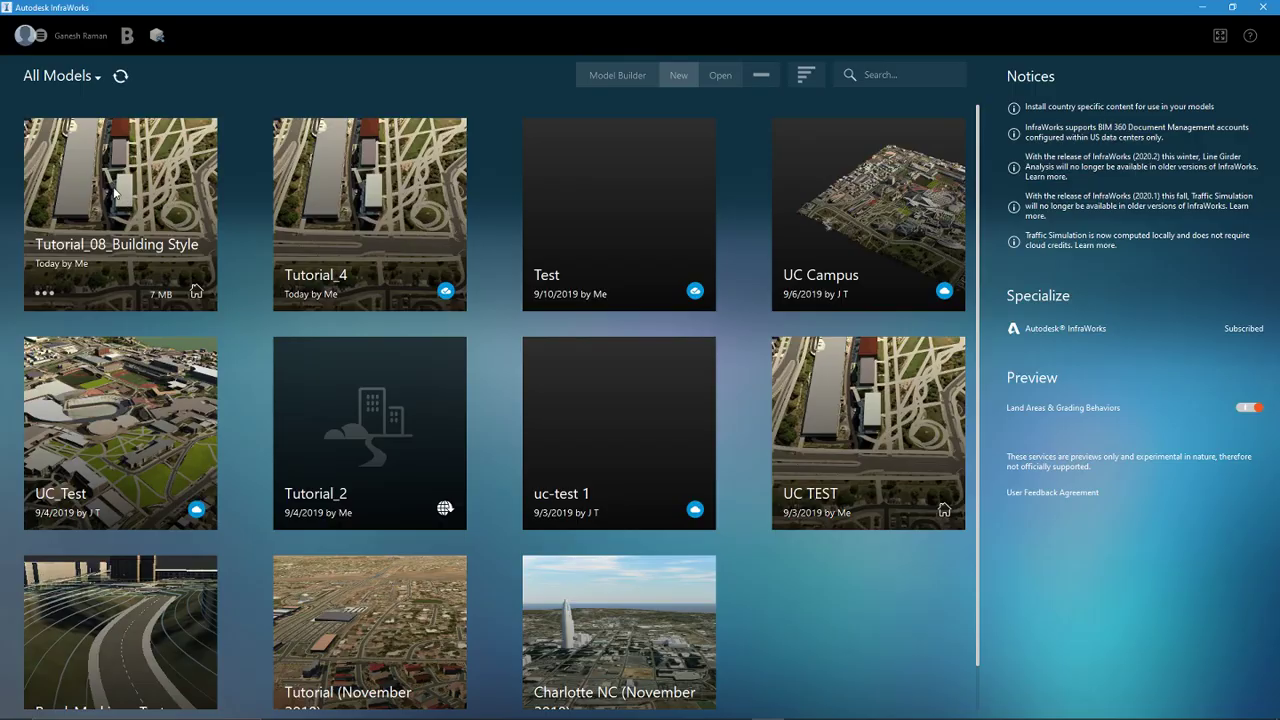
# Step: Open the Tutorial_08_Building Style model and bring the U-shaped building beside the palm trees into close view
pyautogui.click(99, 222)
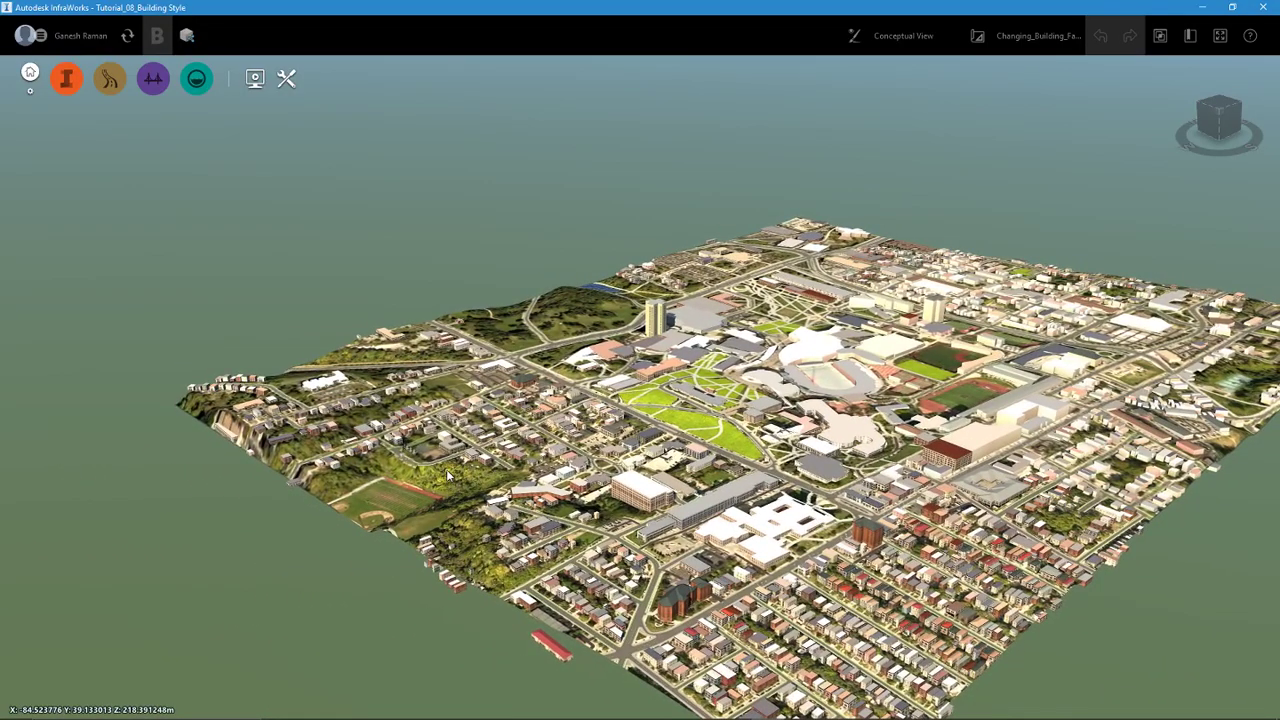
pyautogui.scroll(5, 448, 497)
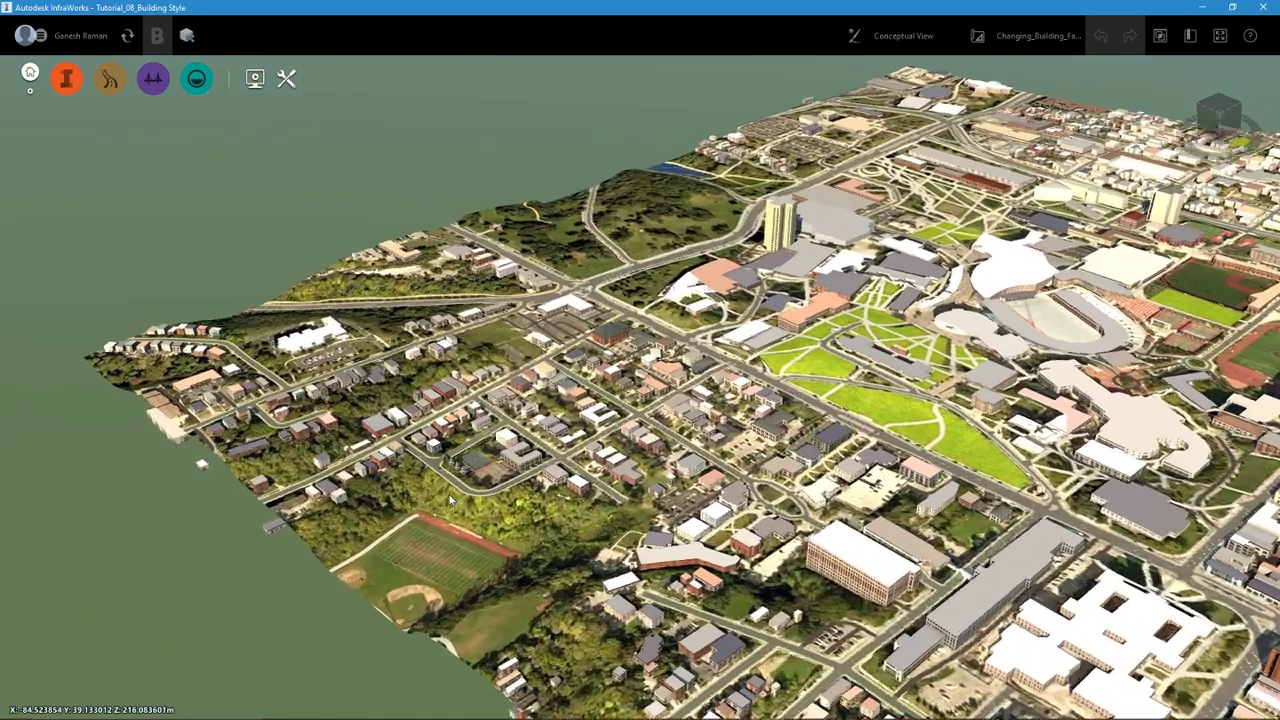
pyautogui.scroll(5, 449, 500)
pyautogui.scroll(5, 629, 461)
pyautogui.scroll(2, 593, 448)
pyautogui.scroll(-3, 612, 392)
pyautogui.scroll(2, 677, 413)
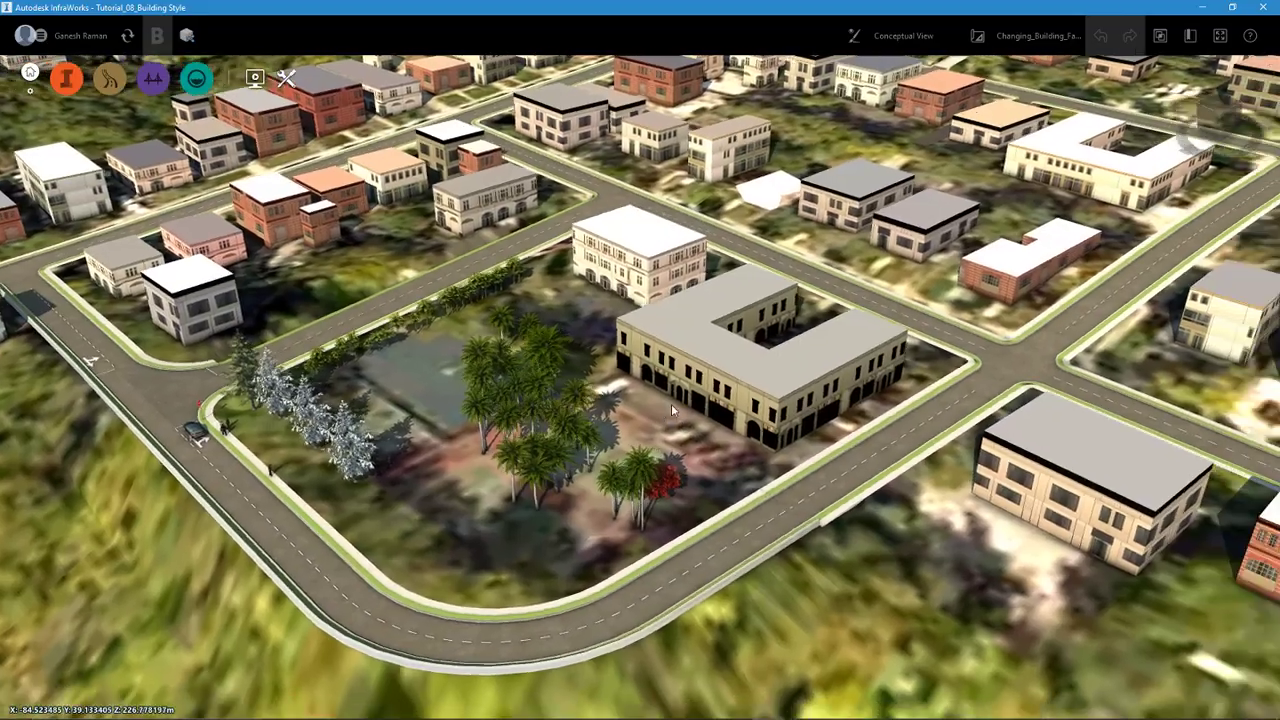
pyautogui.scroll(4, 772, 403)
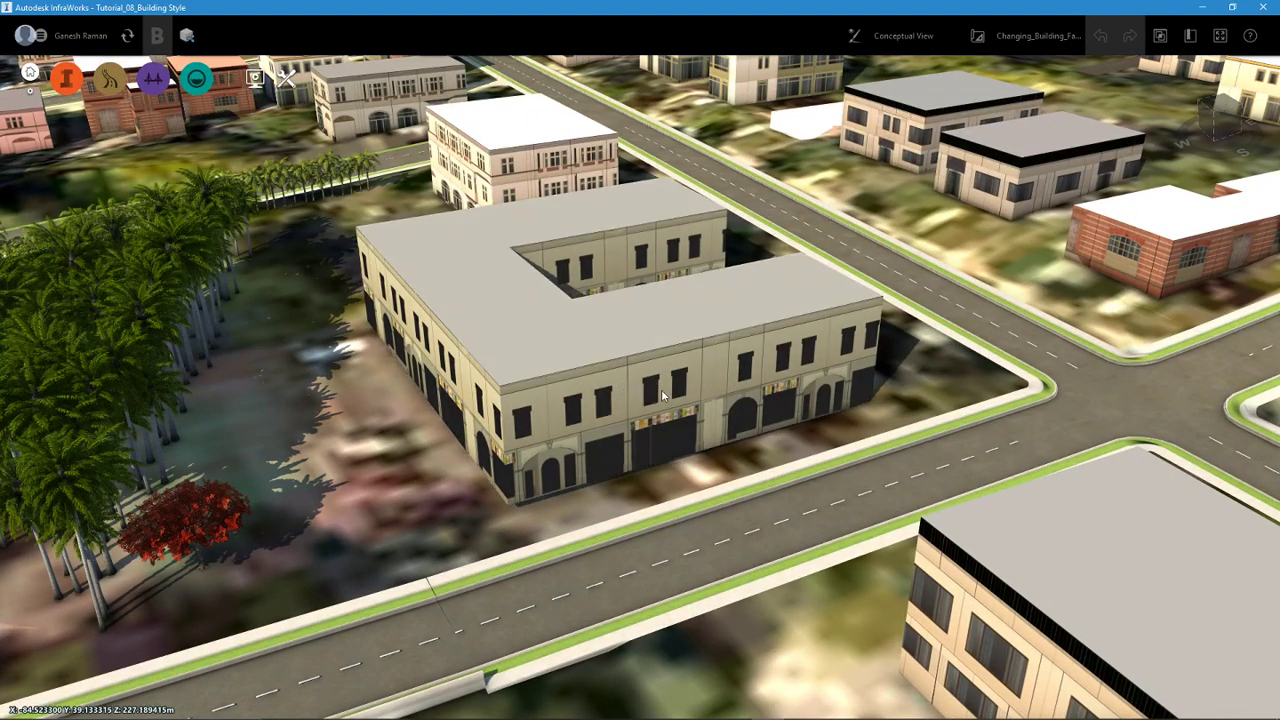
pyautogui.scroll(-2, 756, 374)
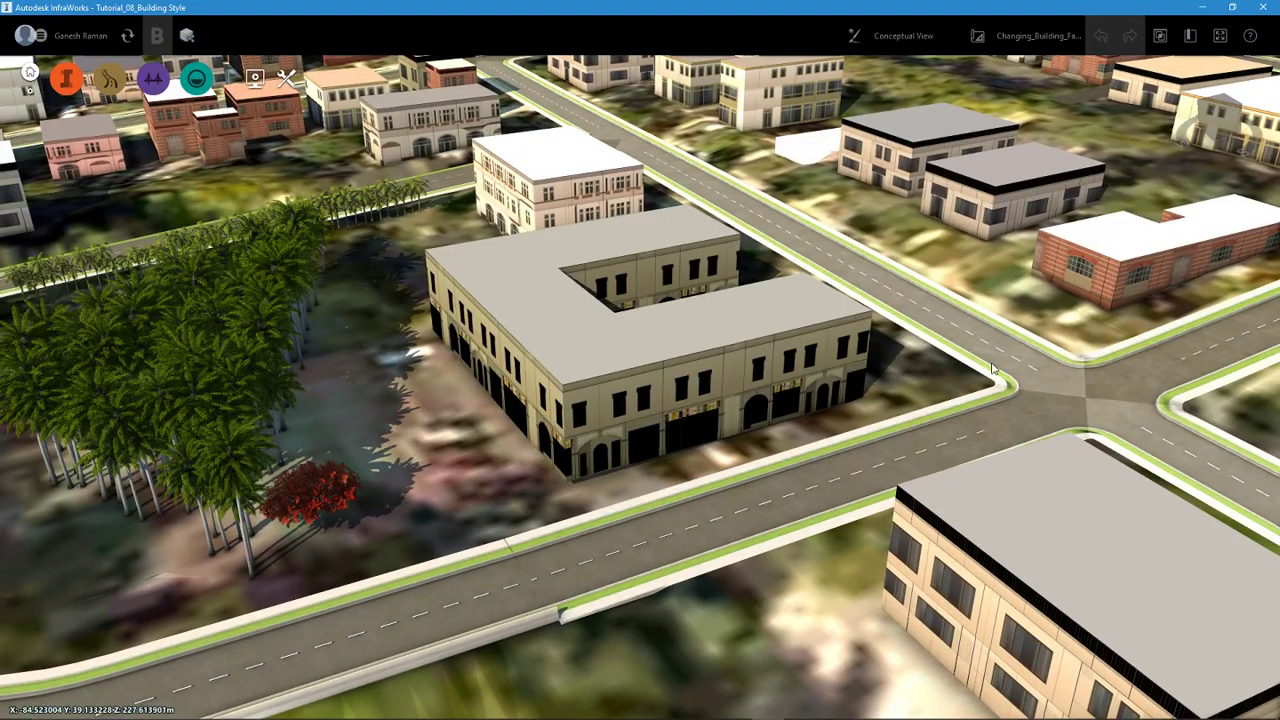
# Step: Examine the properties of the U-shaped building at the road corner, then close them
pyautogui.click(650, 413)
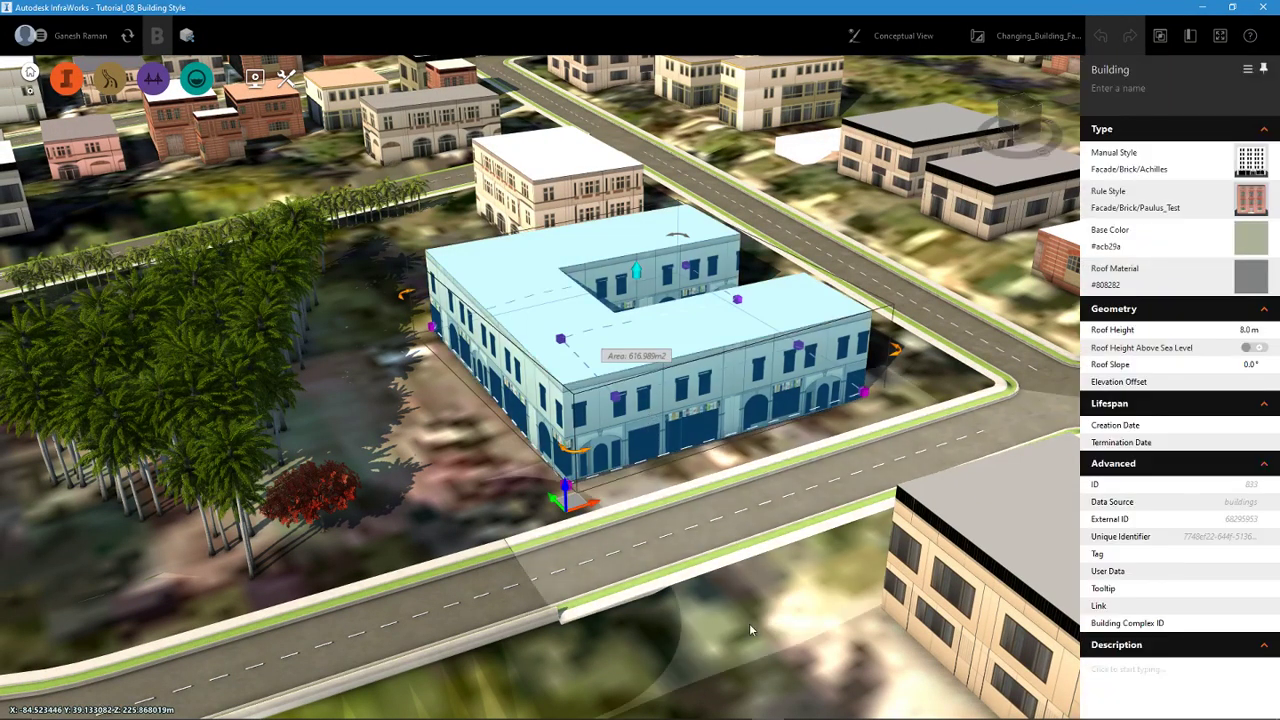
pyautogui.click(601, 662)
pyautogui.press('Escape')
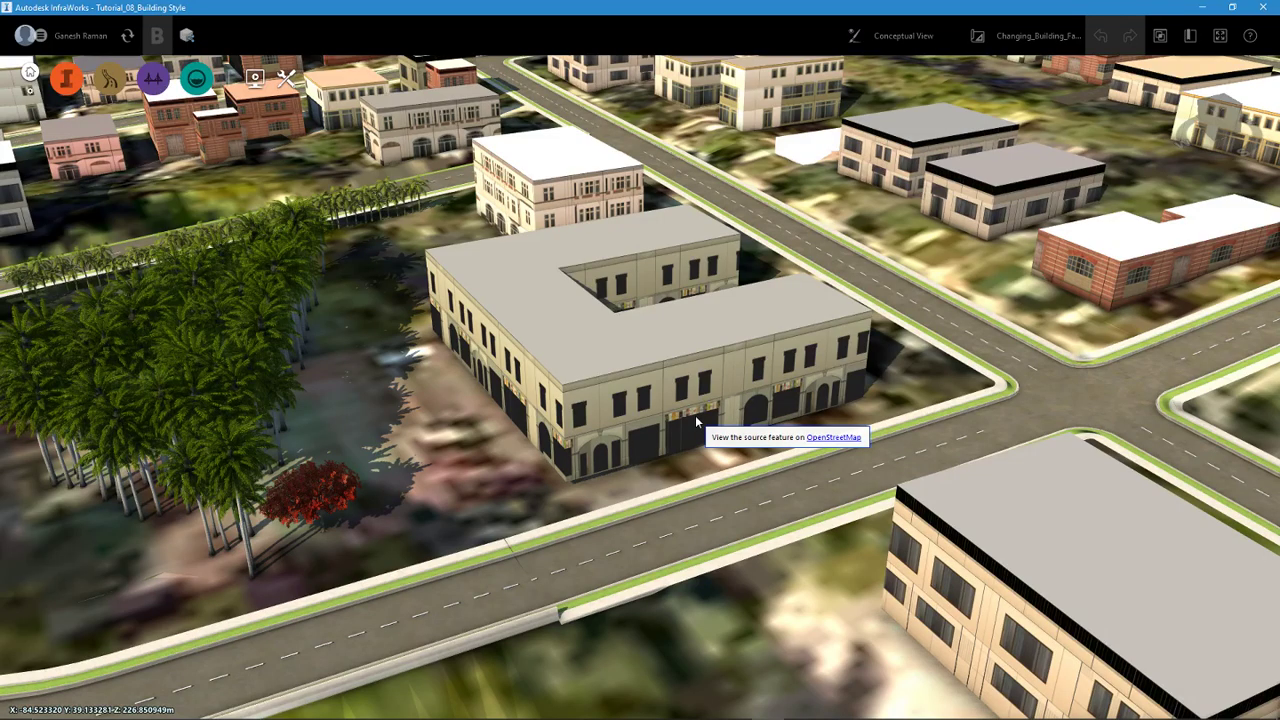
pyautogui.moveTo(688, 411); pyautogui.dragTo(593, 404)
pyautogui.click(593, 404)
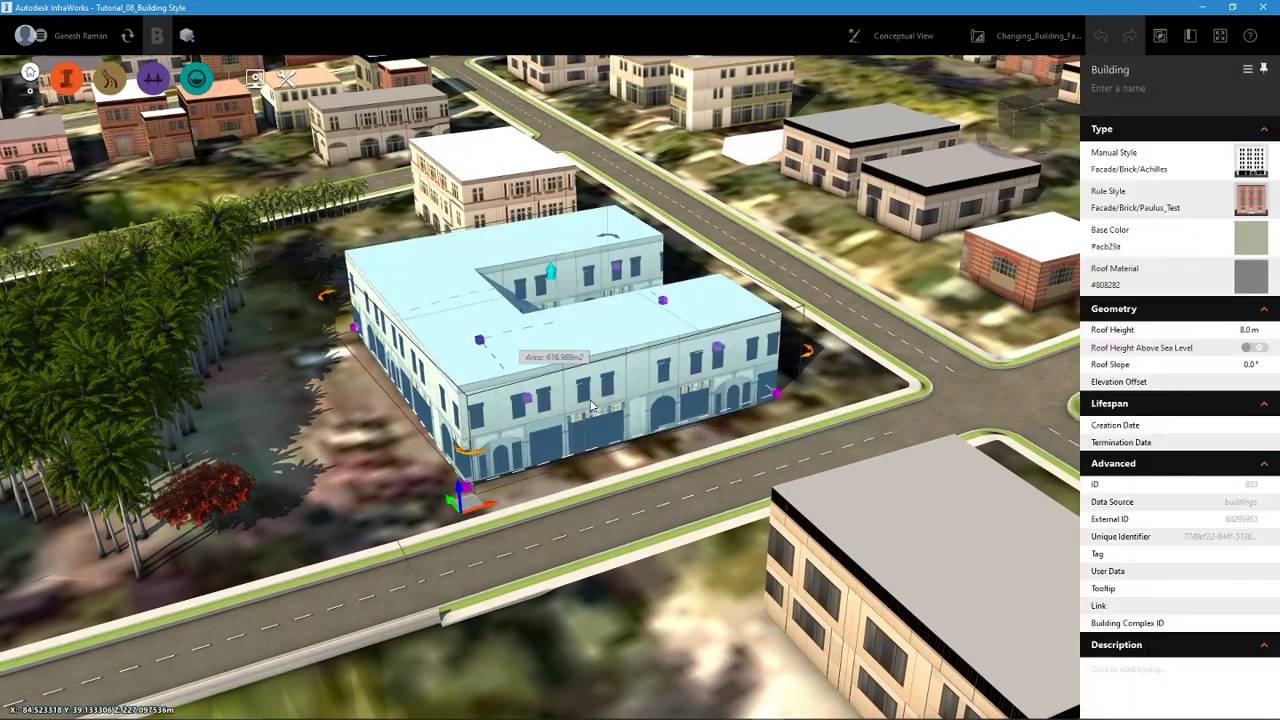
pyautogui.click(648, 455)
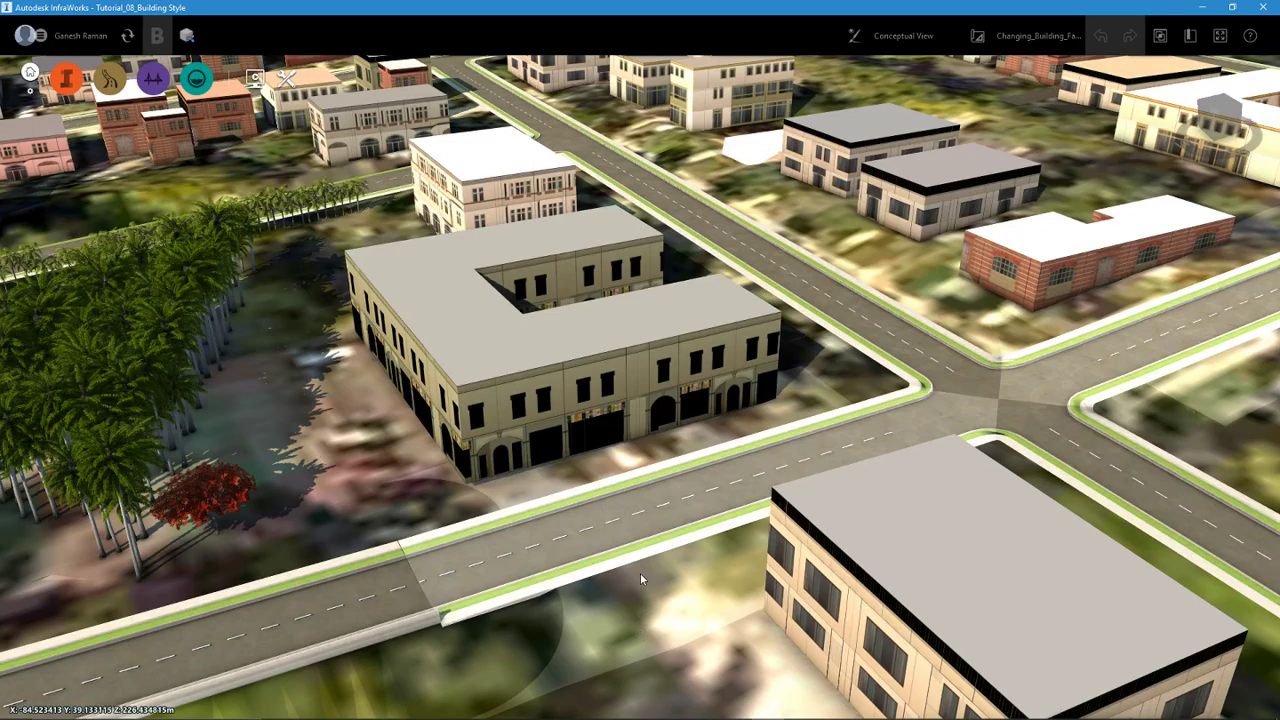
pyautogui.keyDown('shift'); pyautogui.moveTo(647, 625); pyautogui.dragTo(796, 448, button='middle'); pyautogui.keyUp('shift')
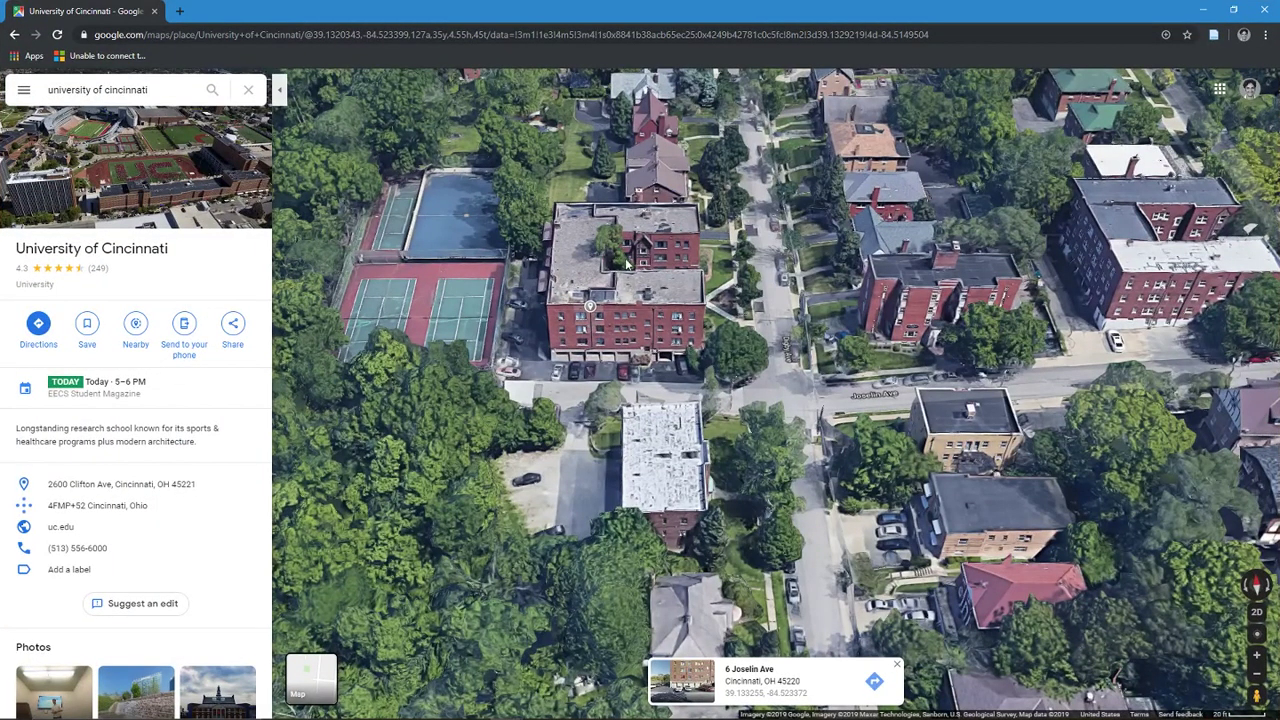
# Step: Switch to Google Maps in the browser and compare the real building on Joselin Ave with the modelled one
pyautogui.moveTo(552, 24); pyautogui.dragTo(364, 245)
pyautogui.moveTo(575, 497); pyautogui.dragTo(422, 390)
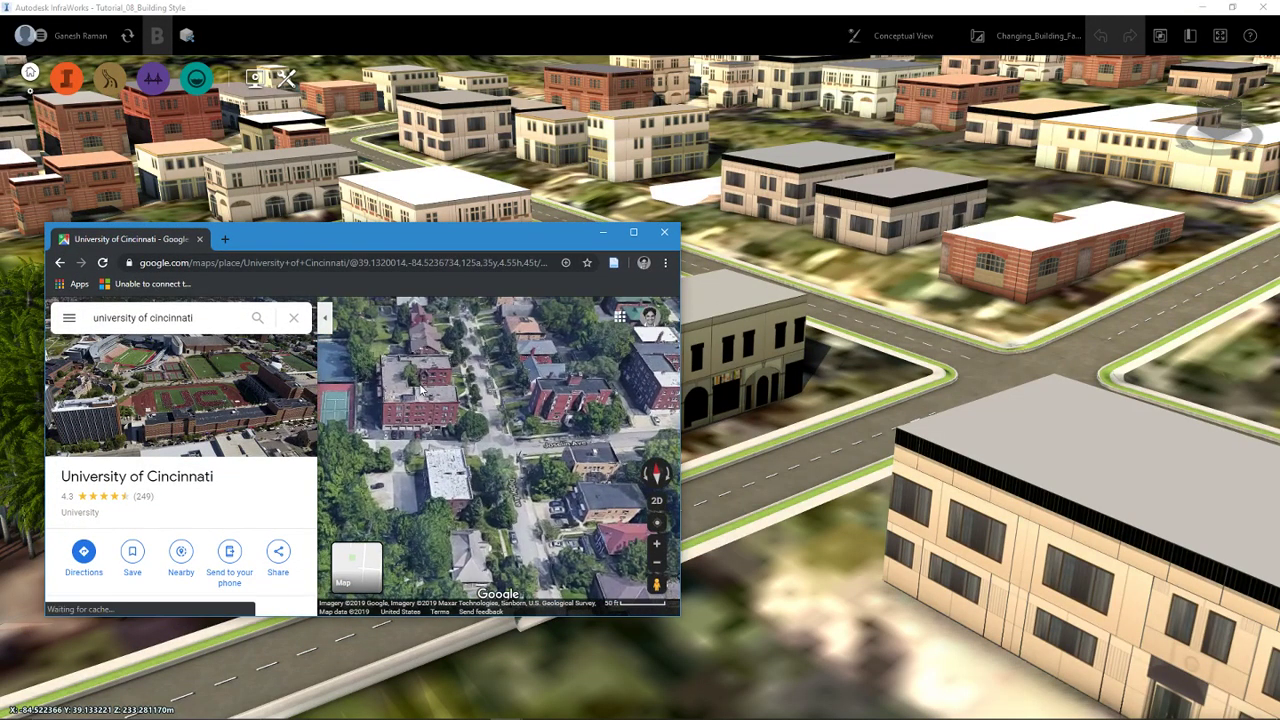
pyautogui.moveTo(447, 246); pyautogui.dragTo(319, 348)
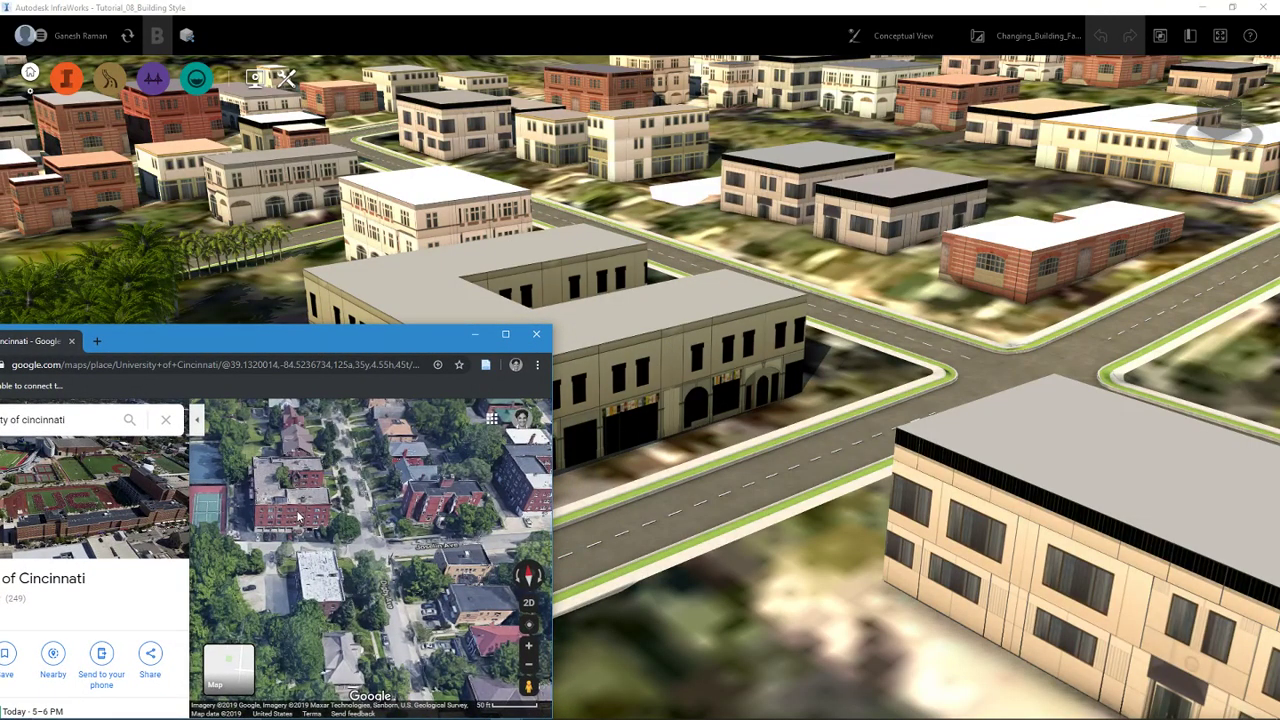
pyautogui.scroll(2, 297, 515)
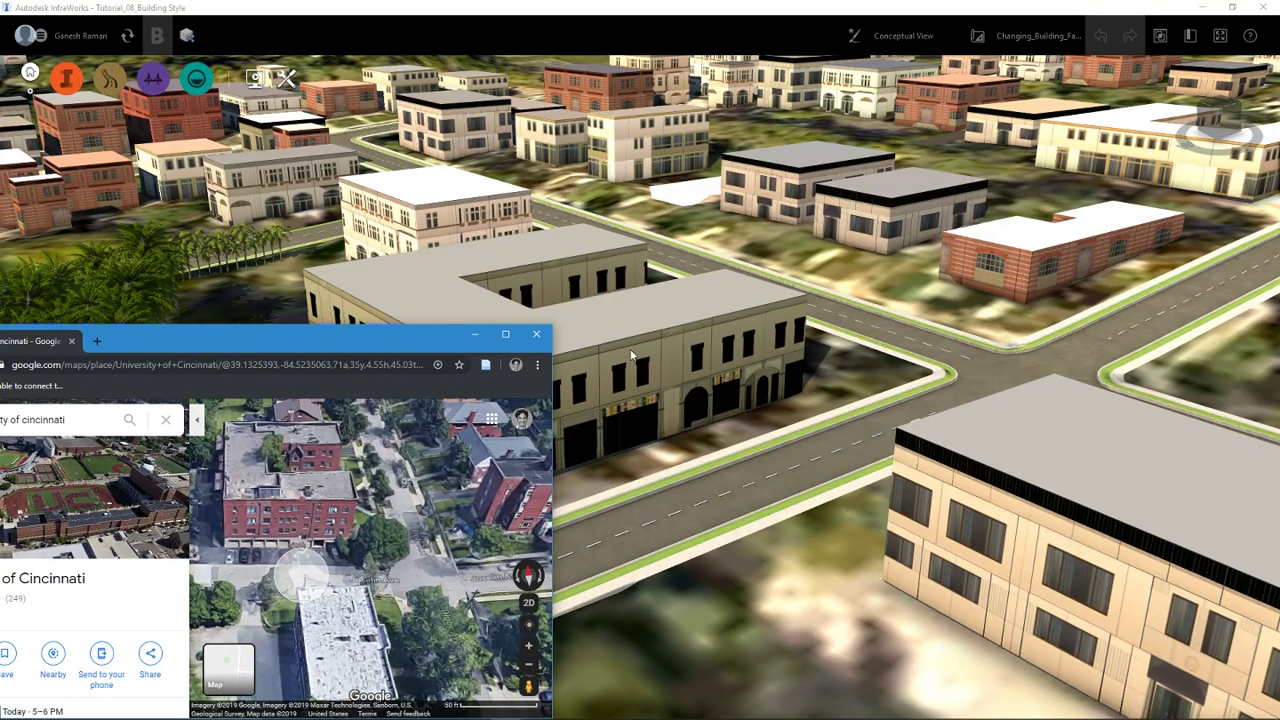
pyautogui.moveTo(396, 348); pyautogui.dragTo(1279, 210)
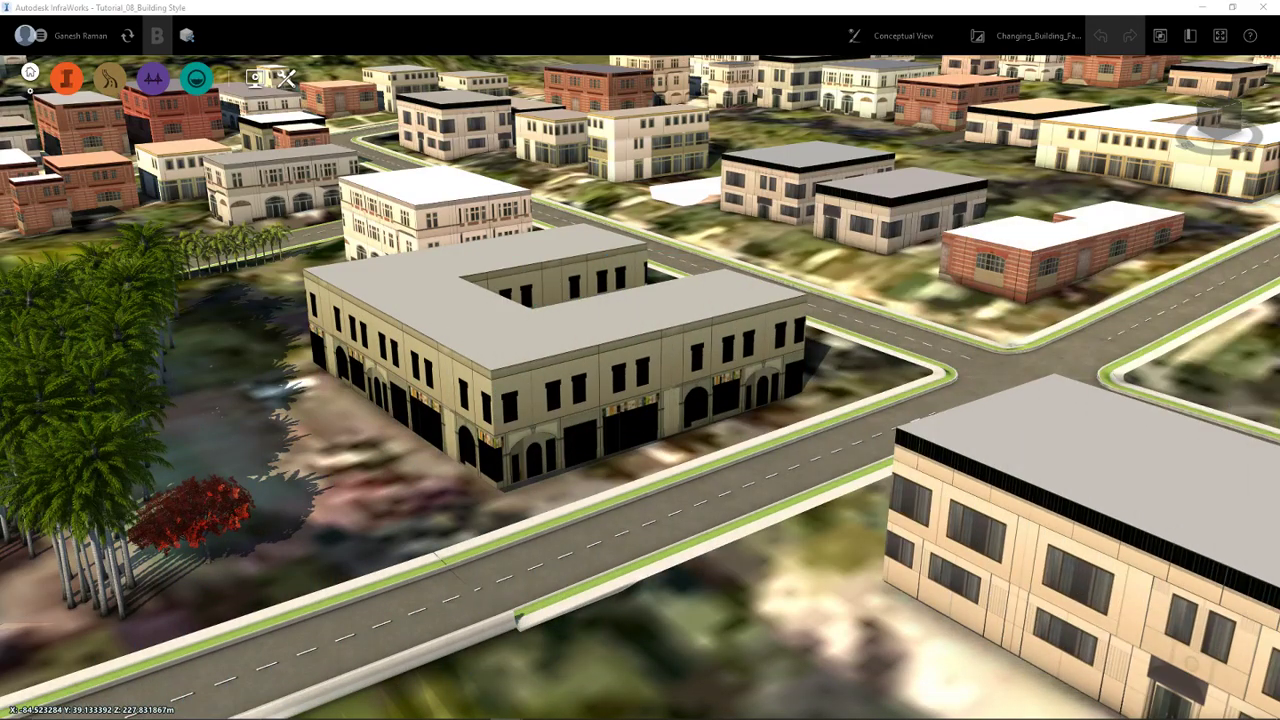
# Step: Review the manual style, rule style and base color assigned to the U-shaped building
pyautogui.click(656, 382)
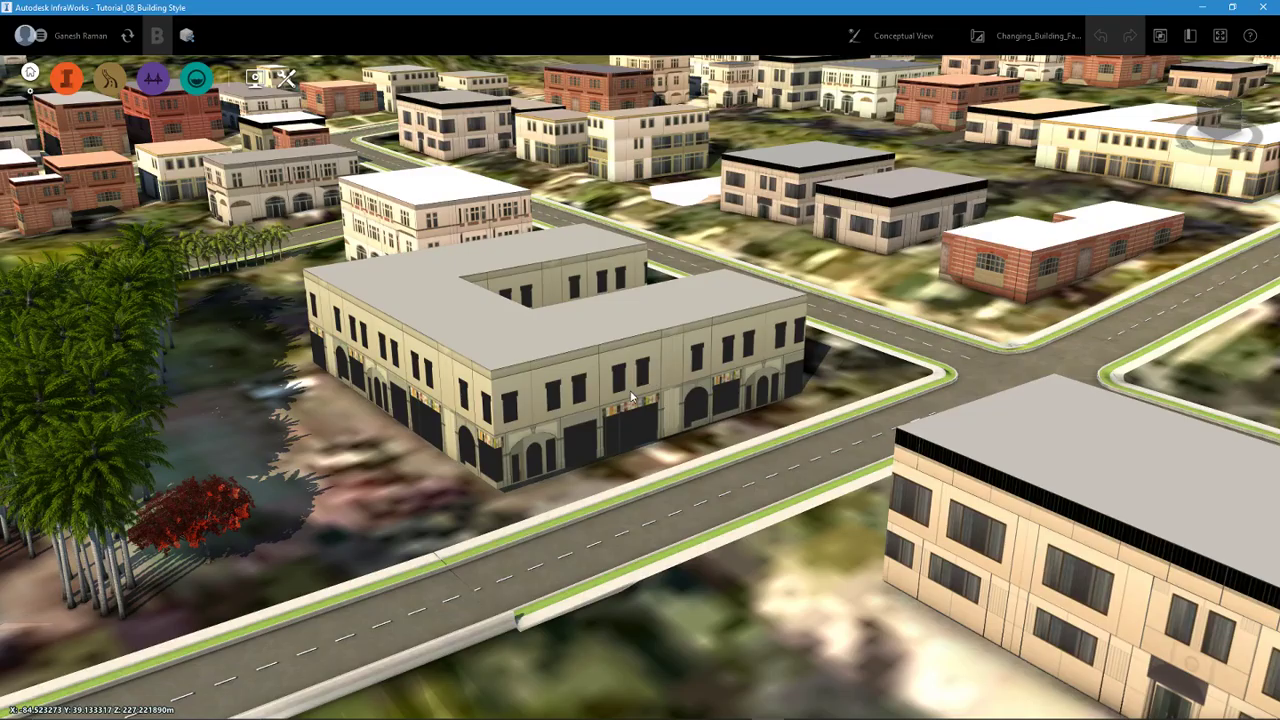
pyautogui.click(648, 393)
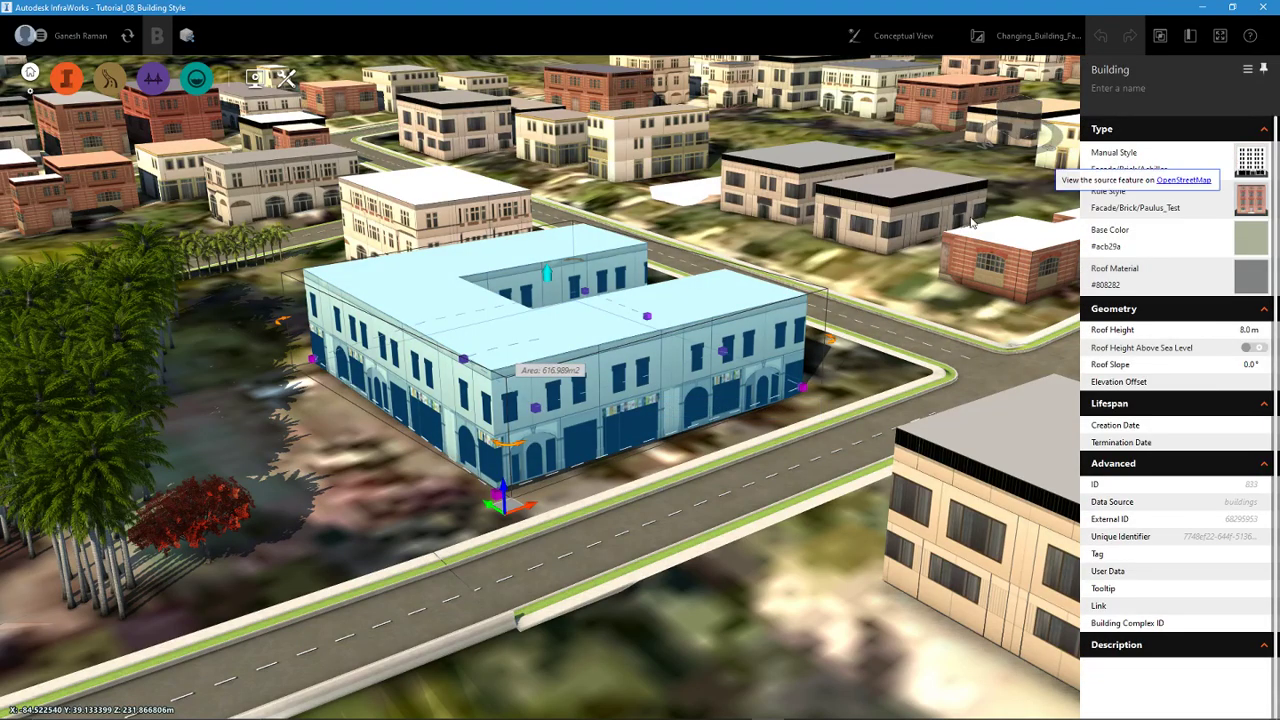
pyautogui.click(737, 554)
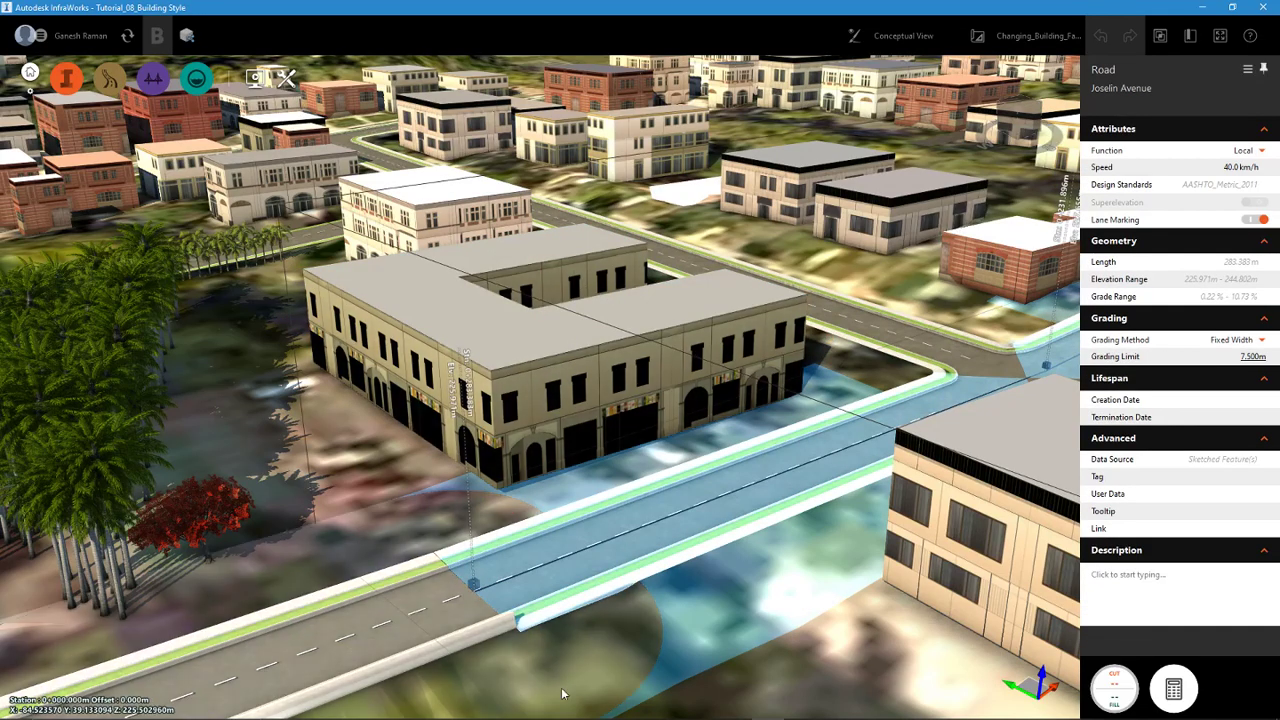
pyautogui.click(866, 713)
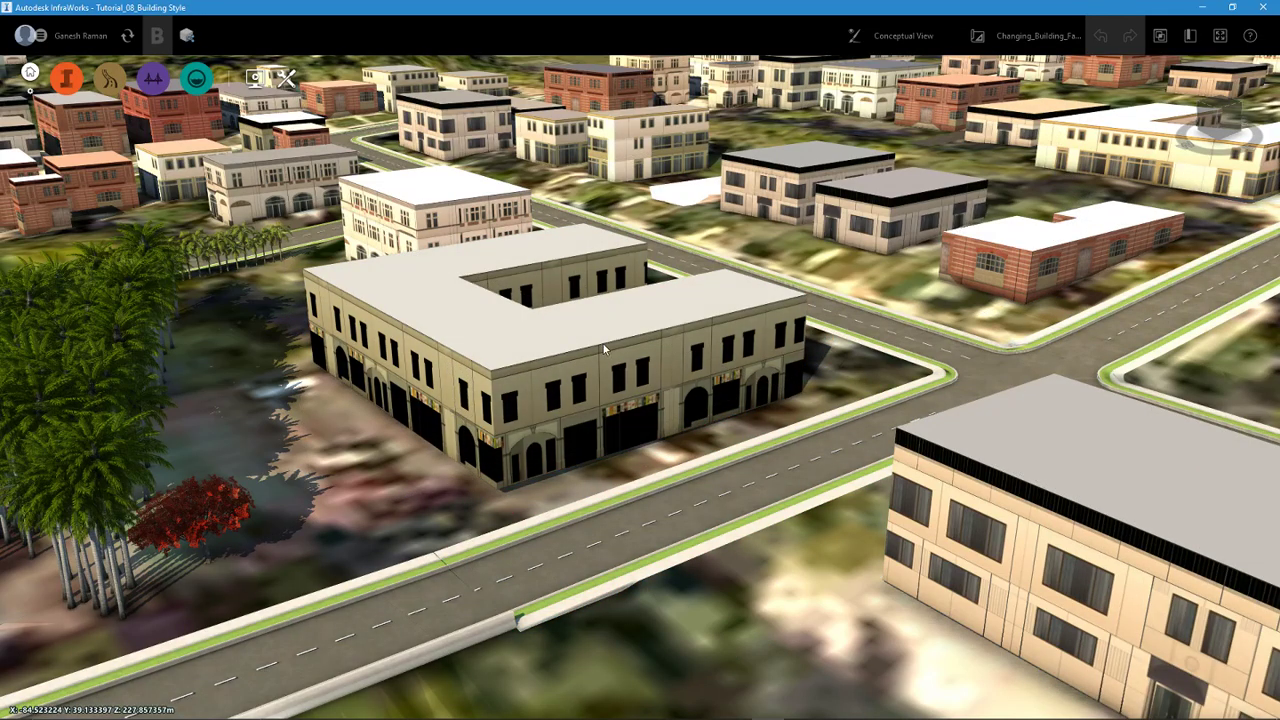
# Step: Select the U-shaped building and compare its facade with the Google Maps aerial view again
pyautogui.click(604, 348)
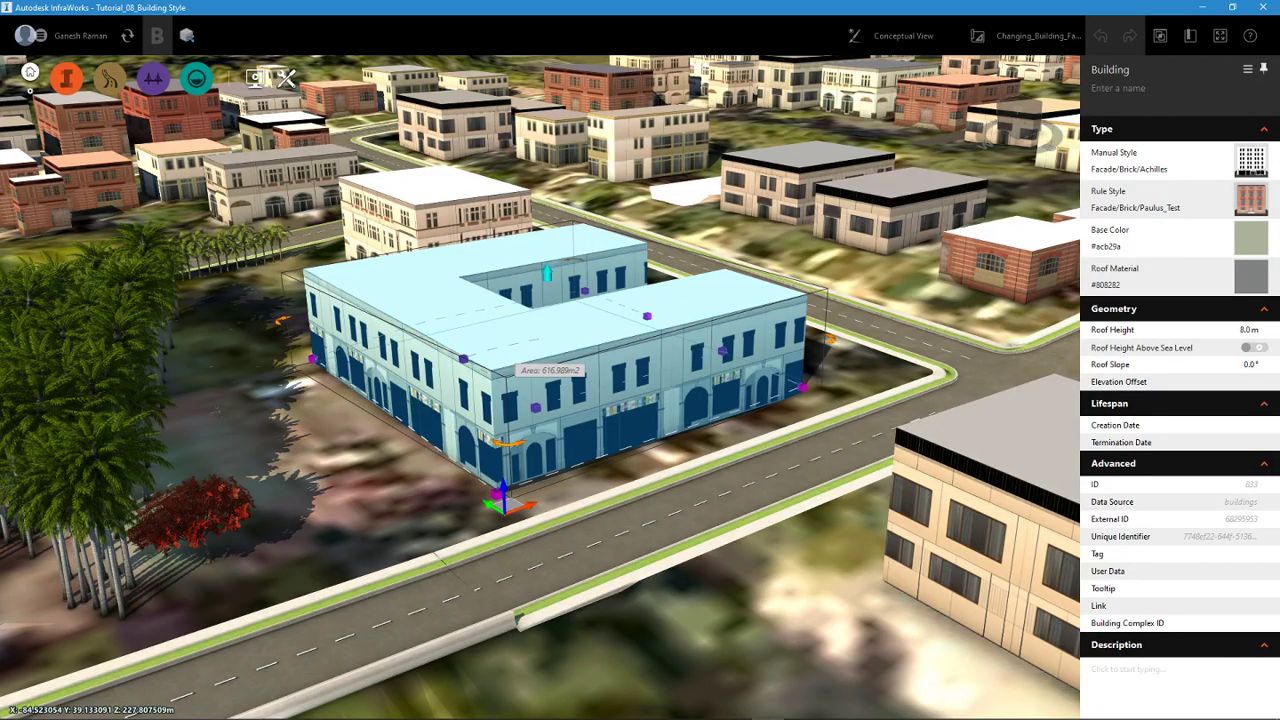
pyautogui.moveTo(1279, 225); pyautogui.dragTo(461, 190)
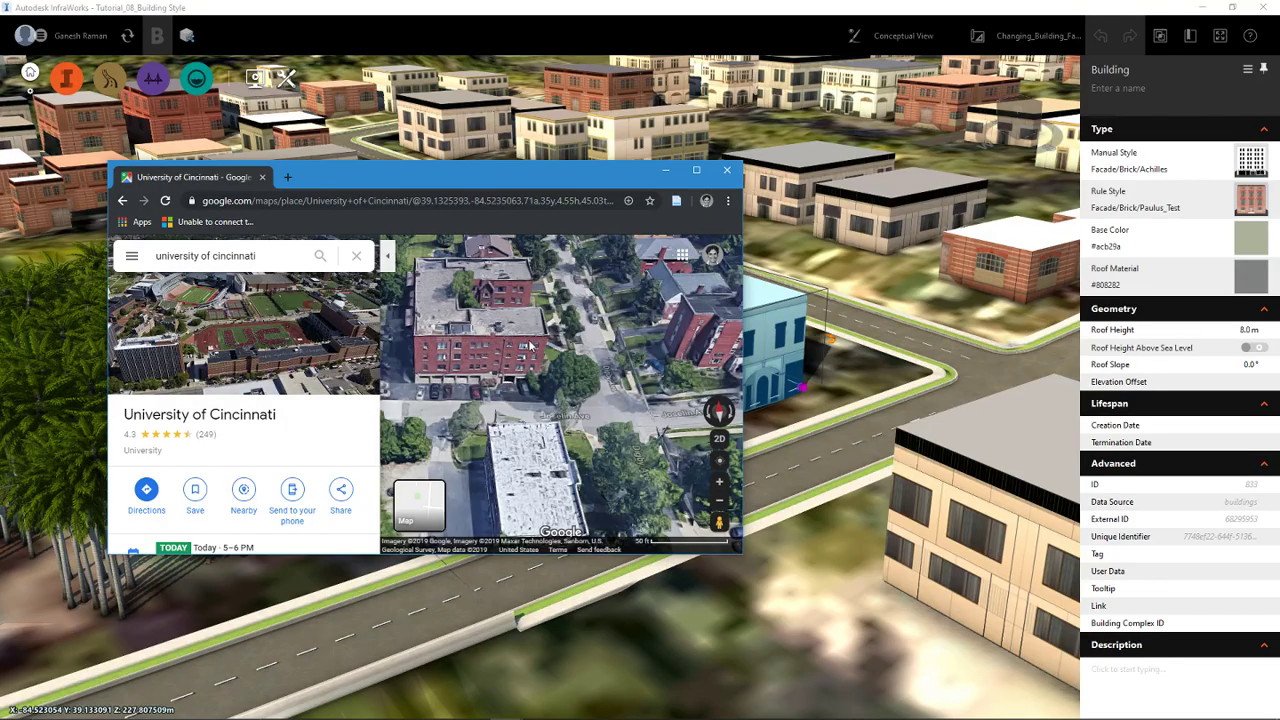
pyautogui.moveTo(437, 196); pyautogui.dragTo(1279, 300)
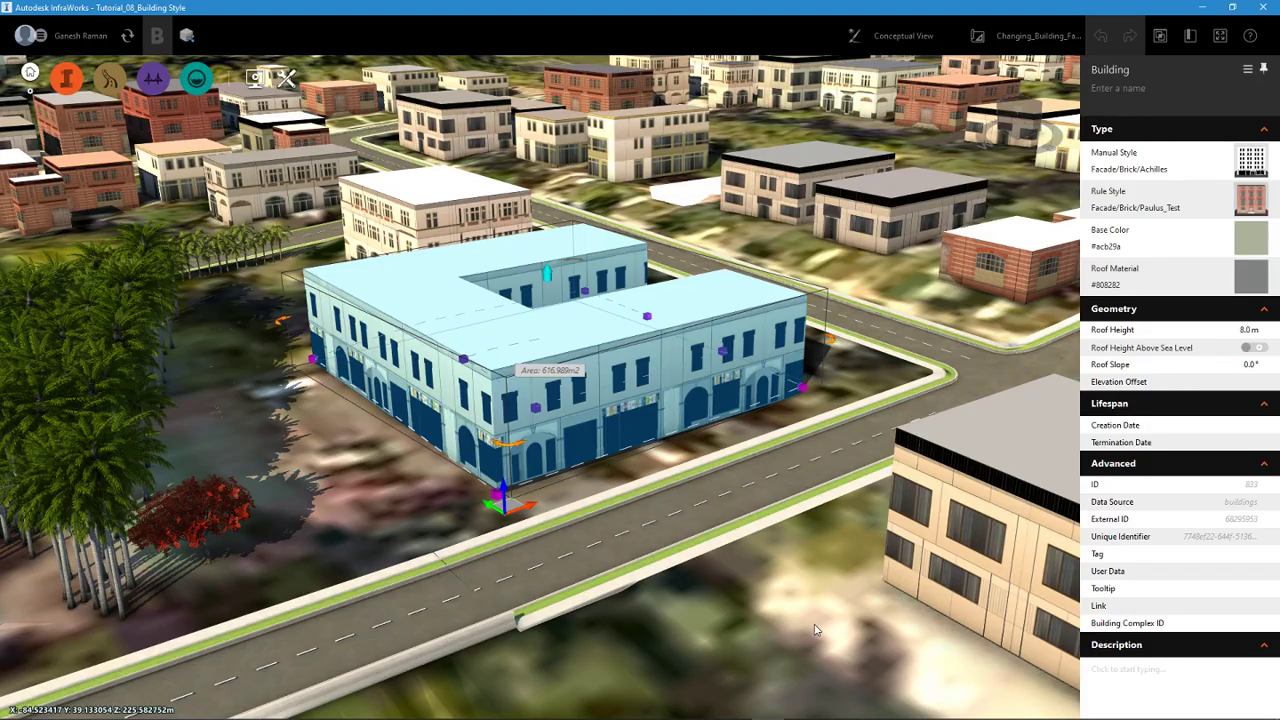
pyautogui.click(779, 617)
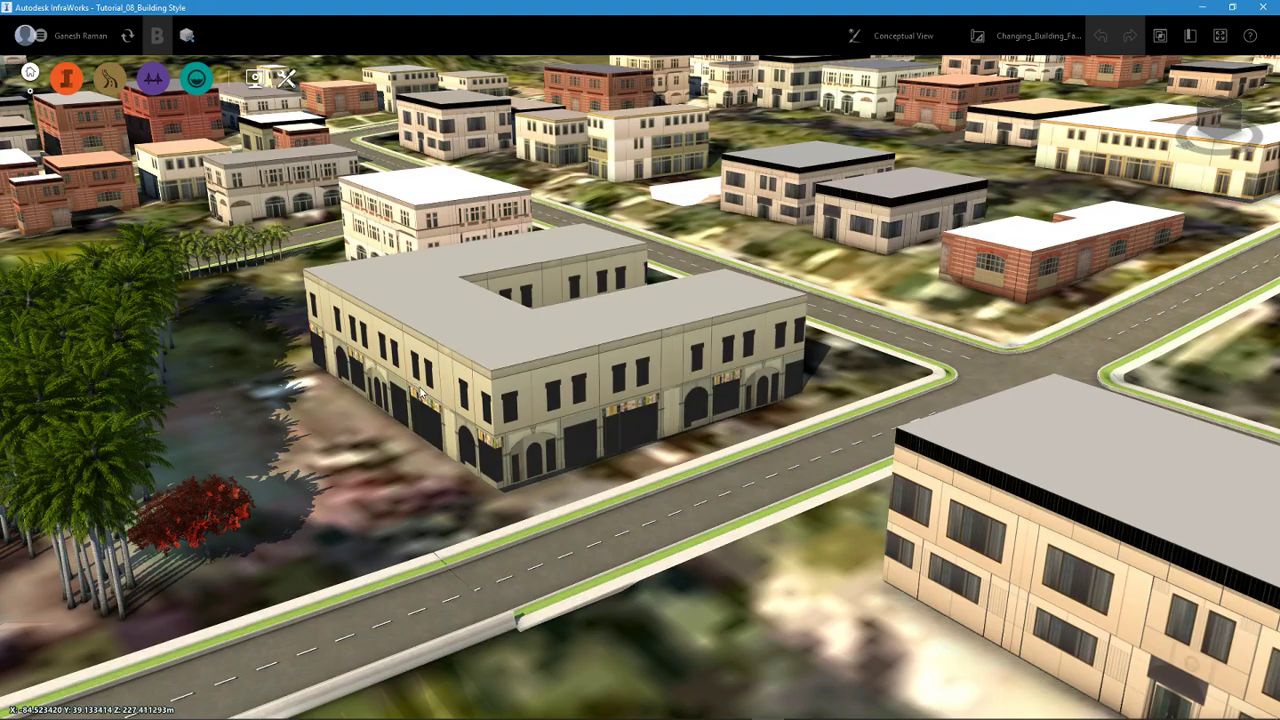
pyautogui.moveTo(421, 394)
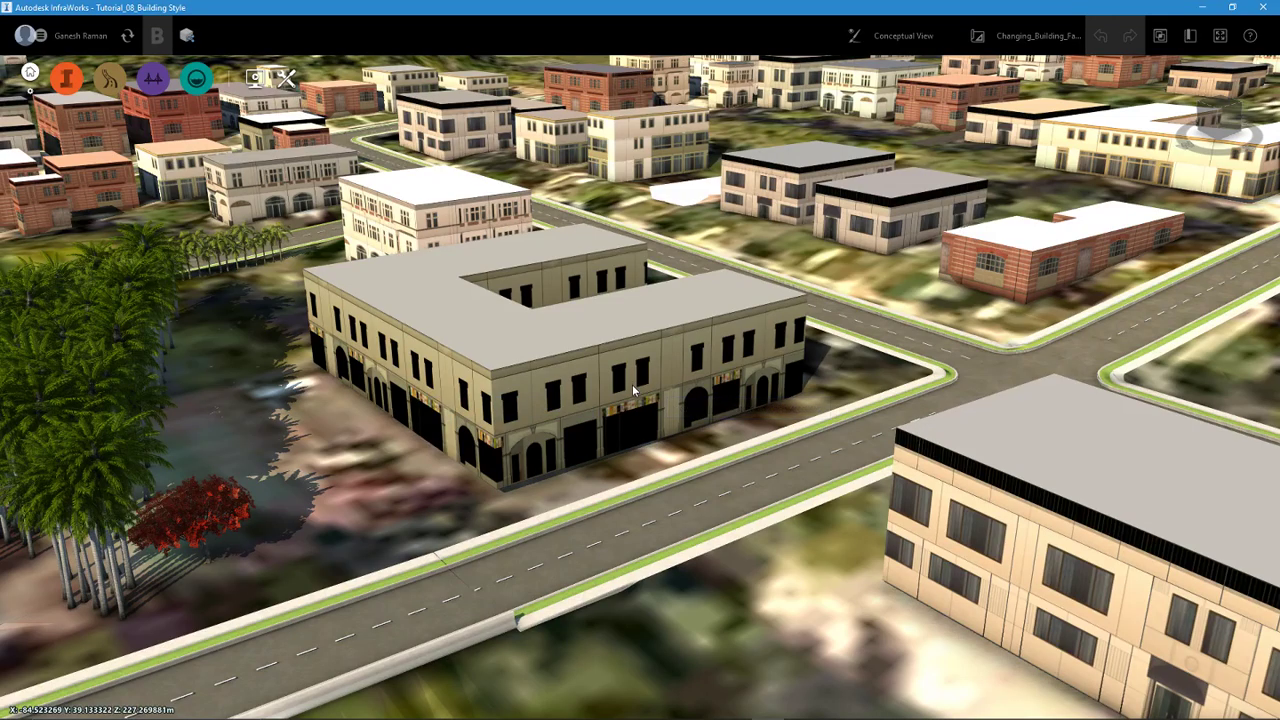
pyautogui.moveTo(632, 390)
pyautogui.click(622, 410)
pyautogui.click(626, 659)
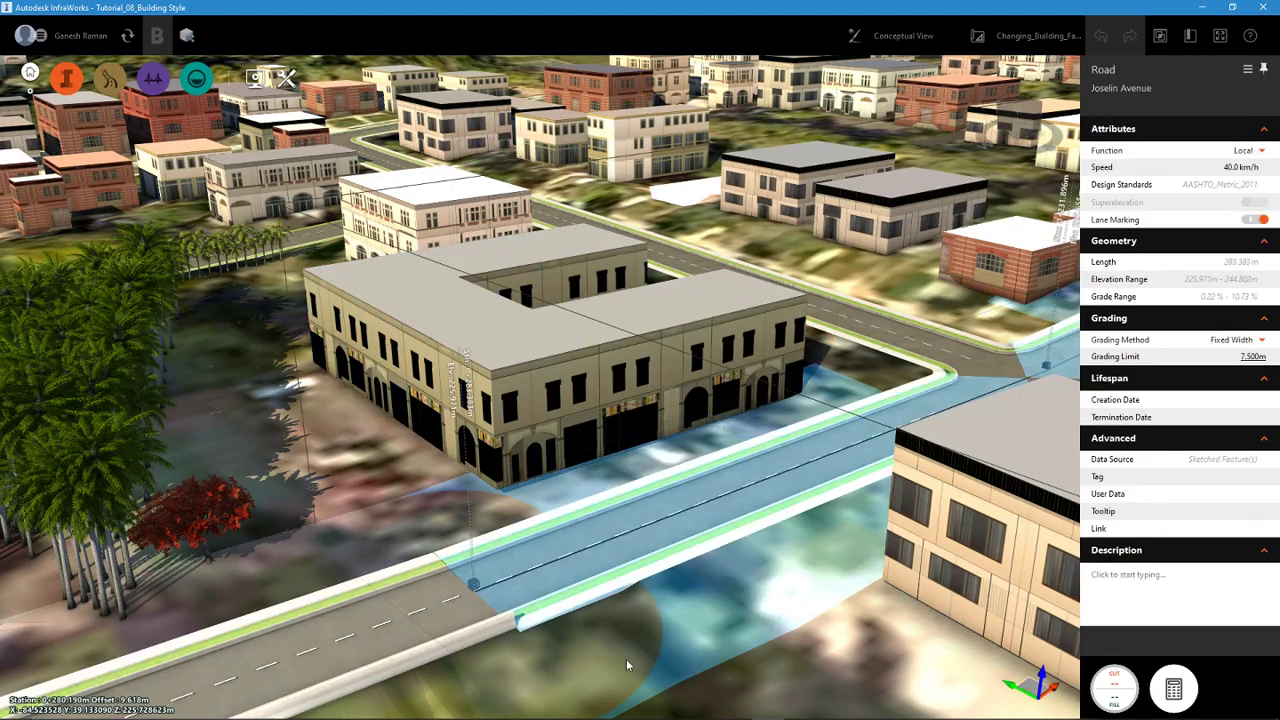
pyautogui.press('Escape')
pyautogui.click(515, 341)
pyautogui.press('Escape')
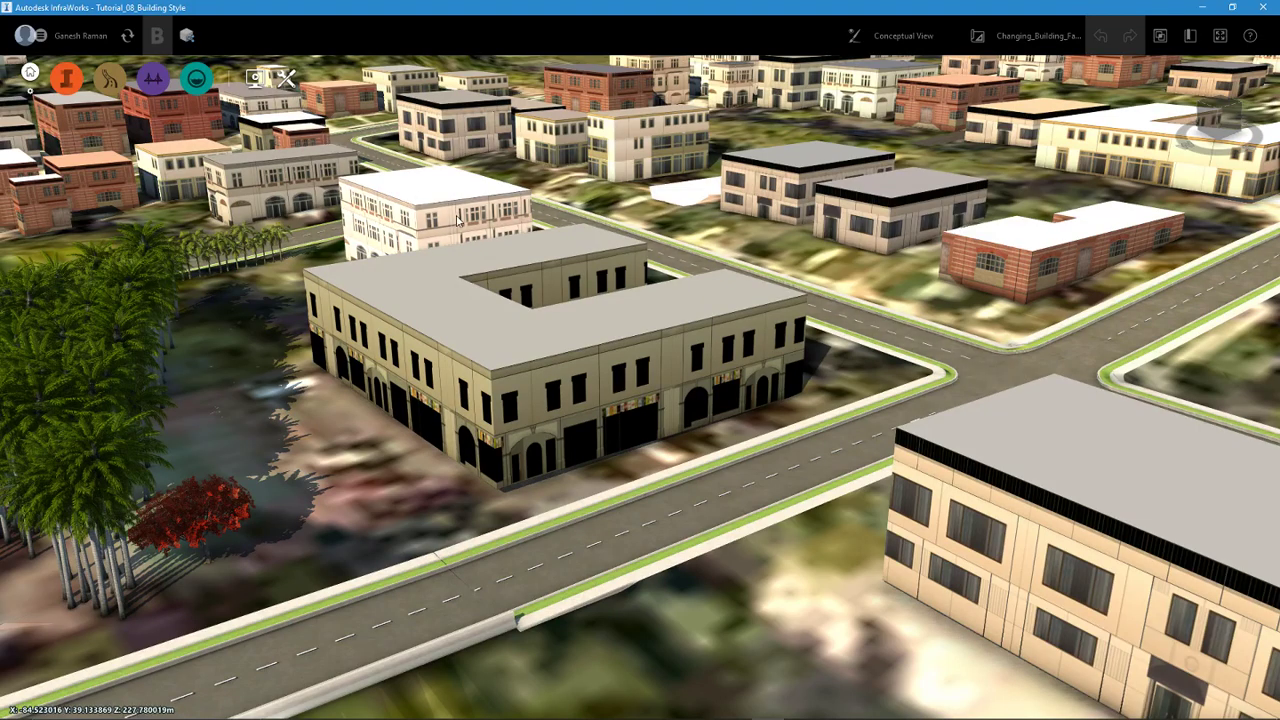
# Step: Restore the saved bookmark view of the U-shaped building and its surrounding block
pyautogui.scroll(1, 600, 325)
pyautogui.scroll(-5, 567, 277)
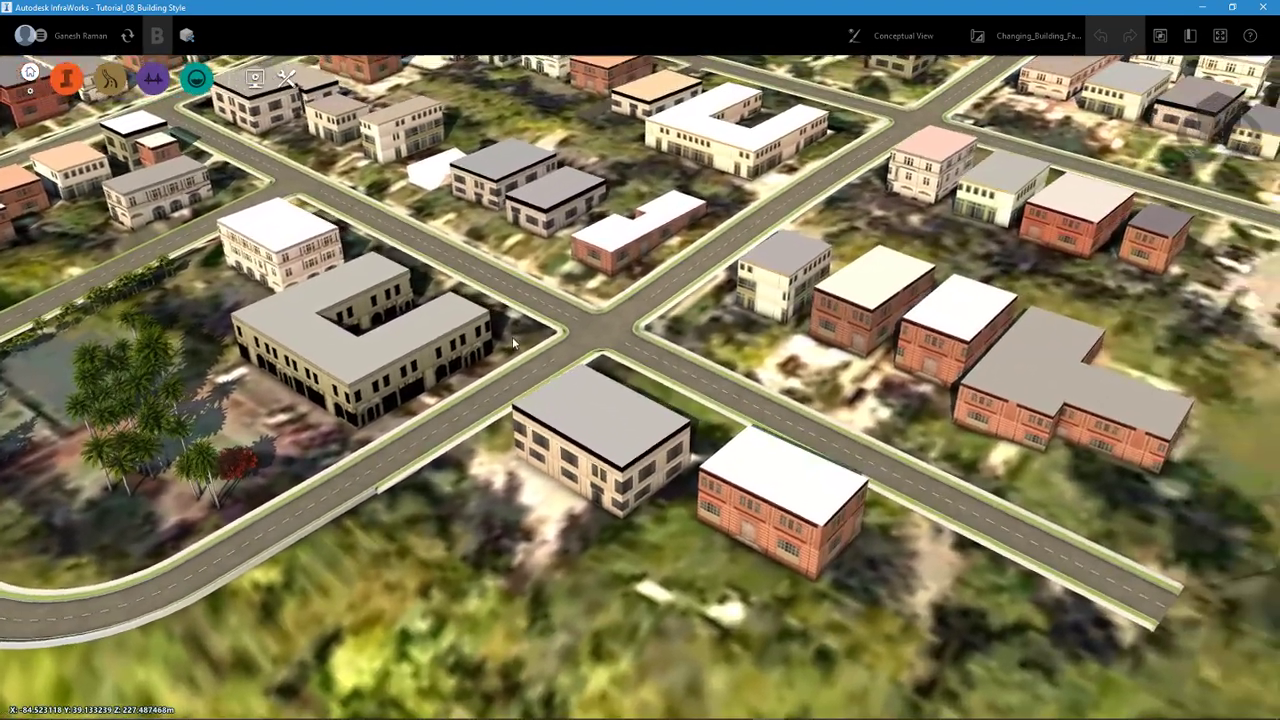
pyautogui.scroll(3, 512, 336)
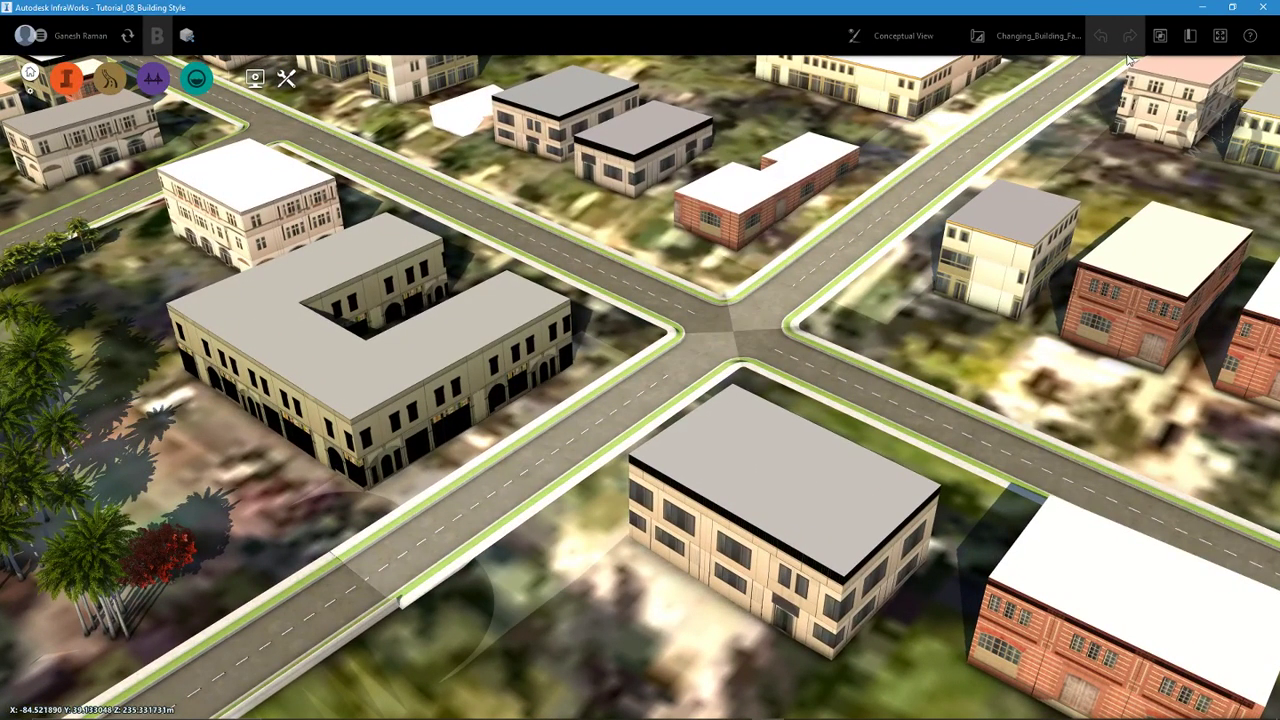
pyautogui.click(1190, 36)
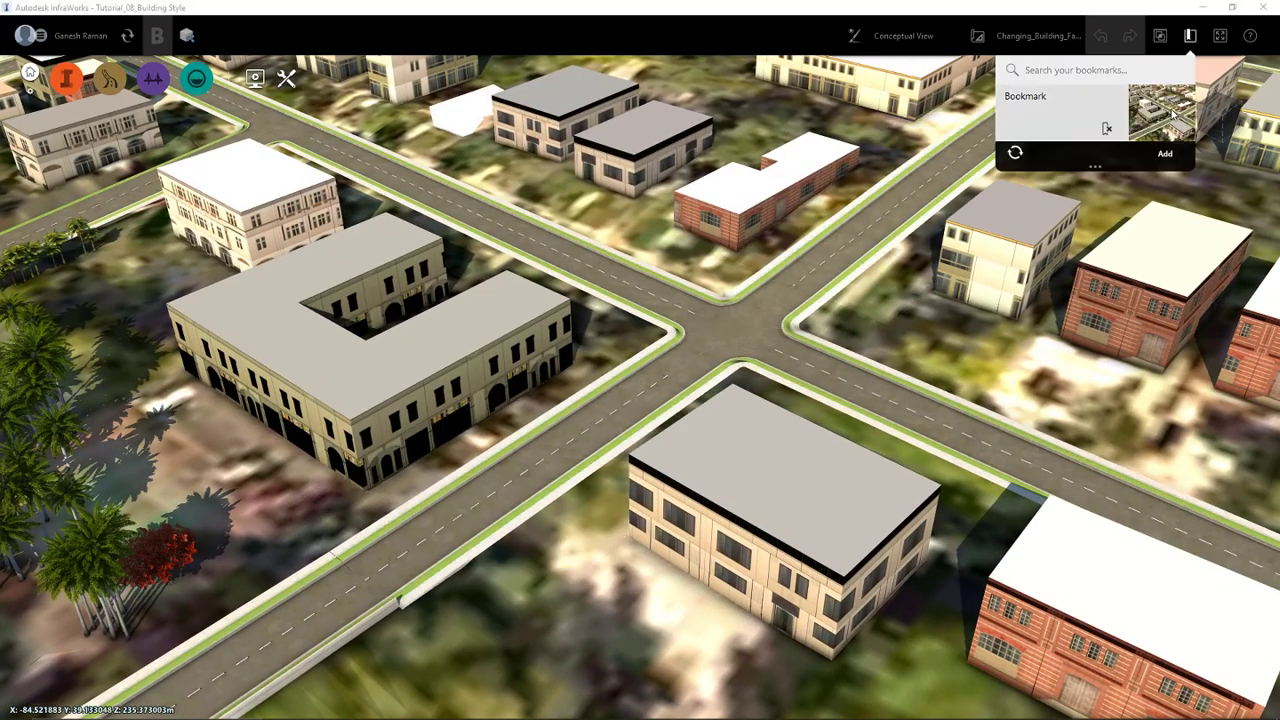
pyautogui.click(1106, 127)
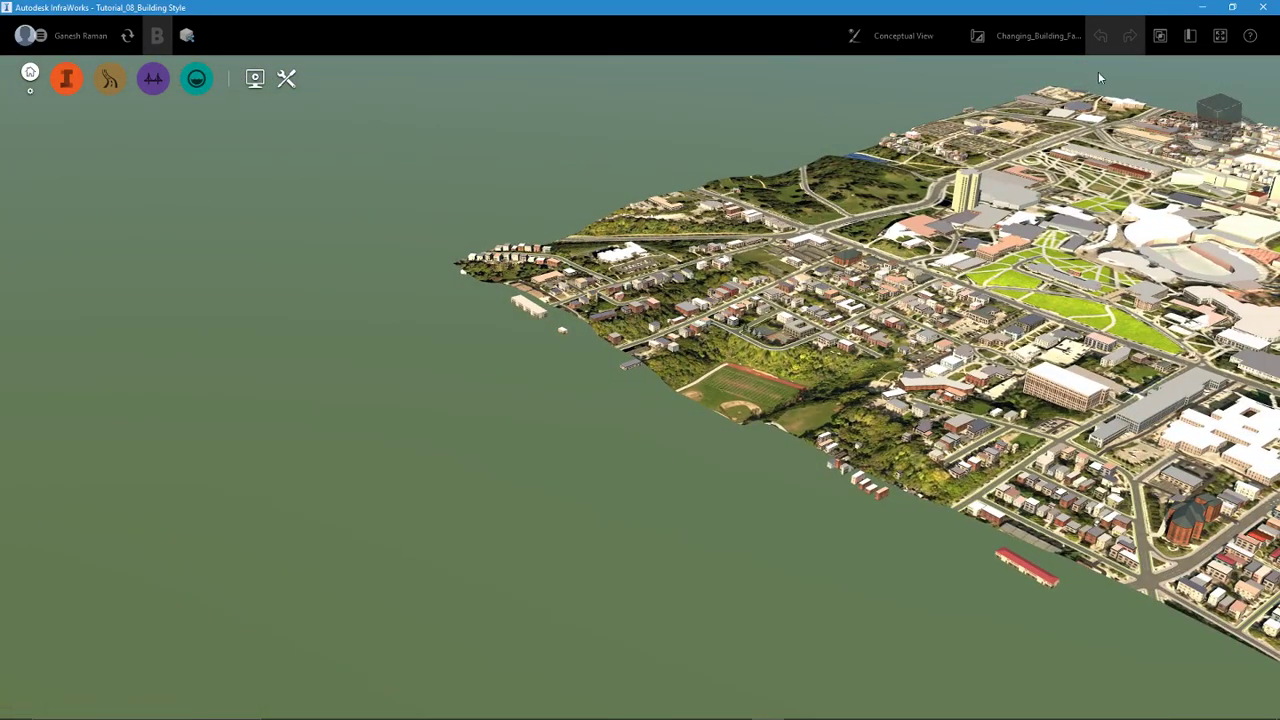
pyautogui.click(1188, 35)
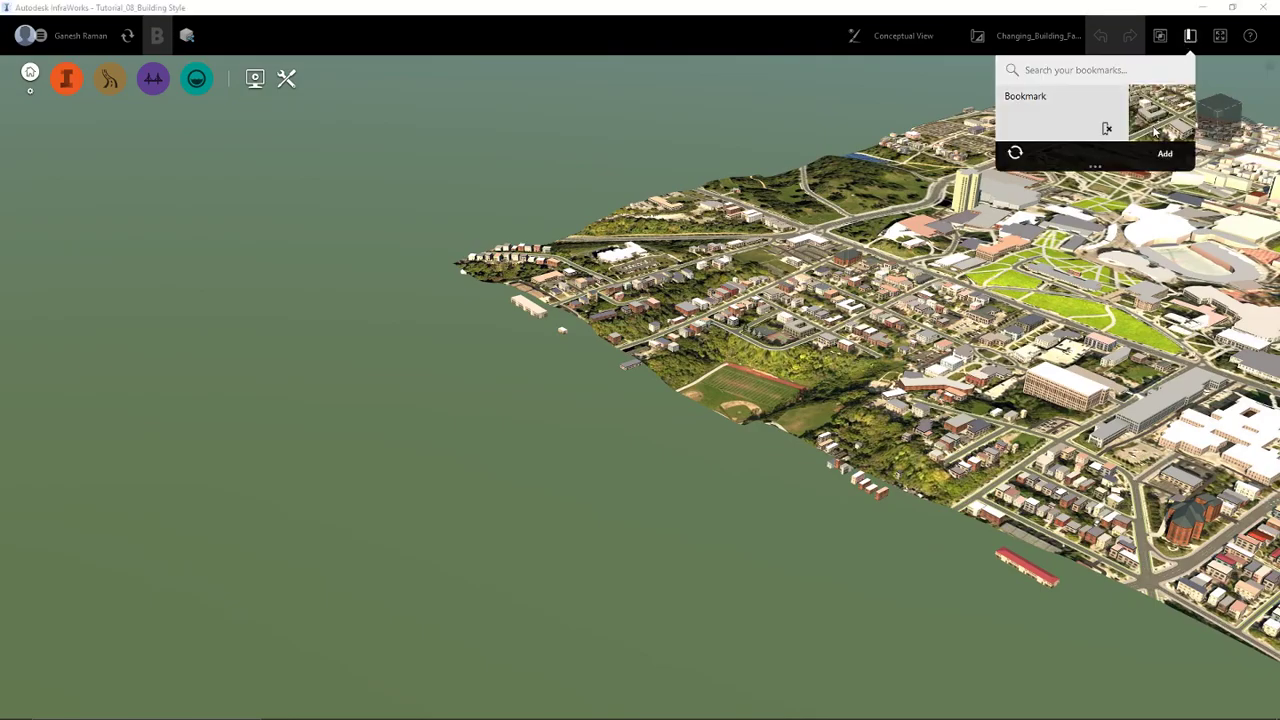
pyautogui.click(1104, 127)
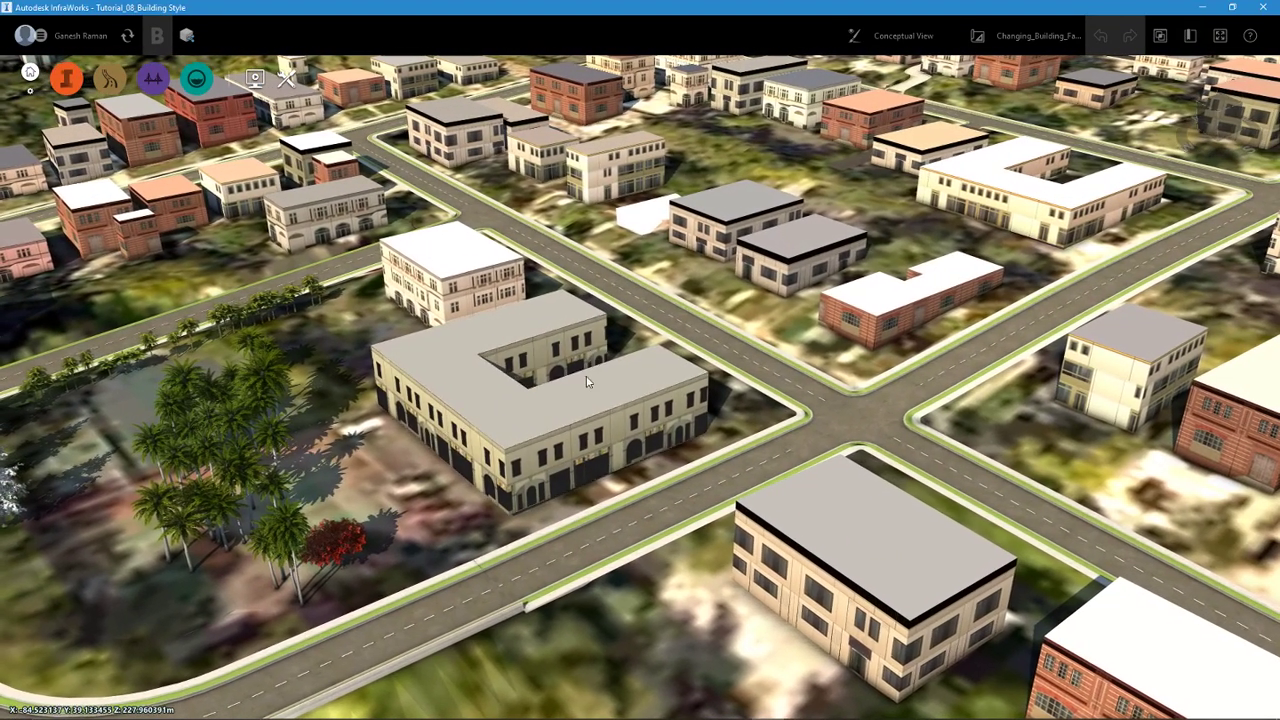
pyautogui.scroll(3, 540, 413)
pyautogui.moveTo(540, 413); pyautogui.dragTo(559, 443)
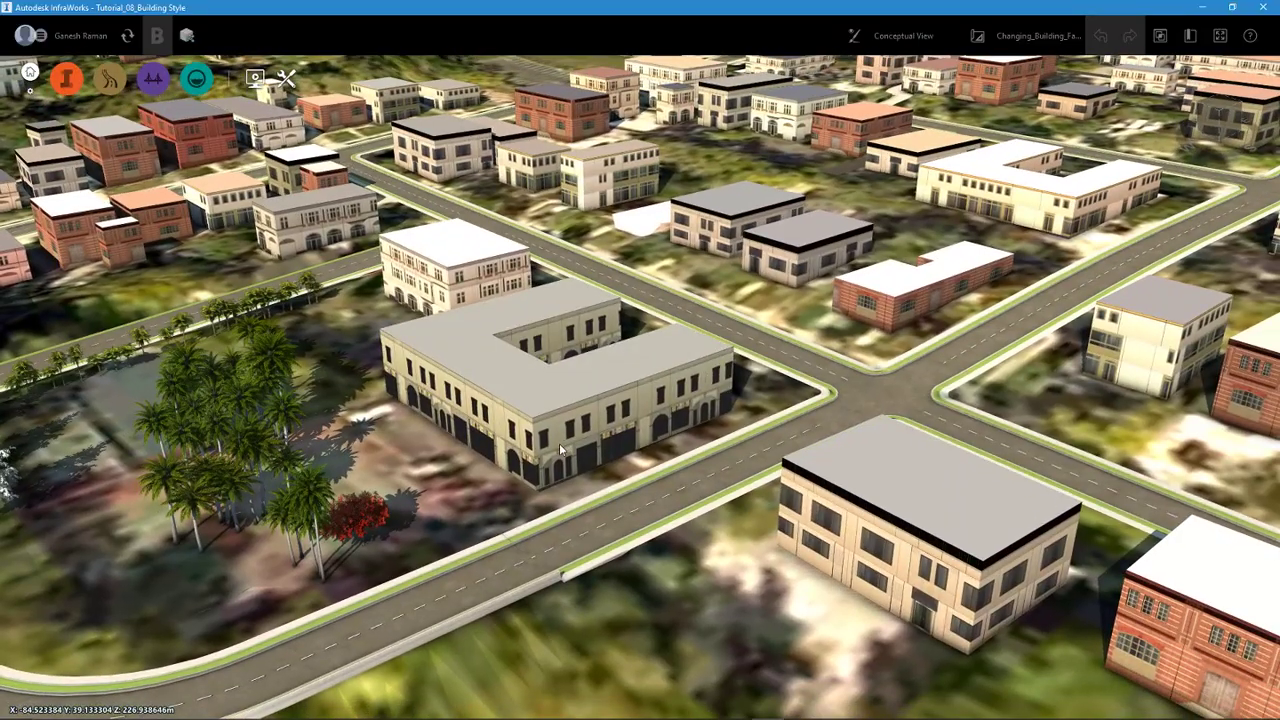
# Step: Set the Building Facade Detail to High in the application's model generation options
pyautogui.click(286, 82)
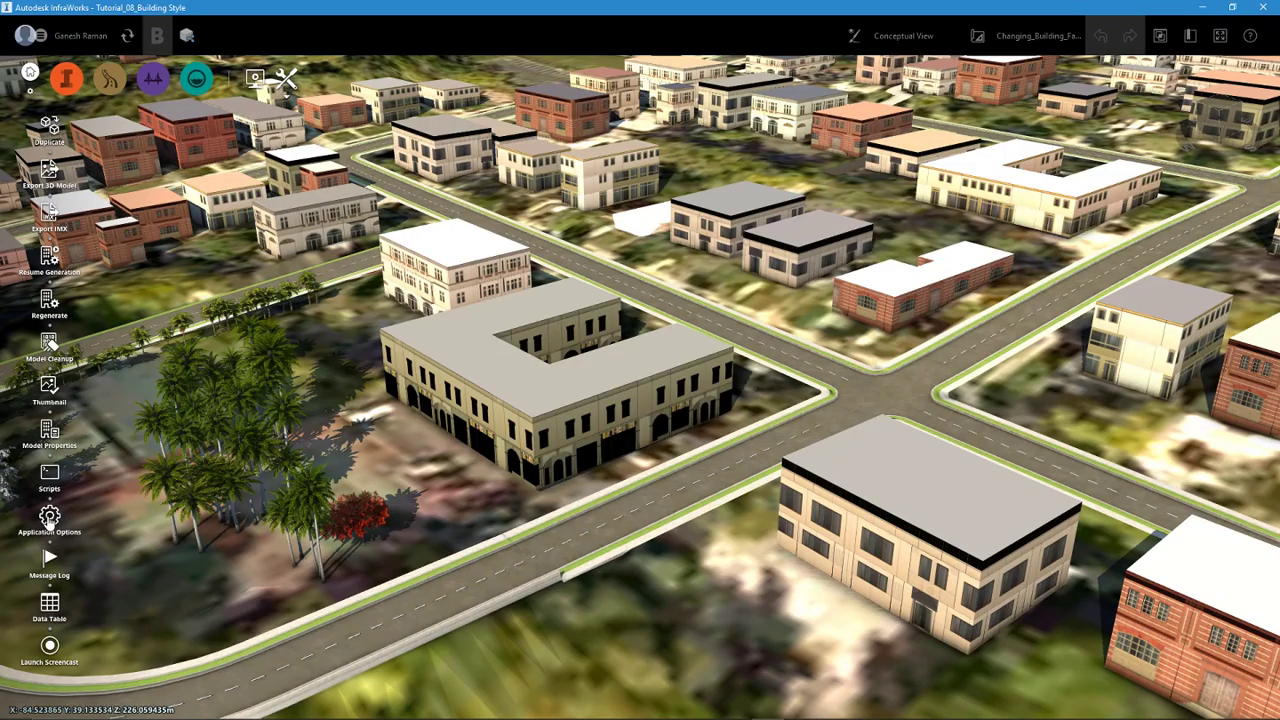
pyautogui.click(47, 520)
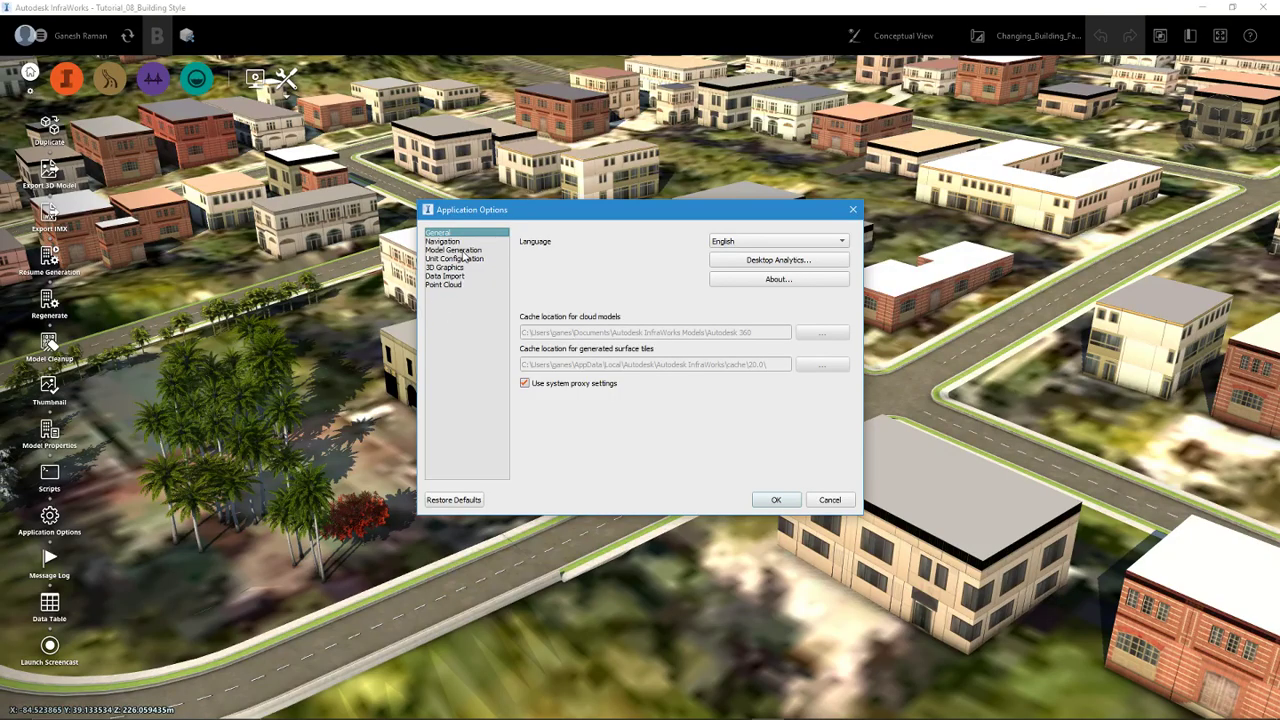
pyautogui.moveTo(538, 215); pyautogui.dragTo(835, 269)
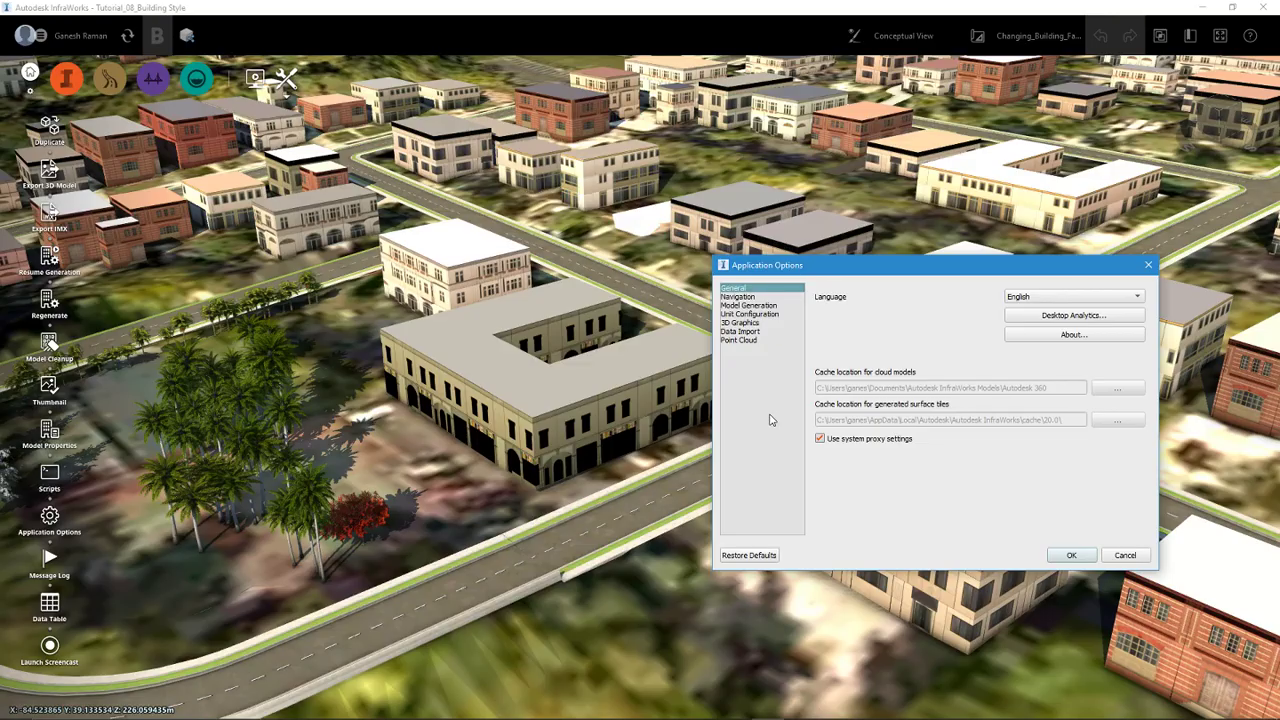
pyautogui.click(758, 306)
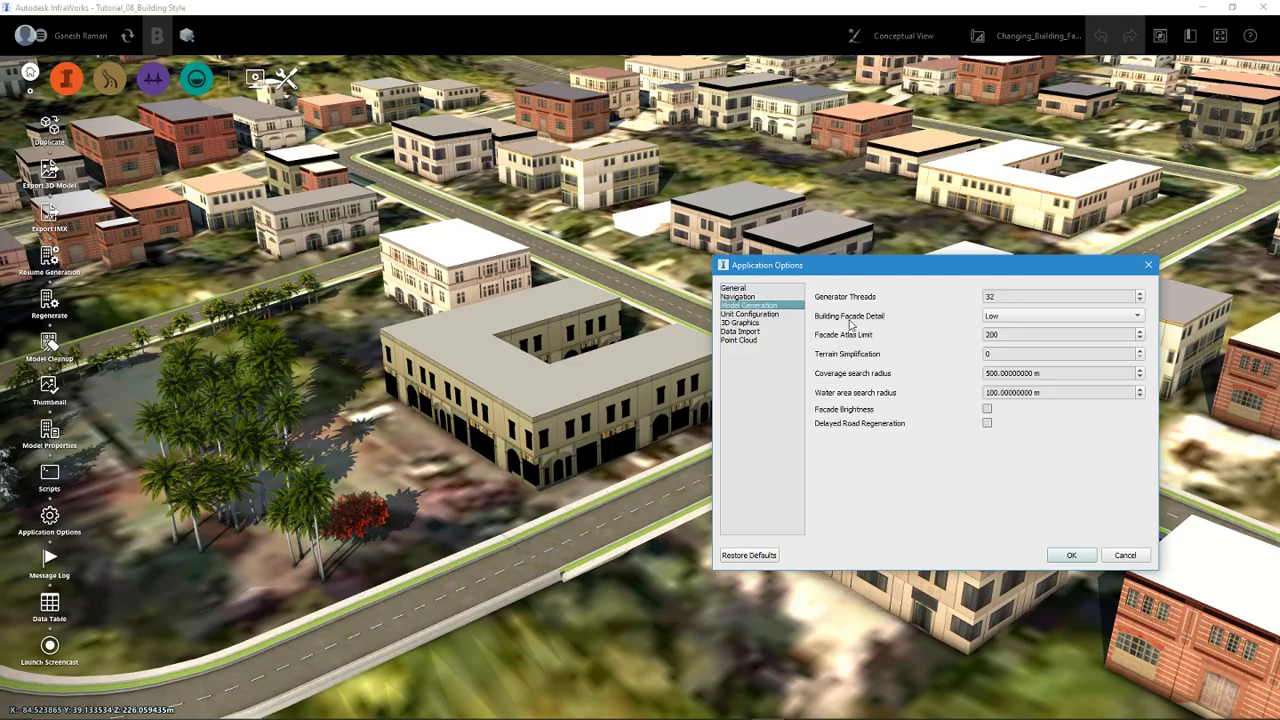
pyautogui.click(1048, 316)
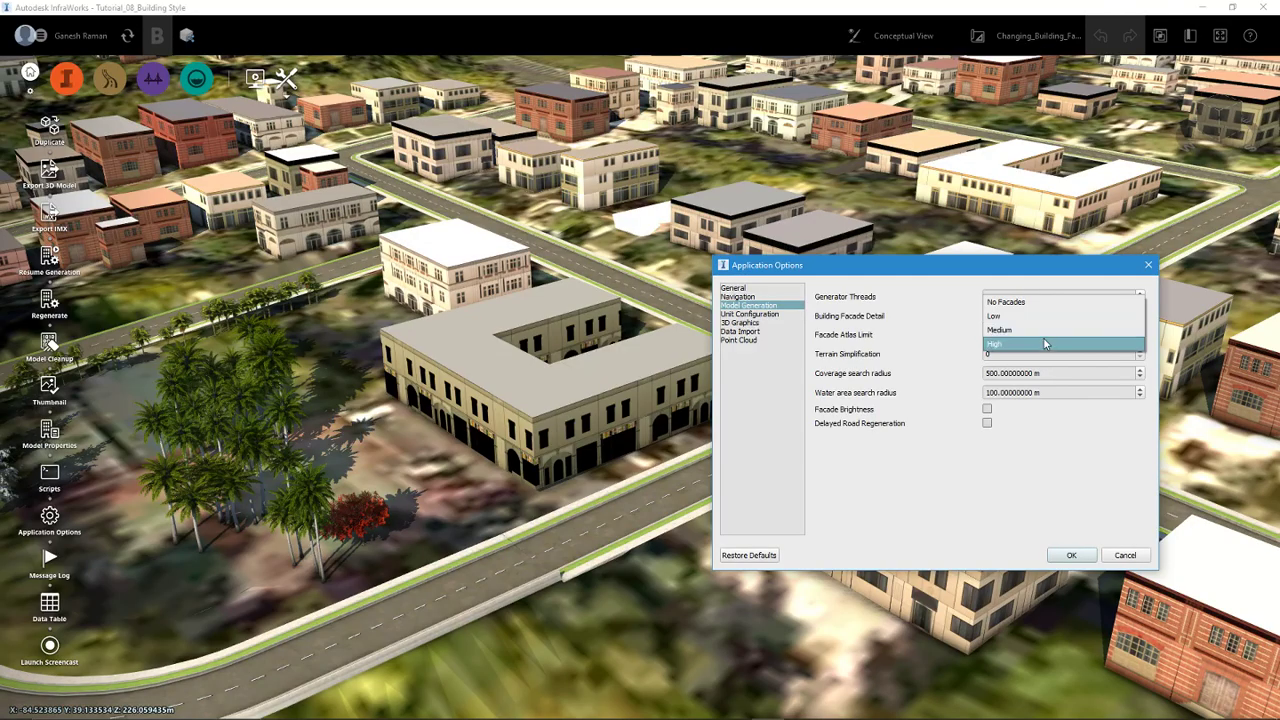
pyautogui.click(1045, 343)
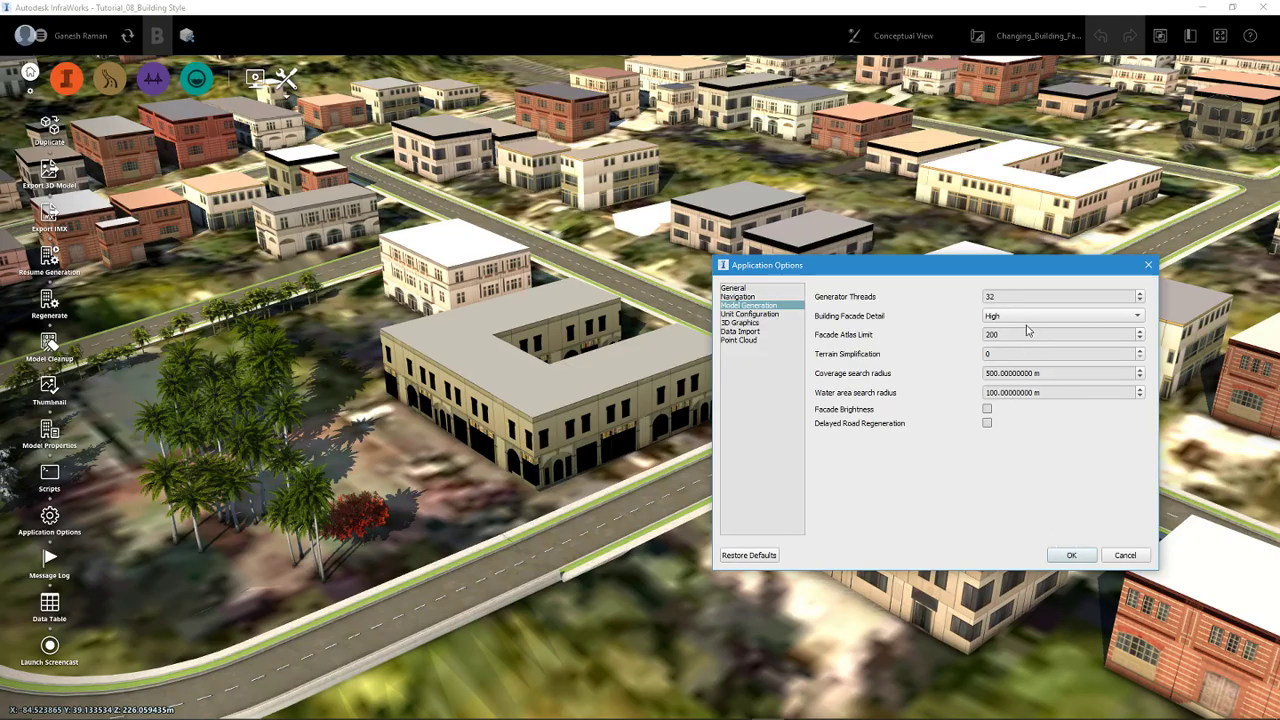
pyautogui.click(1066, 558)
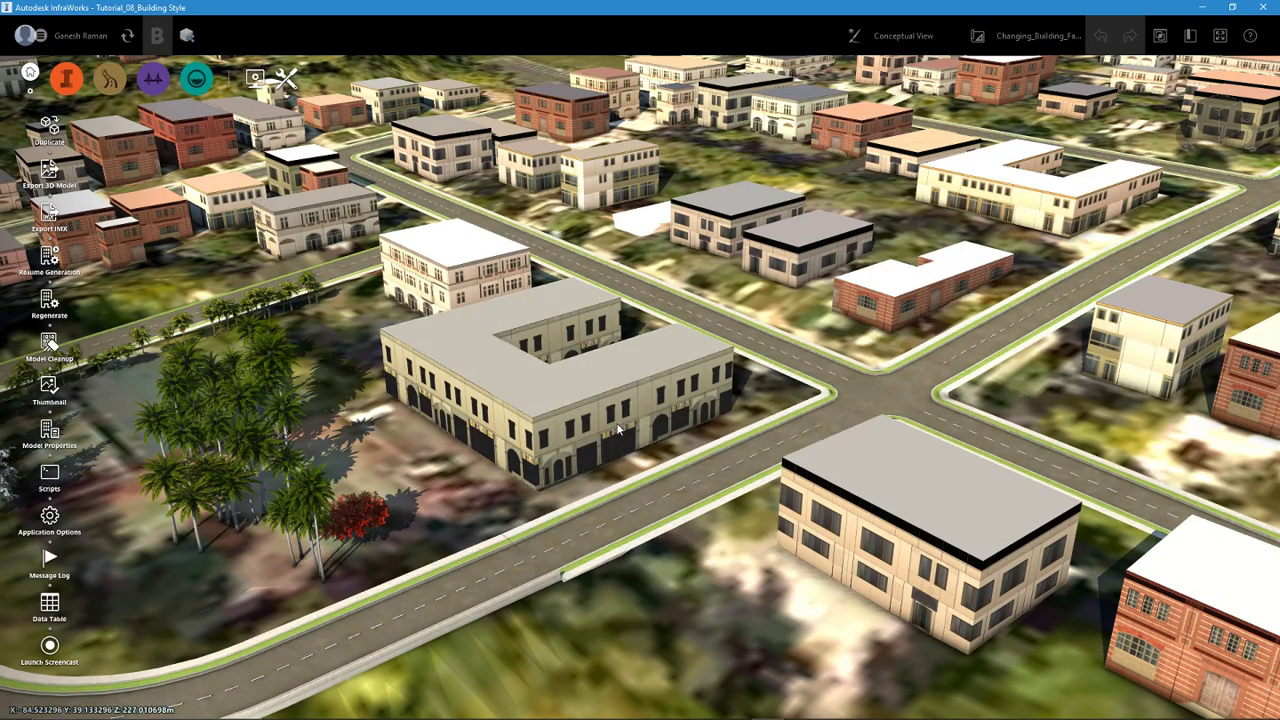
# Step: Regenerate the model so its buildings use the new facade detail level
pyautogui.moveTo(618, 428)
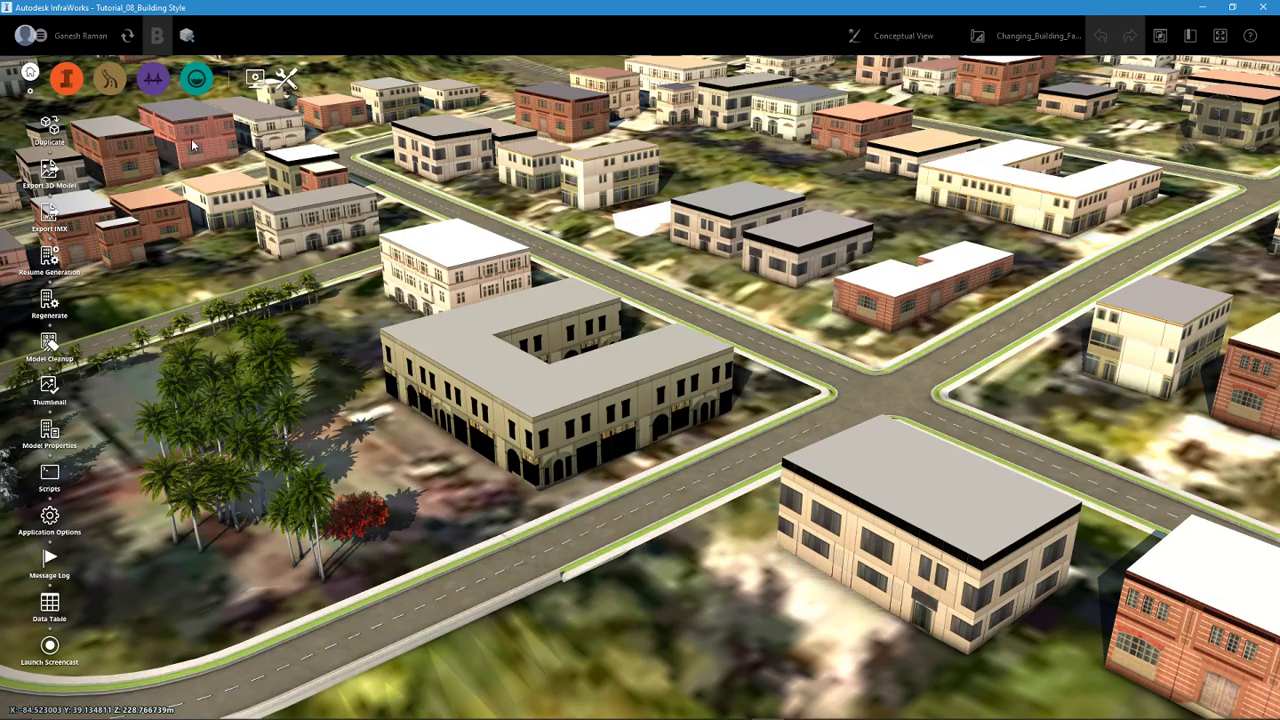
pyautogui.click(290, 80)
pyautogui.click(293, 81)
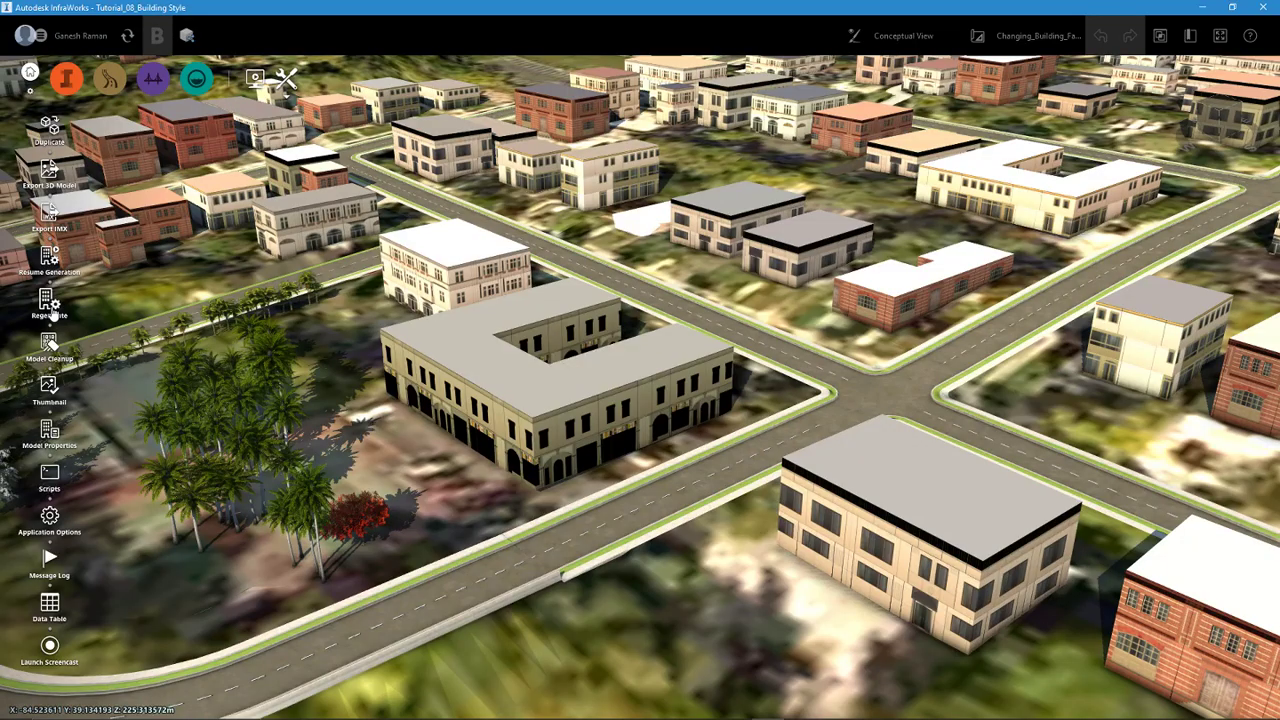
pyautogui.click(50, 302)
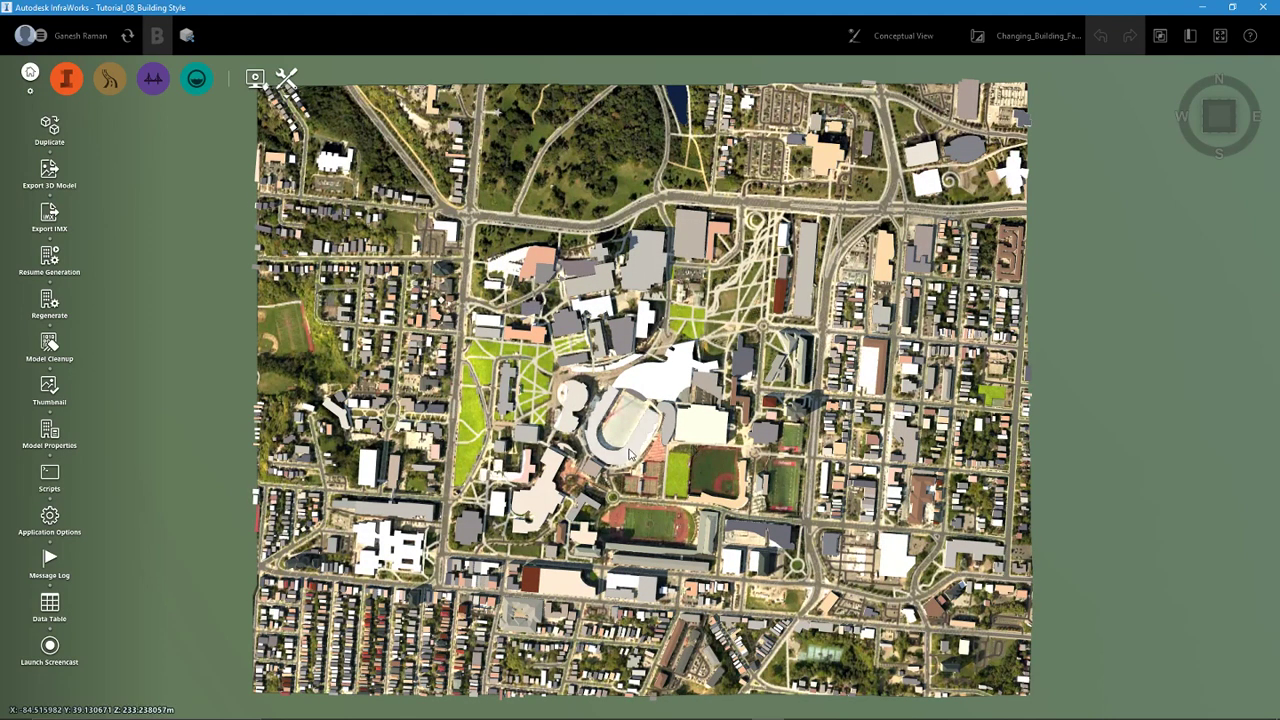
# Step: Restore the saved bookmark view of the U-shaped building after the model regeneration
pyautogui.moveTo(630, 455)
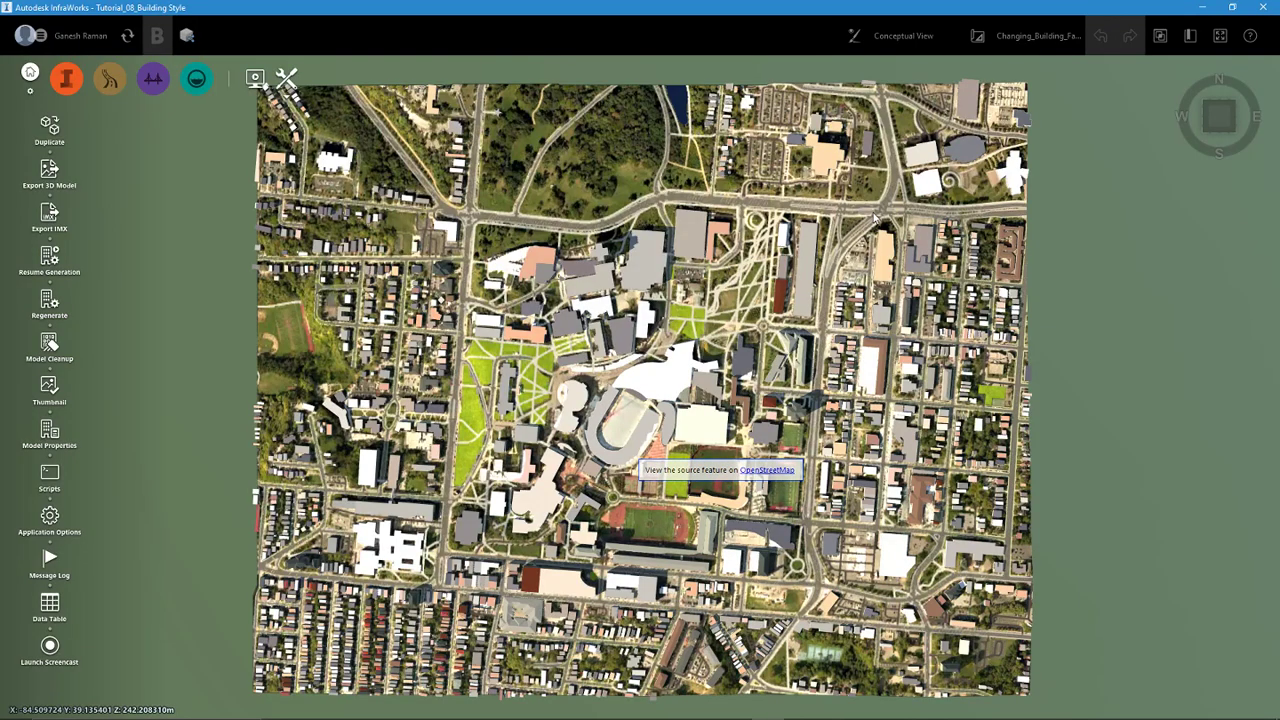
pyautogui.click(1189, 35)
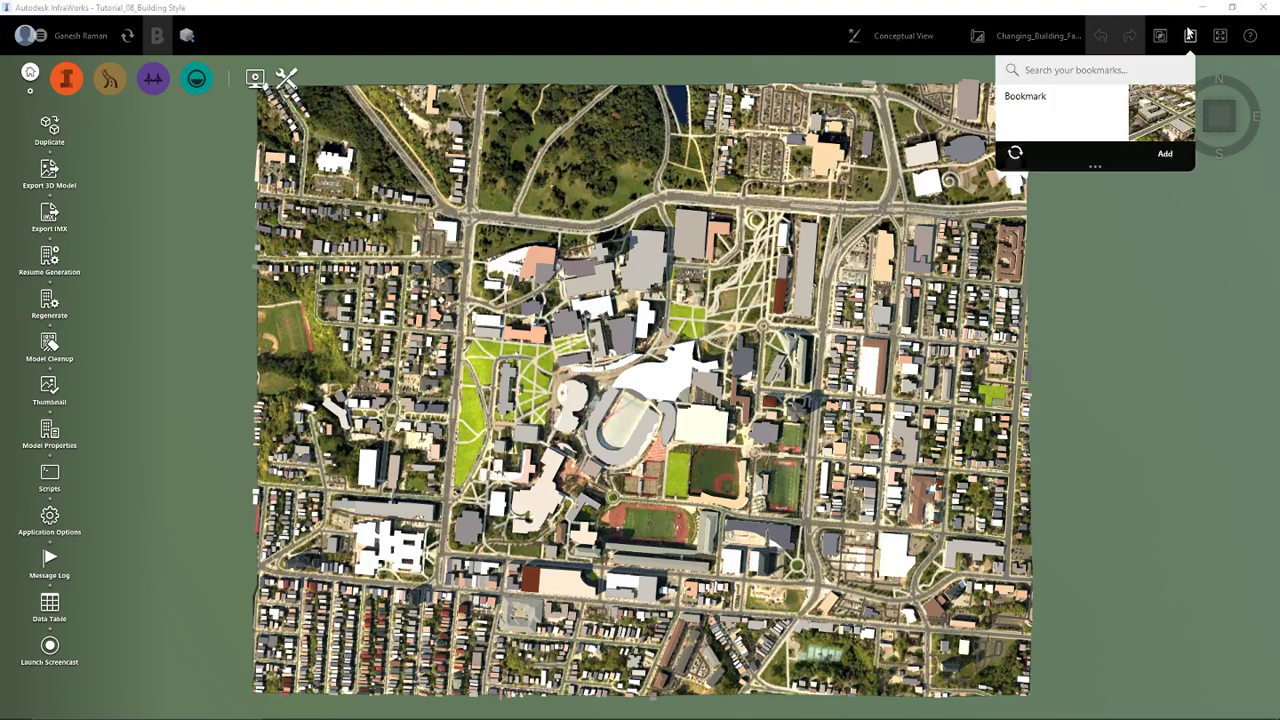
pyautogui.click(1104, 127)
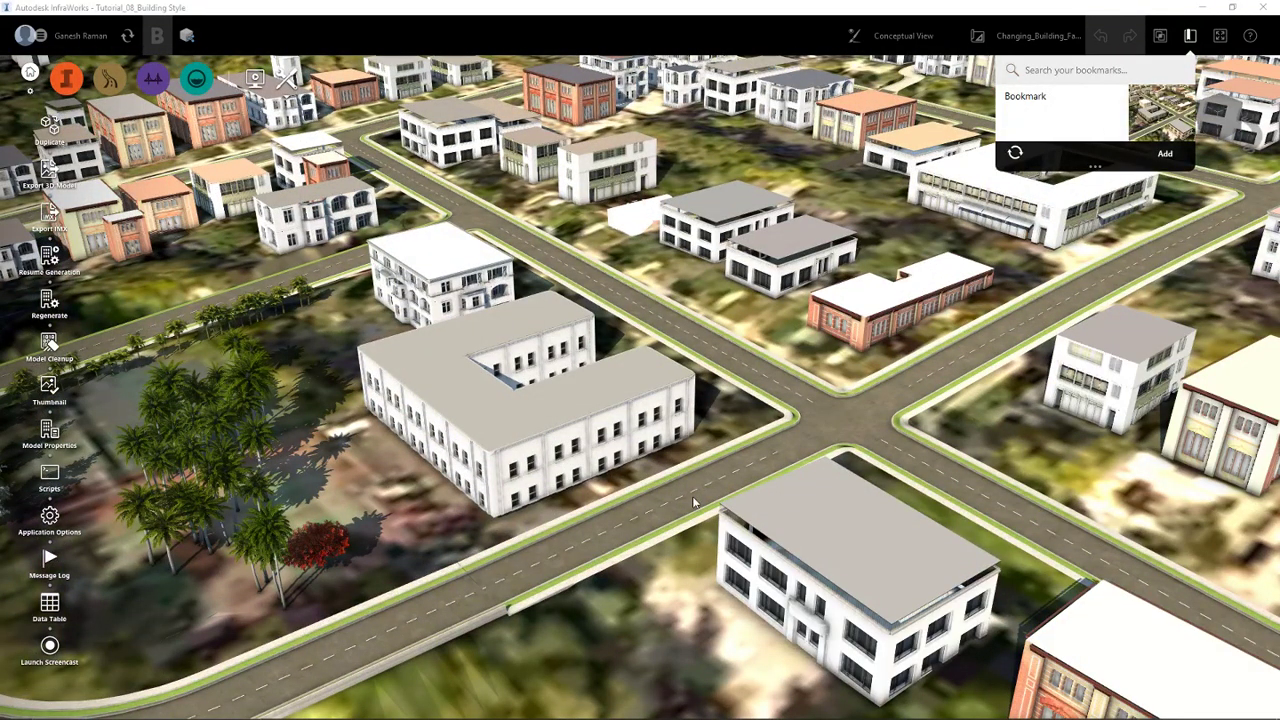
# Step: Examine the U-shaped building's regenerated facade up close and from a wider view of its block
pyautogui.click(621, 628)
pyautogui.click(618, 626)
pyautogui.scroll(3, 565, 456)
pyautogui.press('Escape')
pyautogui.scroll(5, 565, 456)
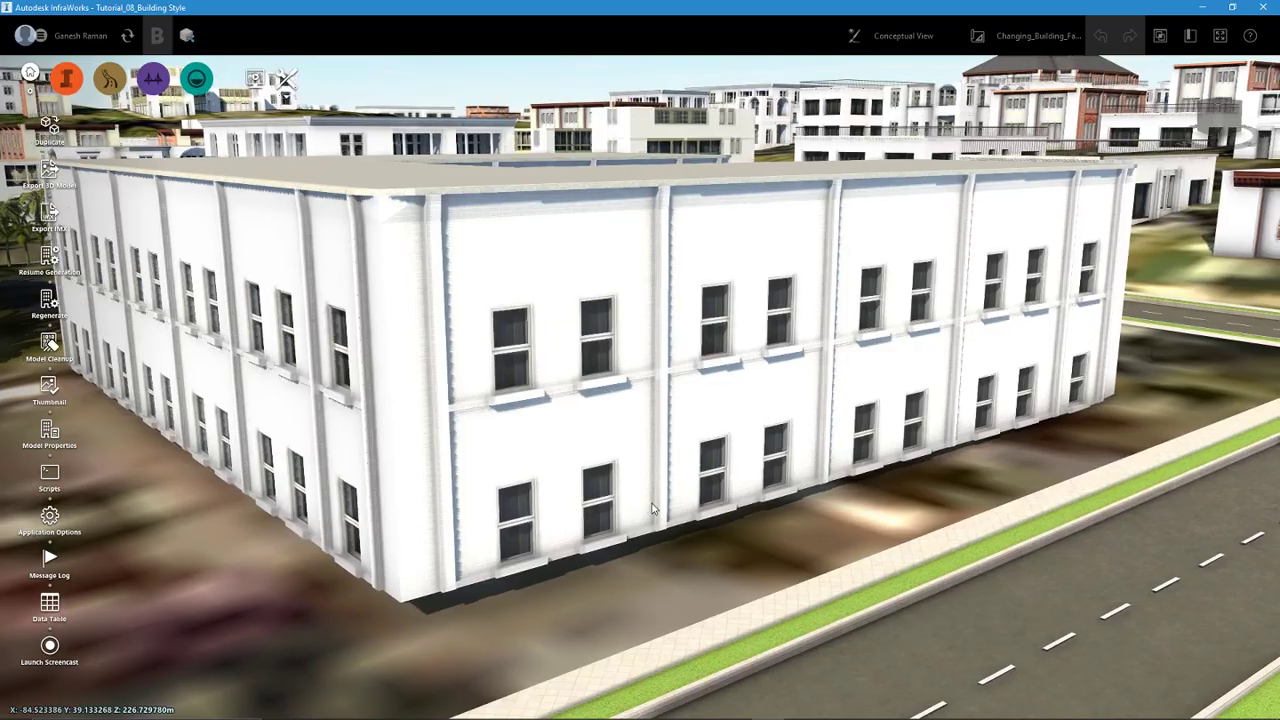
pyautogui.moveTo(652, 510); pyautogui.dragTo(620, 529, button='middle')
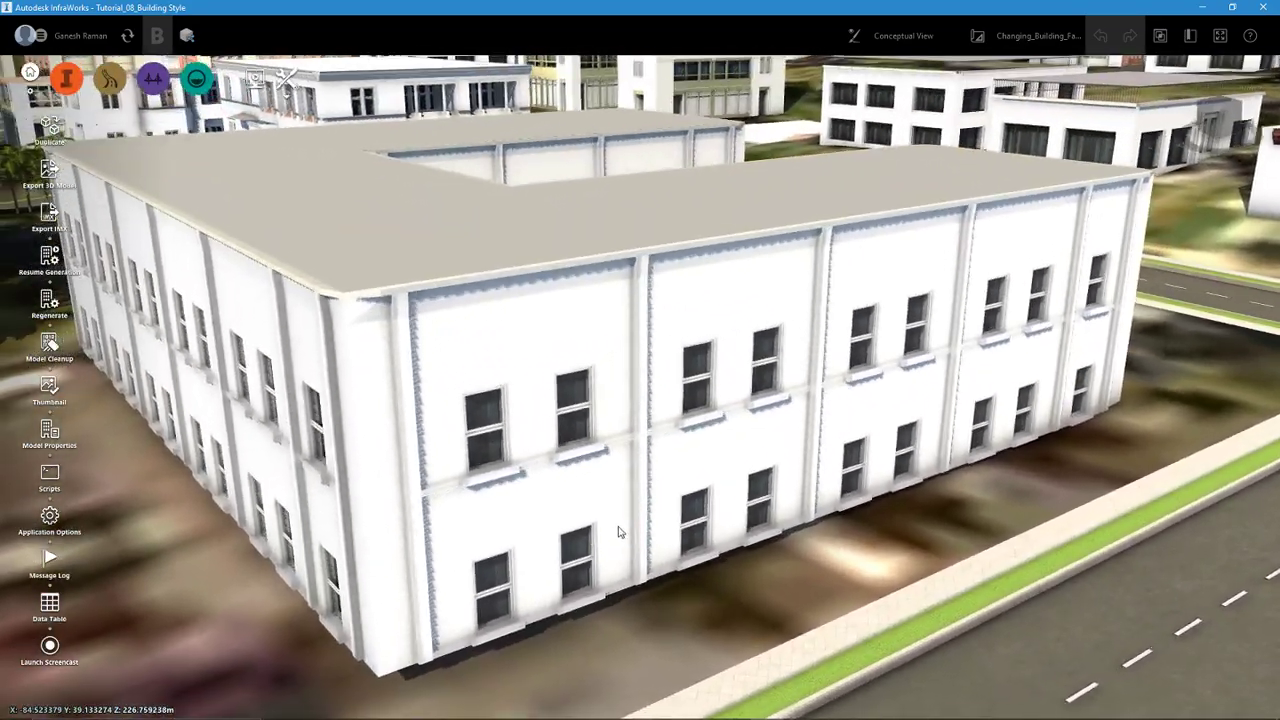
pyautogui.scroll(-2, 755, 640)
pyautogui.scroll(-2, 755, 643)
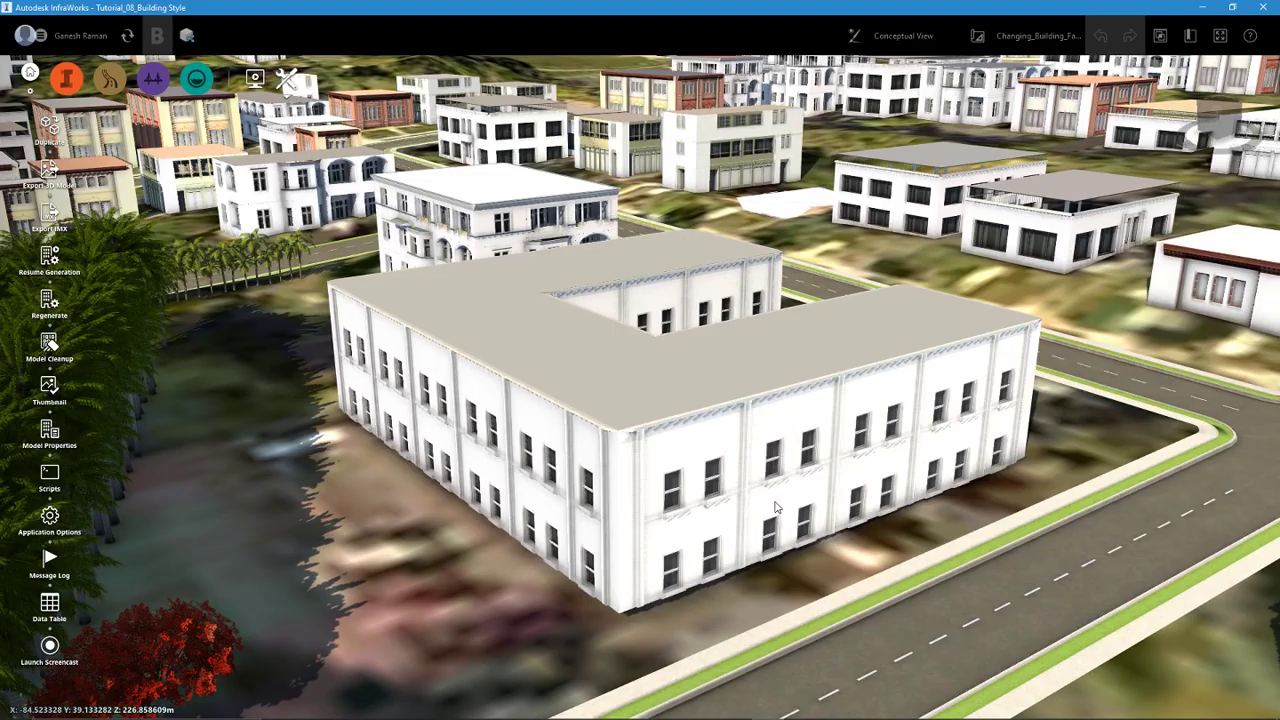
pyautogui.click(803, 522)
pyautogui.press('Escape')
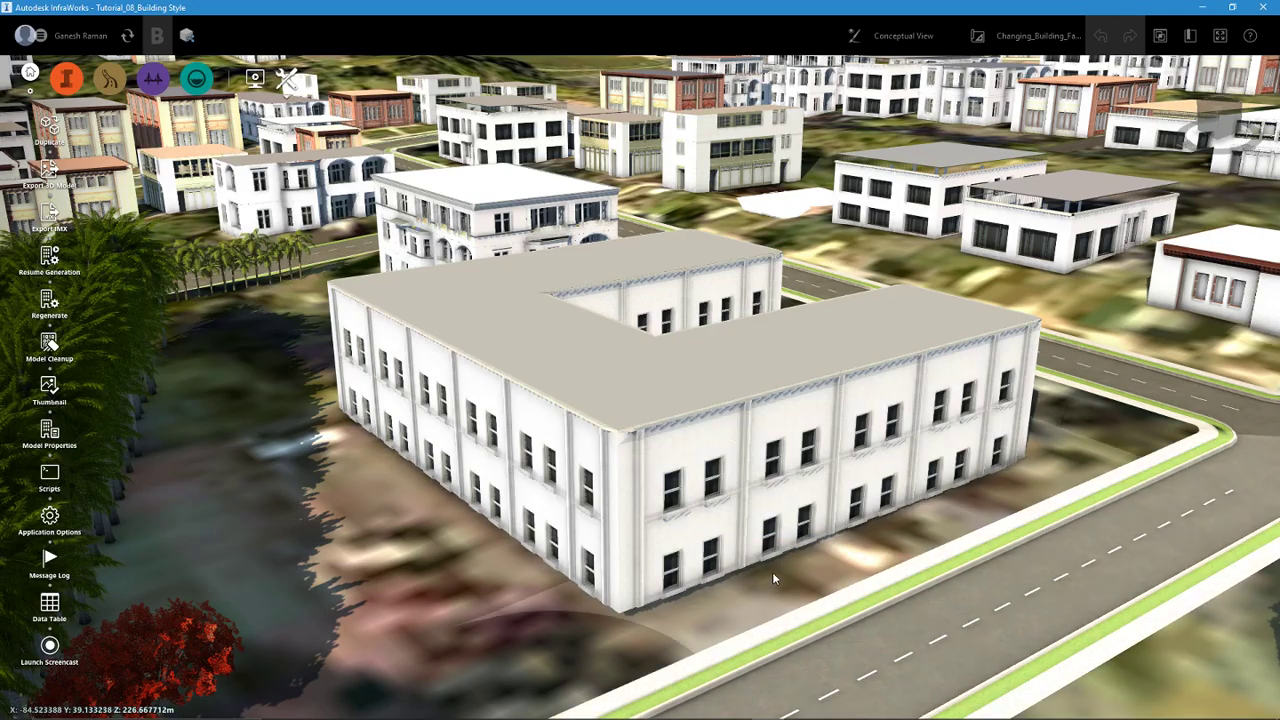
pyautogui.moveTo(799, 564); pyautogui.dragTo(1245, 509, button='middle')
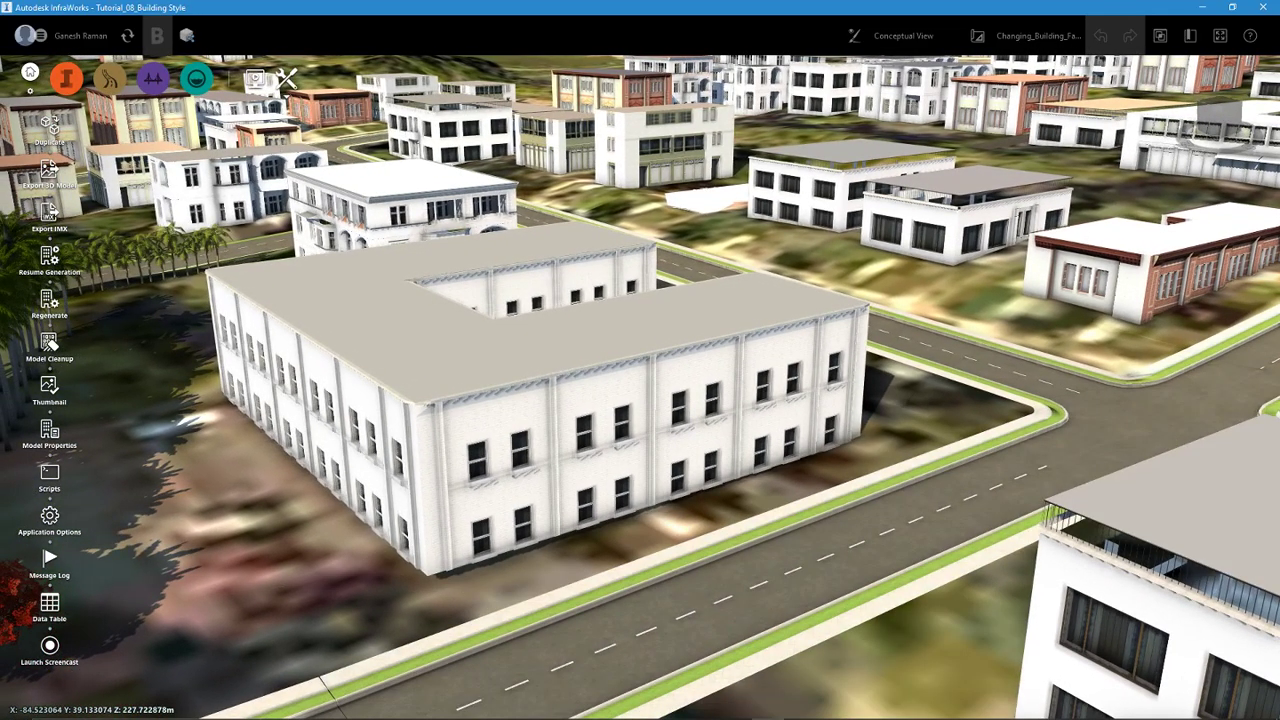
# Step: Switch to Google Maps in the browser and compare the real building beside the modelled one, clearing the browser aside when done
pyautogui.hotkey('alt', 'Tab')
pyautogui.moveTo(607, 238); pyautogui.dragTo(549, 238)
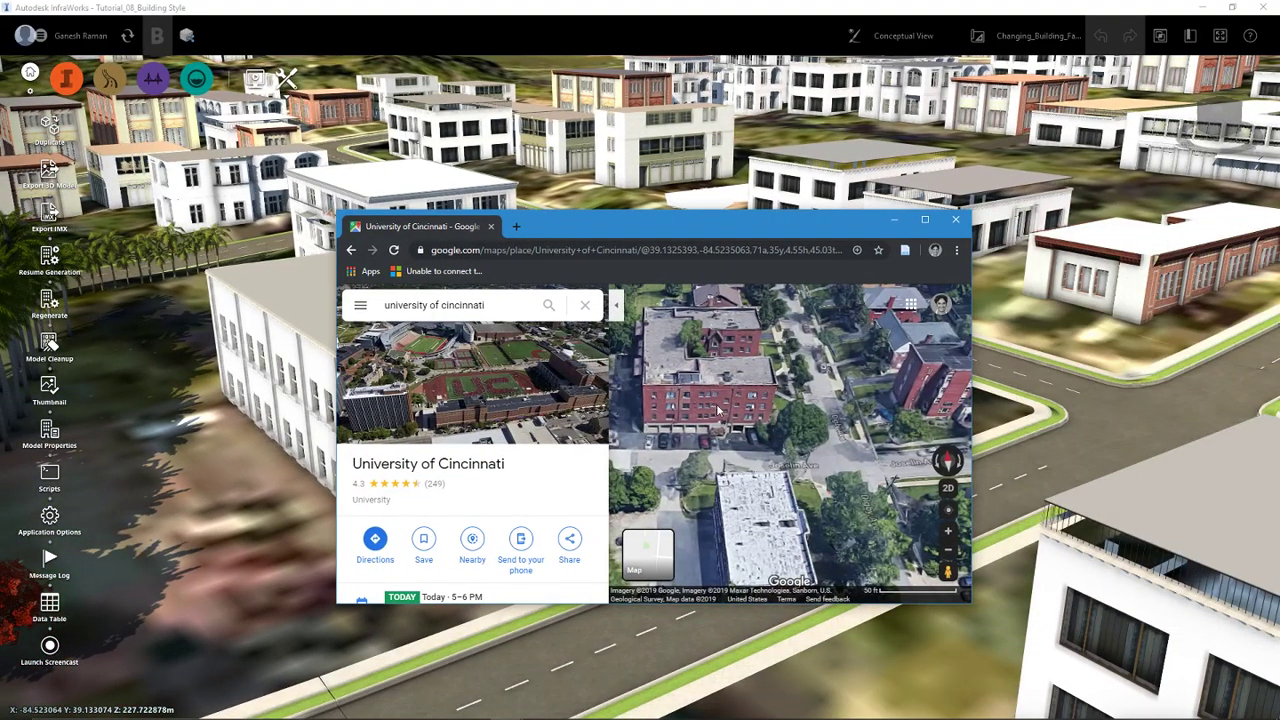
pyautogui.moveTo(643, 238); pyautogui.dragTo(932, 320)
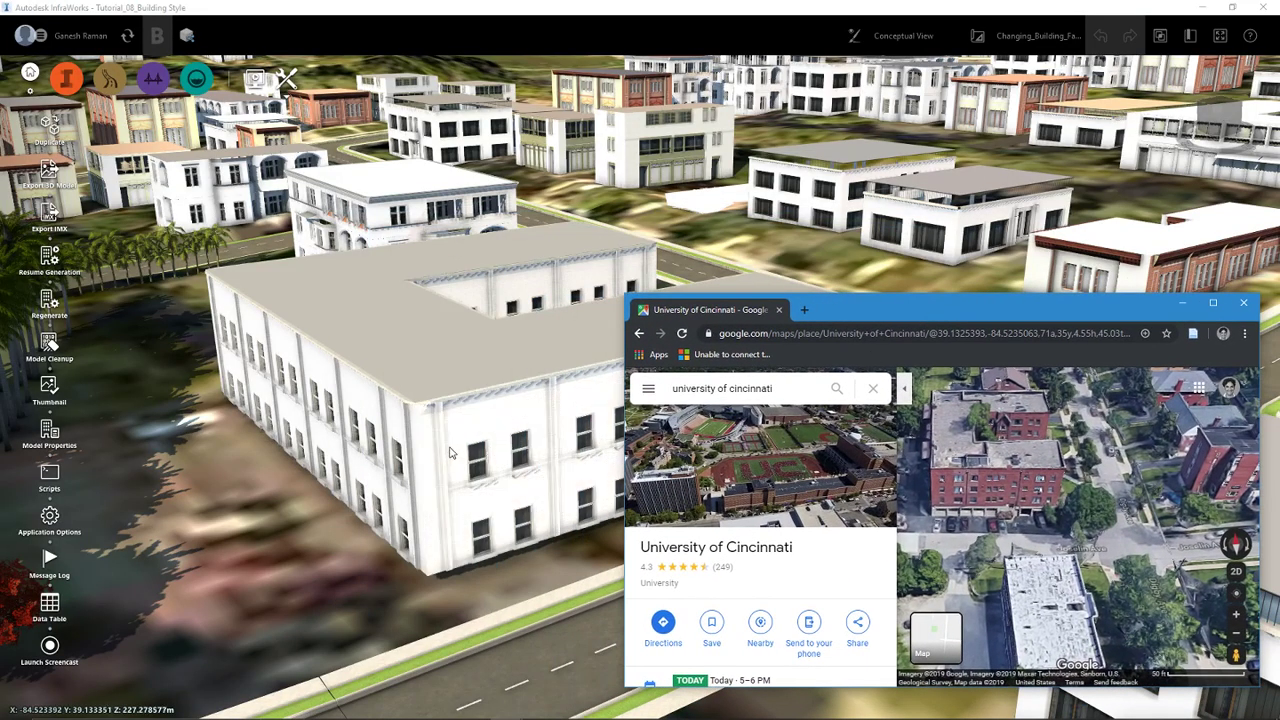
pyautogui.scroll(2, 447, 458)
pyautogui.scroll(-3, 458, 445)
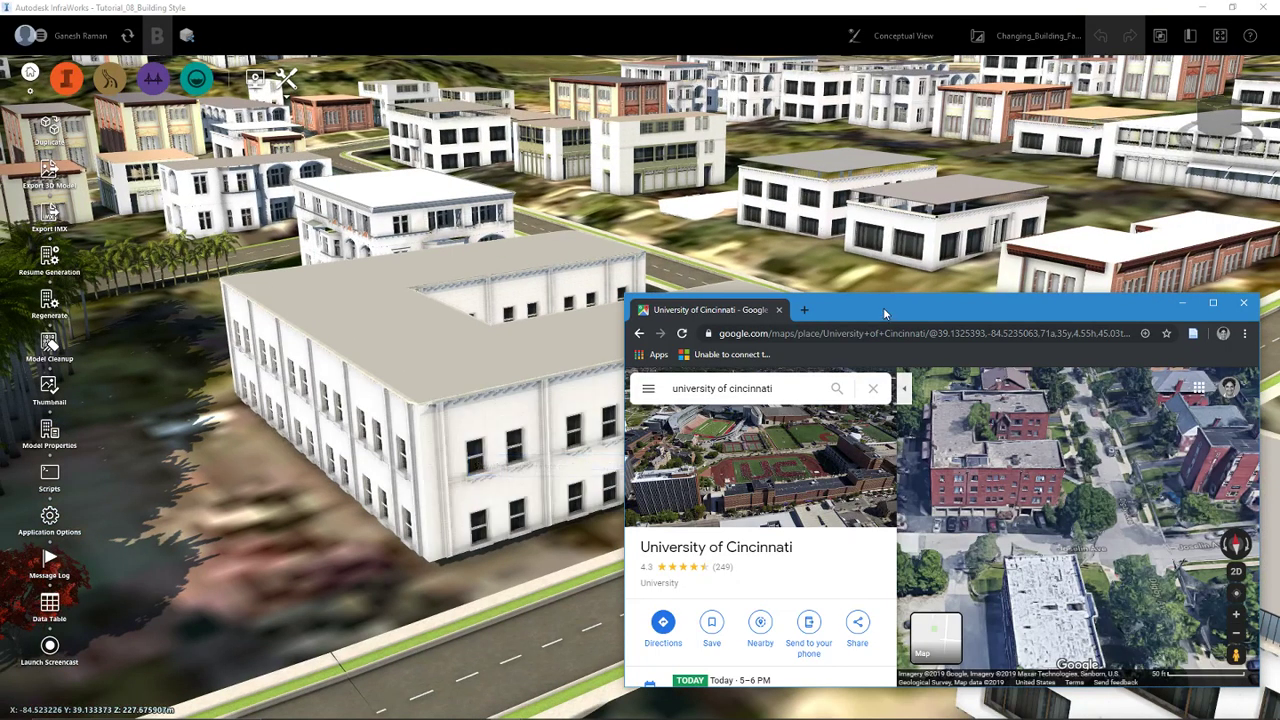
pyautogui.moveTo(884, 314); pyautogui.dragTo(1279, 370)
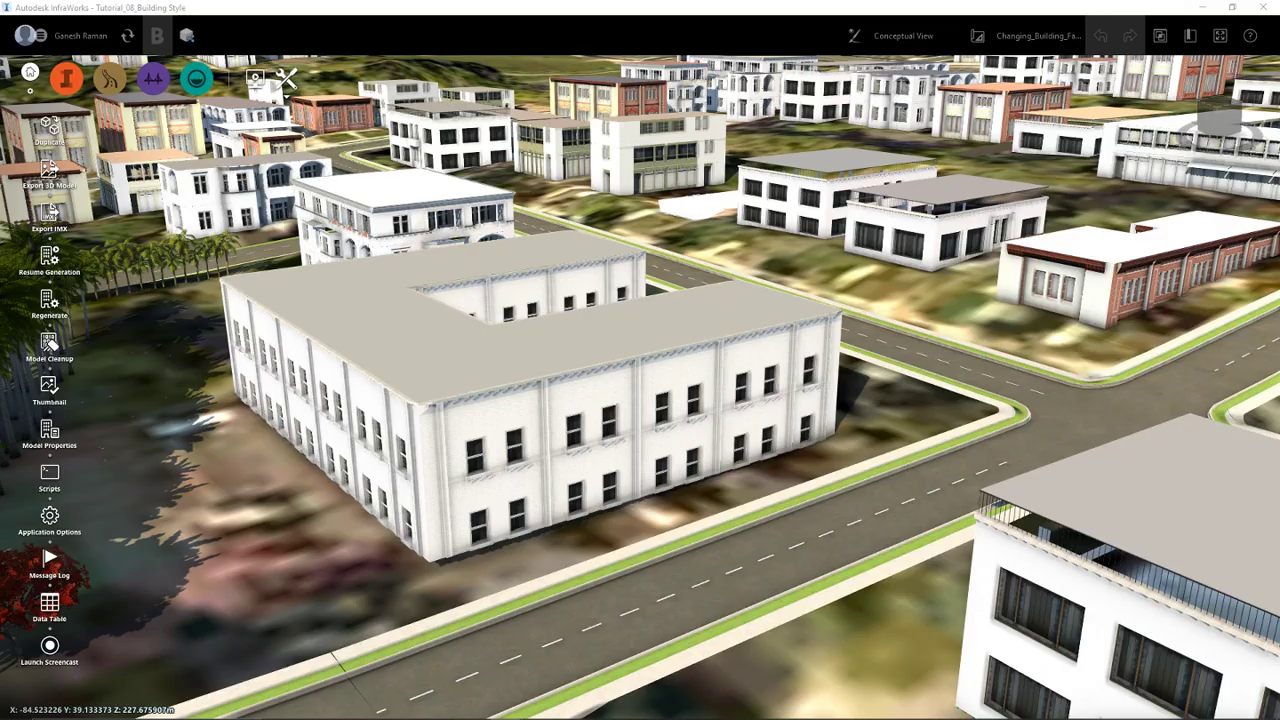
# Step: Select the U-shaped building and open the full style catalog for its manual style
pyautogui.click(603, 408)
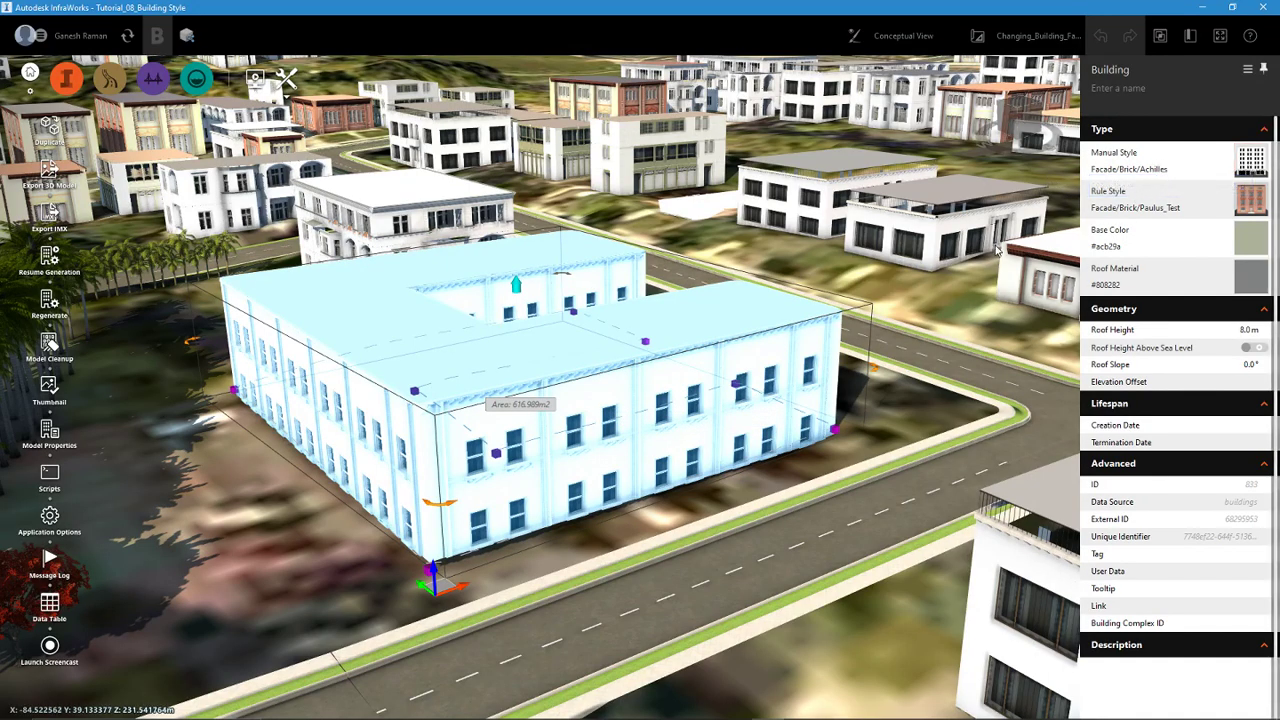
pyautogui.click(1252, 166)
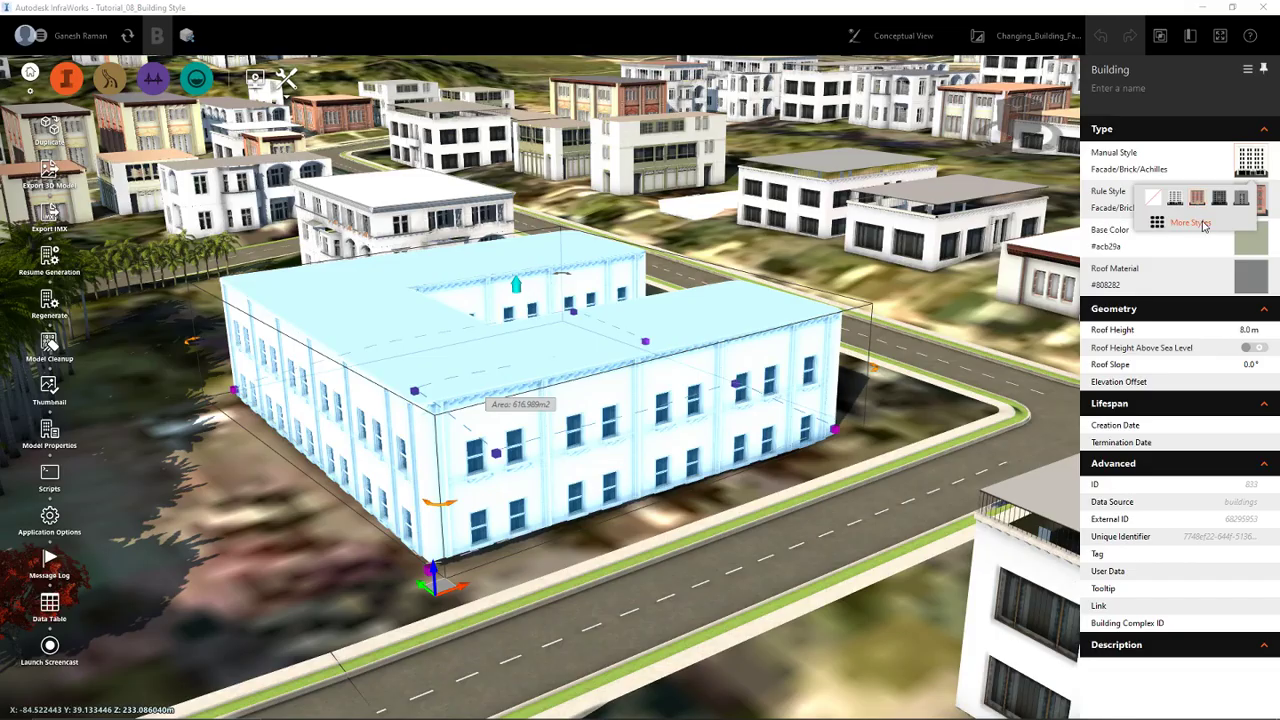
pyautogui.click(1190, 223)
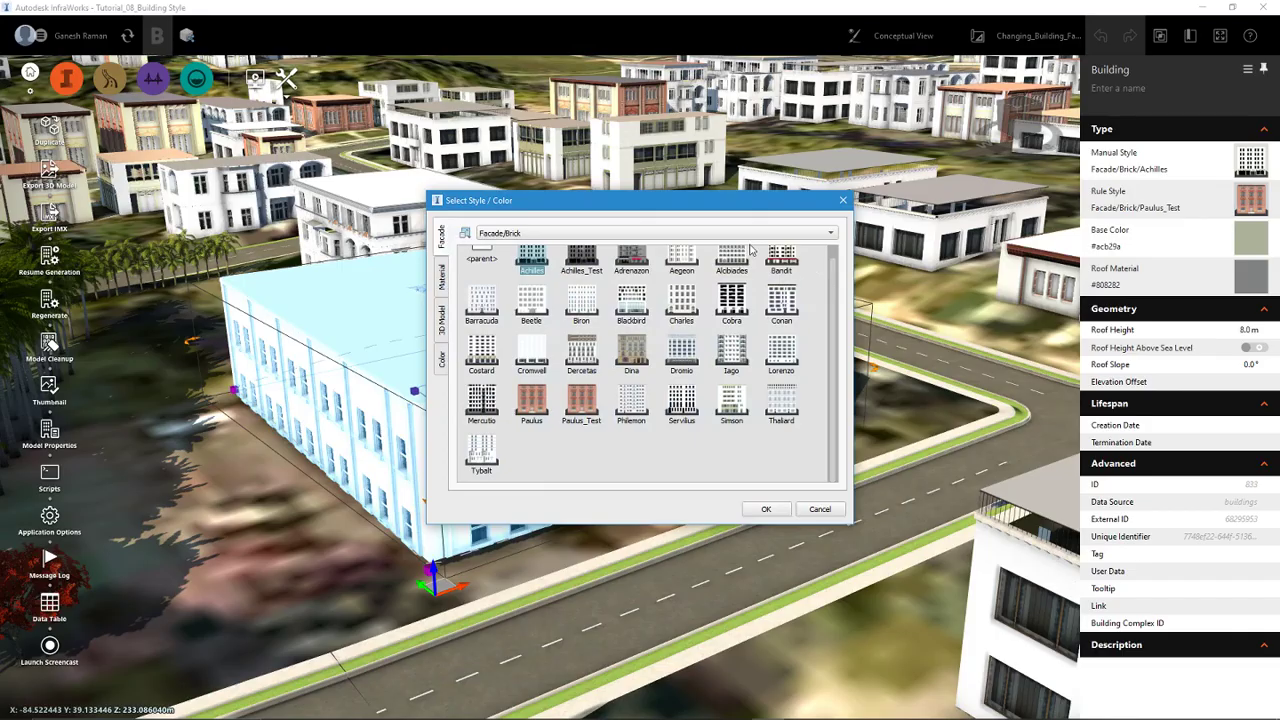
pyautogui.moveTo(673, 205); pyautogui.dragTo(776, 204)
pyautogui.moveTo(596, 206); pyautogui.dragTo(568, 187)
pyautogui.moveTo(653, 188)
pyautogui.mouseDown()
pyautogui.moveTo(580, 211)
pyautogui.moveTo(641, 176)
pyautogui.mouseUp()
pyautogui.scroll(1, 757, 333)
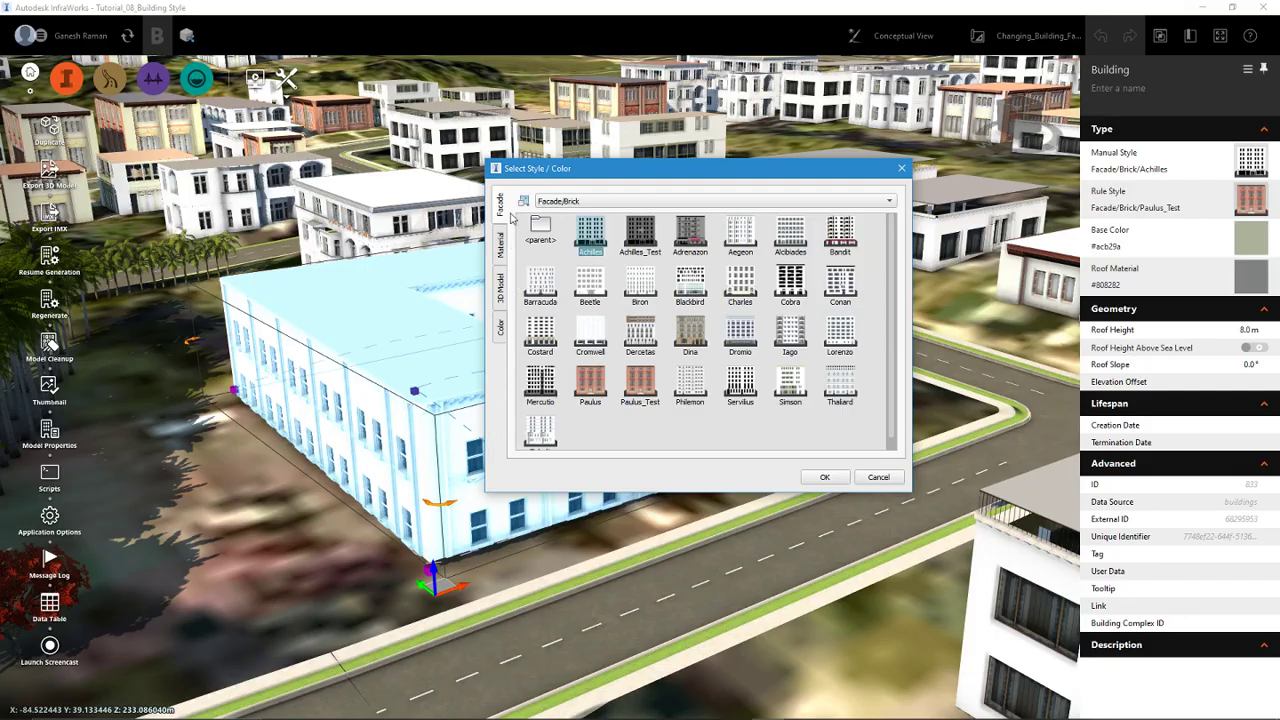
# Step: Review the Material, 3D Model and Color options offered for the manual style, including the City Block and City Furniture catalogs
pyautogui.click(501, 245)
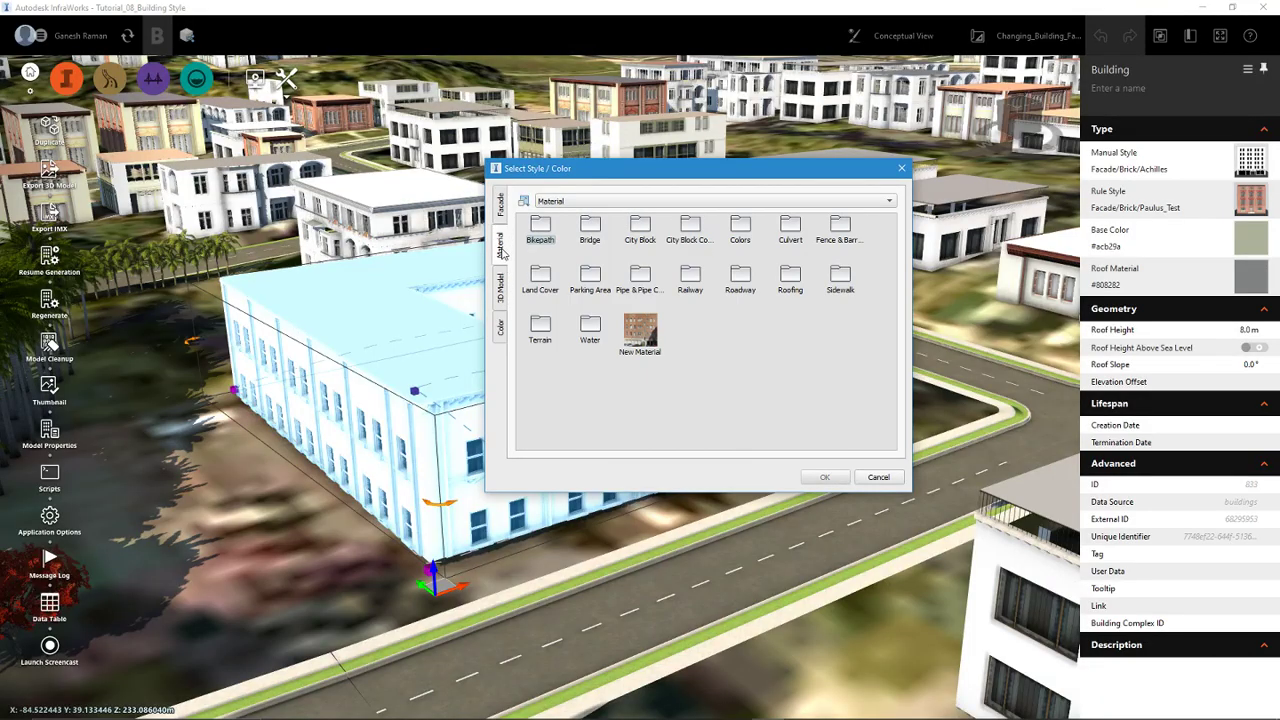
pyautogui.click(639, 236)
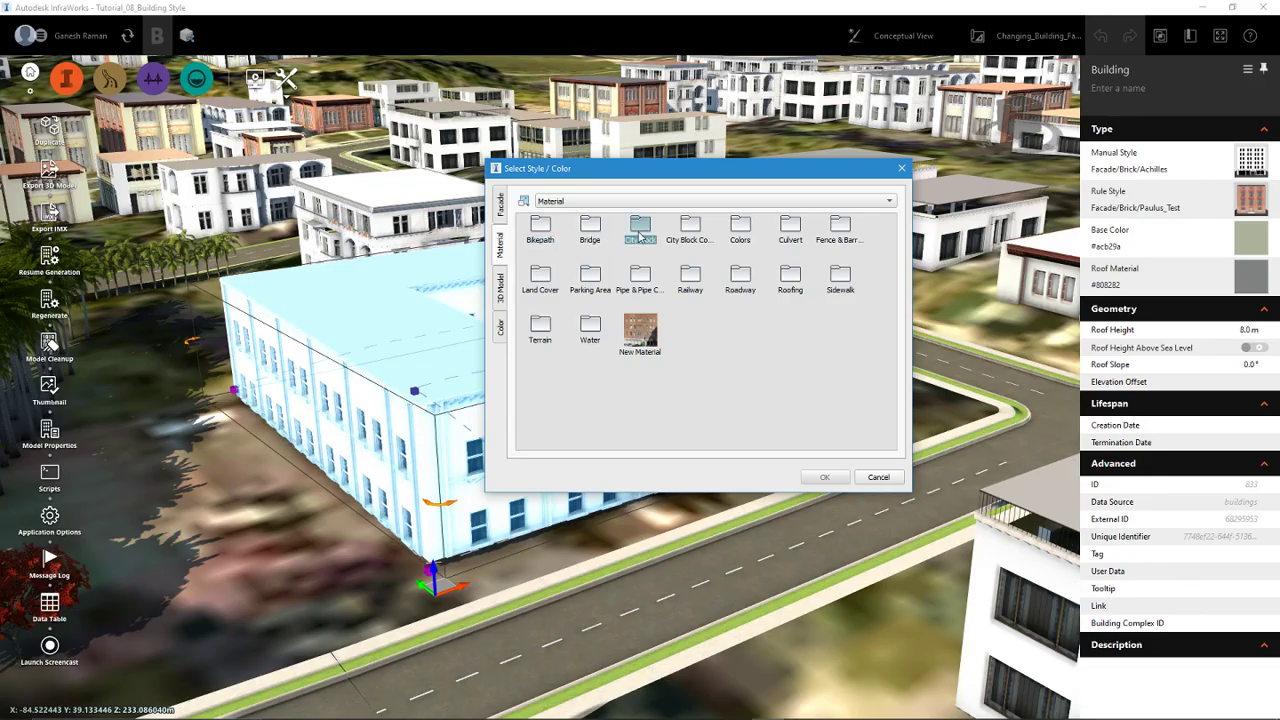
pyautogui.doubleClick(639, 236)
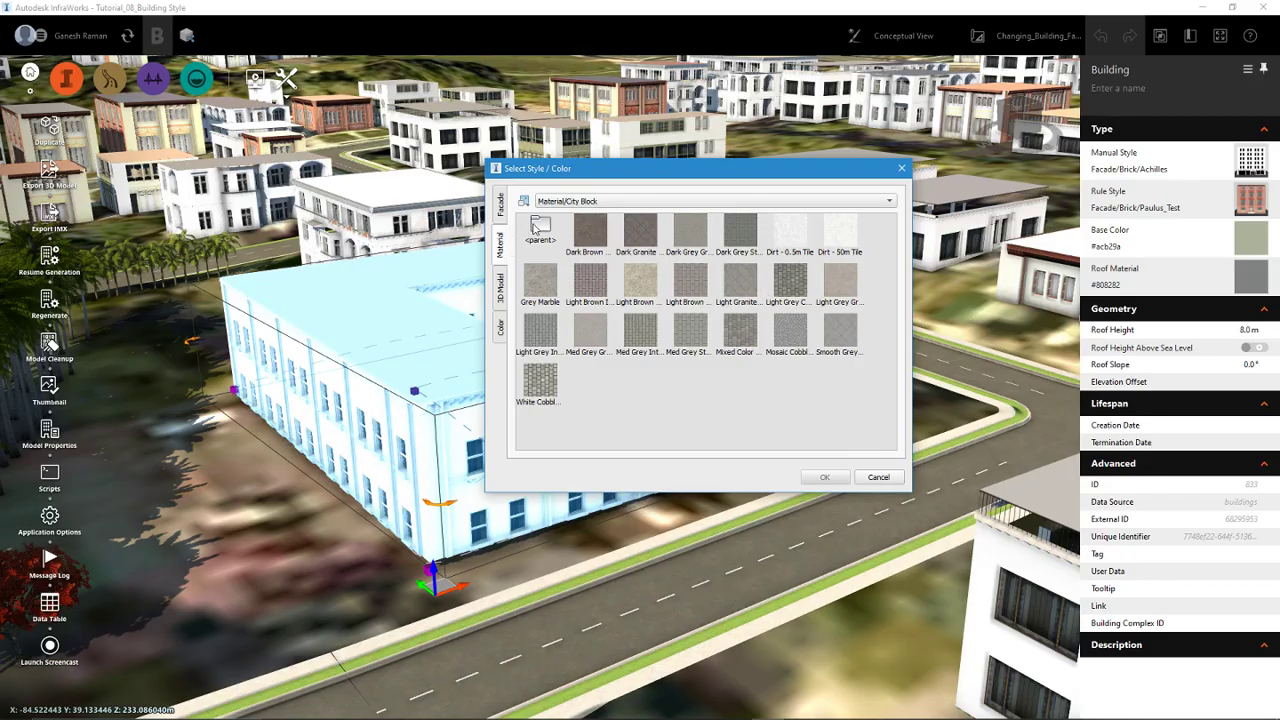
pyautogui.click(501, 208)
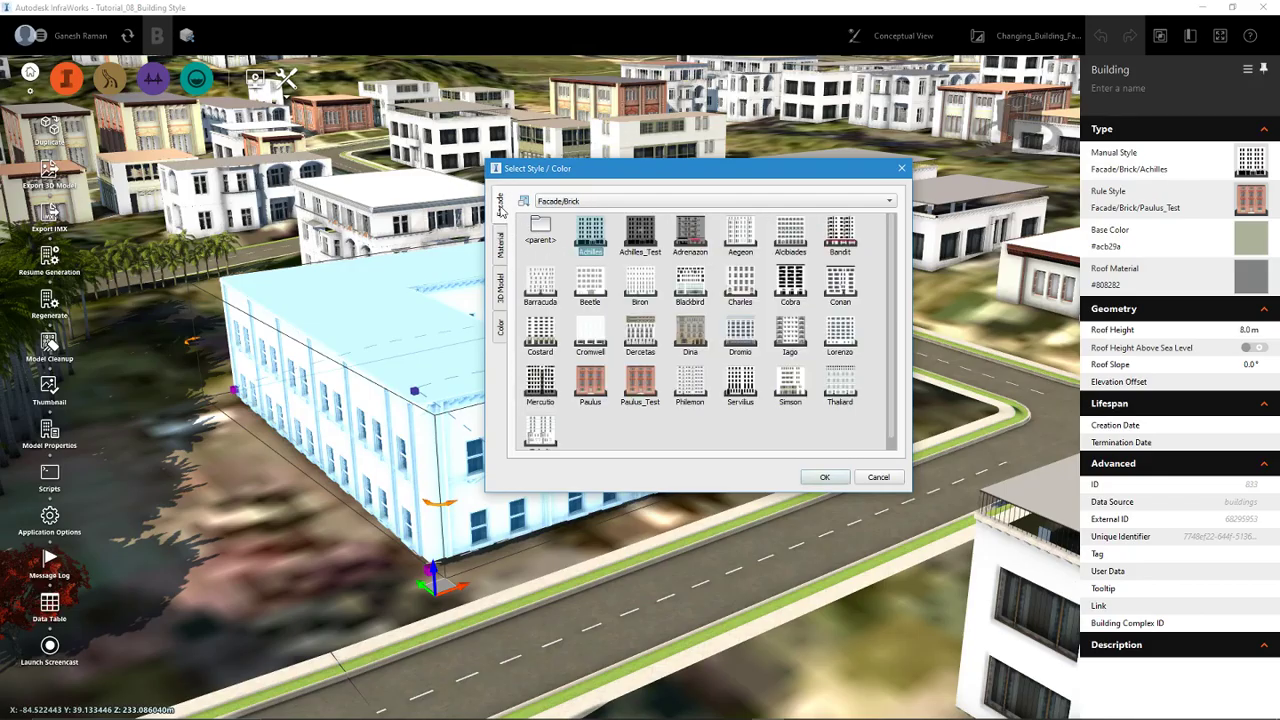
pyautogui.click(501, 296)
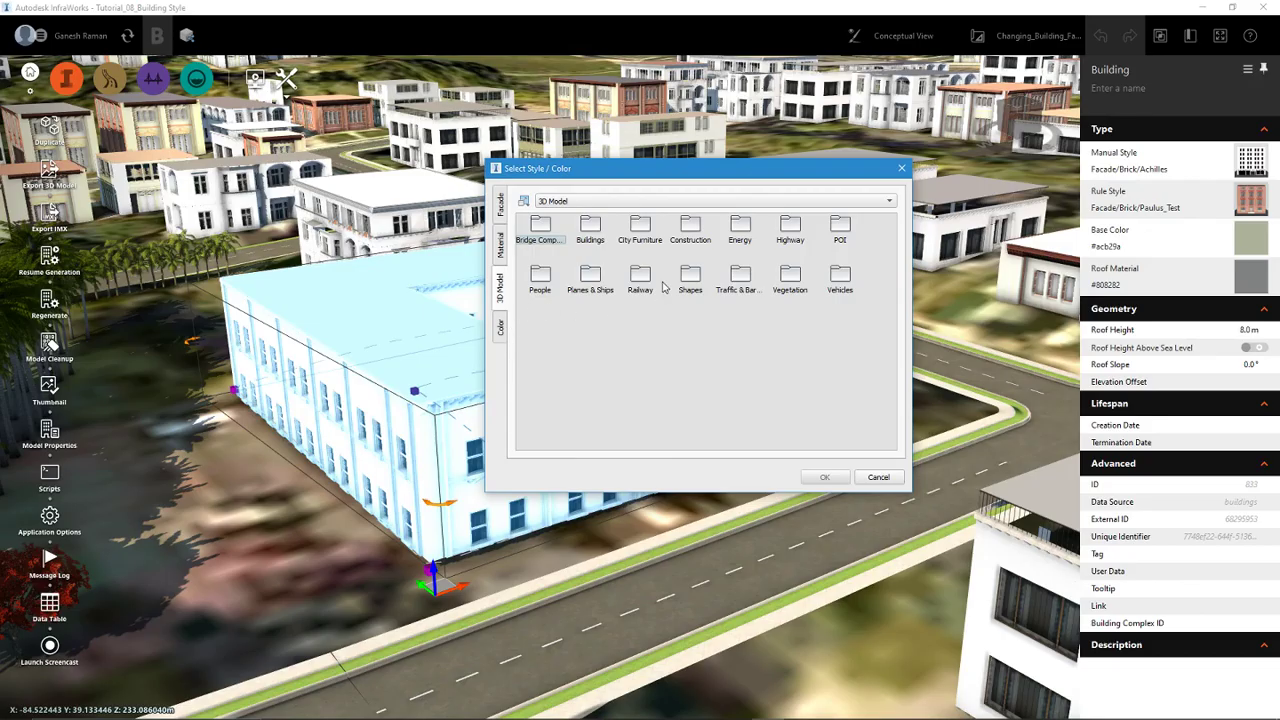
pyautogui.click(640, 240)
pyautogui.doubleClick(637, 243)
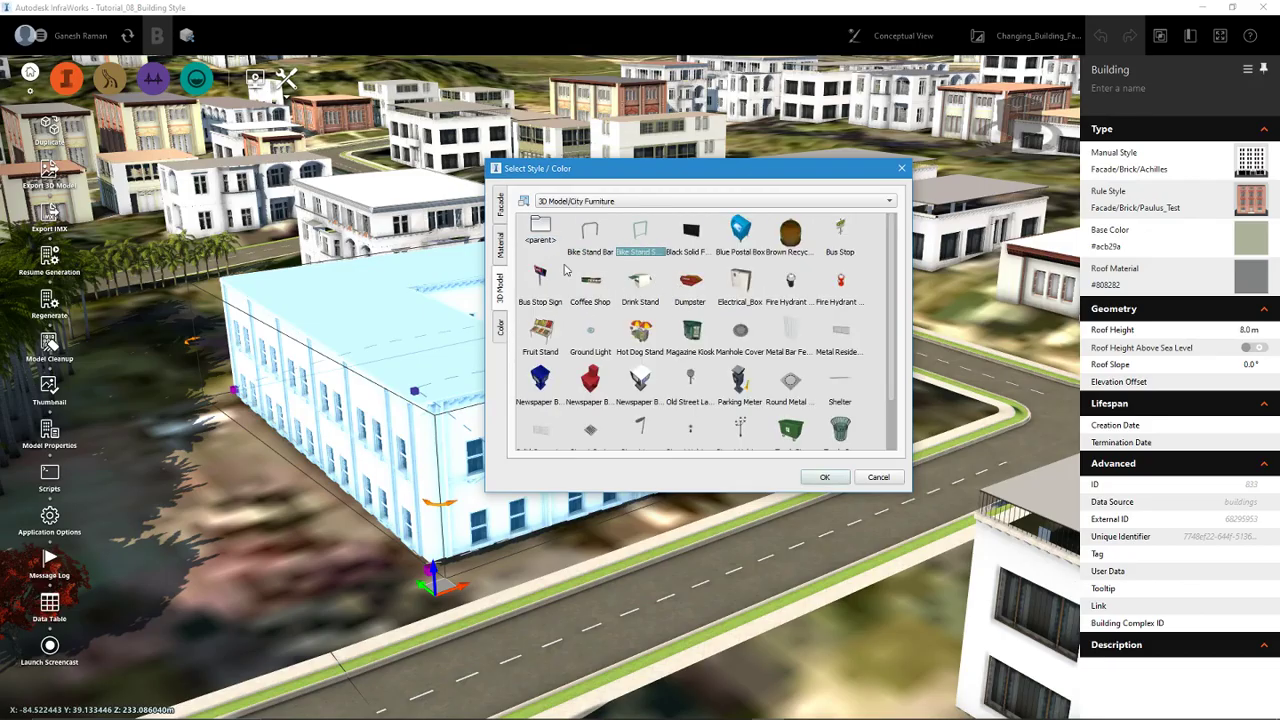
pyautogui.click(502, 205)
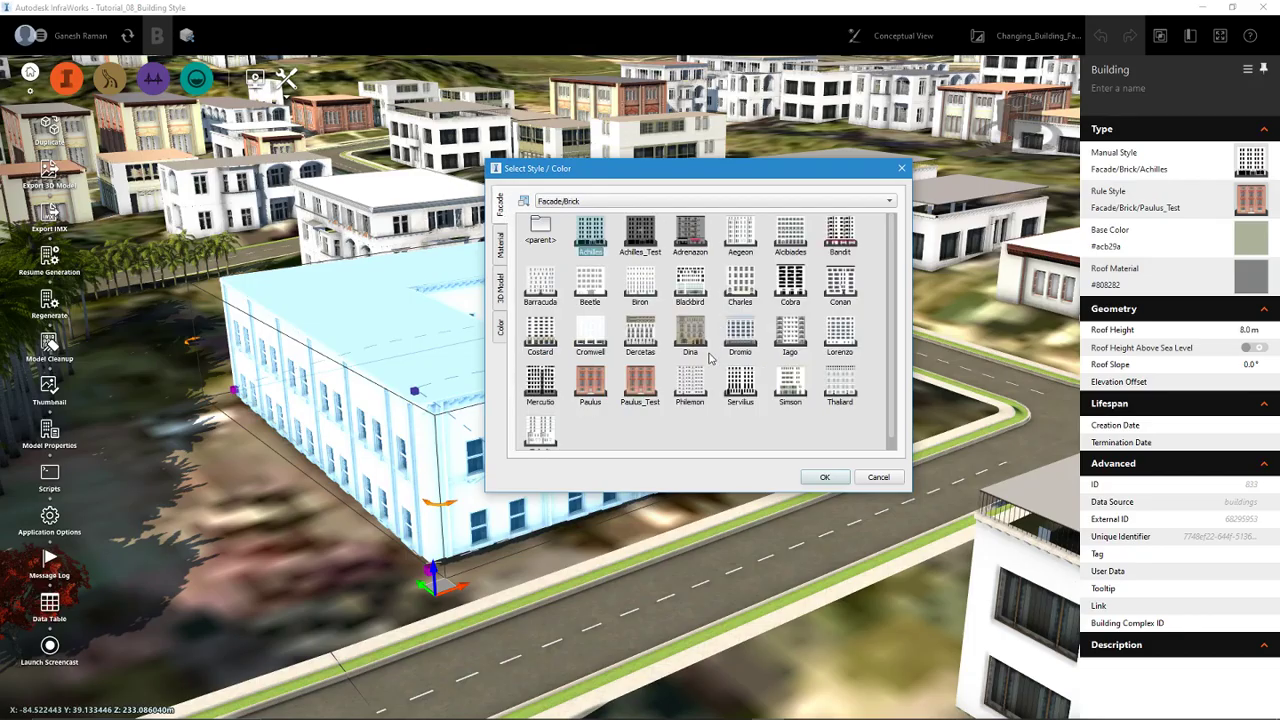
pyautogui.click(502, 330)
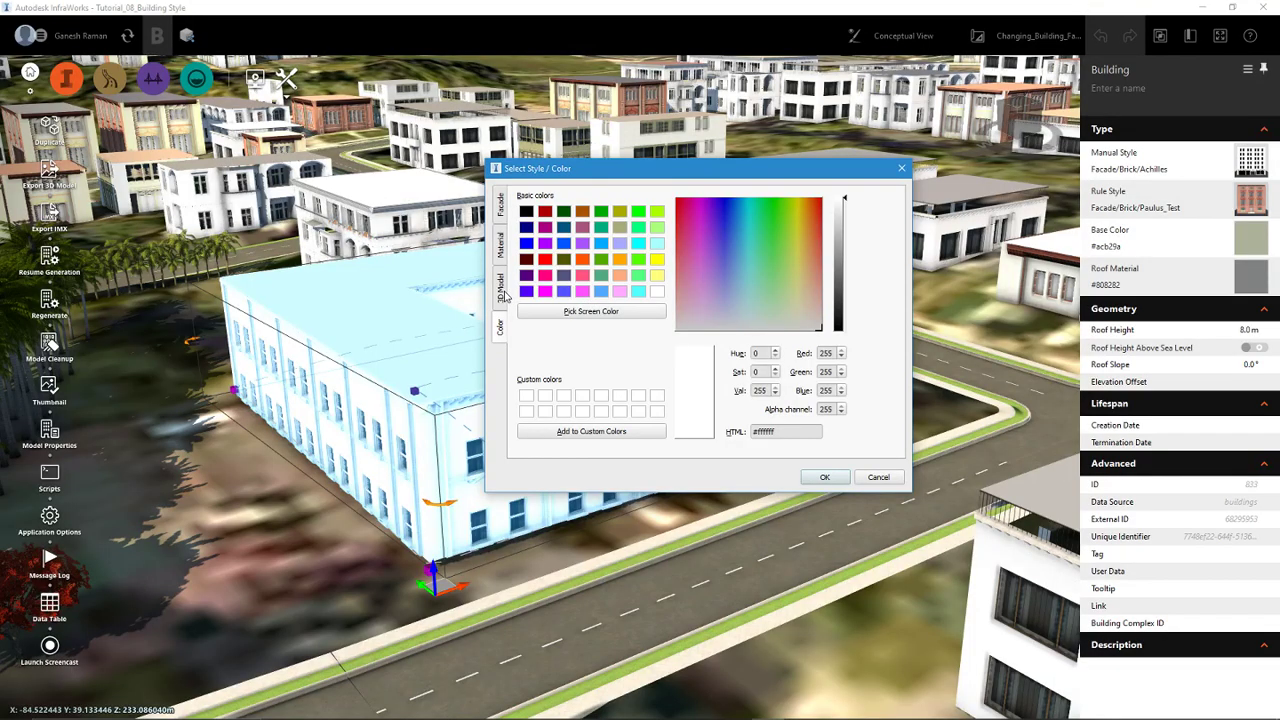
pyautogui.click(504, 292)
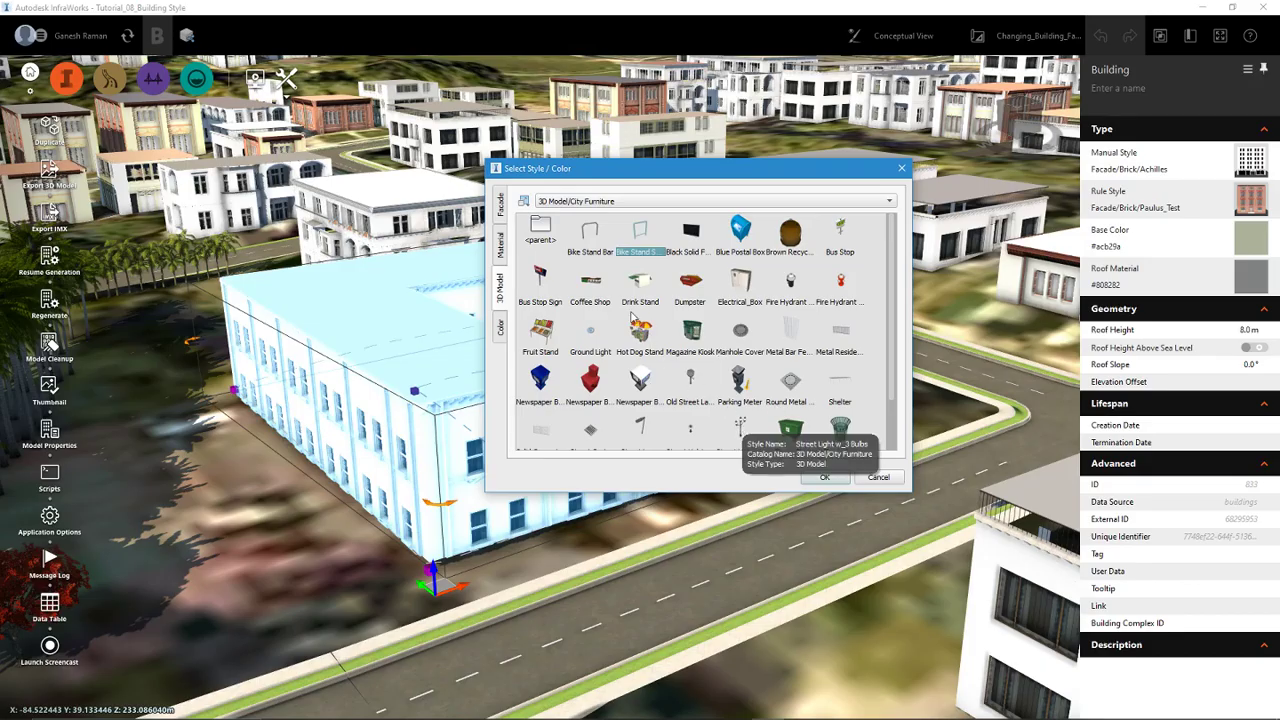
# Step: Review the facade style catalogs offered for the manual style, including Barrier, Brick, Concrete & Glass, Metal & Glass and Simple Color
pyautogui.click(501, 204)
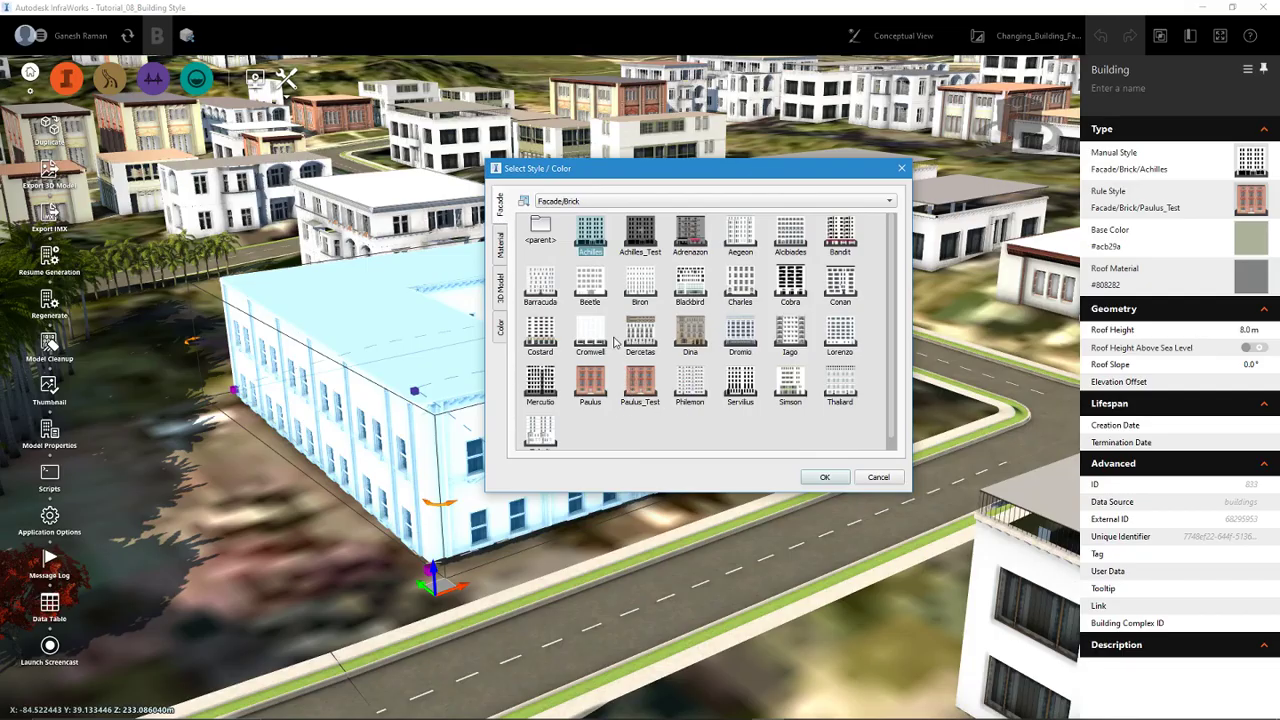
pyautogui.click(845, 206)
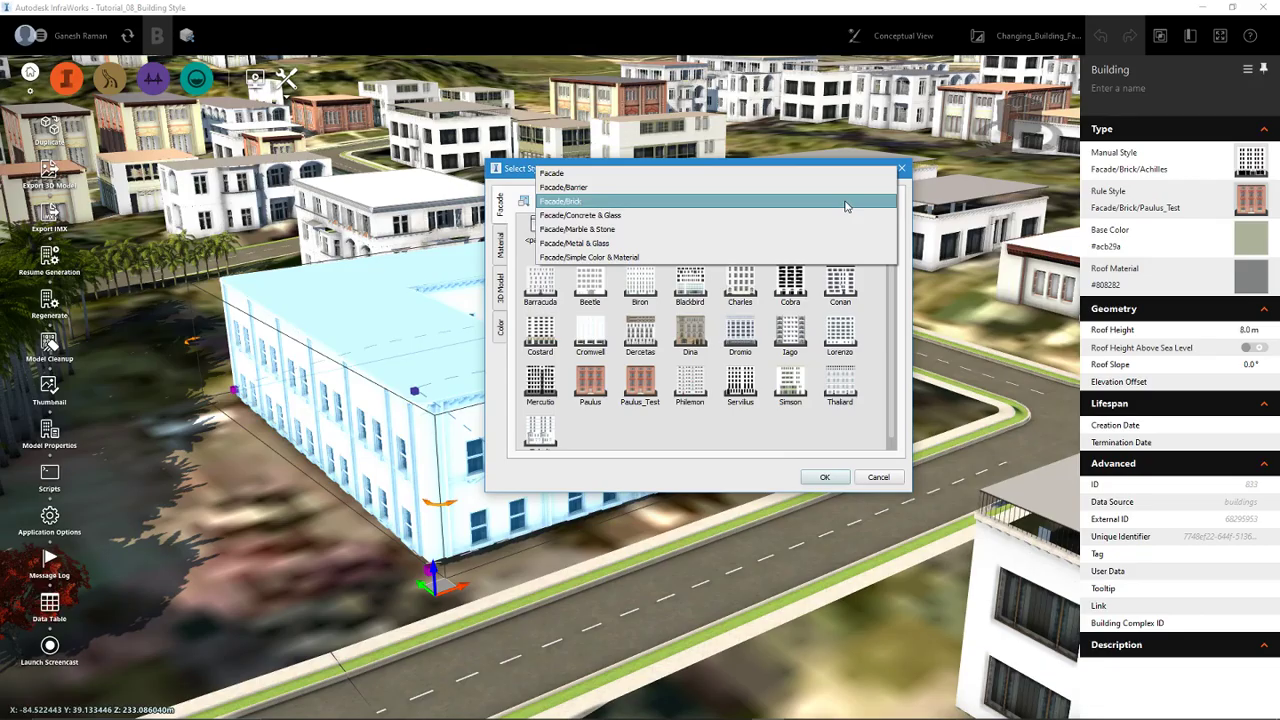
pyautogui.click(795, 176)
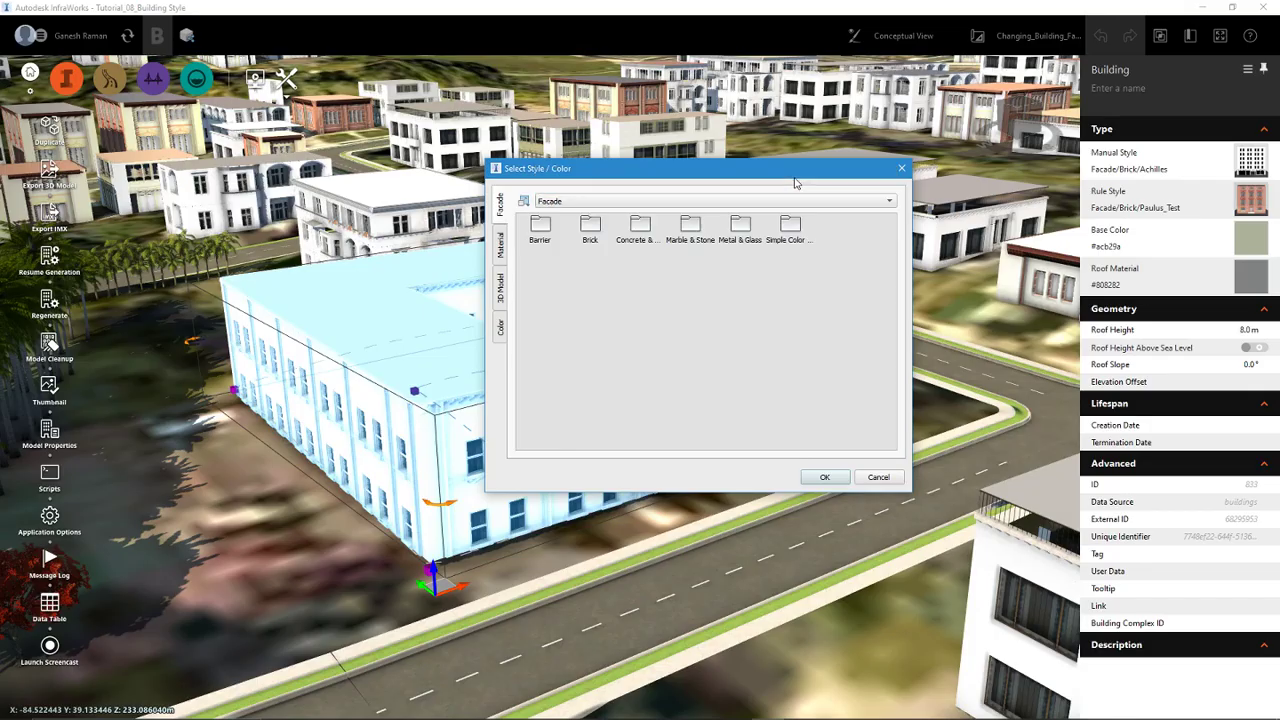
pyautogui.click(589, 240)
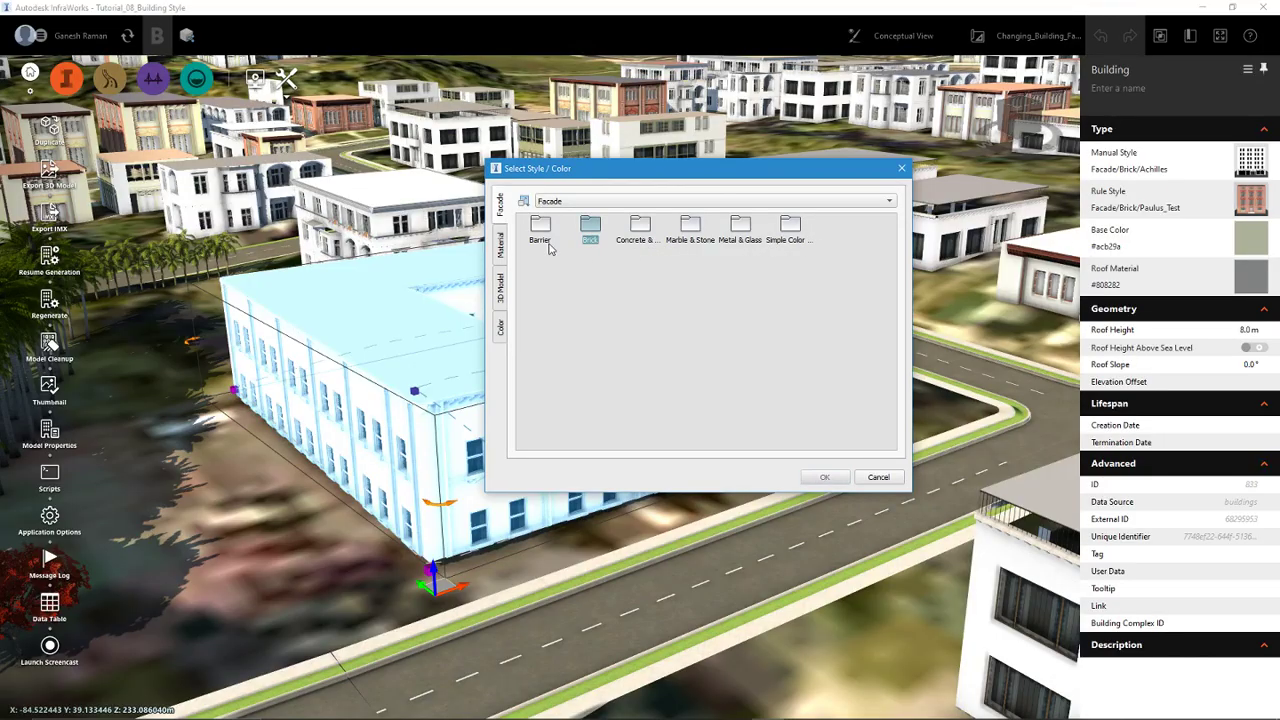
pyautogui.click(540, 240)
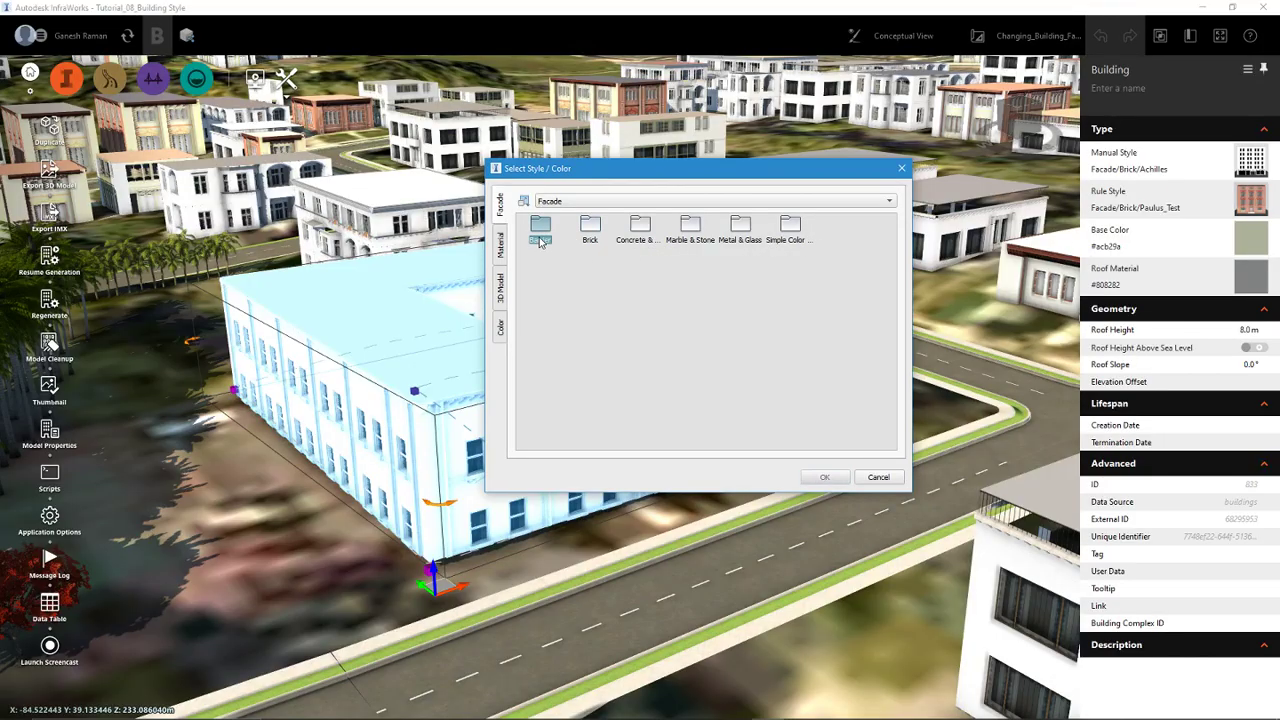
pyautogui.click(593, 238)
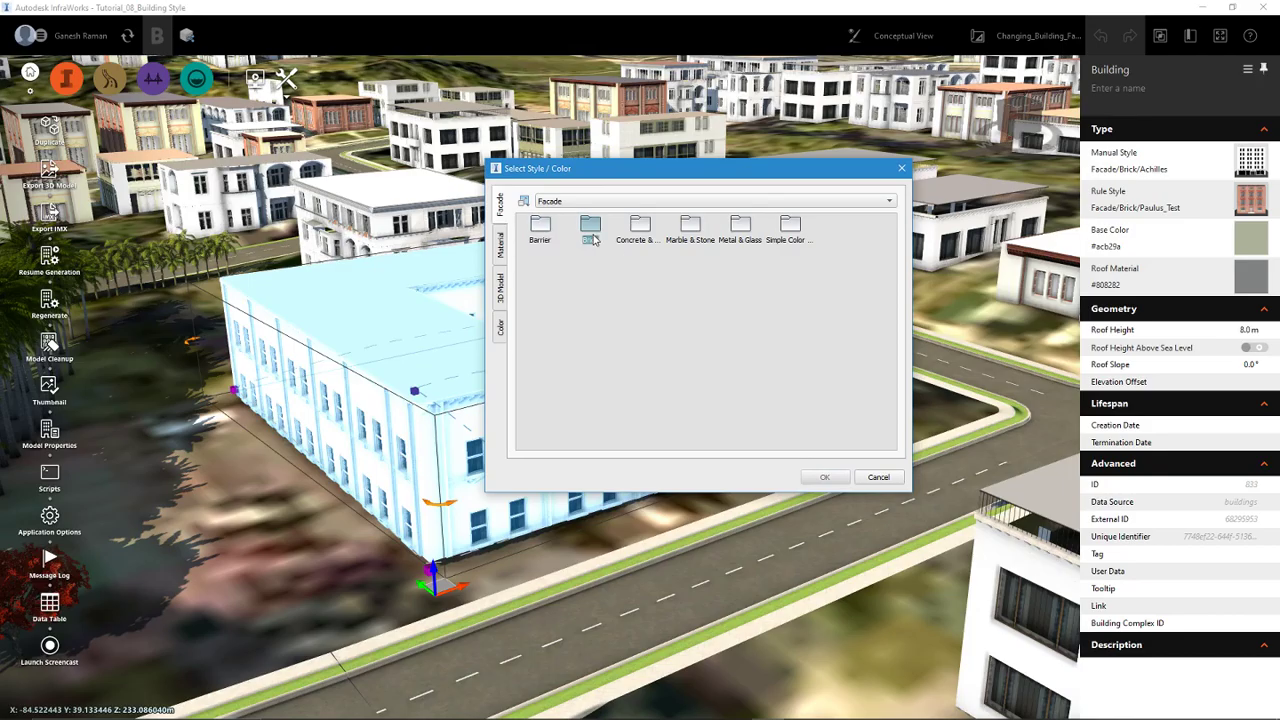
pyautogui.click(642, 236)
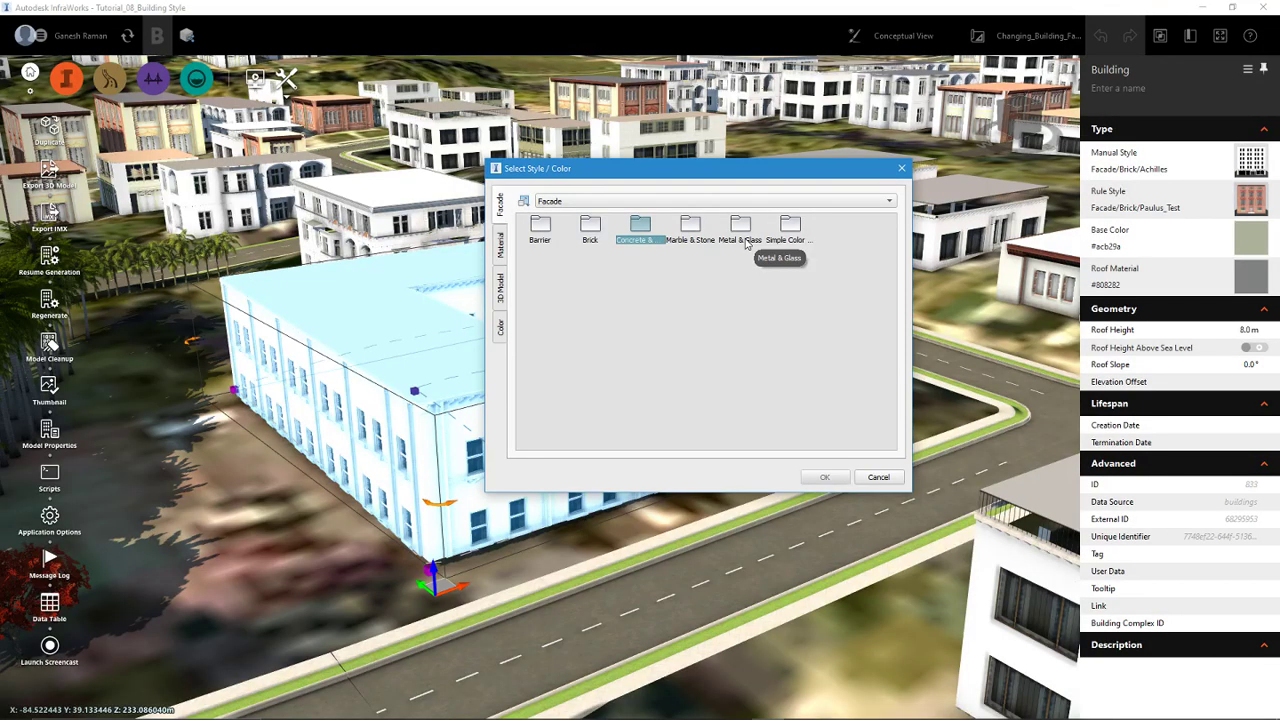
pyautogui.click(792, 236)
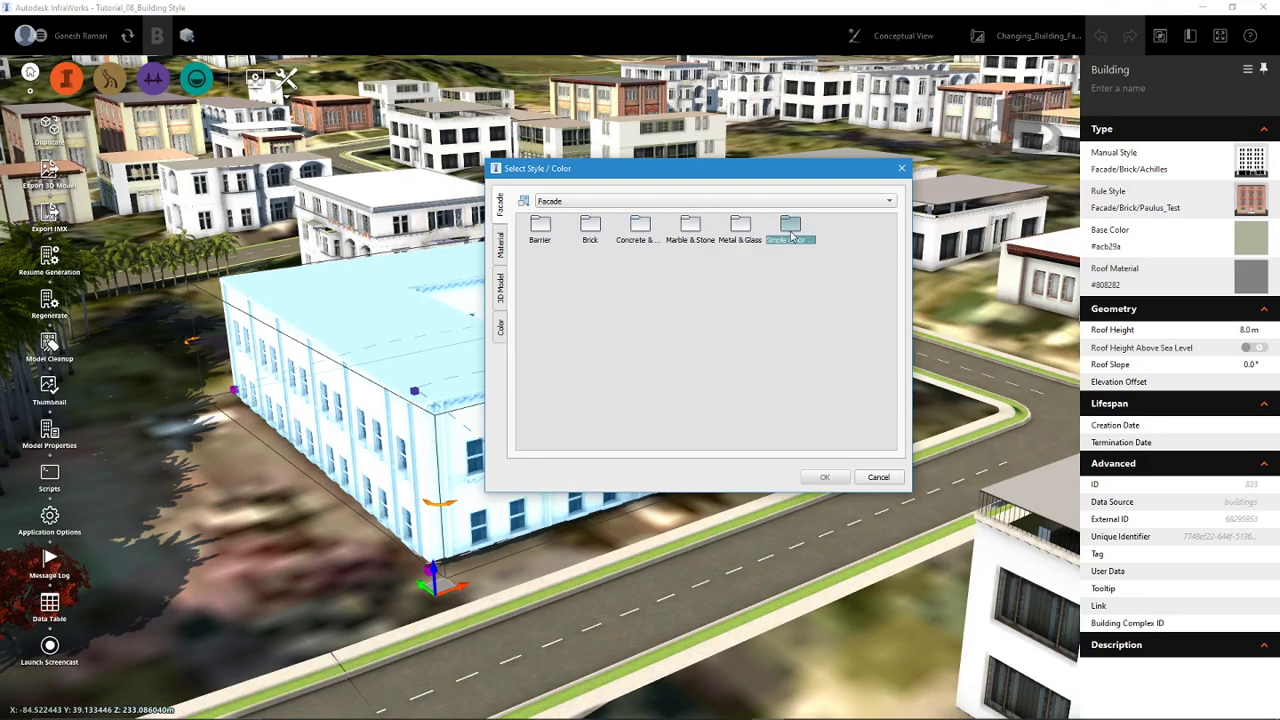
# Step: Apply the Paulus style from the Brick facade catalog to the U-shaped building, checking it against the real building in Google Maps
pyautogui.doubleClick(590, 232)
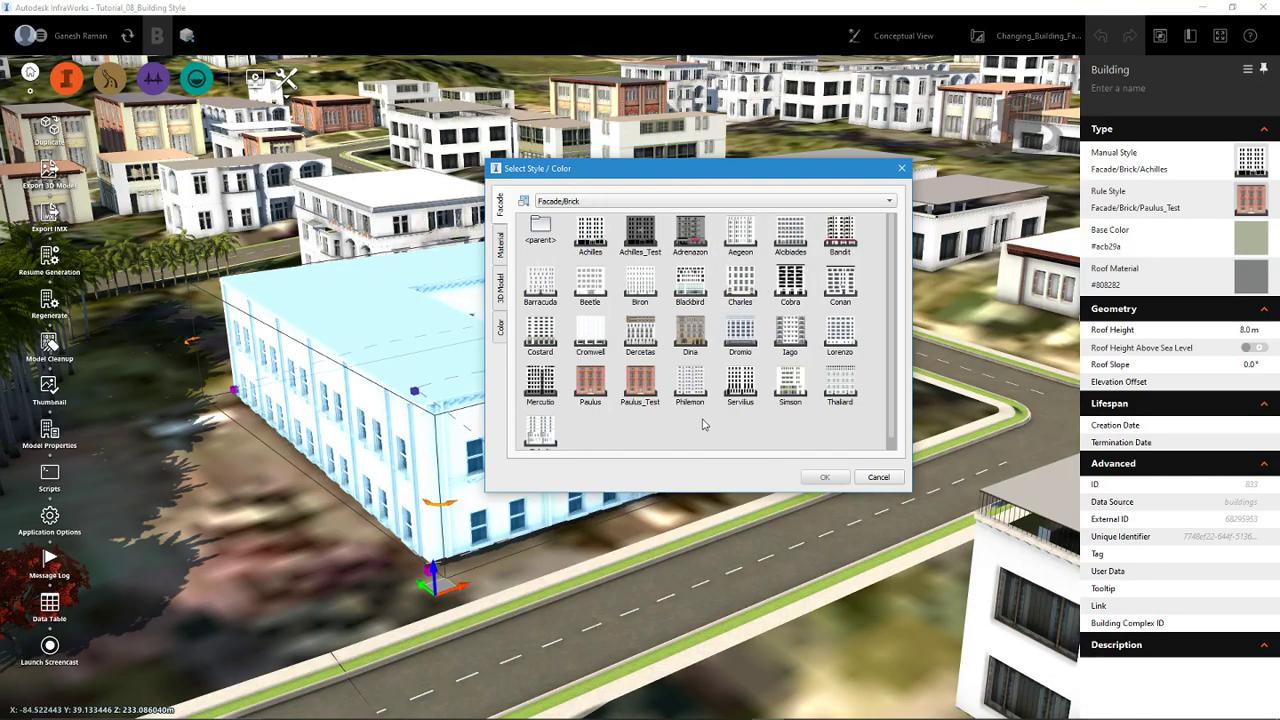
pyautogui.click(595, 388)
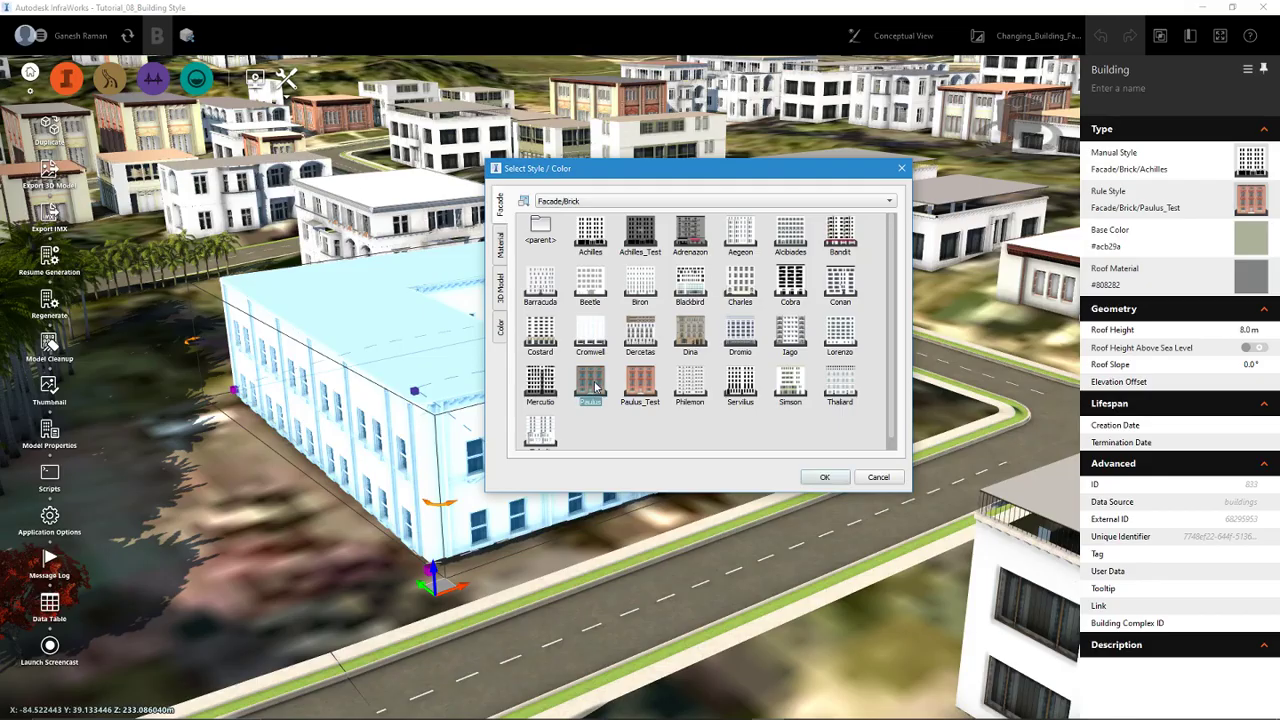
pyautogui.hotkey('alt', 'Tab')
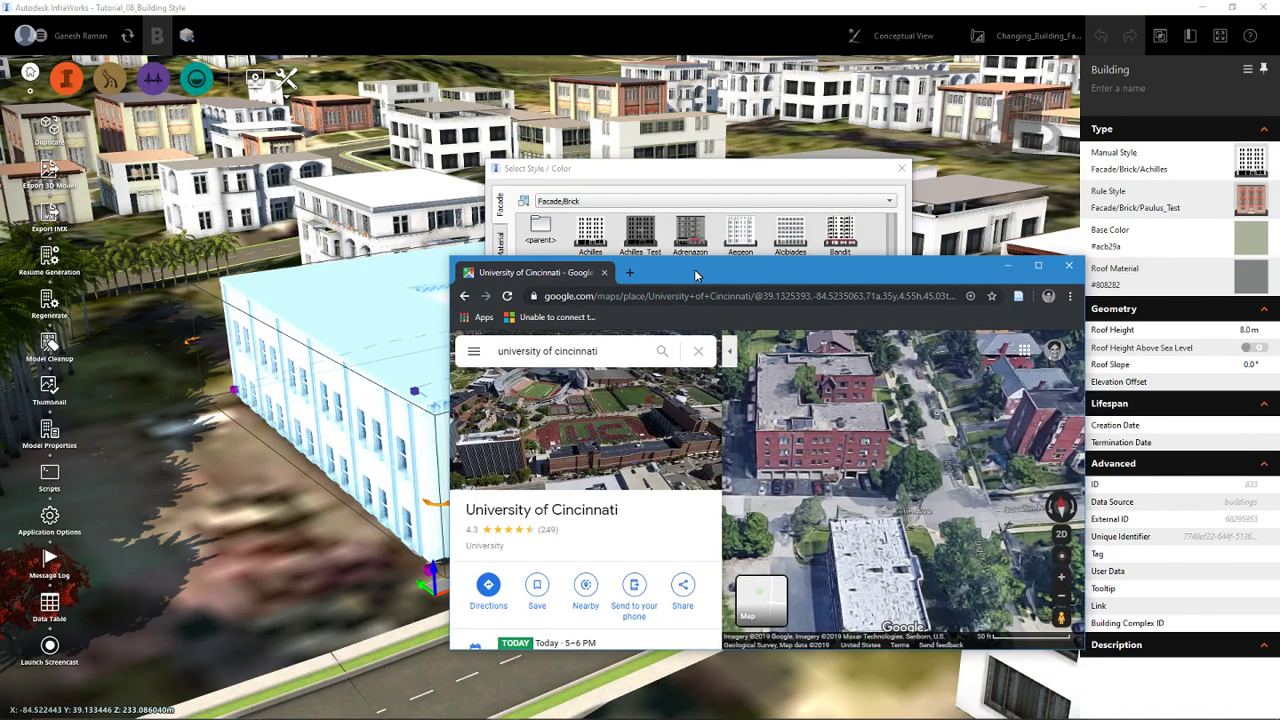
pyautogui.press('super+Down')
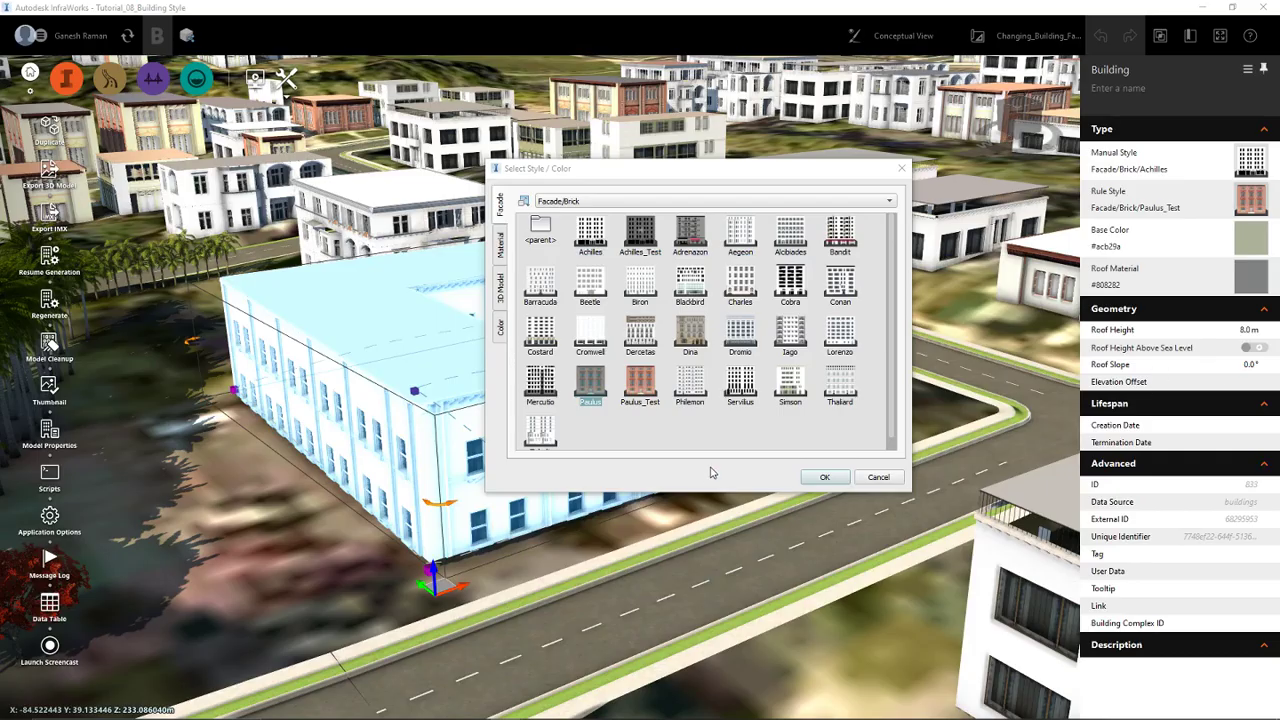
pyautogui.click(825, 477)
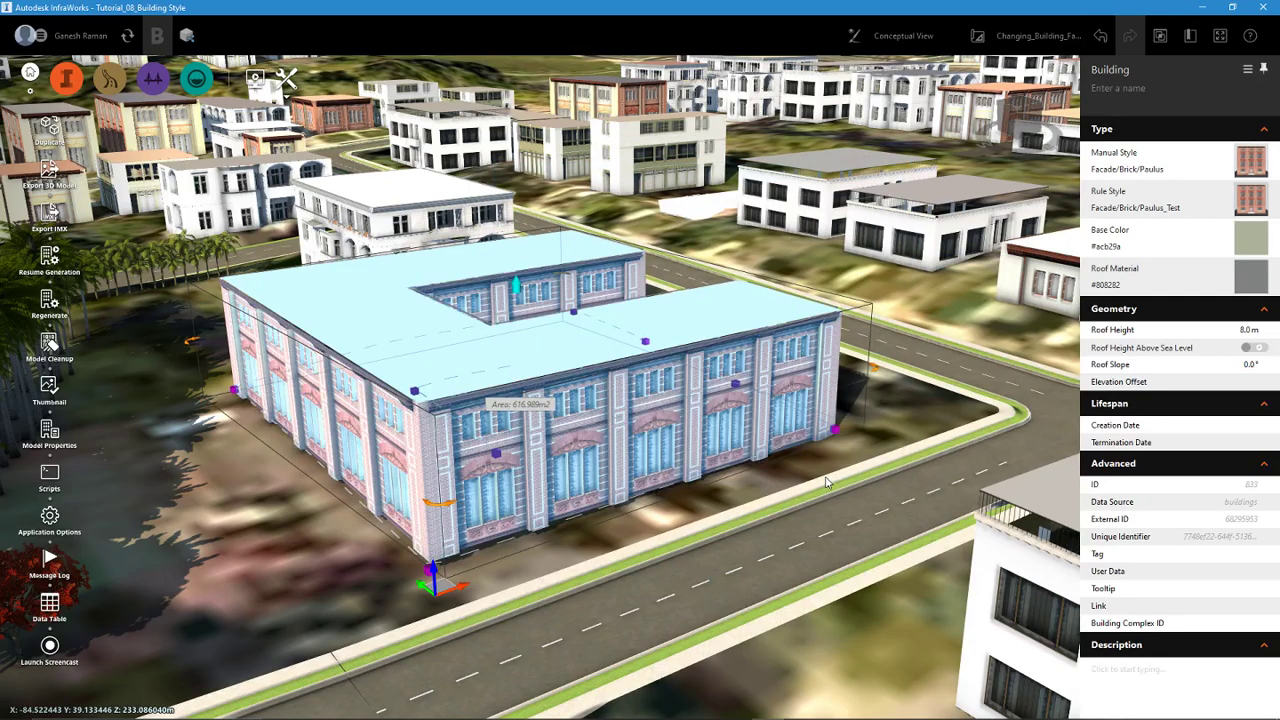
pyautogui.click(851, 635)
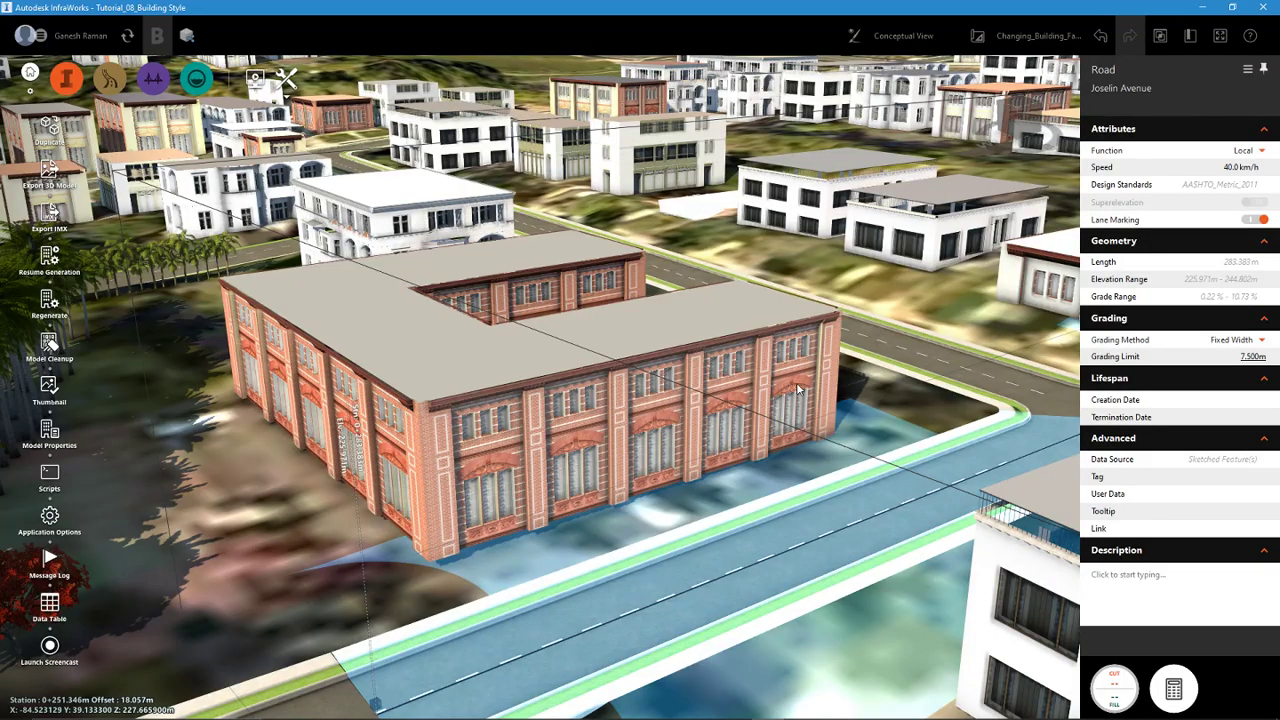
# Step: Examine the brickwork and windows of the U-shaped building's Paulus facade up close and along its street side
pyautogui.scroll(1, 642, 453)
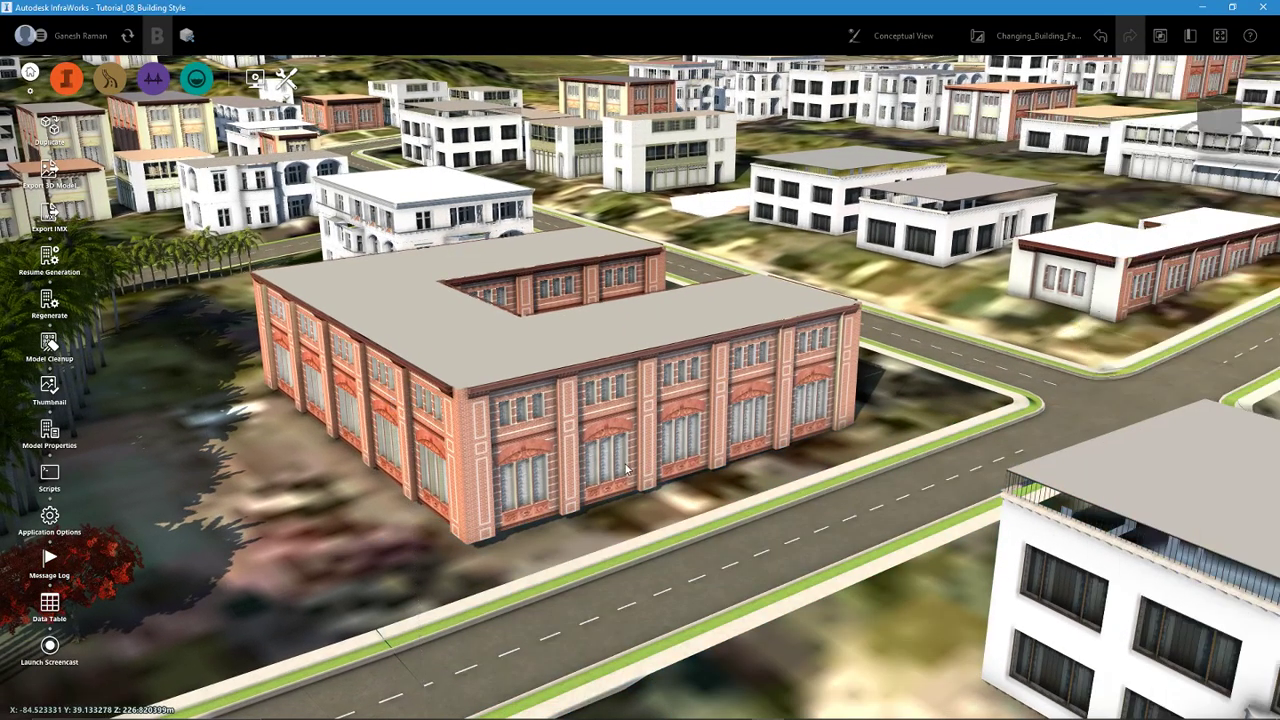
pyautogui.moveTo(629, 469); pyautogui.dragTo(686, 457, button='middle')
pyautogui.scroll(5, 685, 457)
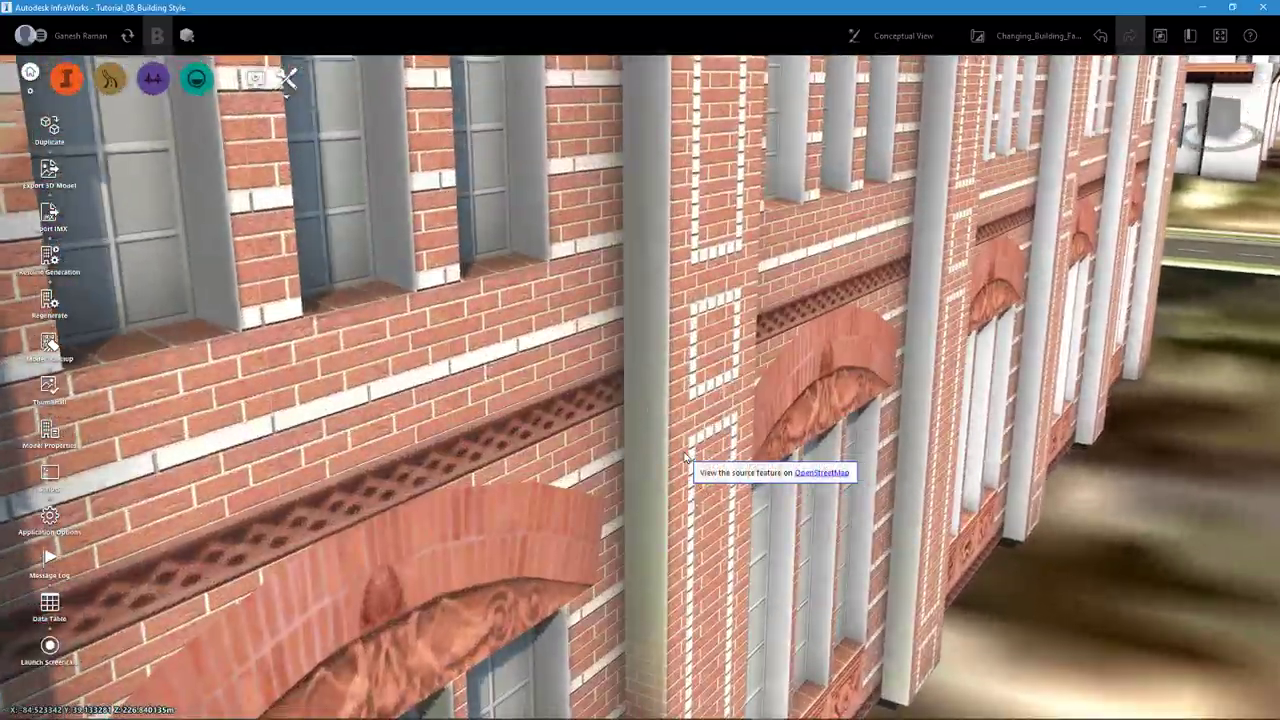
pyautogui.moveTo(694, 455); pyautogui.dragTo(652, 449, button='middle')
pyautogui.scroll(-6, 810, 497)
pyautogui.moveTo(800, 450); pyautogui.dragTo(730, 297, button='middle')
pyautogui.moveTo(850, 375); pyautogui.dragTo(1035, 370, button='middle')
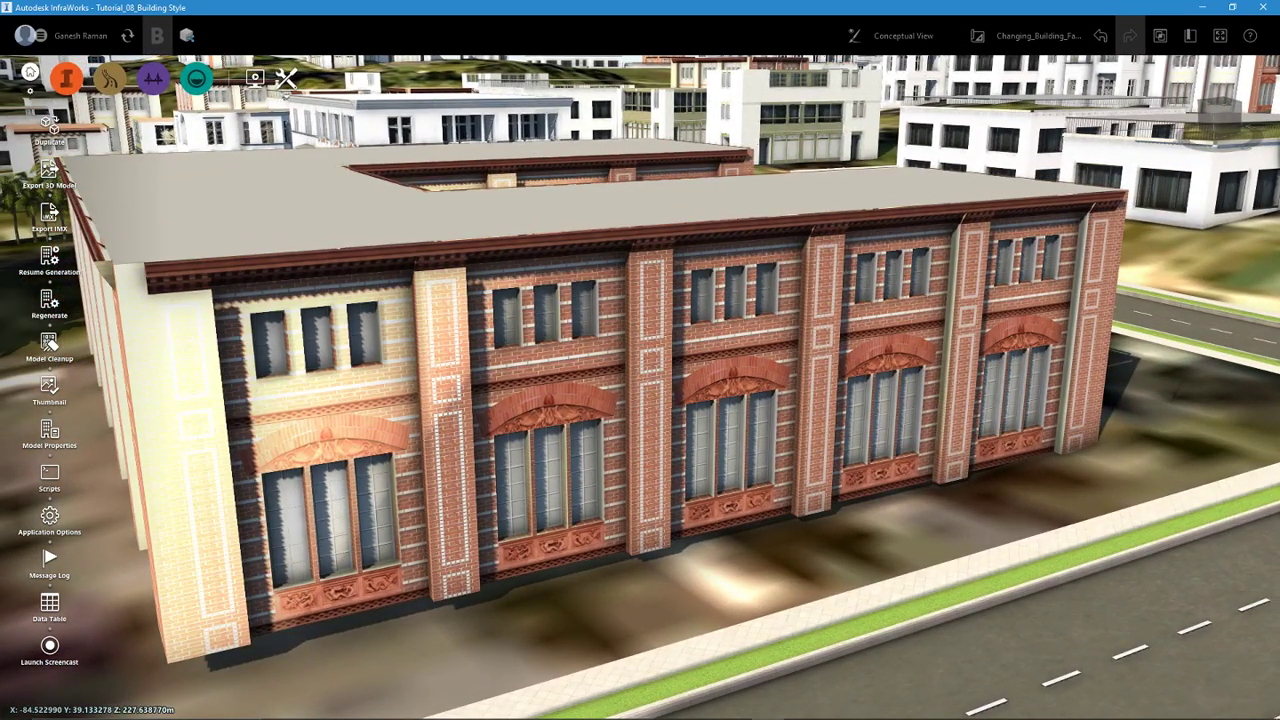
# Step: Bring up Google Maps again for reference and view the whole restyled building from a wider, raised angle
pyautogui.hotkey('alt', 'Tab')
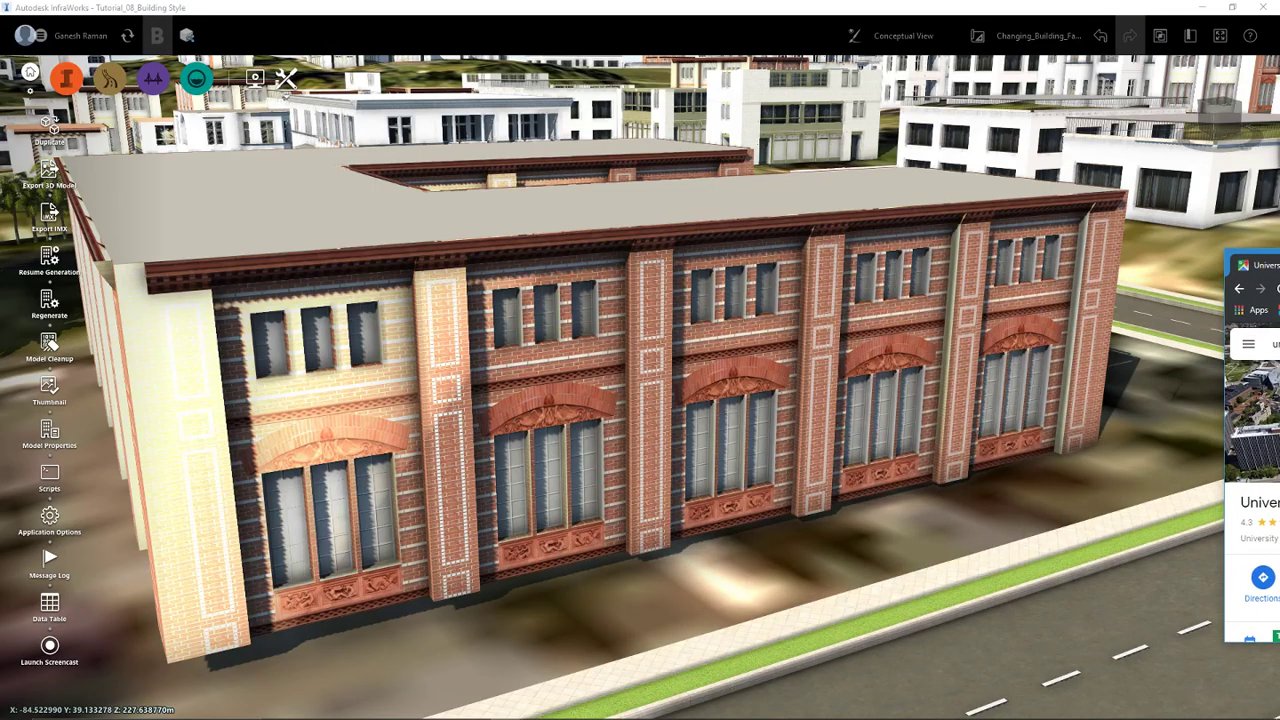
pyautogui.scroll(-3, 928, 330)
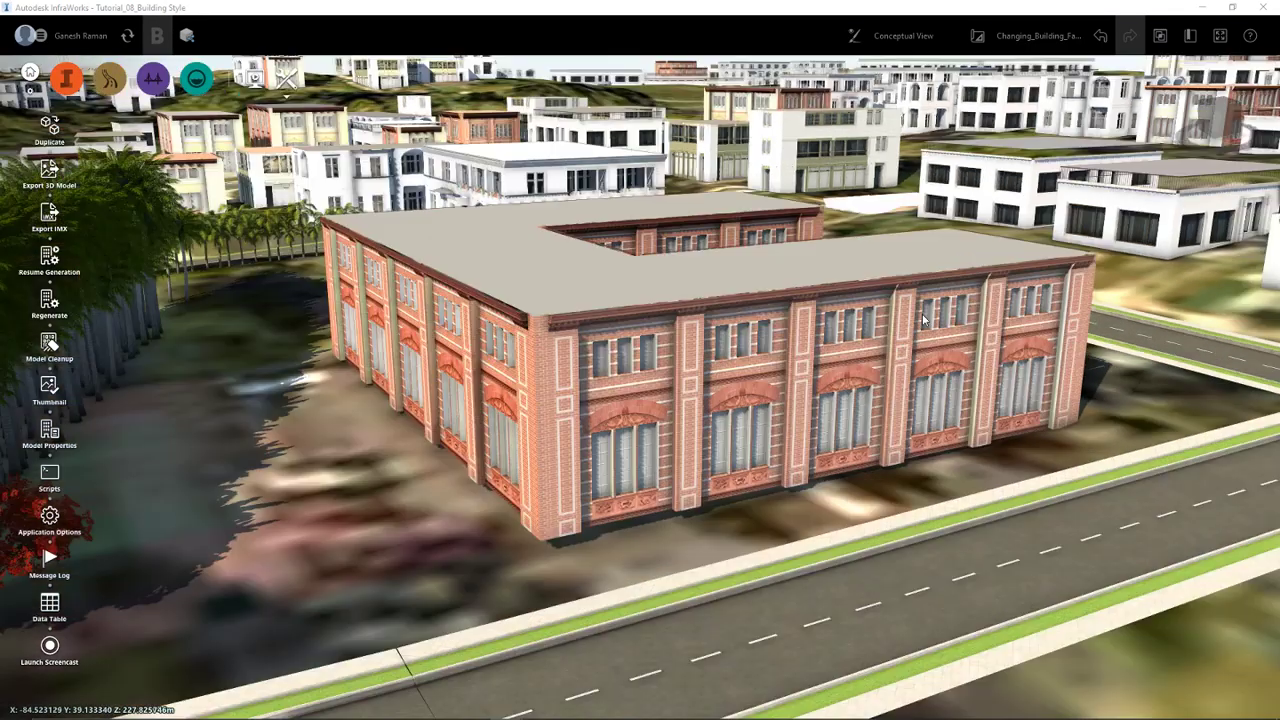
pyautogui.moveTo(884, 313); pyautogui.dragTo(860, 360, button='middle')
pyautogui.scroll(3, 856, 369)
pyautogui.scroll(-2, 856, 369)
pyautogui.moveTo(856, 369); pyautogui.dragTo(793, 376)
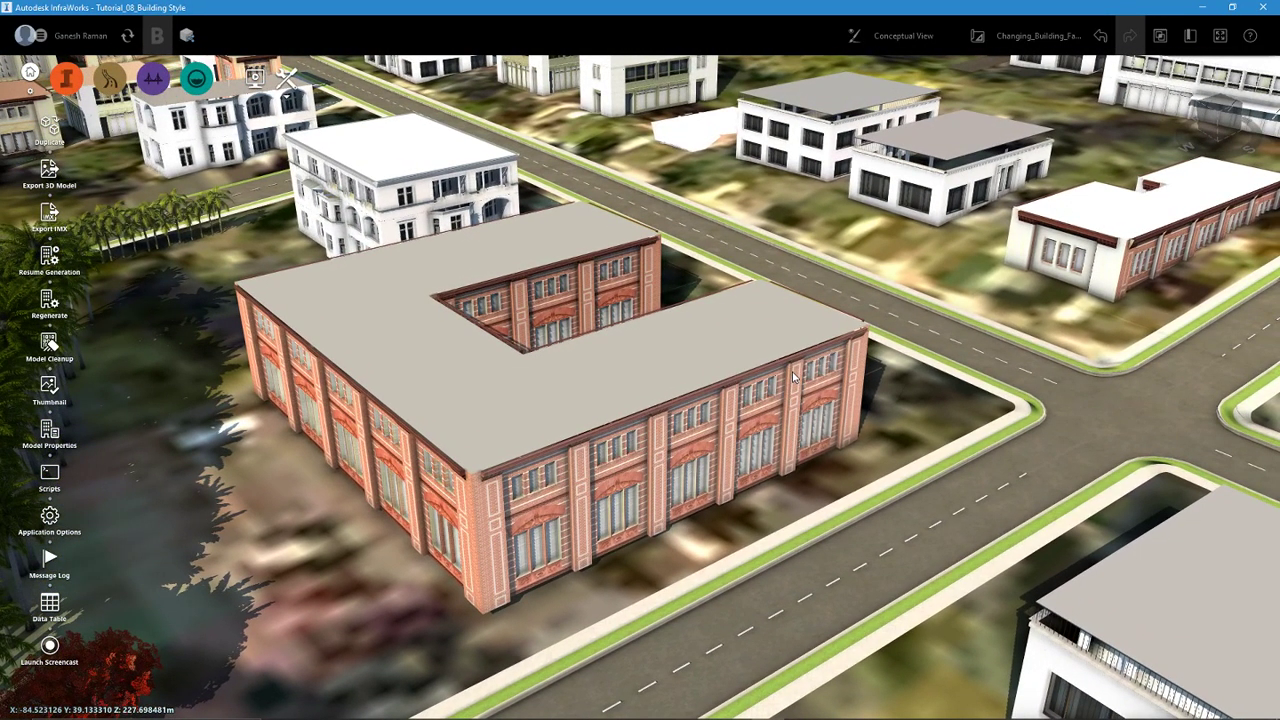
pyautogui.click(1191, 38)
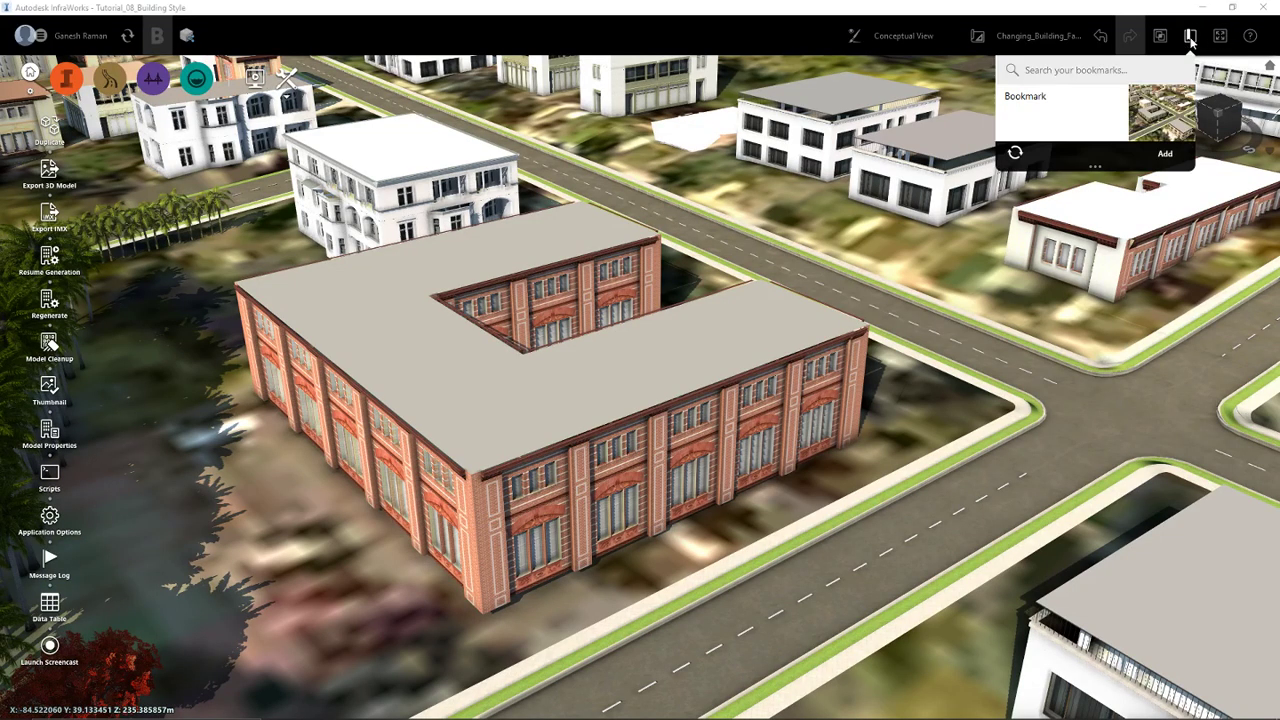
pyautogui.click(140, 447)
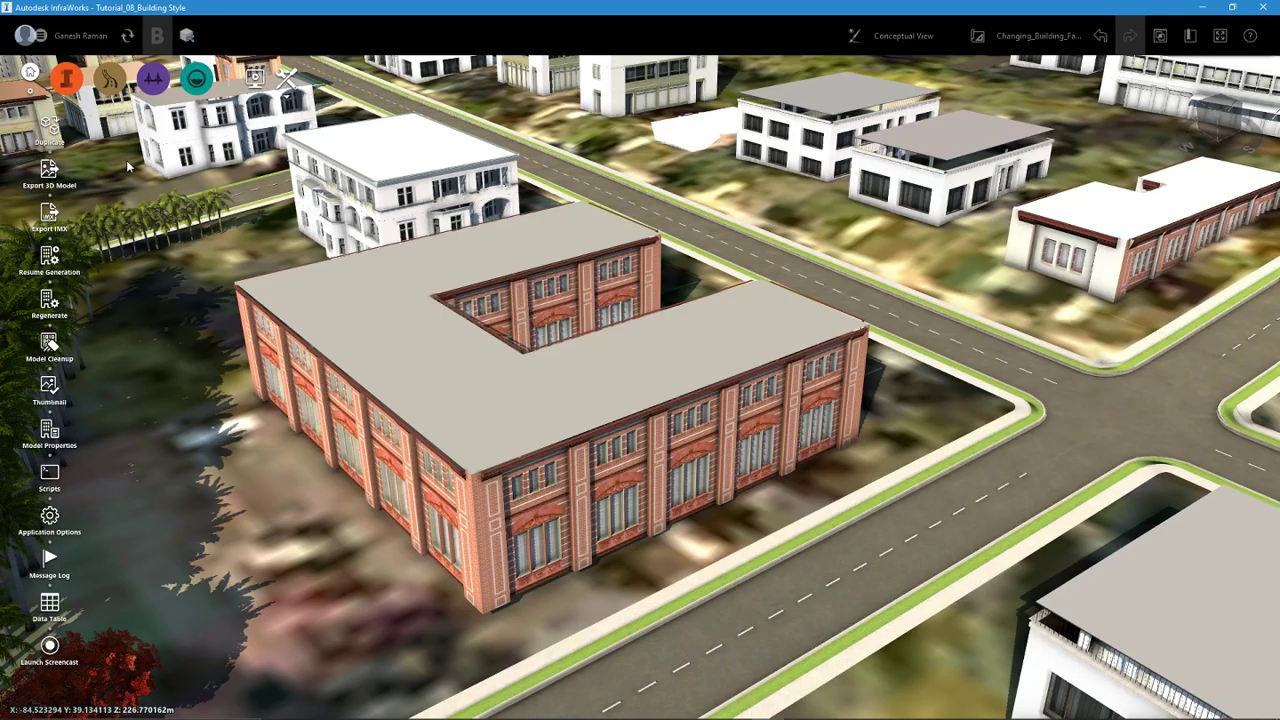
# Step: Open the Style Palette from the model management tools and go to the Brick catalog of the facade styles
pyautogui.moveTo(66, 80)
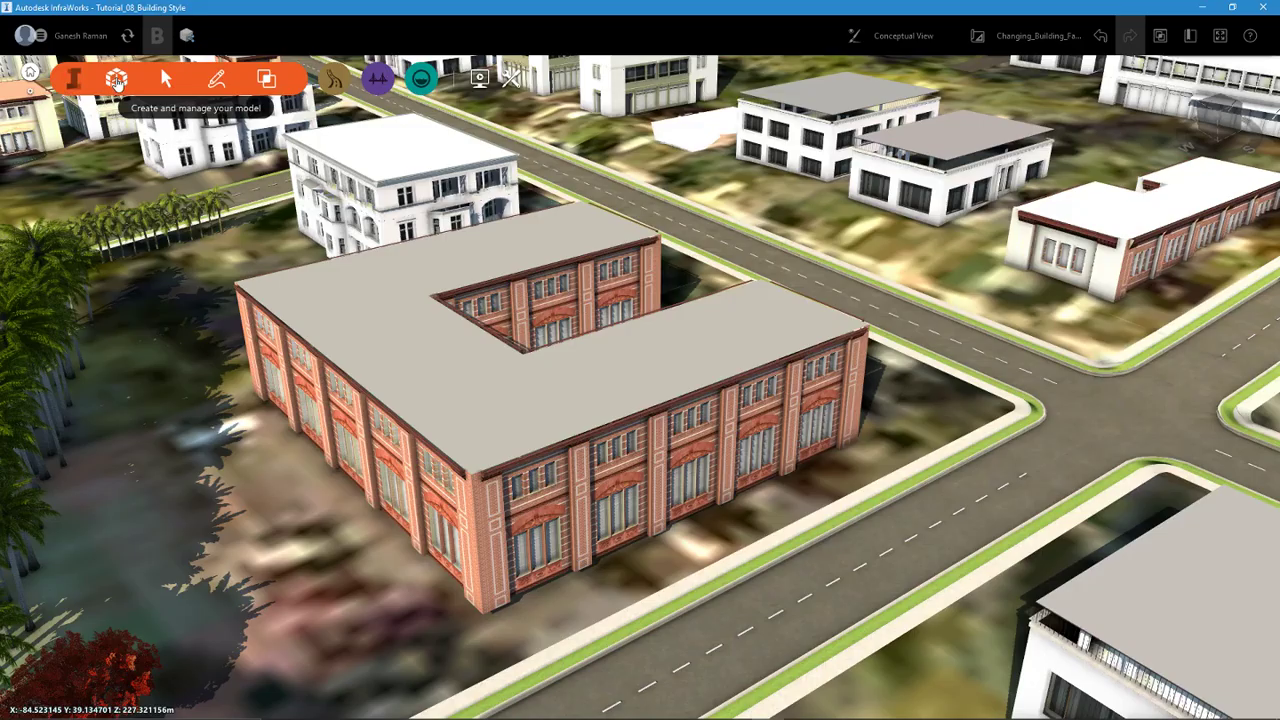
pyautogui.click(117, 80)
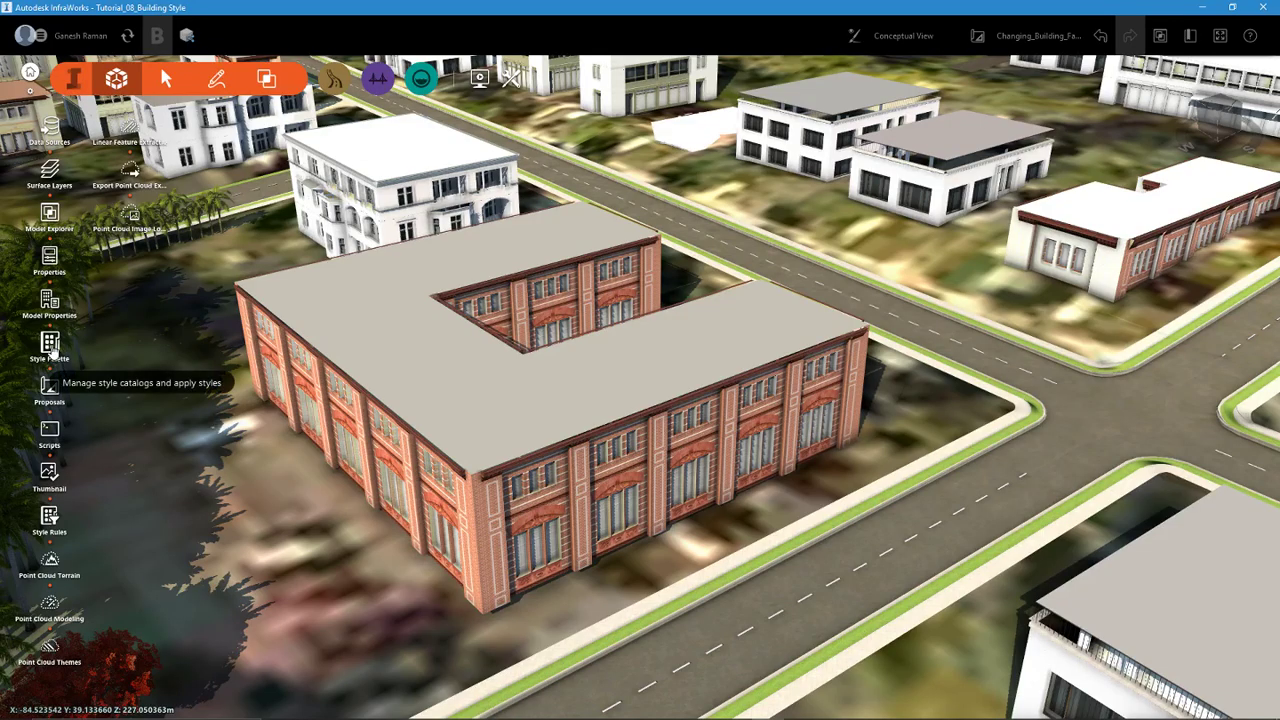
pyautogui.click(50, 345)
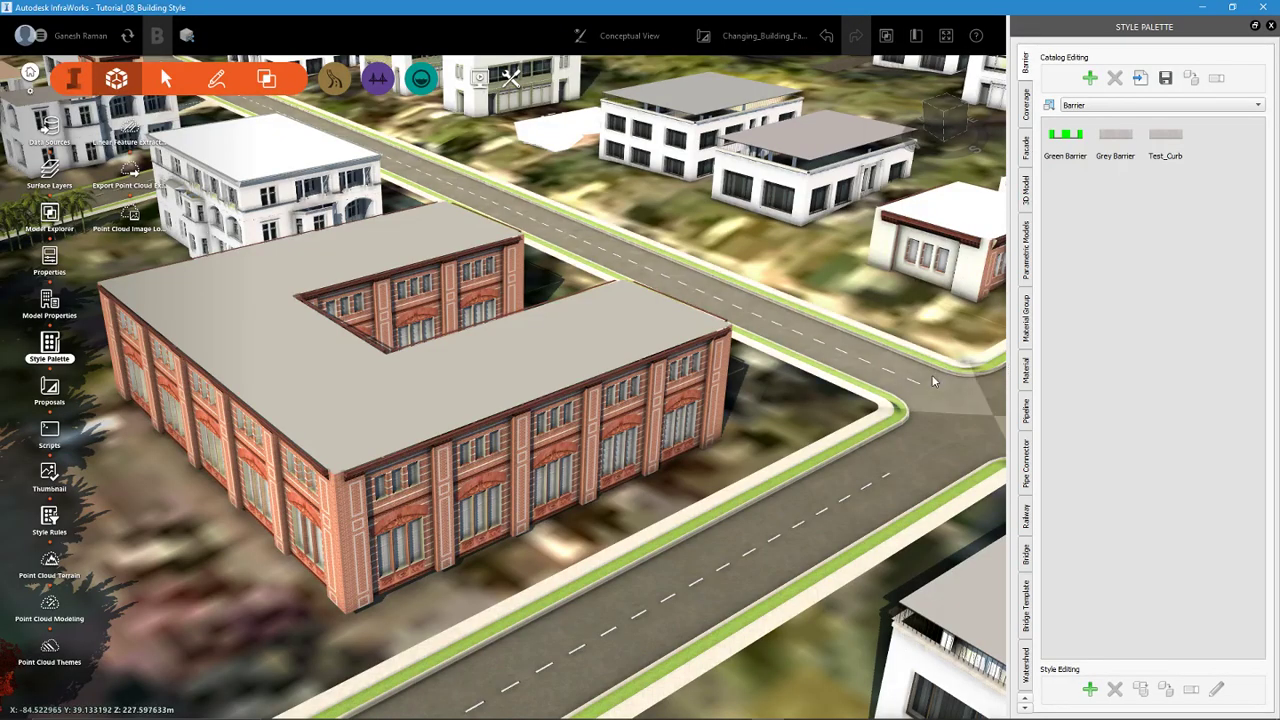
pyautogui.click(1026, 149)
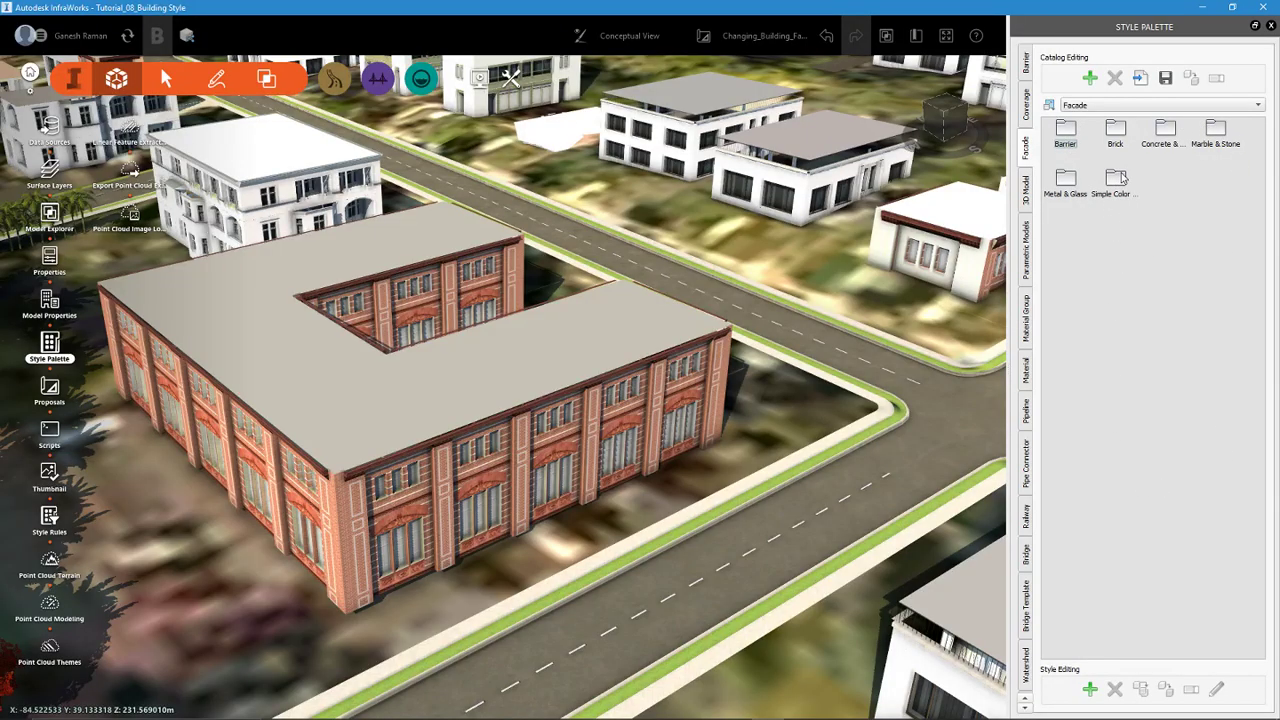
pyautogui.doubleClick(1117, 140)
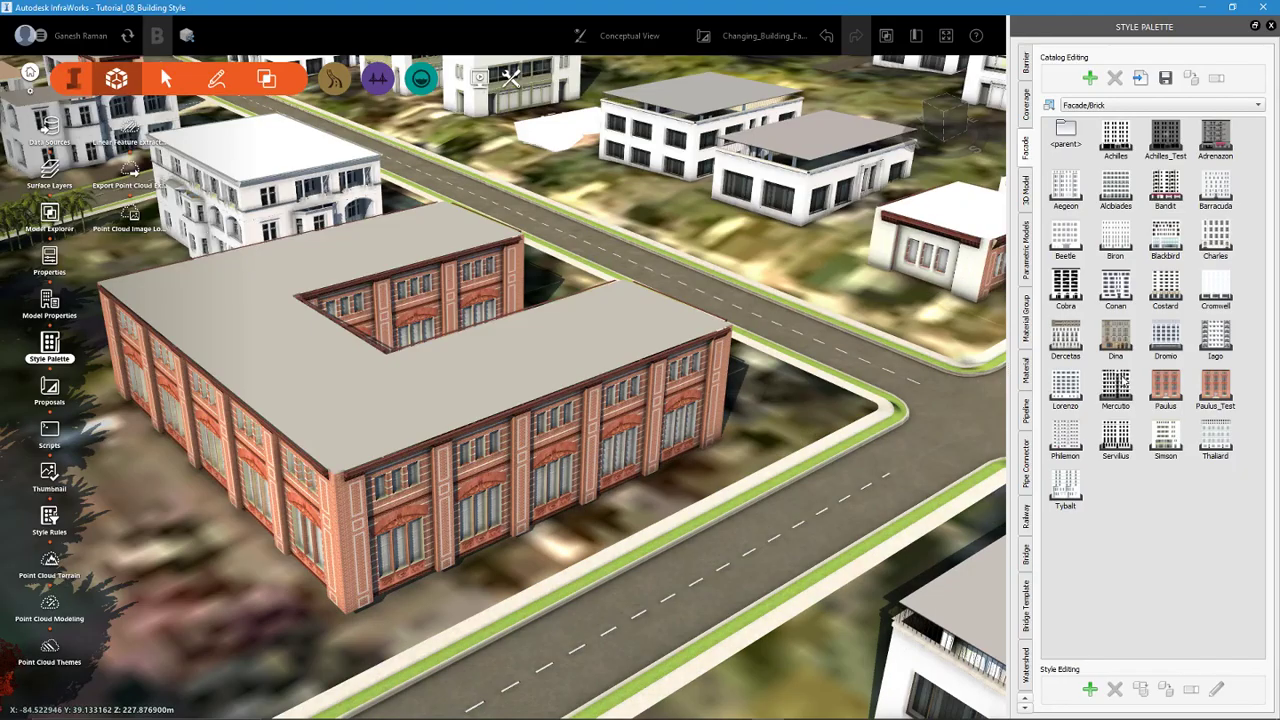
# Step: Check the style assigned to the U-shaped building and locate the Paulus and Paulus_Test facades in the Brick catalog
pyautogui.click(600, 420)
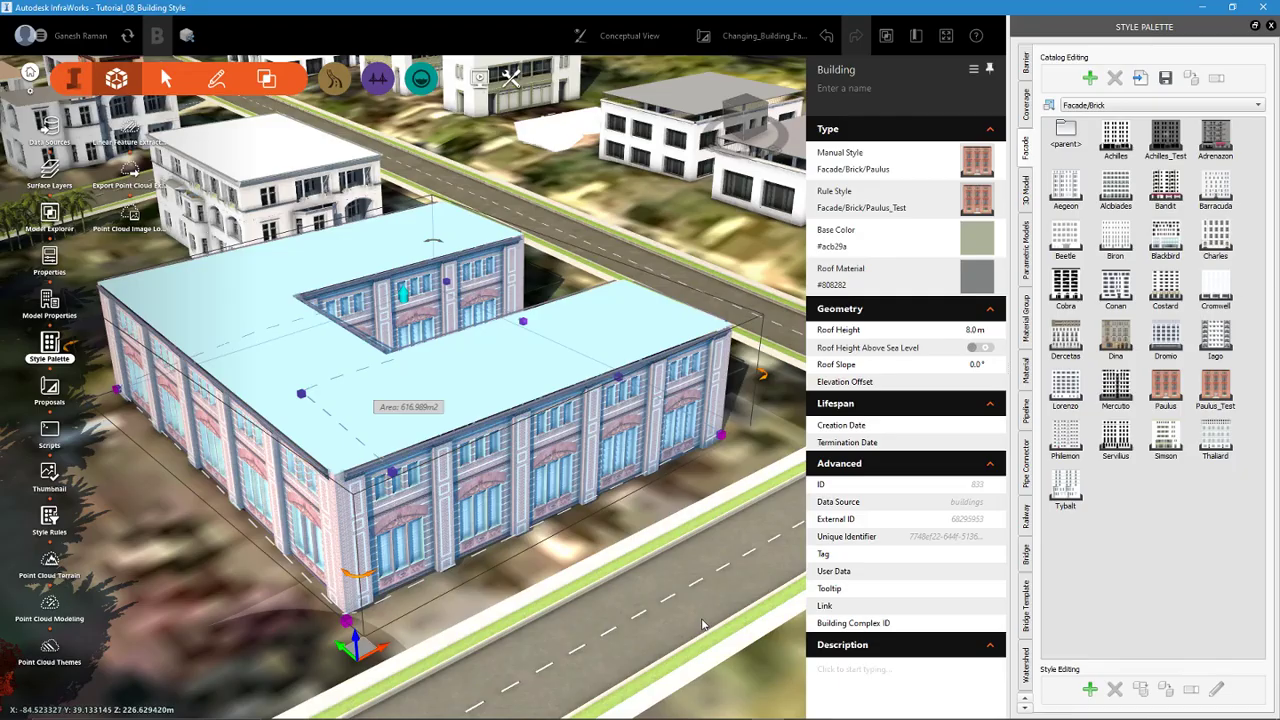
pyautogui.press('Escape')
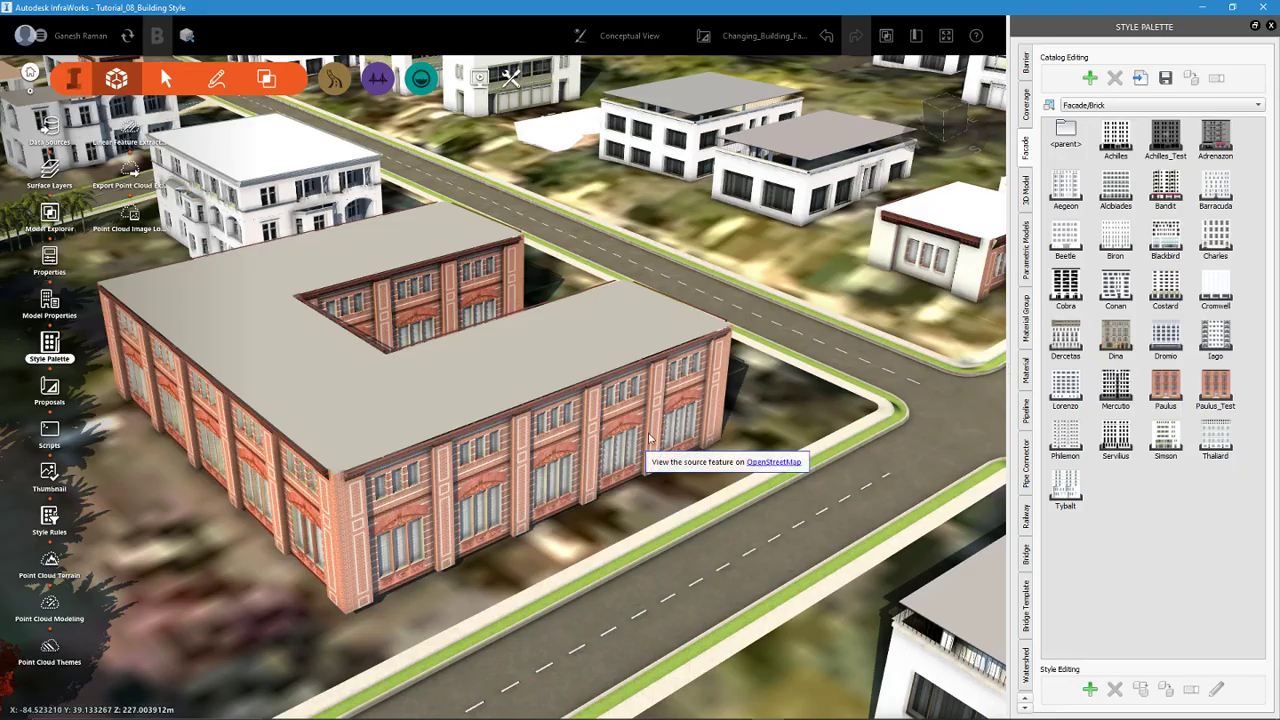
pyautogui.click(1165, 387)
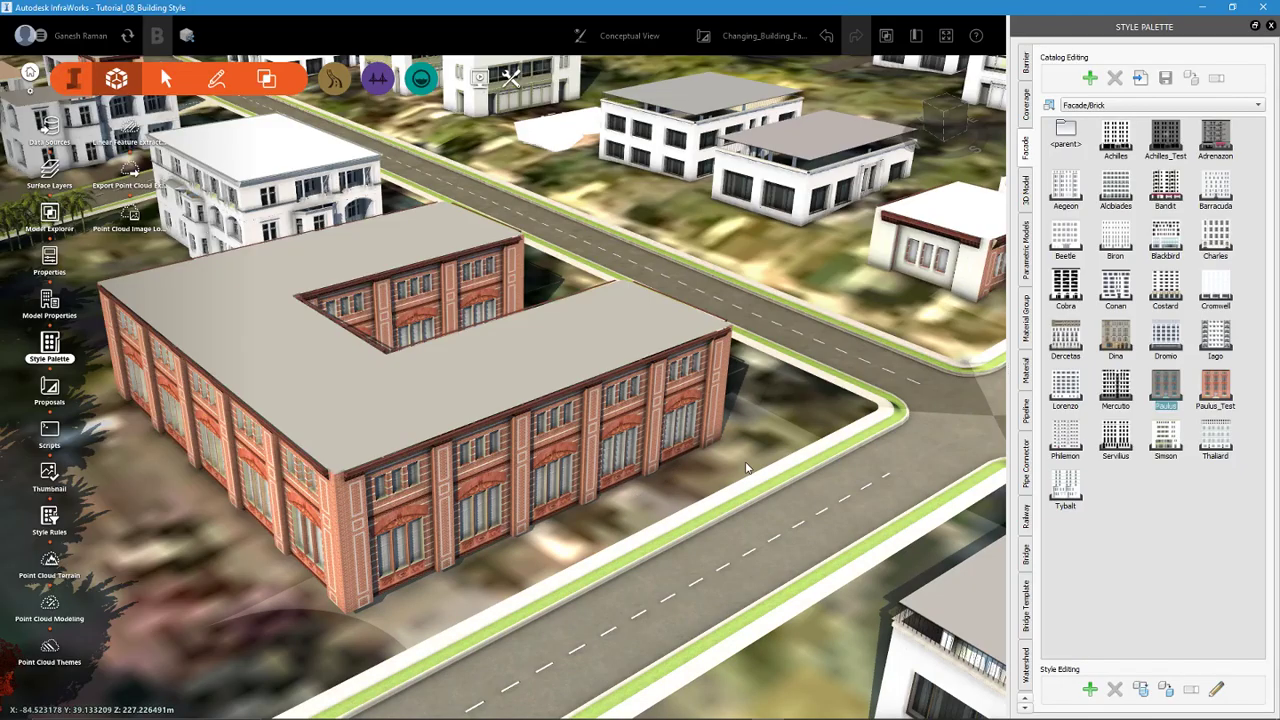
pyautogui.click(1219, 400)
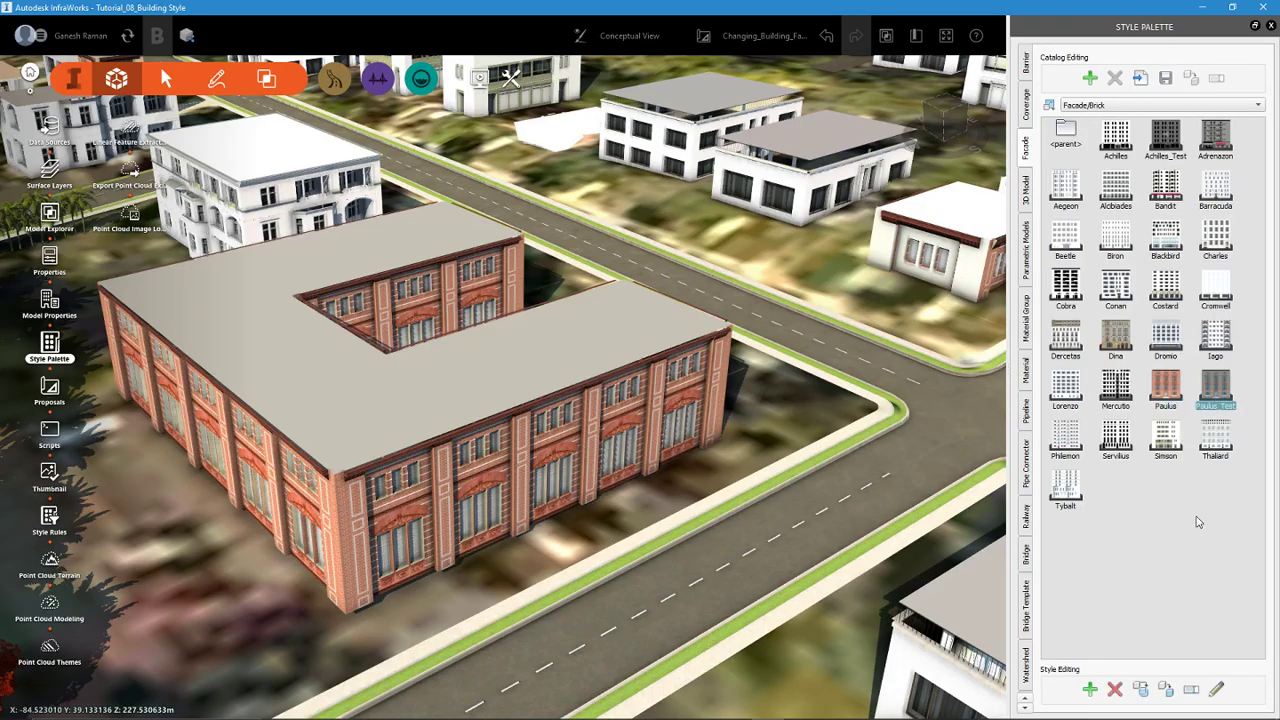
pyautogui.click(1171, 398)
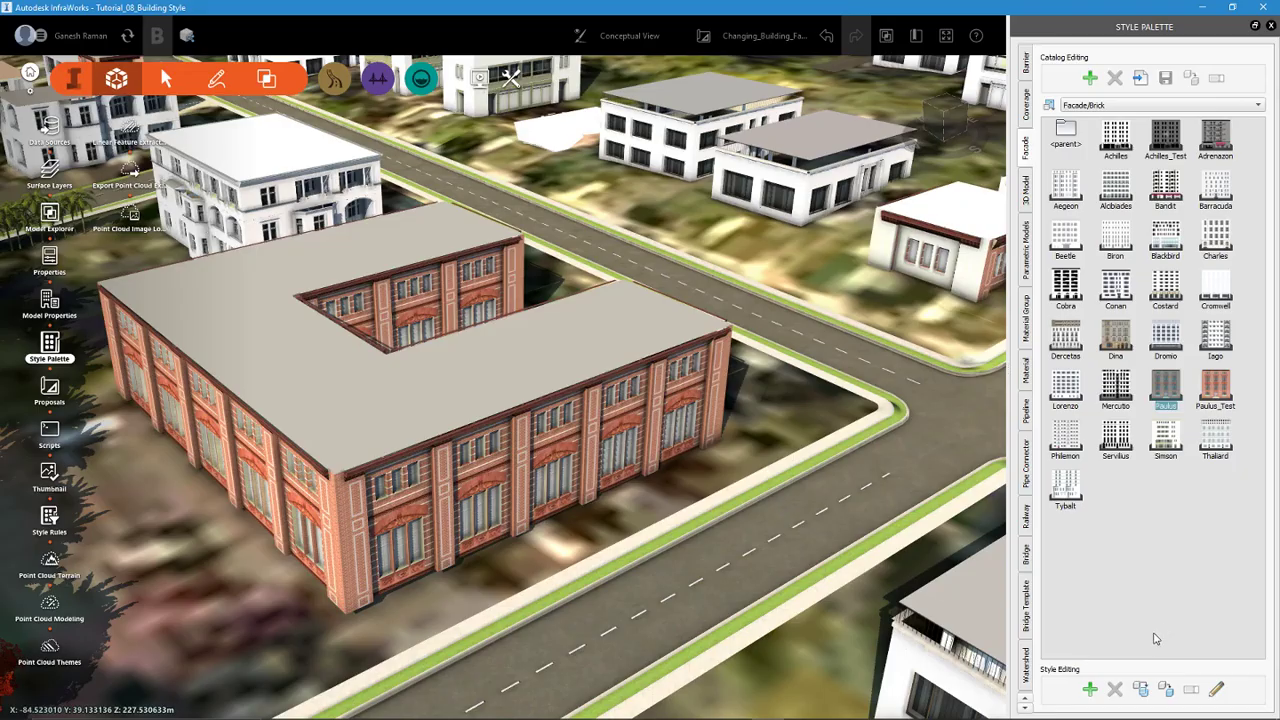
# Step: Look over the settings for defining a new facade style and close them without creating one
pyautogui.click(1090, 690)
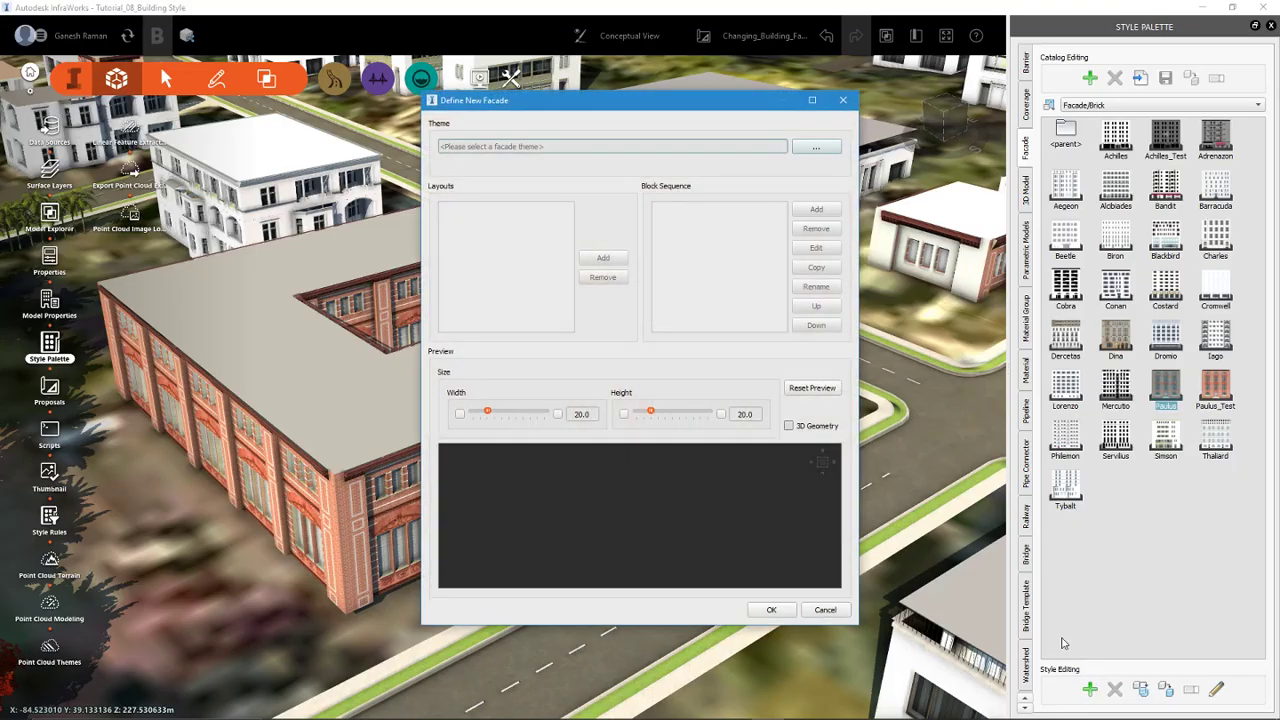
pyautogui.click(843, 100)
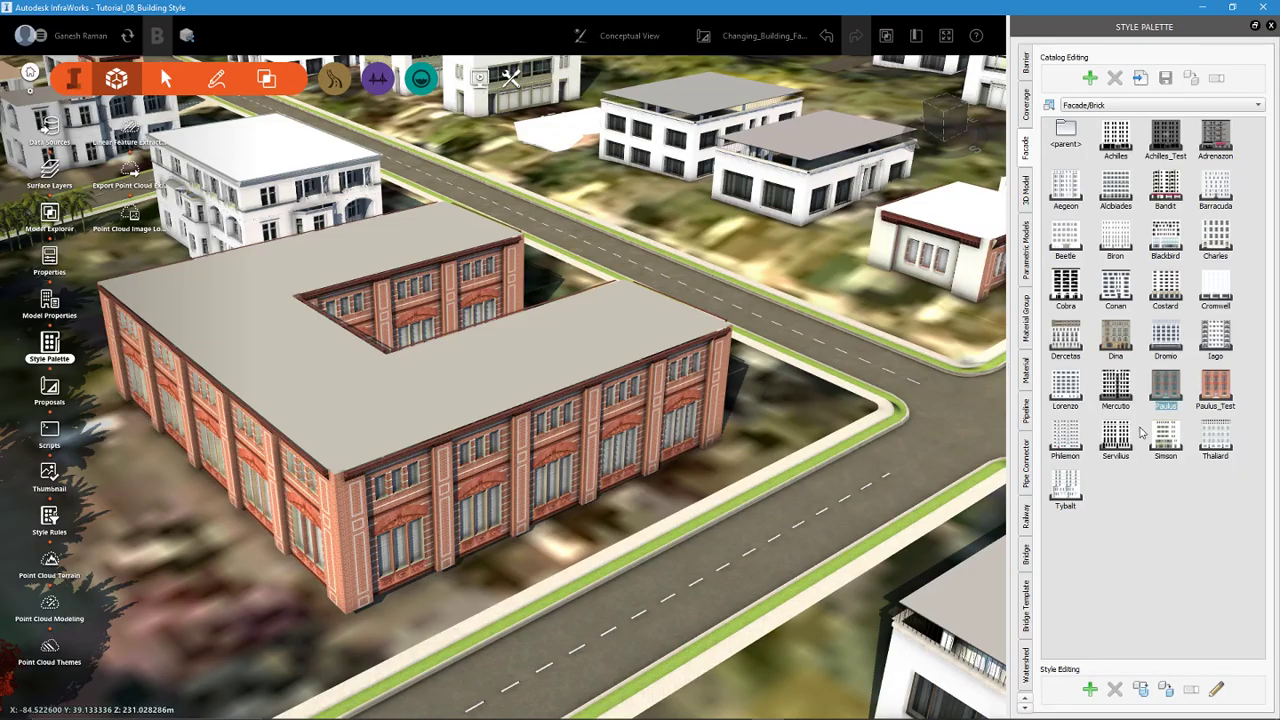
# Step: Create a new catalog named Custom_Catalog inside the Facade/Brick catalog
pyautogui.click(1090, 77)
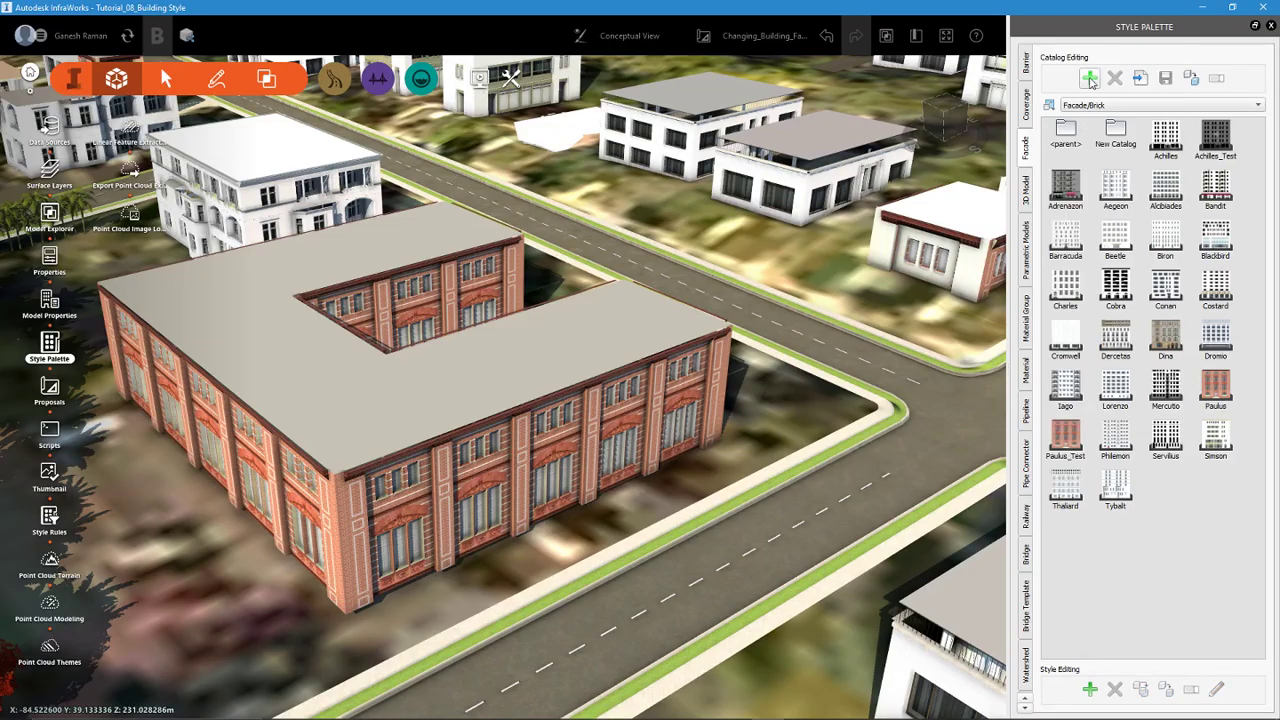
pyautogui.click(1116, 138)
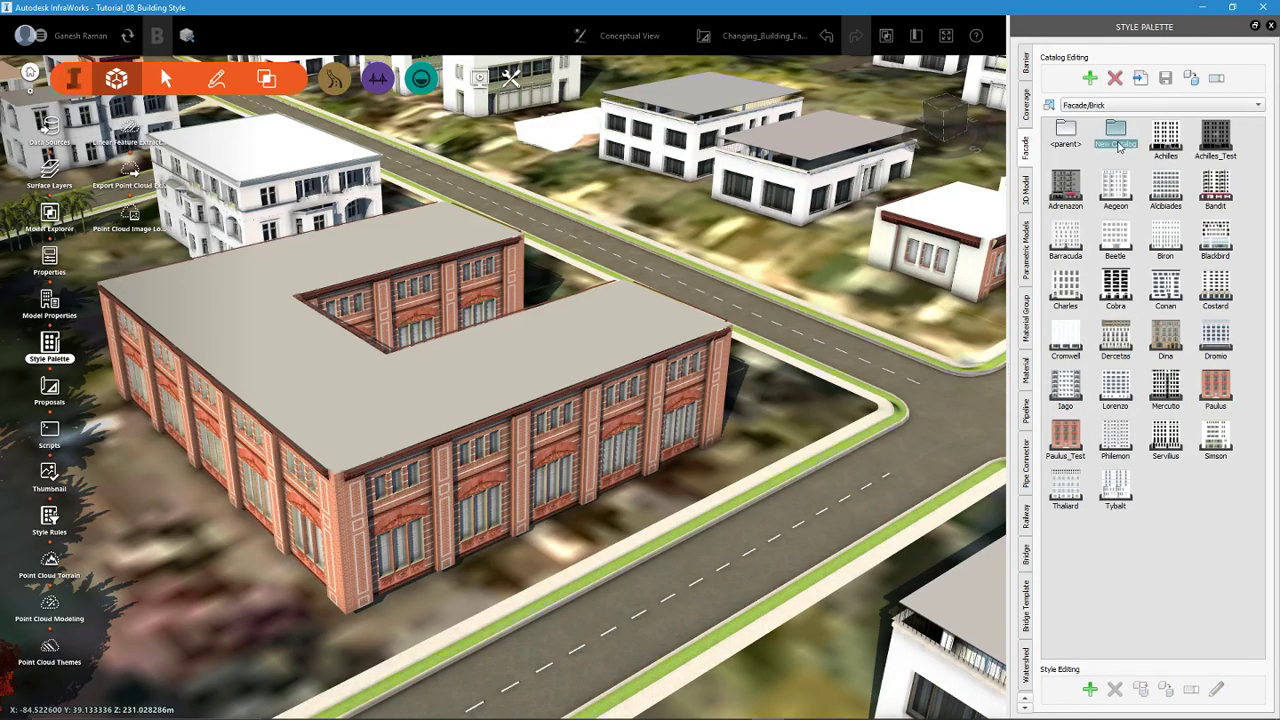
pyautogui.click(1119, 146)
pyautogui.write('Custom_')
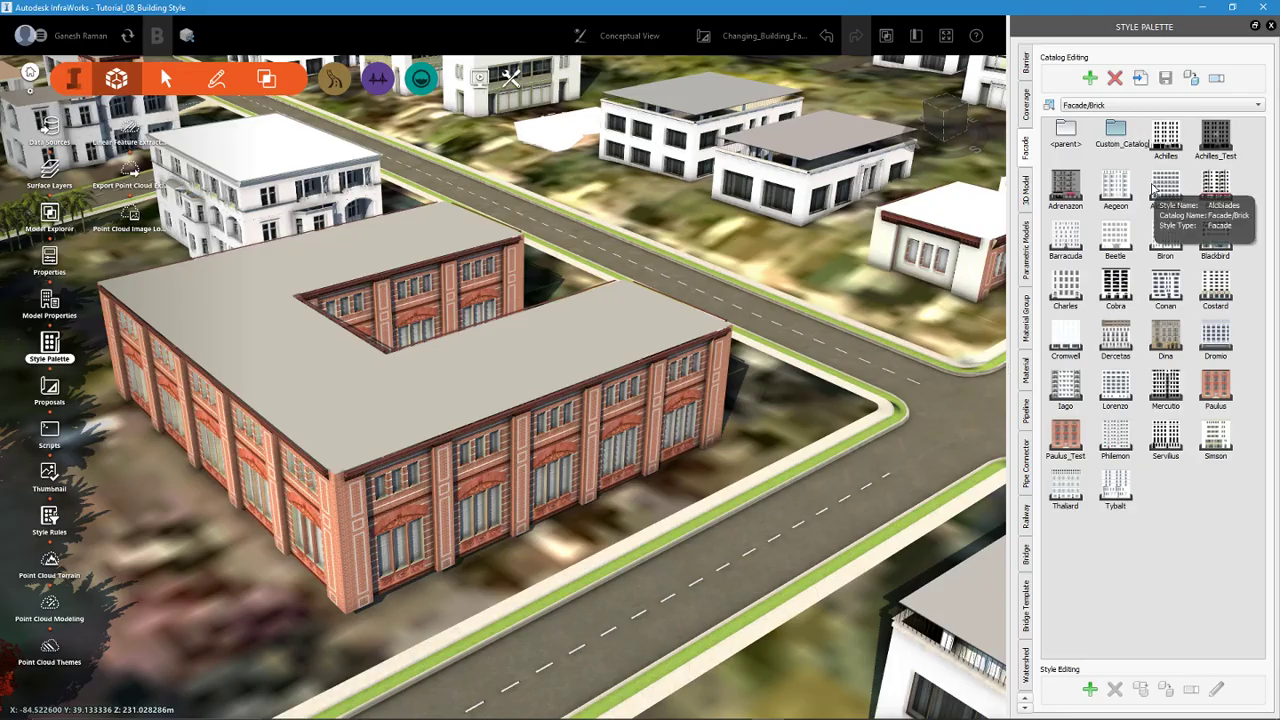
pyautogui.press('Return')
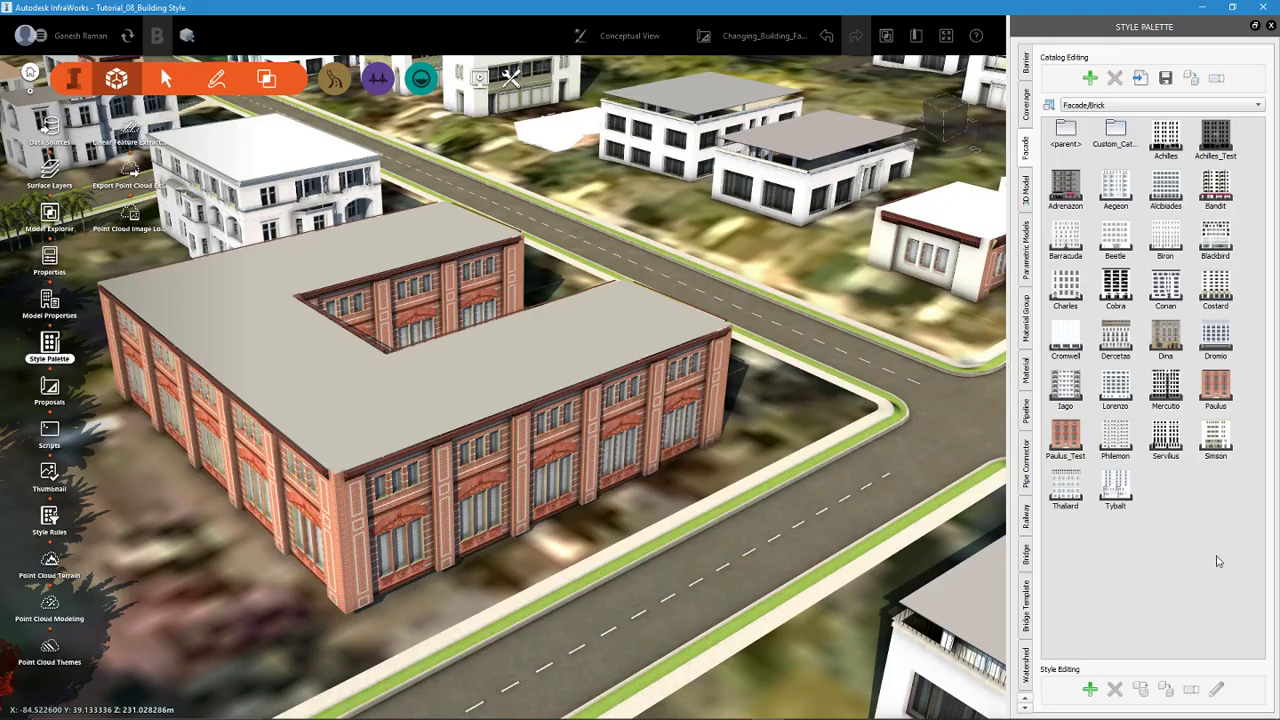
# Step: Copy the Paulus facade style into the Facade/Brick/Custom_Catalog catalog
pyautogui.click(1216, 393)
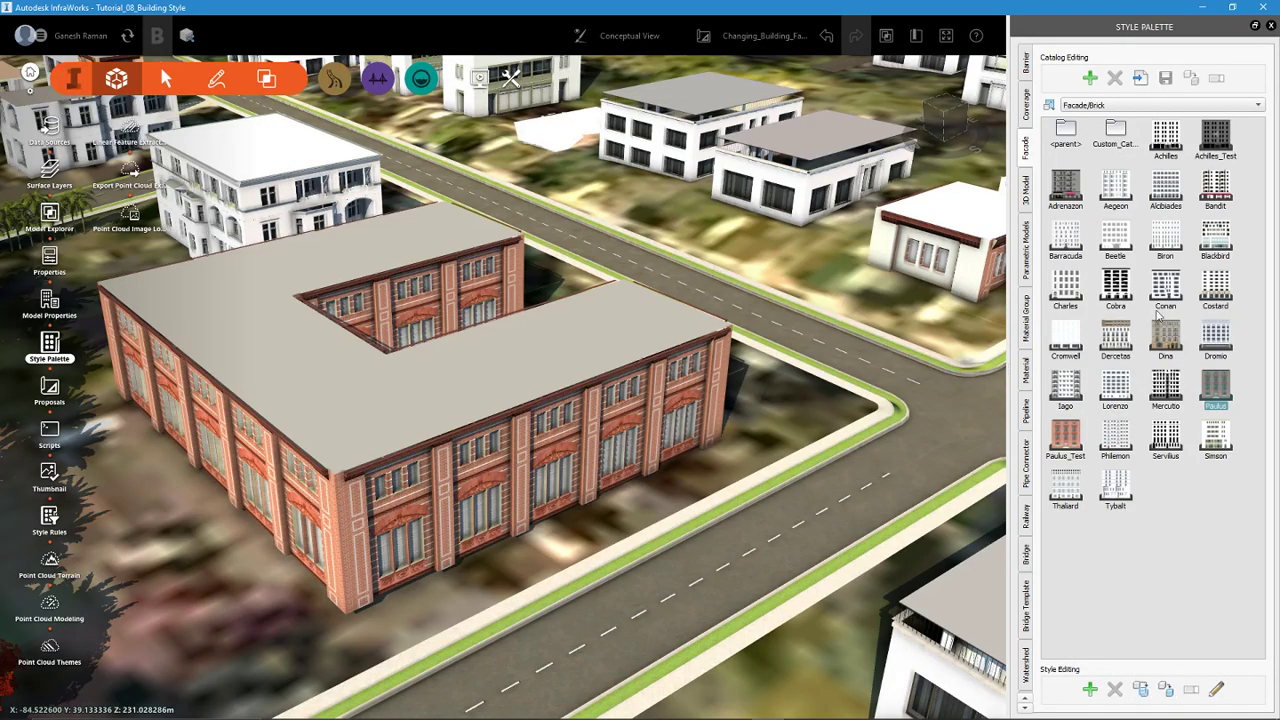
pyautogui.click(1117, 140)
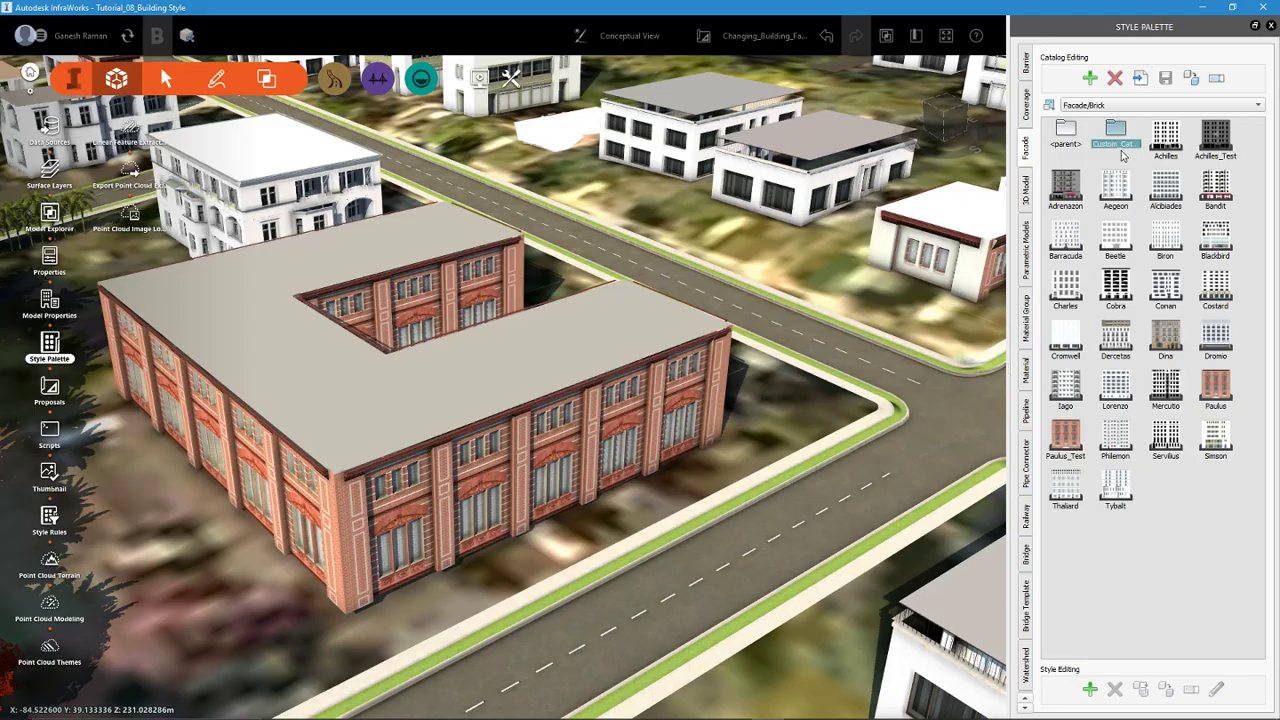
pyautogui.click(1163, 563)
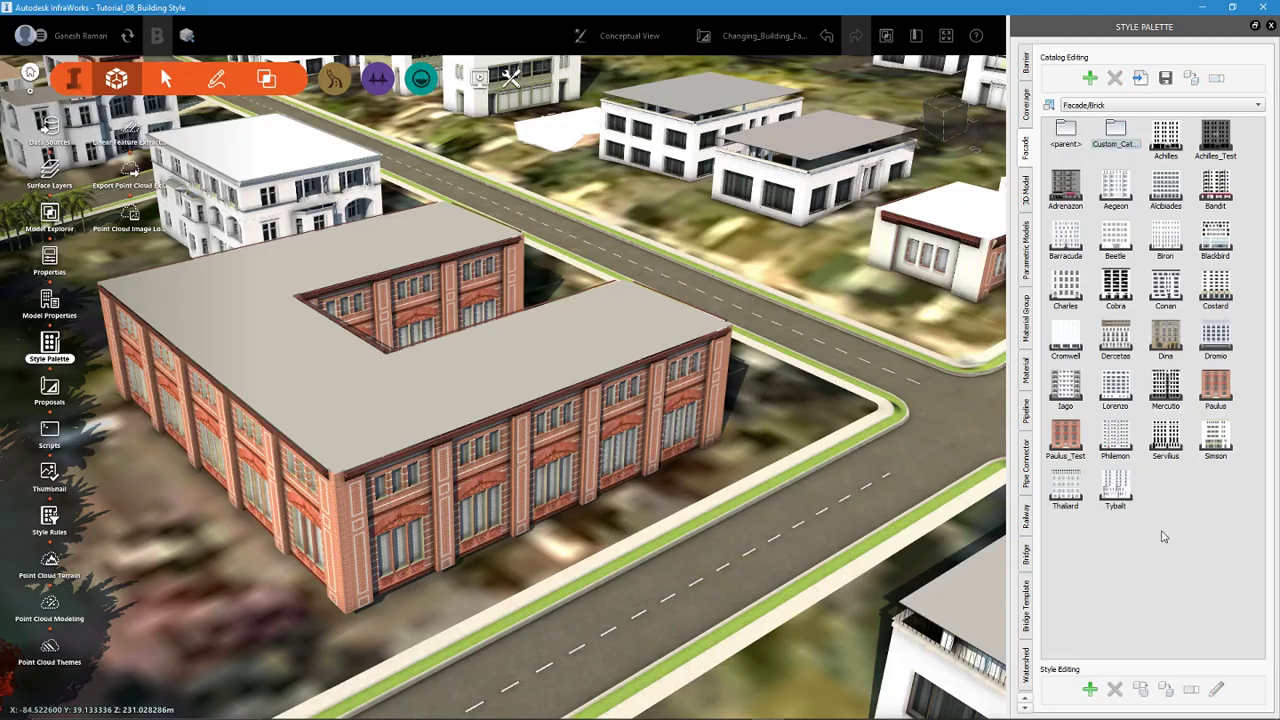
pyautogui.click(1218, 390)
pyautogui.click(1141, 690)
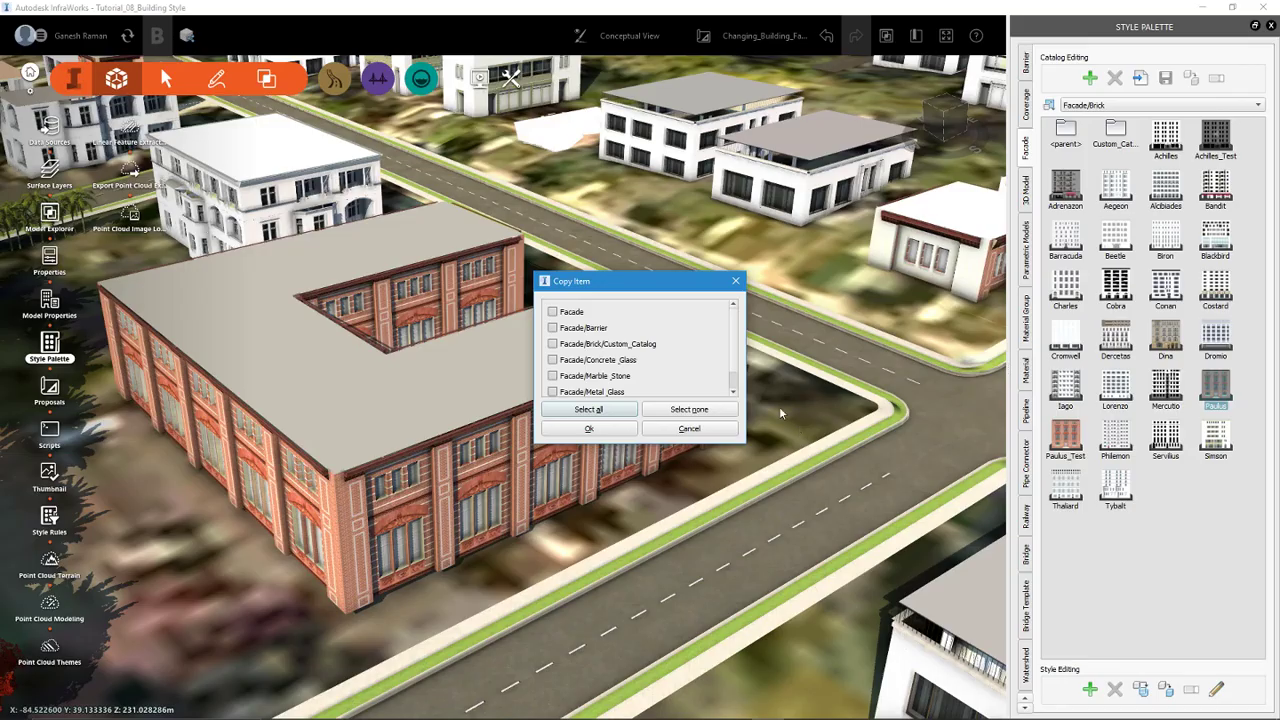
pyautogui.scroll(-1, 734, 349)
pyautogui.scroll(1, 736, 350)
pyautogui.scroll(-1, 736, 321)
pyautogui.scroll(1, 728, 343)
pyautogui.click(608, 345)
pyautogui.moveTo(617, 290)
pyautogui.mouseDown()
pyautogui.moveTo(654, 286)
pyautogui.moveTo(619, 282)
pyautogui.mouseUp()
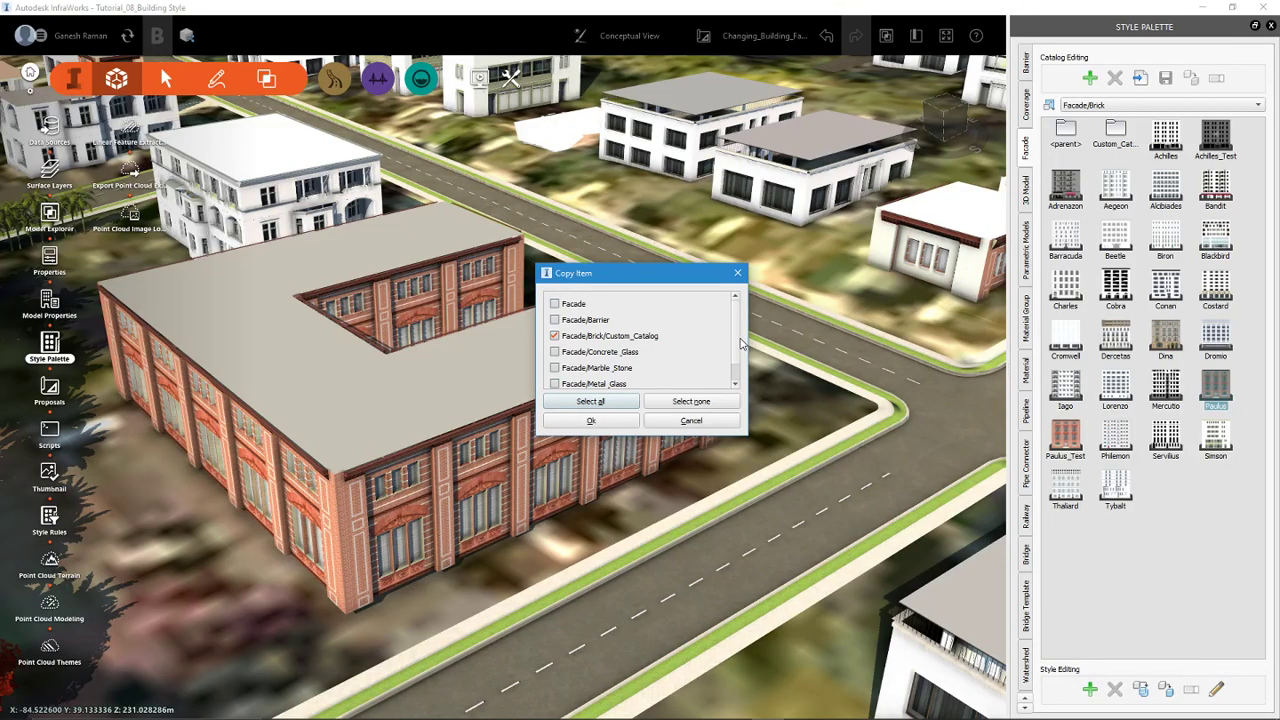
pyautogui.scroll(-1, 732, 345)
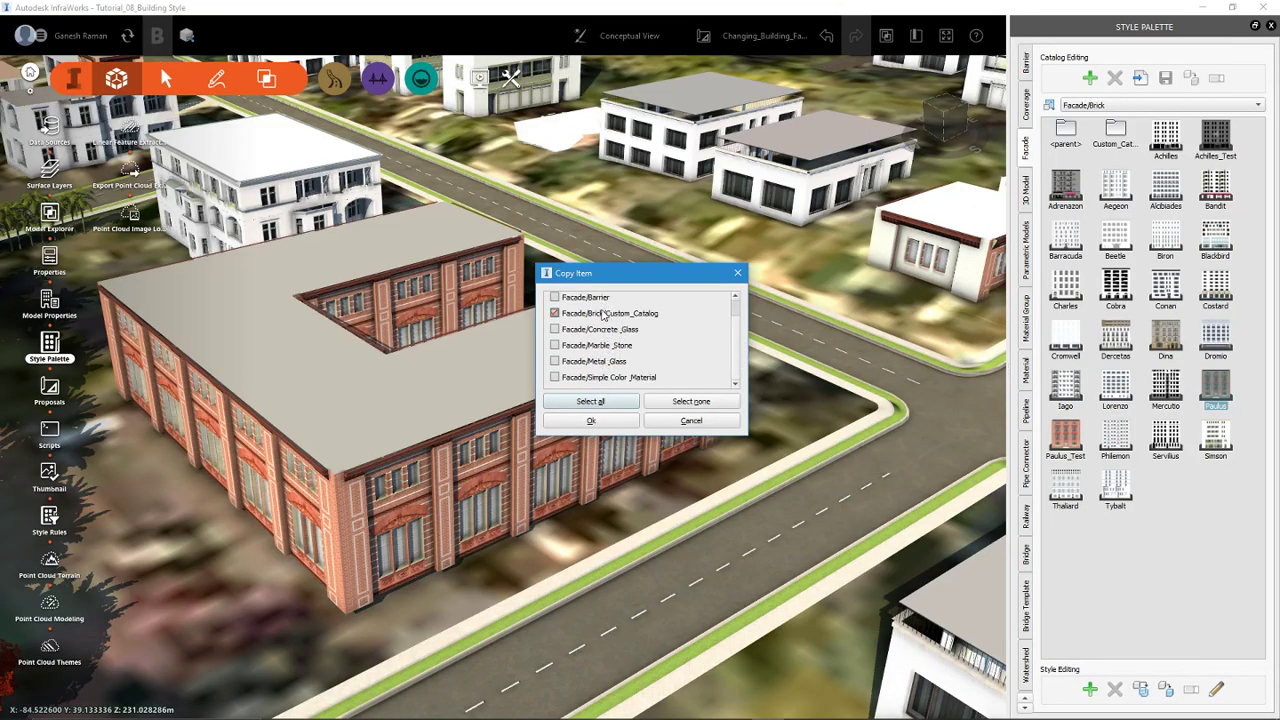
pyautogui.scroll(1, 740, 316)
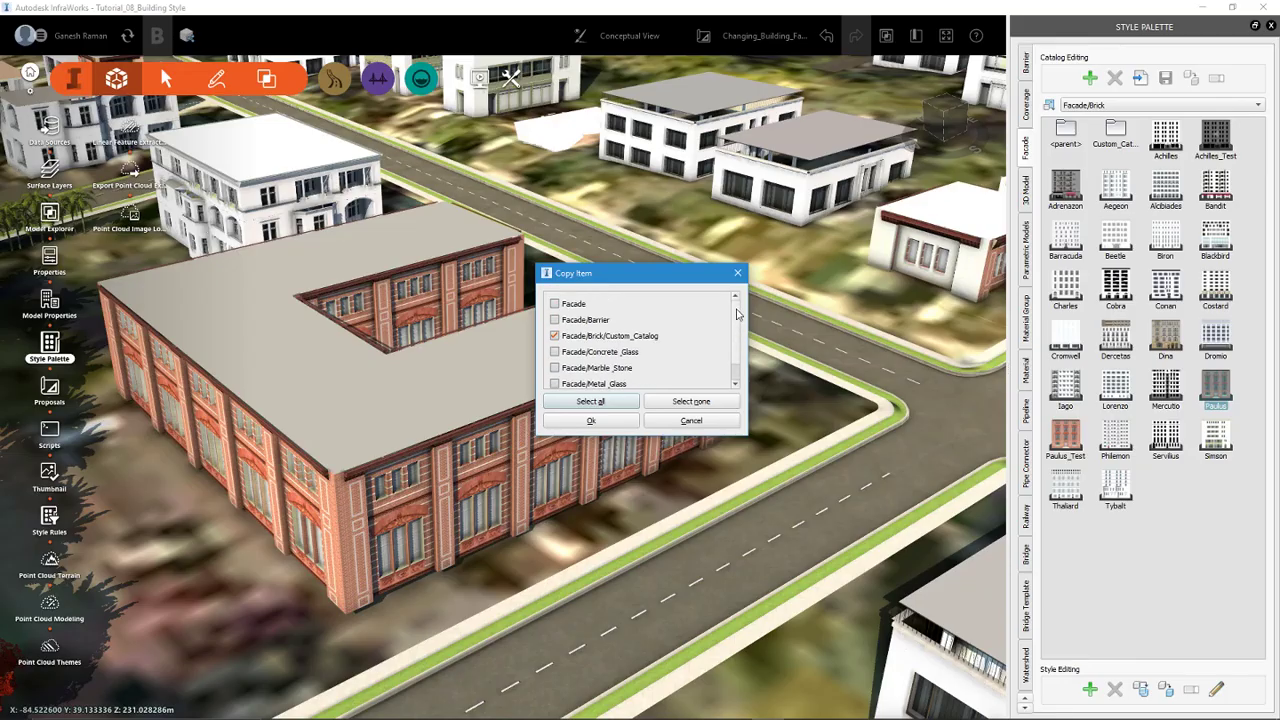
pyautogui.click(1148, 138)
pyautogui.click(608, 423)
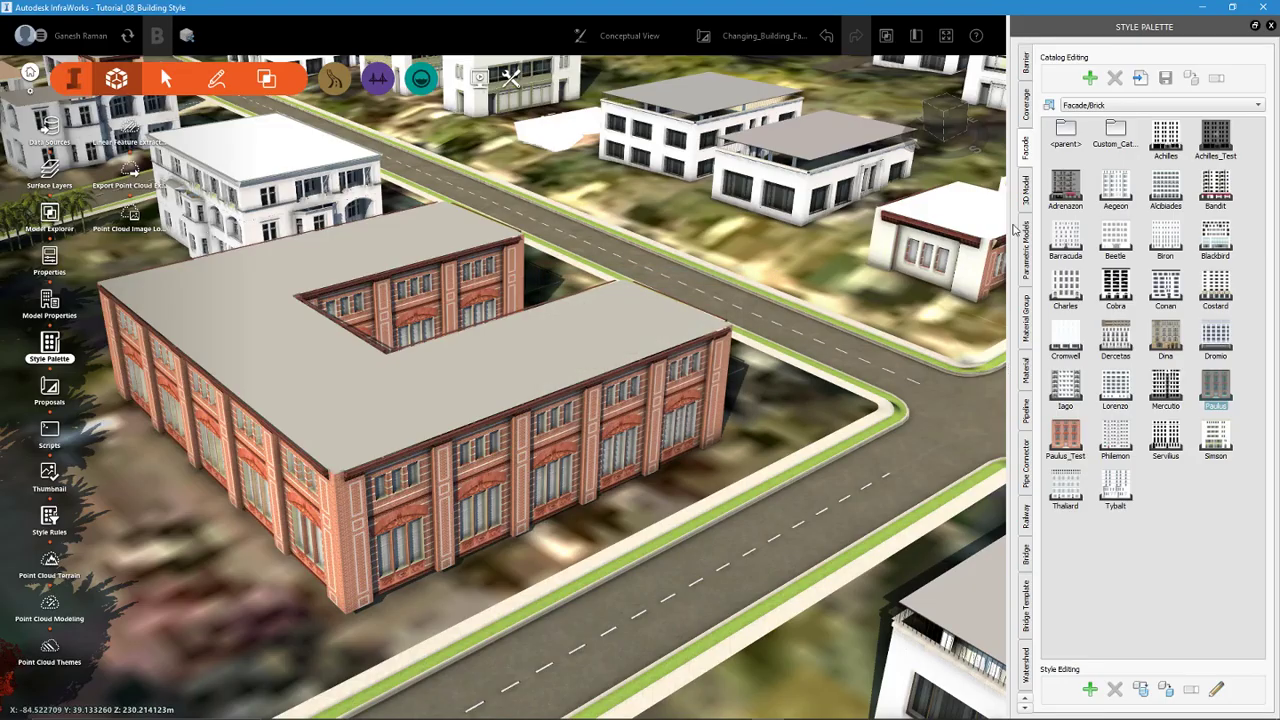
# Step: Open Custom_Catalog and rename the copied Paulus facade style as Paulus_Test
pyautogui.doubleClick(1117, 135)
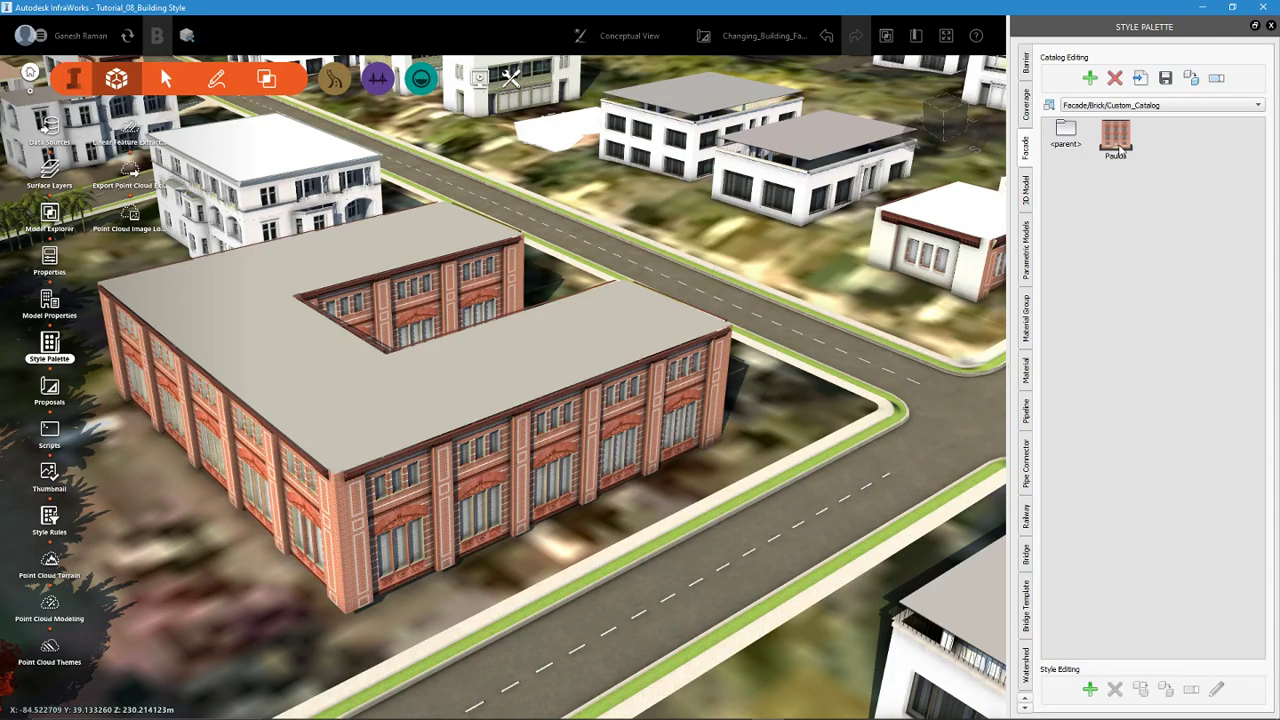
pyautogui.click(1120, 148)
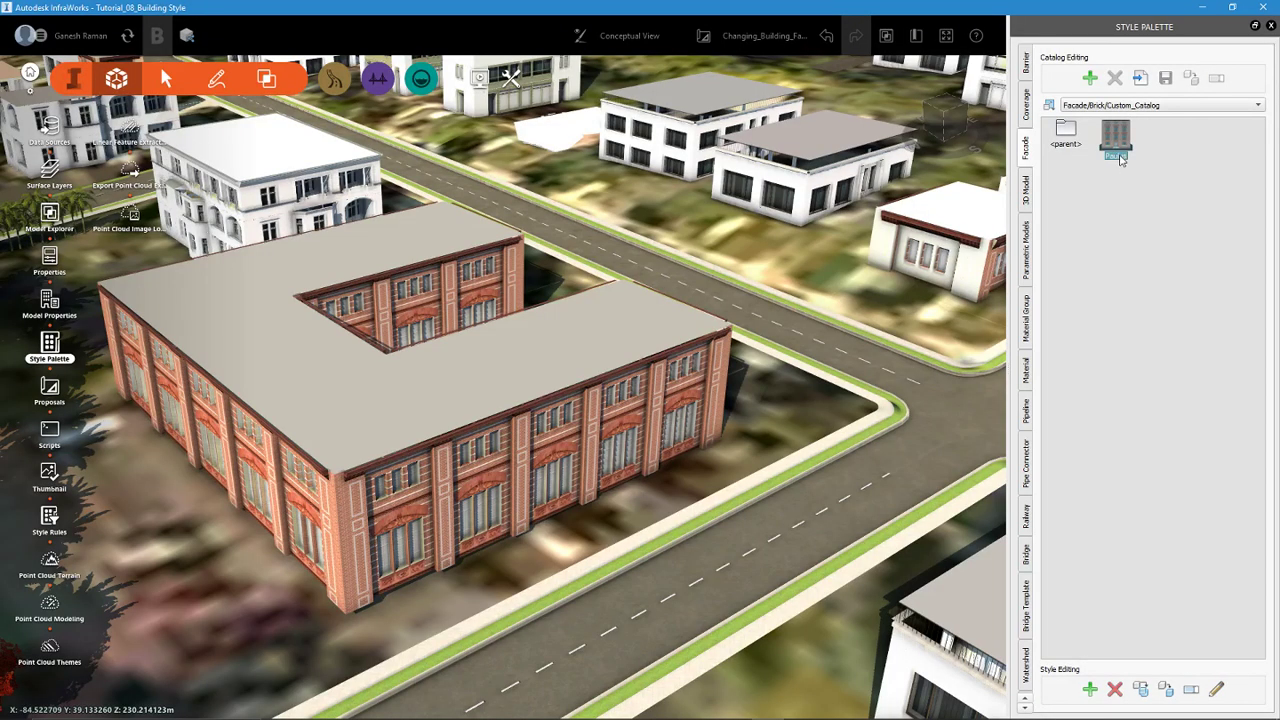
pyautogui.click(1118, 156)
pyautogui.press('End')
pyautogui.write('_Test')
pyautogui.press('Return')
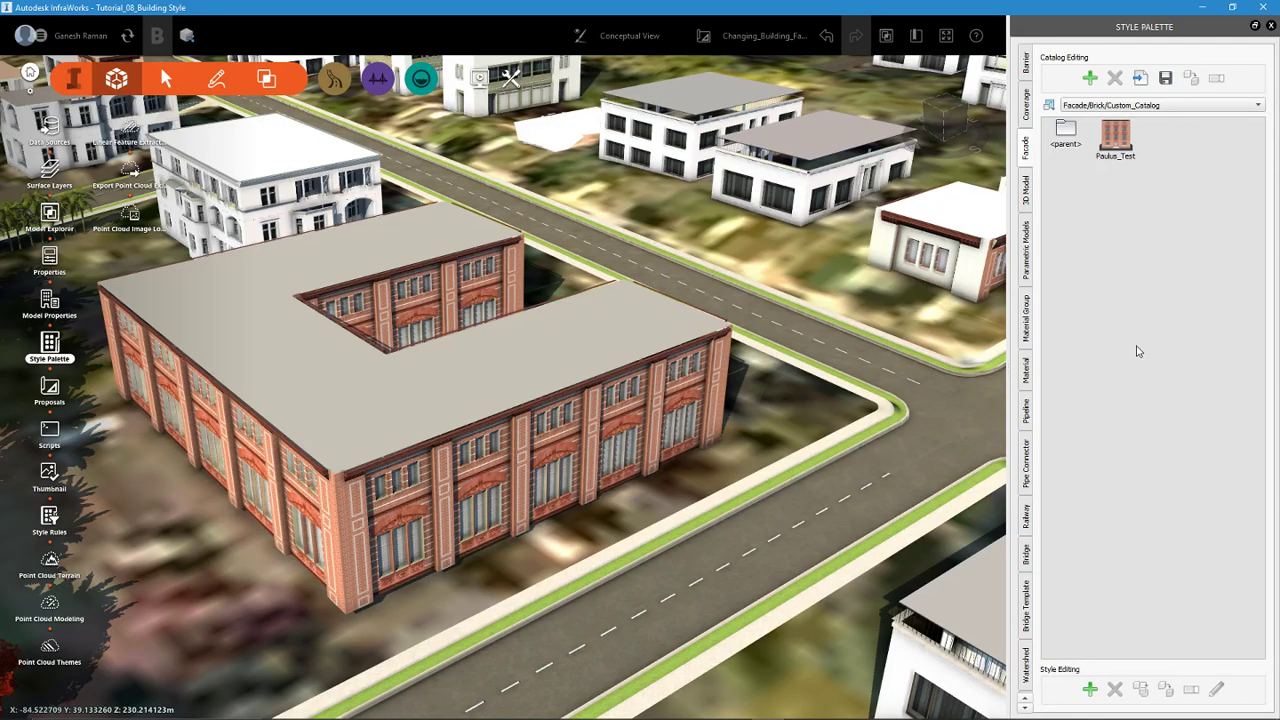
# Step: Return to the Facade/Brick catalog and open the Paulus_Test facade style for editing
pyautogui.moveTo(1122, 162)
pyautogui.click(1115, 105)
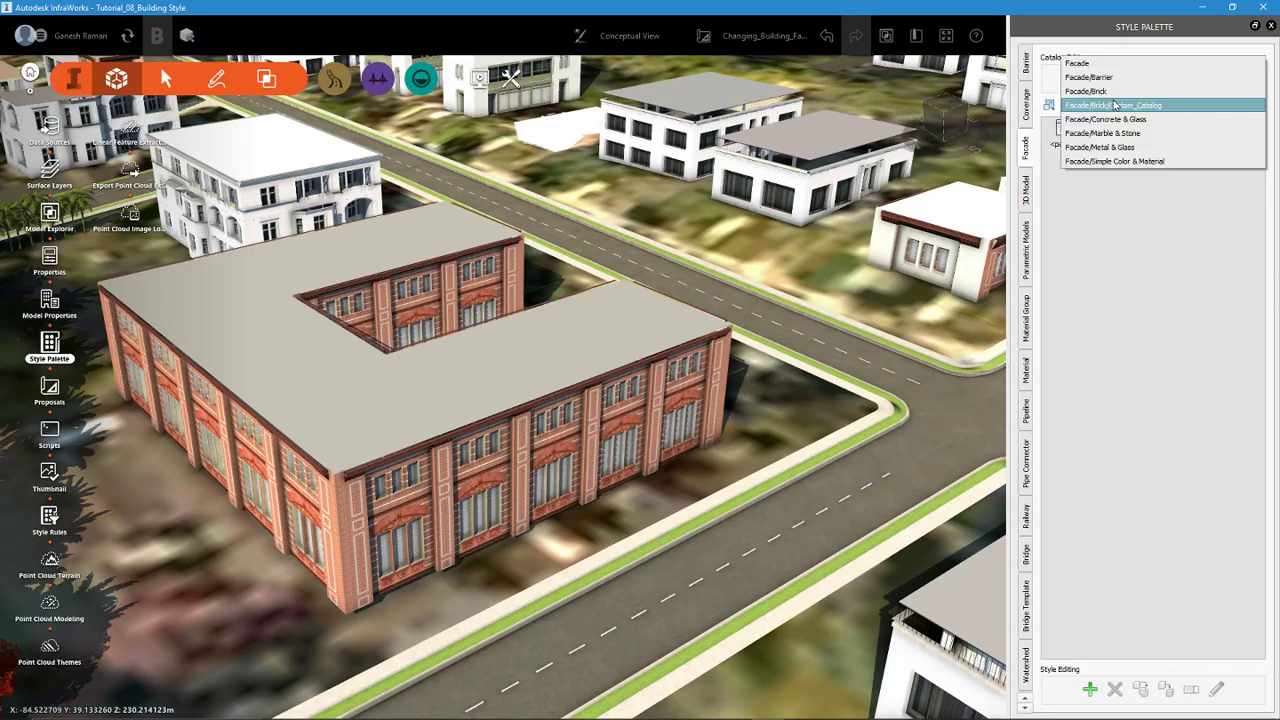
pyautogui.click(1086, 91)
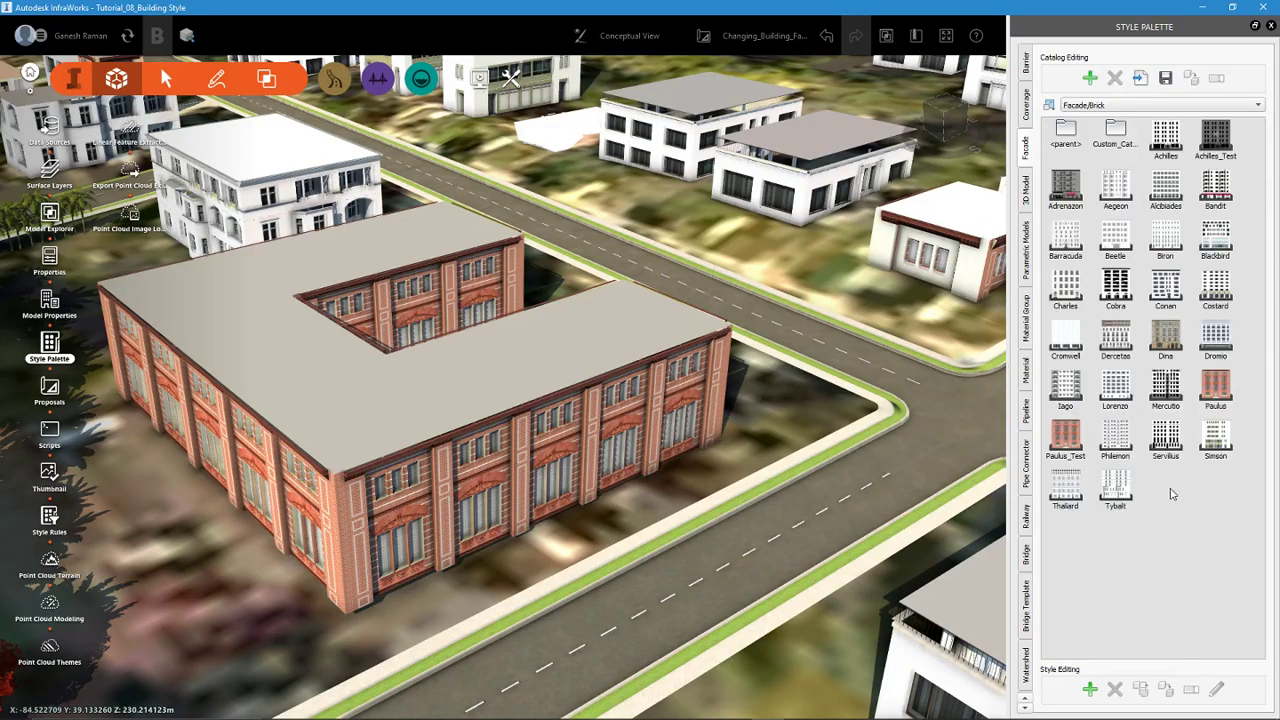
pyautogui.click(1066, 450)
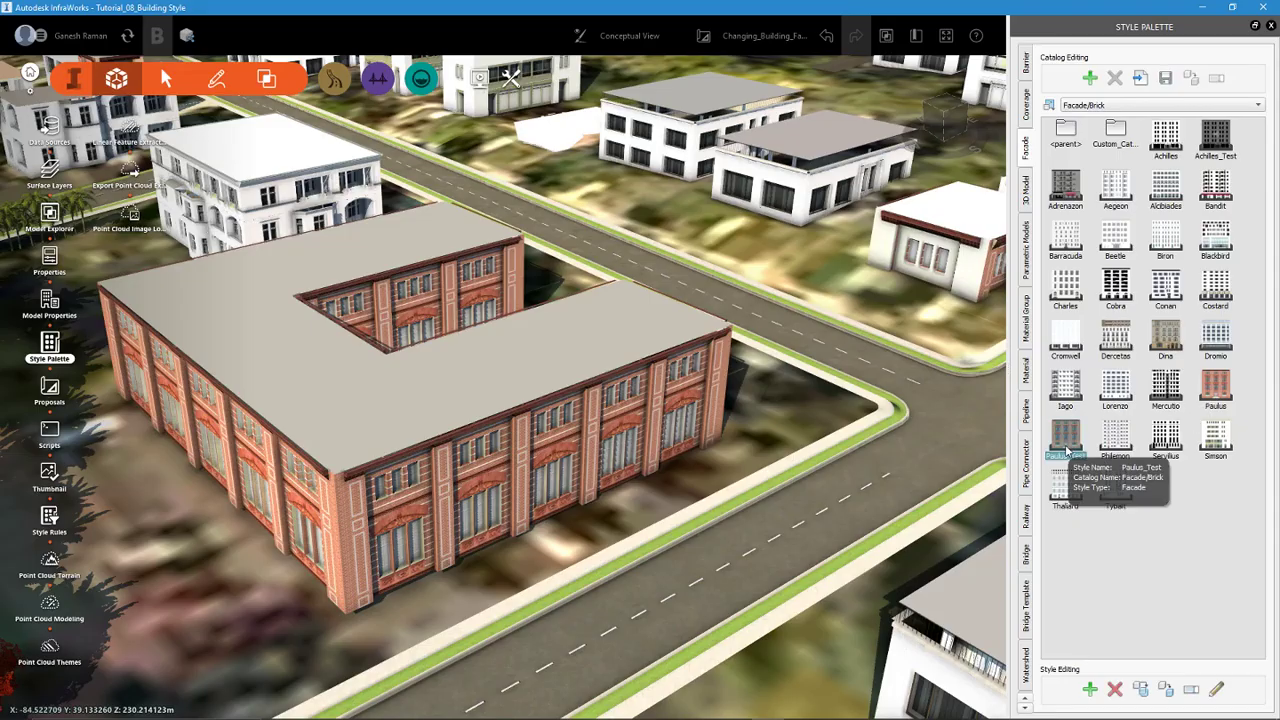
pyautogui.moveTo(1066, 440); pyautogui.dragTo(566, 429)
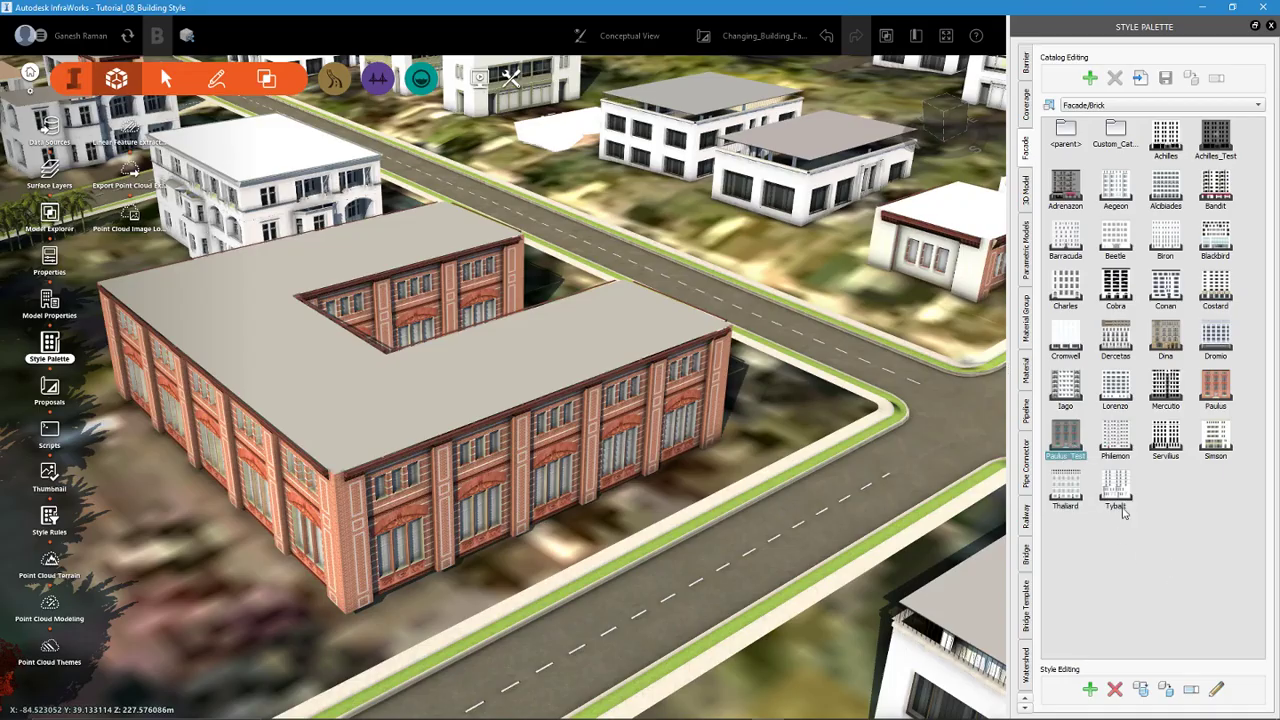
pyautogui.doubleClick(1070, 447)
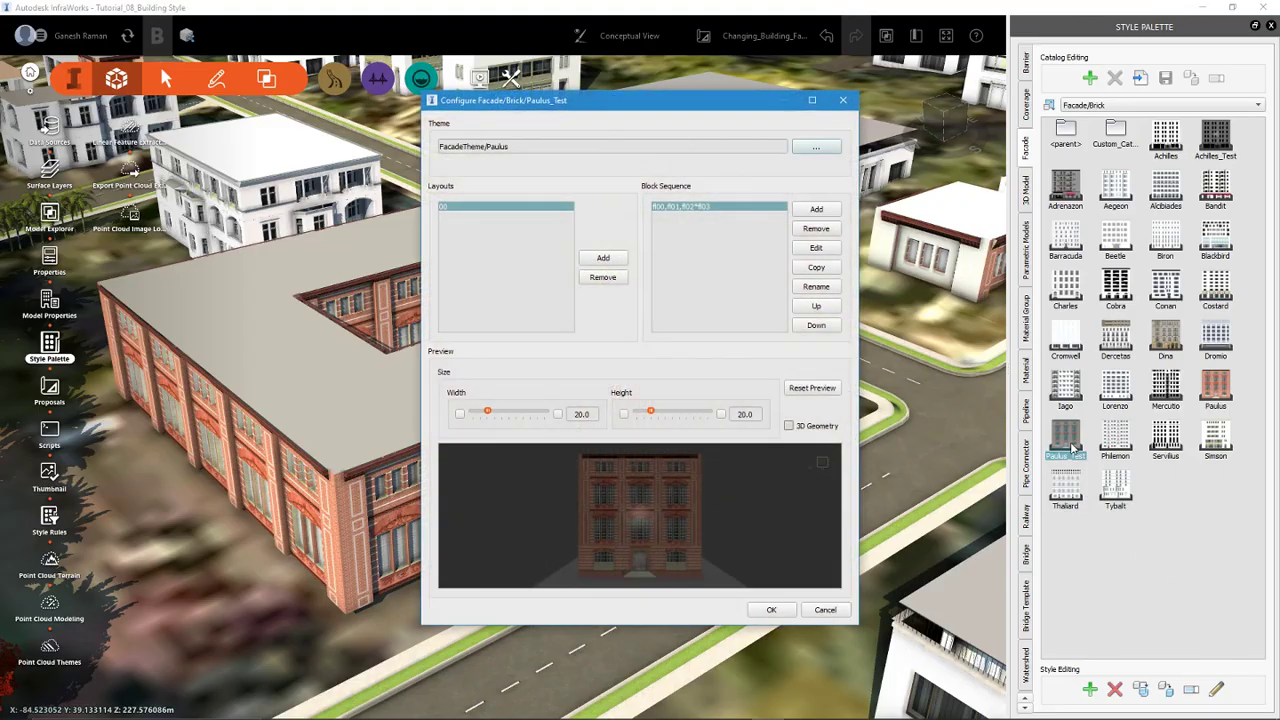
pyautogui.click(843, 100)
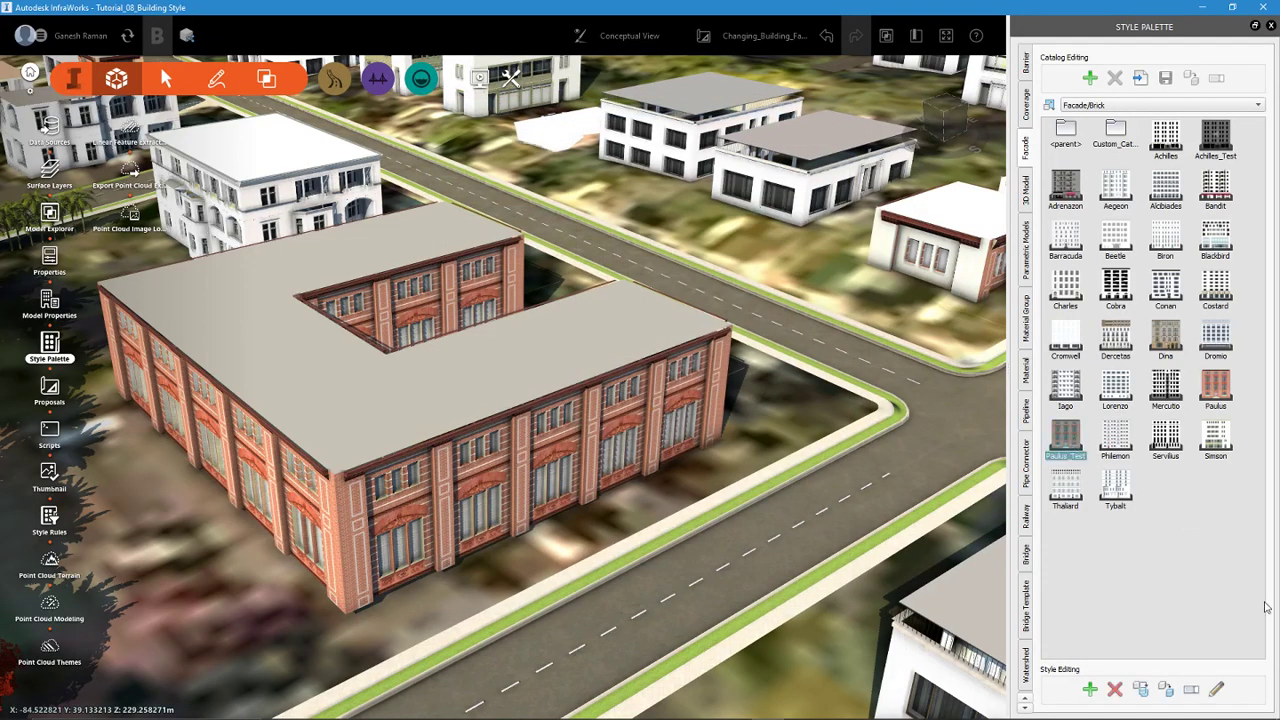
pyautogui.click(1217, 690)
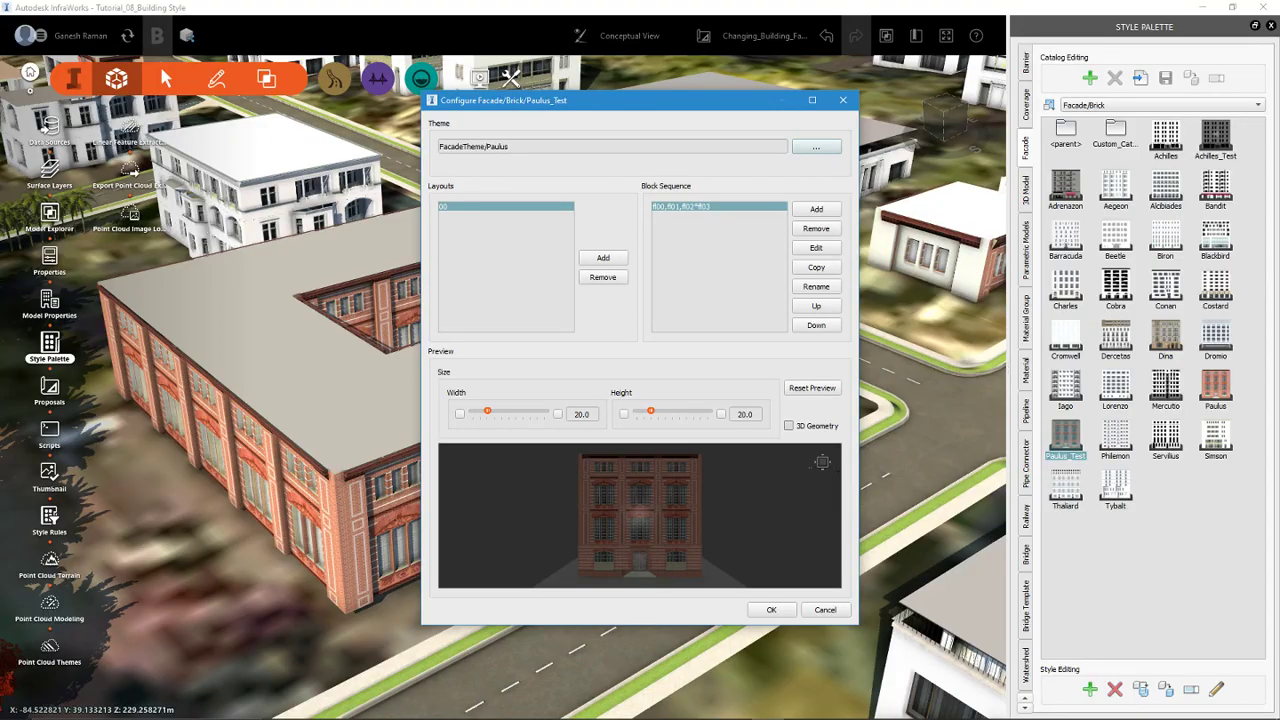
pyautogui.moveTo(564, 105); pyautogui.dragTo(531, 122)
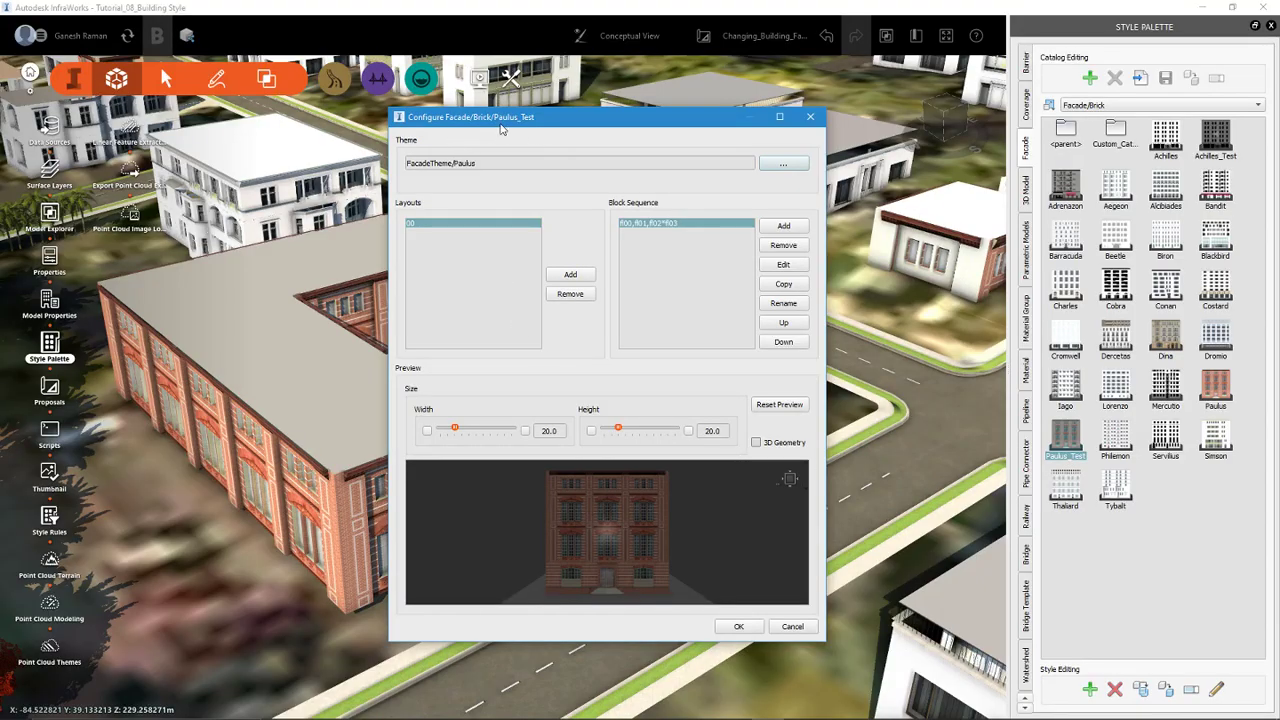
# Step: Look over the facade themes available for the Paulus_Test style and close the list without choosing another
pyautogui.click(790, 166)
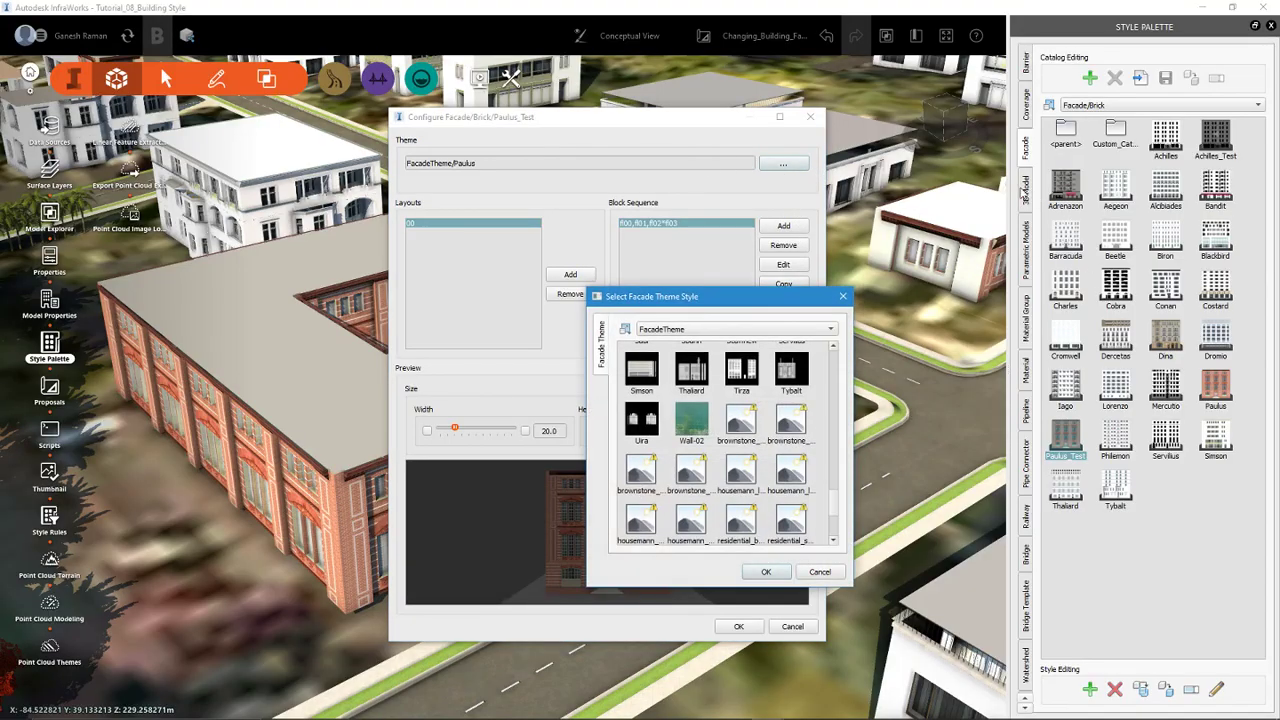
pyautogui.moveTo(759, 298); pyautogui.dragTo(745, 240)
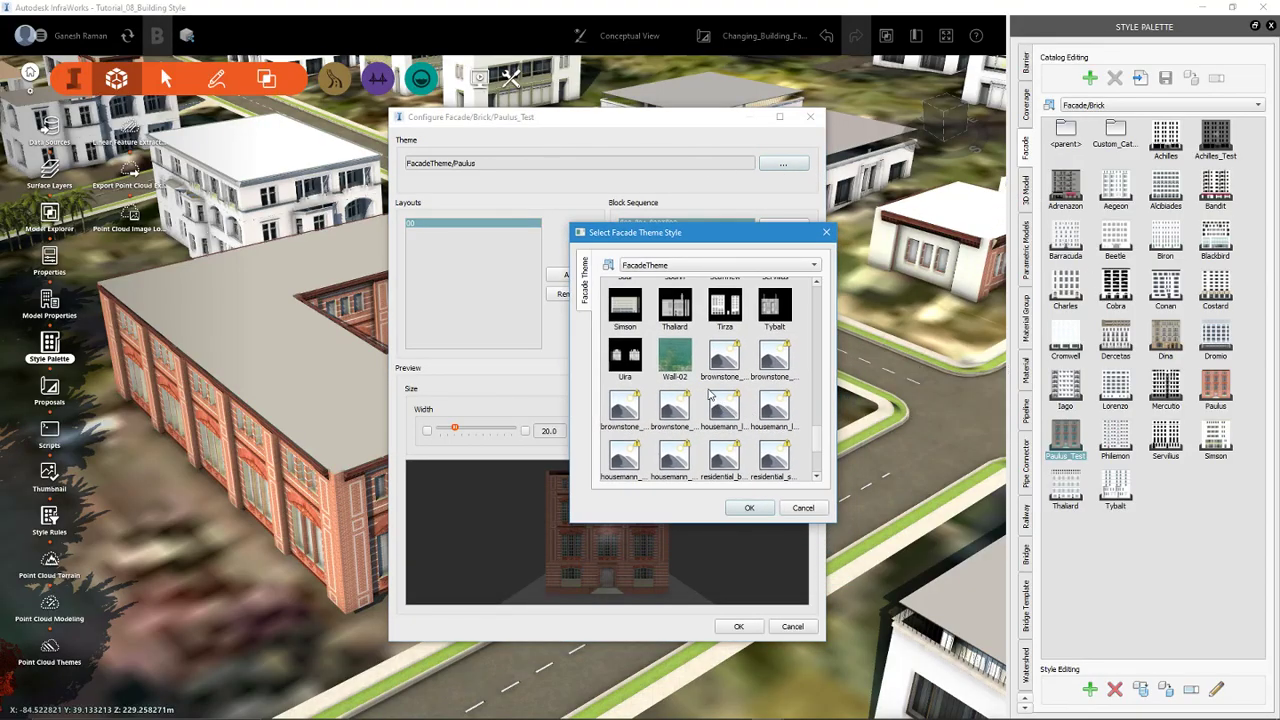
pyautogui.moveTo(813, 458); pyautogui.dragTo(816, 415)
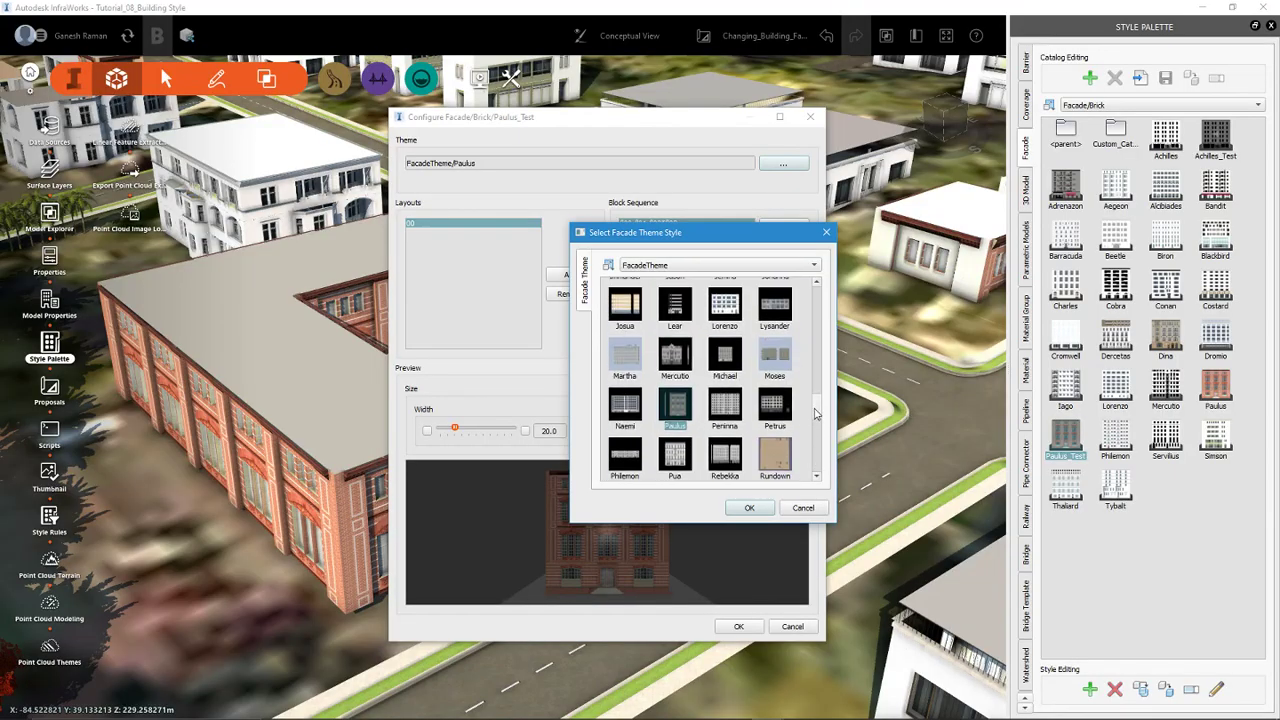
pyautogui.click(826, 233)
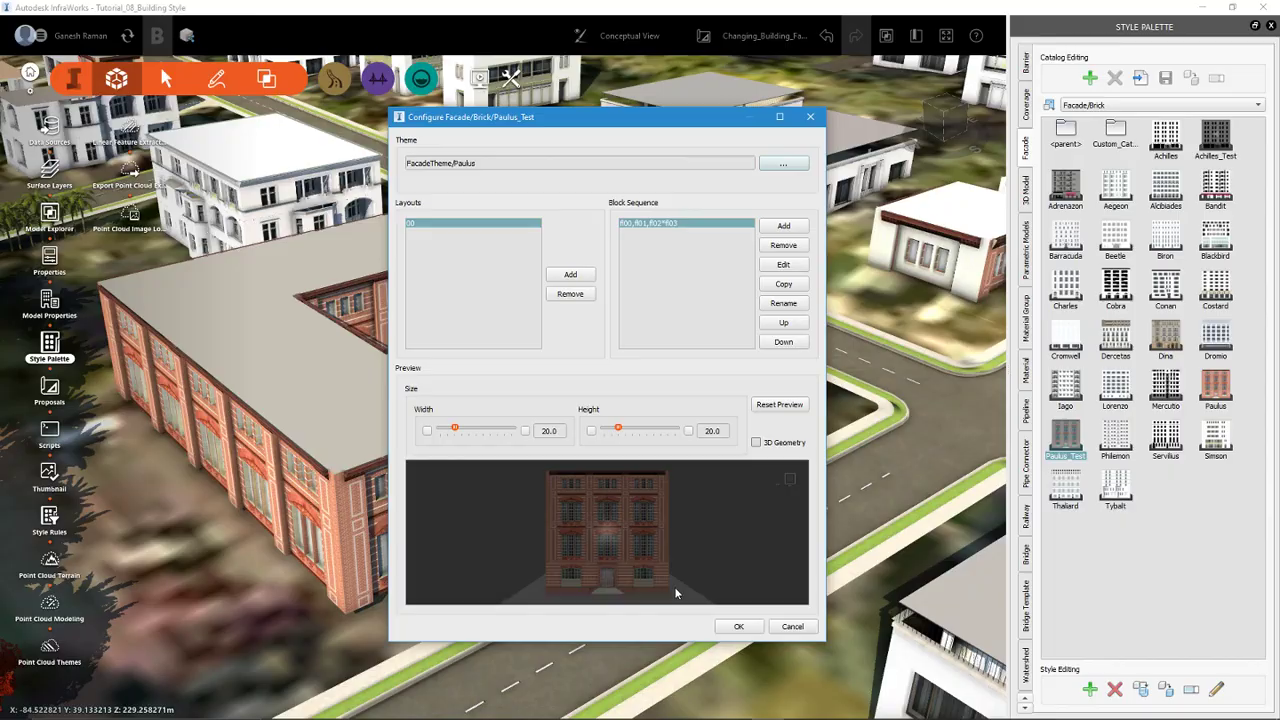
# Step: Examine the Paulus_Test building preview from several angles and turn on 3D geometry for it
pyautogui.click(725, 430)
pyautogui.moveTo(651, 534); pyautogui.dragTo(614, 523)
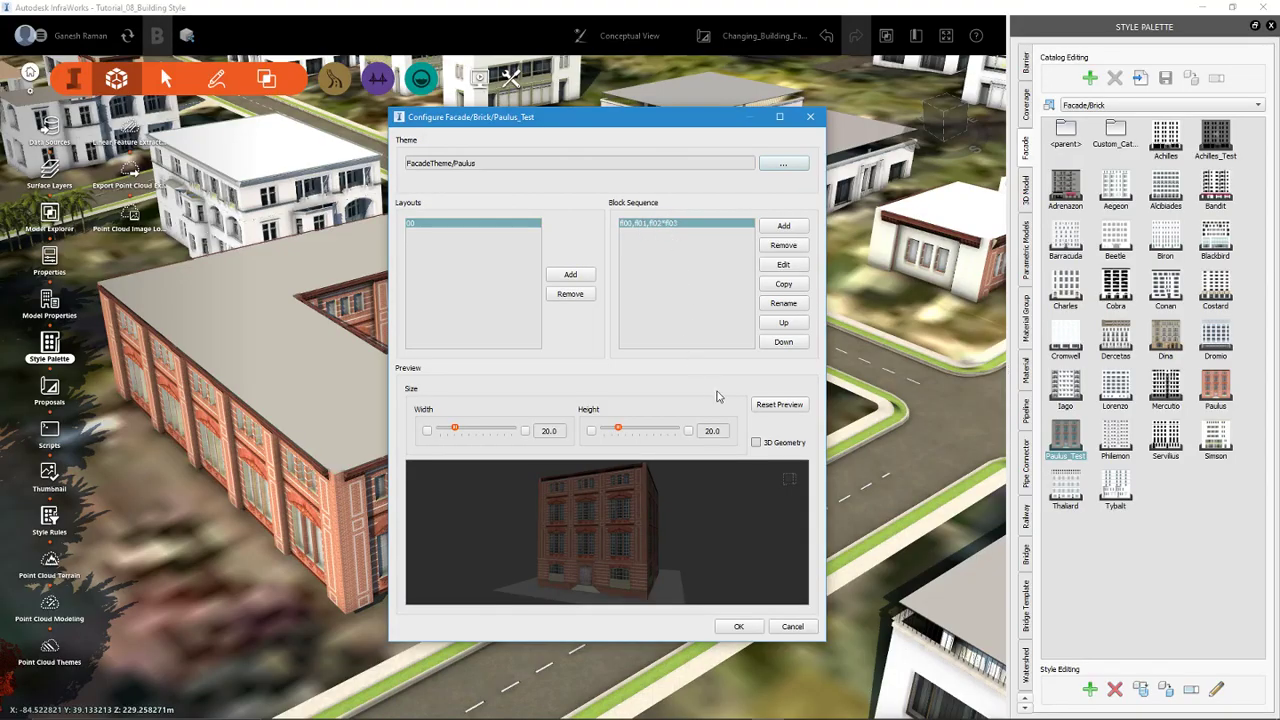
pyautogui.moveTo(643, 568); pyautogui.dragTo(679, 560)
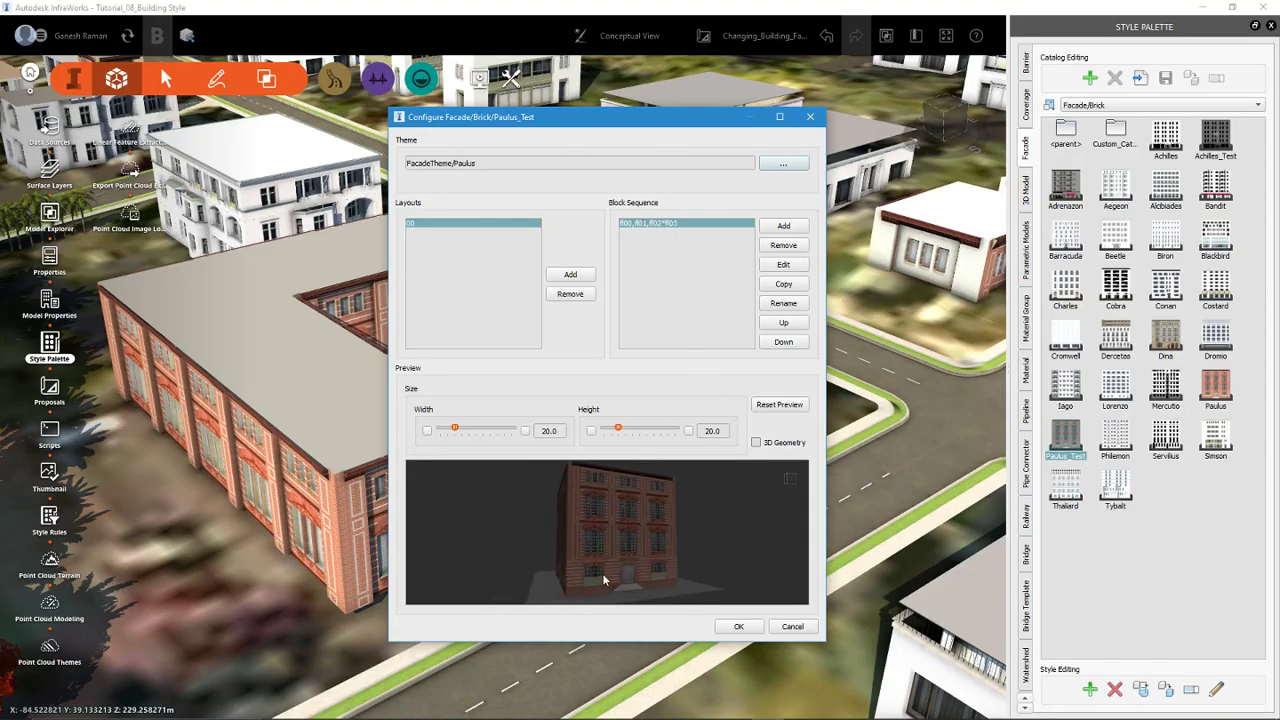
pyautogui.scroll(3, 599, 576)
pyautogui.moveTo(600, 583); pyautogui.dragTo(609, 548)
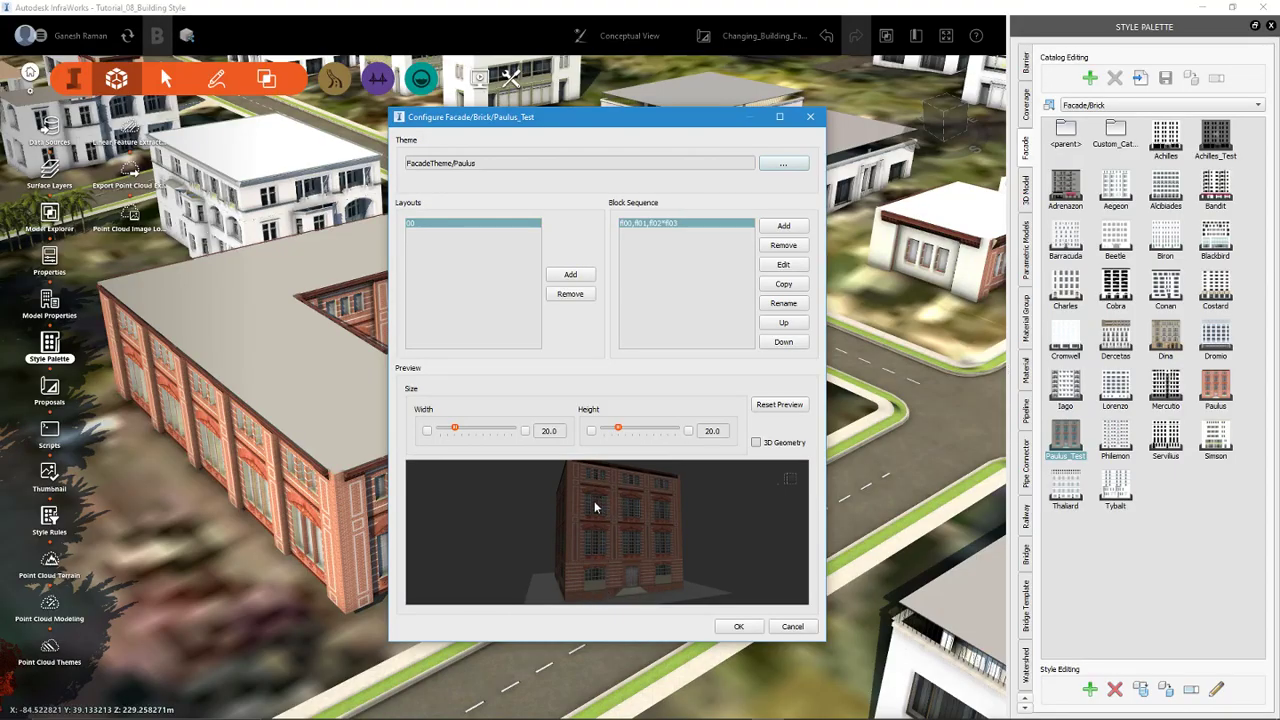
pyautogui.moveTo(646, 578); pyautogui.dragTo(636, 579)
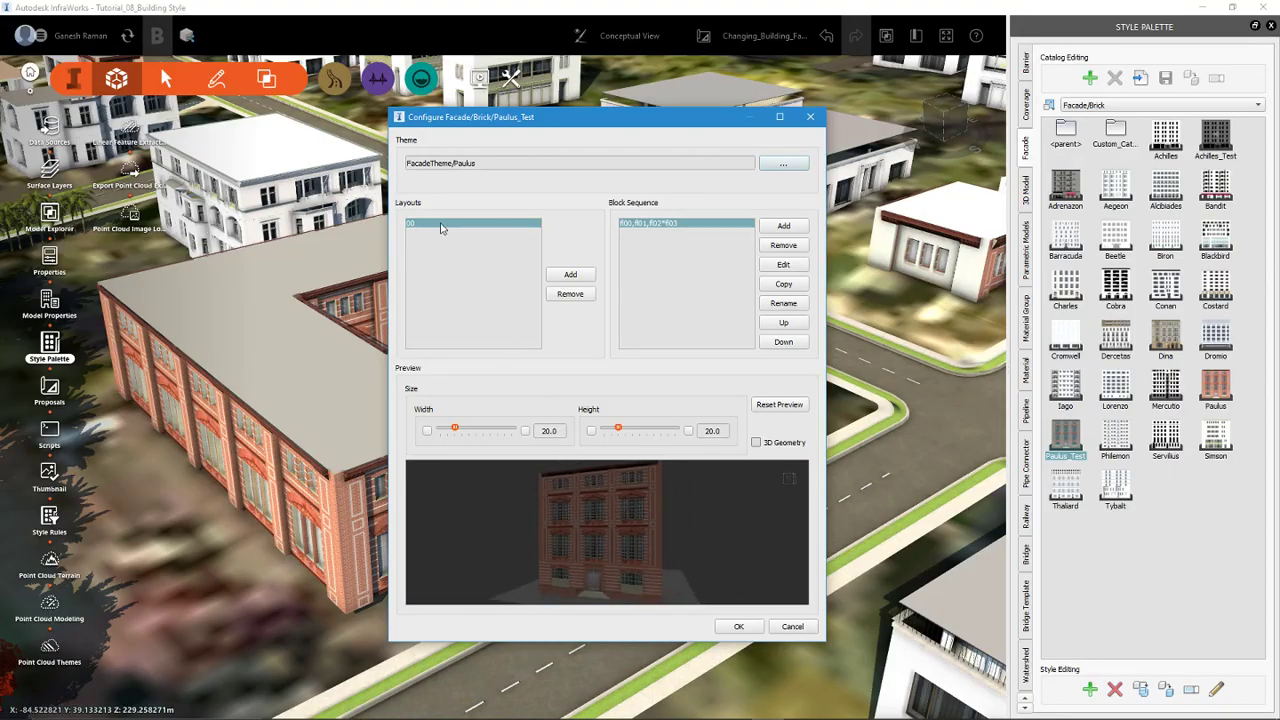
pyautogui.moveTo(581, 497); pyautogui.dragTo(525, 530)
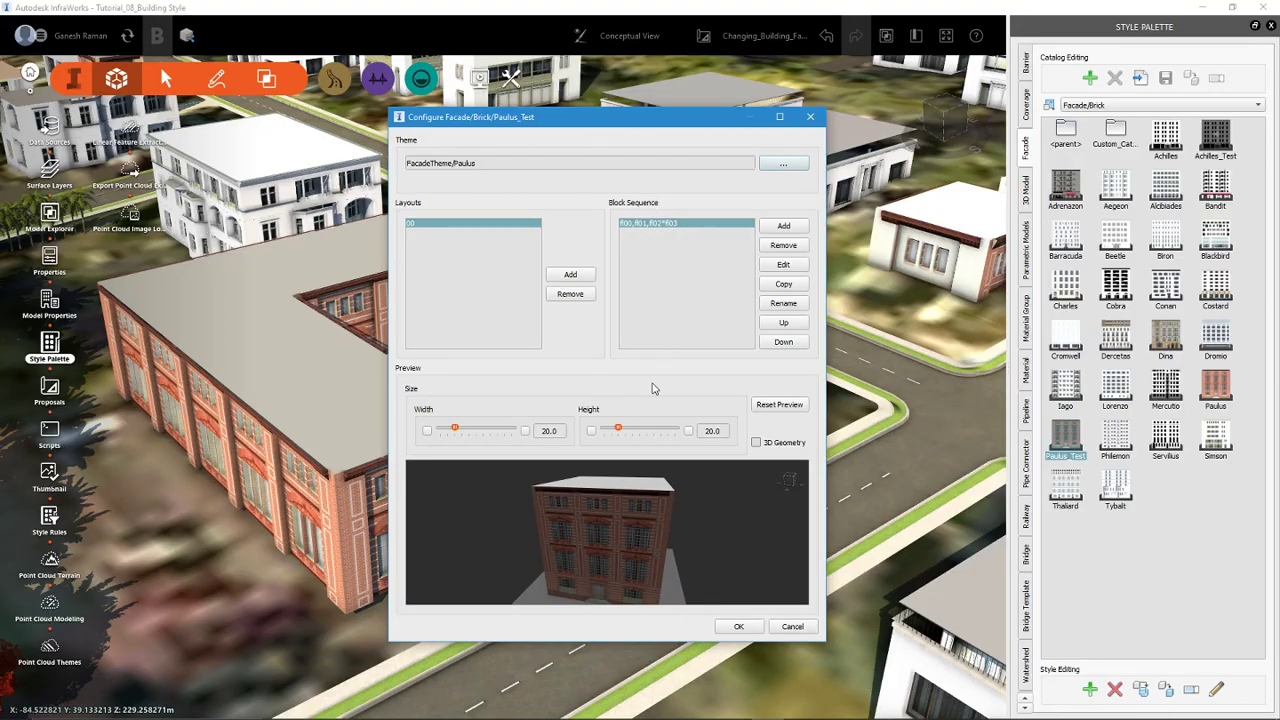
pyautogui.moveTo(652, 527); pyautogui.dragTo(571, 586)
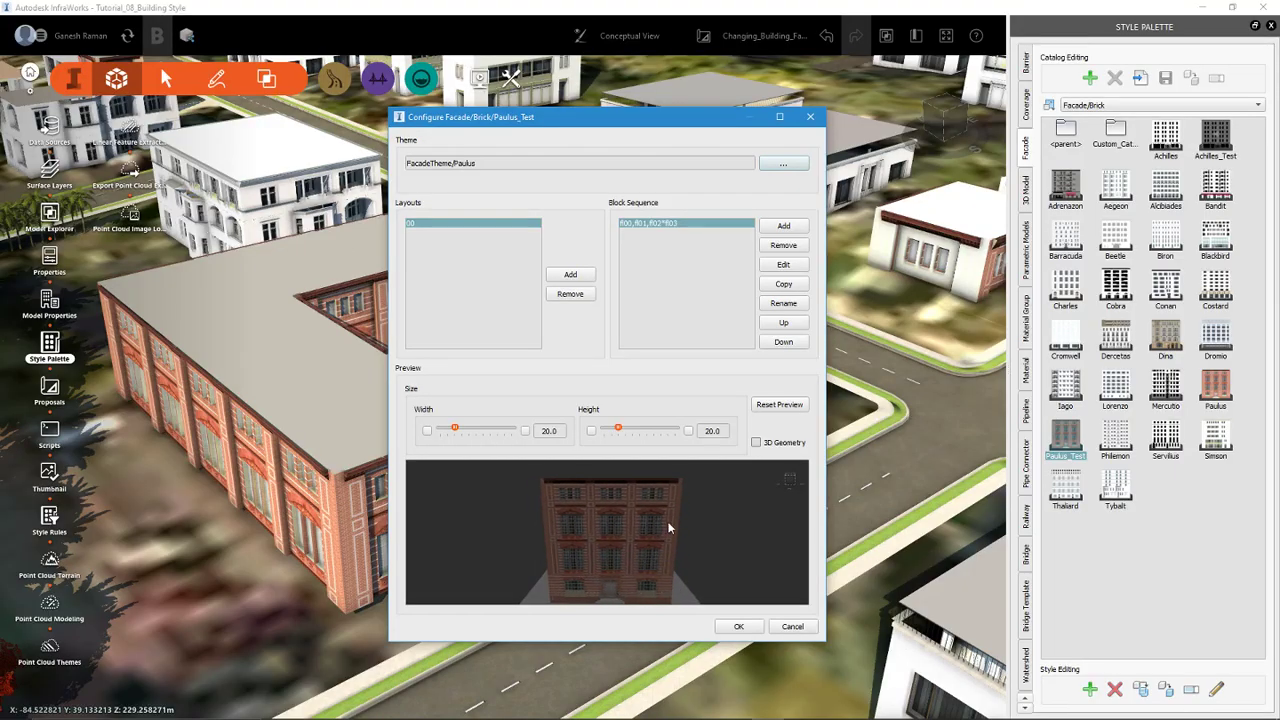
pyautogui.moveTo(668, 527); pyautogui.dragTo(580, 495)
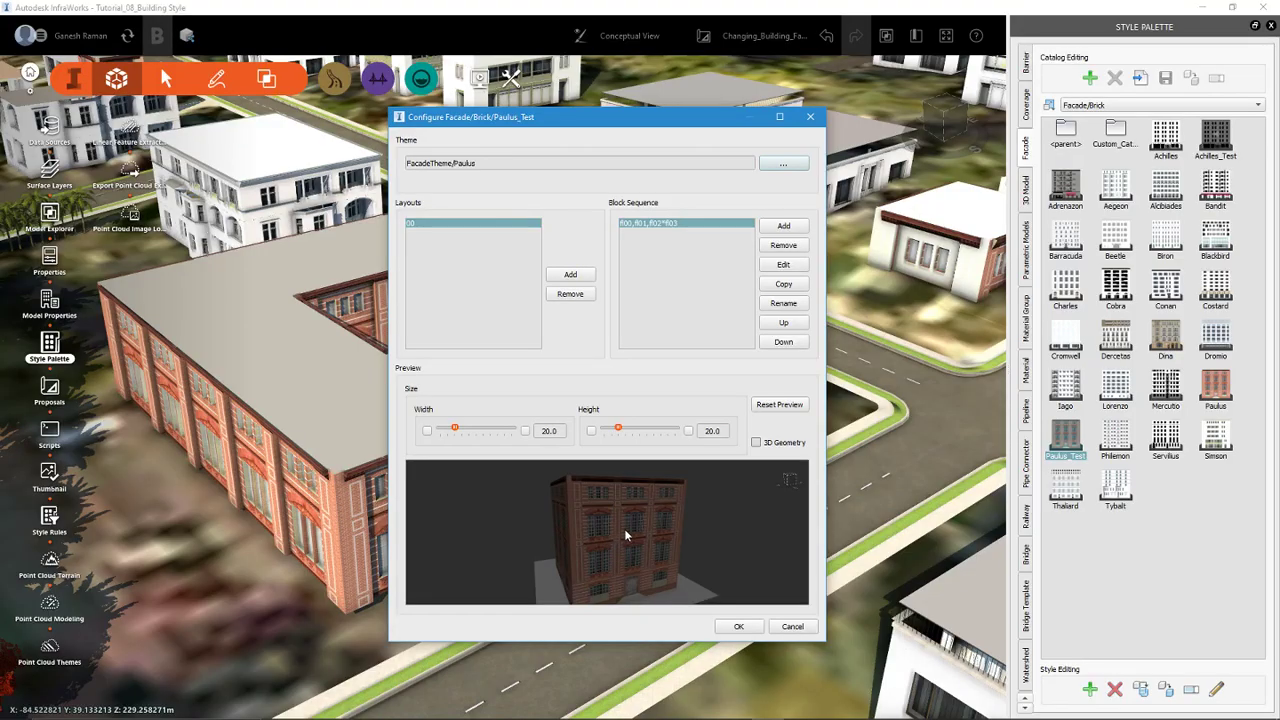
pyautogui.moveTo(624, 535); pyautogui.dragTo(582, 537)
pyautogui.click(756, 443)
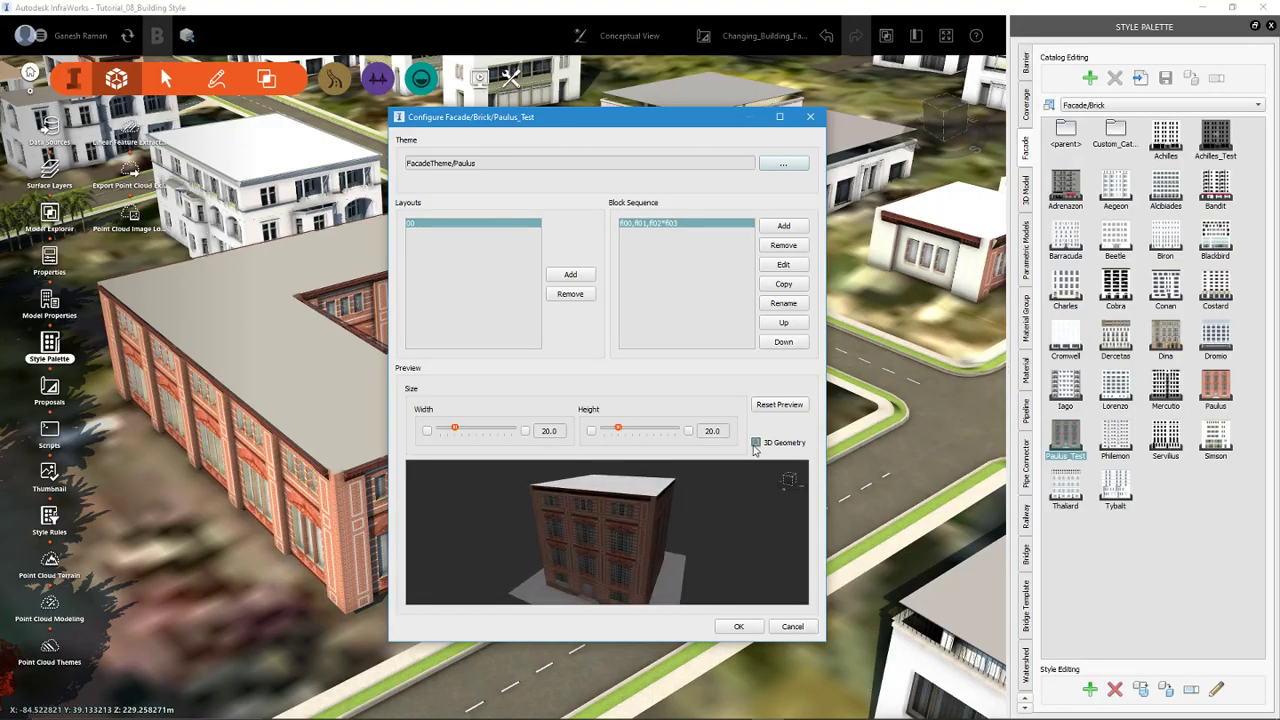
# Step: Examine the Paulus_Test facade details up close with 3D geometry on, and turn 3D geometry off for the preview
pyautogui.click(756, 443)
pyautogui.click(756, 443)
pyautogui.scroll(6, 624, 551)
pyautogui.scroll(6, 624, 551)
pyautogui.scroll(-8, 656, 539)
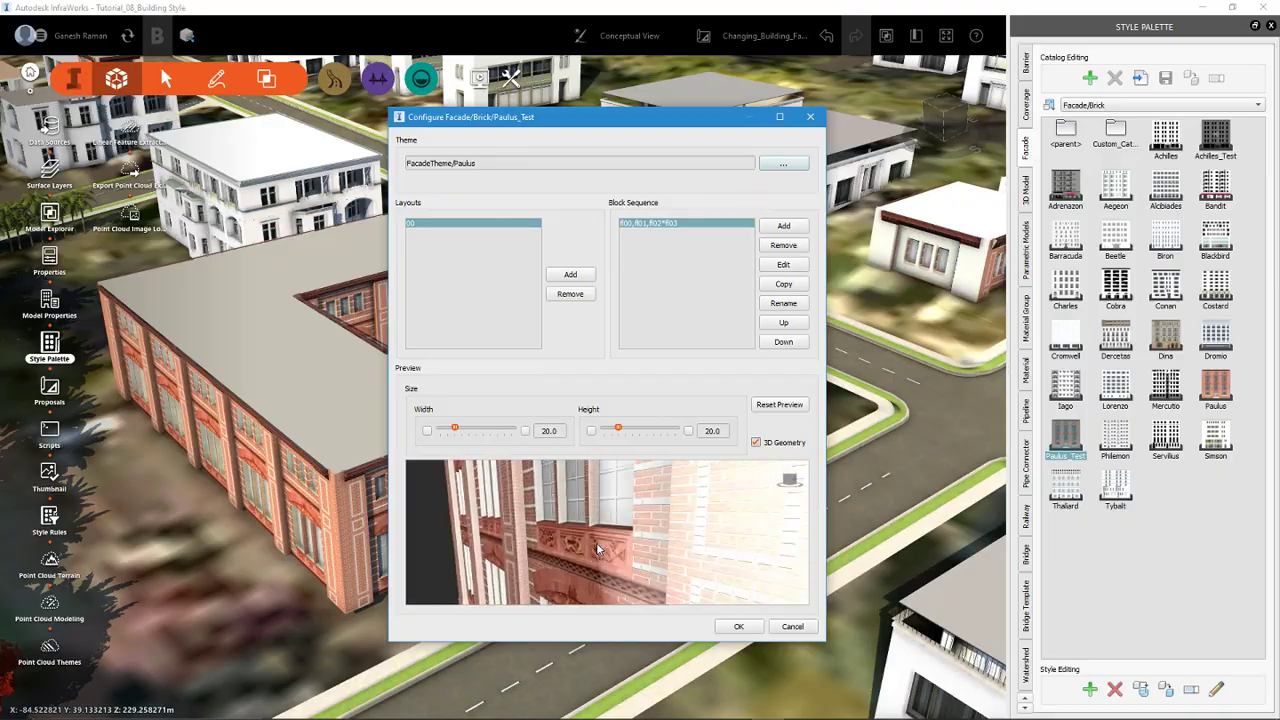
pyautogui.click(757, 443)
# Step: View the Paulus_Test building preview from above and from the front without 3D geometry
pyautogui.moveTo(623, 560); pyautogui.dragTo(677, 576)
pyautogui.scroll(-5, 672, 578)
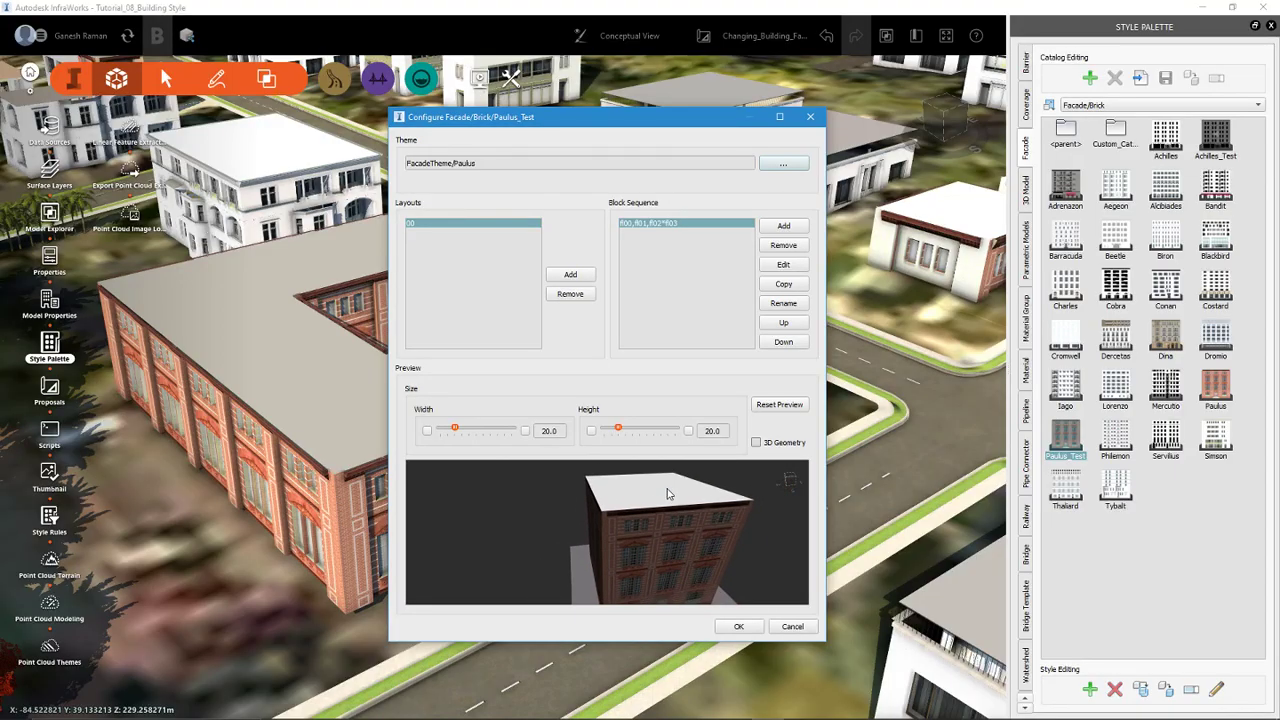
pyautogui.moveTo(668, 493); pyautogui.dragTo(677, 531)
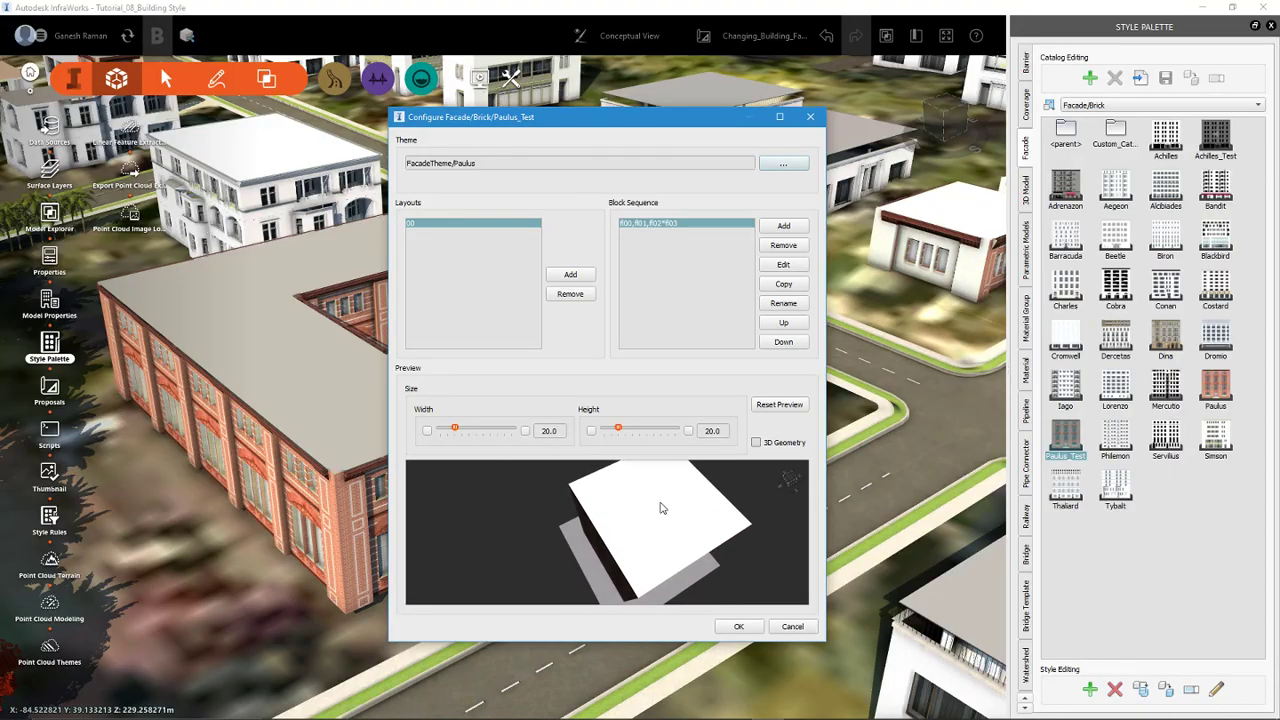
pyautogui.moveTo(671, 535); pyautogui.dragTo(659, 516)
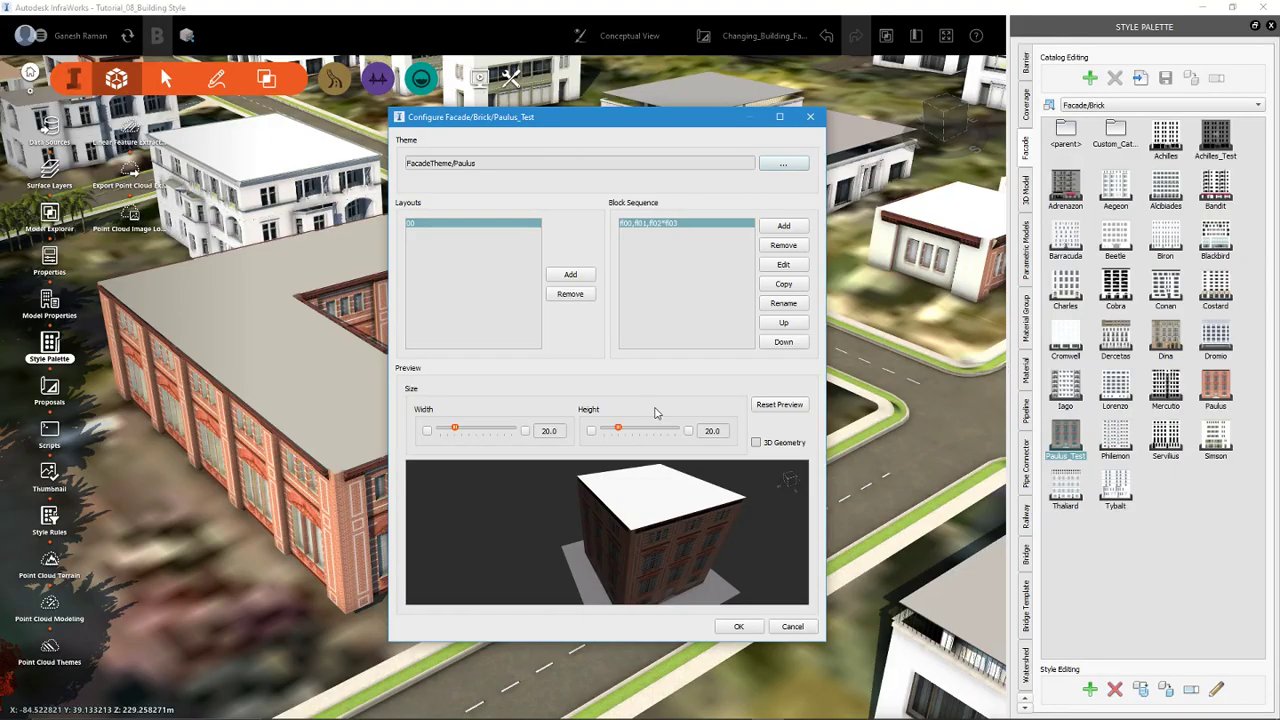
pyautogui.moveTo(669, 531); pyautogui.dragTo(730, 500)
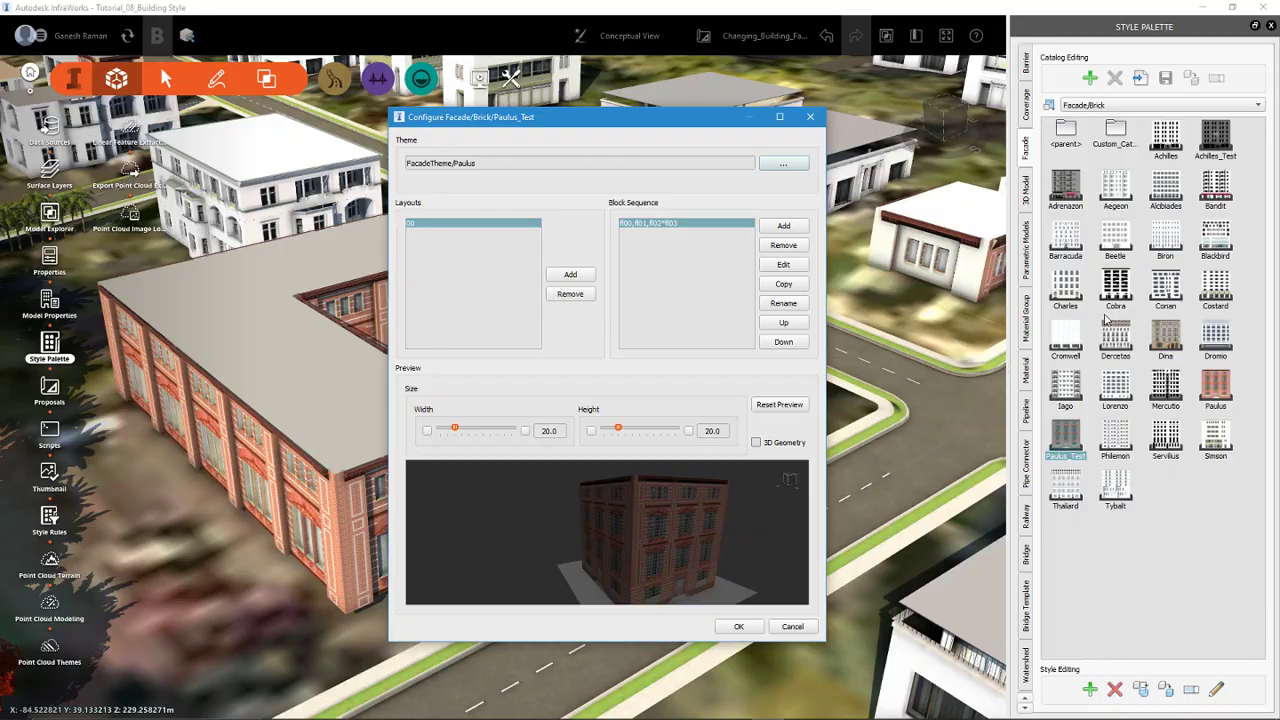
pyautogui.moveTo(700, 545); pyautogui.dragTo(671, 546)
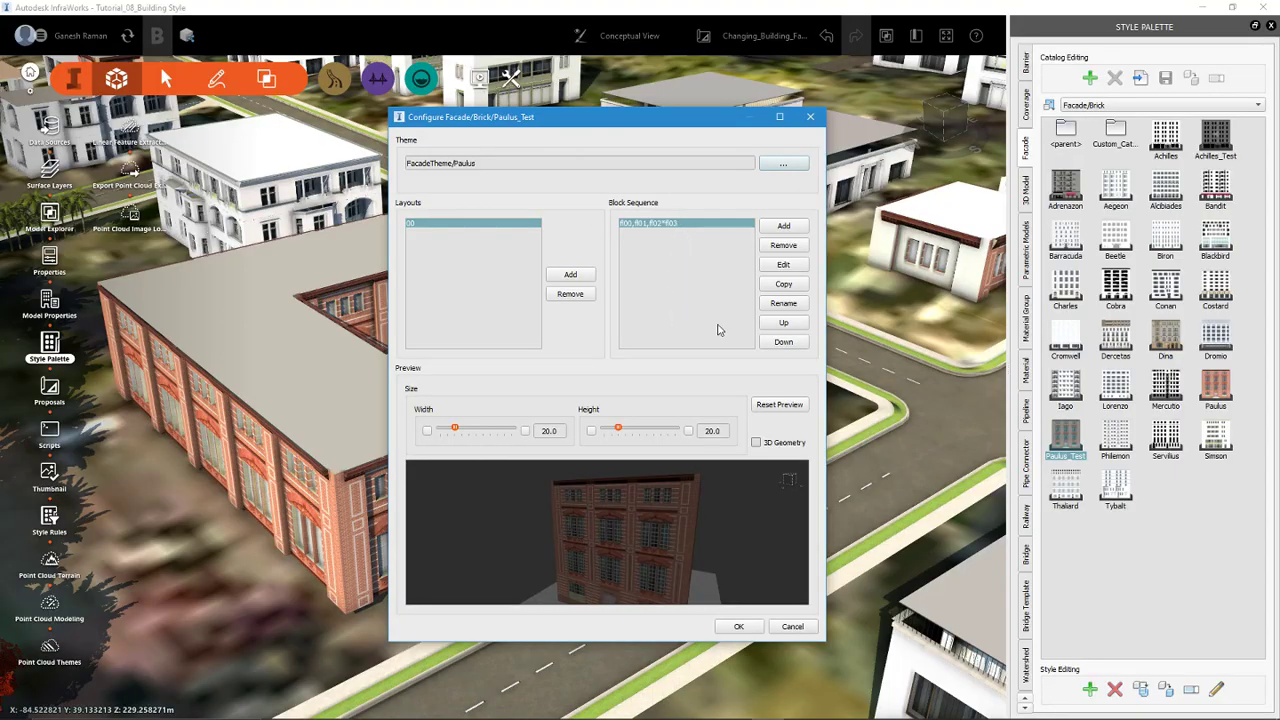
pyautogui.moveTo(1279, 225)
pyautogui.mouseDown()
pyautogui.moveTo(474, 159)
pyautogui.moveTo(439, 175)
pyautogui.moveTo(835, 205)
pyautogui.moveTo(1279, 215)
pyautogui.mouseUp()
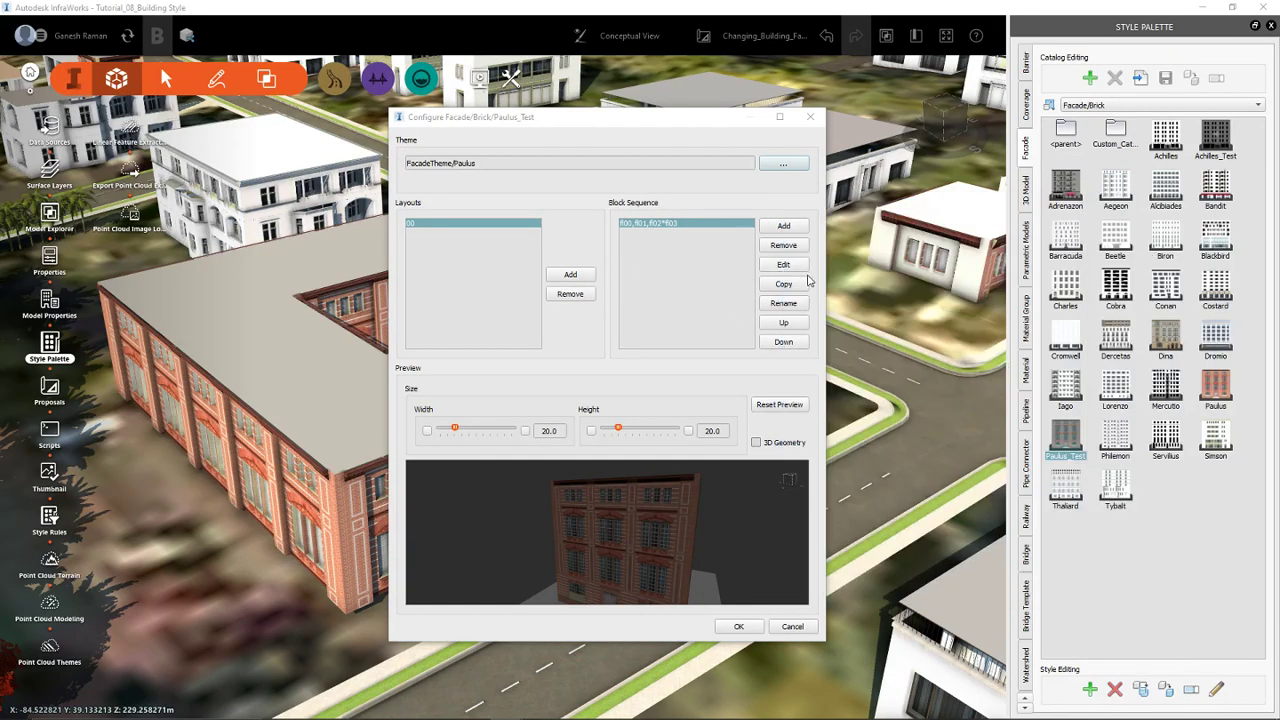
# Step: Open the fl00,fl01,fl02*fl03 block sequence to look over its floor arrangement, and close the editor without changes
pyautogui.click(682, 226)
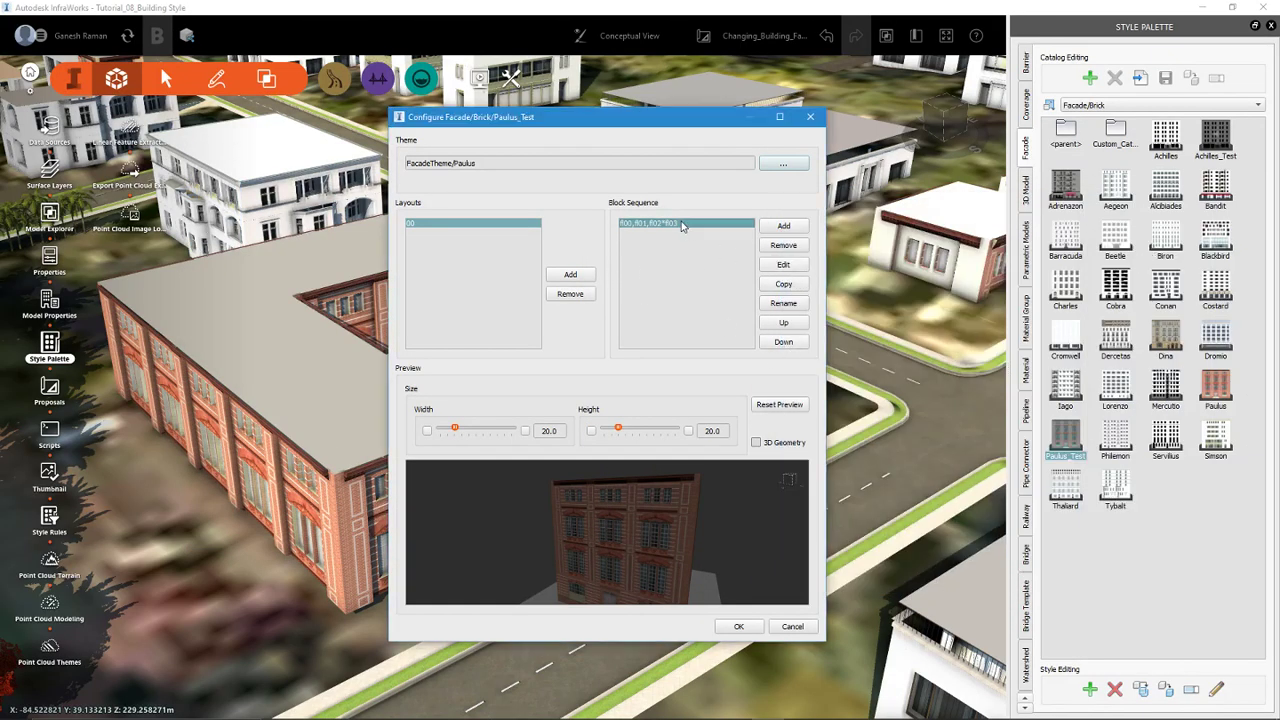
pyautogui.click(784, 264)
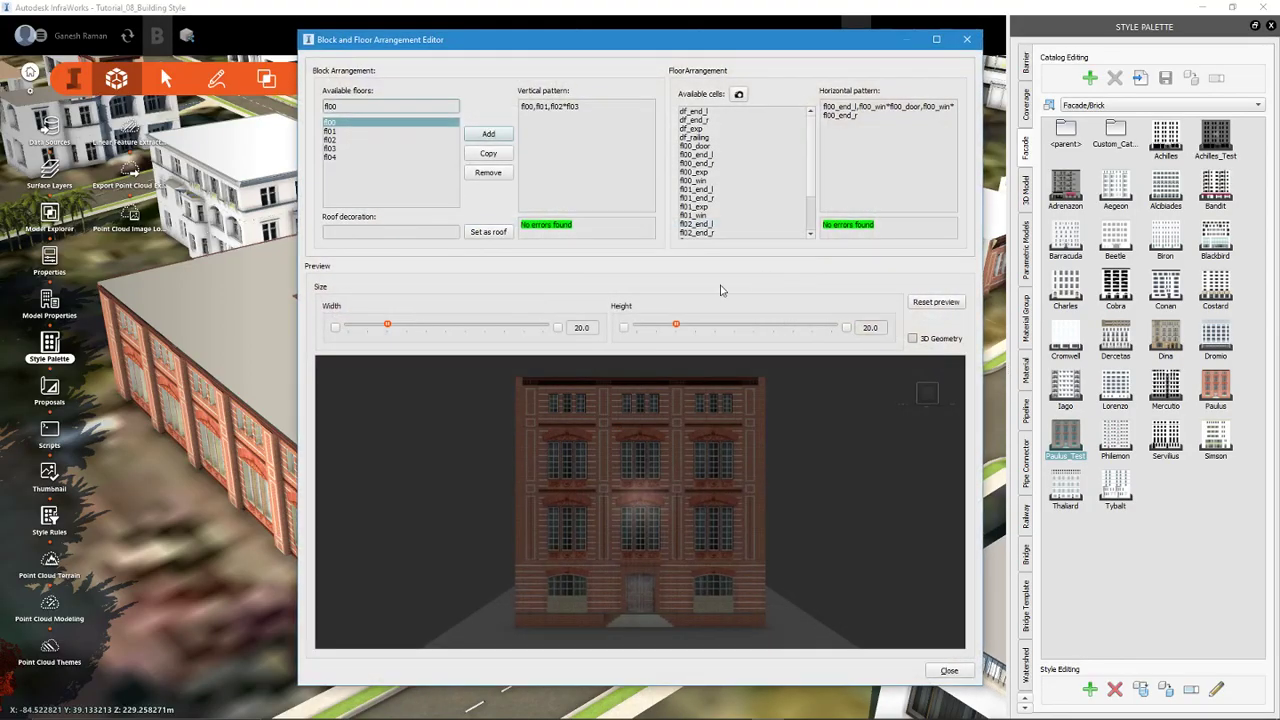
pyautogui.moveTo(613, 47); pyautogui.dragTo(673, 345)
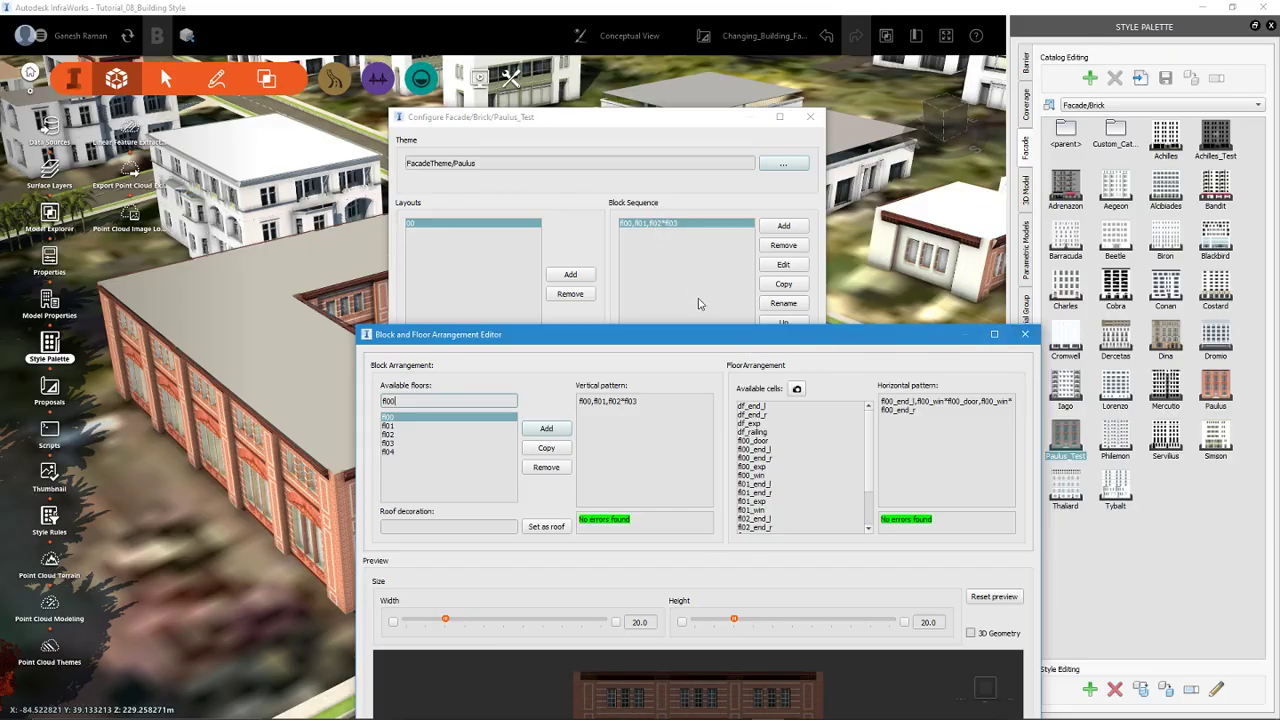
pyautogui.moveTo(704, 340); pyautogui.dragTo(583, 88)
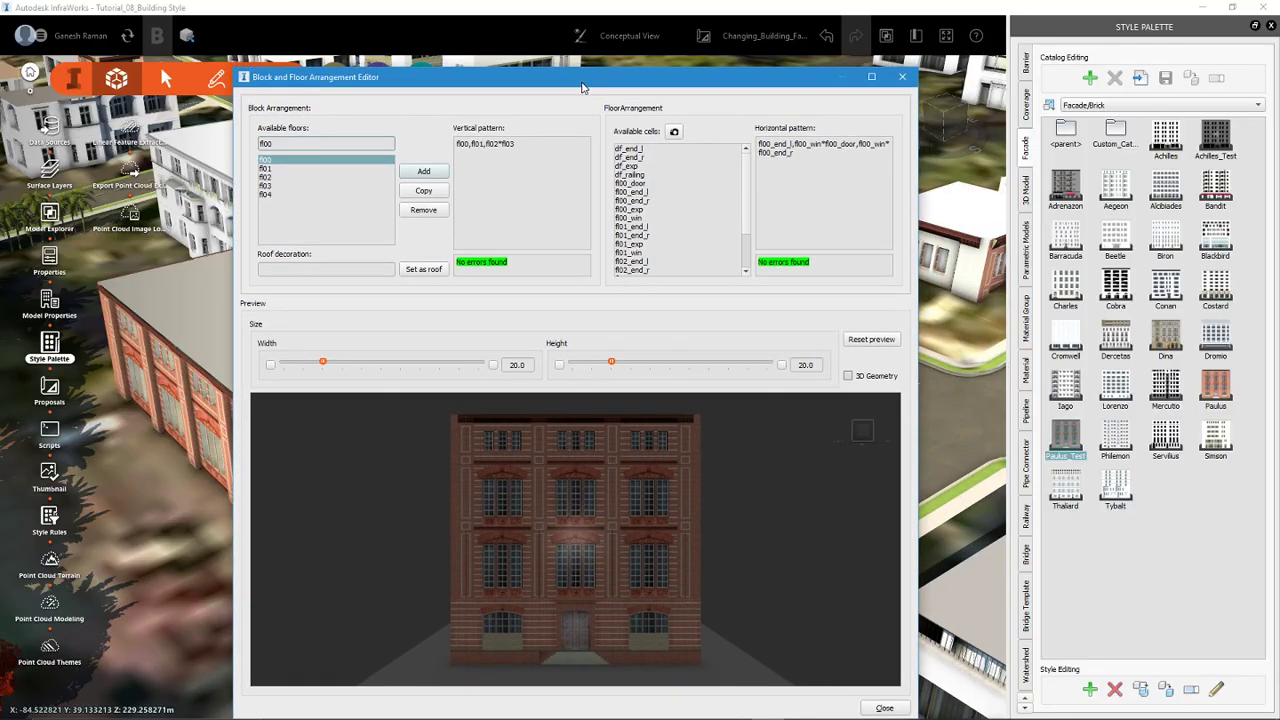
pyautogui.click(900, 79)
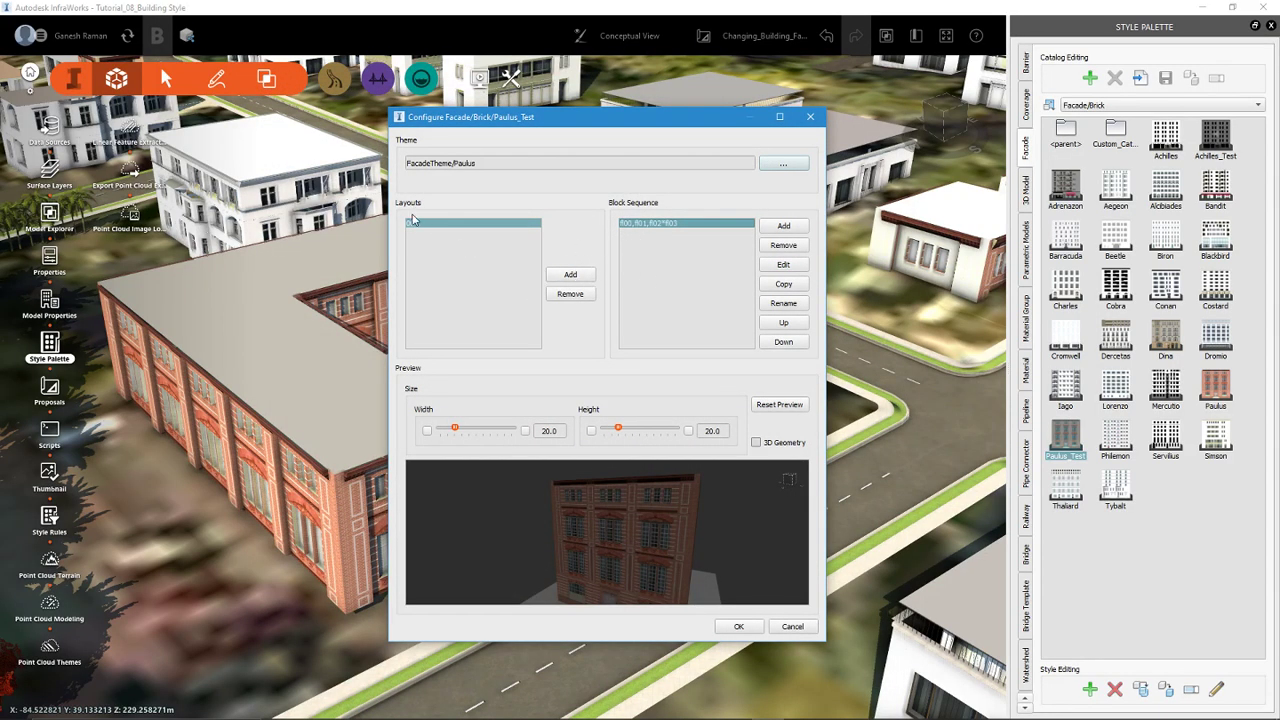
# Step: Orbit the style preview to a front view and compare it with the block sequence's floor and cell arrangement
pyautogui.moveTo(610, 481); pyautogui.dragTo(561, 520)
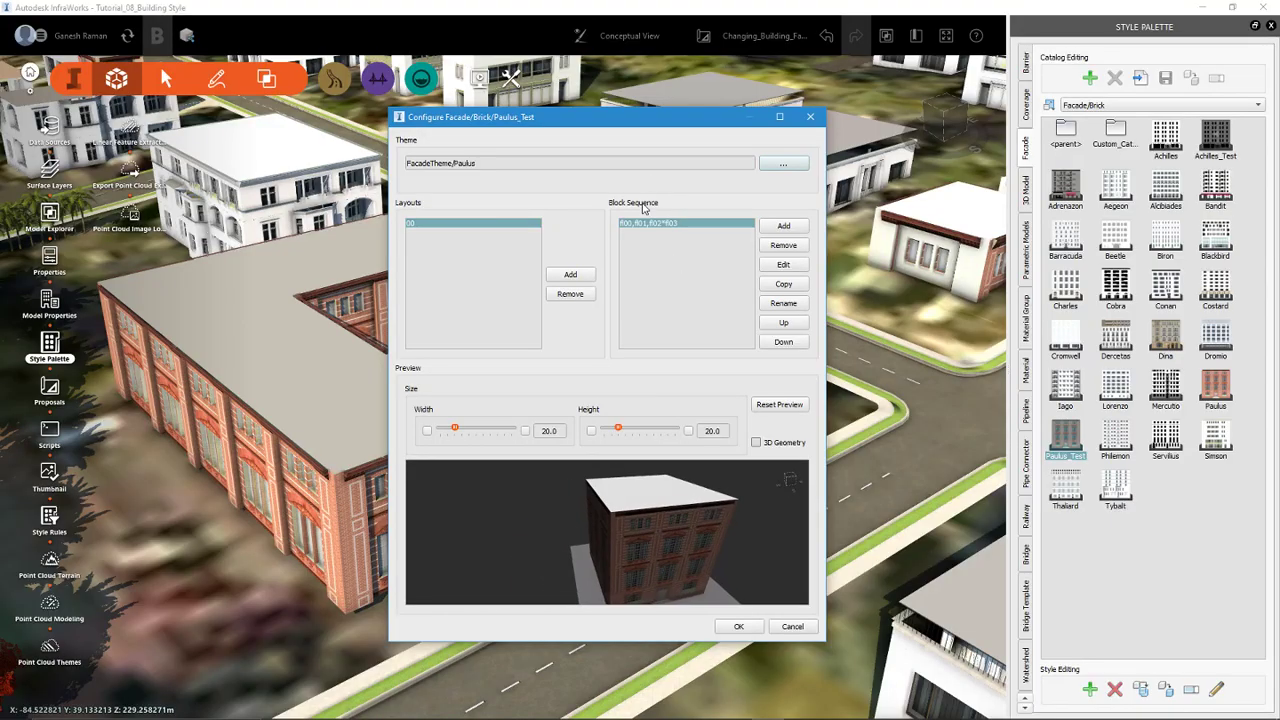
pyautogui.moveTo(720, 495); pyautogui.dragTo(662, 556)
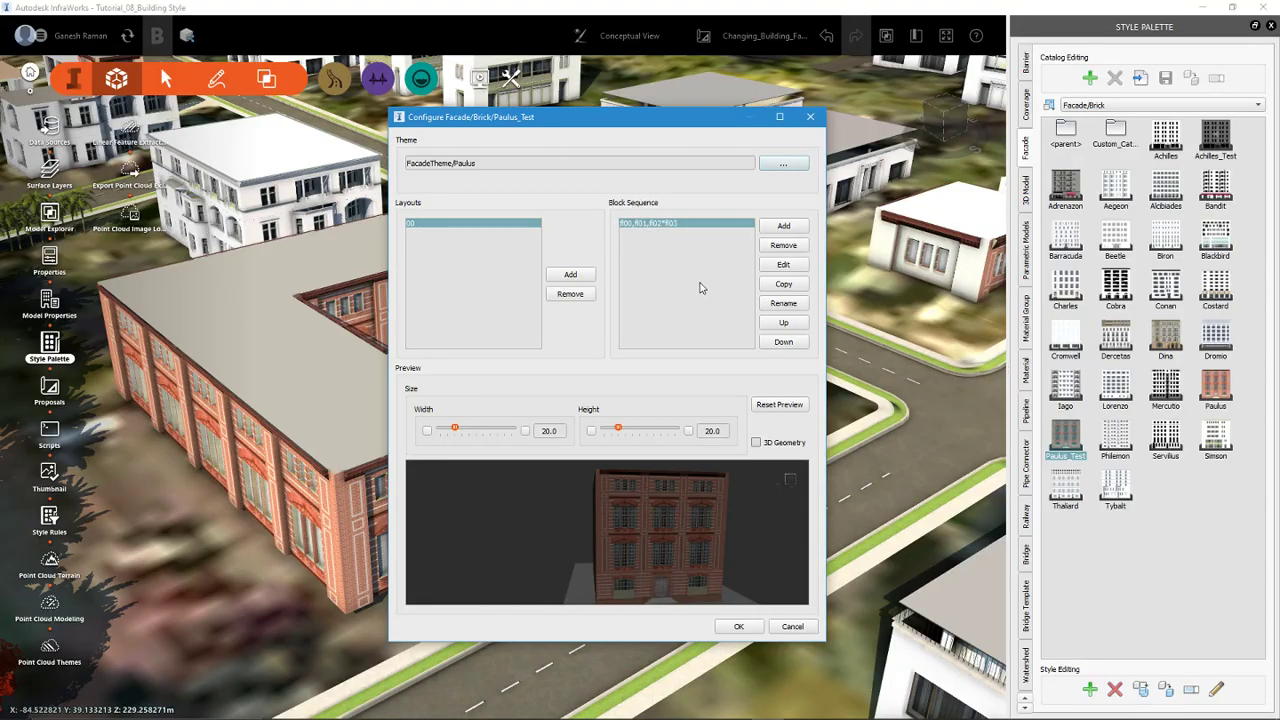
pyautogui.click(784, 265)
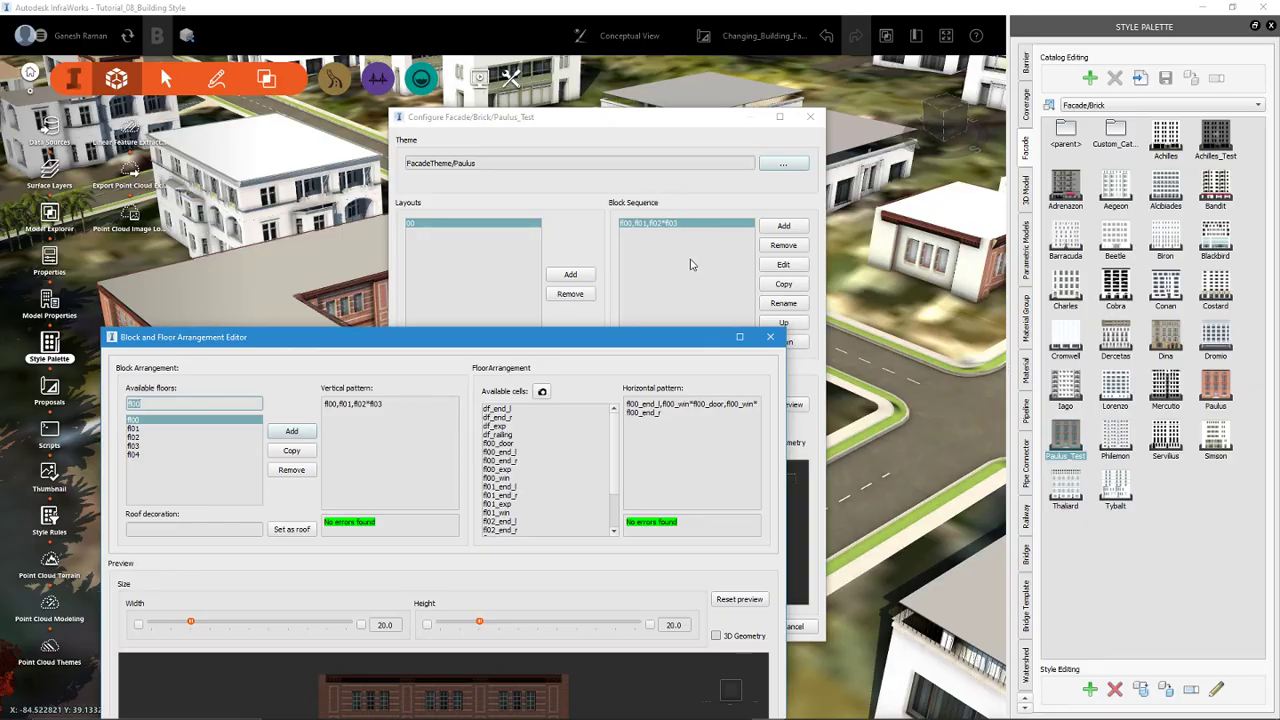
pyautogui.moveTo(525, 338); pyautogui.dragTo(611, 75)
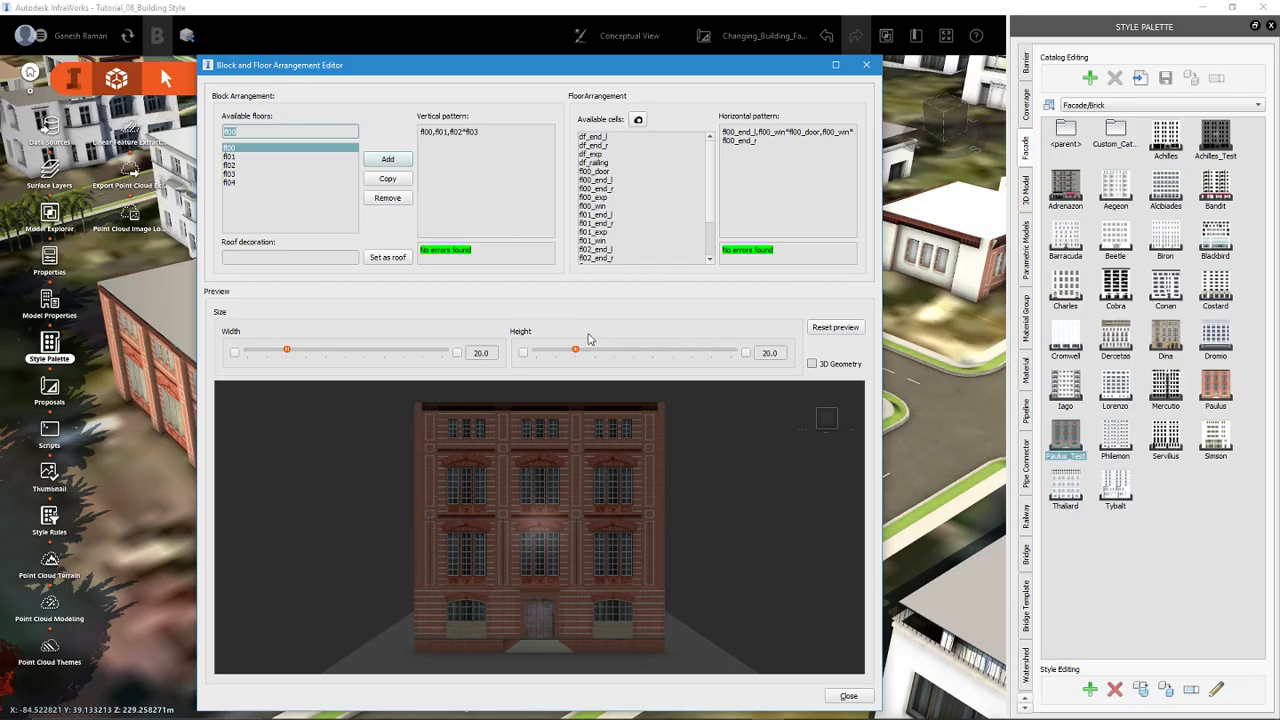
pyautogui.click(866, 65)
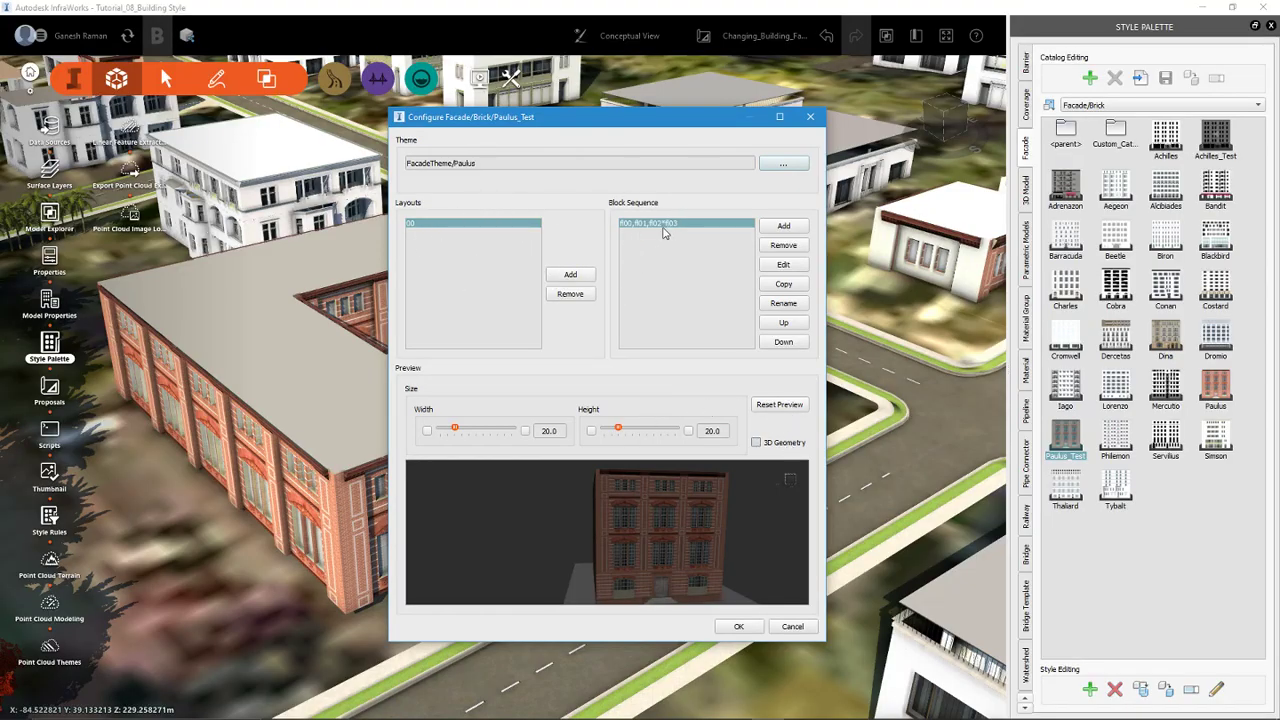
# Step: Reopen the fl00,fl01,fl02*fl03 block sequence for editing and place its editor so the patterns and the facade preview can both be seen
pyautogui.click(795, 268)
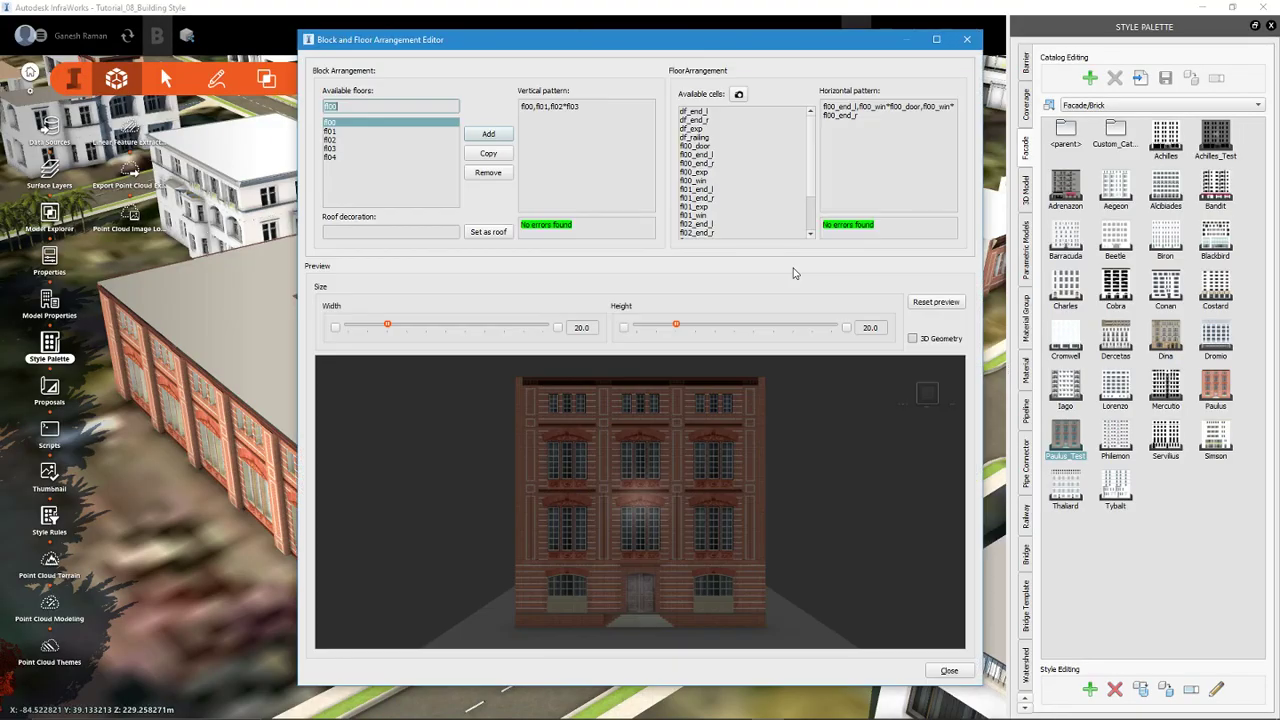
pyautogui.moveTo(545, 51); pyautogui.dragTo(519, 376)
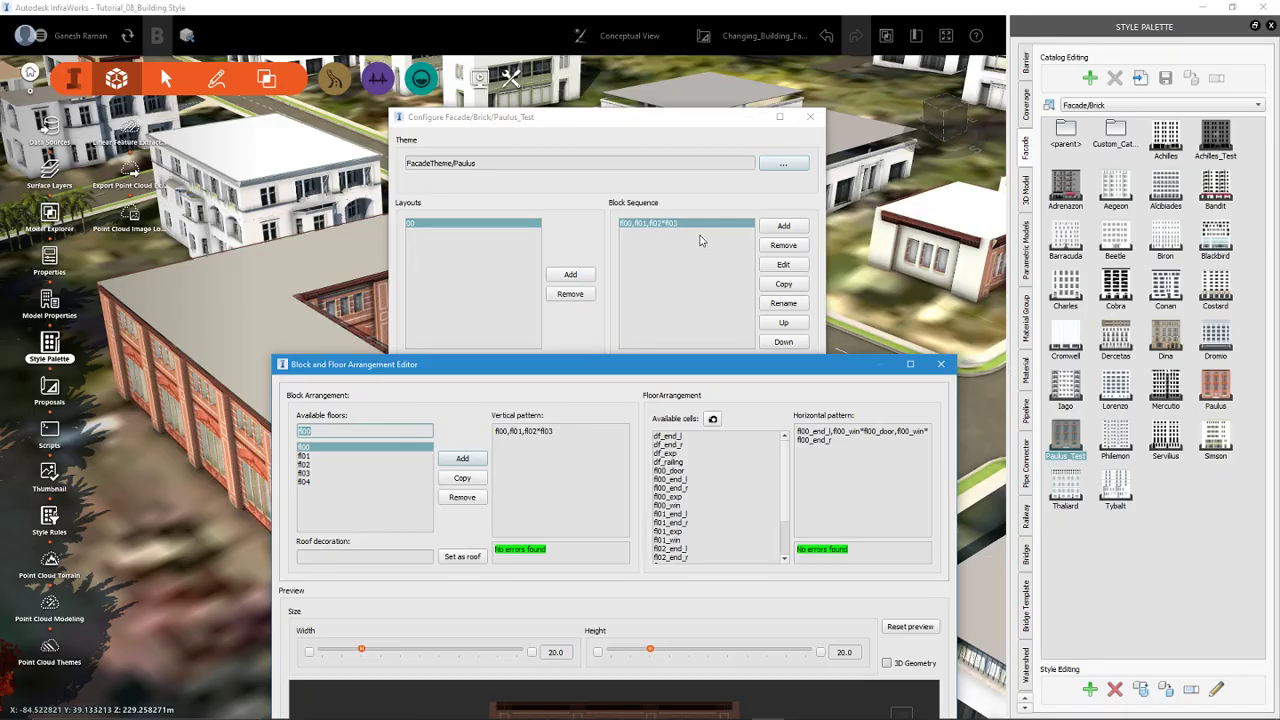
pyautogui.moveTo(600, 366); pyautogui.dragTo(592, 217)
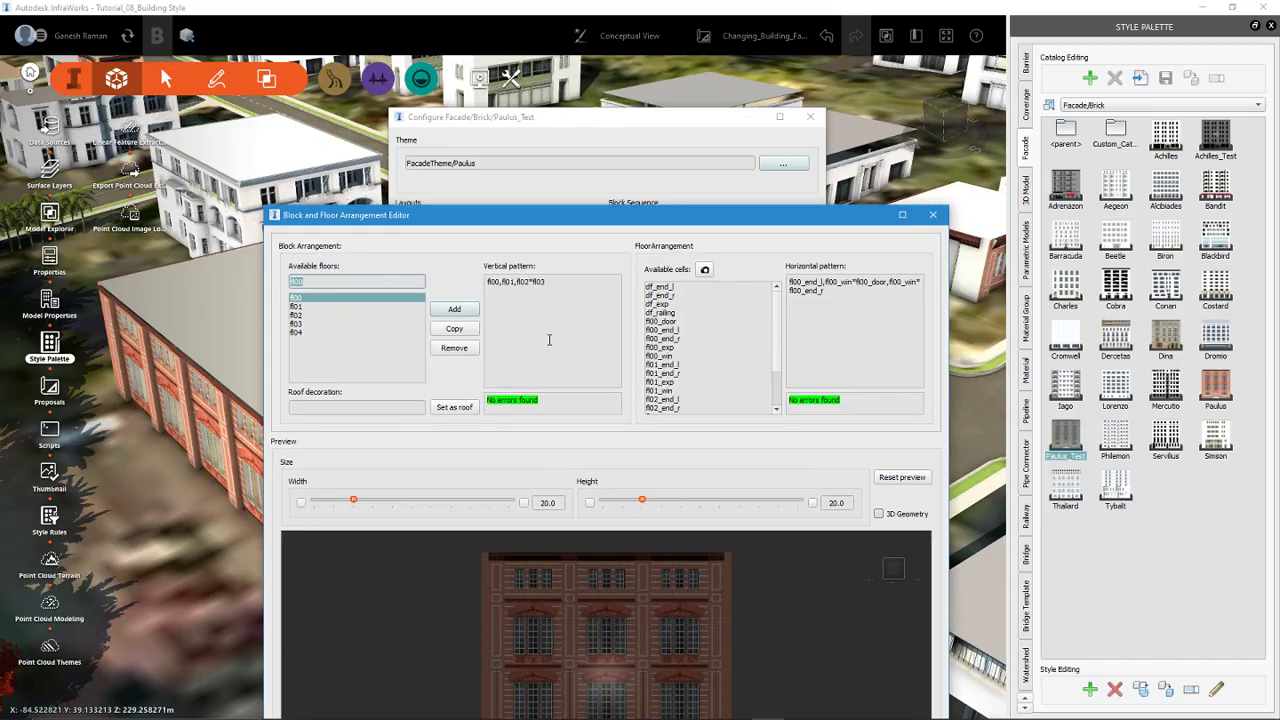
pyautogui.moveTo(580, 219); pyautogui.dragTo(515, 87)
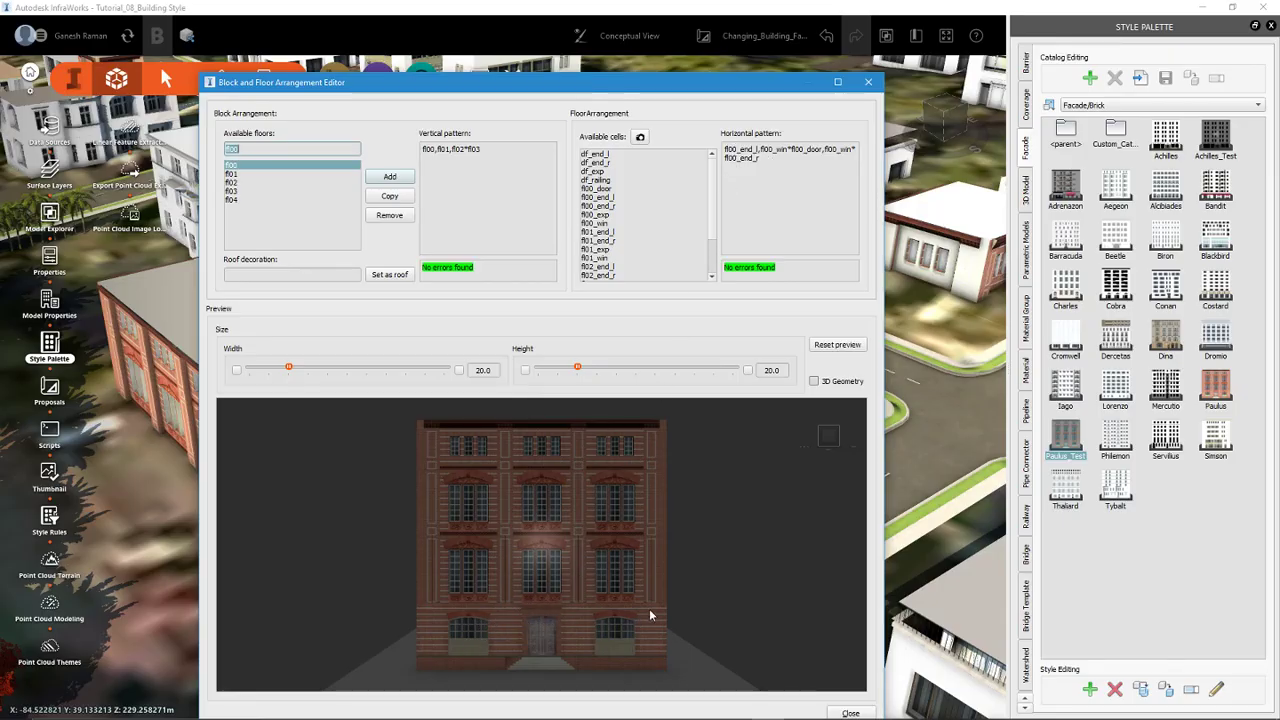
# Step: Examine the ground floor's windows and door in the block preview, with and without 3D geometry
pyautogui.moveTo(483, 635); pyautogui.dragTo(523, 642)
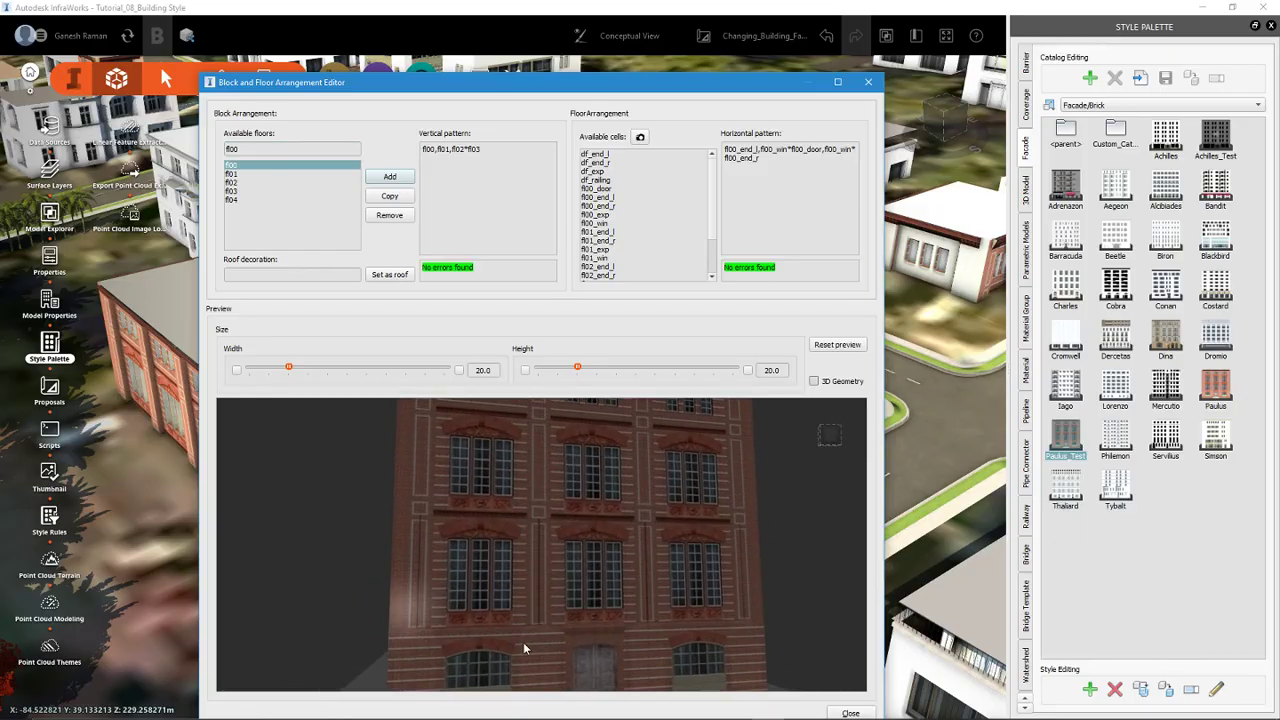
pyautogui.scroll(2, 734, 512)
pyautogui.moveTo(684, 546); pyautogui.dragTo(646, 567)
pyautogui.scroll(-3, 681, 492)
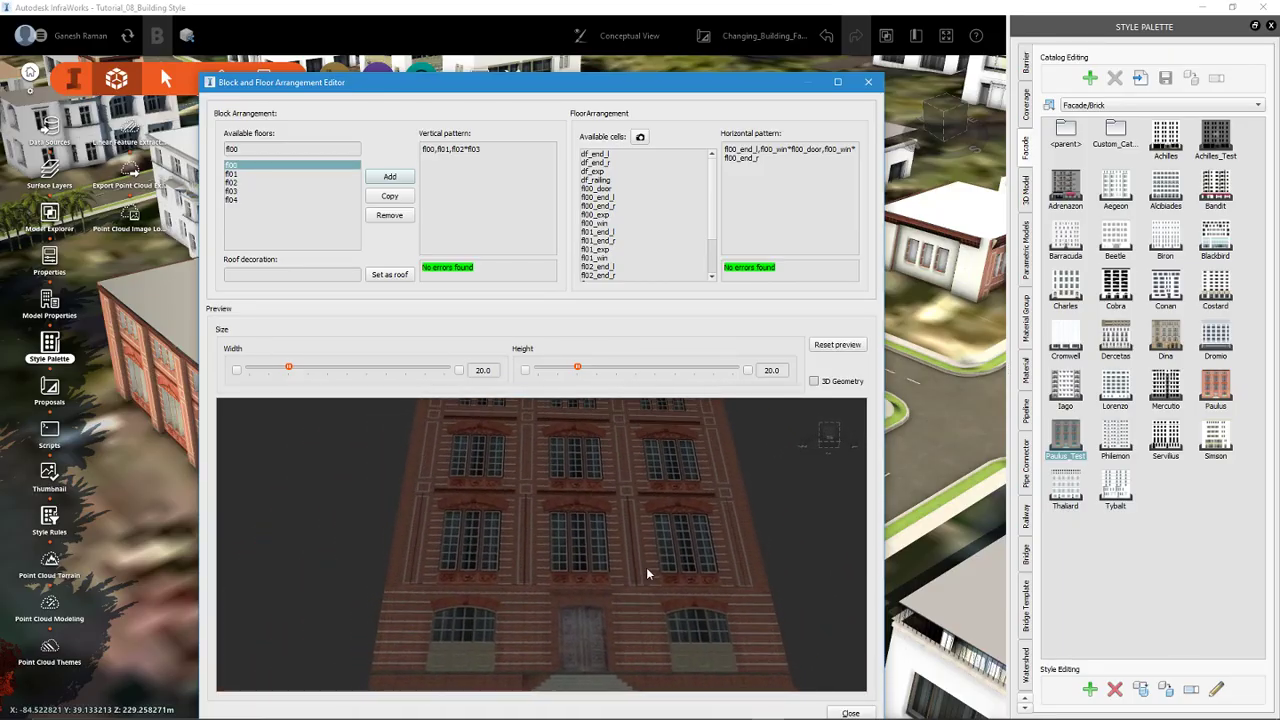
pyautogui.click(814, 381)
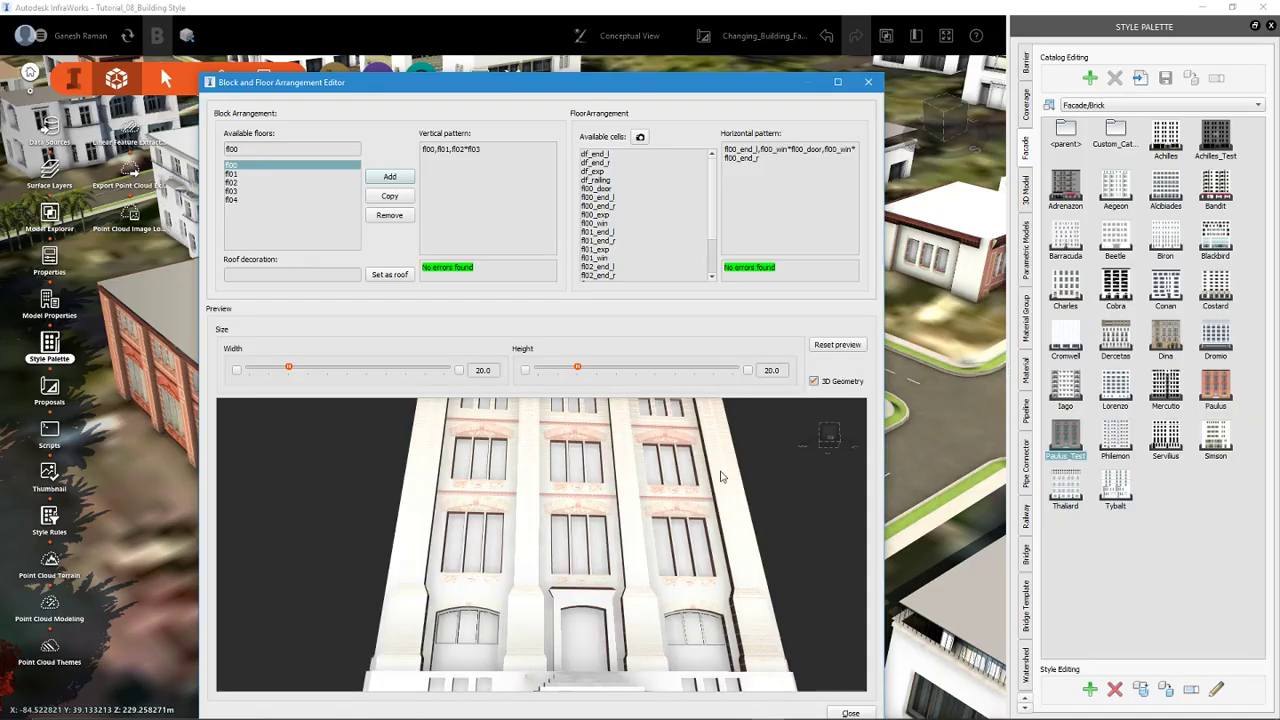
pyautogui.click(814, 381)
pyautogui.moveTo(601, 578); pyautogui.dragTo(589, 570)
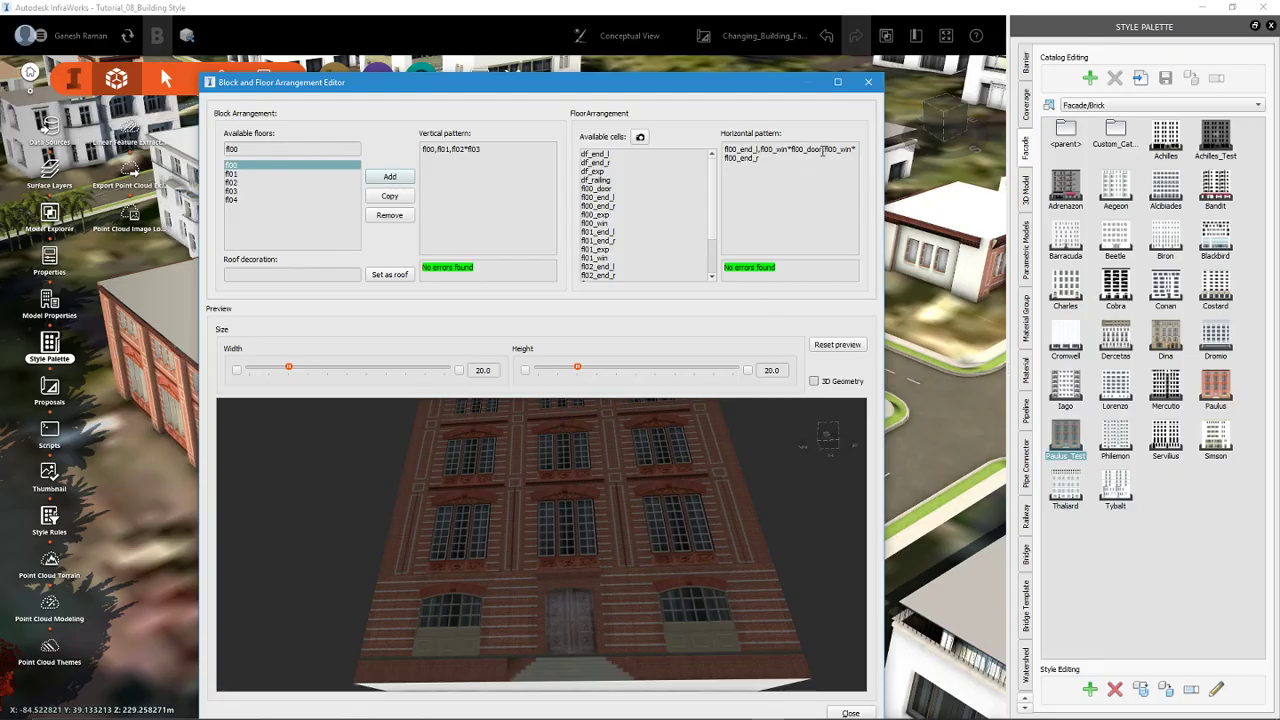
# Step: Check the door portion of floor fl00's horizontal pattern and display the horizontal pattern of floor fl01
pyautogui.moveTo(822, 149); pyautogui.dragTo(792, 150)
pyautogui.click(802, 190)
pyautogui.moveTo(684, 541); pyautogui.dragTo(677, 566)
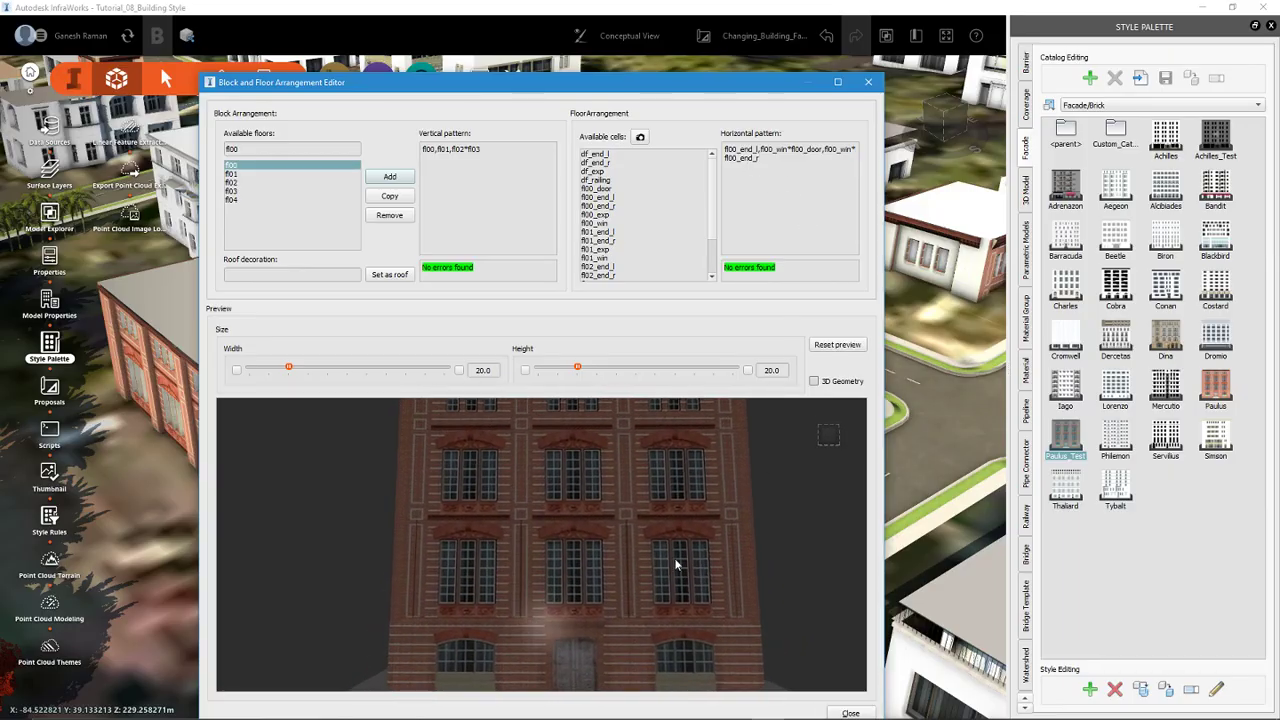
pyautogui.click(238, 174)
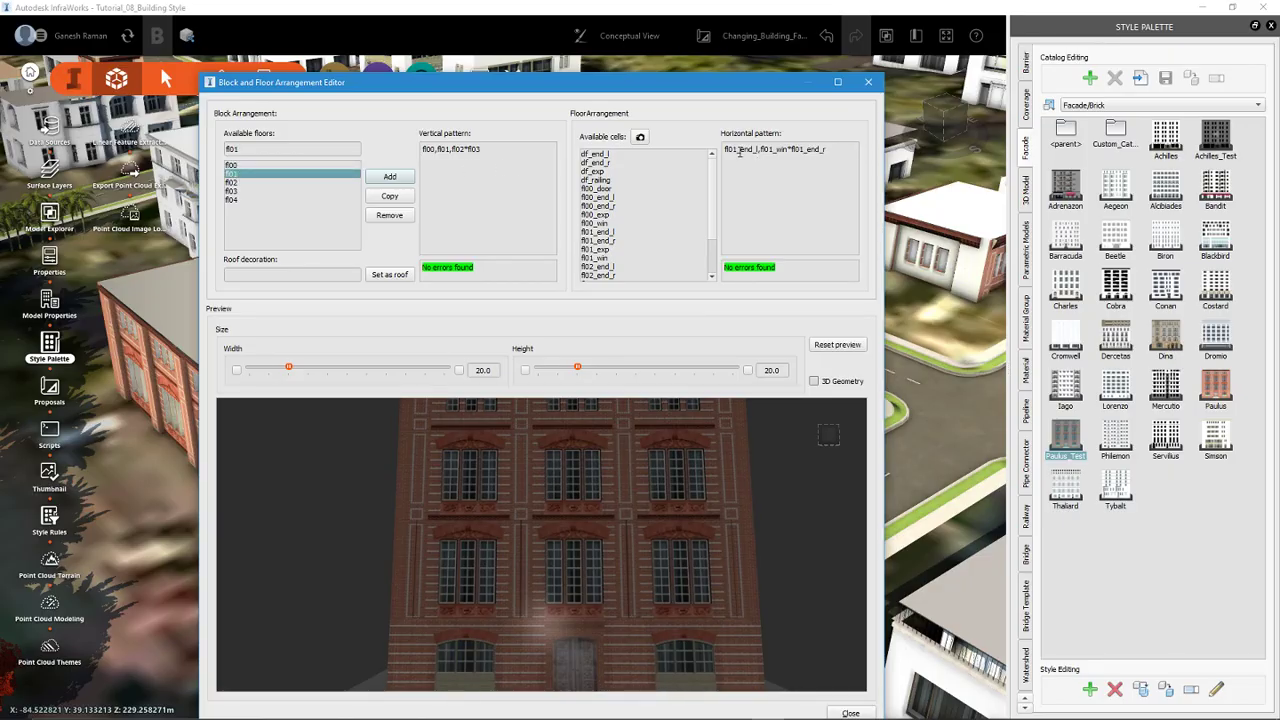
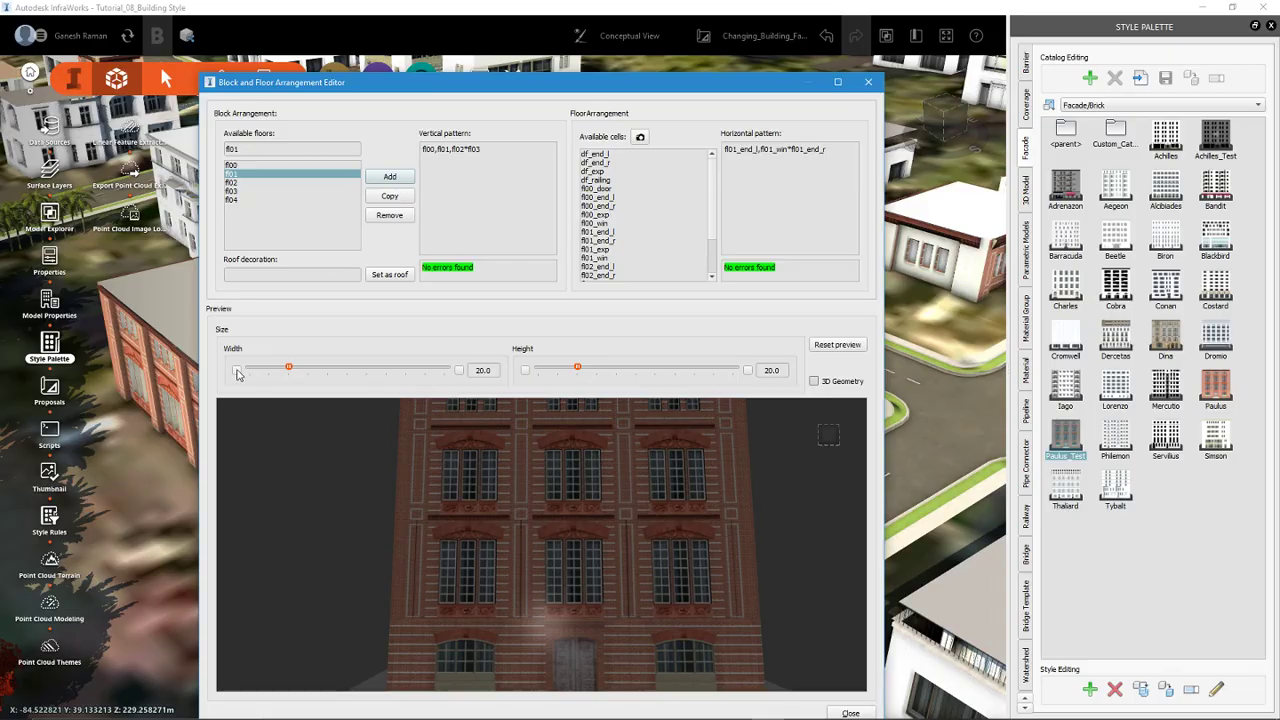
# Step: Test how the facade cells repeat at preview widths from 3.5 up to 15.0, and switch back to floor fl00
pyautogui.moveTo(289, 371); pyautogui.dragTo(256, 379)
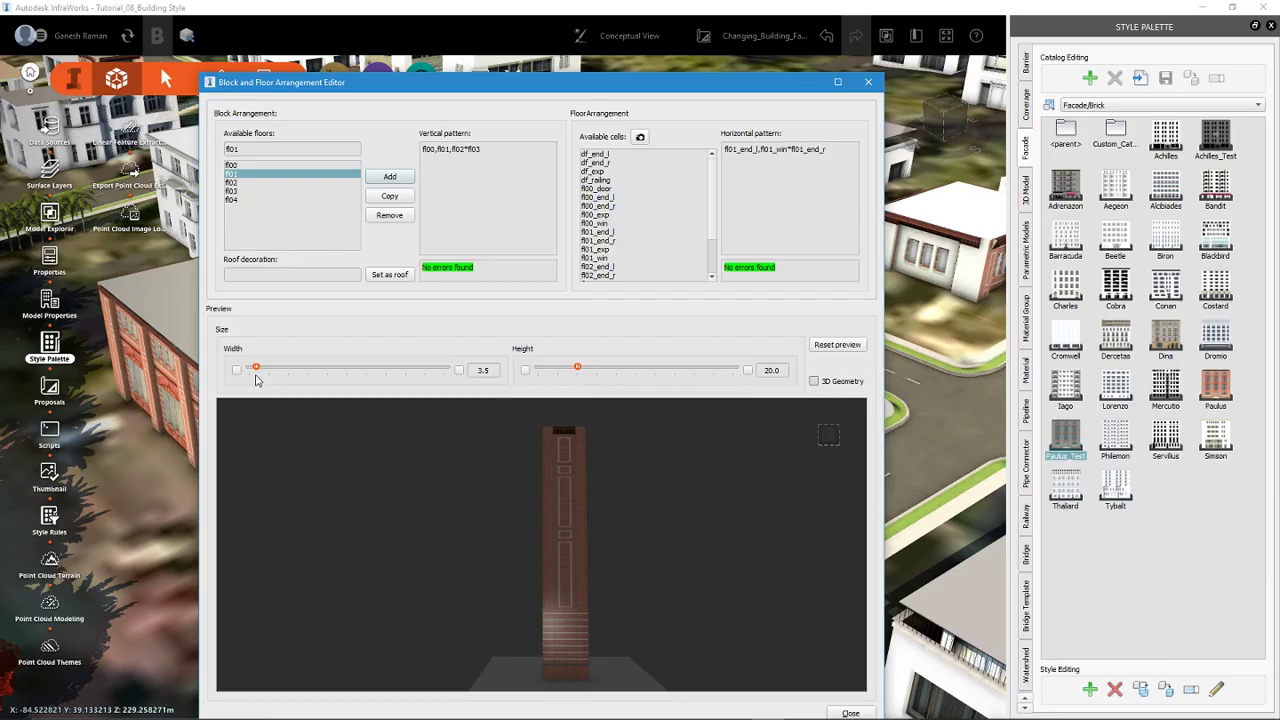
pyautogui.moveTo(256, 378)
pyautogui.mouseDown()
pyautogui.moveTo(238, 381)
pyautogui.moveTo(275, 380)
pyautogui.mouseUp()
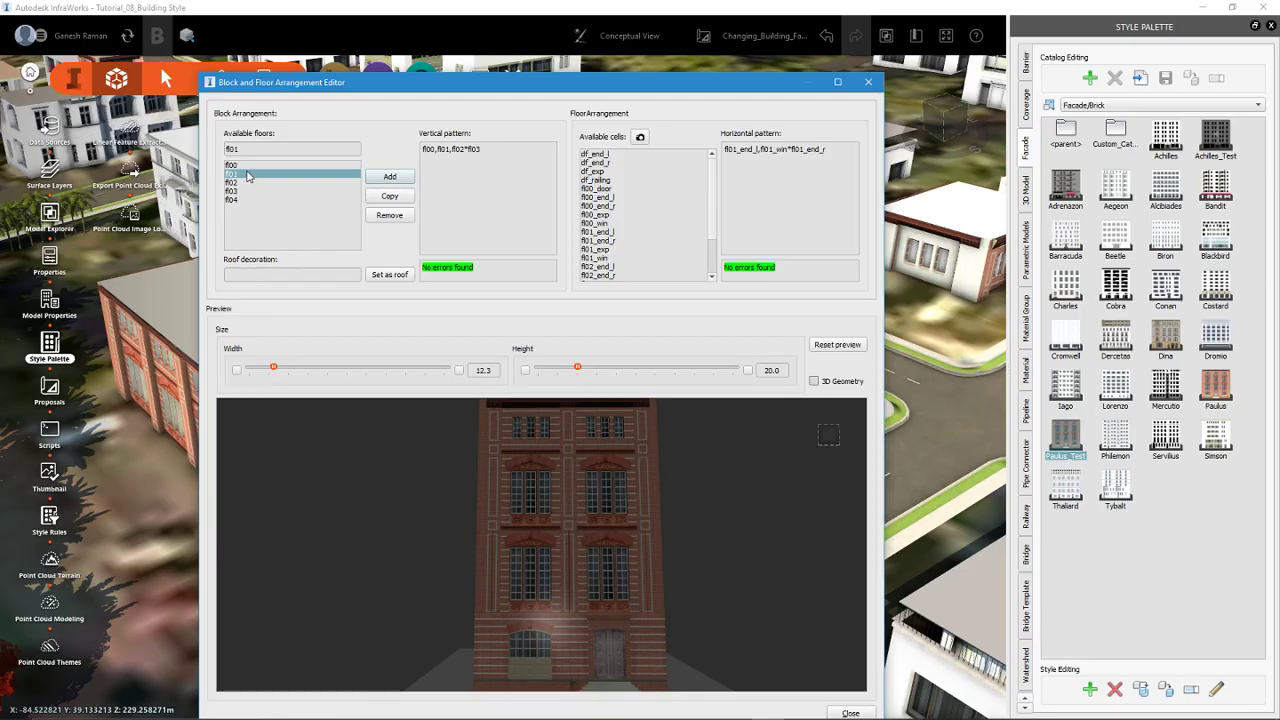
pyautogui.click(245, 166)
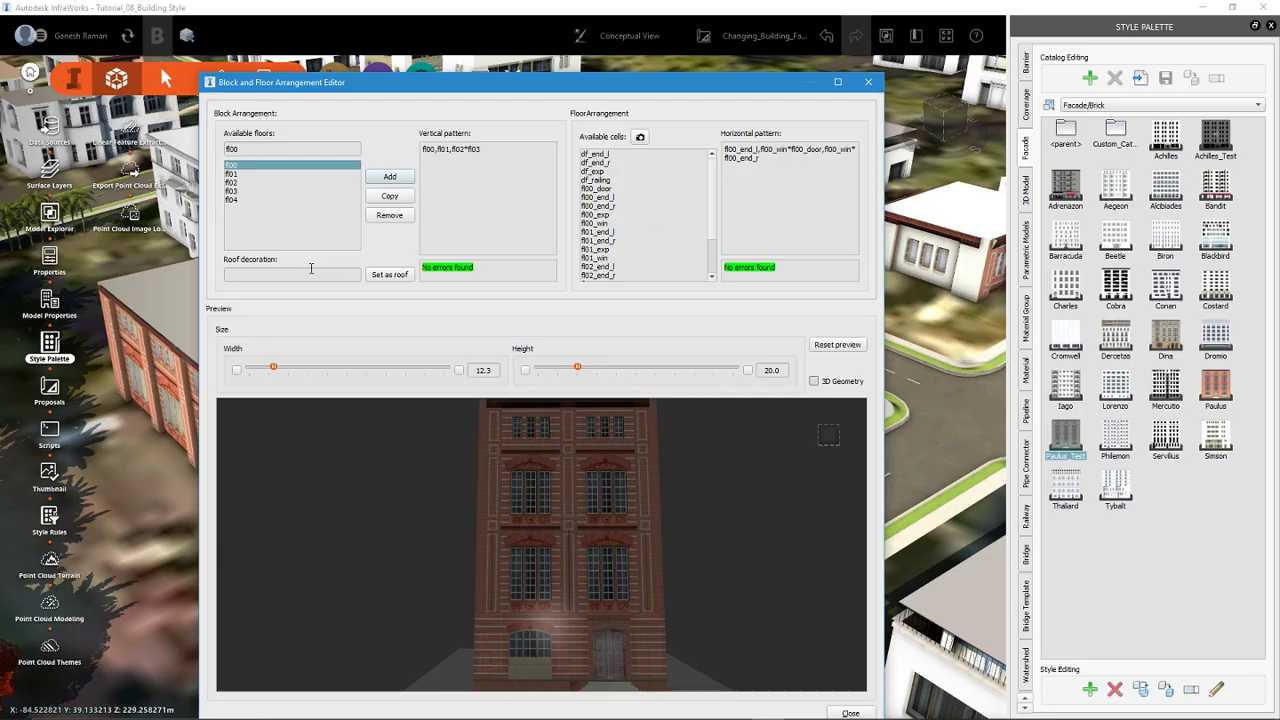
pyautogui.moveTo(275, 369); pyautogui.dragTo(265, 369)
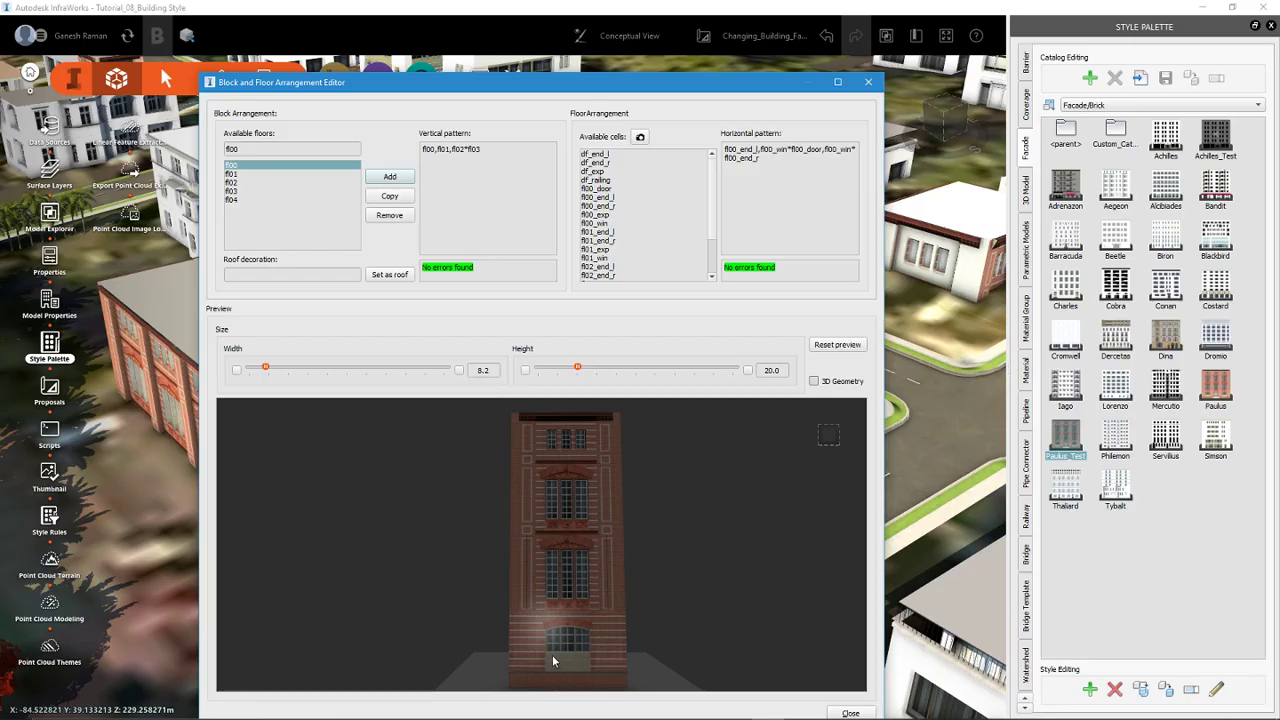
pyautogui.click(271, 369)
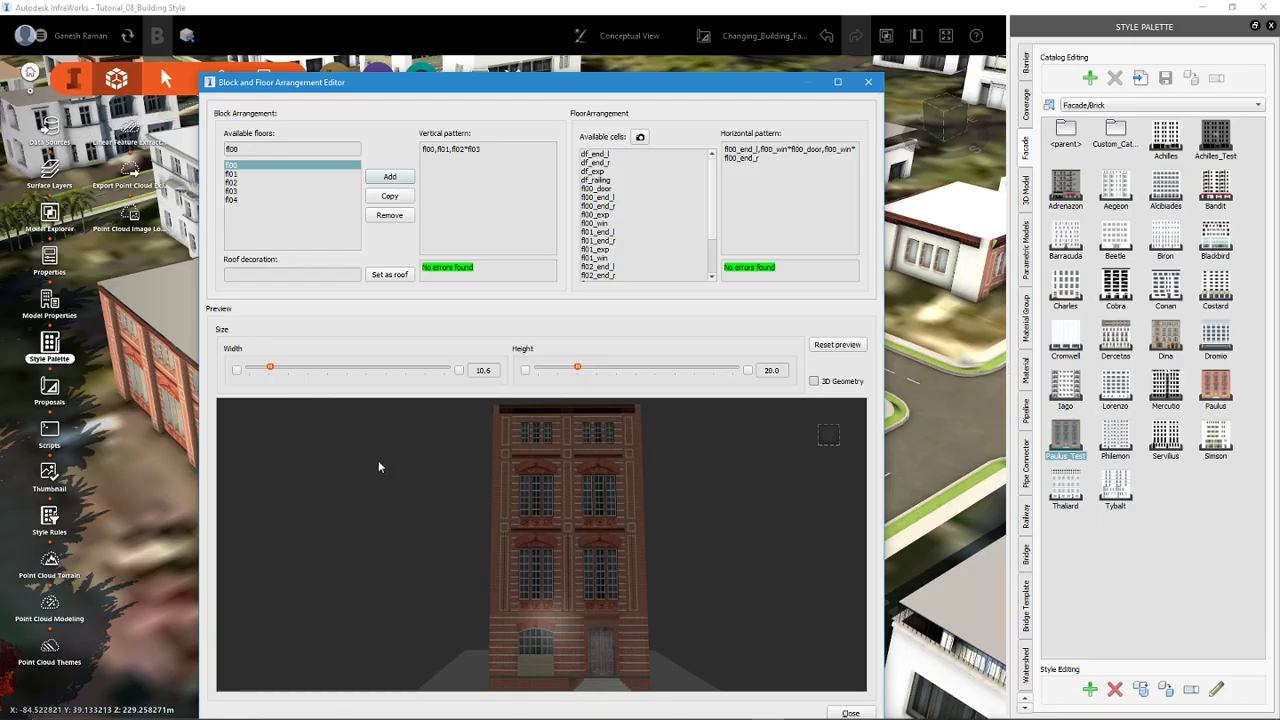
pyautogui.moveTo(270, 370); pyautogui.dragTo(280, 373)
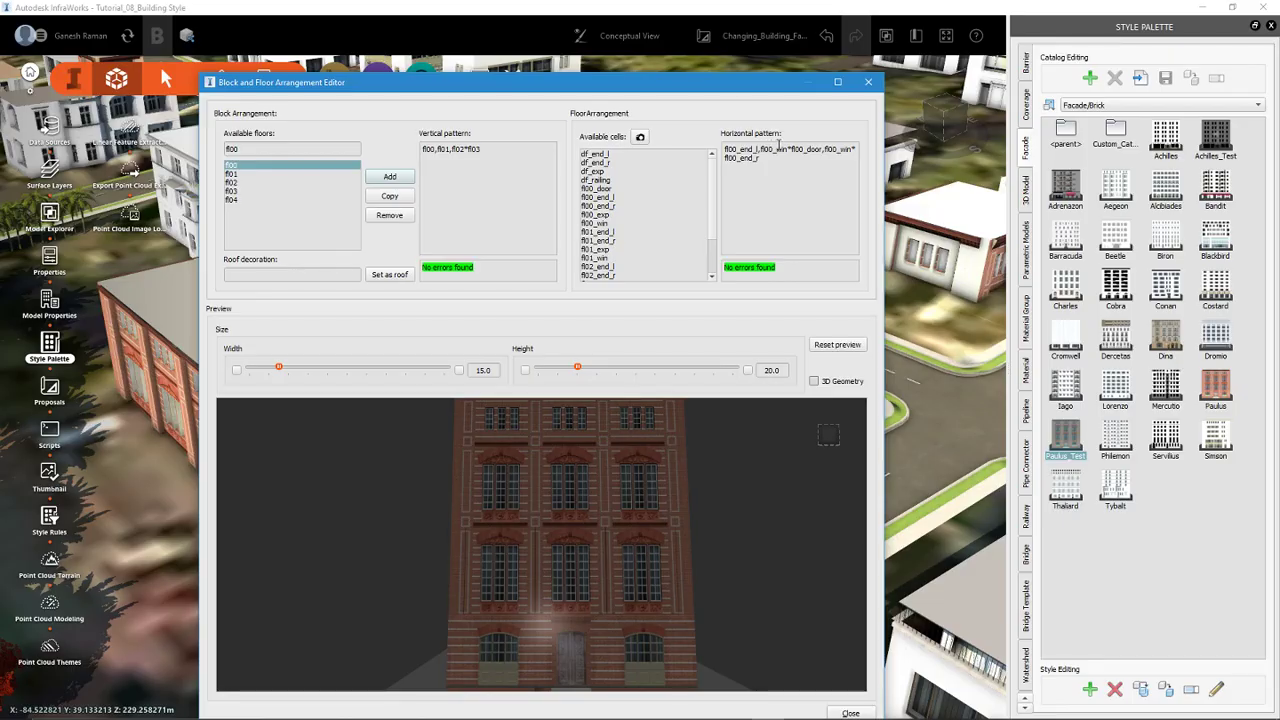
# Step: Check the repeating fl00_win* entry before the door in floor fl00's horizontal pattern against the preview
pyautogui.moveTo(787, 149); pyautogui.dragTo(773, 151)
pyautogui.click(788, 150)
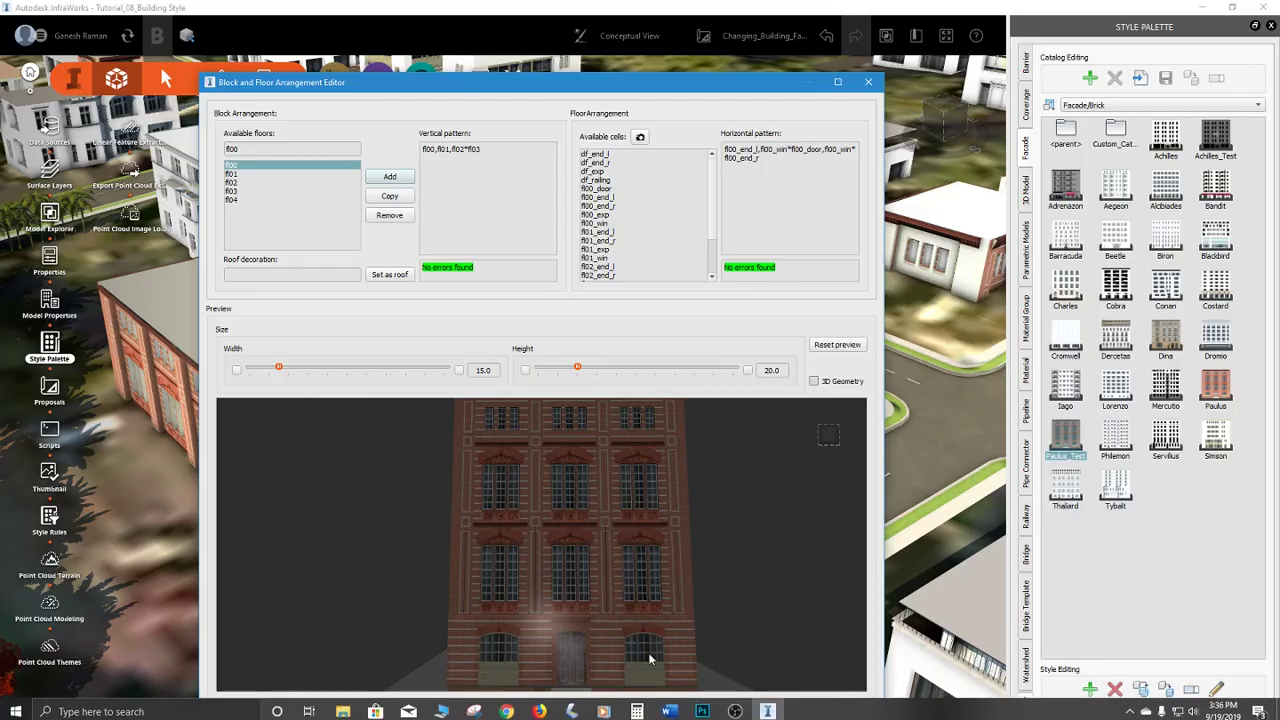
# Step: Test how floor fl00's windows repeat around the door at preview widths 23.1 and 29.2, viewing the whole facade
pyautogui.moveTo(279, 368); pyautogui.dragTo(295, 370)
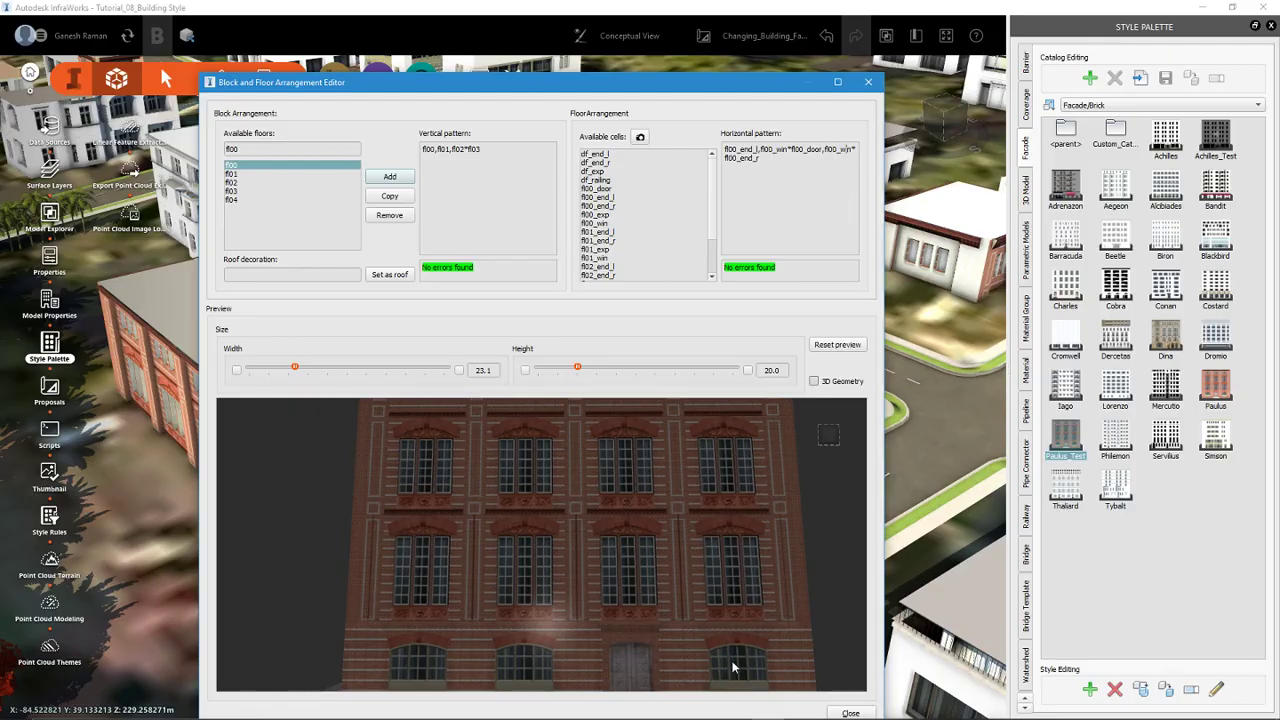
pyautogui.moveTo(484, 536); pyautogui.dragTo(474, 512)
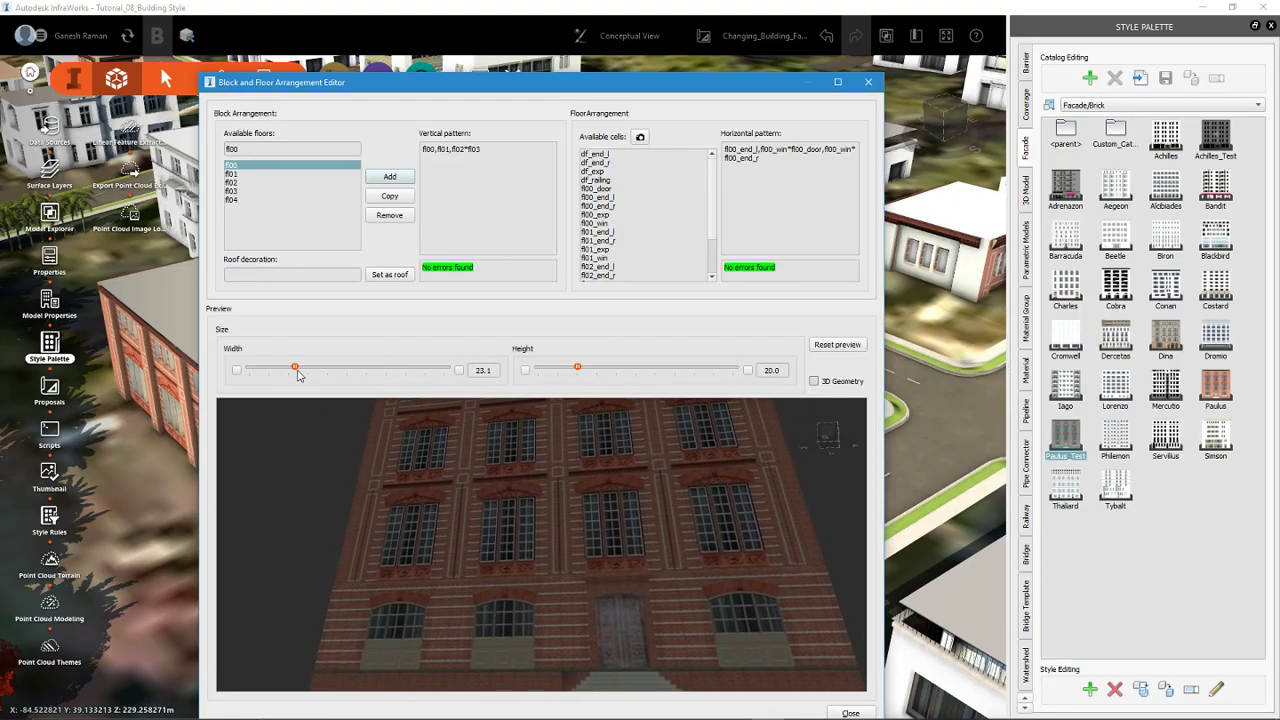
pyautogui.moveTo(296, 371); pyautogui.dragTo(307, 371)
pyautogui.moveTo(474, 532); pyautogui.dragTo(423, 563)
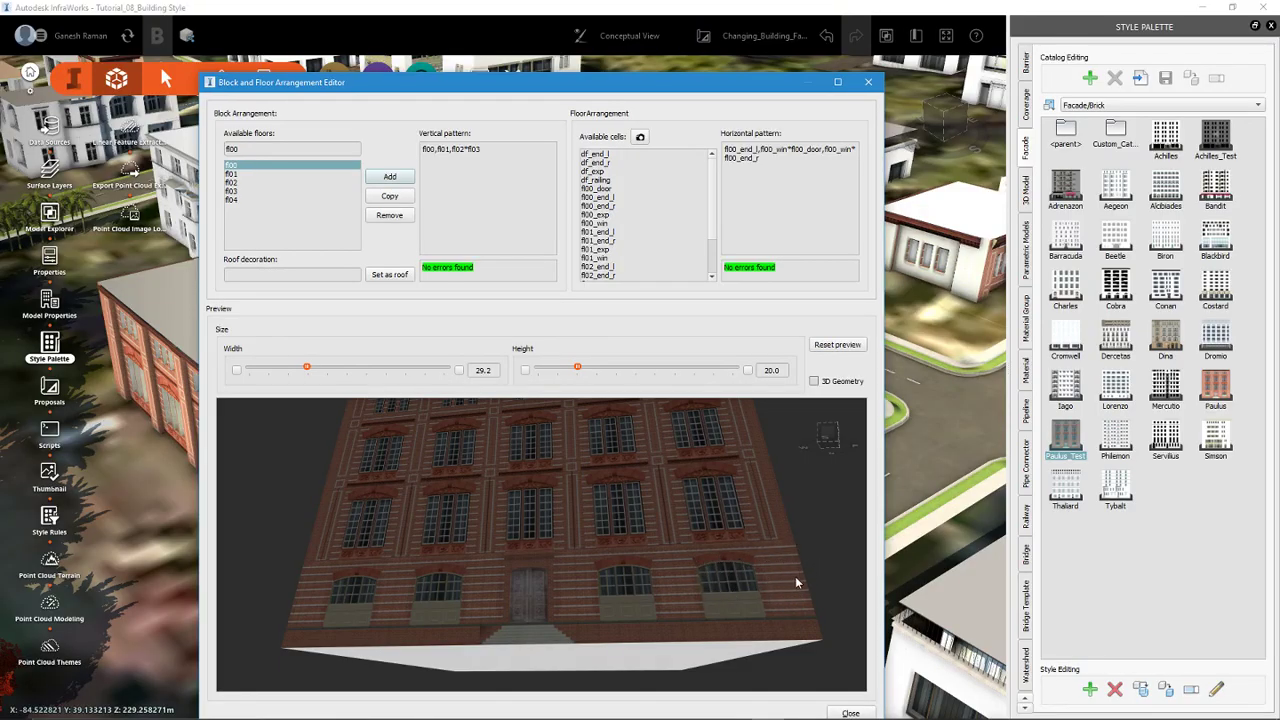
pyautogui.doubleClick(488, 370)
pyautogui.moveTo(563, 506); pyautogui.dragTo(574, 545)
pyautogui.scroll(-5, 574, 545)
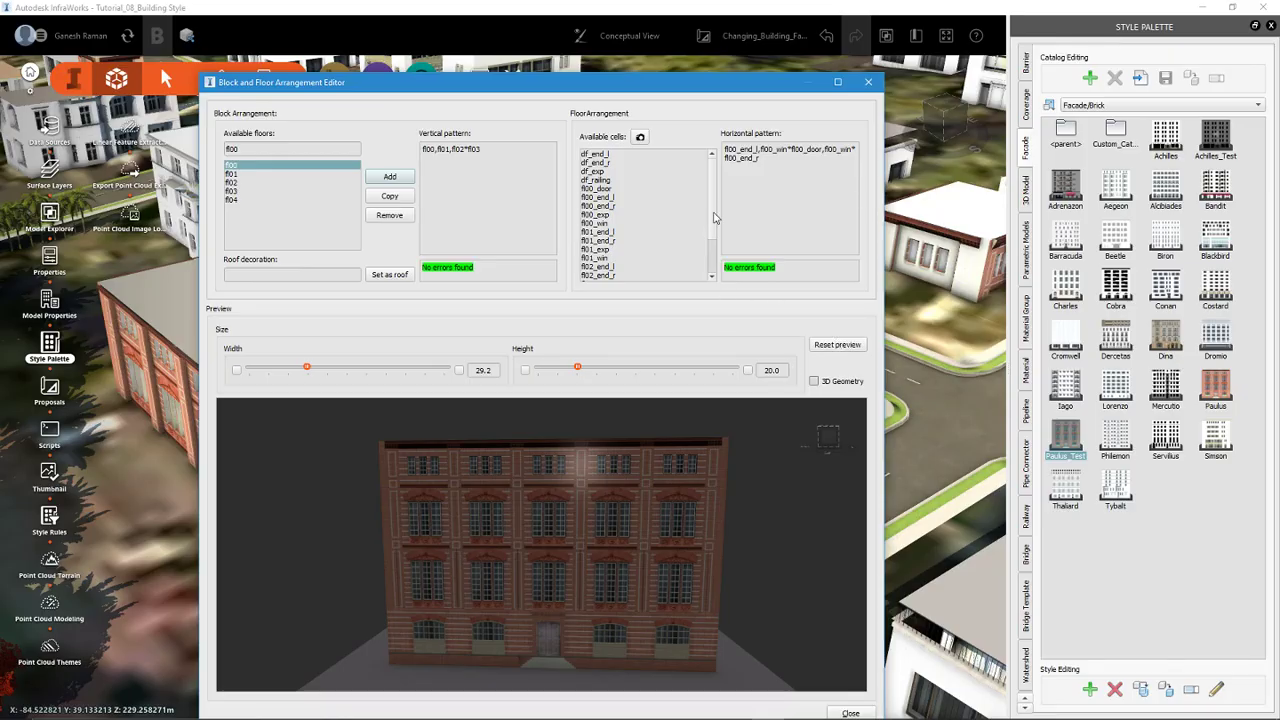
pyautogui.moveTo(300, 82); pyautogui.dragTo(265, 31)
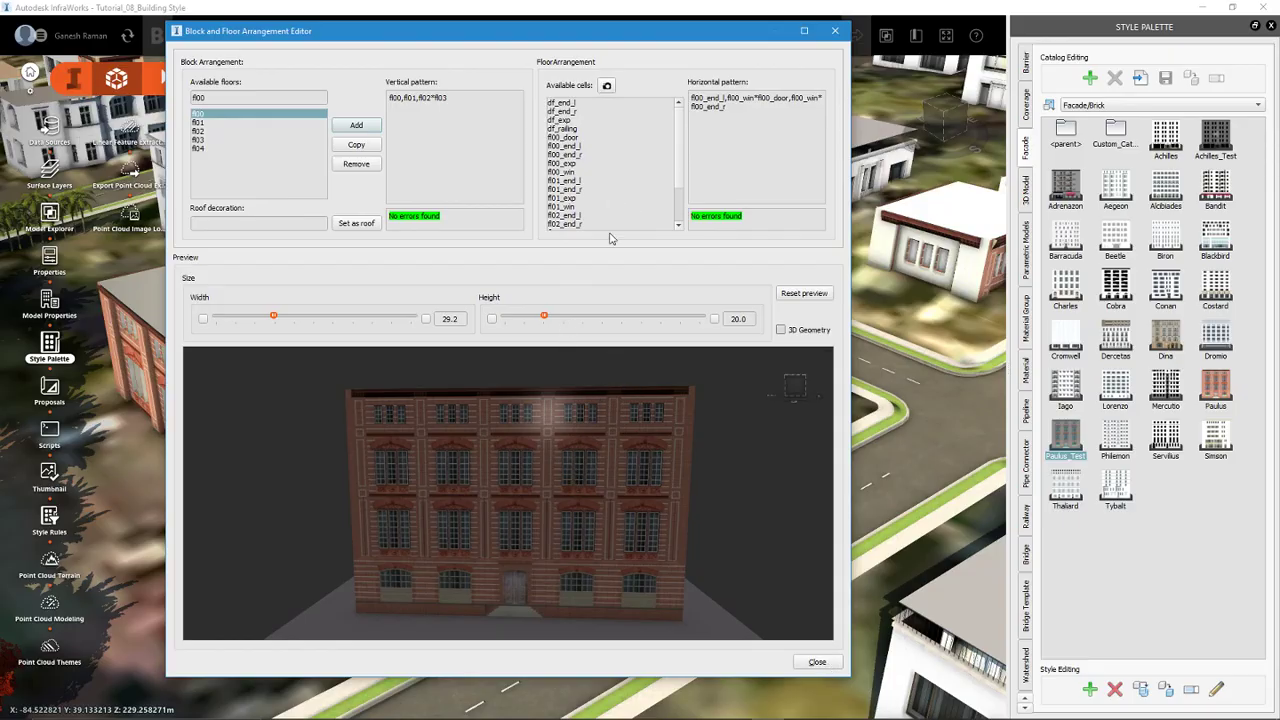
# Step: Raise the preview height to 22.1 and check the repeating fl02* entry in the vertical pattern against the facade
pyautogui.moveTo(548, 322)
pyautogui.mouseDown()
pyautogui.moveTo(568, 322)
pyautogui.moveTo(545, 326)
pyautogui.mouseUp()
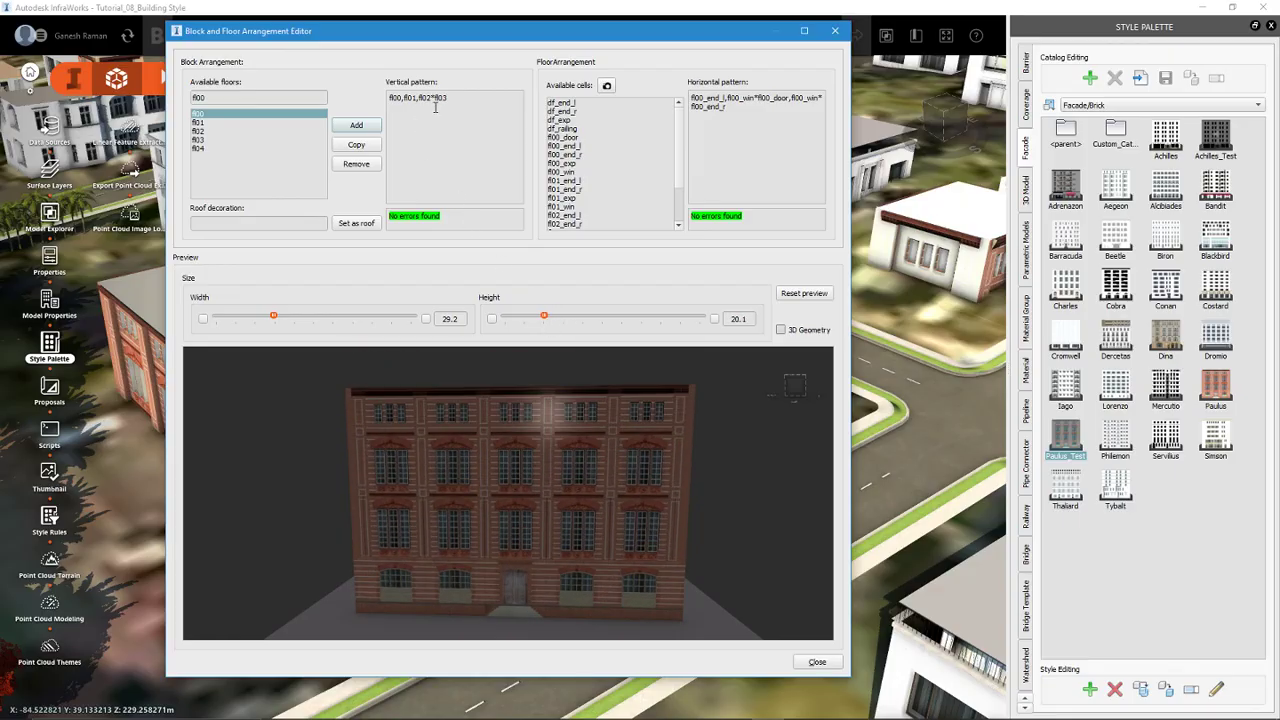
pyautogui.moveTo(450, 98); pyautogui.dragTo(420, 98)
pyautogui.click(433, 101)
pyautogui.moveTo(547, 319); pyautogui.dragTo(550, 319)
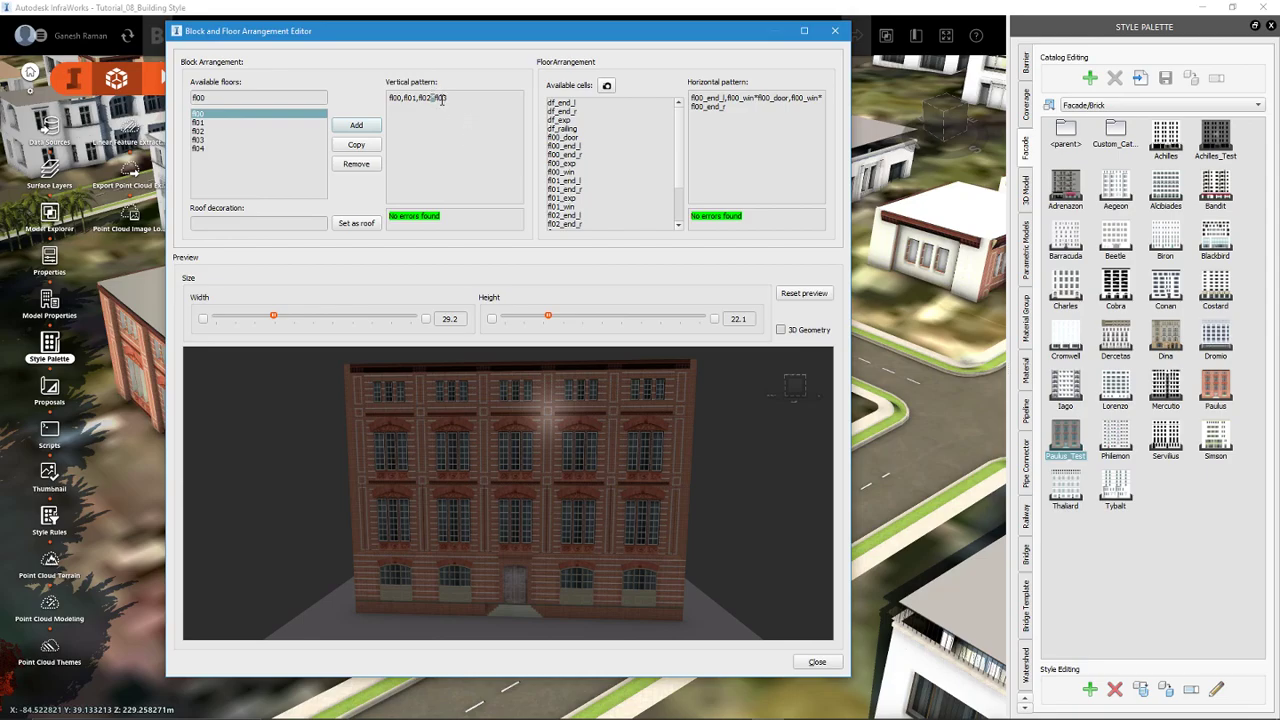
pyautogui.moveTo(431, 97); pyautogui.dragTo(437, 97)
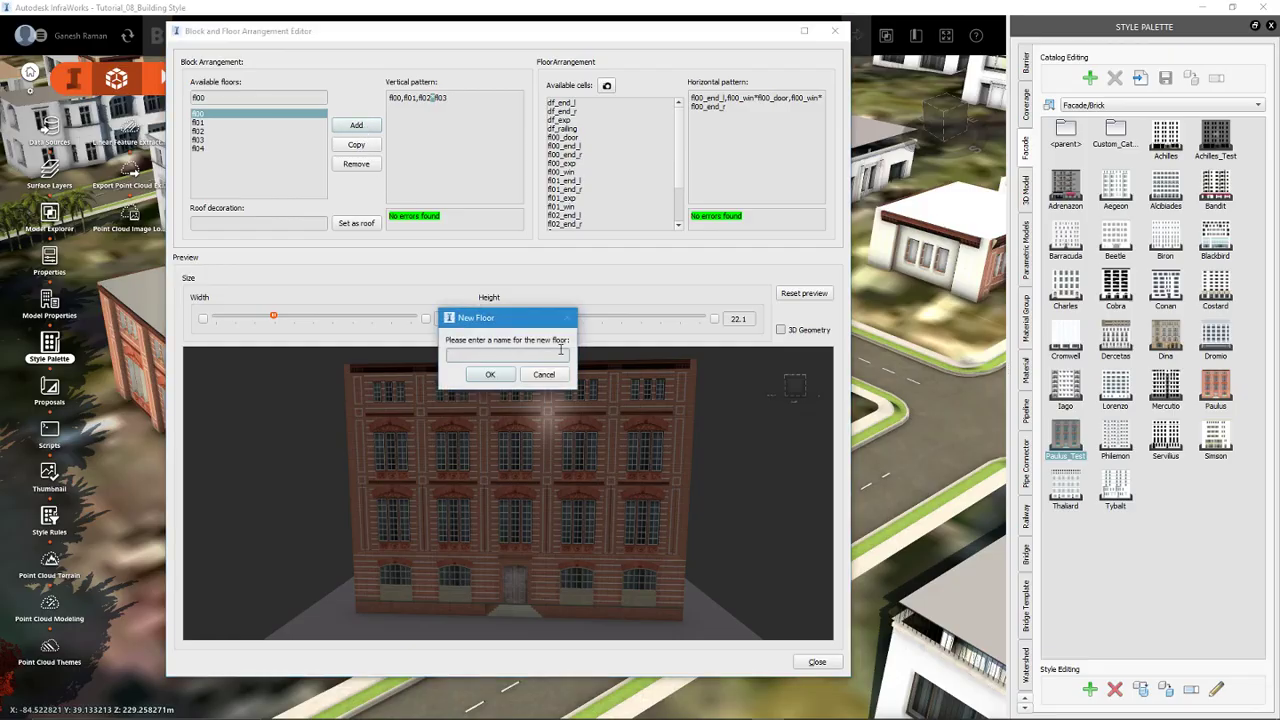
pyautogui.click(543, 374)
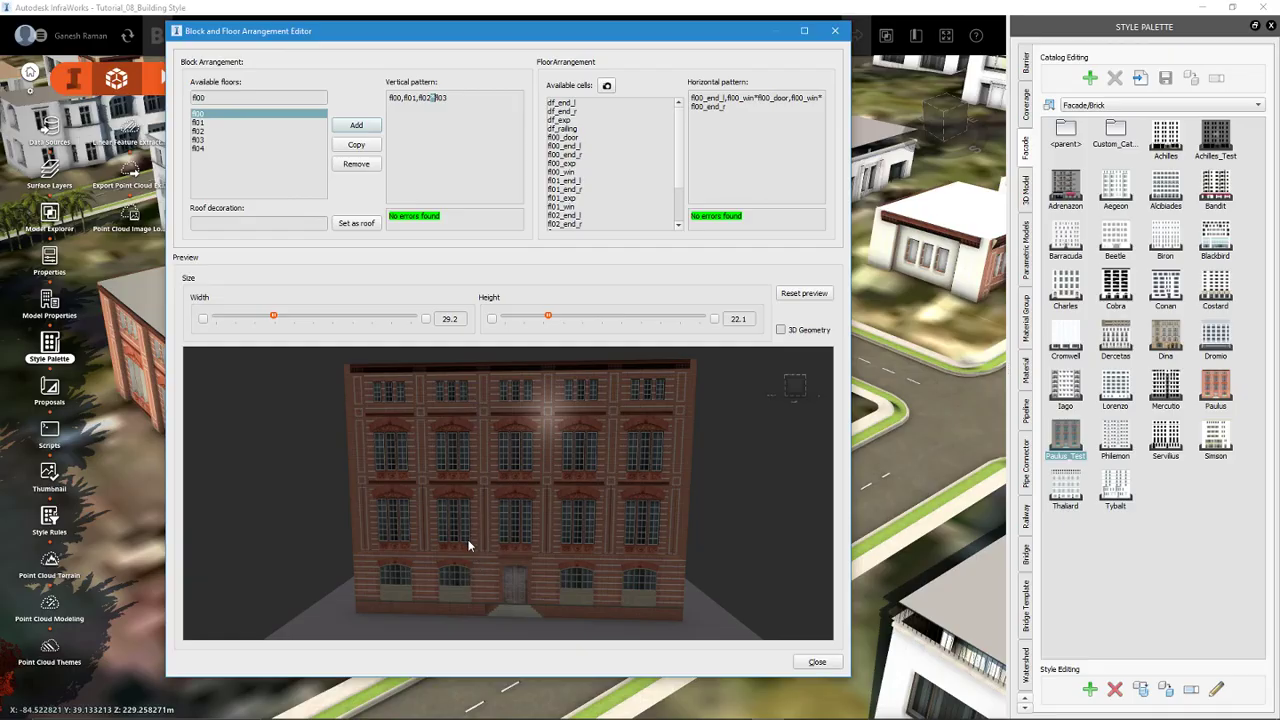
# Step: Widen the block preview to 33.3 and add a new floor named fl05
pyautogui.moveTo(274, 318); pyautogui.dragTo(281, 320)
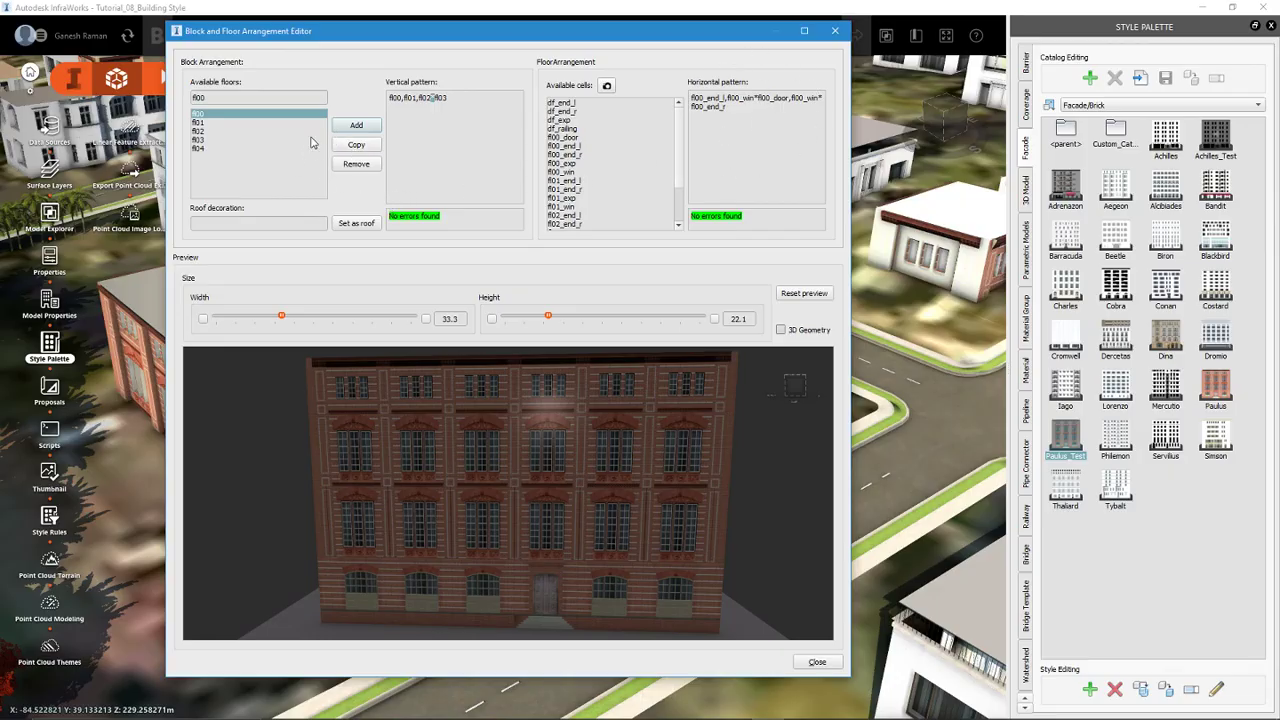
pyautogui.click(359, 127)
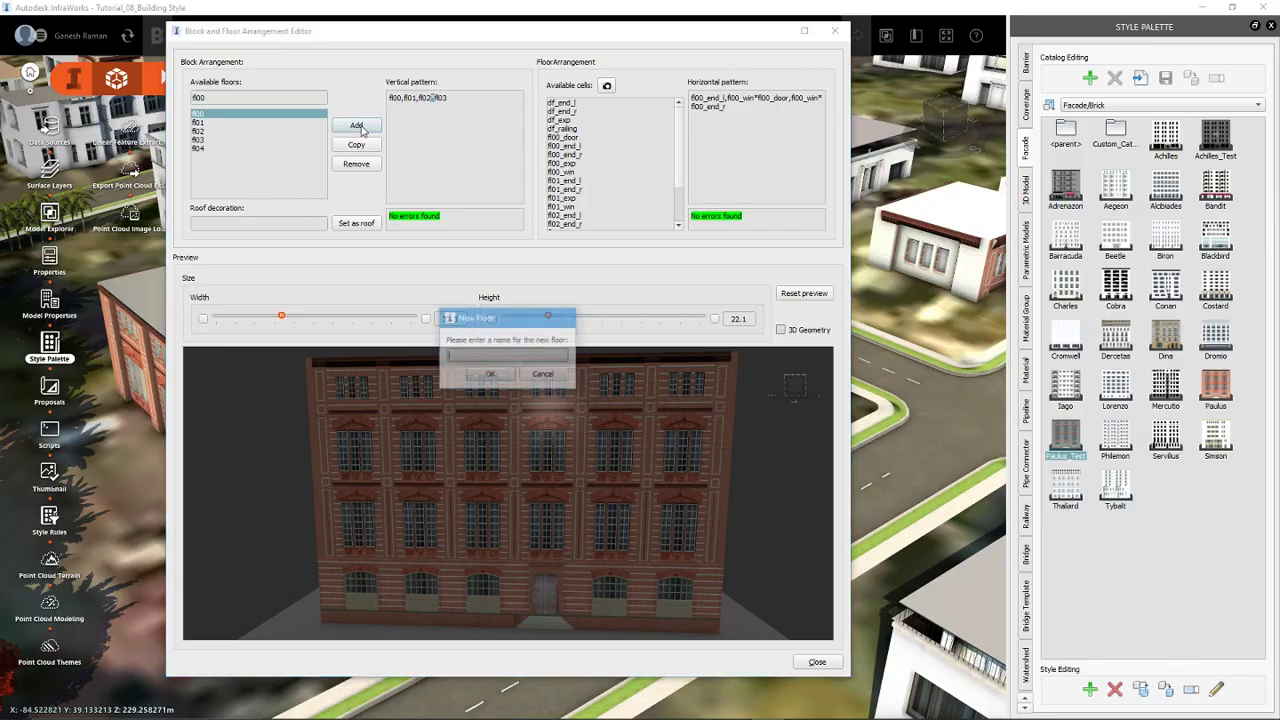
pyautogui.click(566, 374)
pyautogui.click(357, 127)
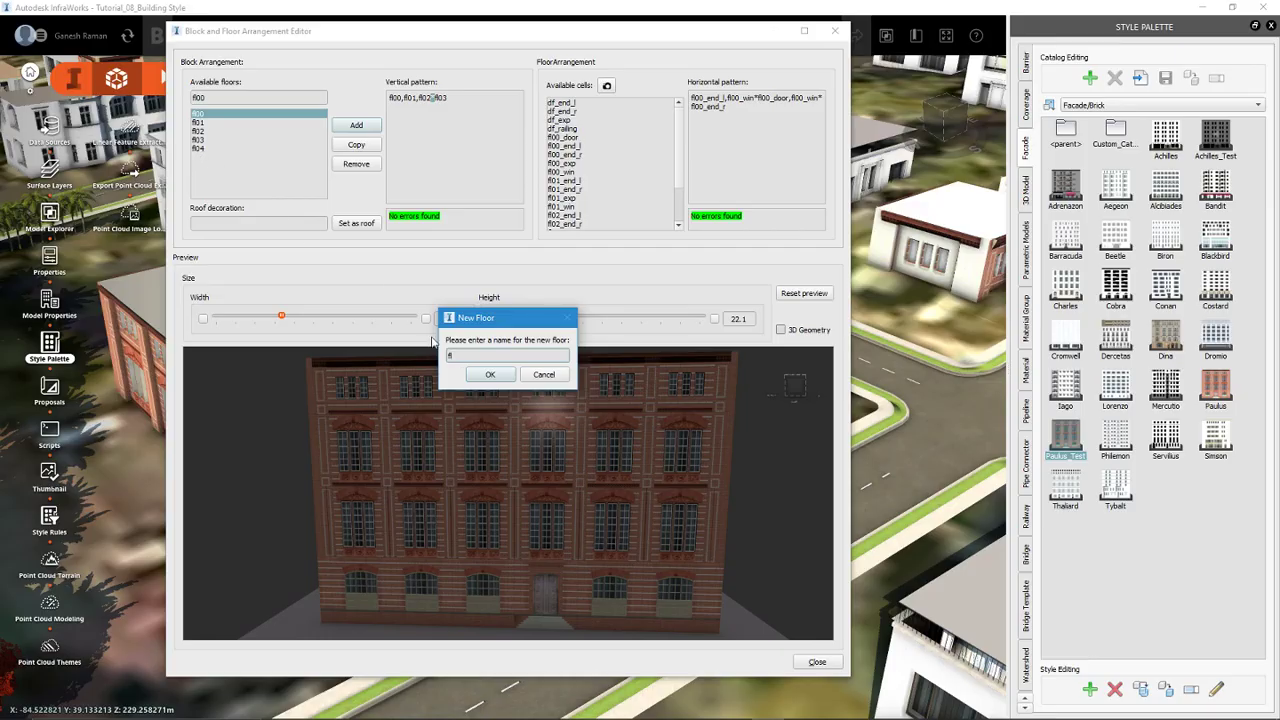
pyautogui.click(506, 375)
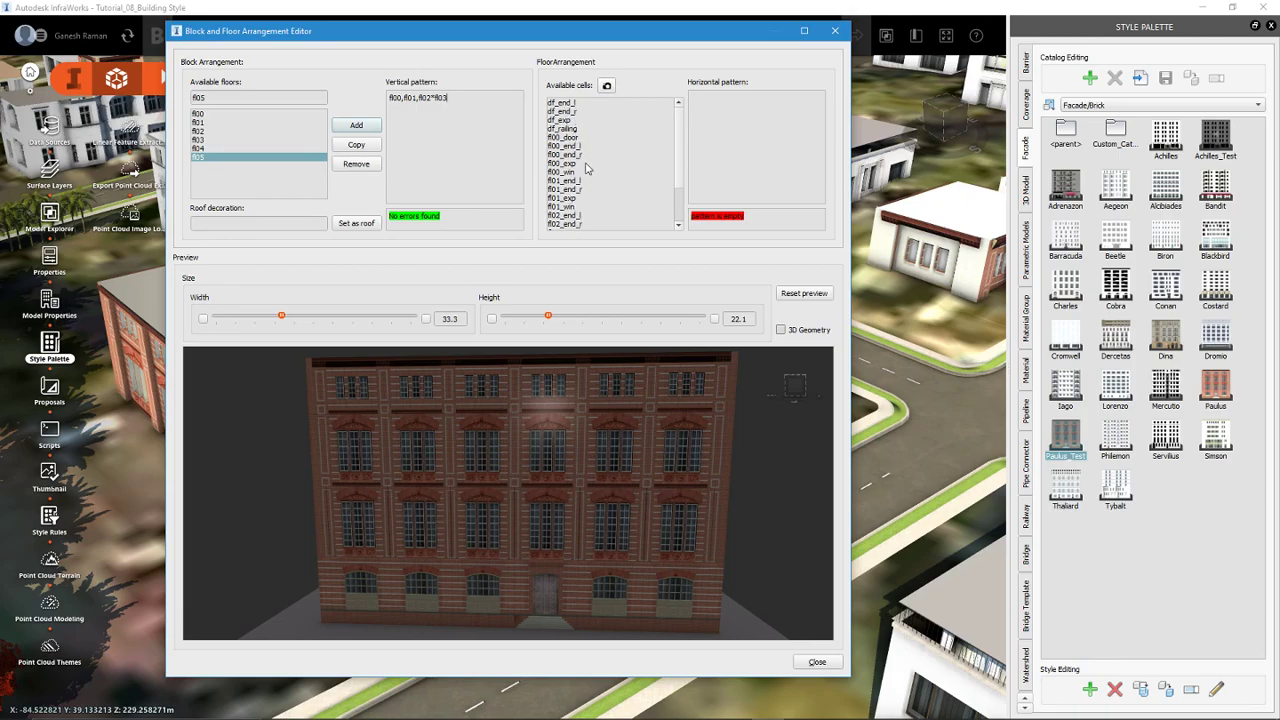
# Step: Check floor fl04's horizontal pattern and the available cells, and switch back to floor fl05
pyautogui.click(236, 148)
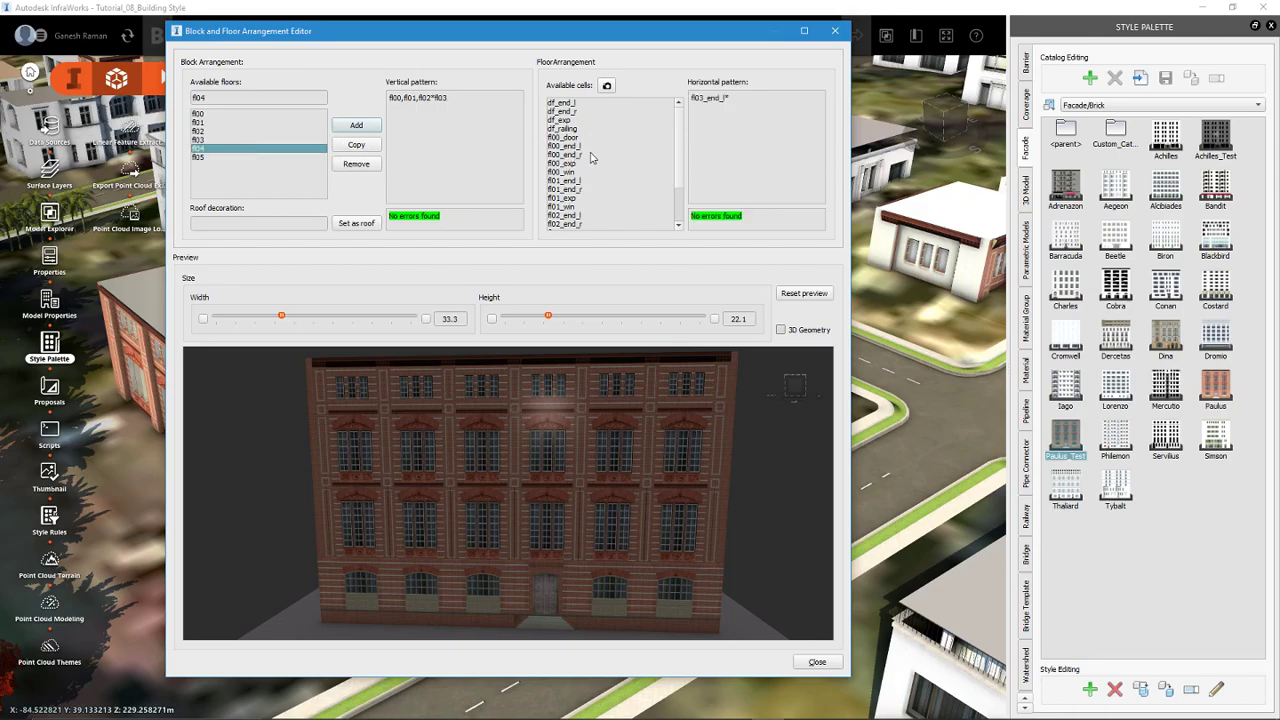
pyautogui.scroll(-2, 679, 146)
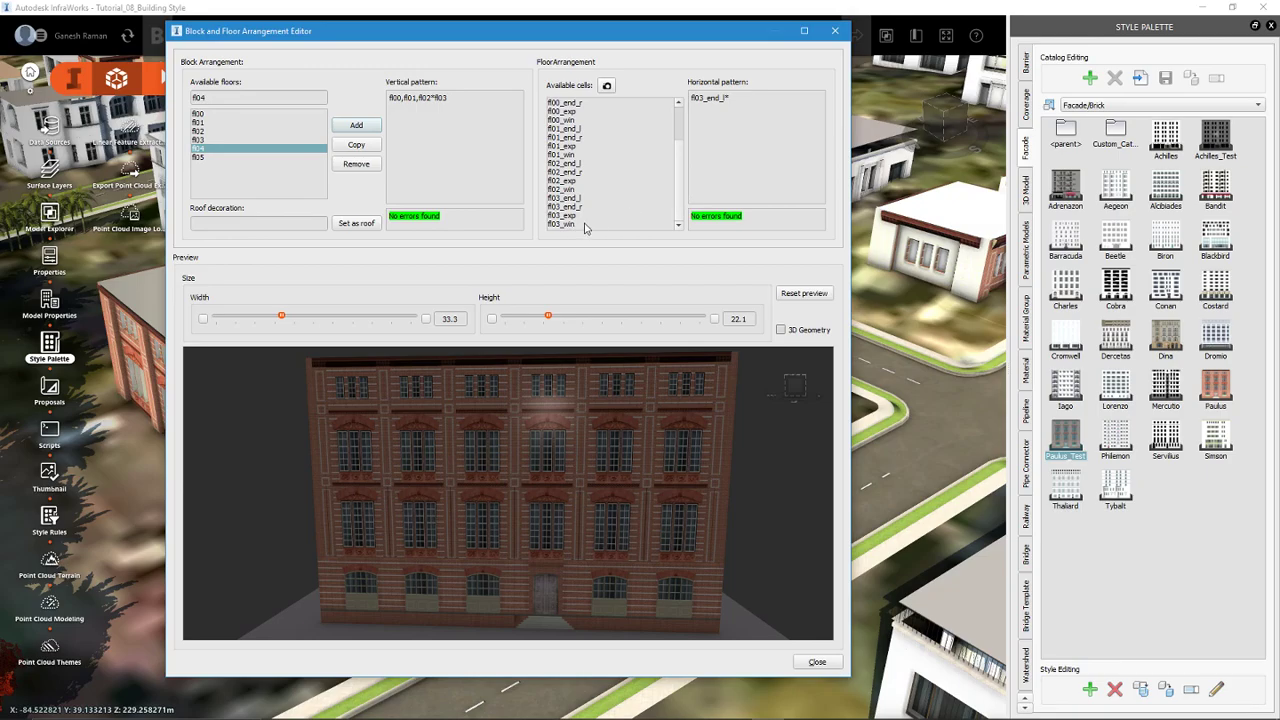
pyautogui.click(245, 158)
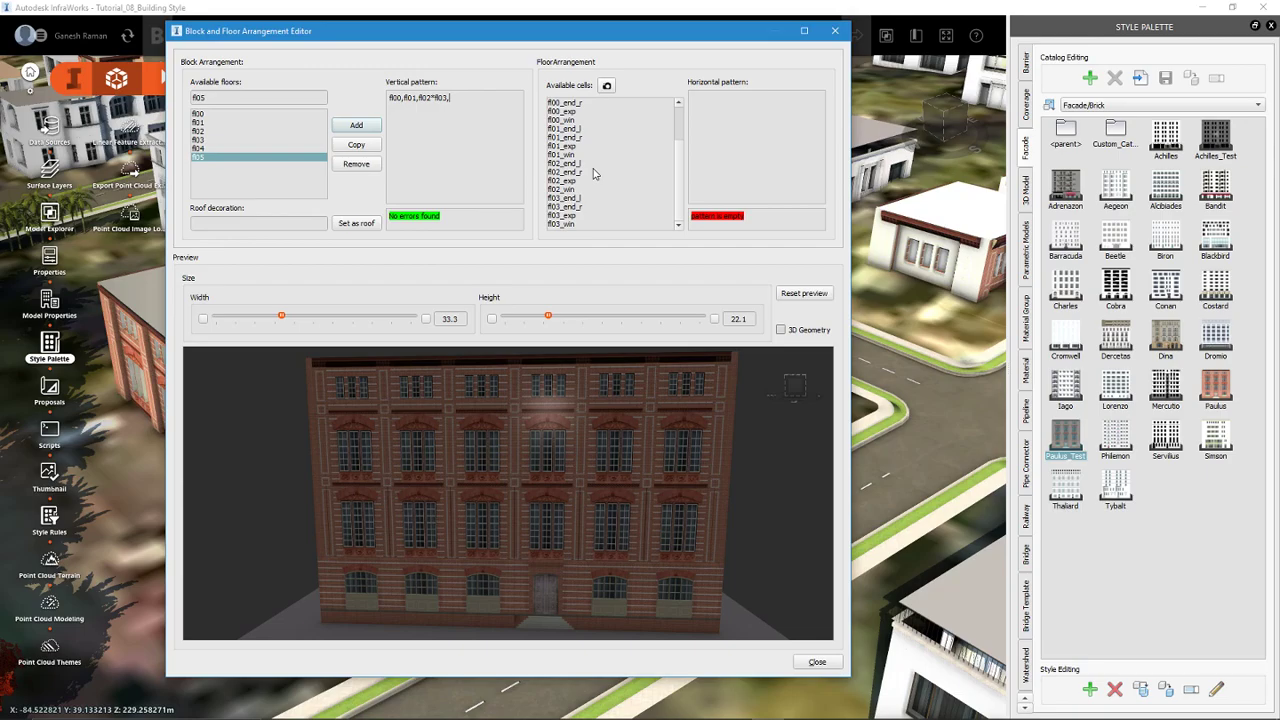
# Step: Append entries for the fourth and fifth floors to the end of the vertical pattern
pyautogui.write('fl0')
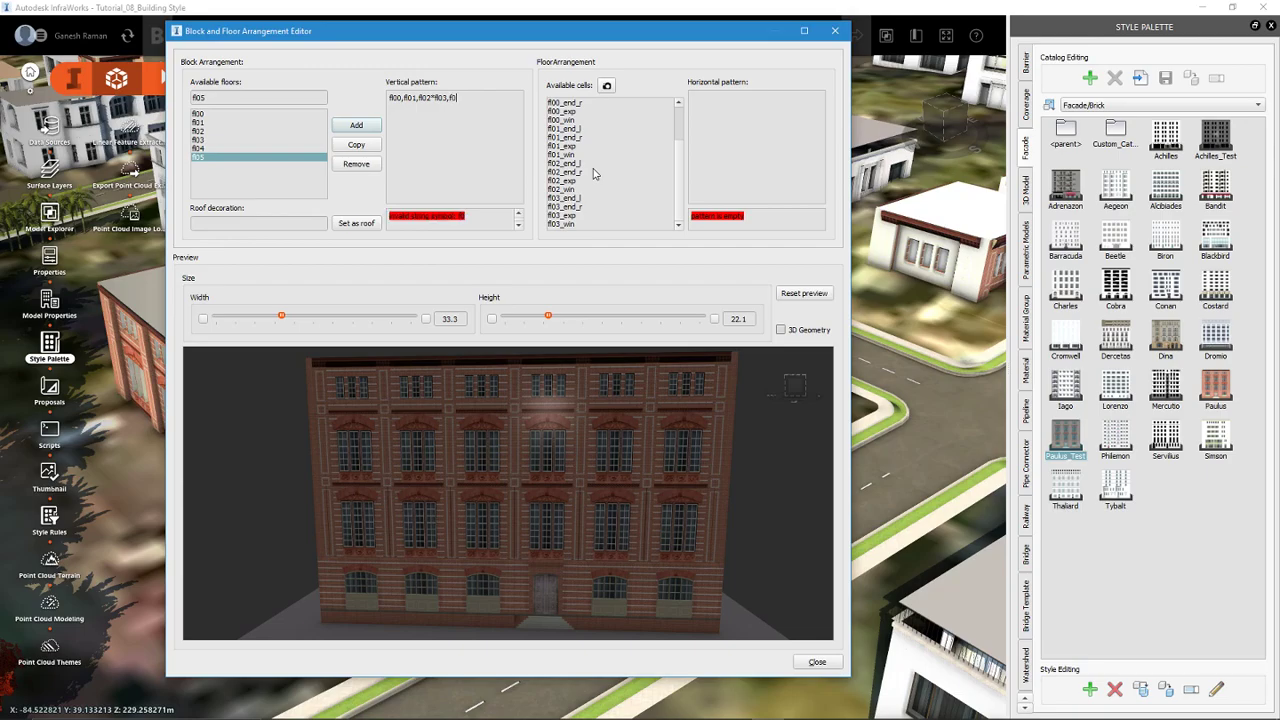
pyautogui.write('5')
pyautogui.write('fl')
pyautogui.write('05')
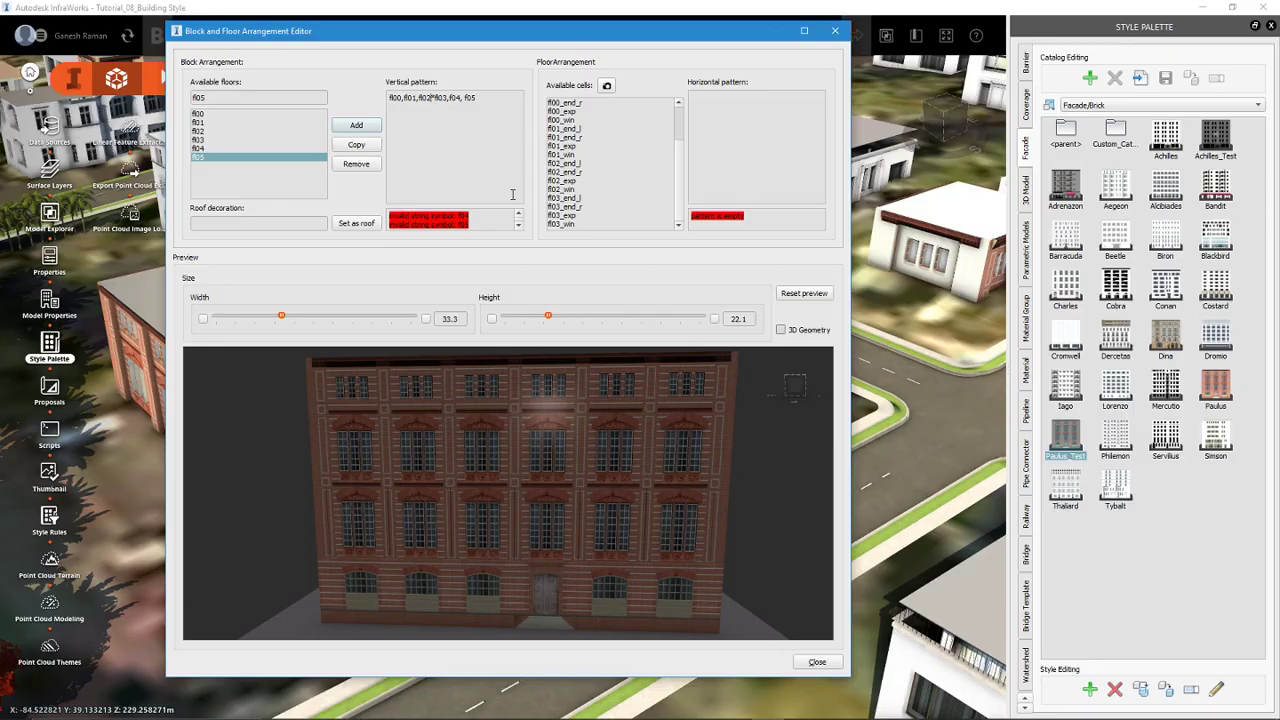
# Step: Replace the asterisk after fl02 with a comma and correct the last two vertical pattern entries to fl04 and fl05
pyautogui.press('BackSpace')
pyautogui.write(',')
pyautogui.click(452, 97)
pyautogui.write('l00,f')
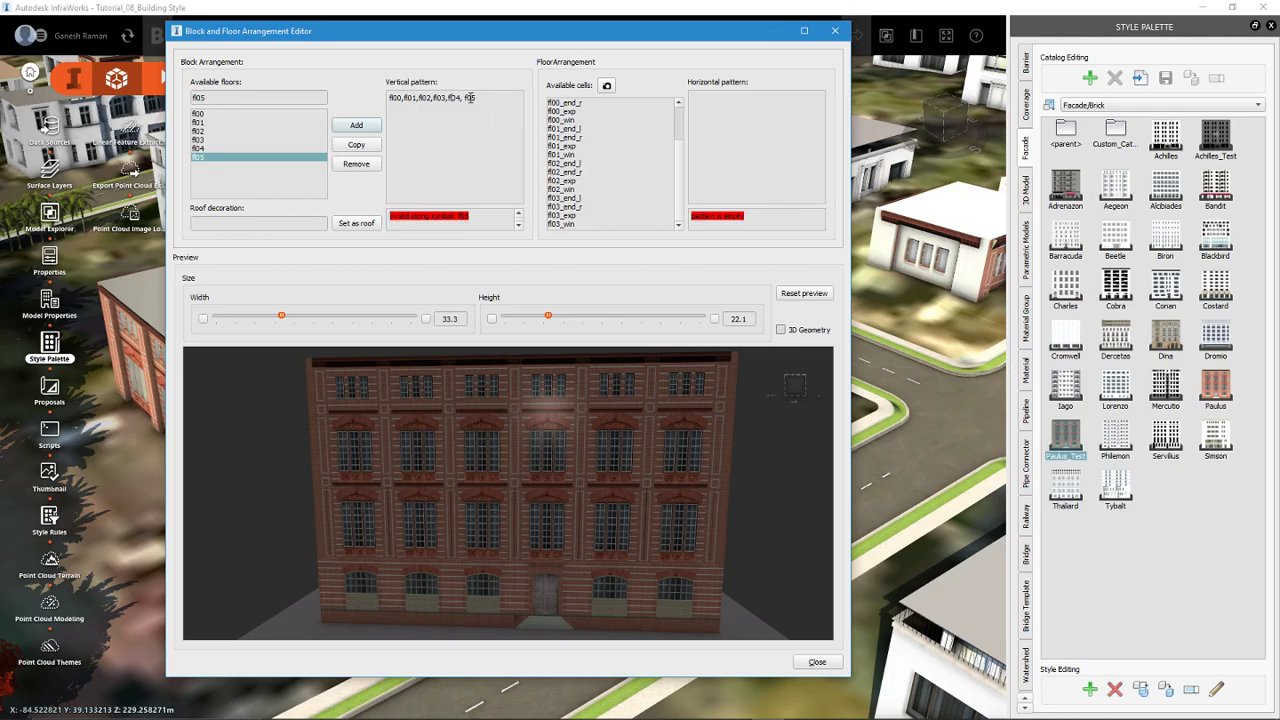
pyautogui.write('l')
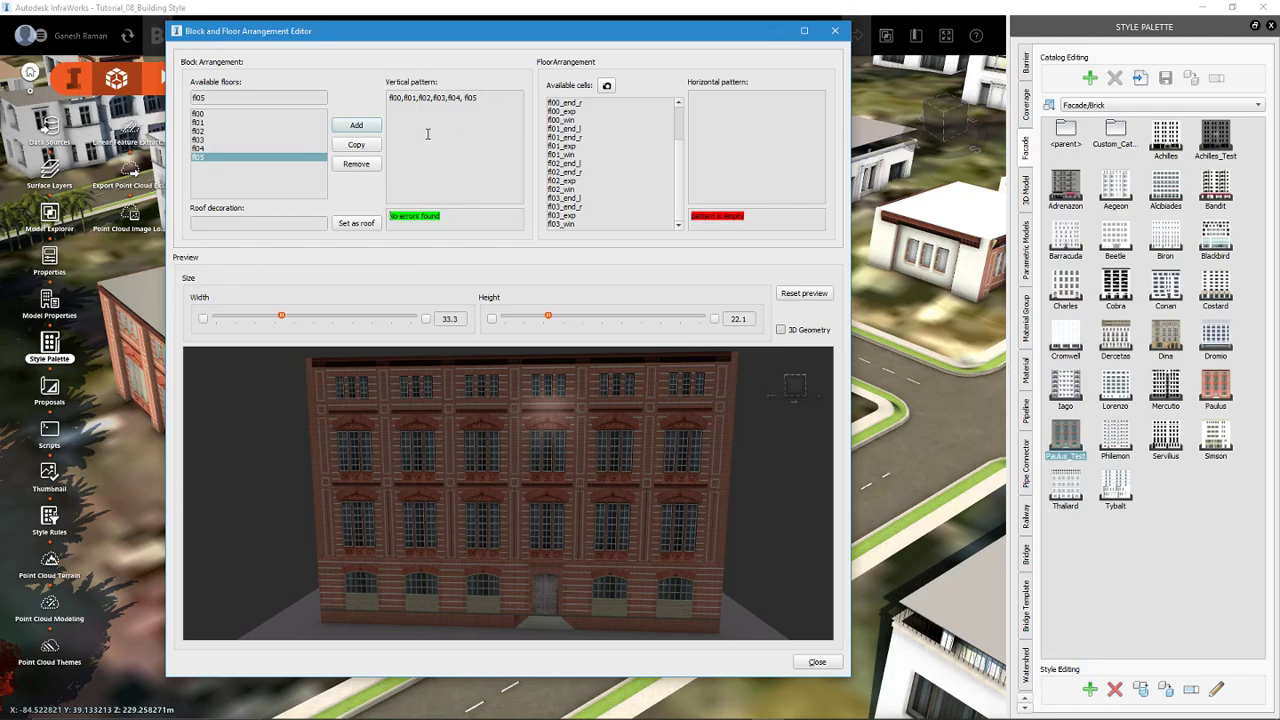
# Step: Put the repeat asterisk back after fl02, making the vertical pattern fl00,fl01,fl02*fl03,fl04, fl05
pyautogui.click(435, 97)
pyautogui.press('BackSpace')
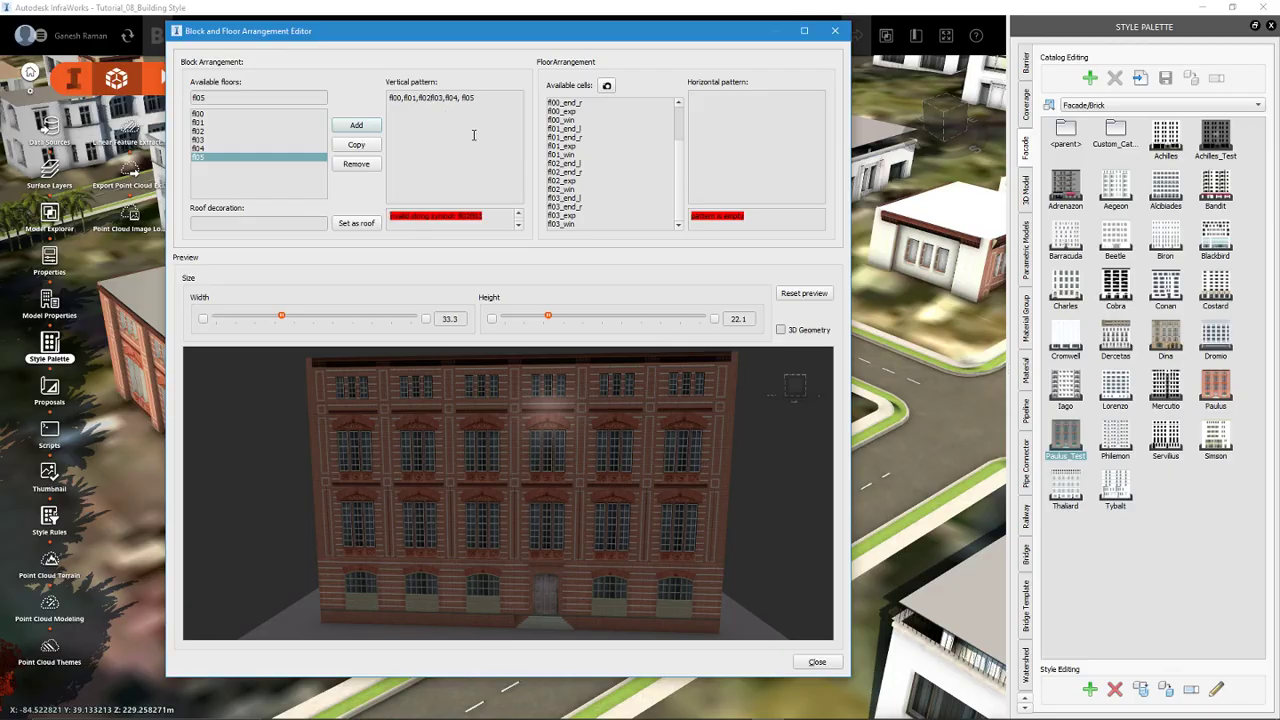
pyautogui.write('*')
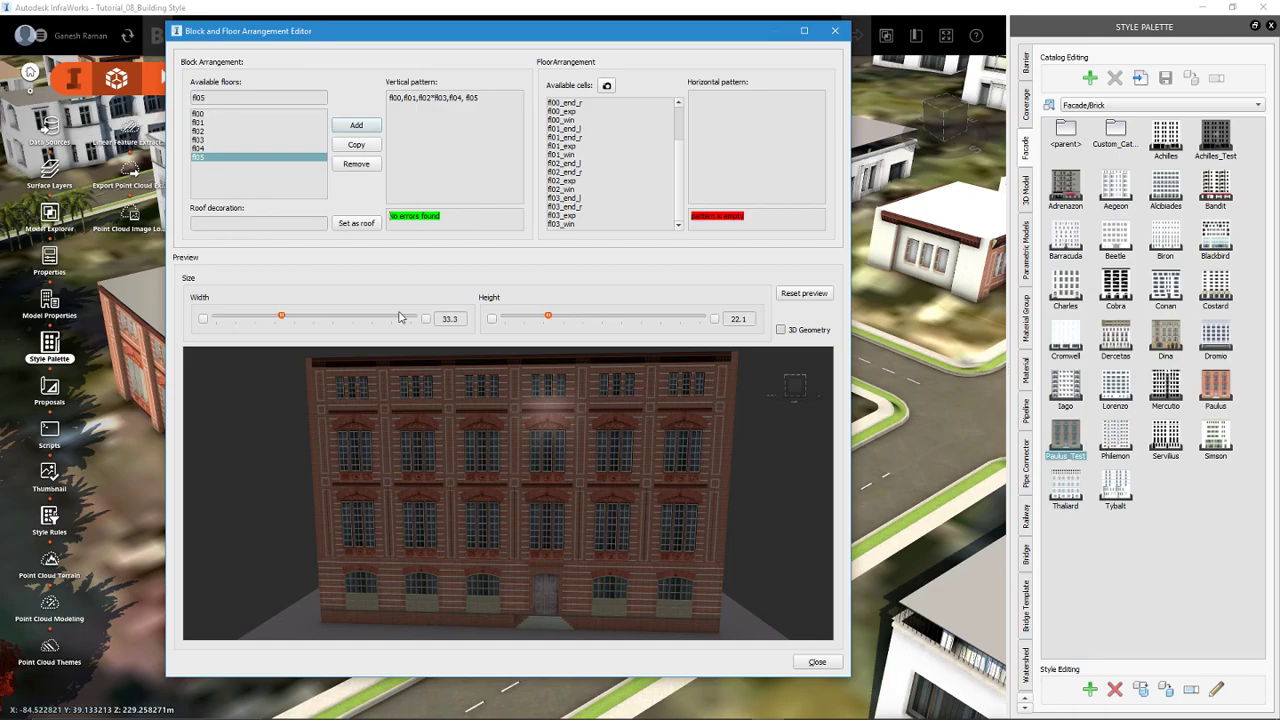
# Step: Raise the preview height to 34.6 and examine the whole block from above
pyautogui.moveTo(548, 317); pyautogui.dragTo(579, 318)
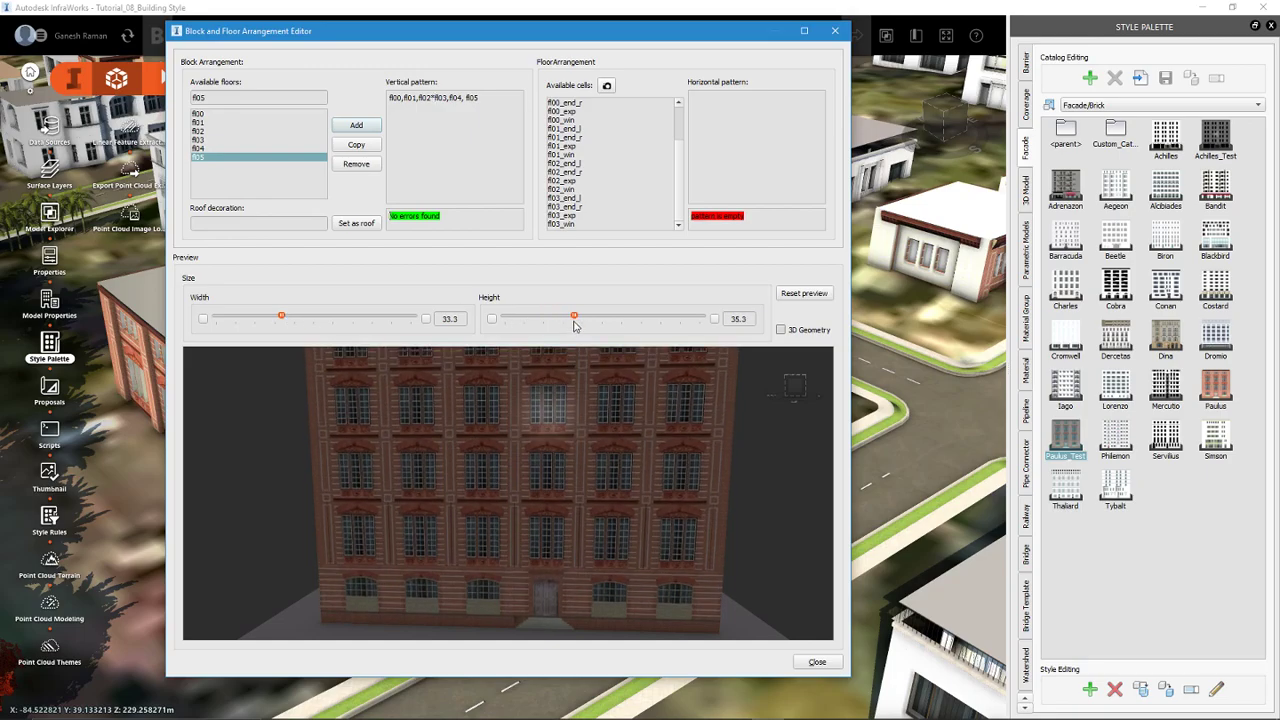
pyautogui.scroll(-5, 591, 426)
pyautogui.scroll(4, 590, 427)
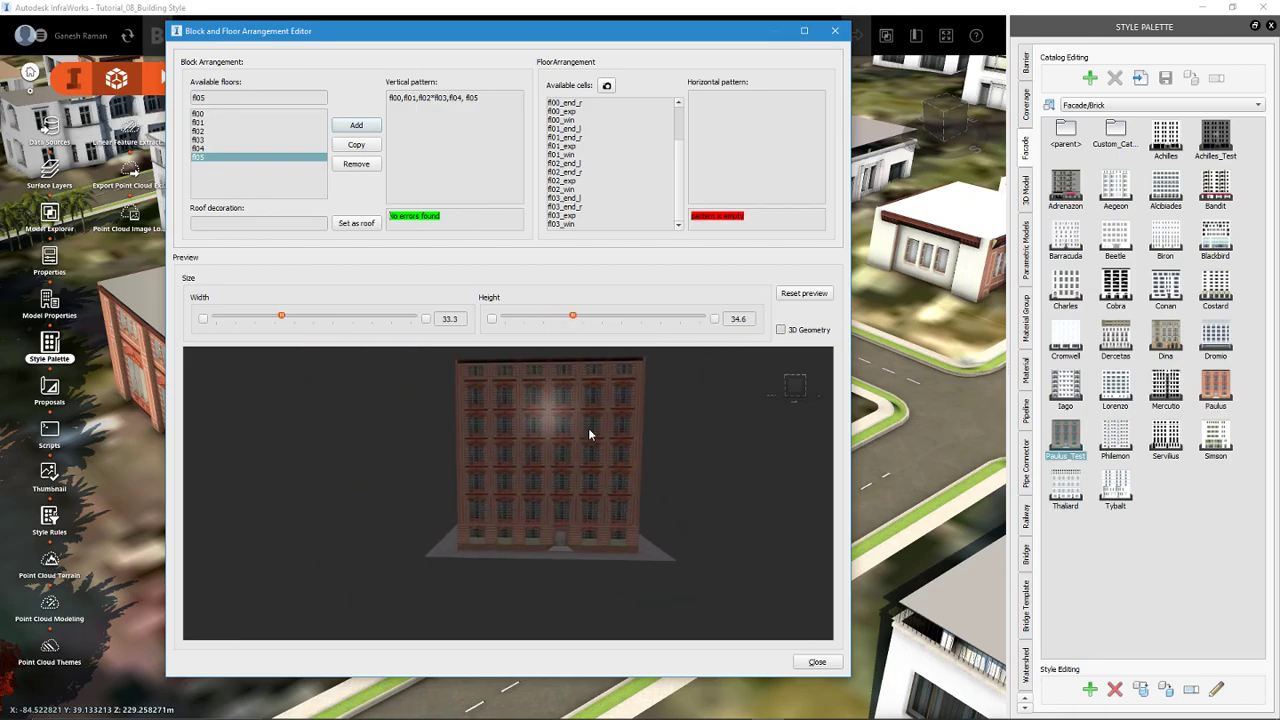
pyautogui.moveTo(606, 403); pyautogui.dragTo(589, 426)
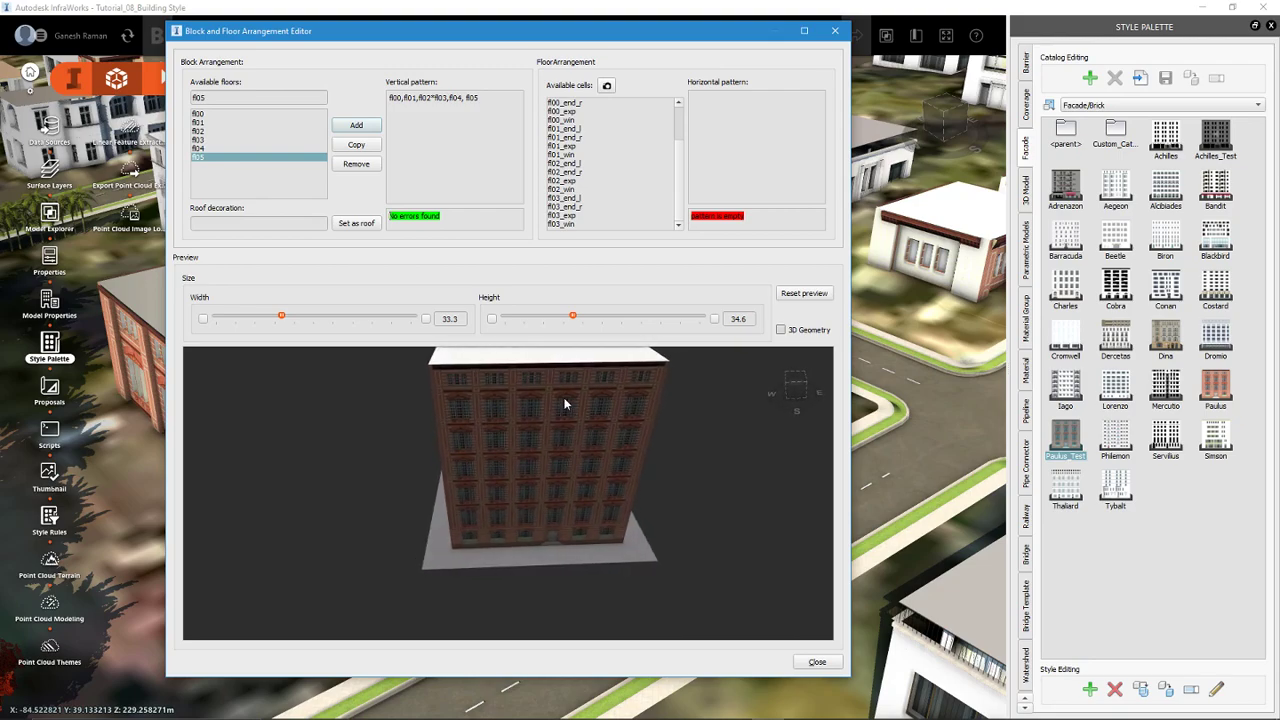
# Step: Check floors fl04 and fl05 in the floor list and examine the topmost storeys of the block preview
pyautogui.click(241, 149)
pyautogui.click(259, 158)
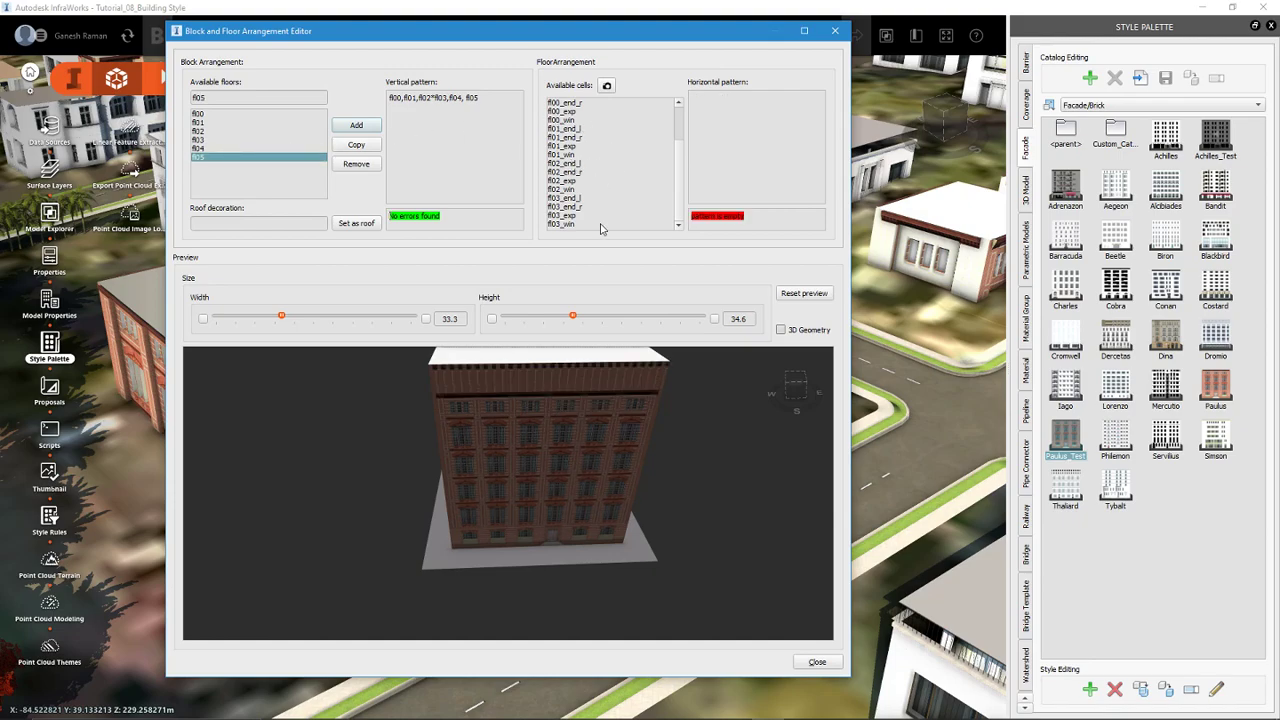
pyautogui.moveTo(621, 435)
pyautogui.mouseDown()
pyautogui.moveTo(600, 412)
pyautogui.moveTo(614, 416)
pyautogui.mouseUp()
pyautogui.moveTo(585, 366); pyautogui.dragTo(559, 392)
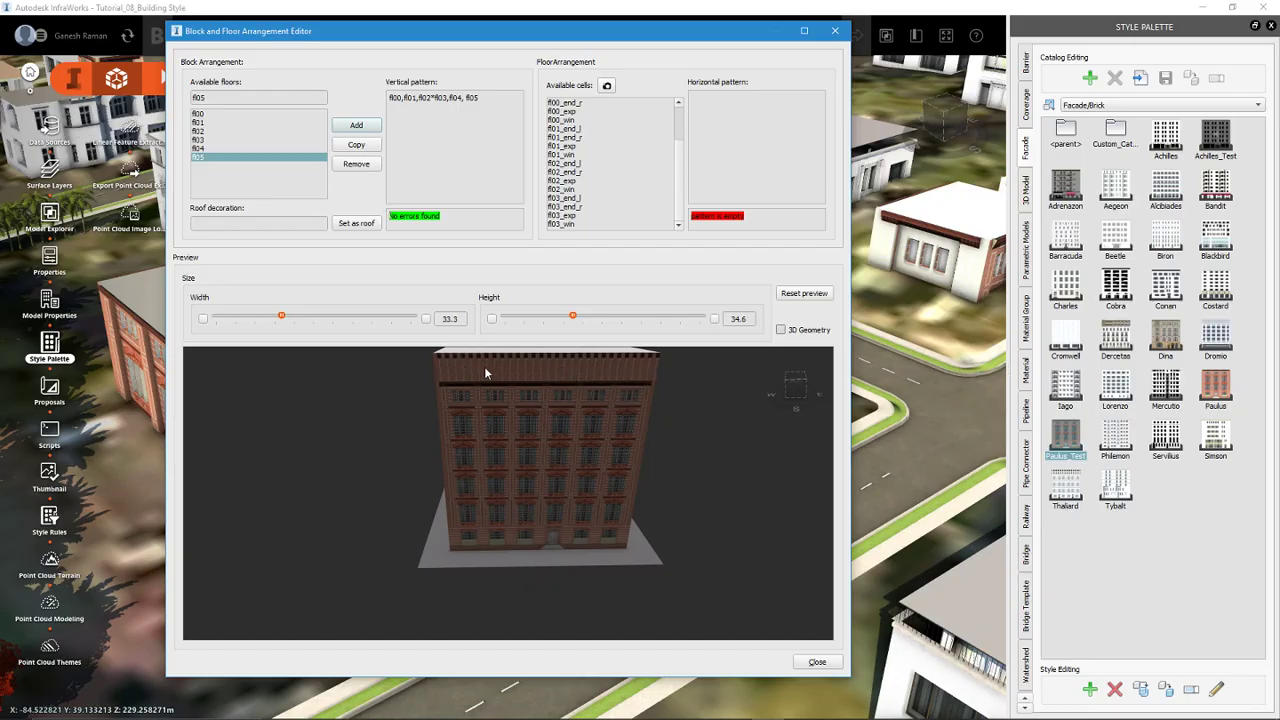
pyautogui.scroll(2, 598, 377)
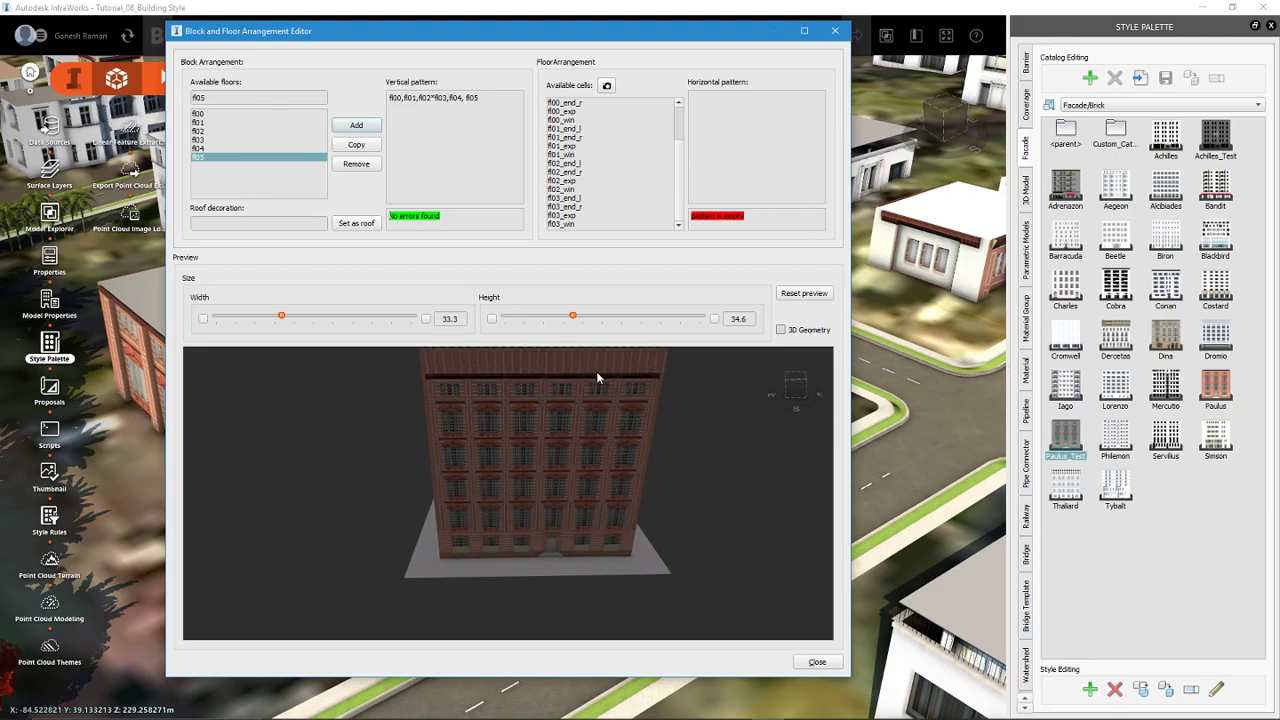
pyautogui.scroll(-2, 596, 373)
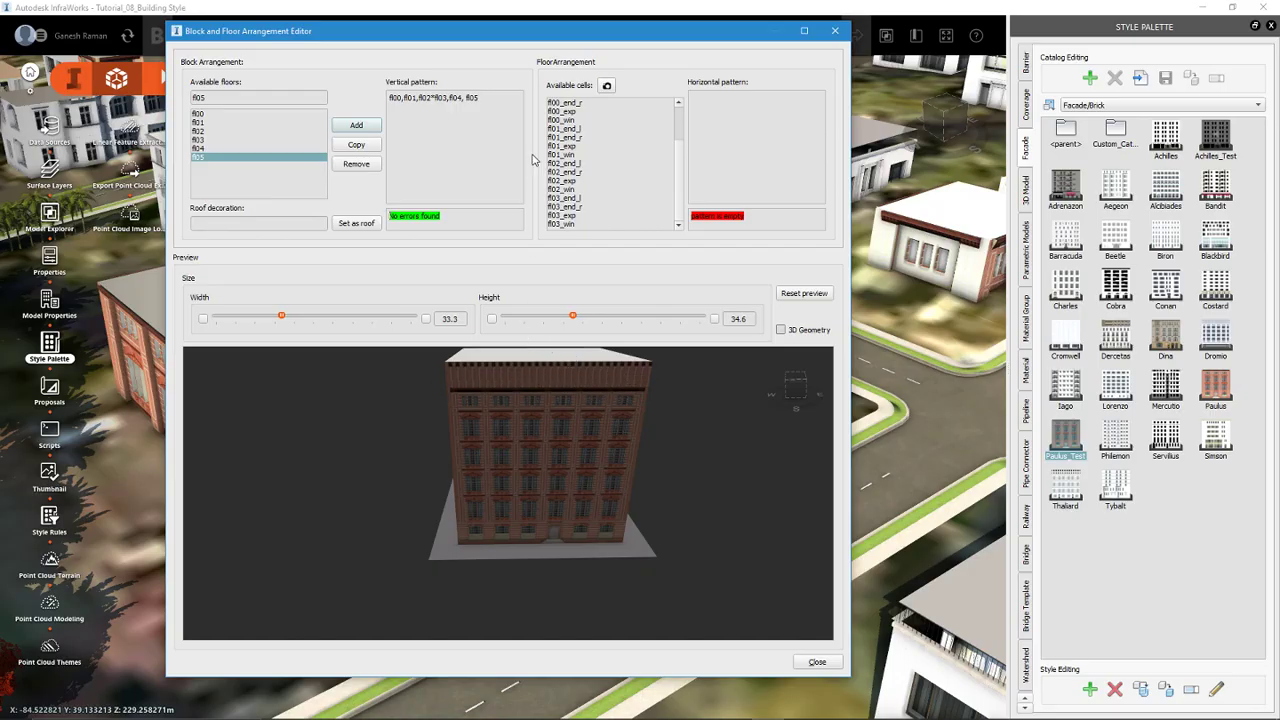
# Step: View the thumbnails of the available cells and check the horizontal patterns of floors fl04 and fl03
pyautogui.click(606, 86)
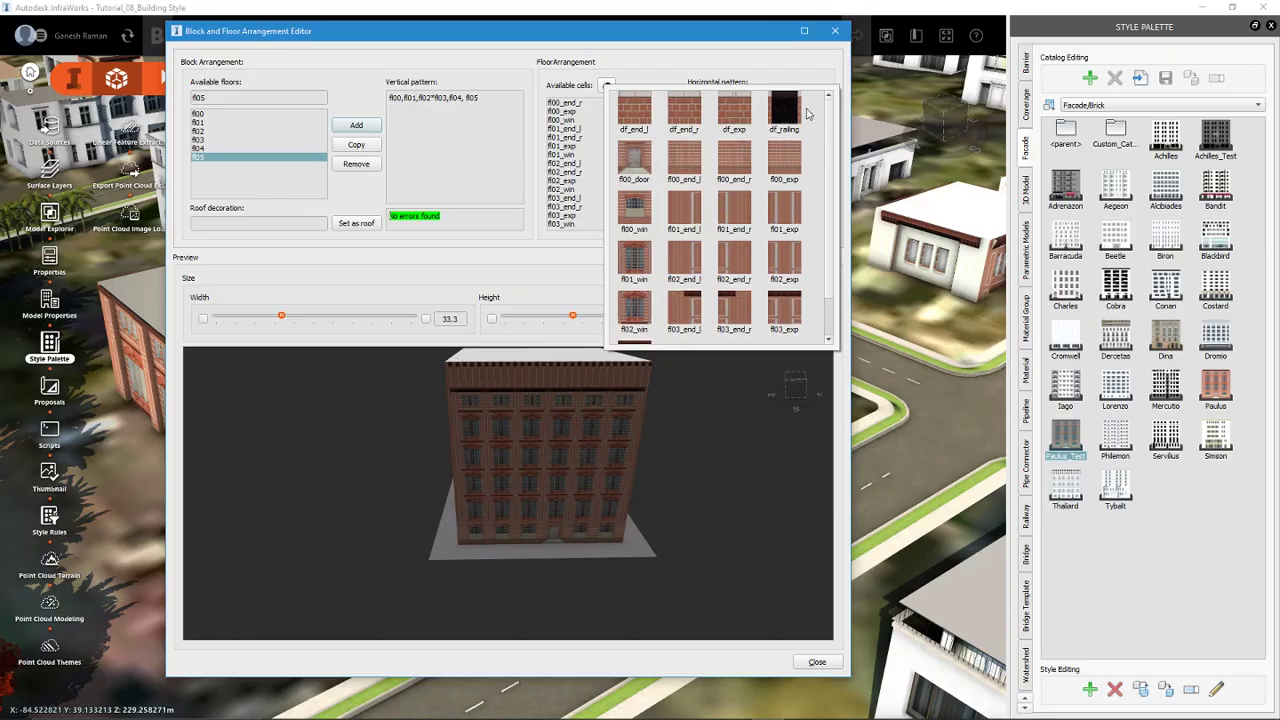
pyautogui.click(812, 69)
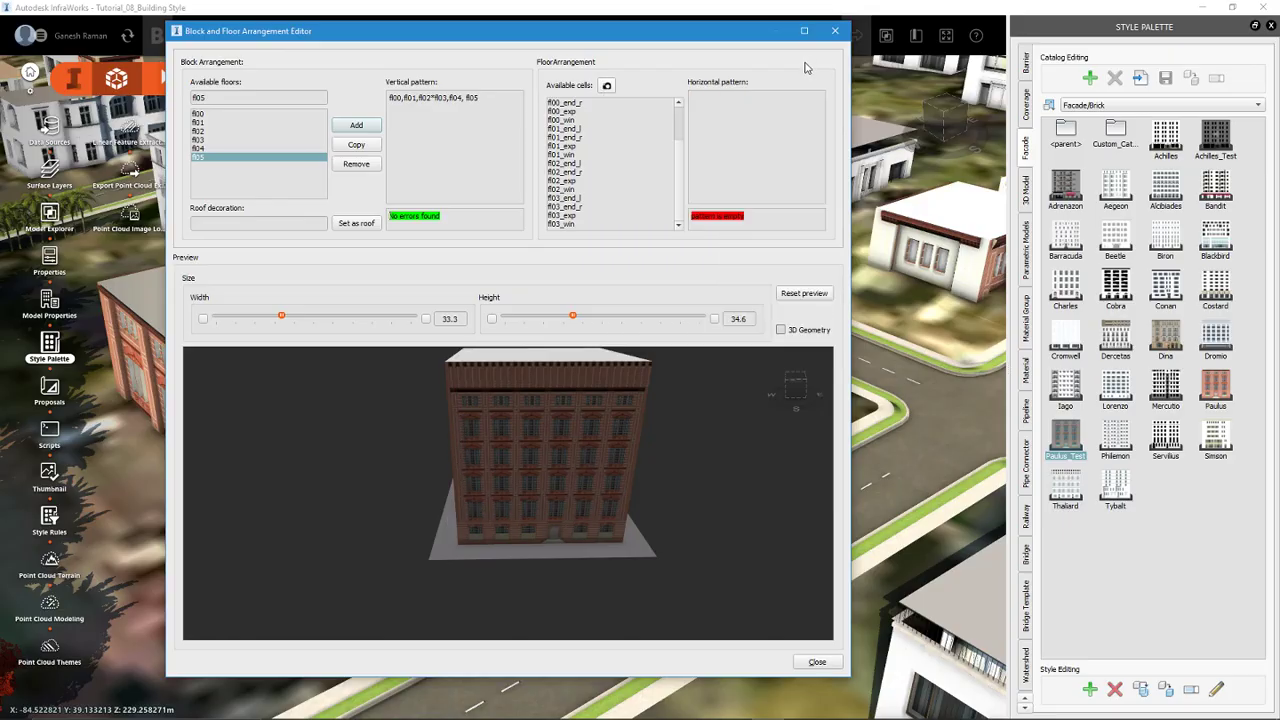
pyautogui.click(249, 148)
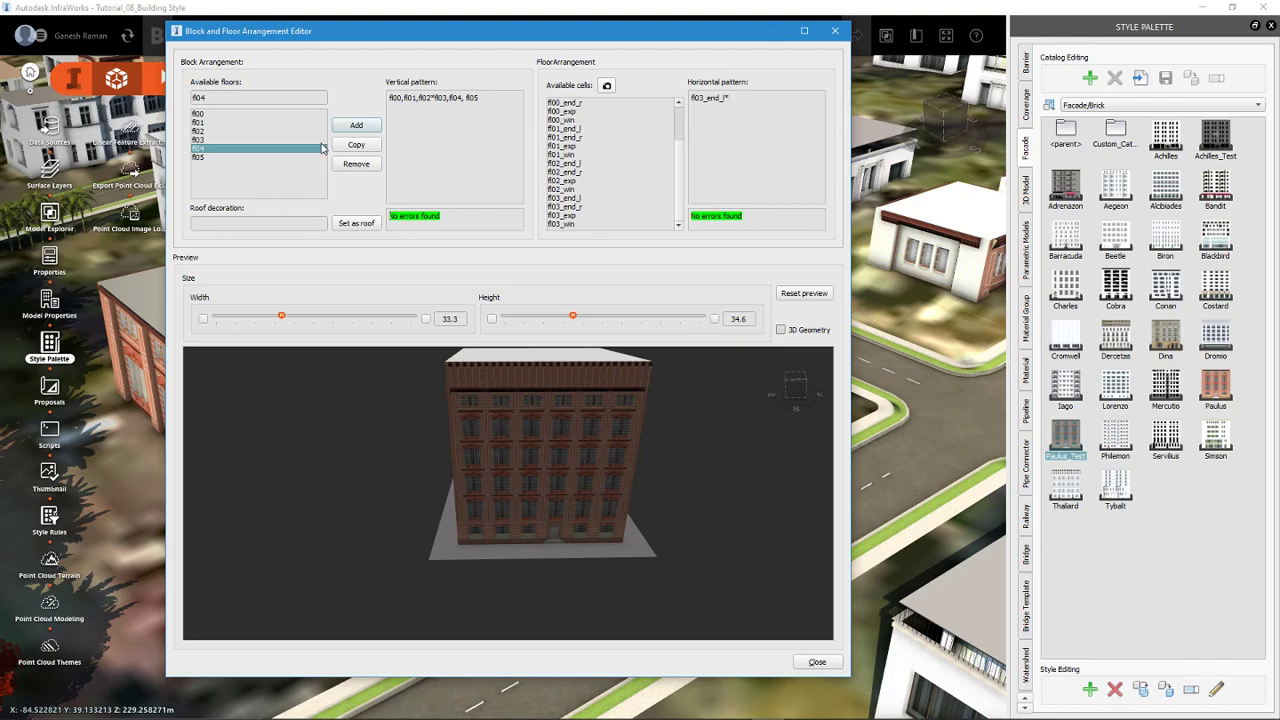
pyautogui.click(218, 139)
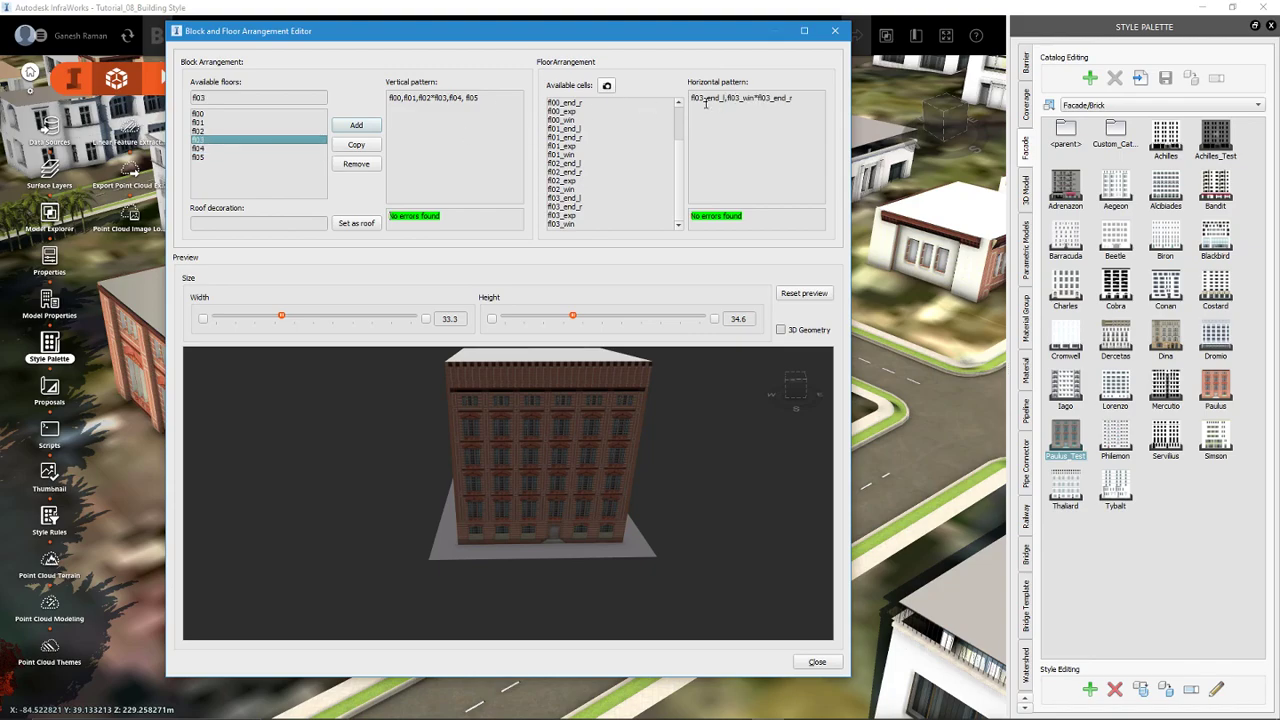
# Step: Add the cell fl03_end_l to floor fl05's empty horizontal pattern
pyautogui.click(221, 157)
pyautogui.click(672, 180)
pyautogui.click(672, 163)
pyautogui.scroll(2, 640, 180)
pyautogui.scroll(-2, 620, 200)
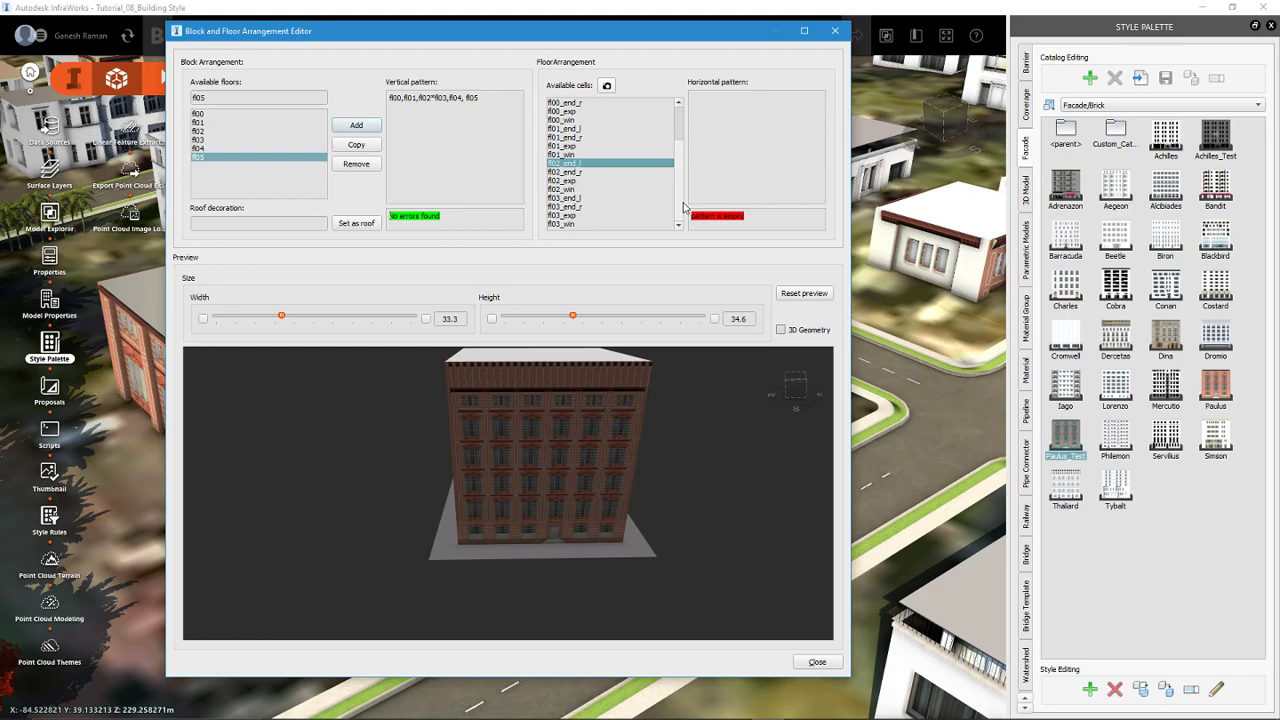
pyautogui.click(576, 198)
pyautogui.doubleClick(576, 199)
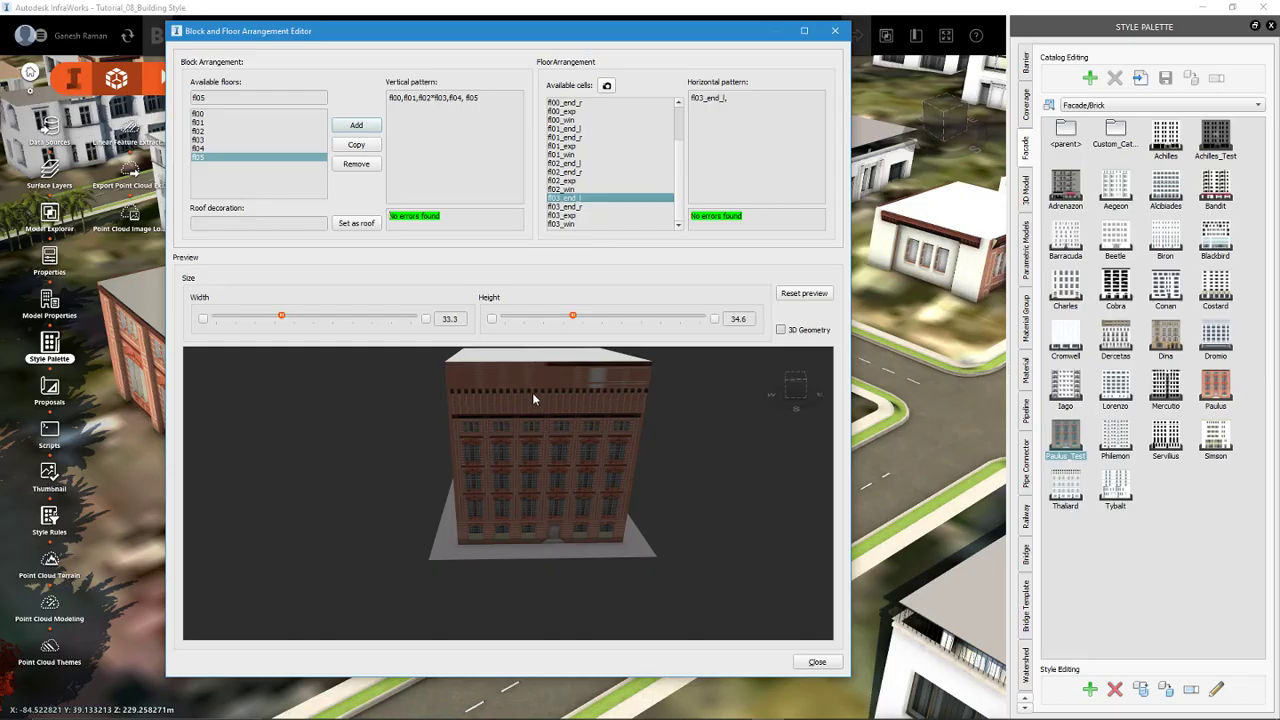
# Step: Append three fl00_win cells and one fl01_end_r cell to floor fl05's horizontal pattern after fl03_end_l
pyautogui.scroll(2, 532, 392)
pyautogui.moveTo(554, 379); pyautogui.dragTo(514, 562)
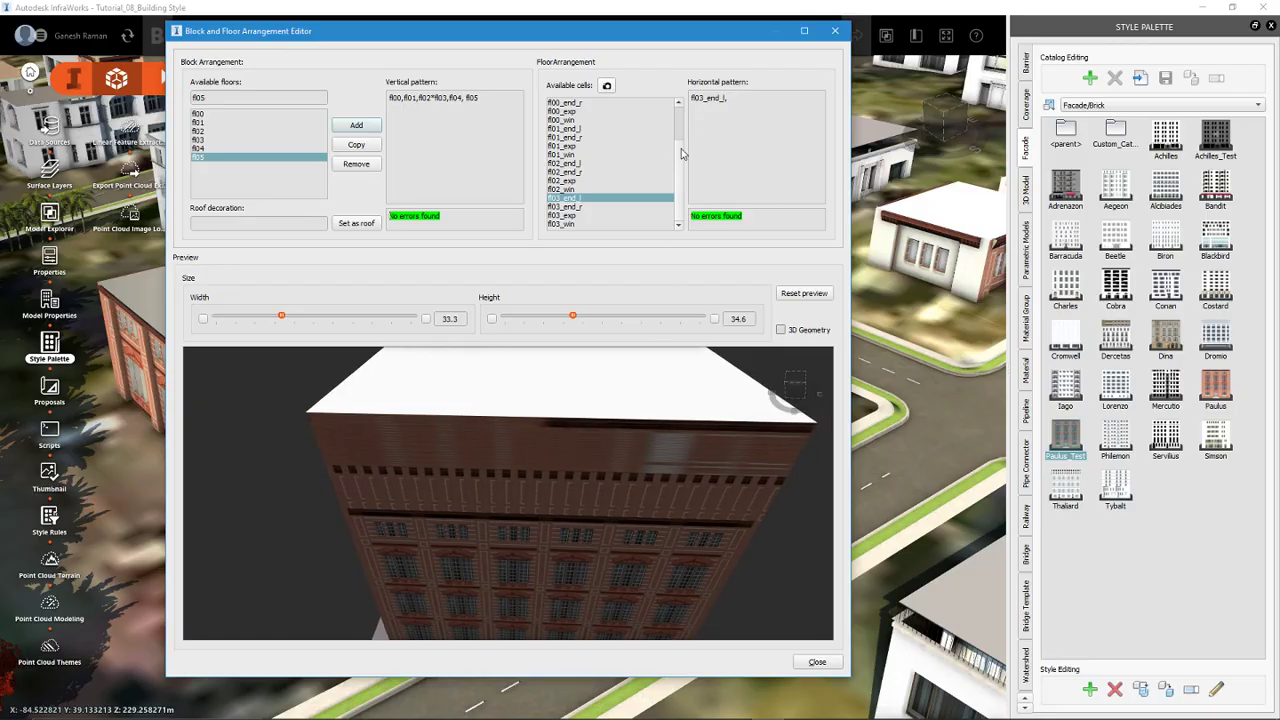
pyautogui.scroll(2, 679, 150)
pyautogui.scroll(1, 679, 150)
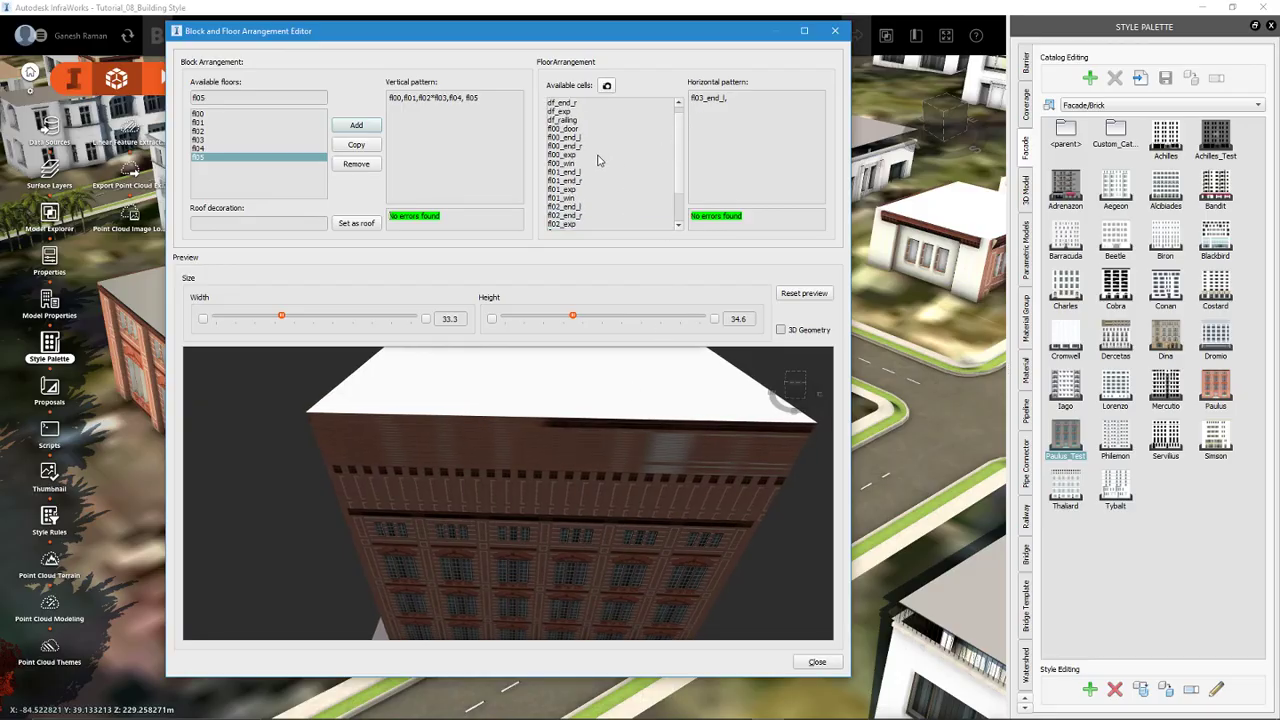
pyautogui.doubleClick(574, 164)
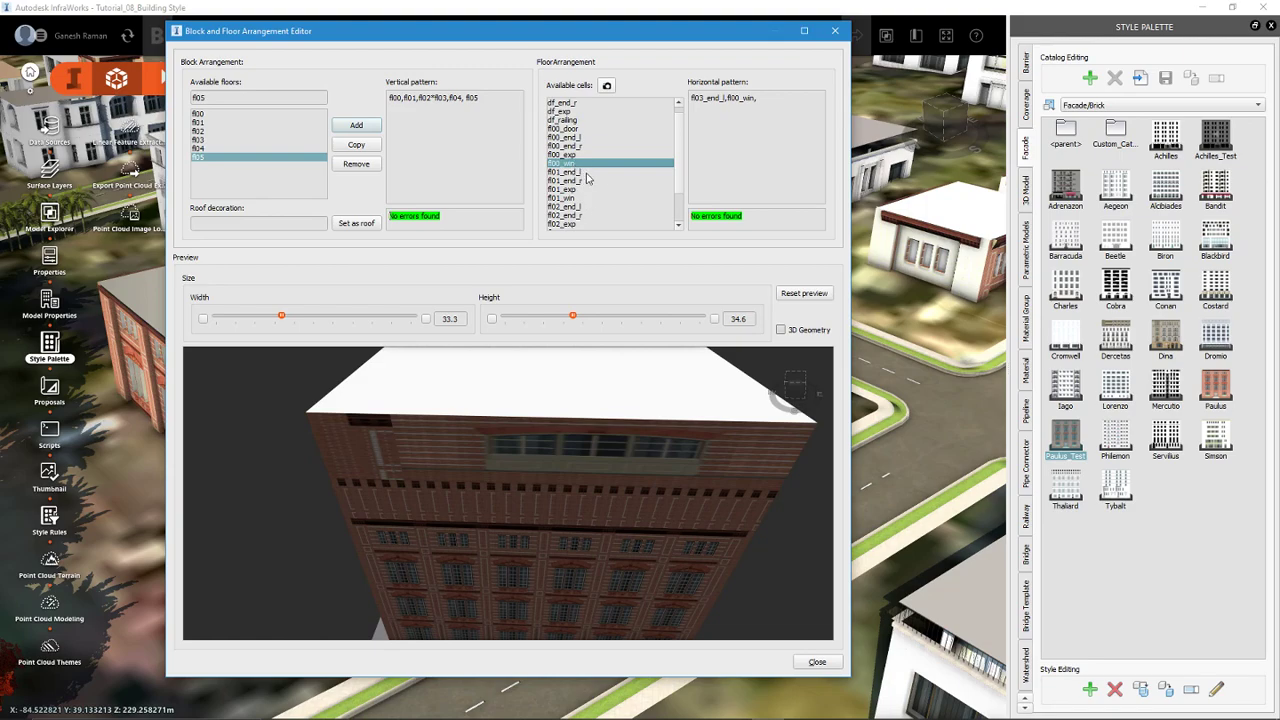
pyautogui.doubleClick(586, 165)
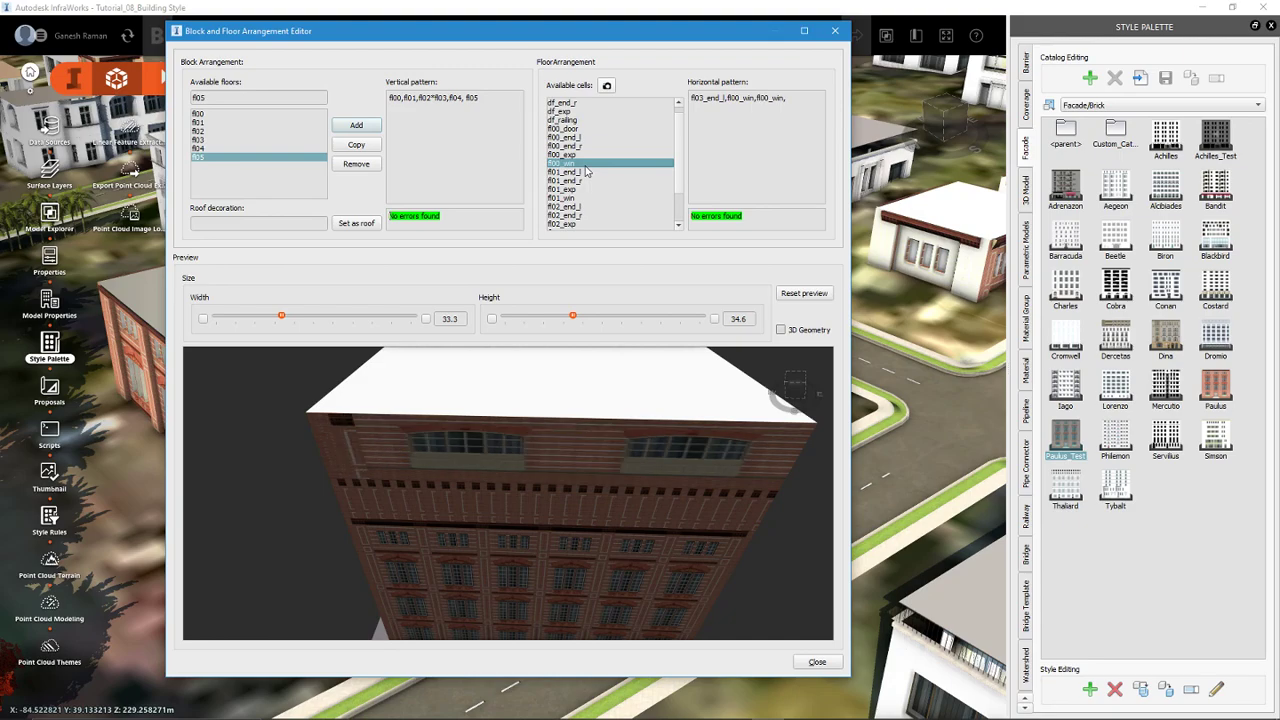
pyautogui.doubleClick(586, 165)
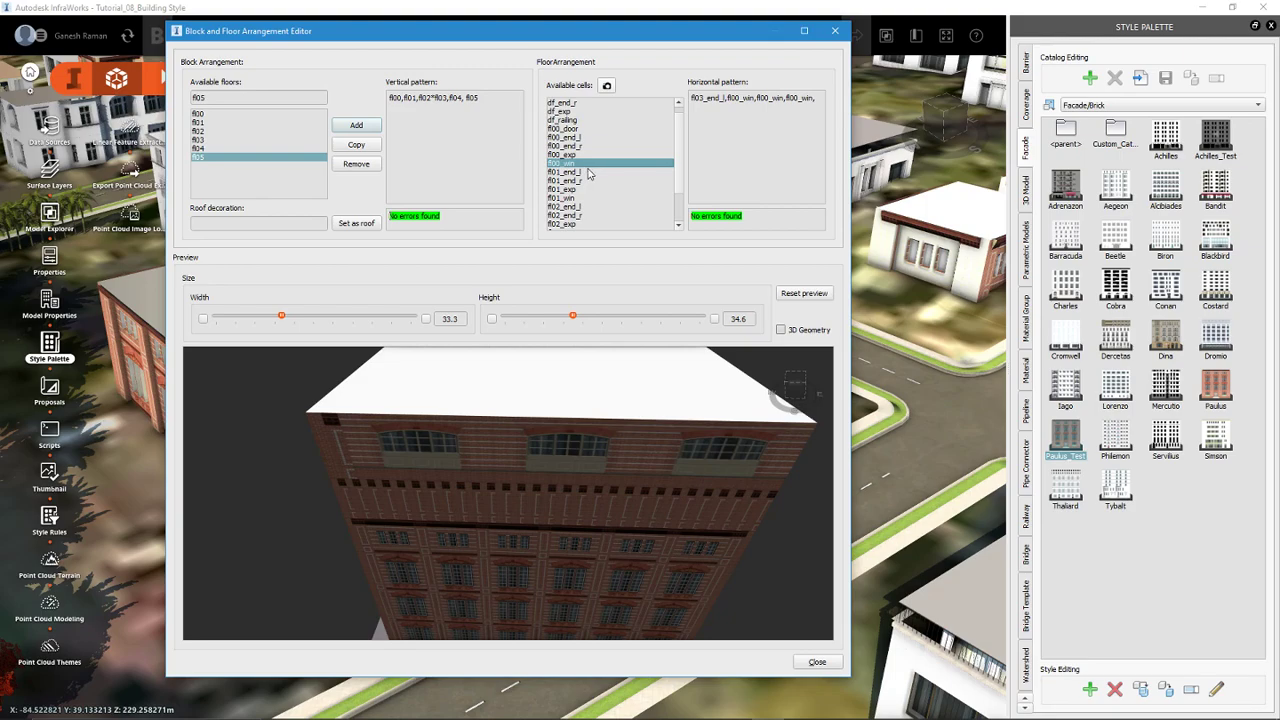
pyautogui.doubleClick(583, 181)
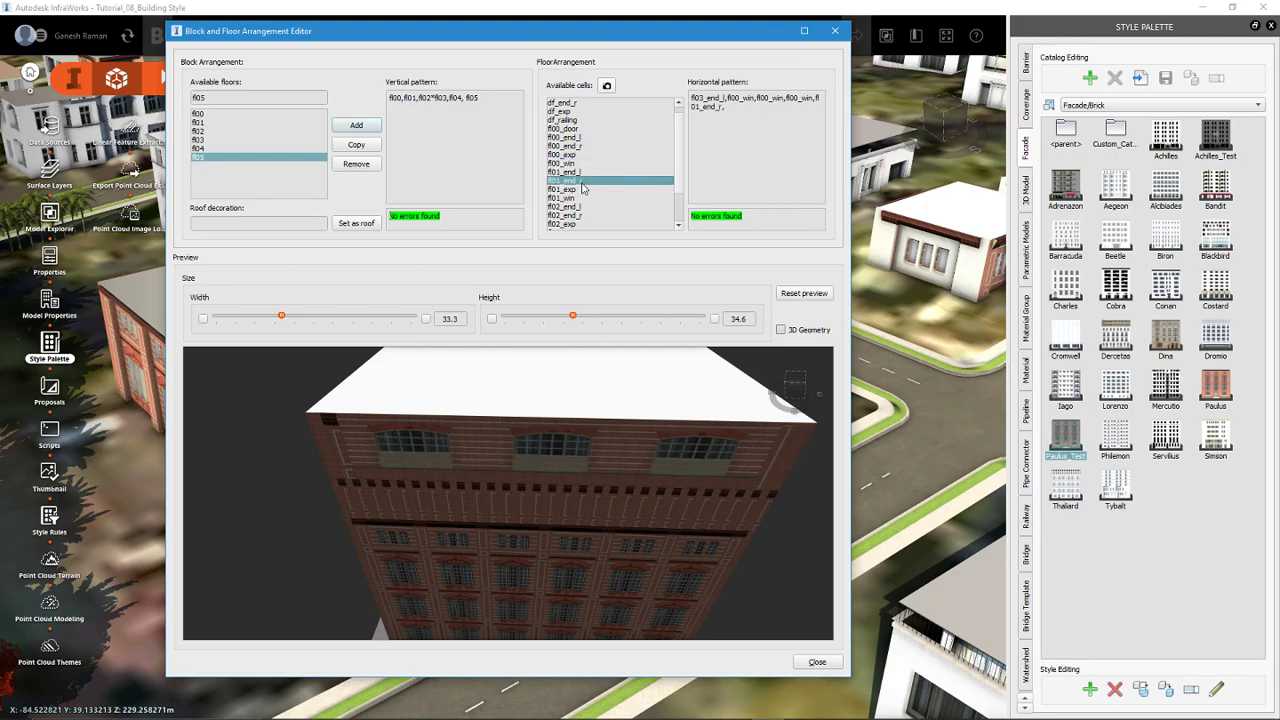
# Step: Replace the asterisk in floor fl04's horizontal pattern with a comma, and append three fl00_win cells and one fl01_end_r cell
pyautogui.moveTo(708, 470); pyautogui.dragTo(716, 466)
pyautogui.moveTo(716, 418); pyautogui.dragTo(706, 349)
pyautogui.scroll(-3, 742, 481)
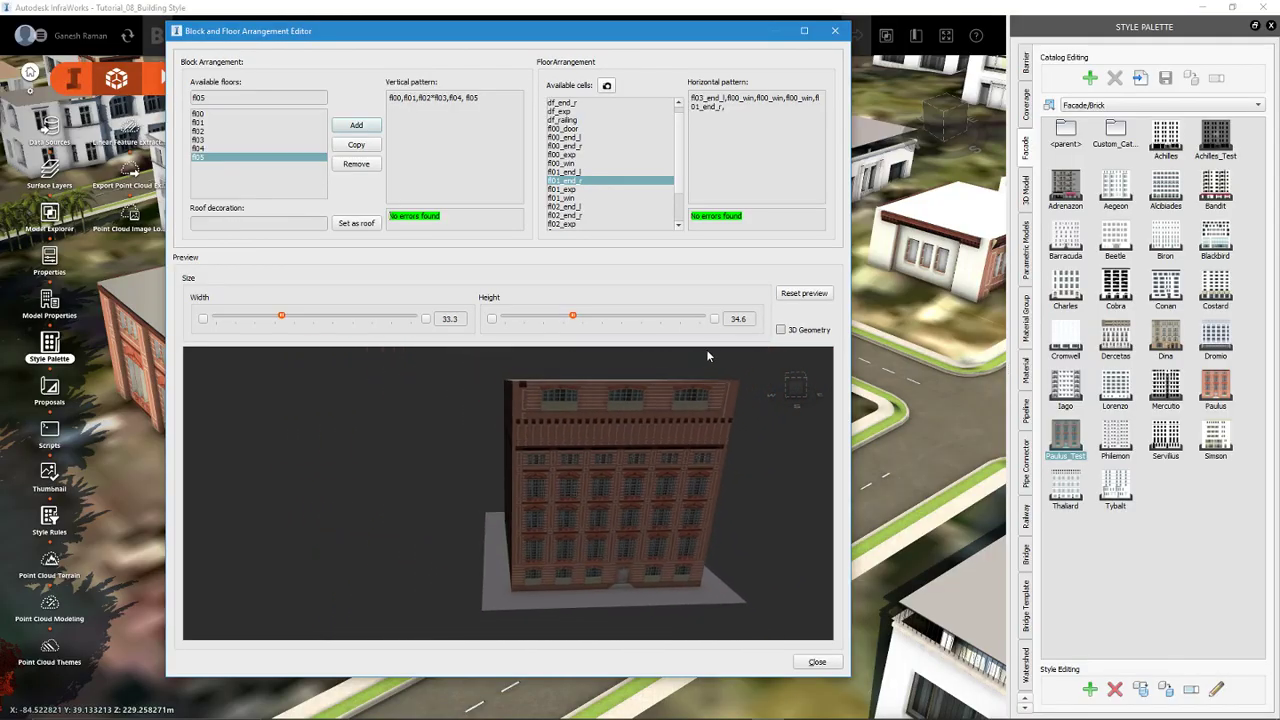
pyautogui.scroll(2, 706, 352)
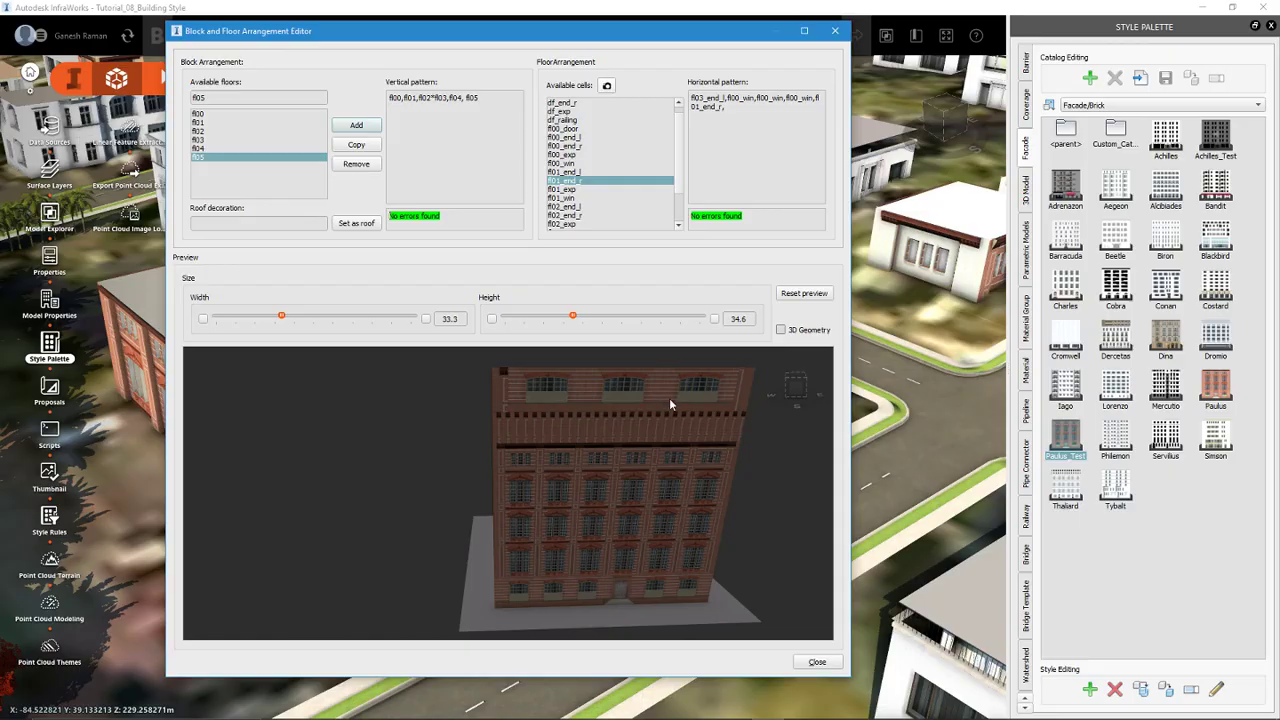
pyautogui.click(228, 149)
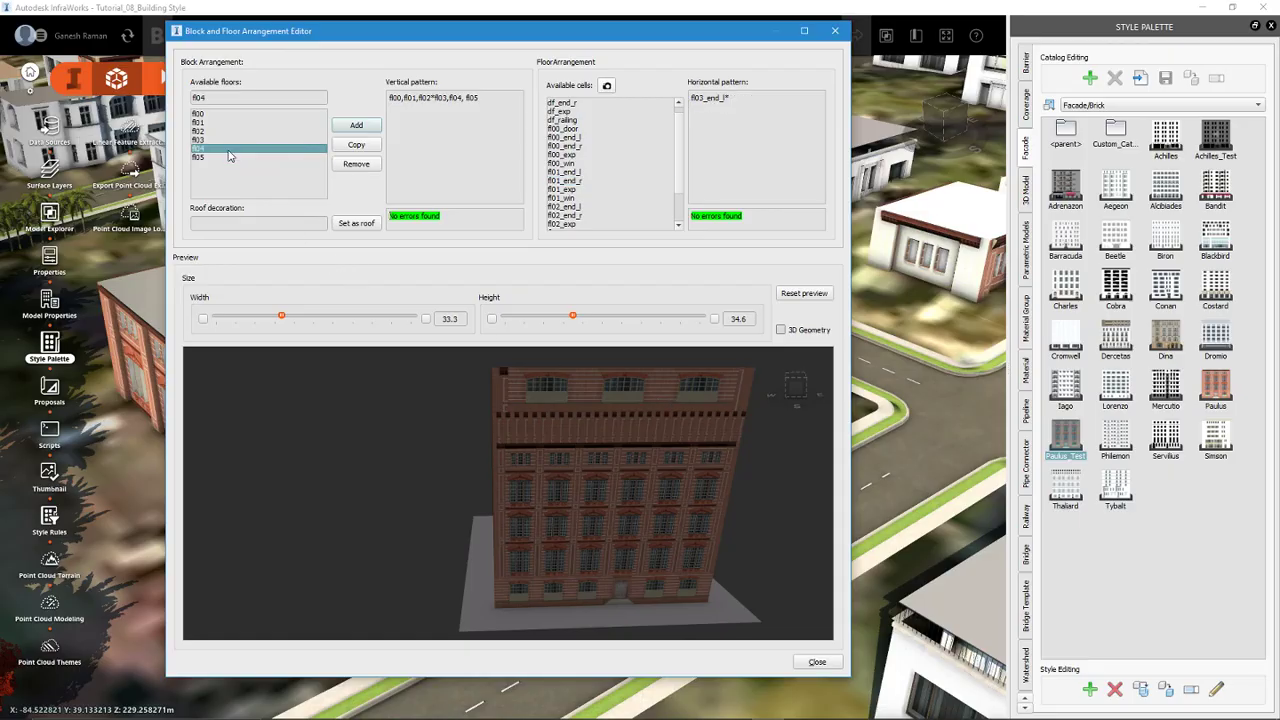
pyautogui.click(742, 97)
pyautogui.press('BackSpace')
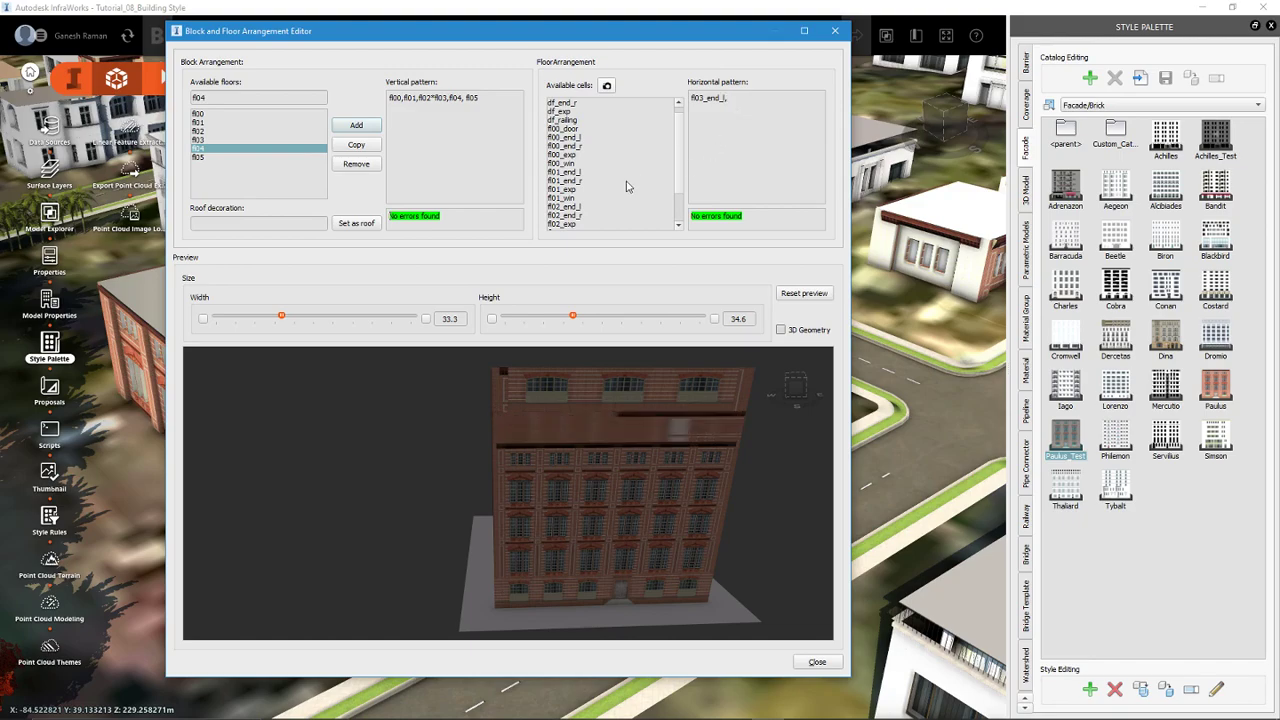
pyautogui.doubleClick(570, 163)
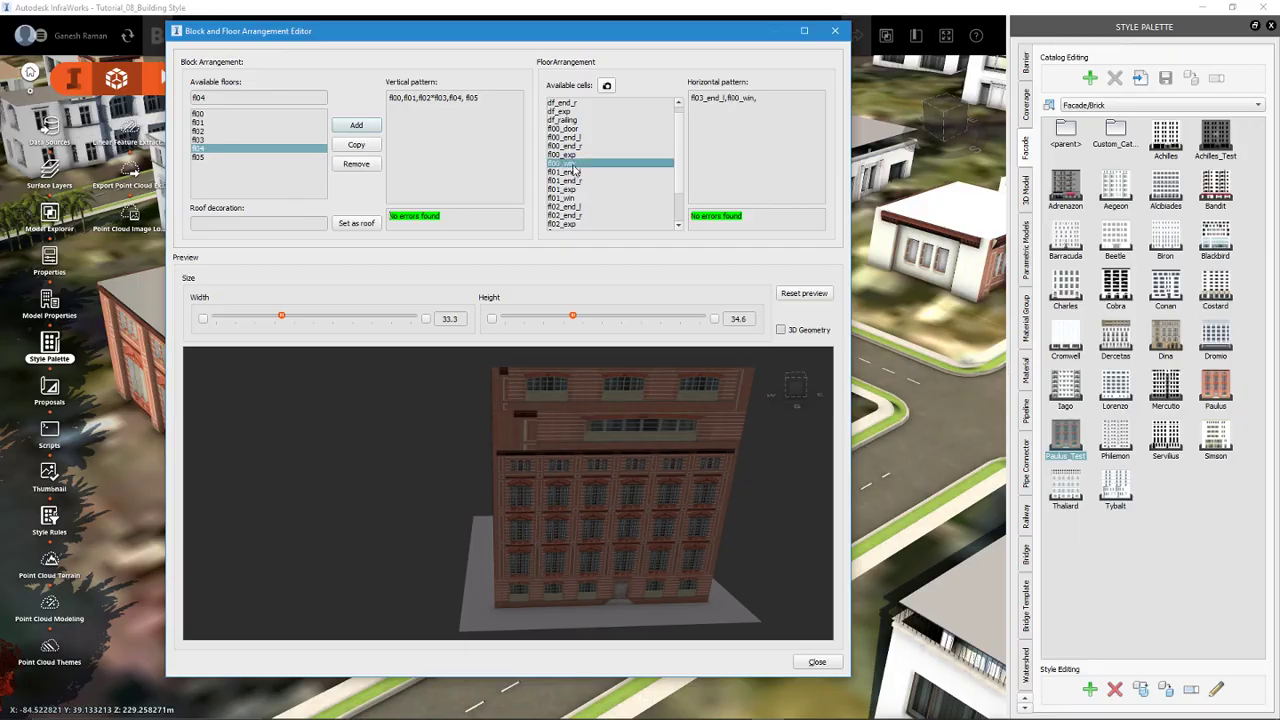
pyautogui.doubleClick(573, 165)
pyautogui.doubleClick(573, 166)
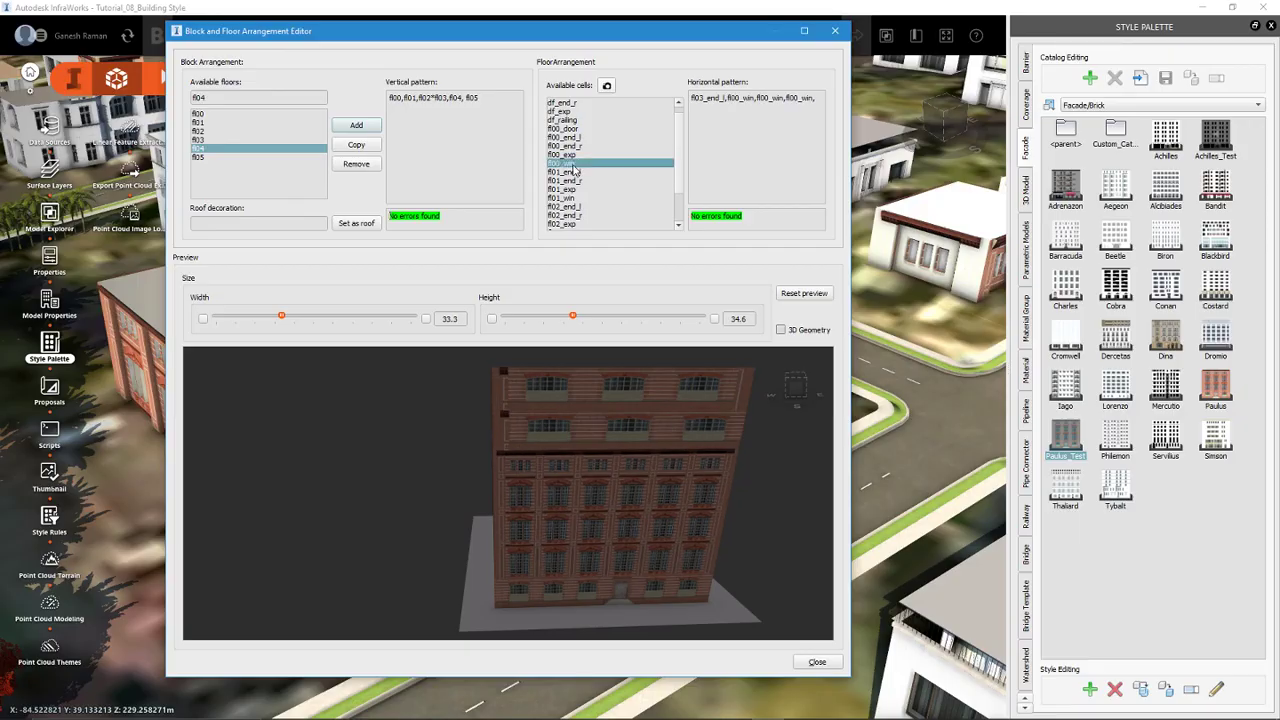
pyautogui.doubleClick(579, 181)
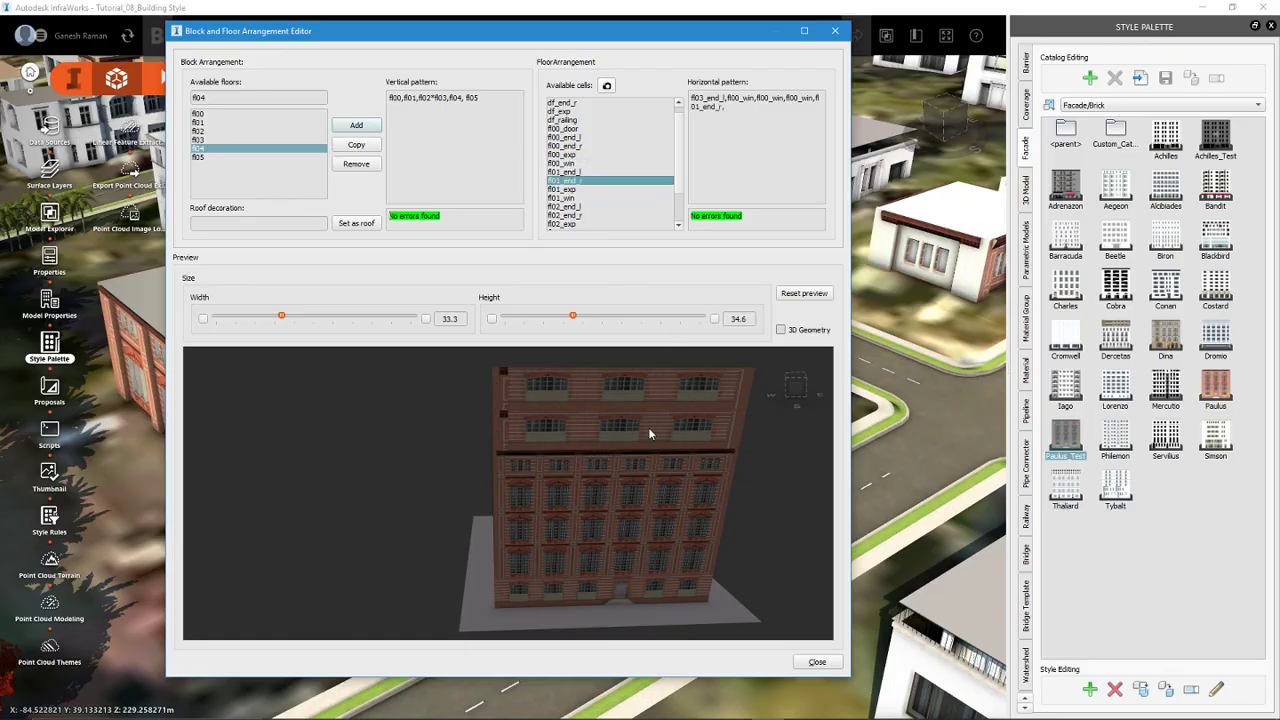
# Step: Insert a fourth fl00_win cell among the window cells in the horizontal patterns of floors fl04 and fl05
pyautogui.click(786, 98)
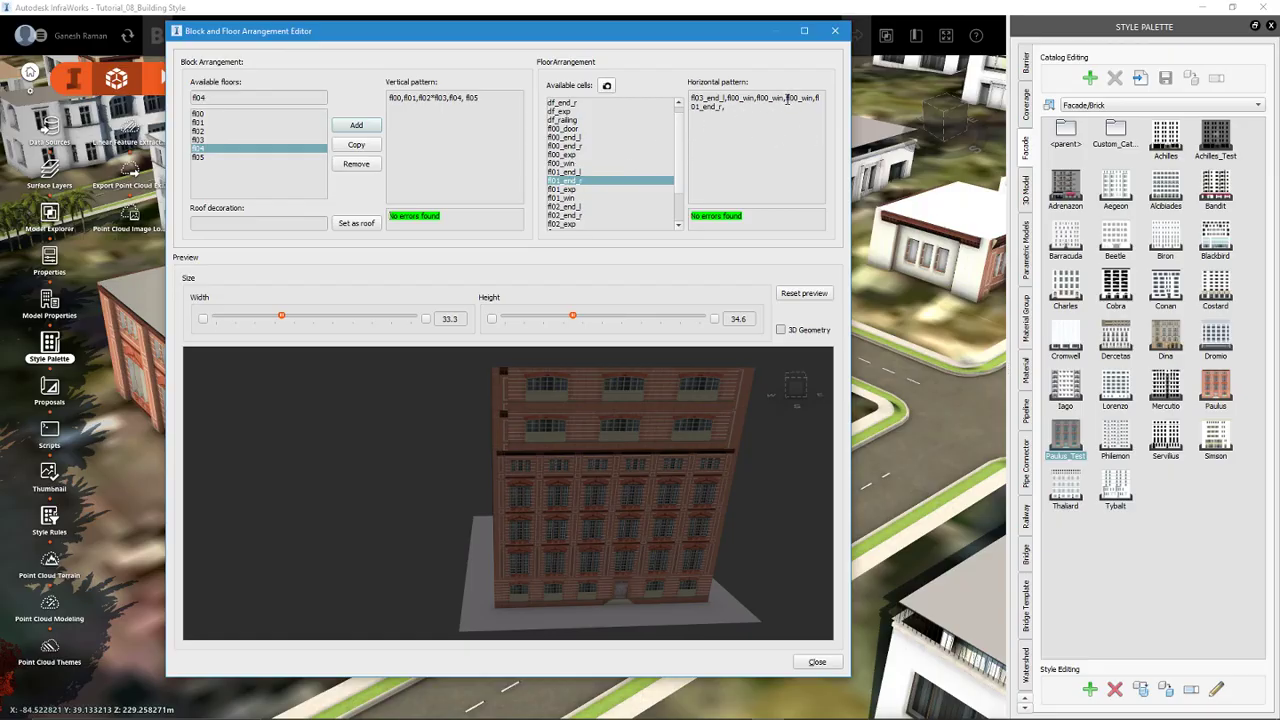
pyautogui.doubleClick(572, 164)
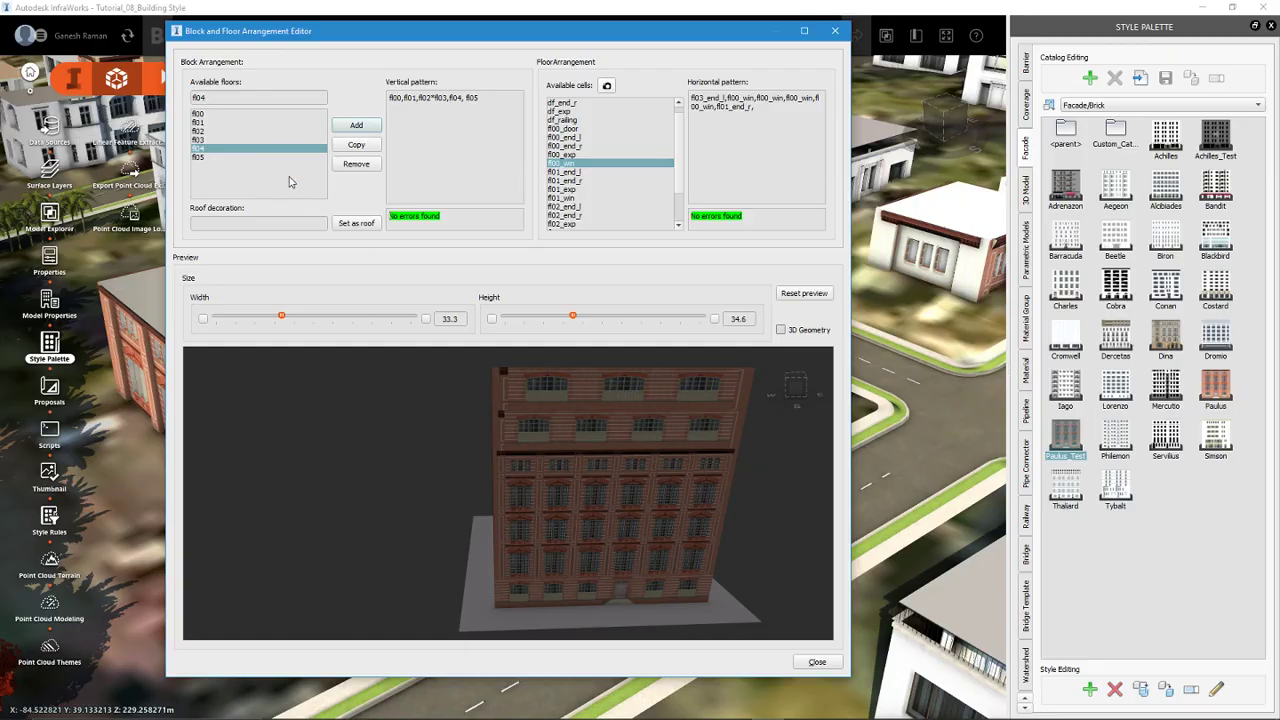
pyautogui.click(222, 157)
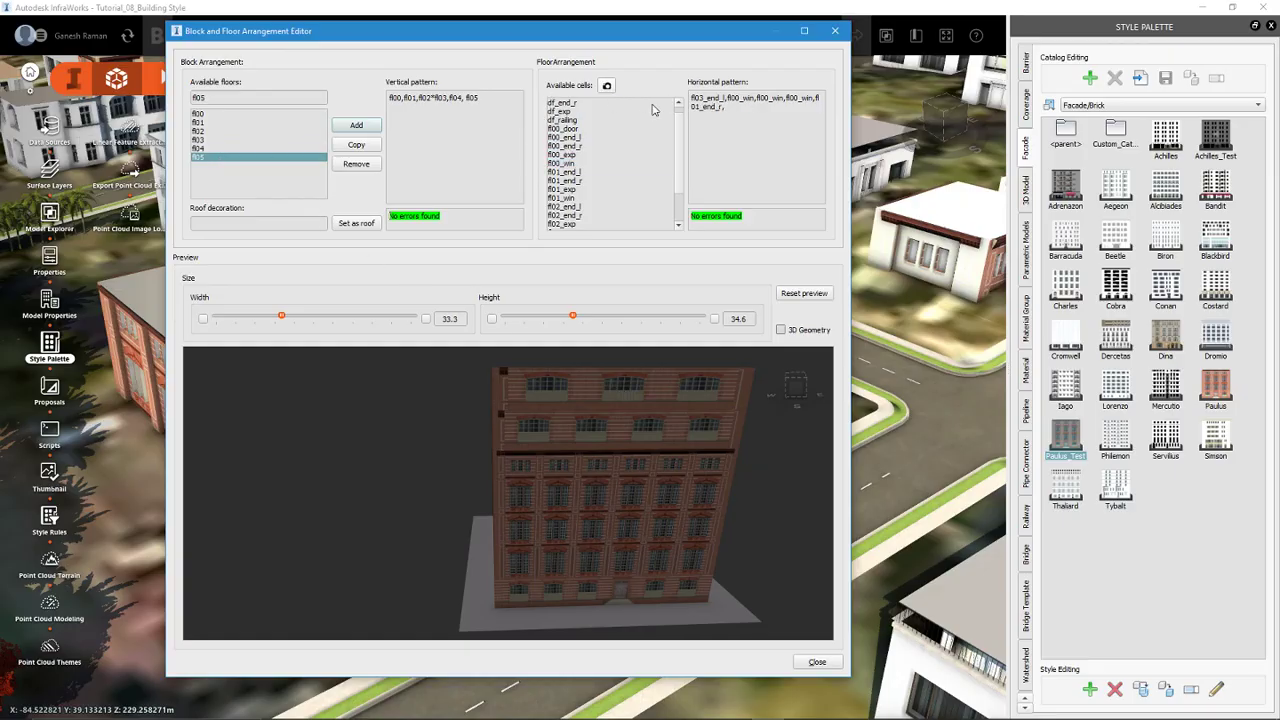
pyautogui.click(756, 97)
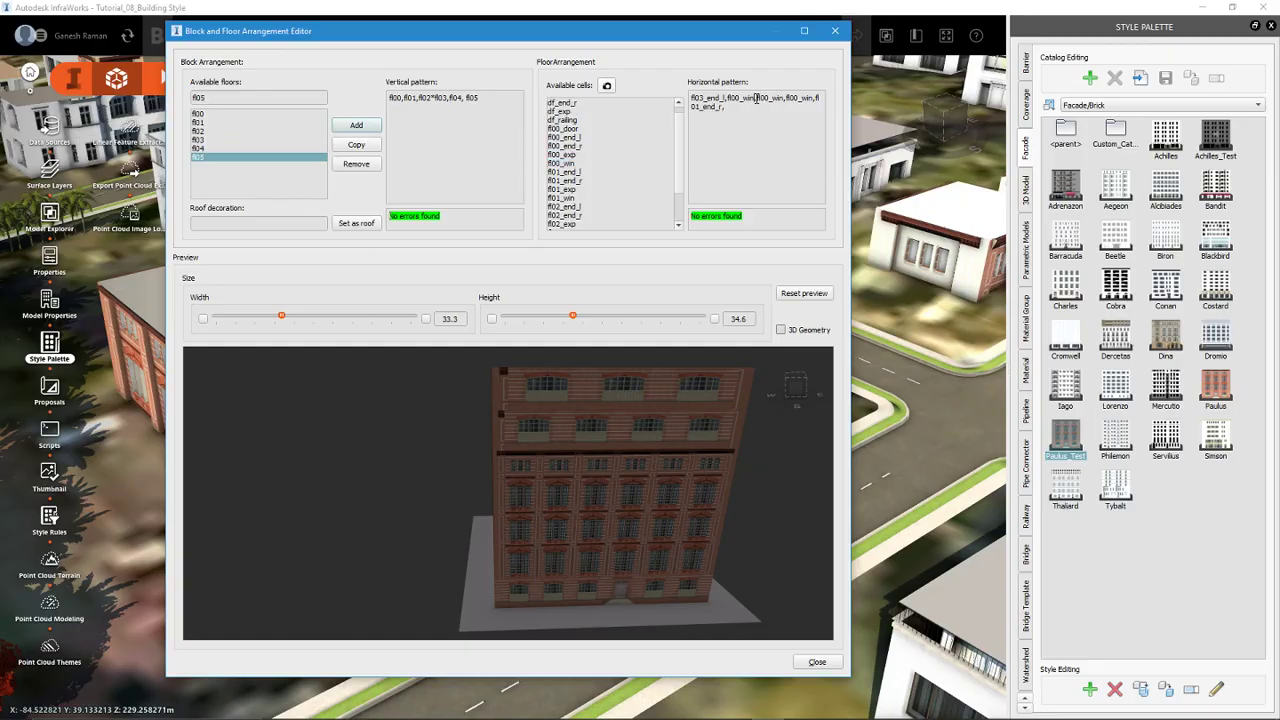
pyautogui.doubleClick(576, 163)
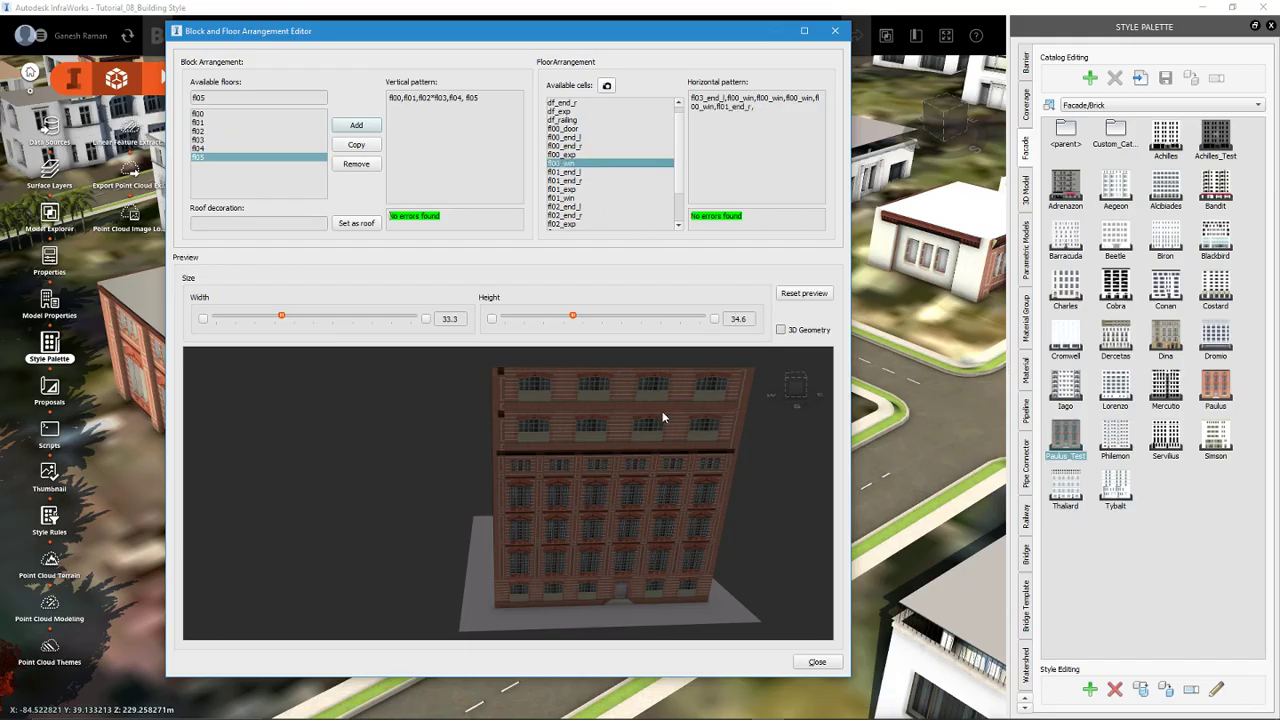
# Step: Close the block and floor arrangement editor and accept the Paulus_Test brick facade configuration
pyautogui.click(824, 665)
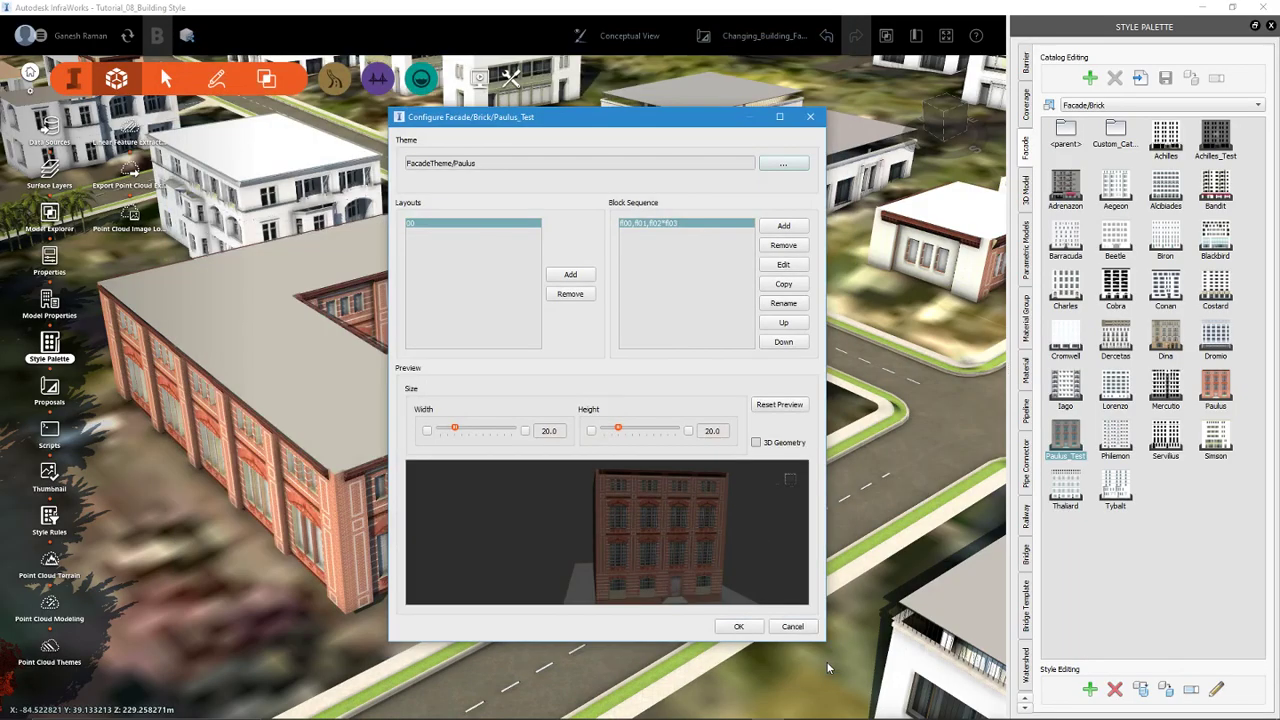
pyautogui.click(738, 626)
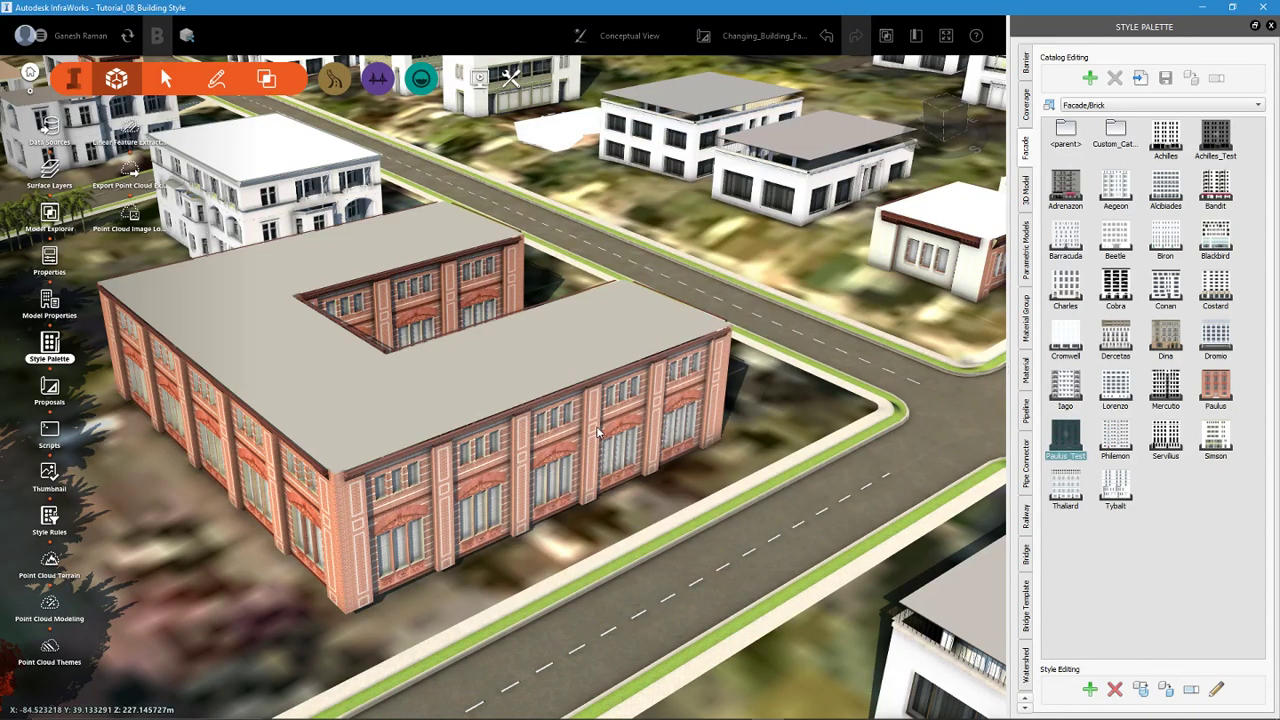
# Step: Assign the Facade/Brick/Paulus_Test style as the rule style of the U-shaped building beside the road
pyautogui.click(598, 432)
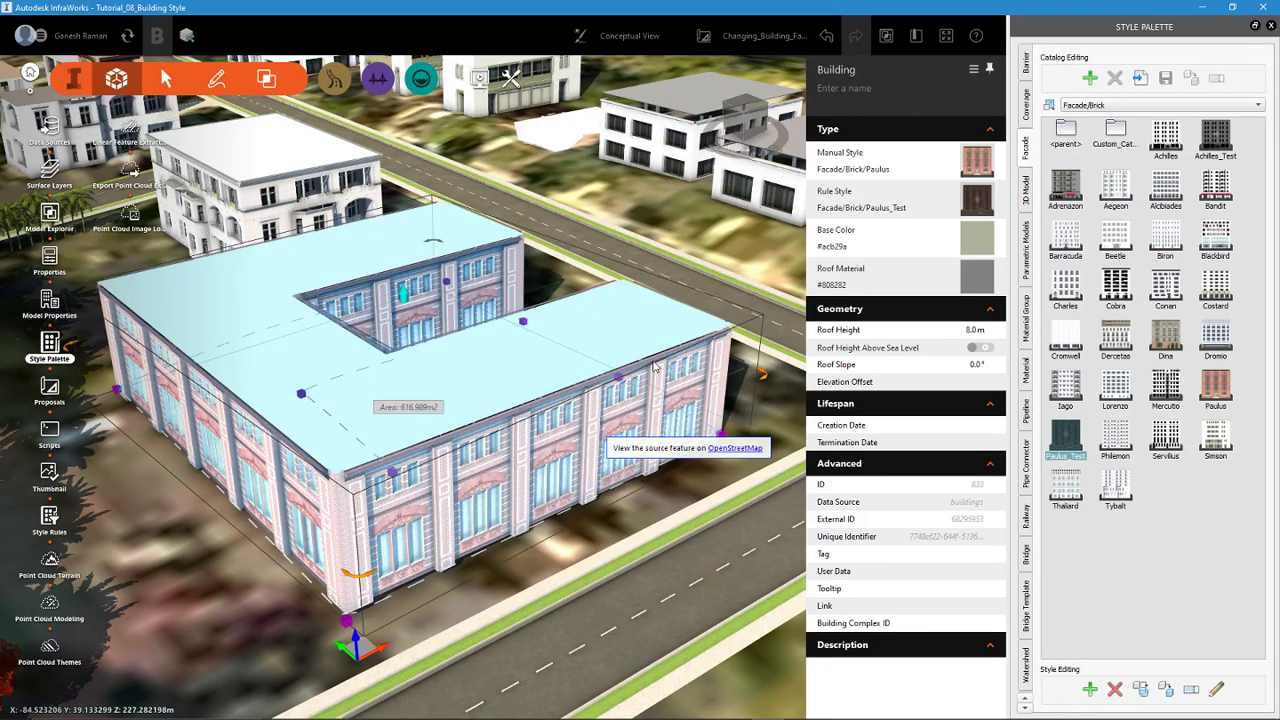
pyautogui.click(980, 205)
pyautogui.click(913, 267)
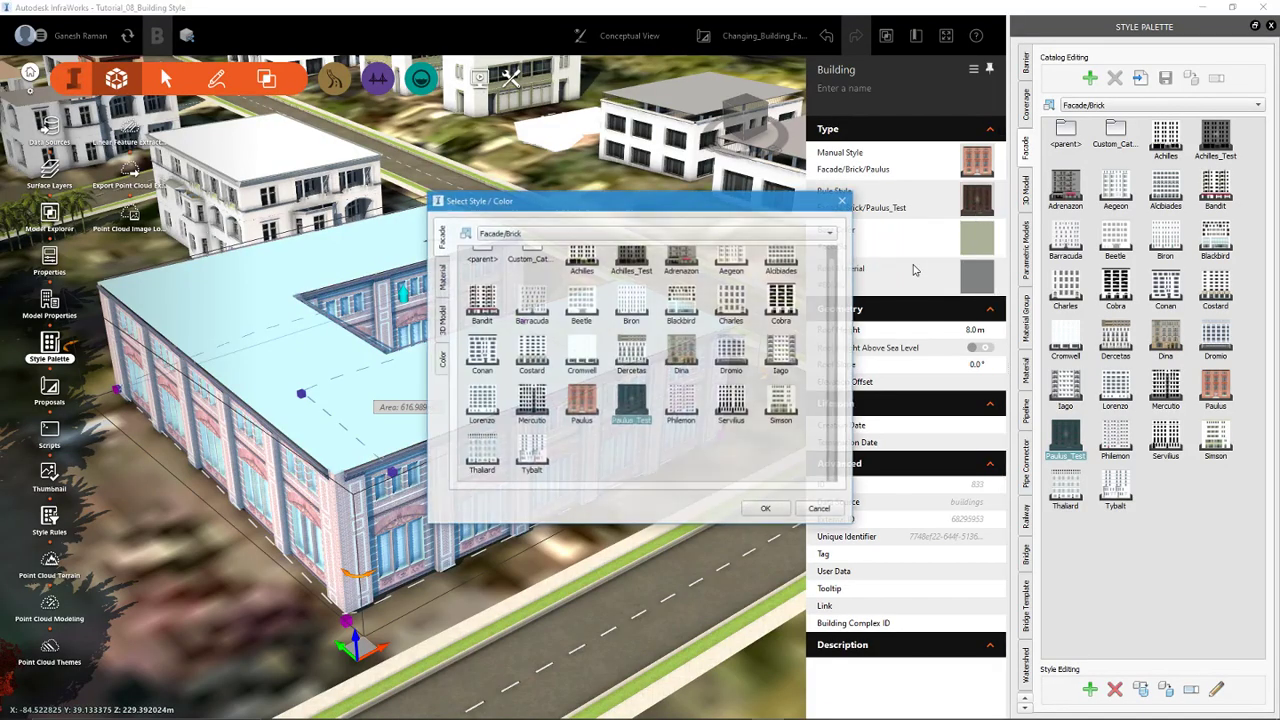
pyautogui.doubleClick(631, 404)
pyautogui.moveTo(618, 488); pyautogui.dragTo(362, 372)
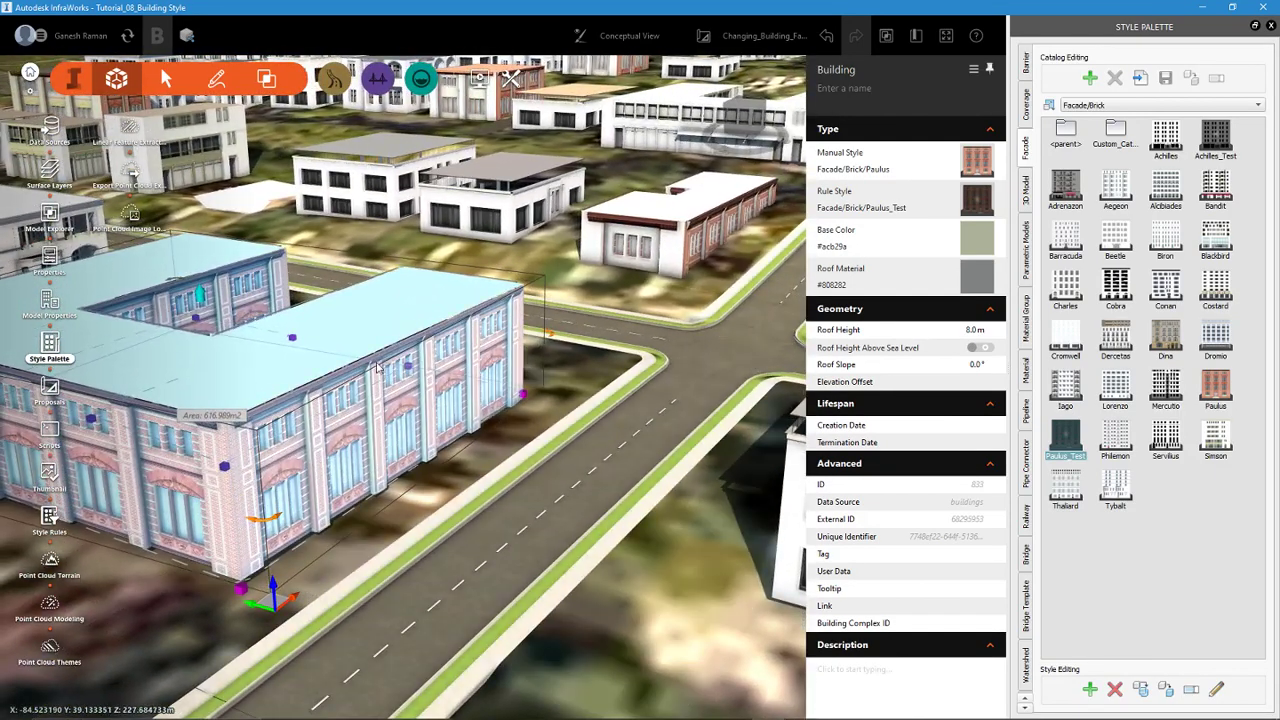
pyautogui.moveTo(490, 449); pyautogui.dragTo(567, 477)
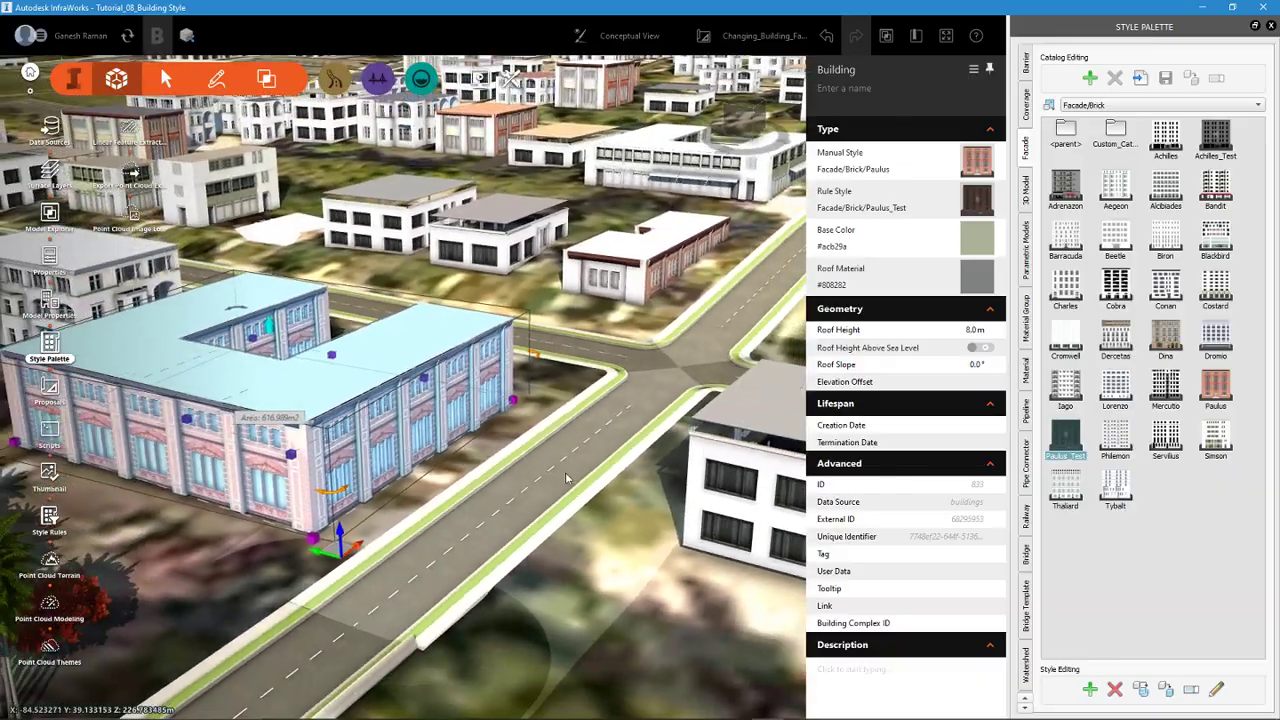
pyautogui.scroll(5, 567, 477)
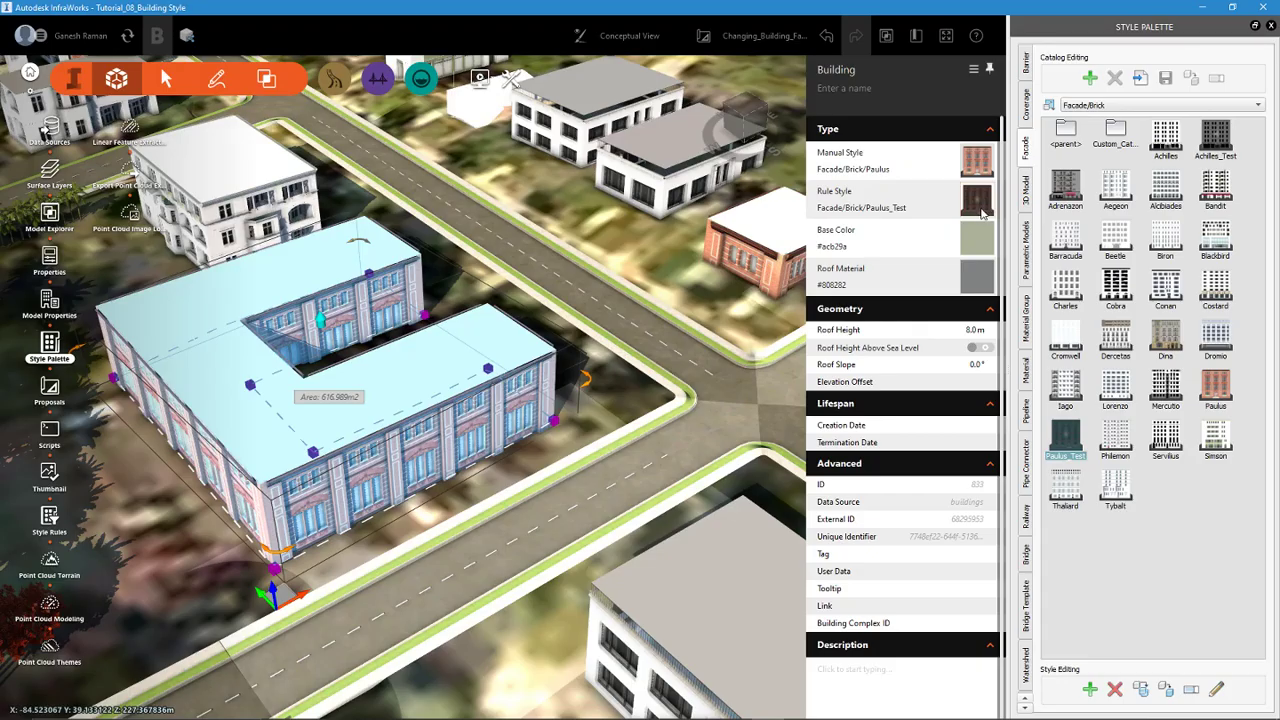
# Step: Try a Facade/Marble & Stone rule style on the U-shaped building, set it to Facade/Brick/Paulus, and deselect the building
pyautogui.click(976, 208)
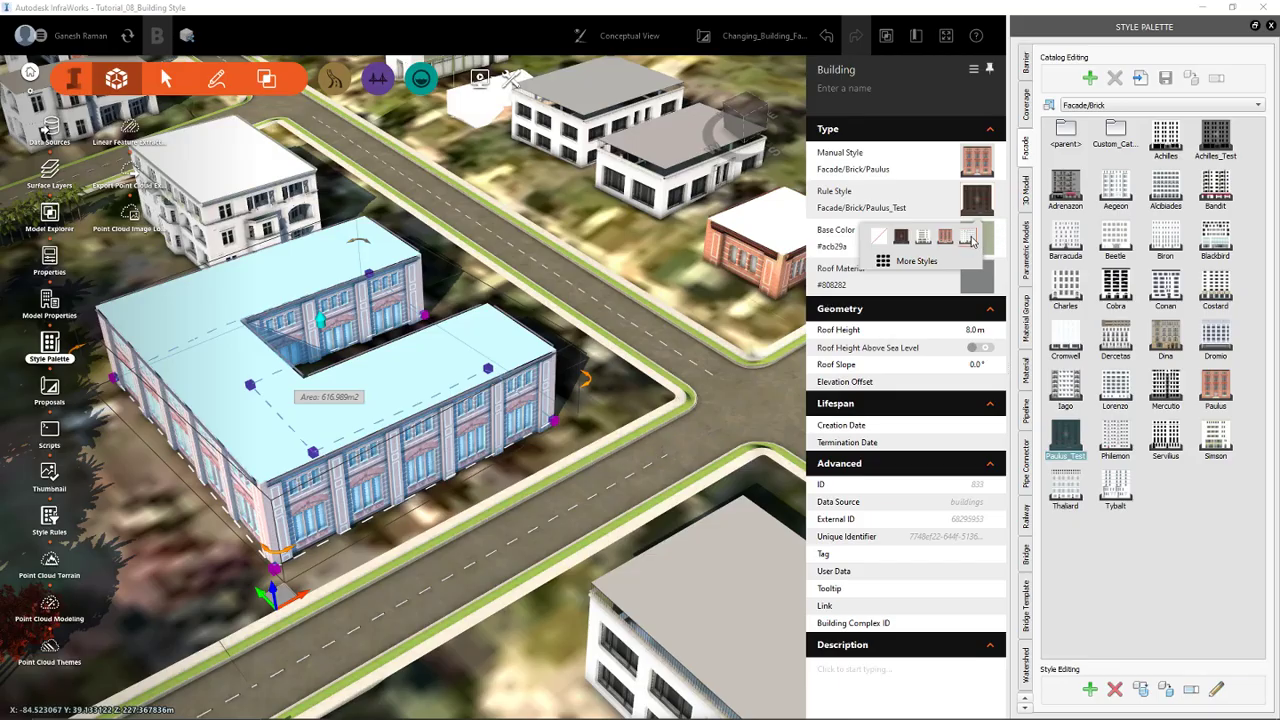
pyautogui.click(970, 237)
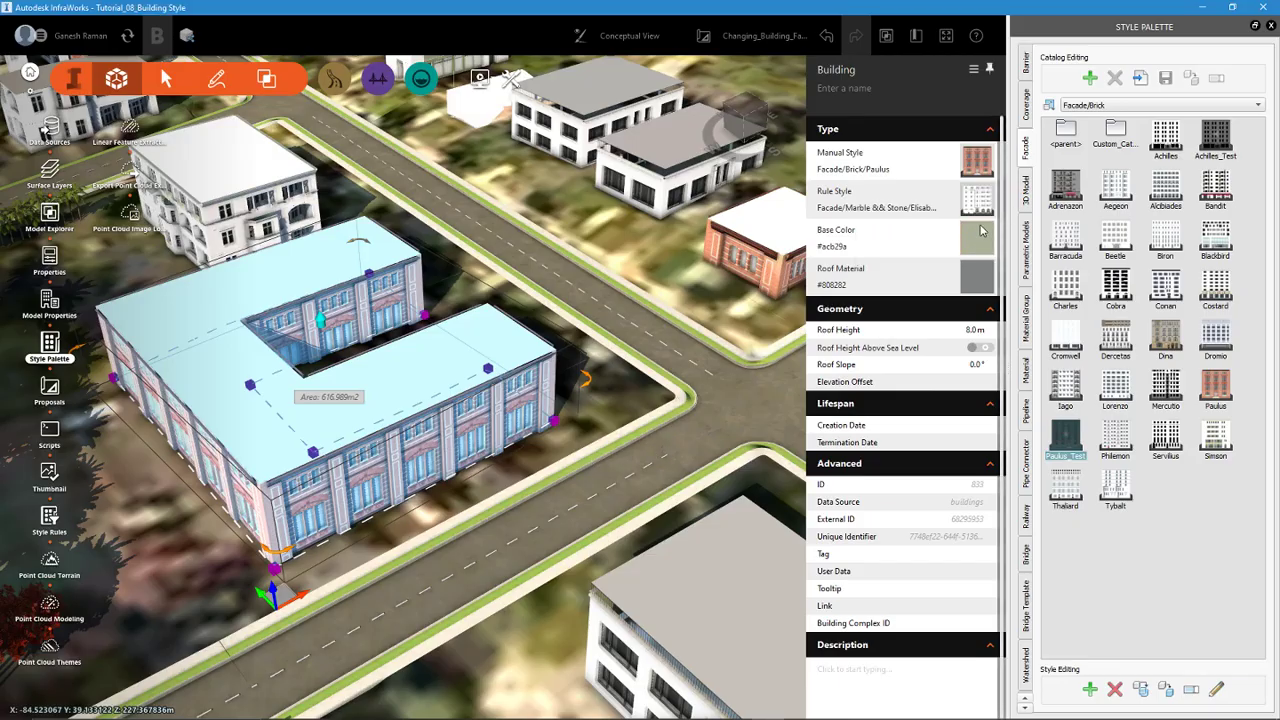
pyautogui.click(977, 199)
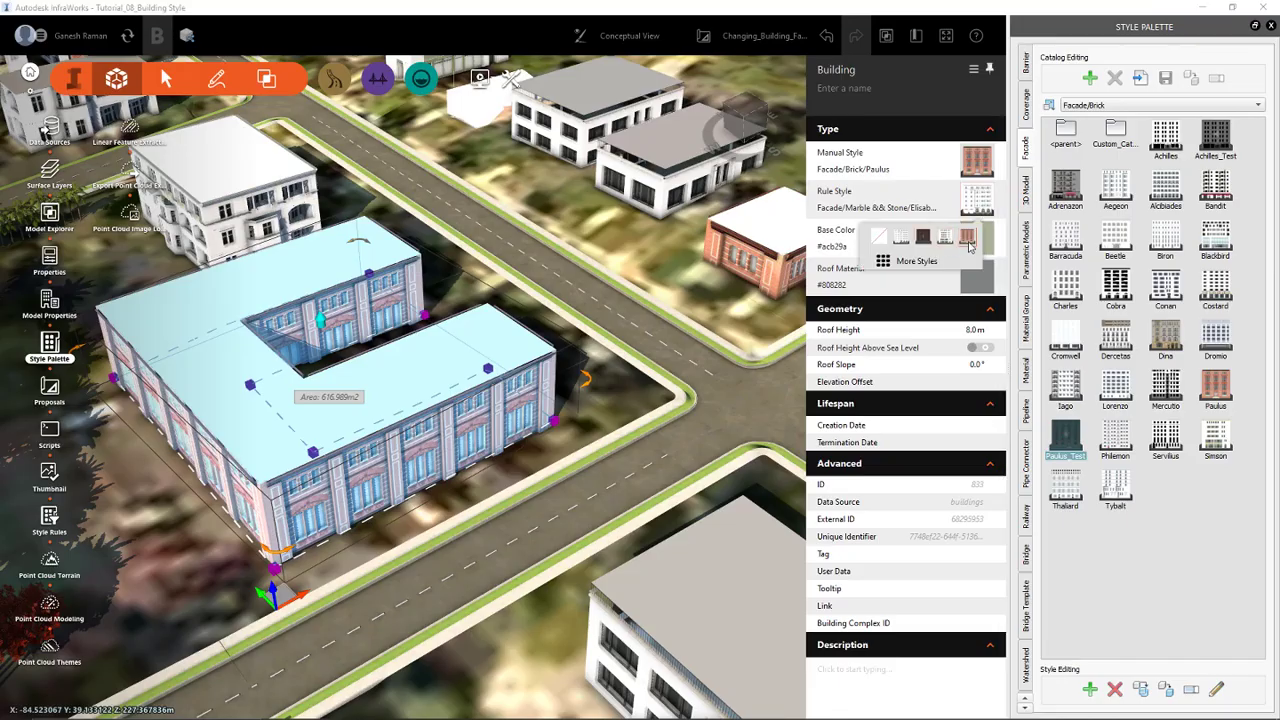
pyautogui.click(967, 237)
pyautogui.keyDown('shift'); pyautogui.moveTo(505, 500); pyautogui.dragTo(498, 378, button='middle'); pyautogui.keyUp('shift')
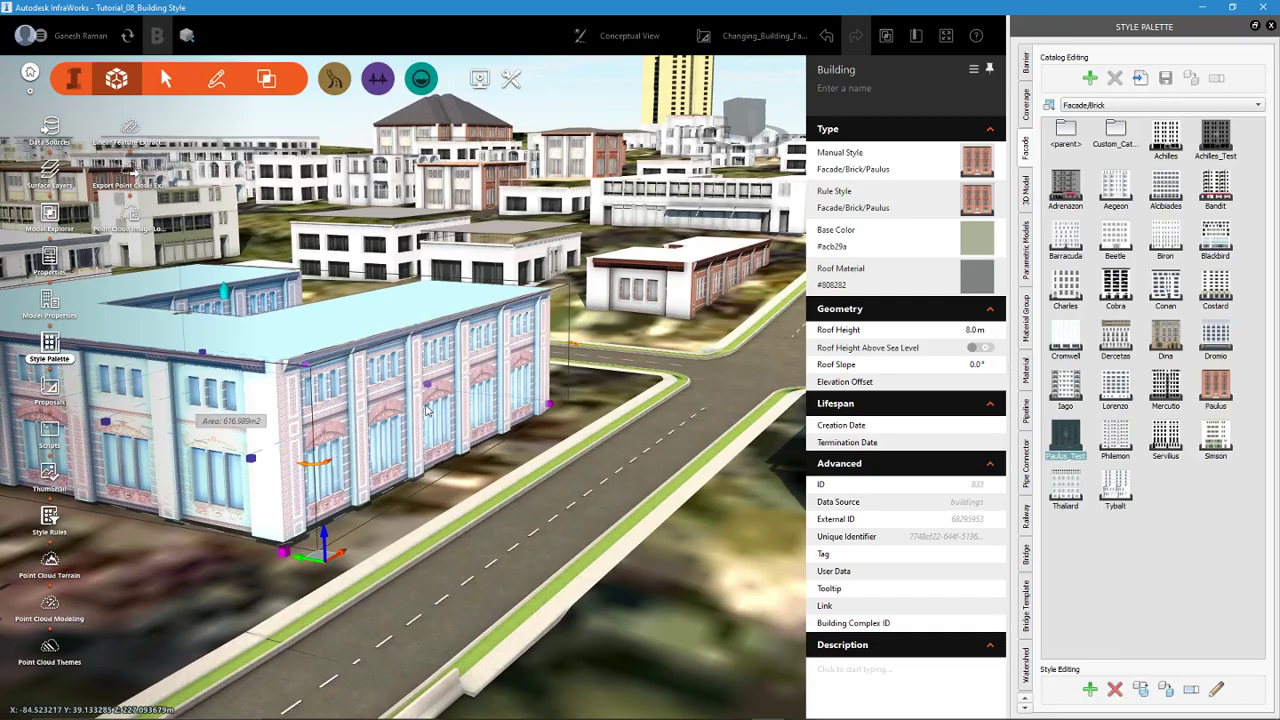
pyautogui.press('Escape')
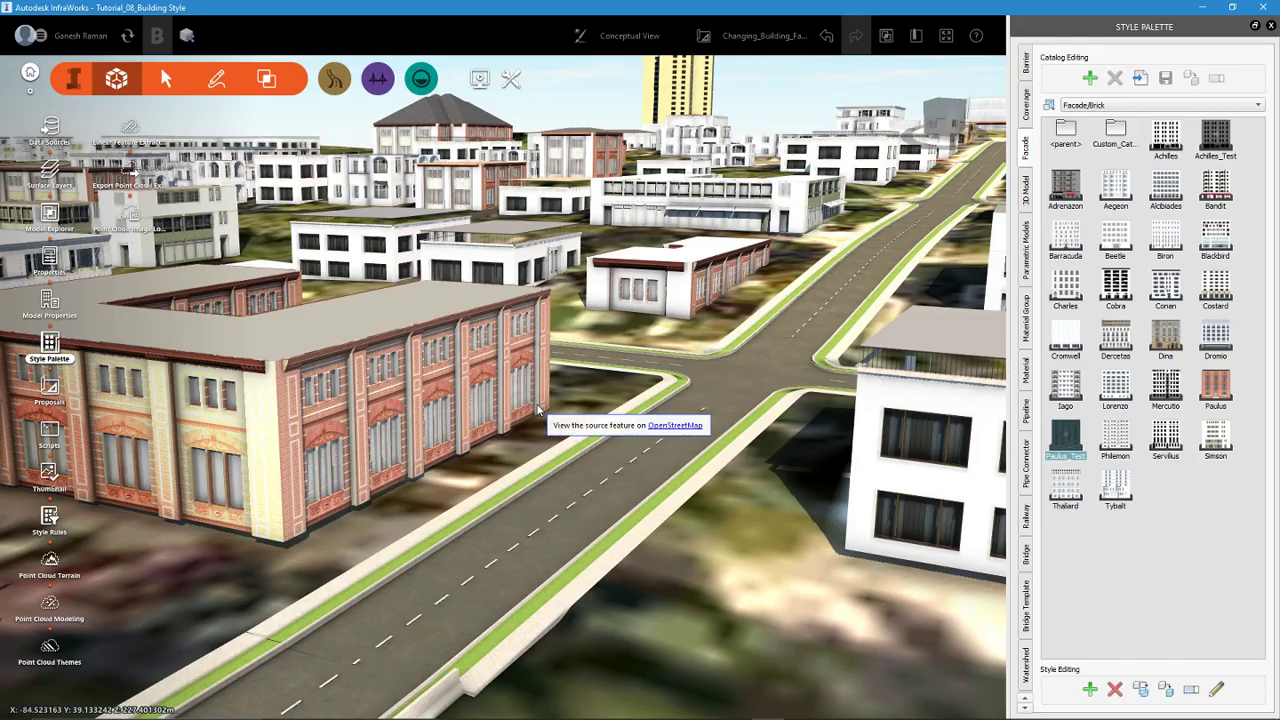
pyautogui.keyDown('shift'); pyautogui.moveTo(540, 410); pyautogui.dragTo(497, 433, button='middle'); pyautogui.keyUp('shift')
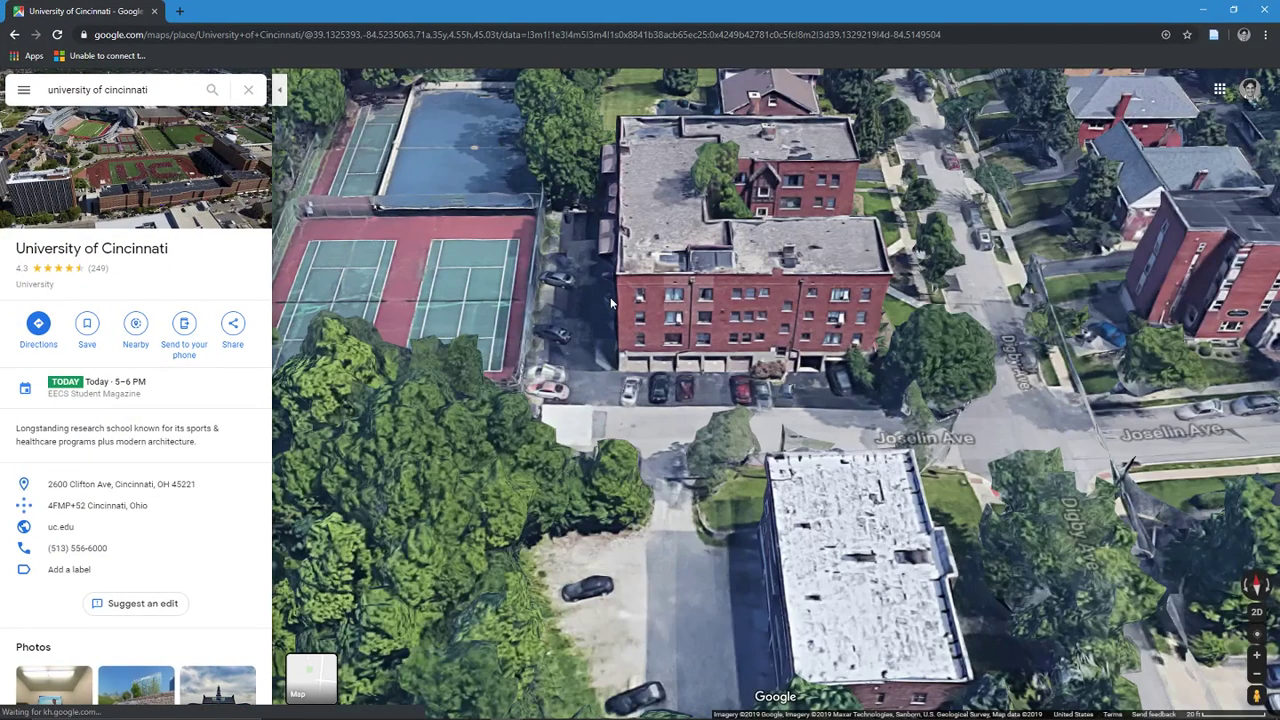
# Step: In Google Maps Street View, frame the whole garage-side facade of the red-brick building beside the tennis courts
pyautogui.scroll(1, 750, 322)
pyautogui.scroll(2, 750, 322)
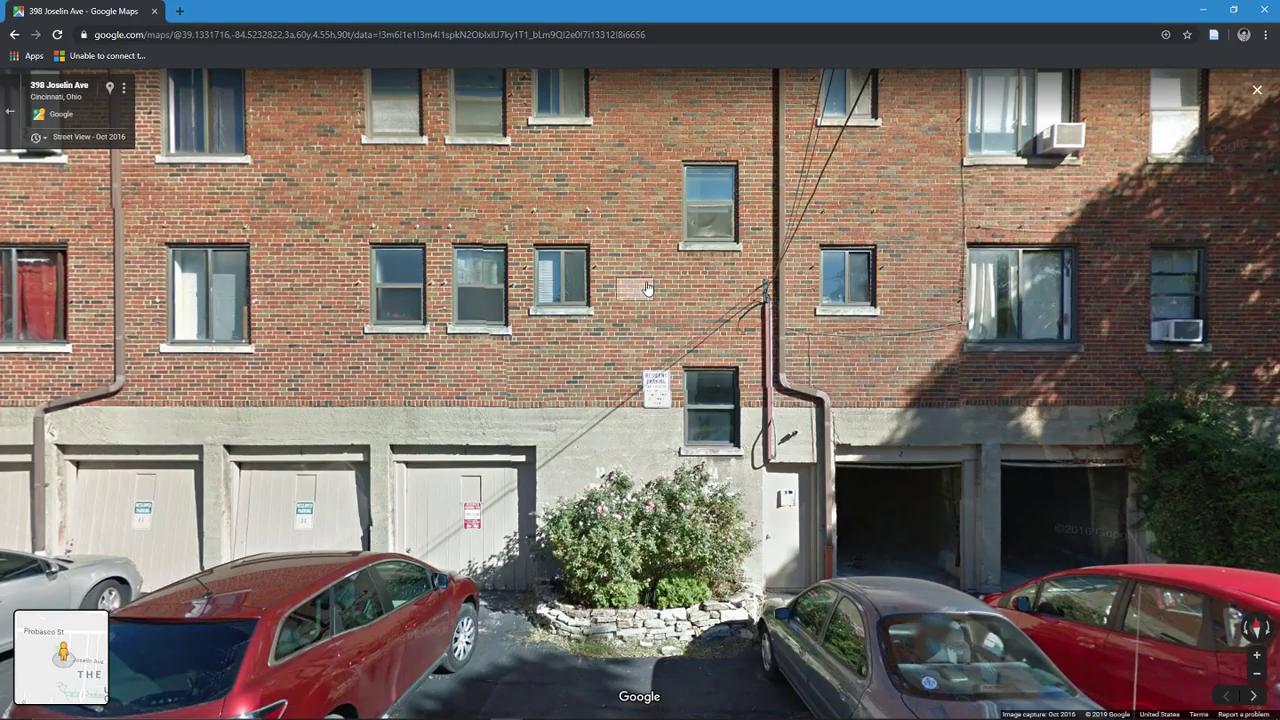
pyautogui.scroll(-1, 645, 292)
pyautogui.scroll(-1, 645, 292)
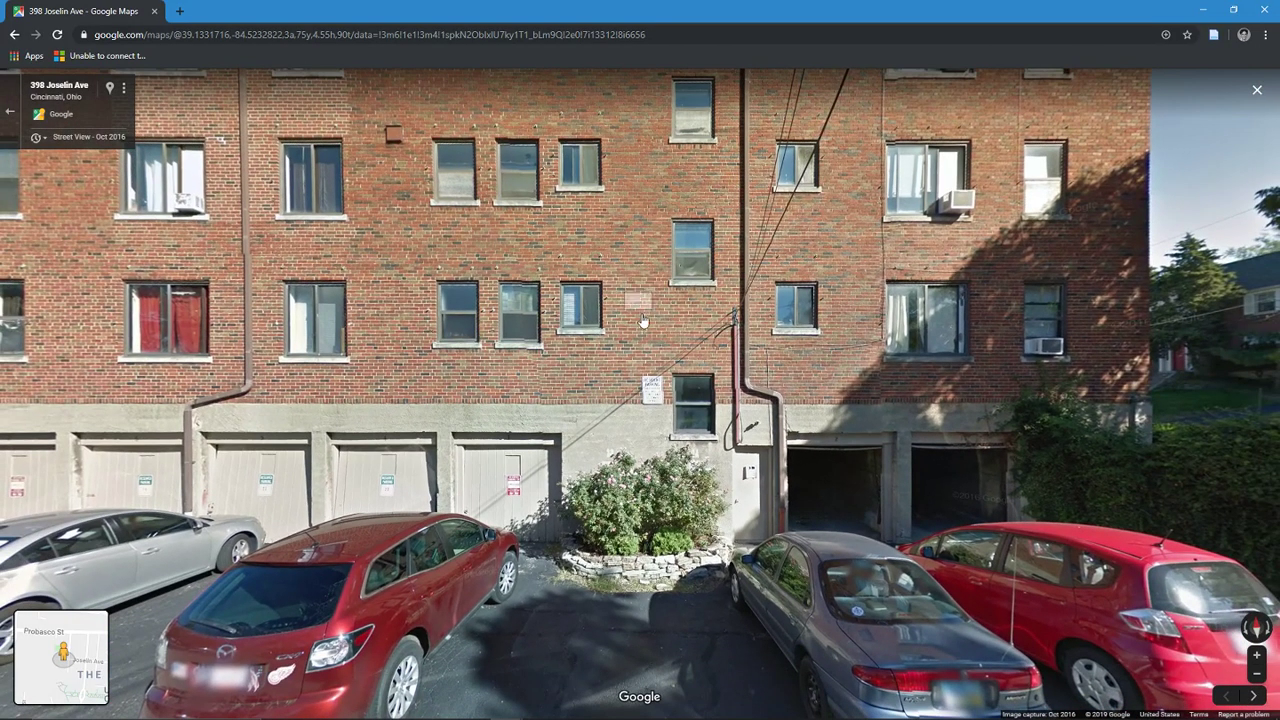
pyautogui.scroll(-2, 645, 333)
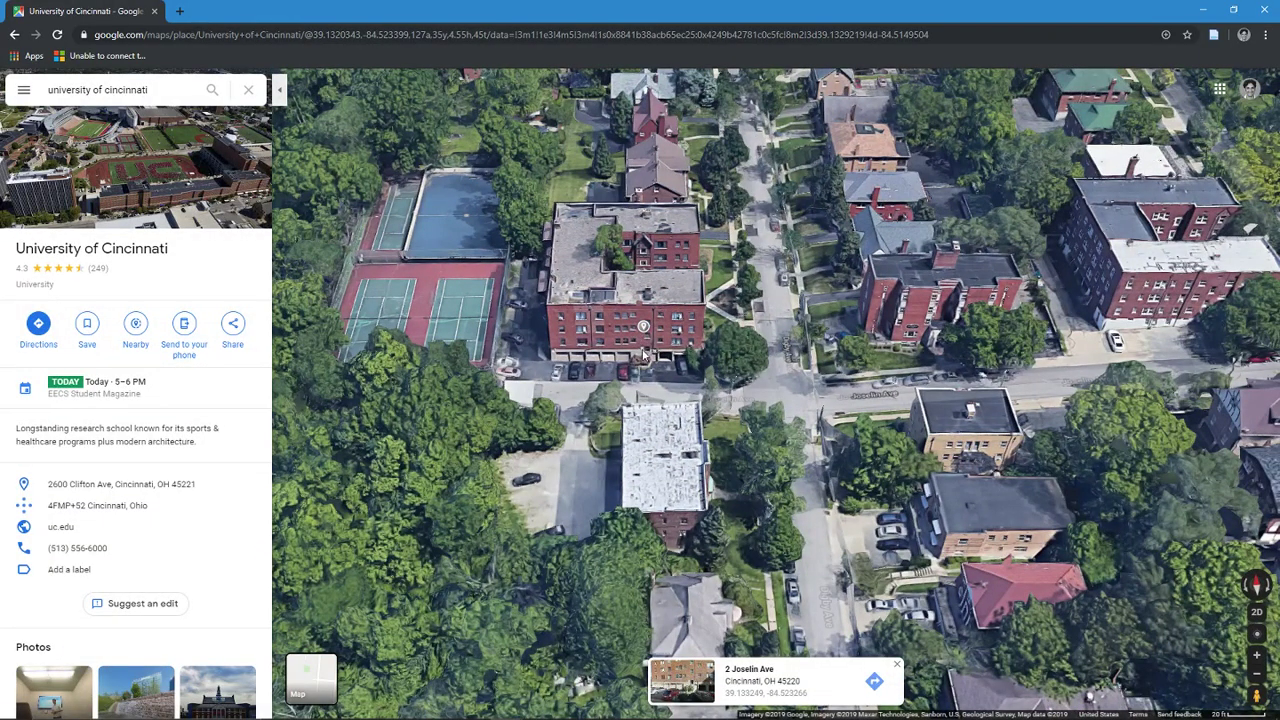
pyautogui.scroll(2, 636, 343)
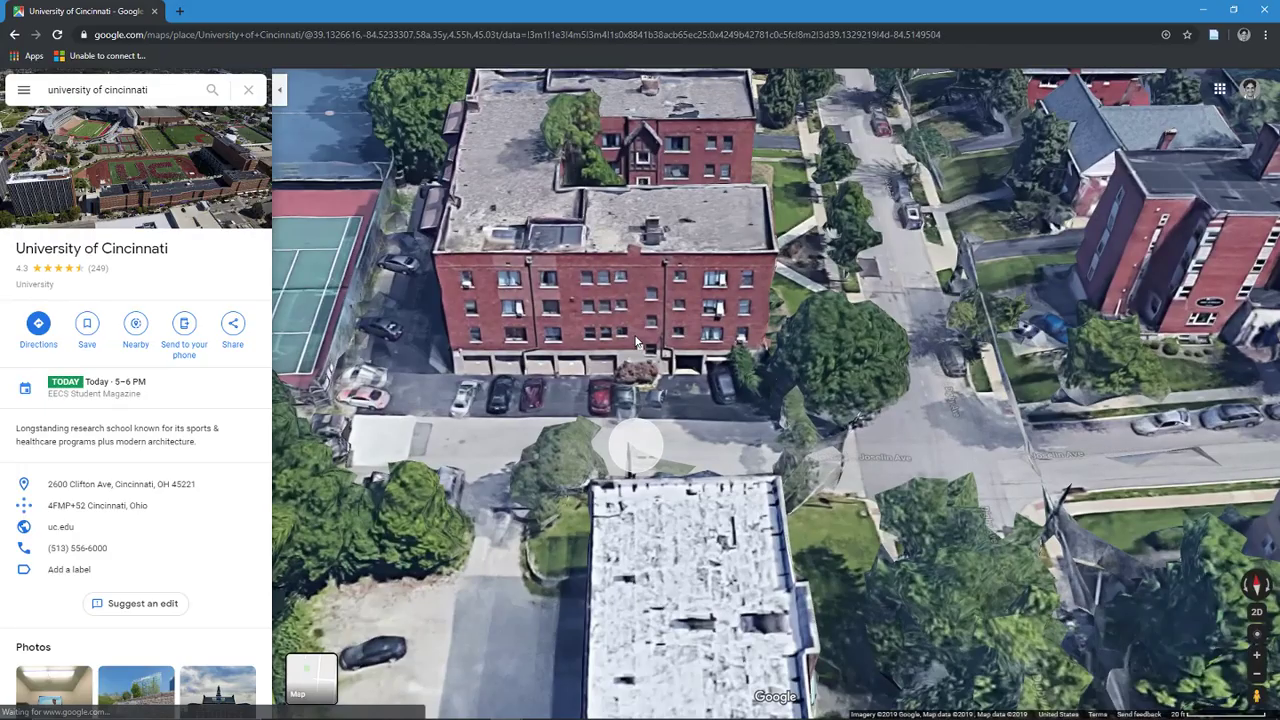
pyautogui.scroll(2, 636, 343)
pyautogui.scroll(2, 636, 342)
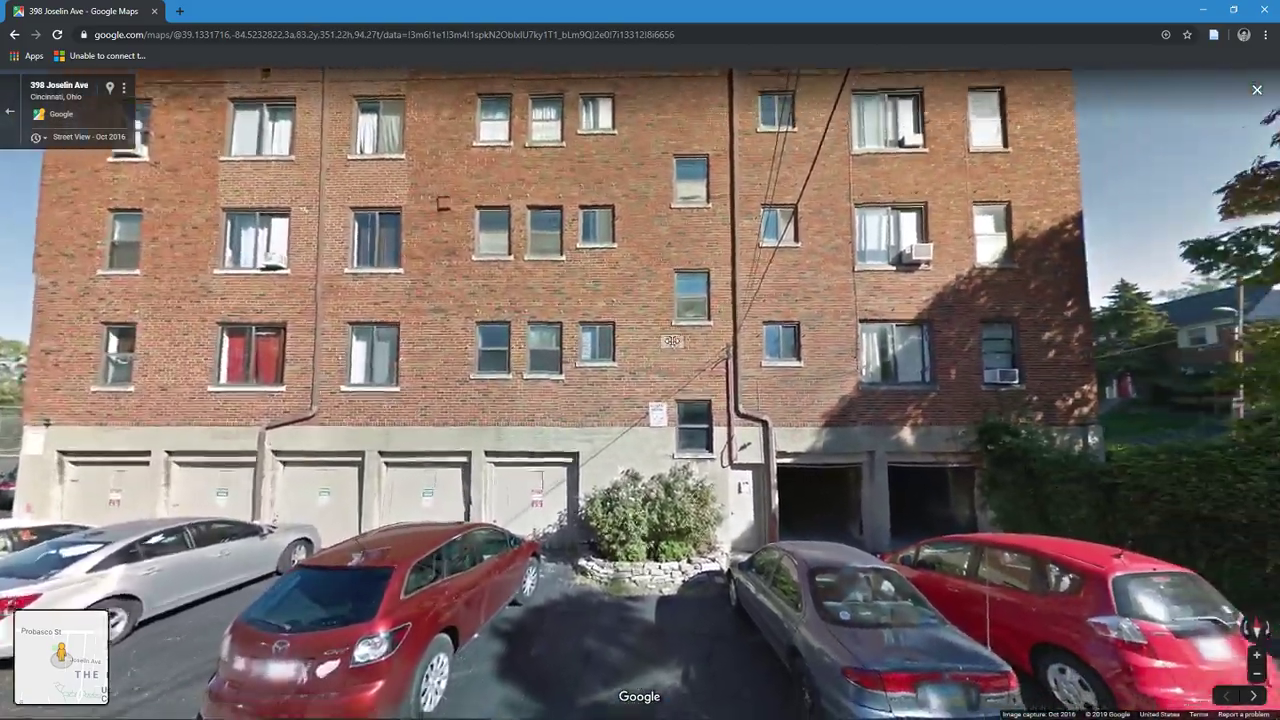
pyautogui.moveTo(672, 341); pyautogui.dragTo(685, 386)
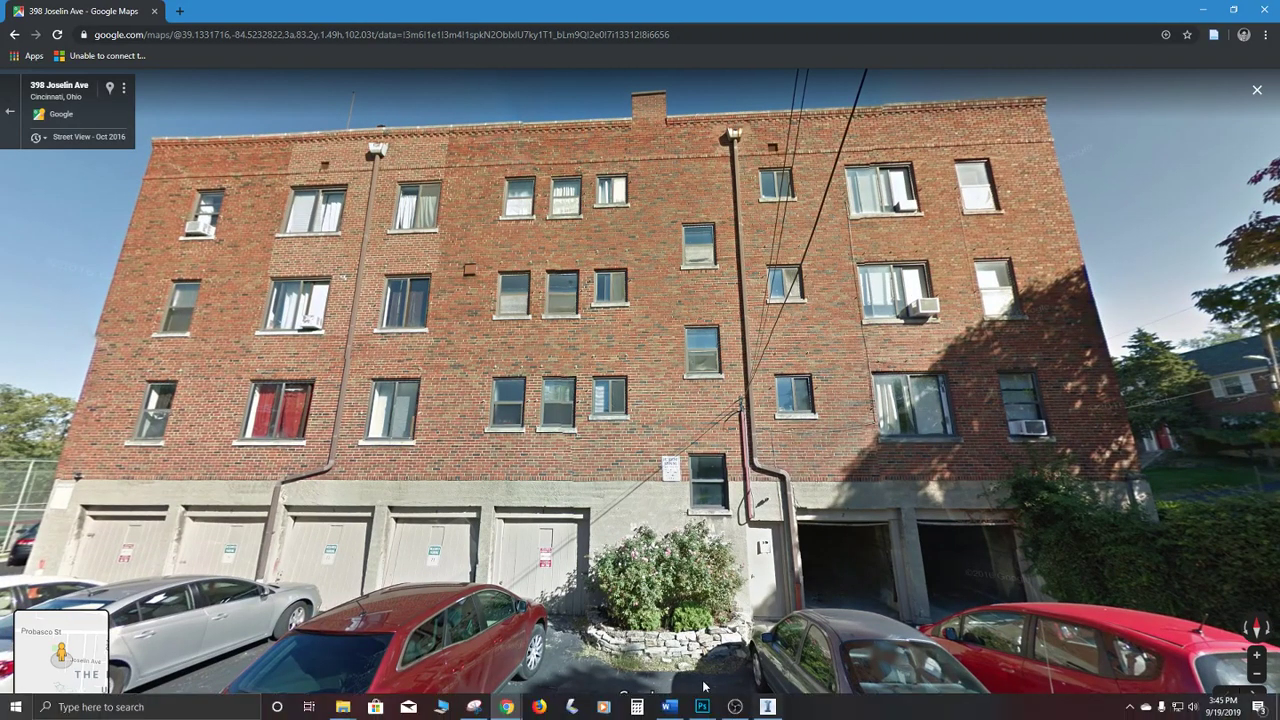
# Step: Capture a rectangular snip of the whole brick facade in Street View with Snipping Tool
pyautogui.click(474, 707)
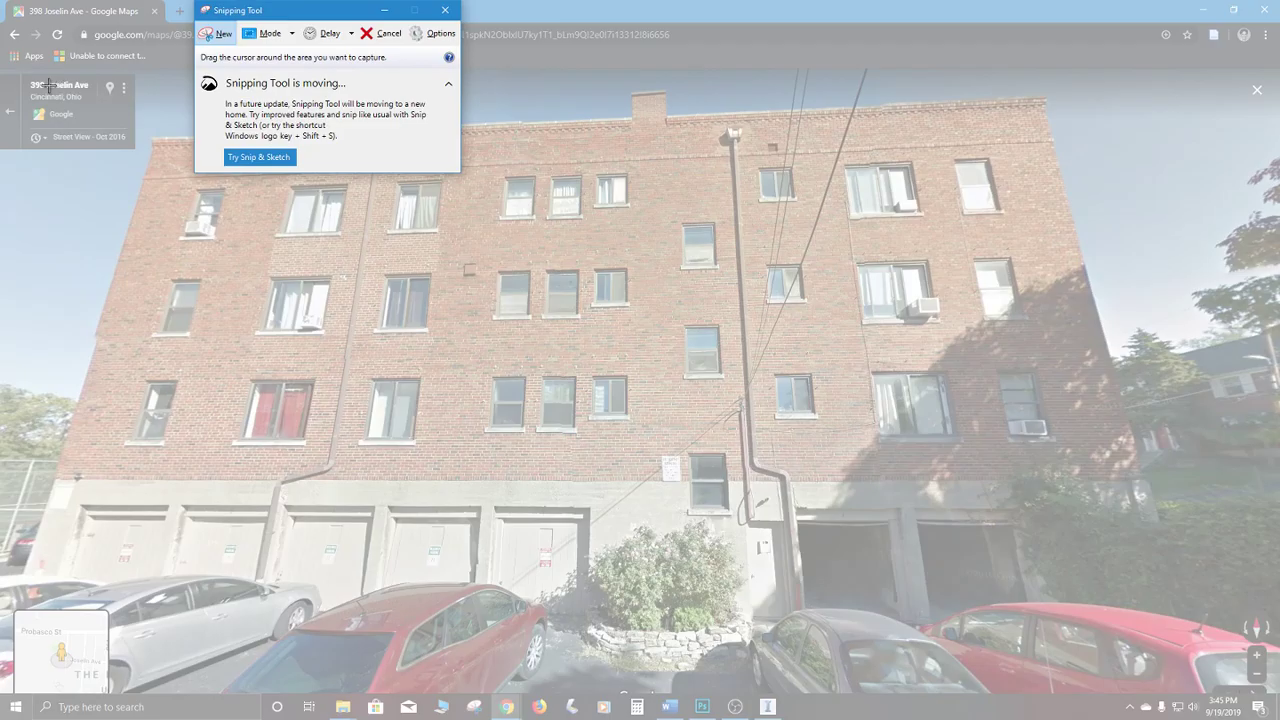
pyautogui.click(292, 34)
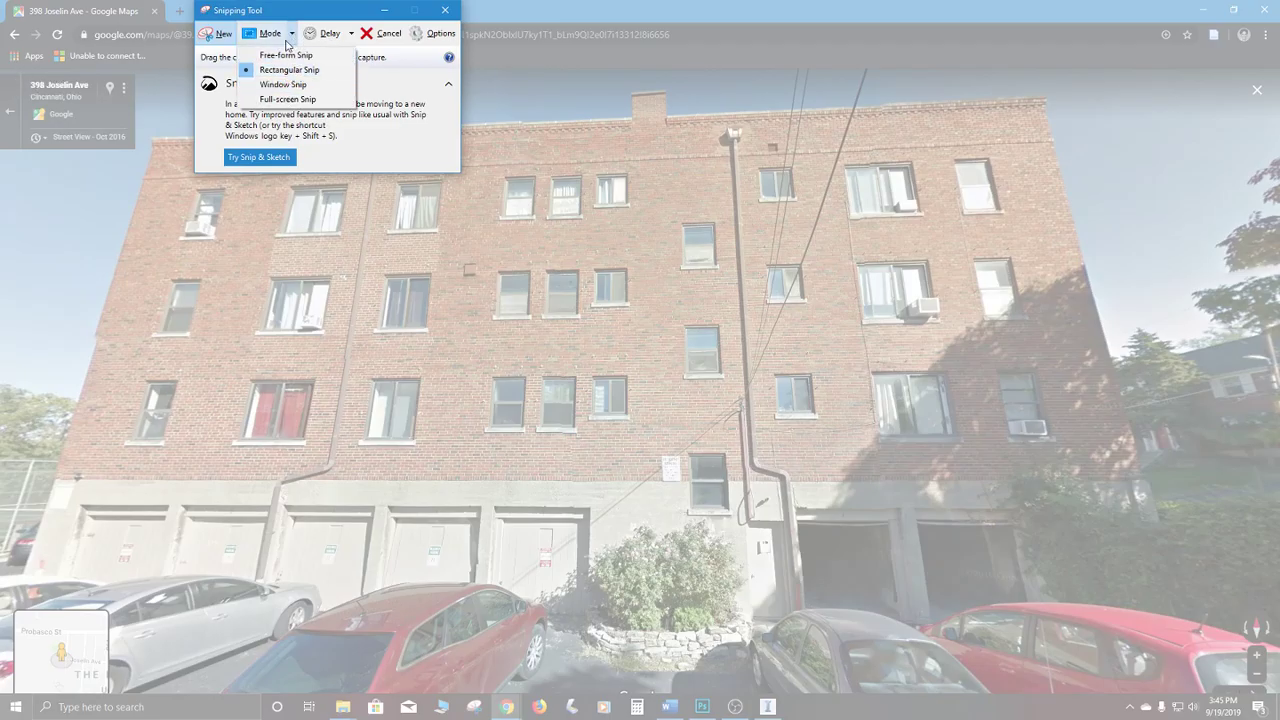
pyautogui.click(268, 36)
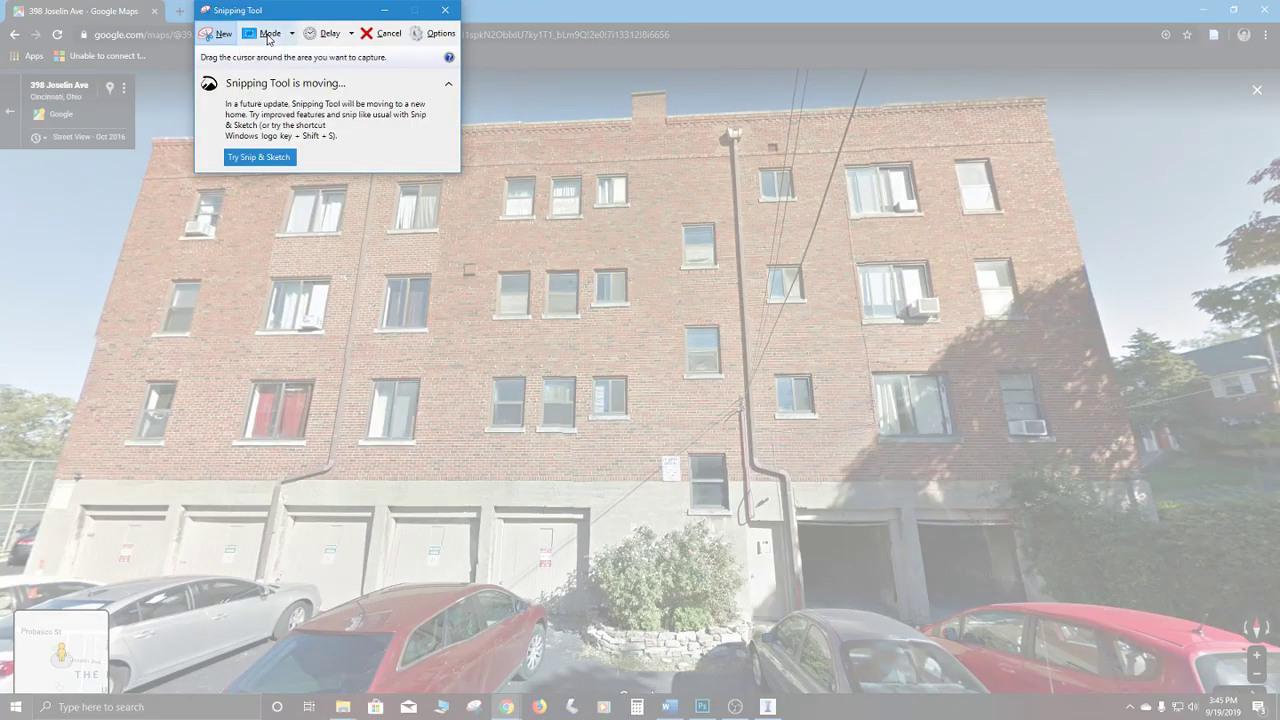
pyautogui.click(214, 37)
pyautogui.click(214, 38)
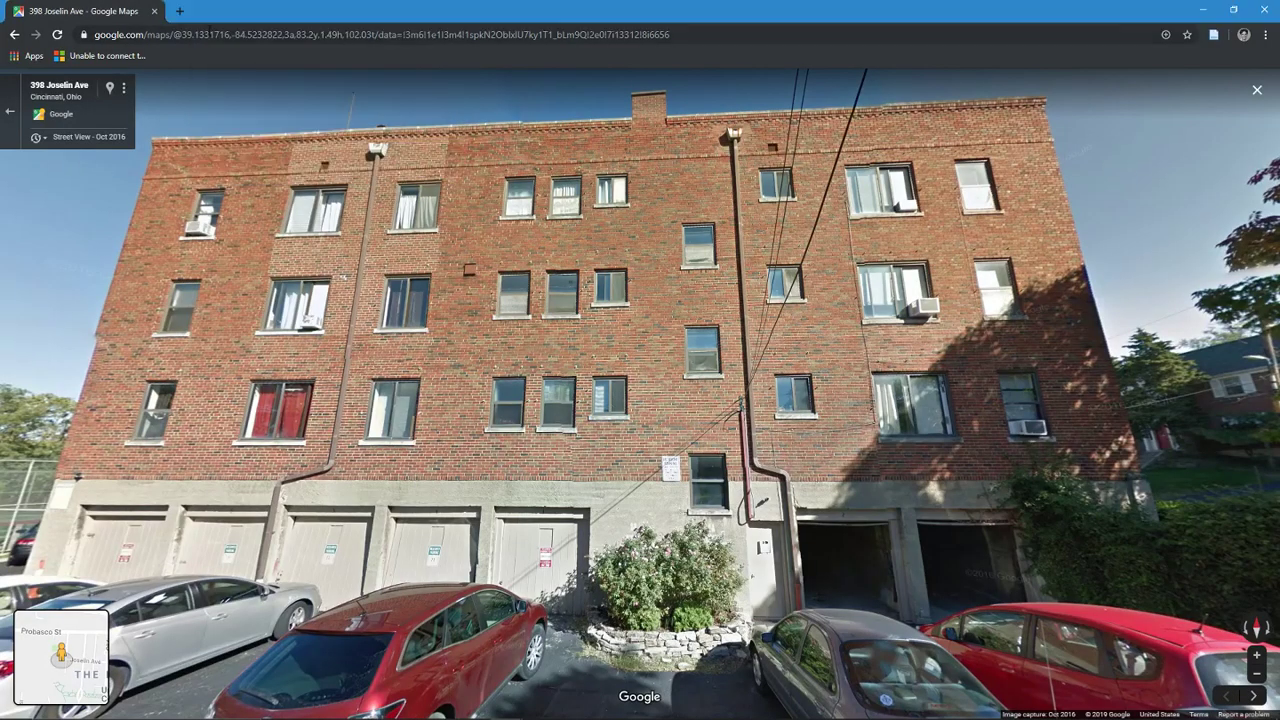
pyautogui.moveTo(7, 76); pyautogui.dragTo(1234, 692)
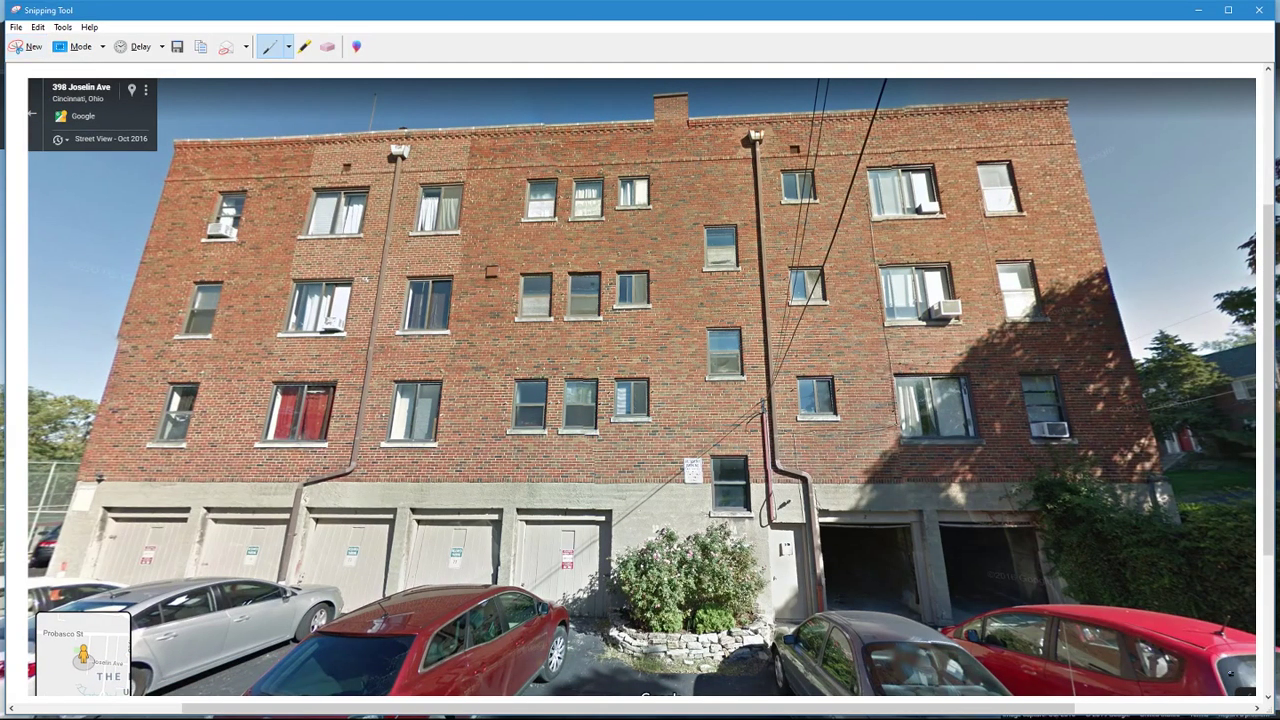
# Step: Save the snip as Facade.JPG in the Texture Mapping folder, replacing the existing file, and minimize Snipping Tool and the browser
pyautogui.click(177, 47)
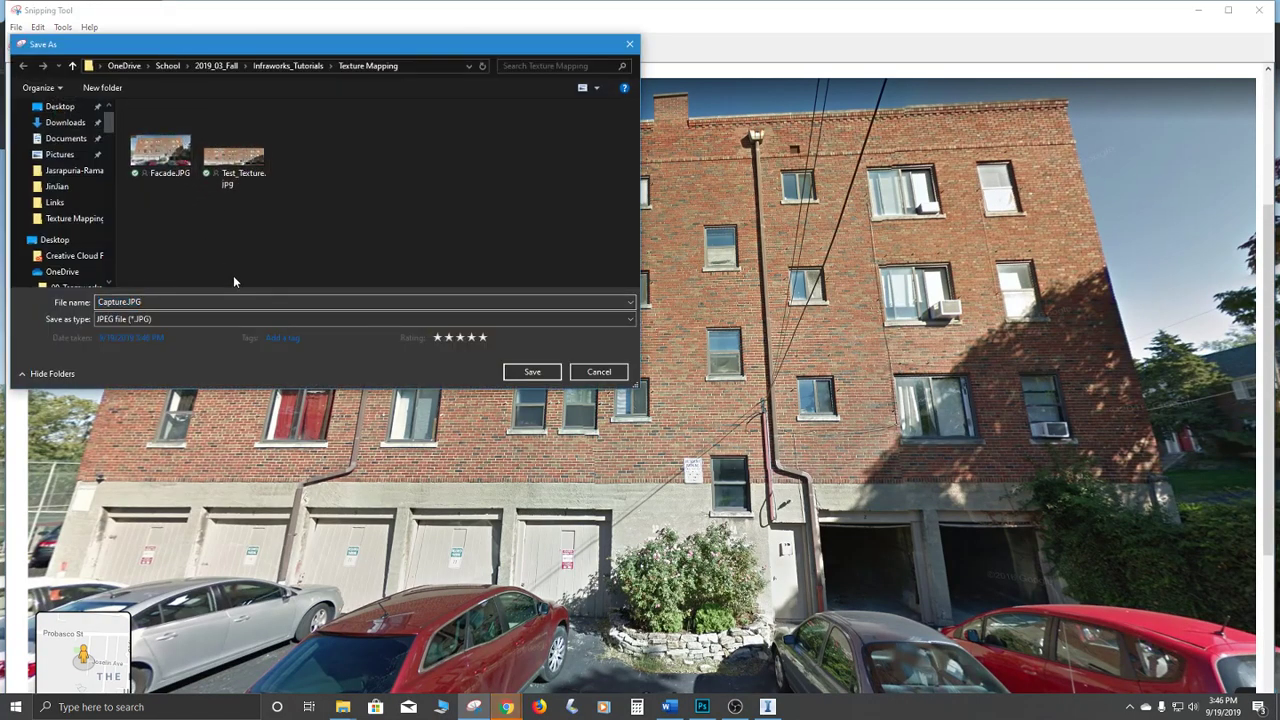
pyautogui.click(166, 152)
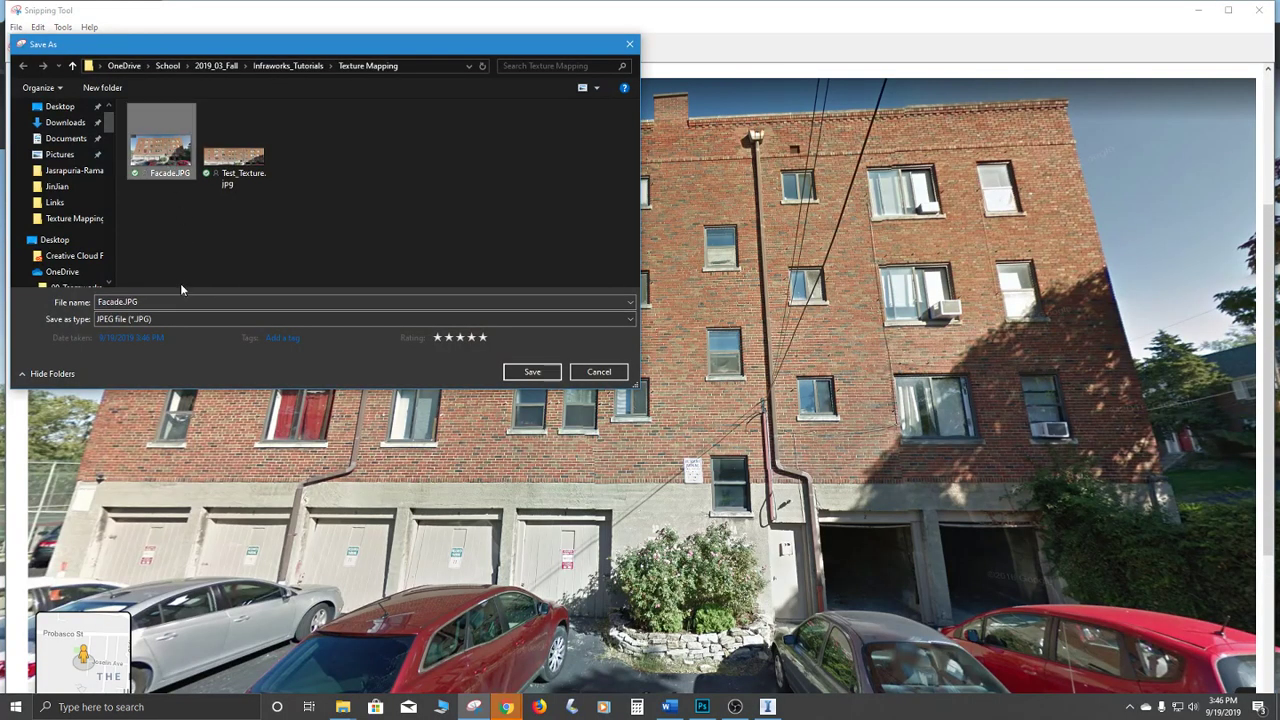
pyautogui.click(533, 372)
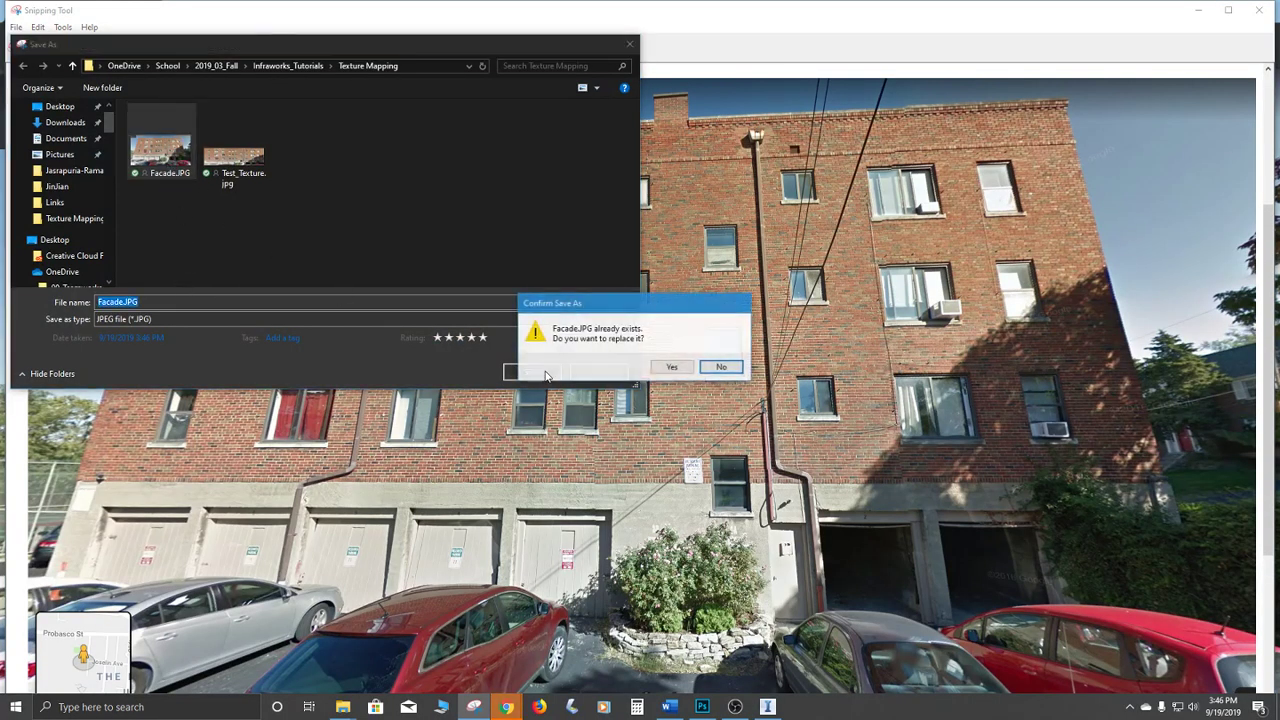
pyautogui.click(666, 368)
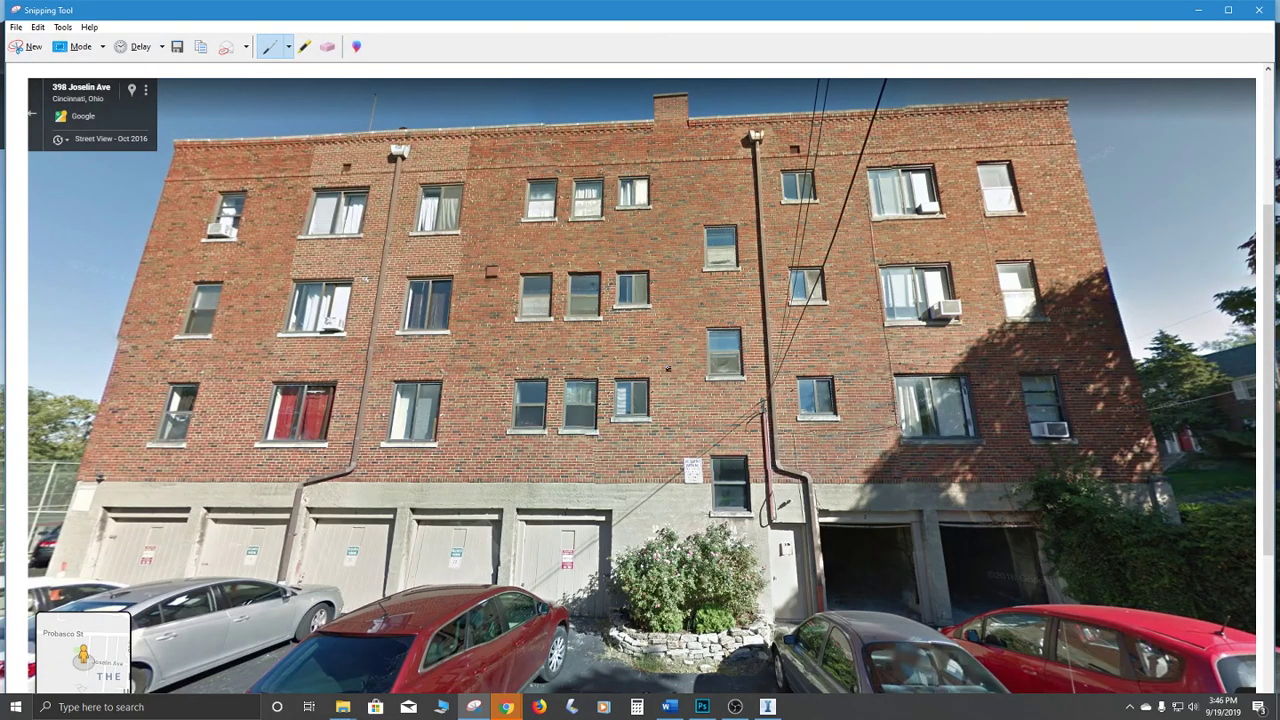
pyautogui.click(1197, 15)
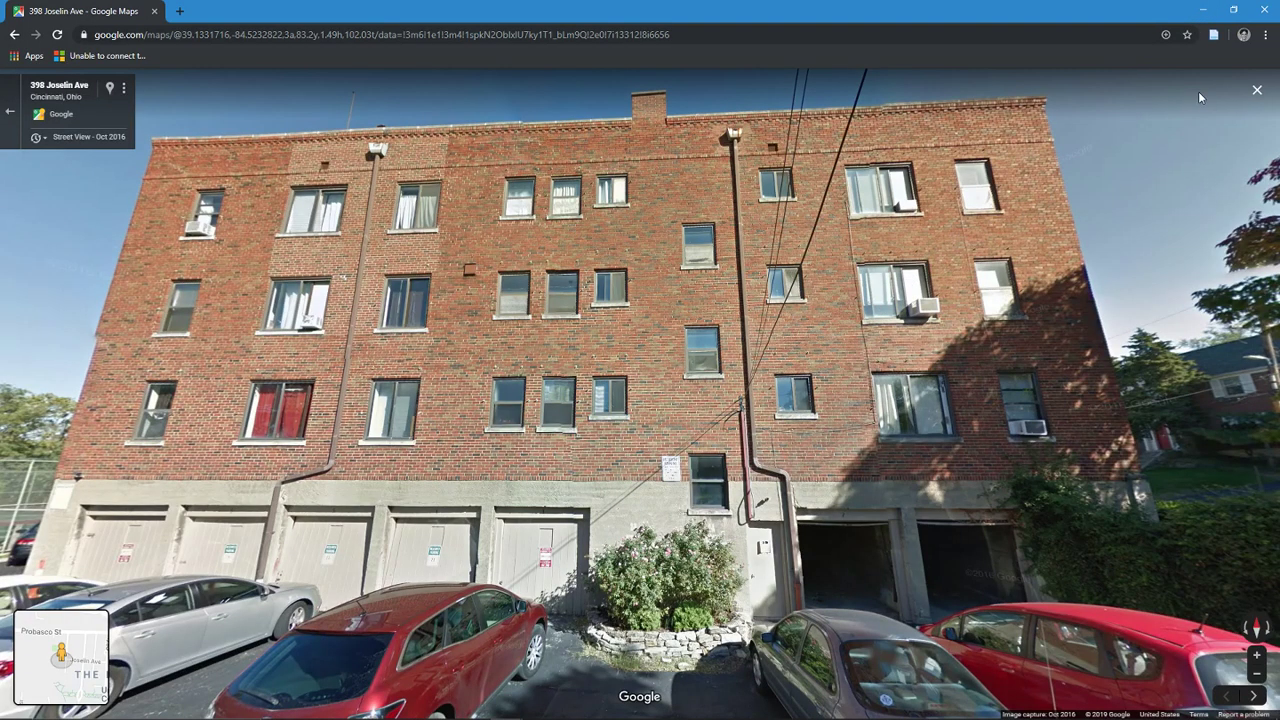
pyautogui.click(1203, 12)
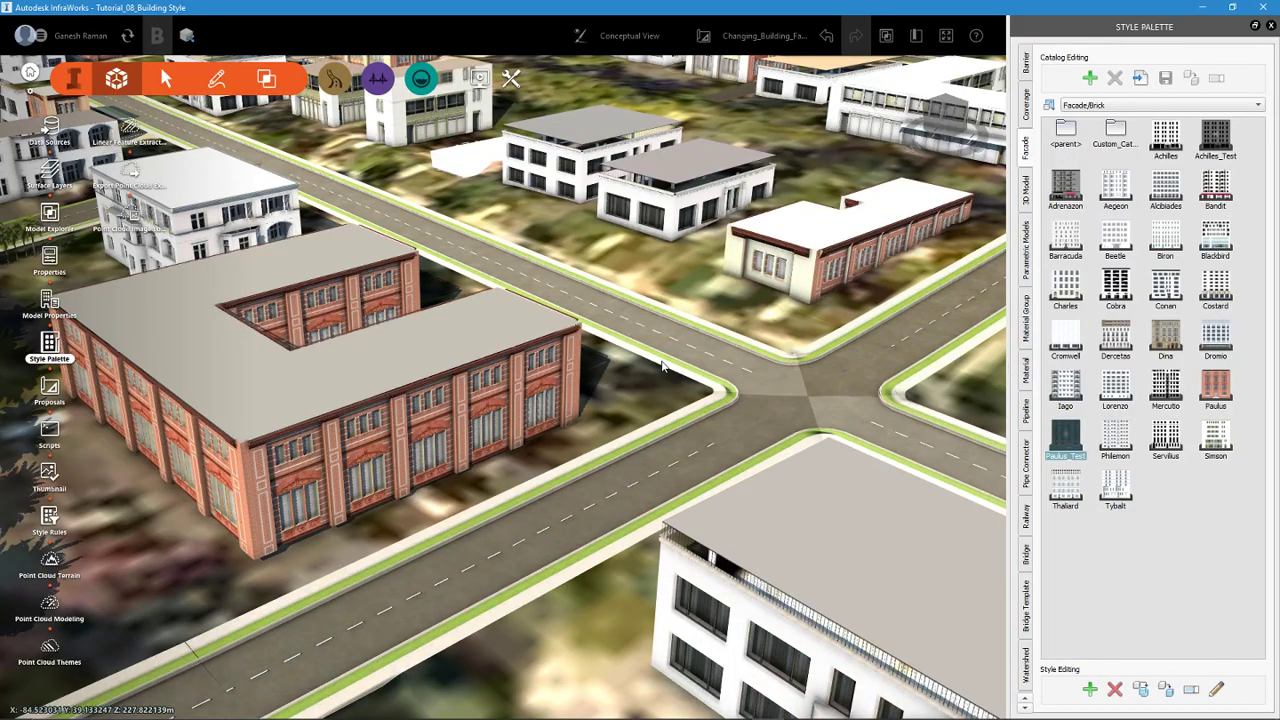
# Step: Switch to the Texture Mapping folder in File Explorer, view Facade.JPG in Photos, and close the viewer
pyautogui.moveTo(357, 712)
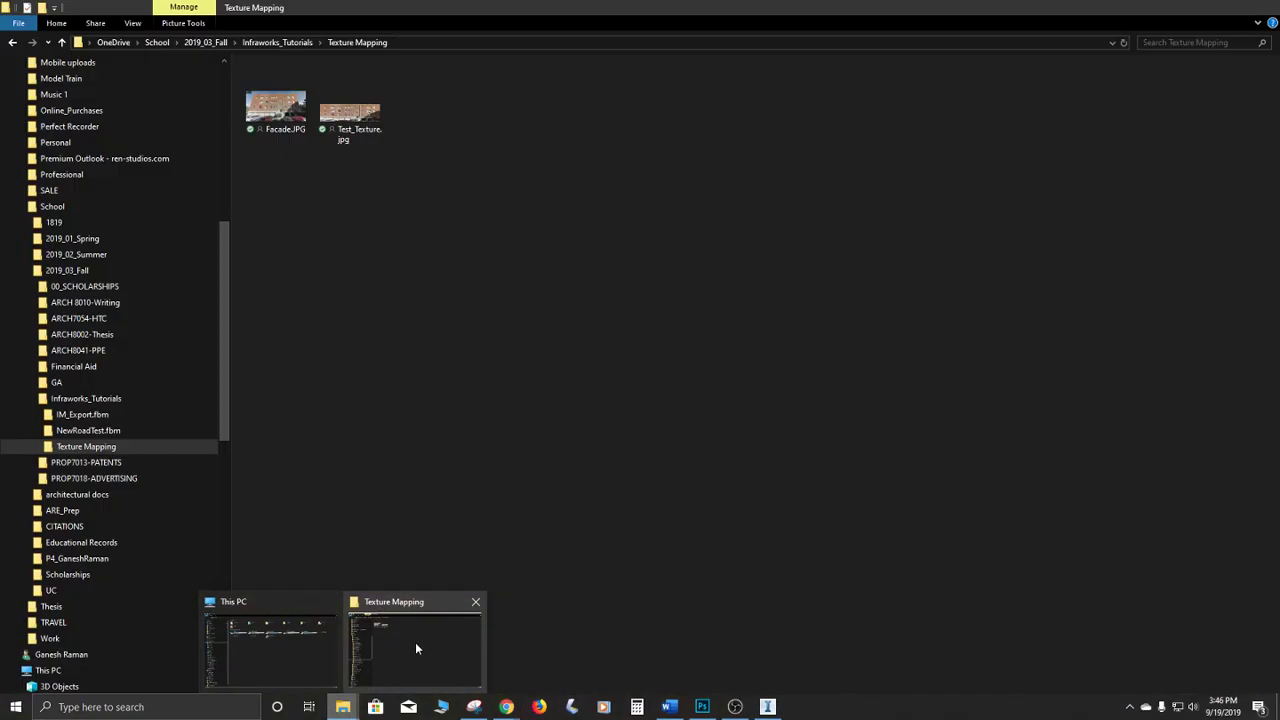
pyautogui.click(416, 647)
pyautogui.click(280, 88)
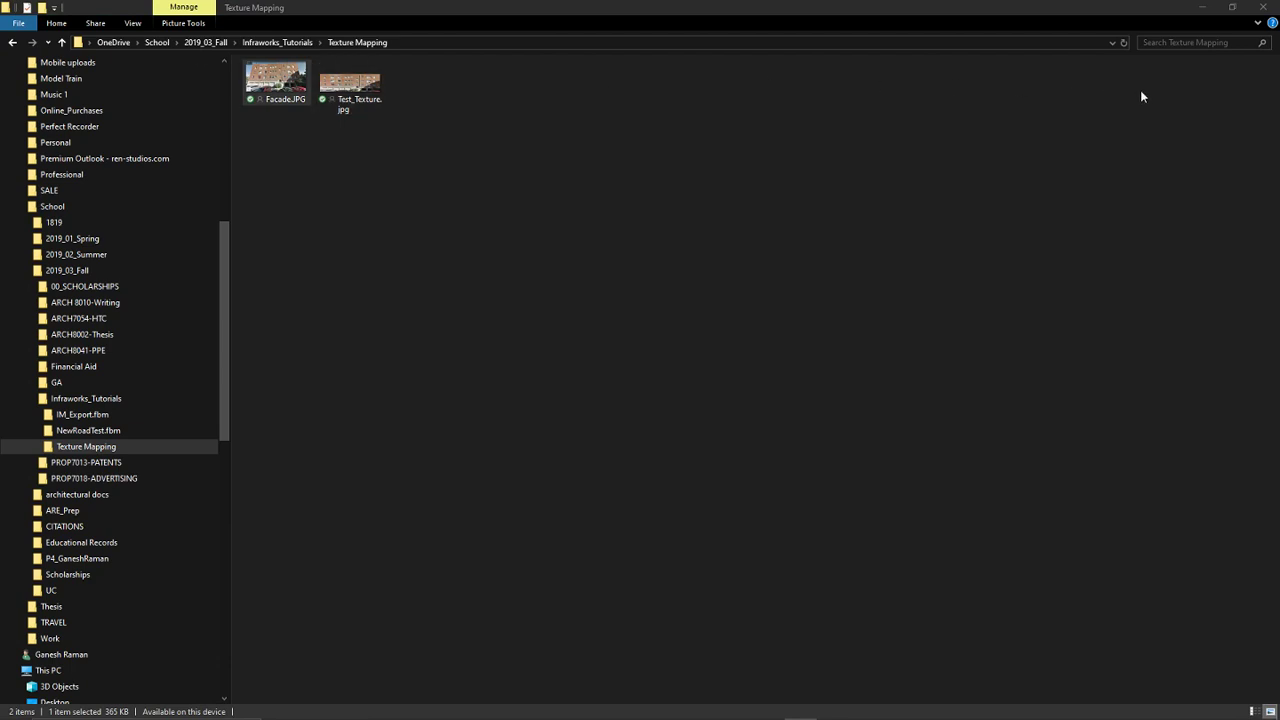
pyautogui.press('Return')
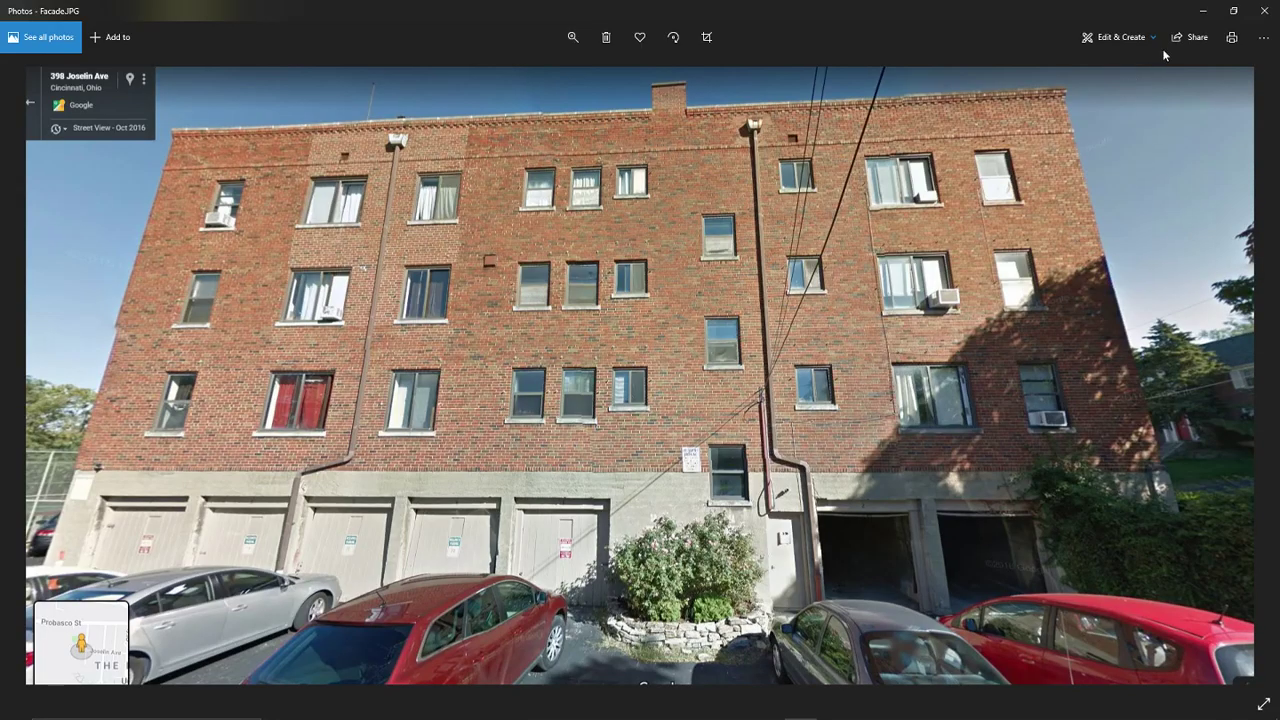
pyautogui.click(1266, 12)
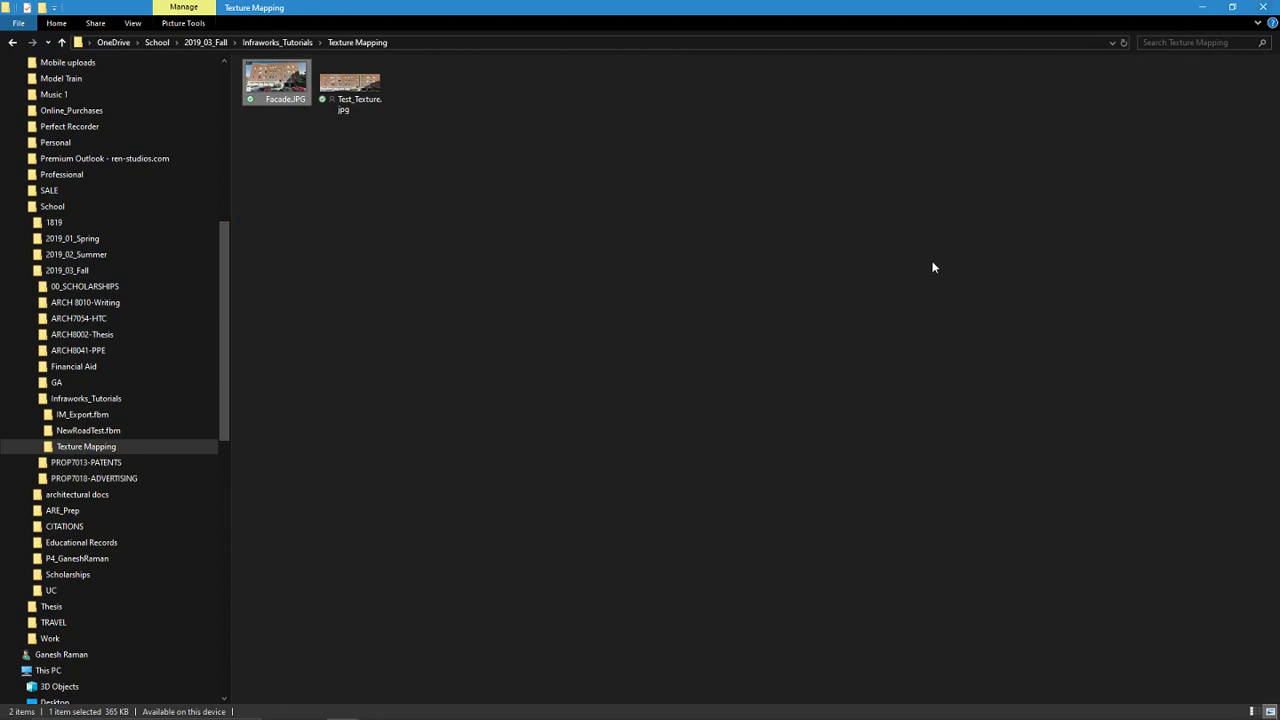
# Step: Open Facade.JPG in Photoshop, decline updating the older copy already open there, and close that copy without saving
pyautogui.click(297, 97)
pyautogui.rightClick(296, 96)
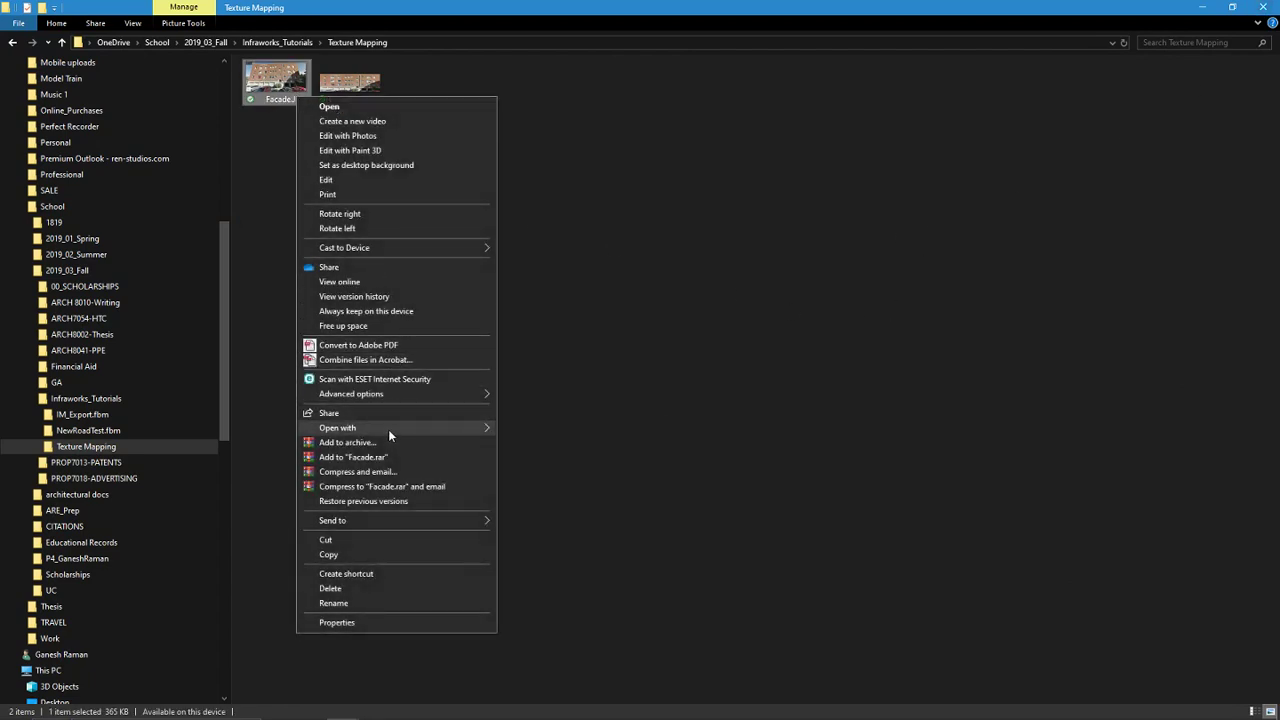
pyautogui.moveTo(388, 429)
pyautogui.click(579, 460)
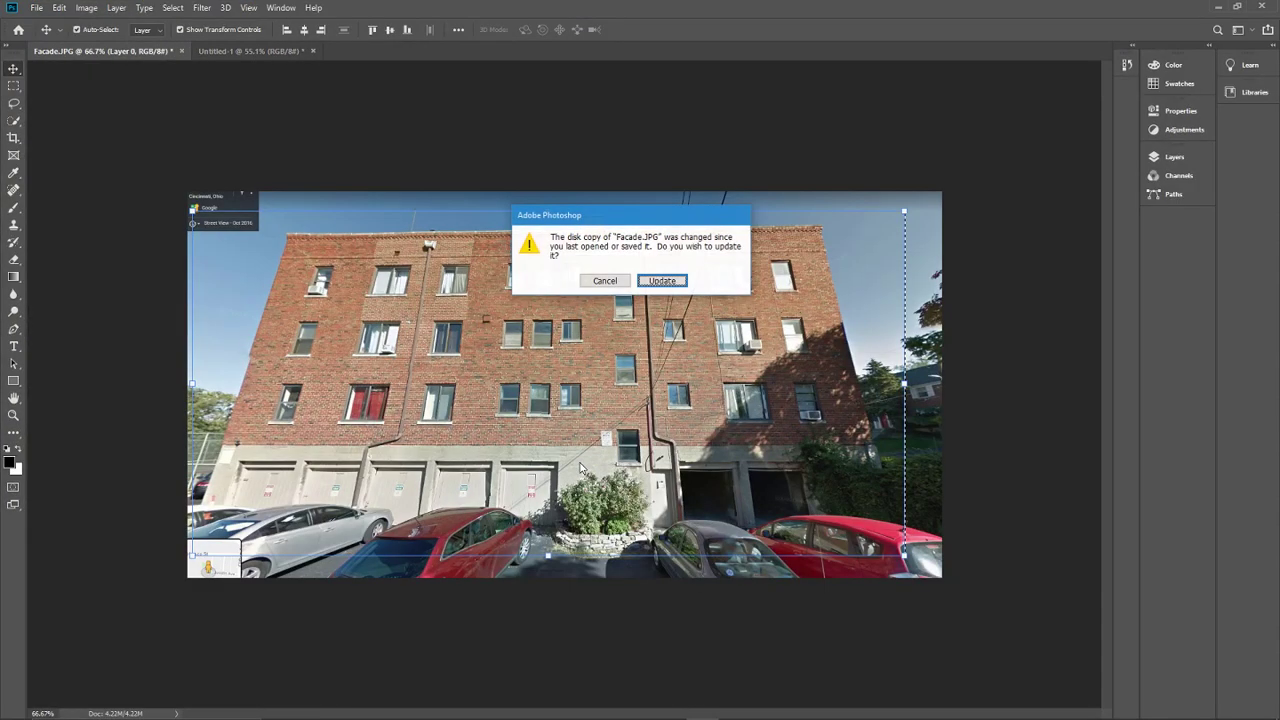
pyautogui.click(605, 281)
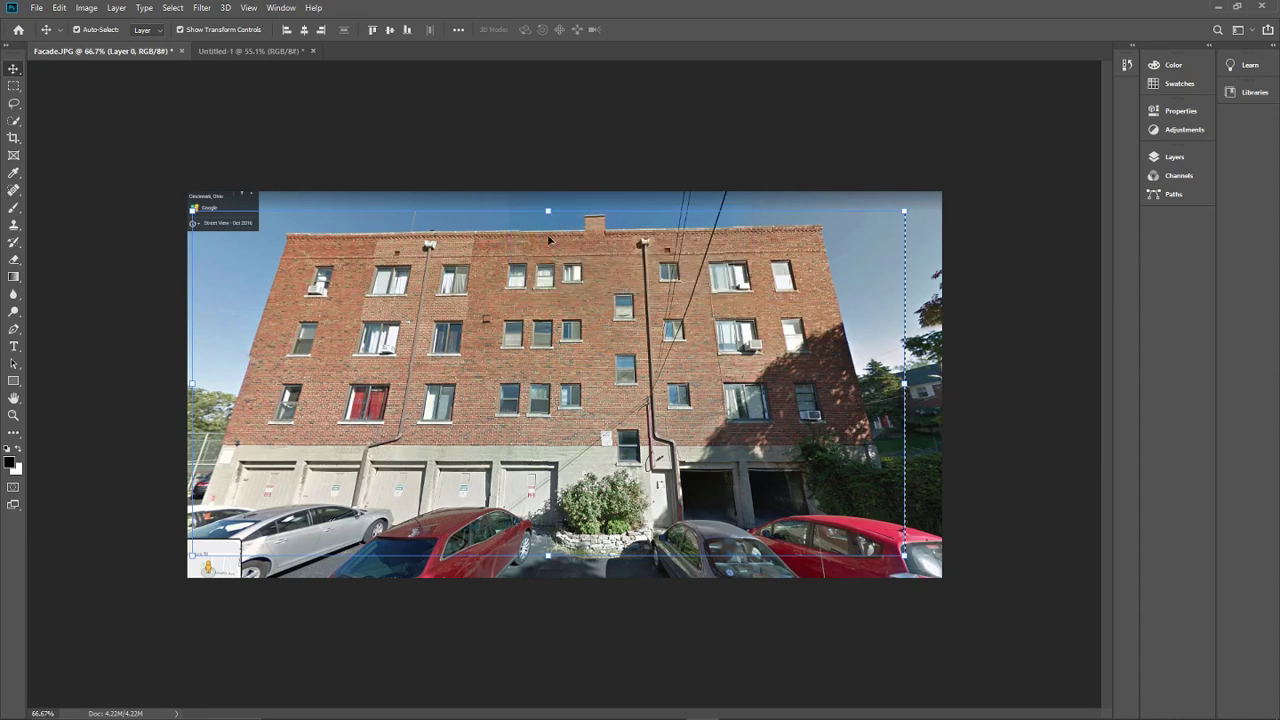
pyautogui.click(180, 51)
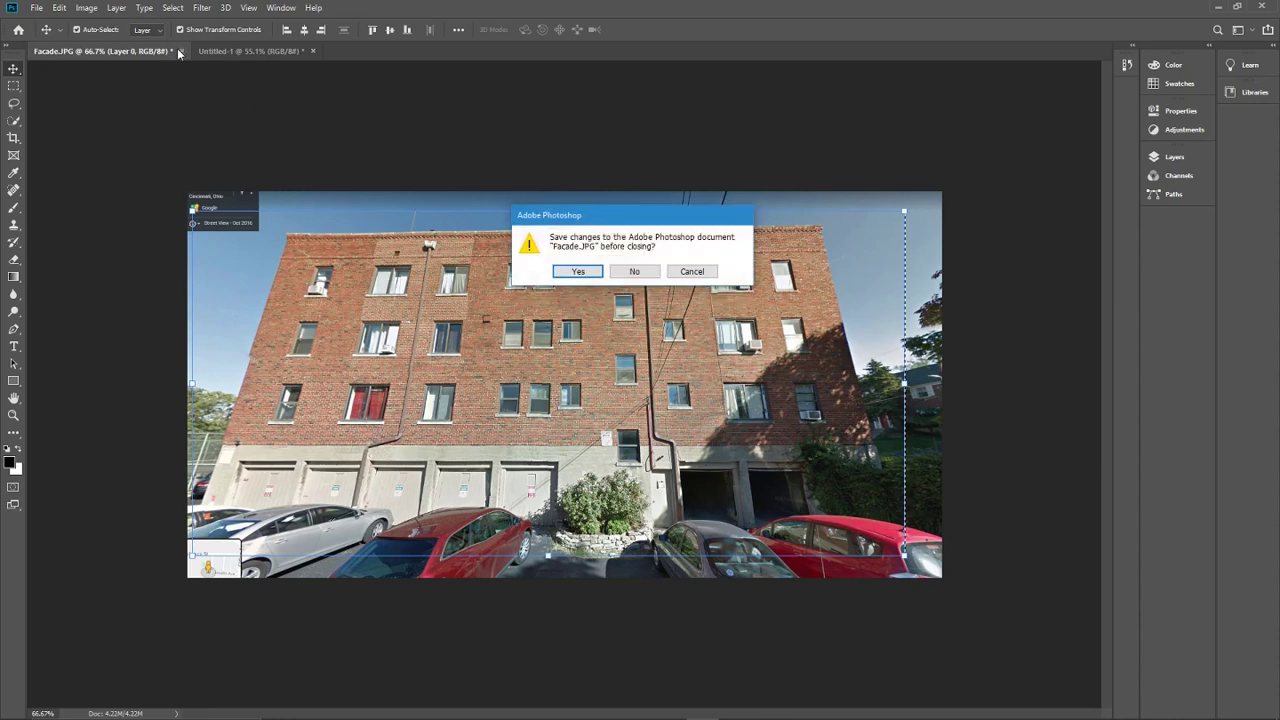
pyautogui.click(634, 271)
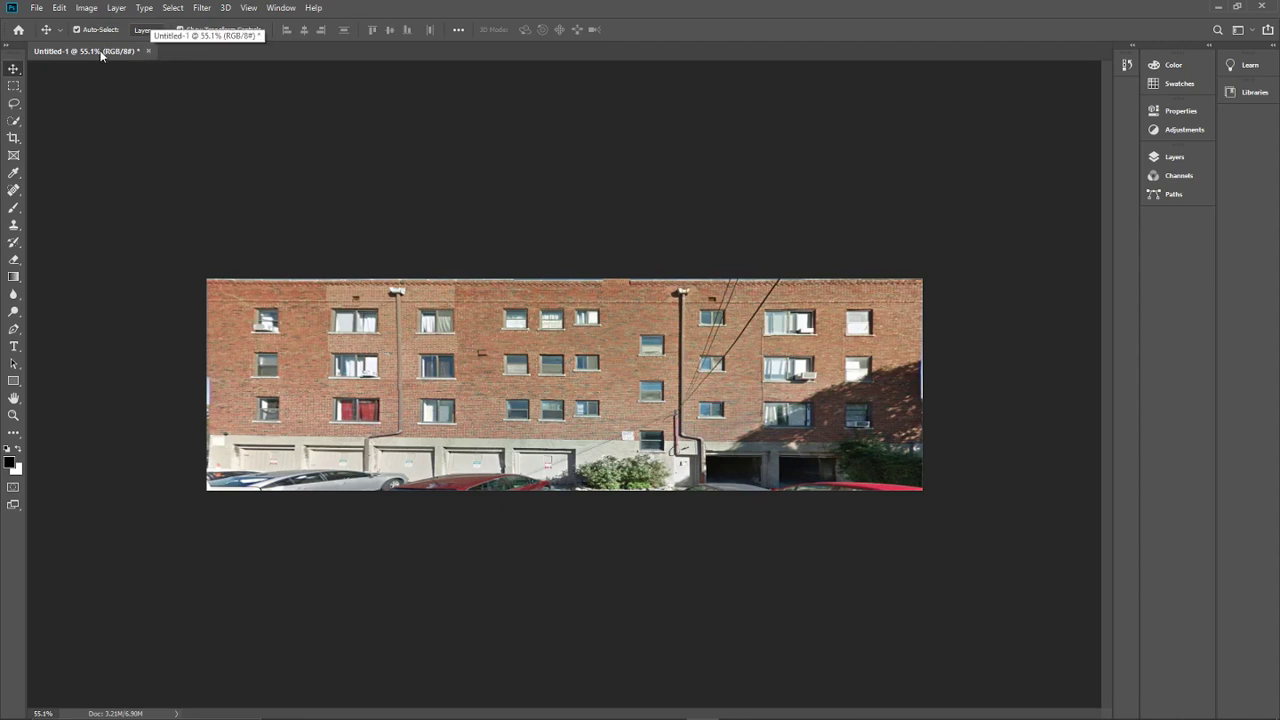
# Step: Save the straightened facade document as Fixed.psd in the Texture Mapping folder, close it, and minimize Photoshop
pyautogui.click(36, 9)
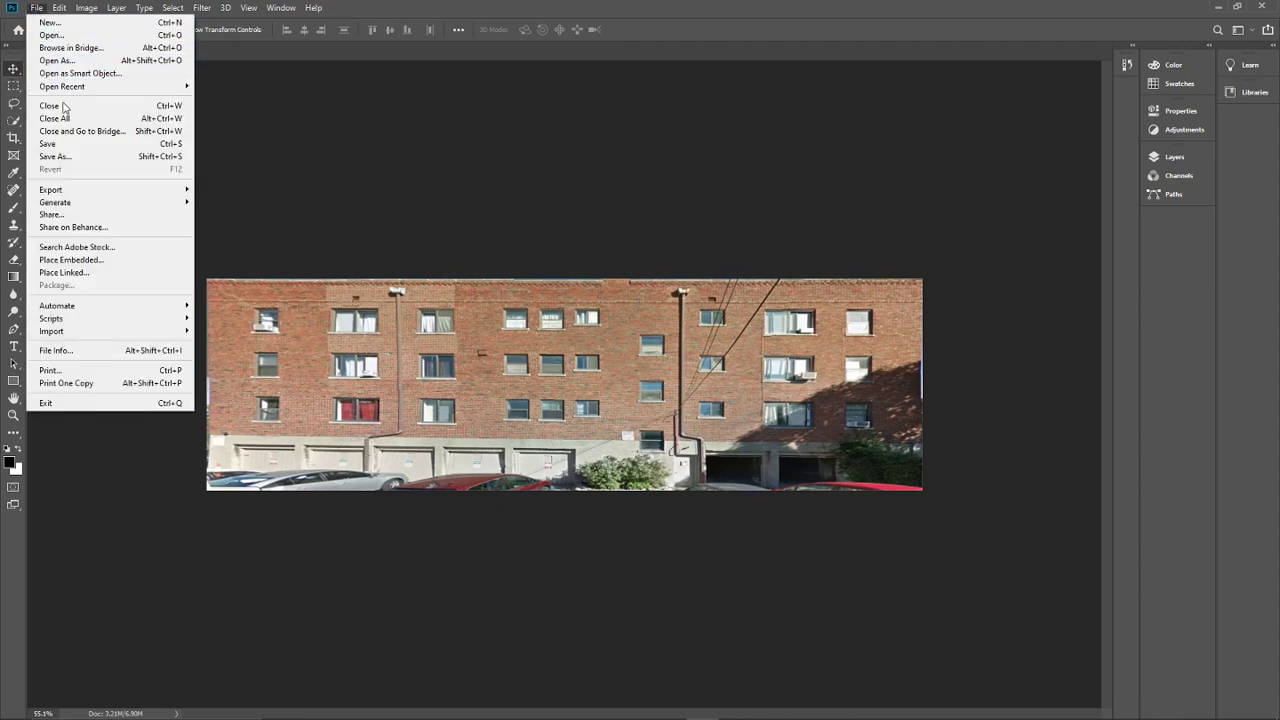
pyautogui.click(58, 155)
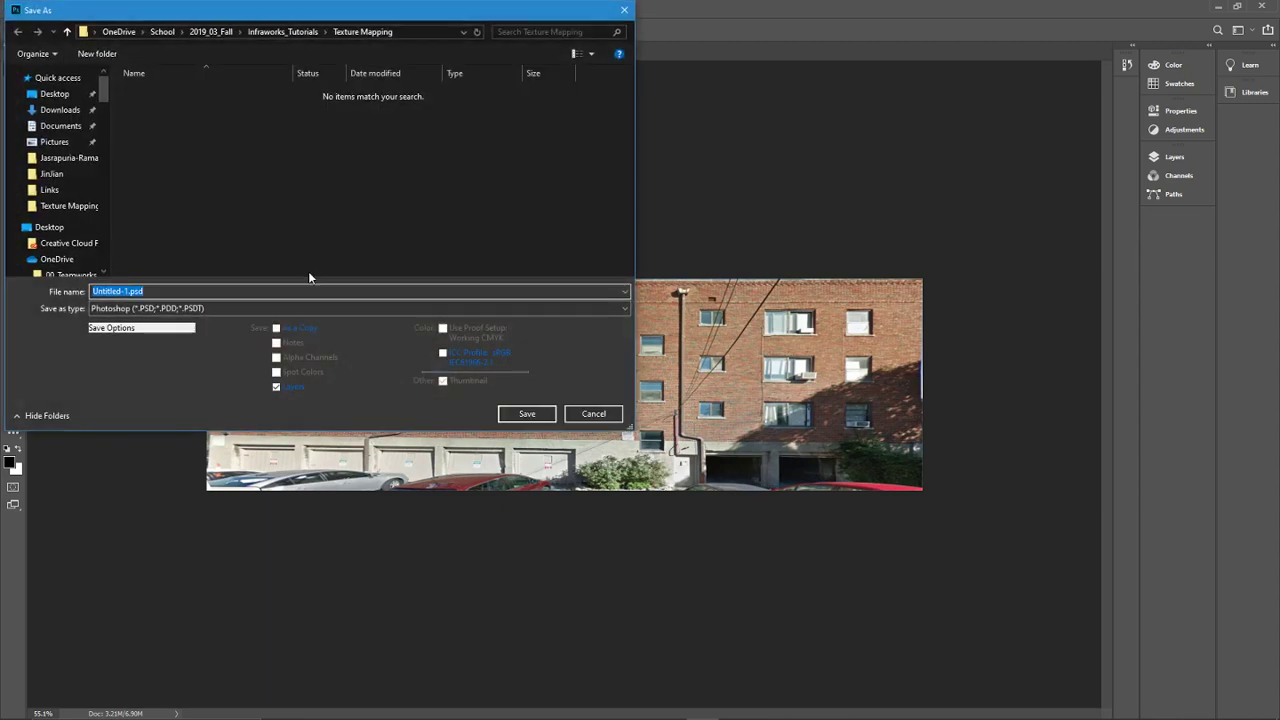
pyautogui.write('fi')
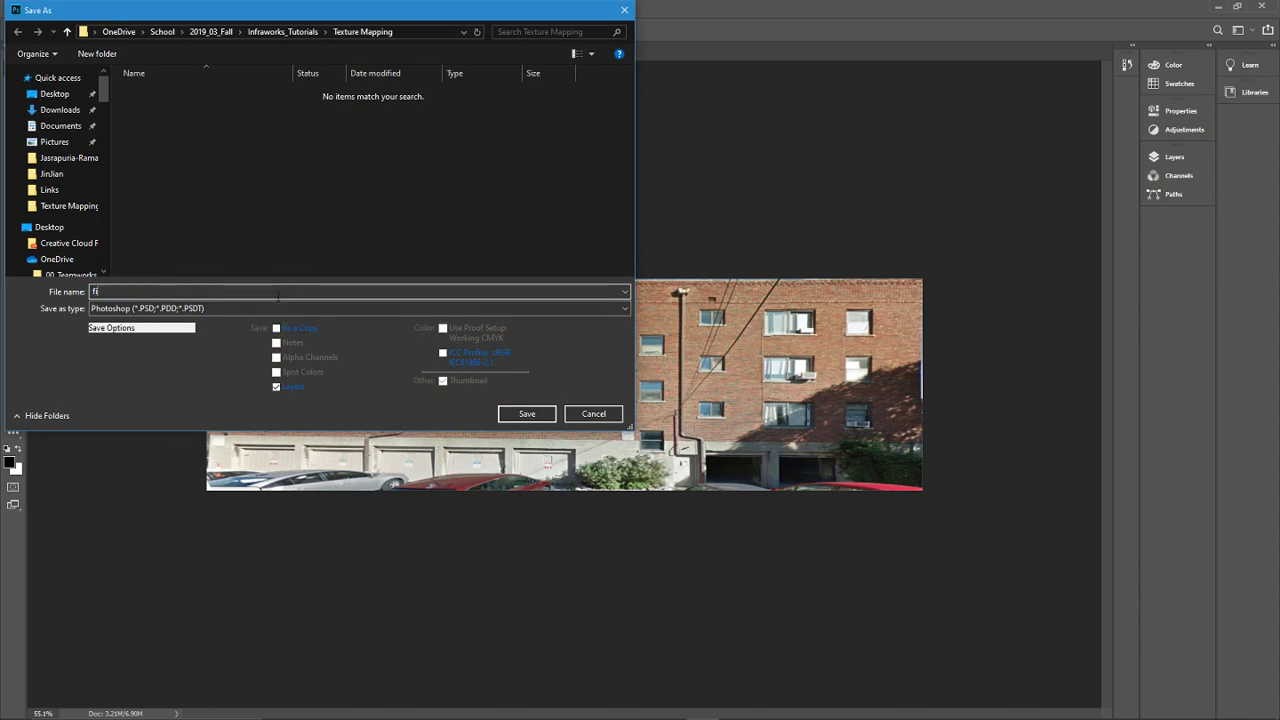
pyautogui.press('BackSpace')
pyautogui.press('BackSpace')
pyautogui.write('Fieed')
pyautogui.press('Return')
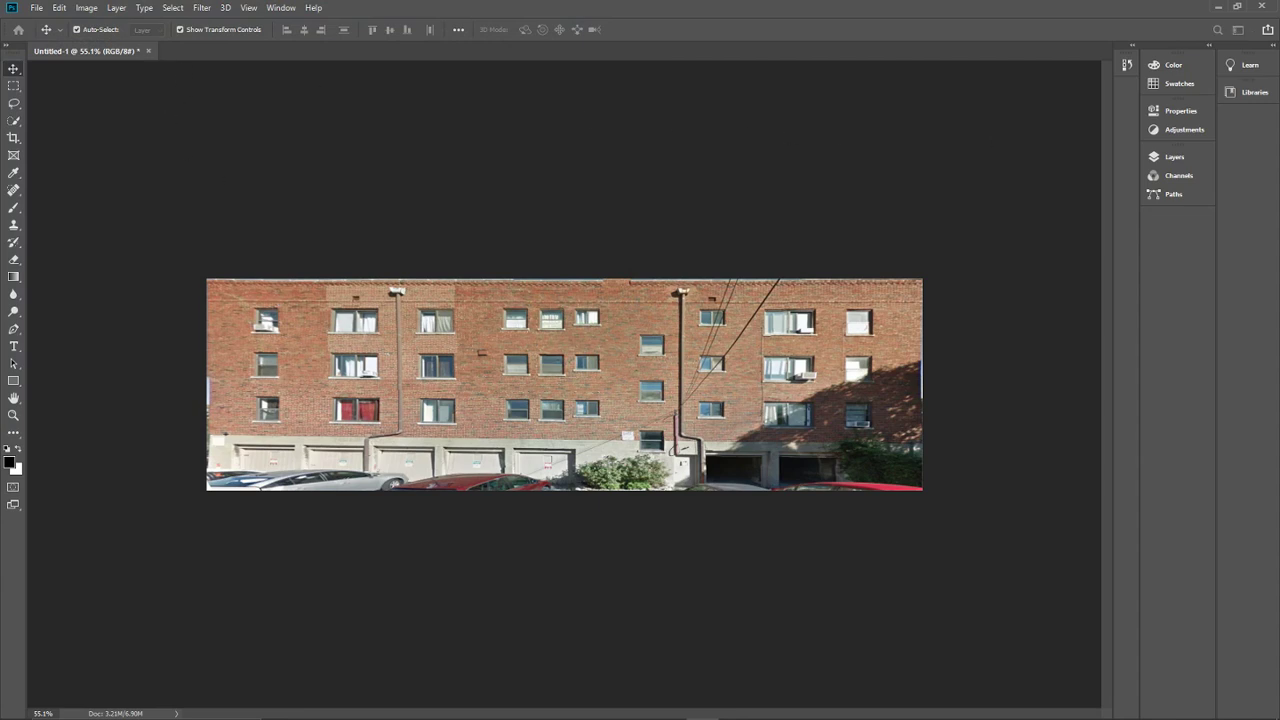
pyautogui.click(142, 51)
pyautogui.click(1217, 9)
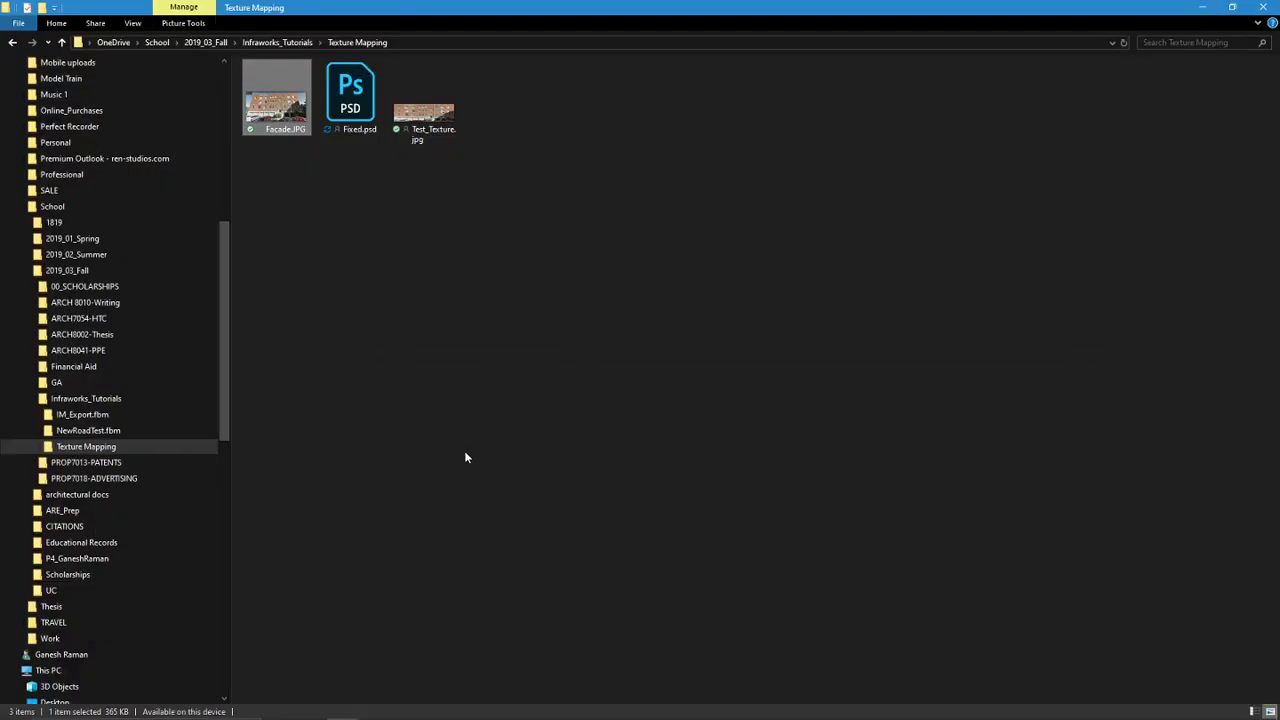
# Step: Open the new Facade.JPG from the Texture Mapping folder in Photoshop and unlock its background layer
pyautogui.click(270, 100)
pyautogui.rightClick(261, 103)
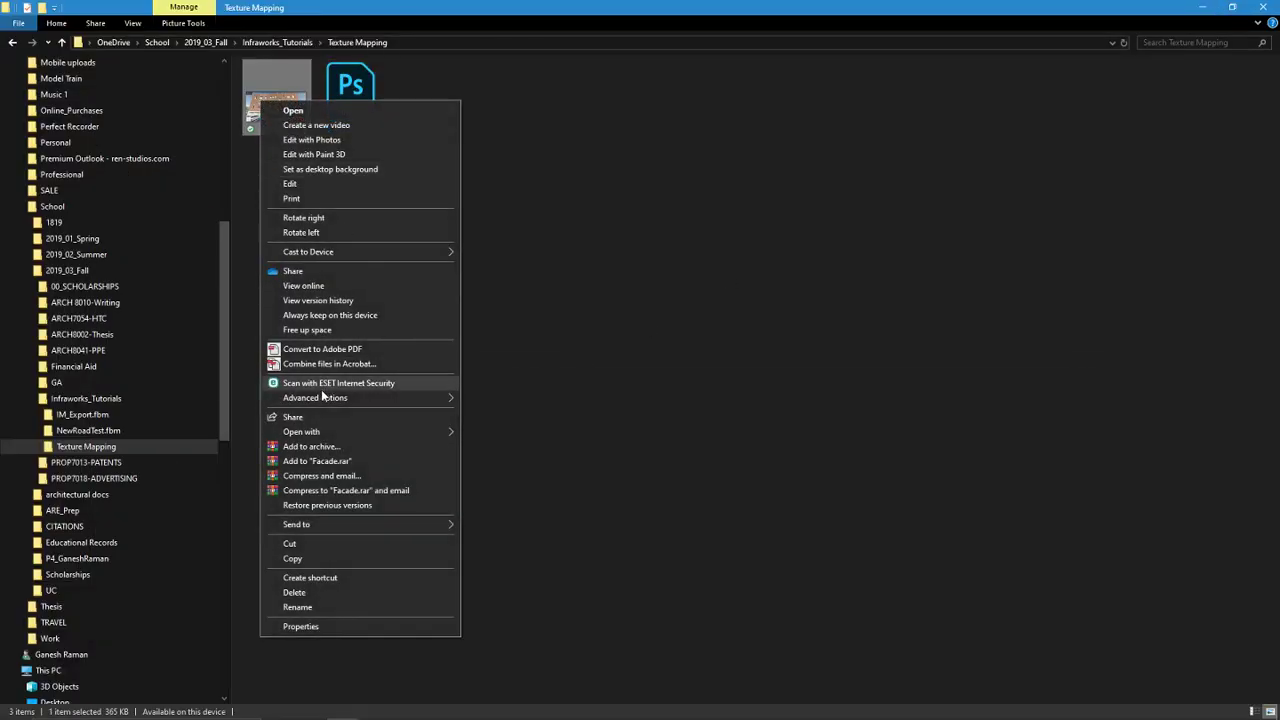
pyautogui.moveTo(324, 431)
pyautogui.click(563, 463)
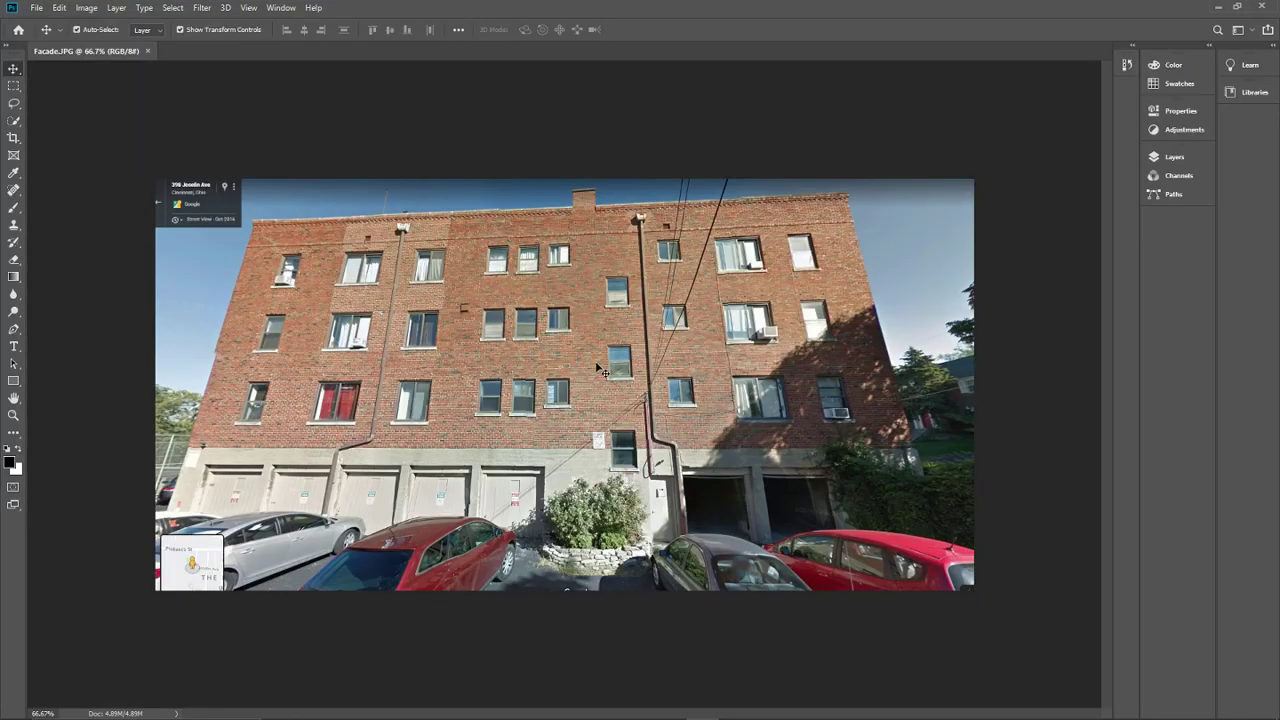
pyautogui.click(1175, 156)
pyautogui.click(1114, 233)
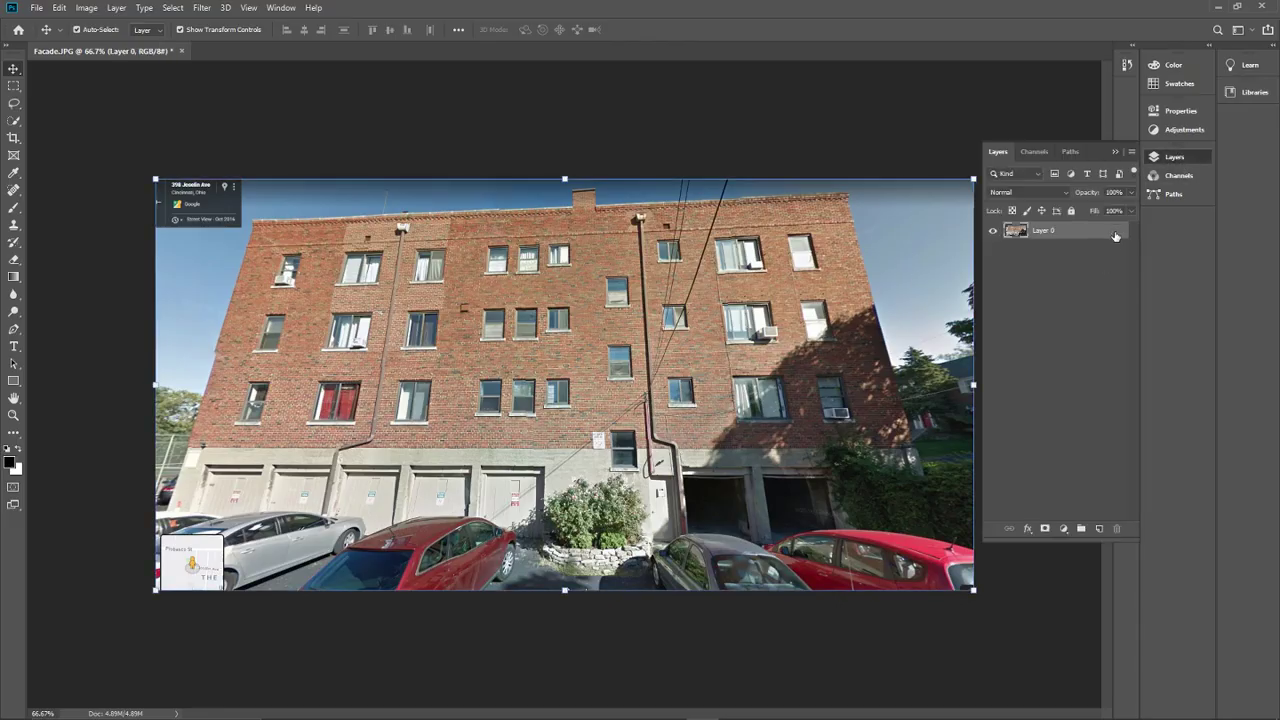
pyautogui.click(717, 134)
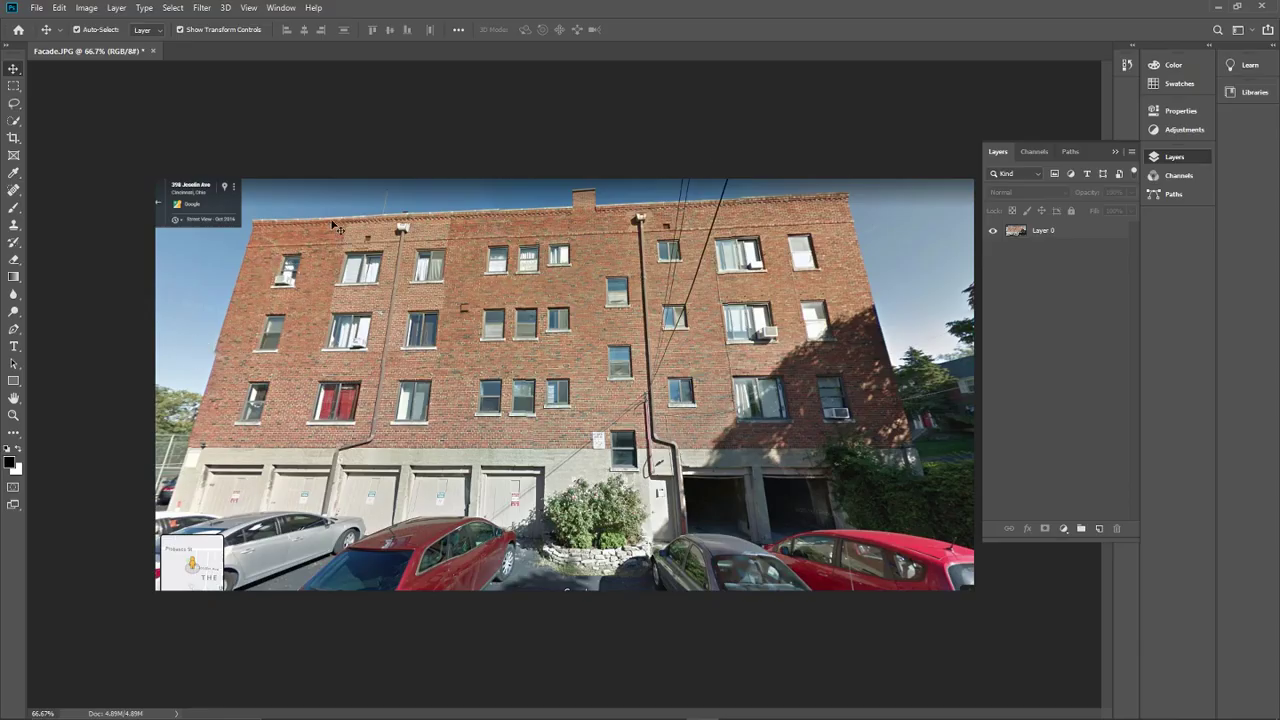
# Step: Switch to InfraWorks, select the U-shaped brick building, and display its height and side dimensions
pyautogui.click(1217, 7)
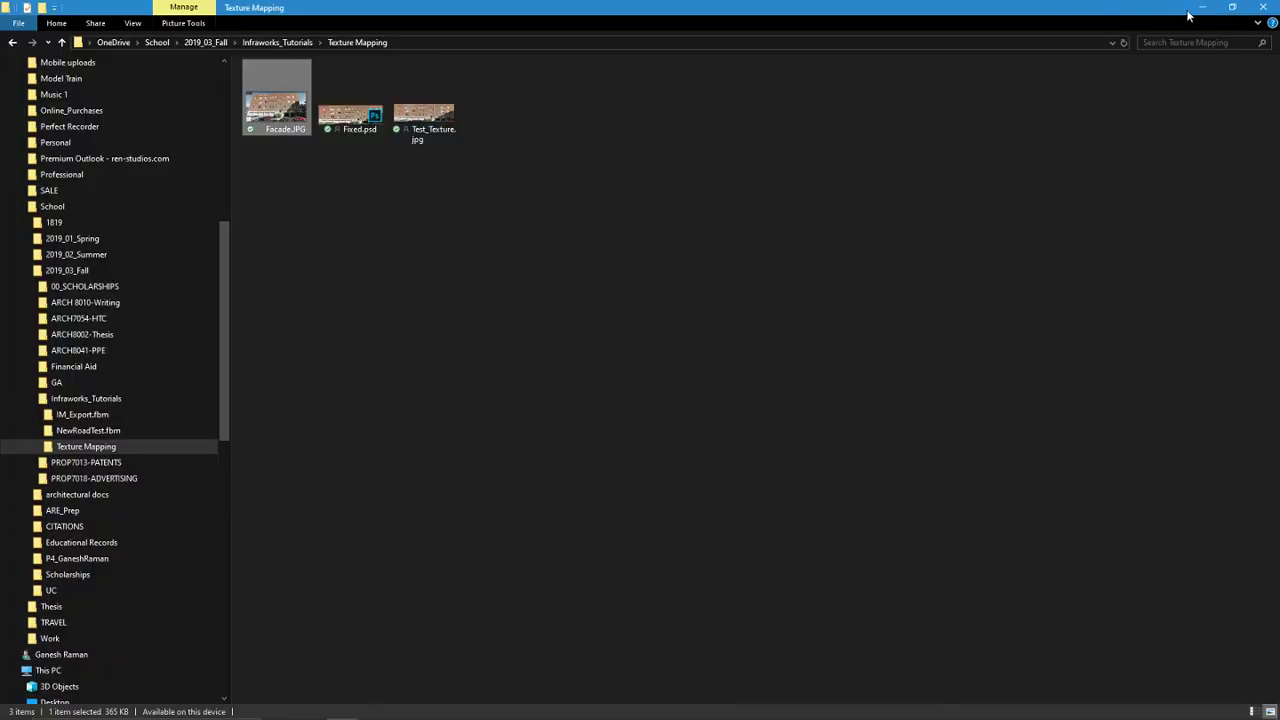
pyautogui.click(1203, 7)
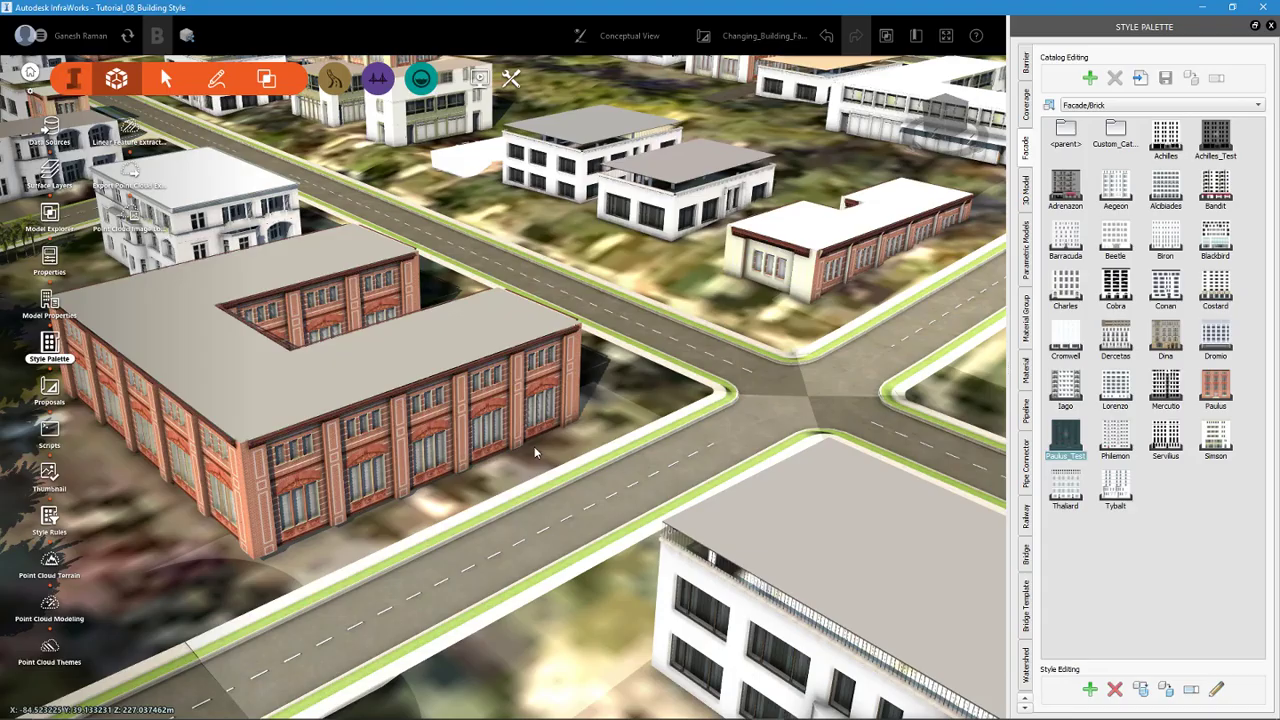
pyautogui.click(530, 430)
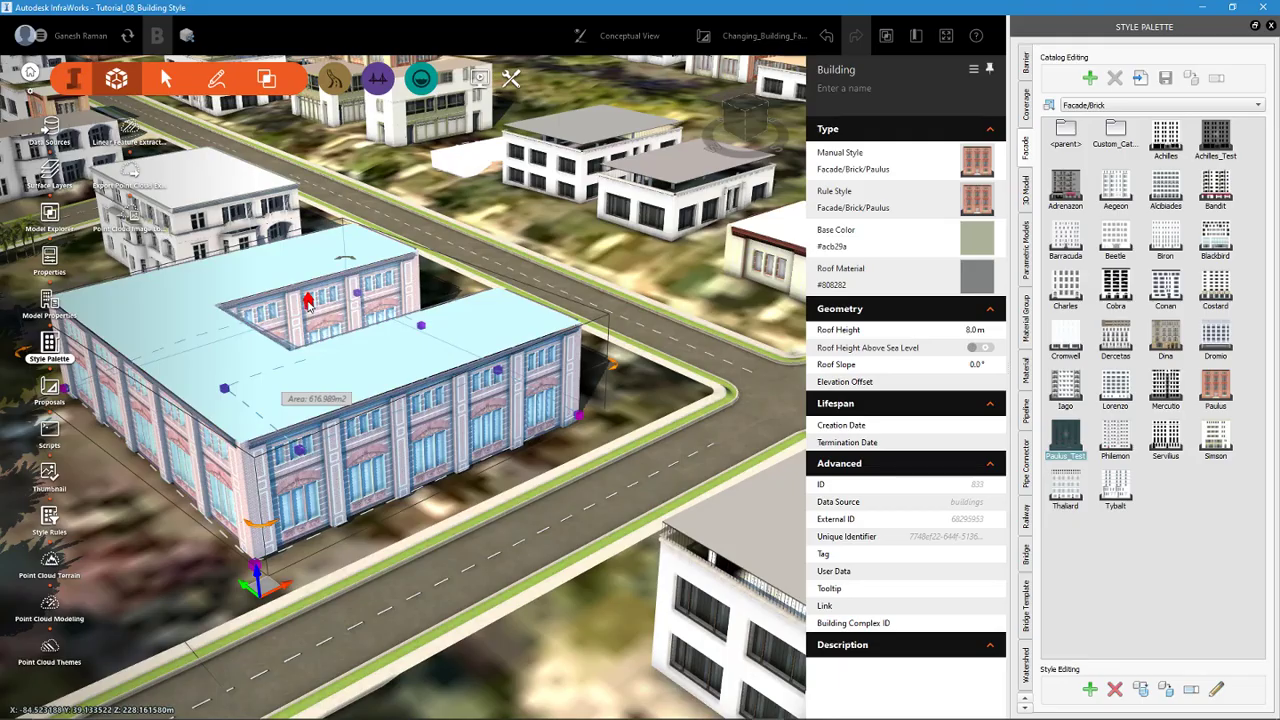
pyautogui.click(308, 303)
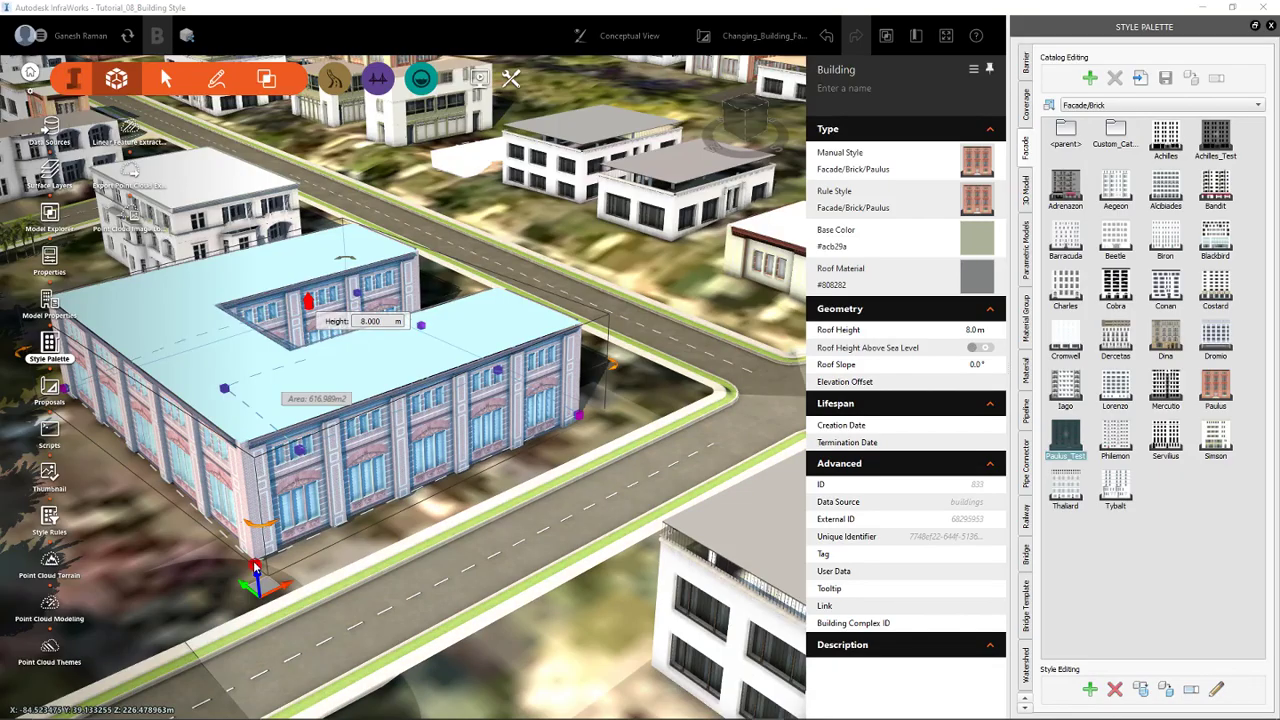
pyautogui.moveTo(255, 565)
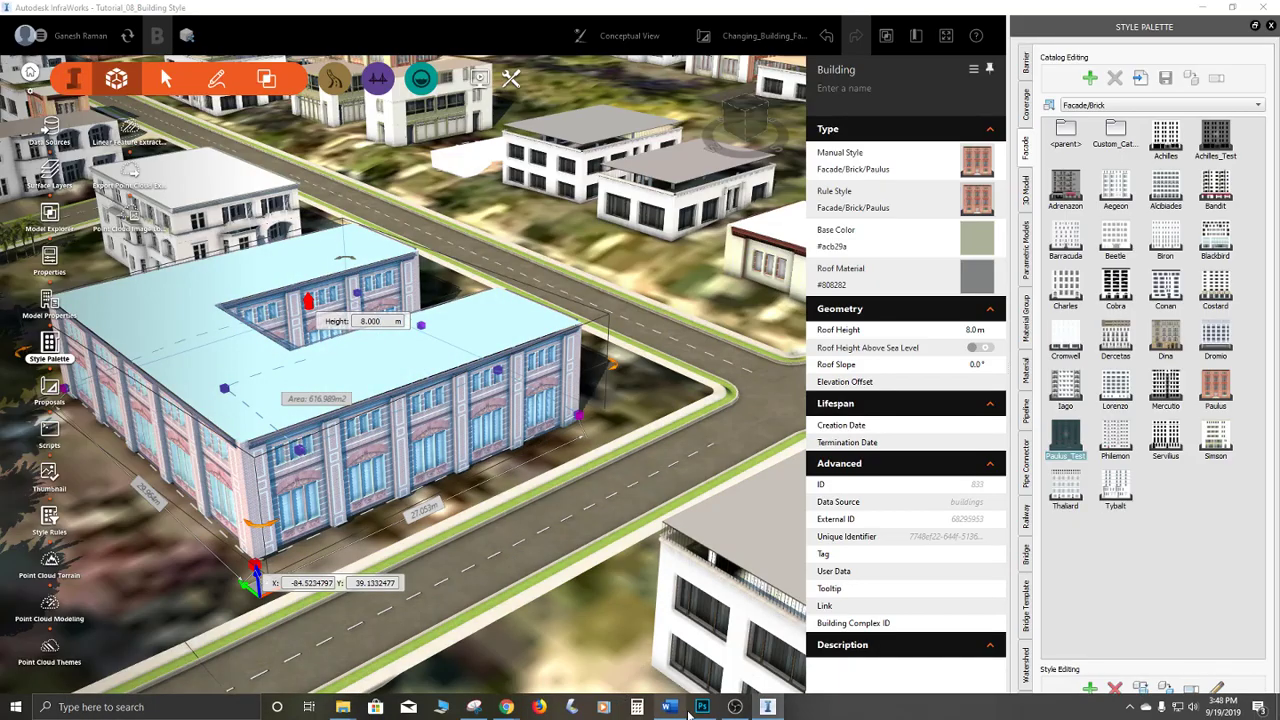
# Step: Switch to Photoshop, start a new document, and set its measurement unit to inches
pyautogui.click(697, 708)
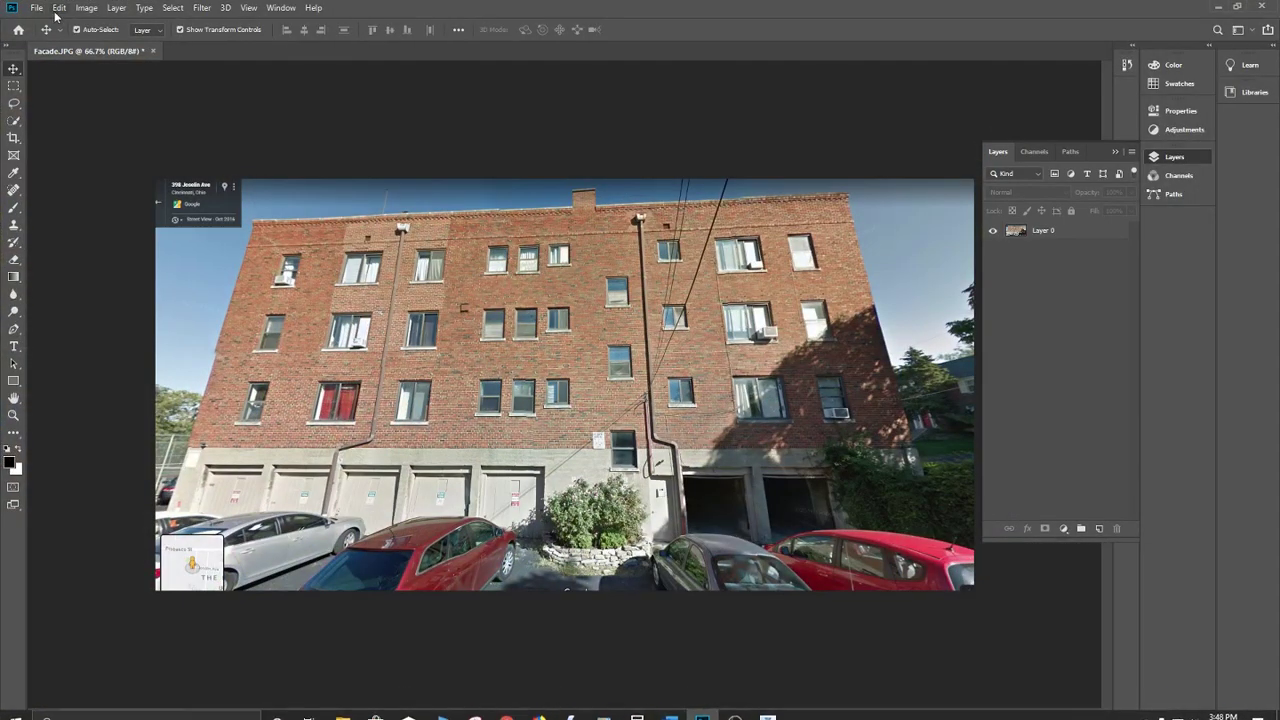
pyautogui.click(36, 8)
pyautogui.click(74, 23)
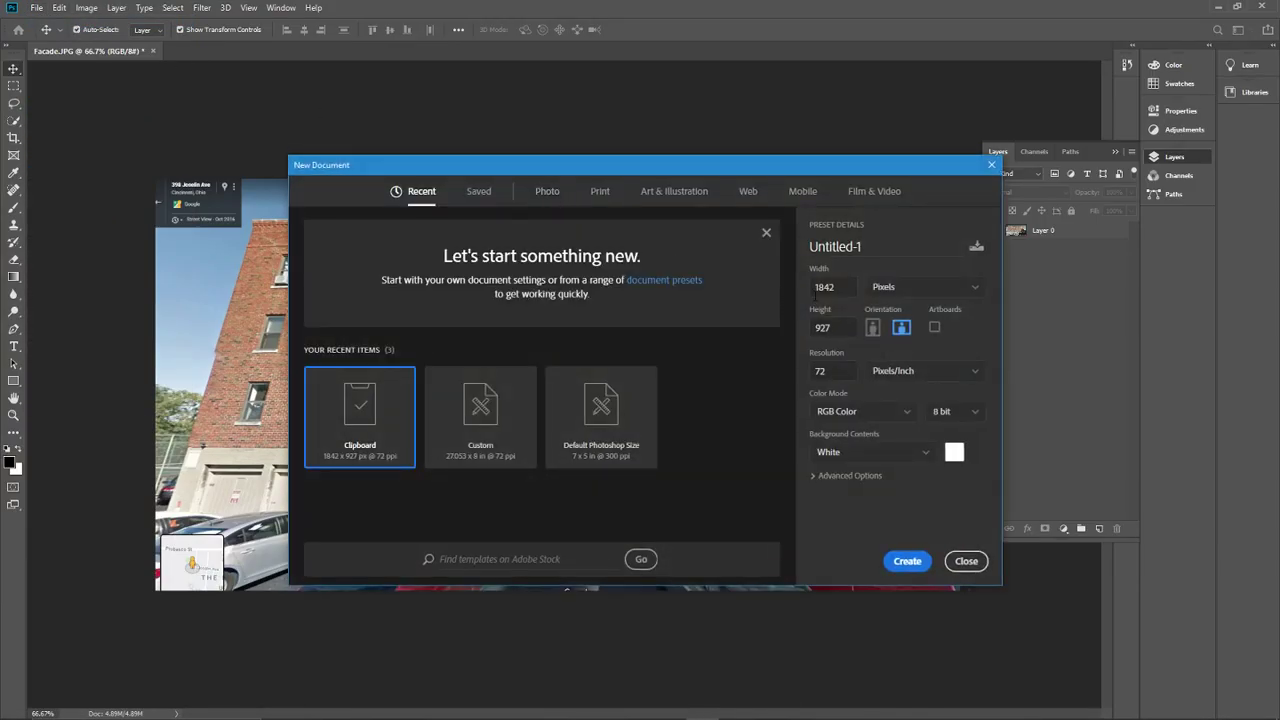
pyautogui.click(967, 295)
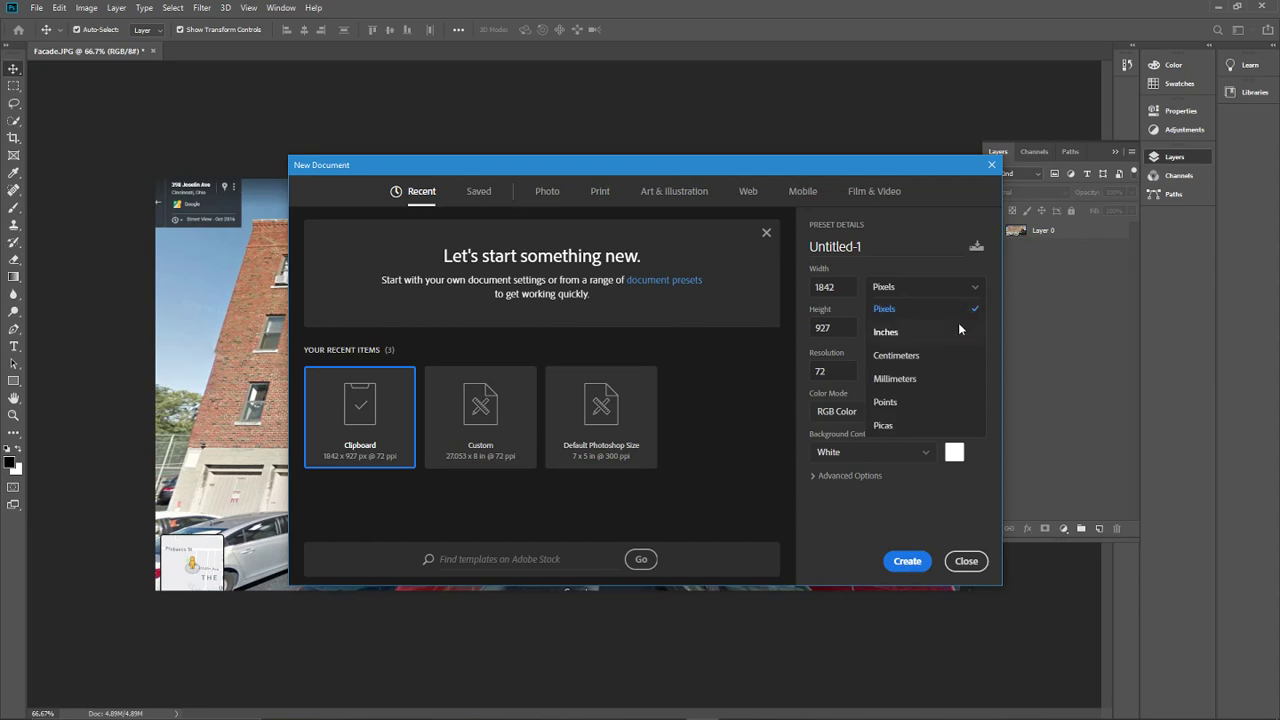
pyautogui.click(959, 327)
pyautogui.click(853, 287)
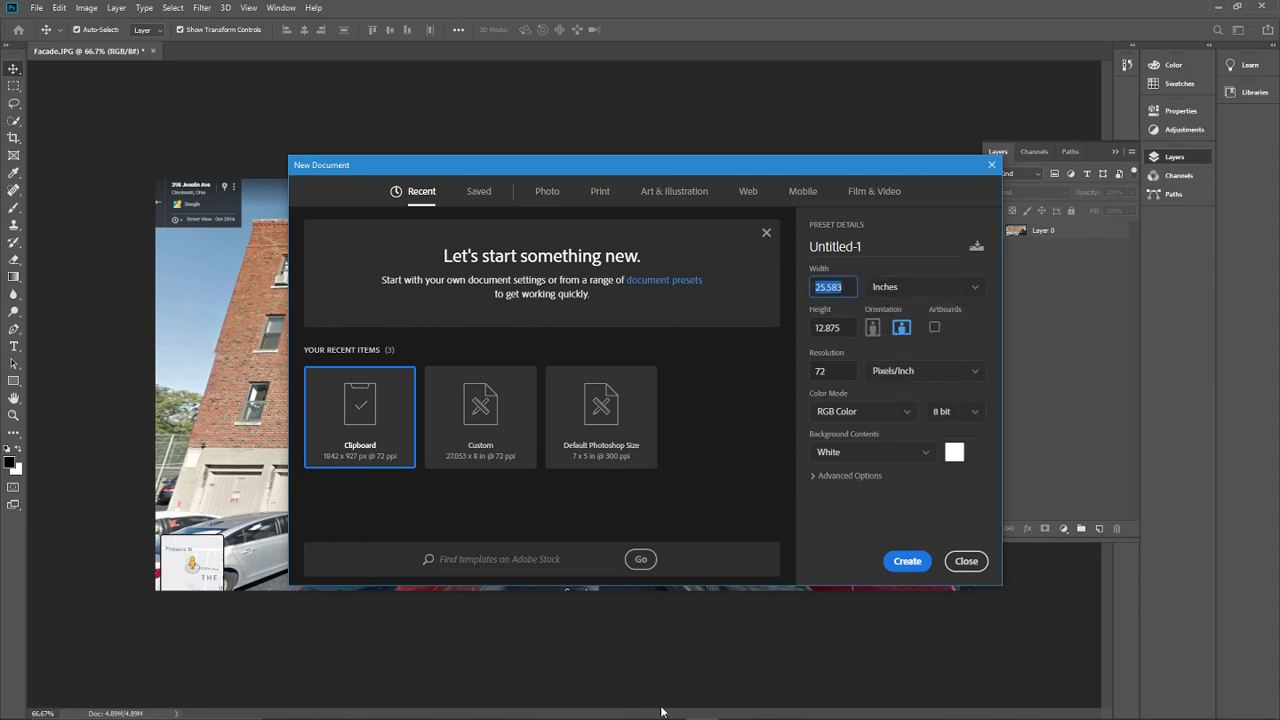
# Step: Switch back to InfraWorks and read the selected building's height and side lengths
pyautogui.hotkey('alt', 'Tab')
pyautogui.hotkey('alt', 'Tab')
pyautogui.hotkey('alt', 'Tab')
pyautogui.hotkey('alt', 'Tab')
pyautogui.hotkey('alt', 'Tab')
pyautogui.hotkey('alt', 'Tab')
pyautogui.hotkey('alt', 'Tab')
pyautogui.hotkey('alt', 'Tab')
pyautogui.hotkey('alt', 'Tab')
pyautogui.hotkey('alt', 'Tab')
pyautogui.hotkey('alt', 'Tab')
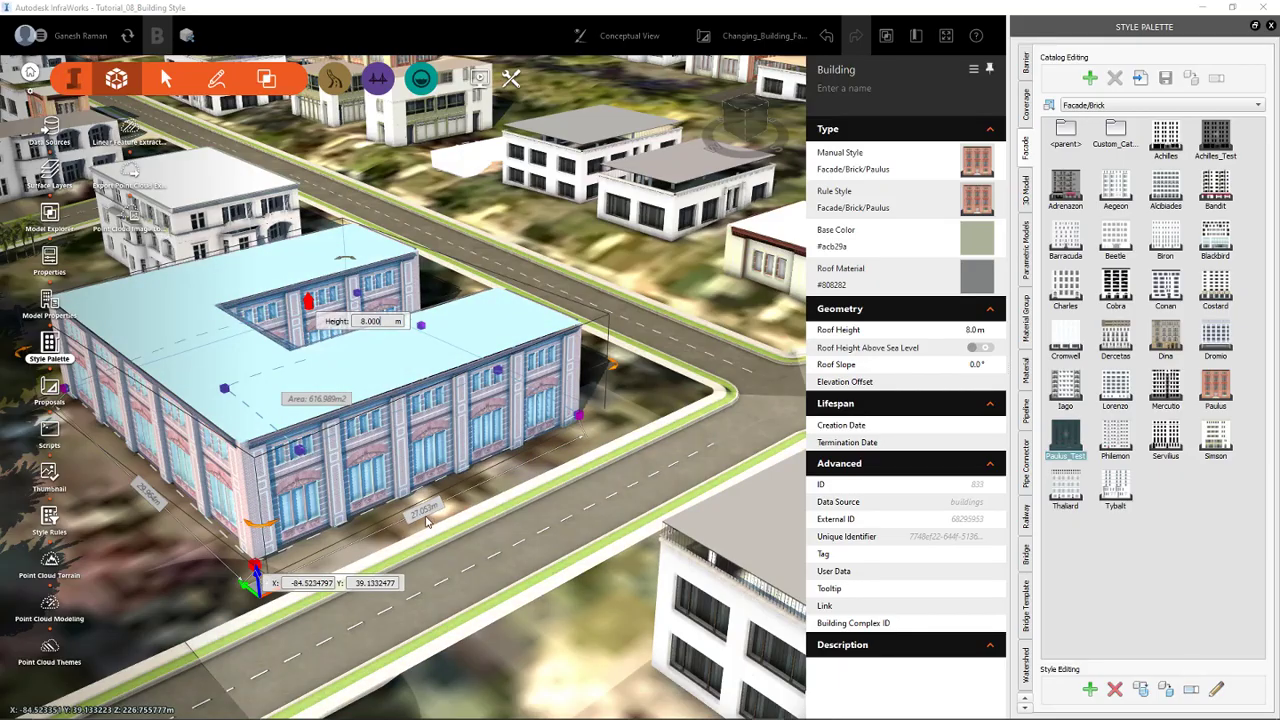
pyautogui.moveTo(650, 716)
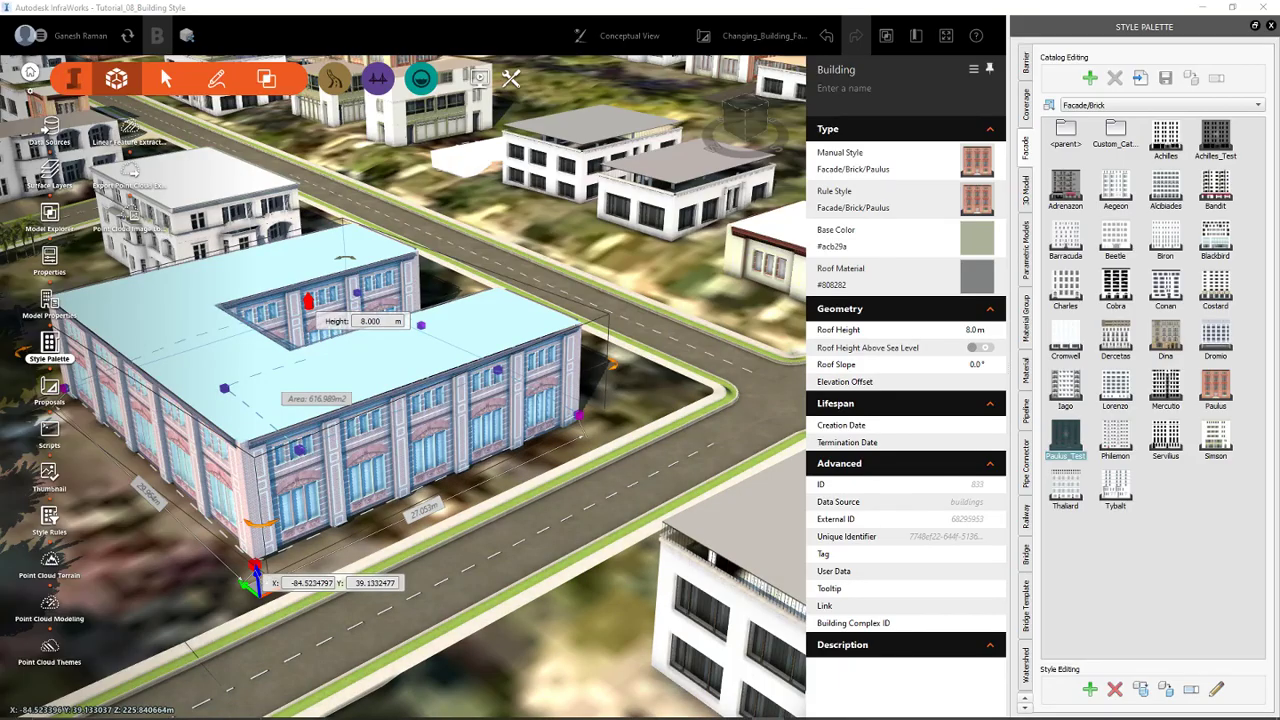
# Step: Return to Photoshop and set the new document's height to 8 inches
pyautogui.click(702, 706)
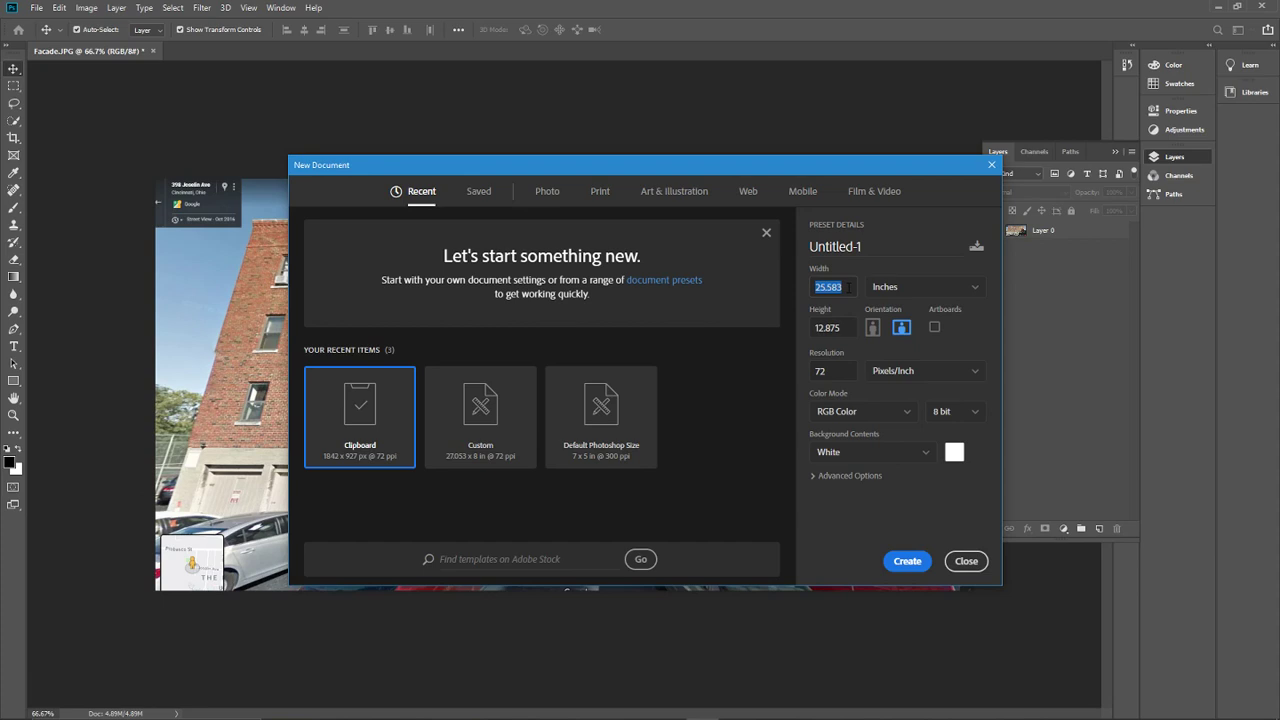
pyautogui.press('Tab')
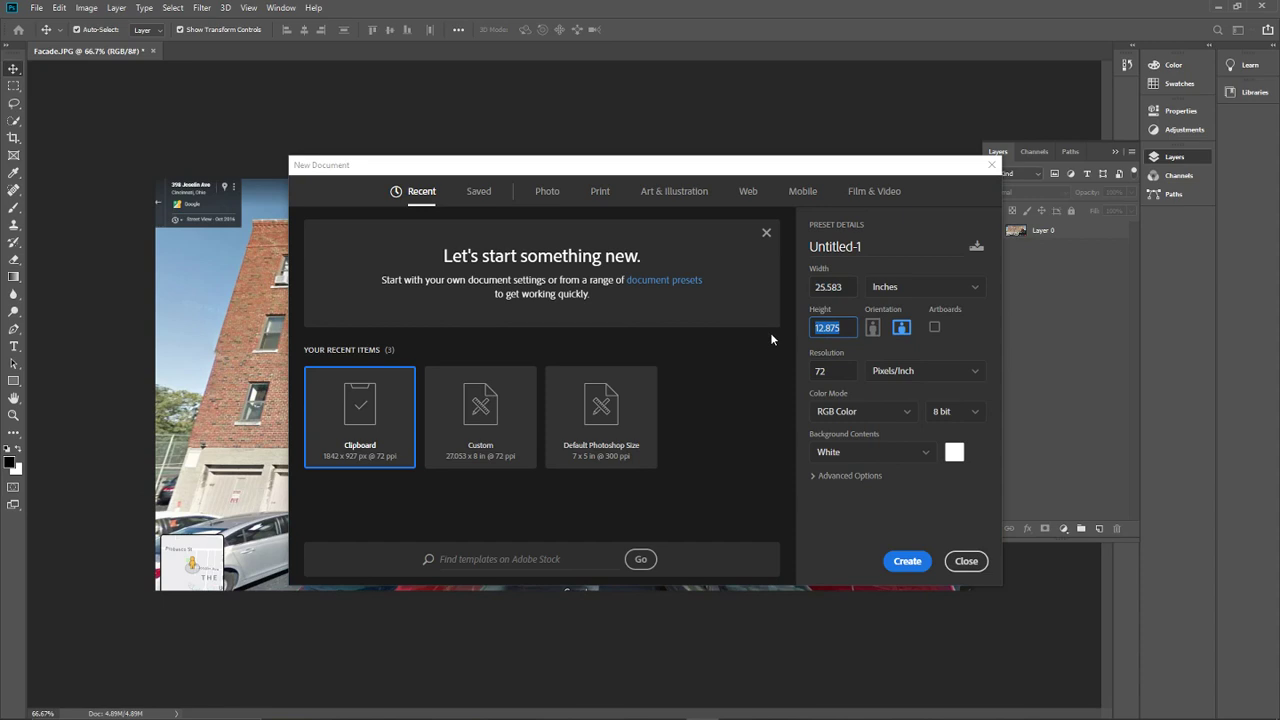
pyautogui.write('8')
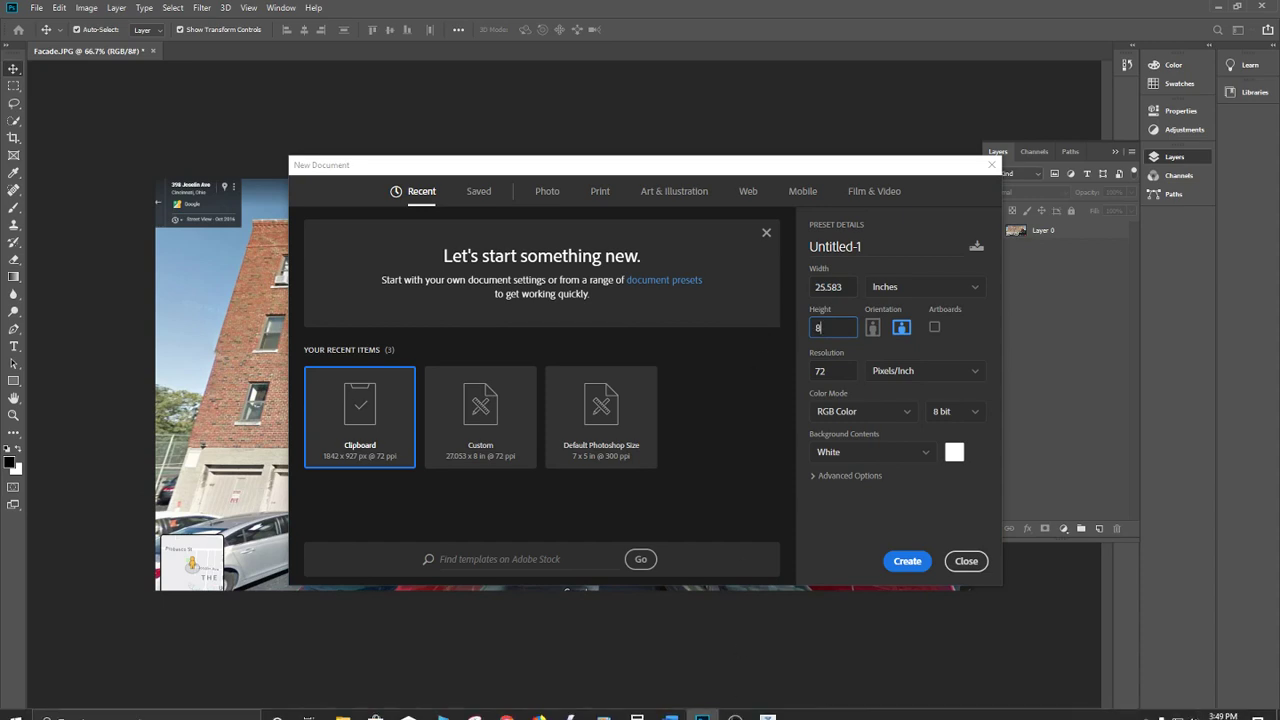
pyautogui.moveTo(705, 714)
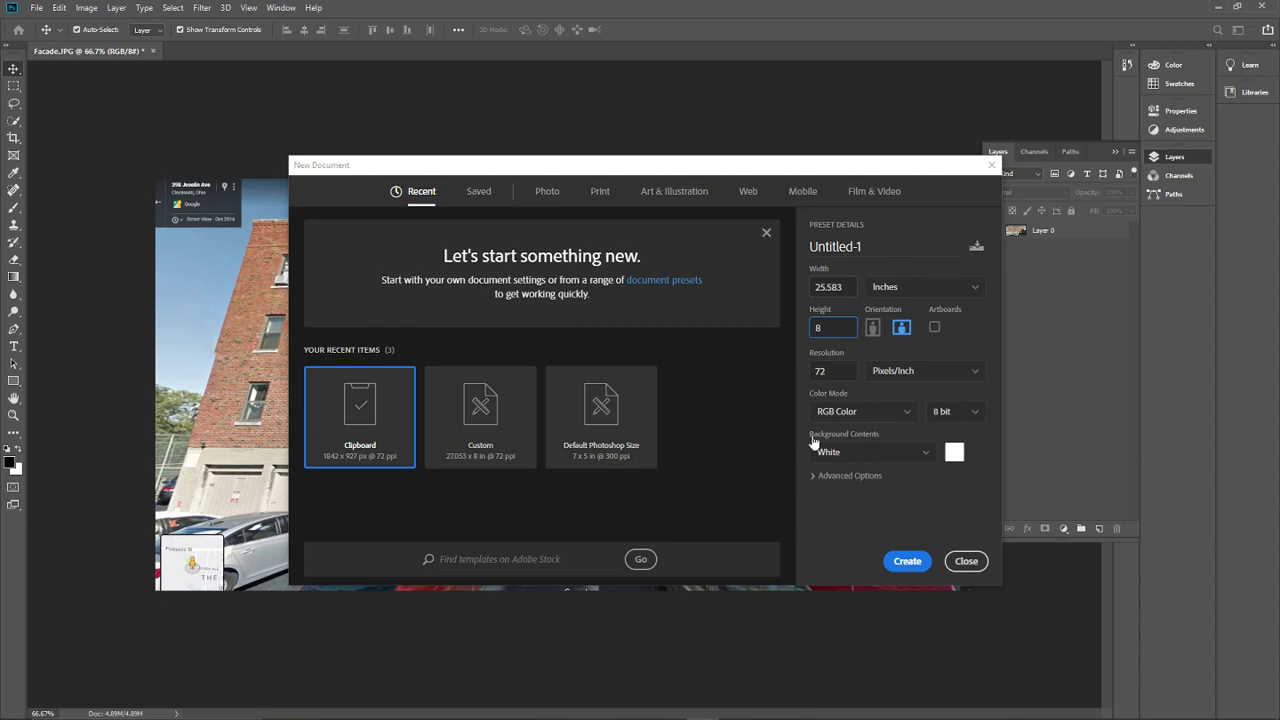
# Step: Check the building's side length in InfraWorks, enter it as the new Photoshop document's width in inches, and create the document
pyautogui.click(767, 710)
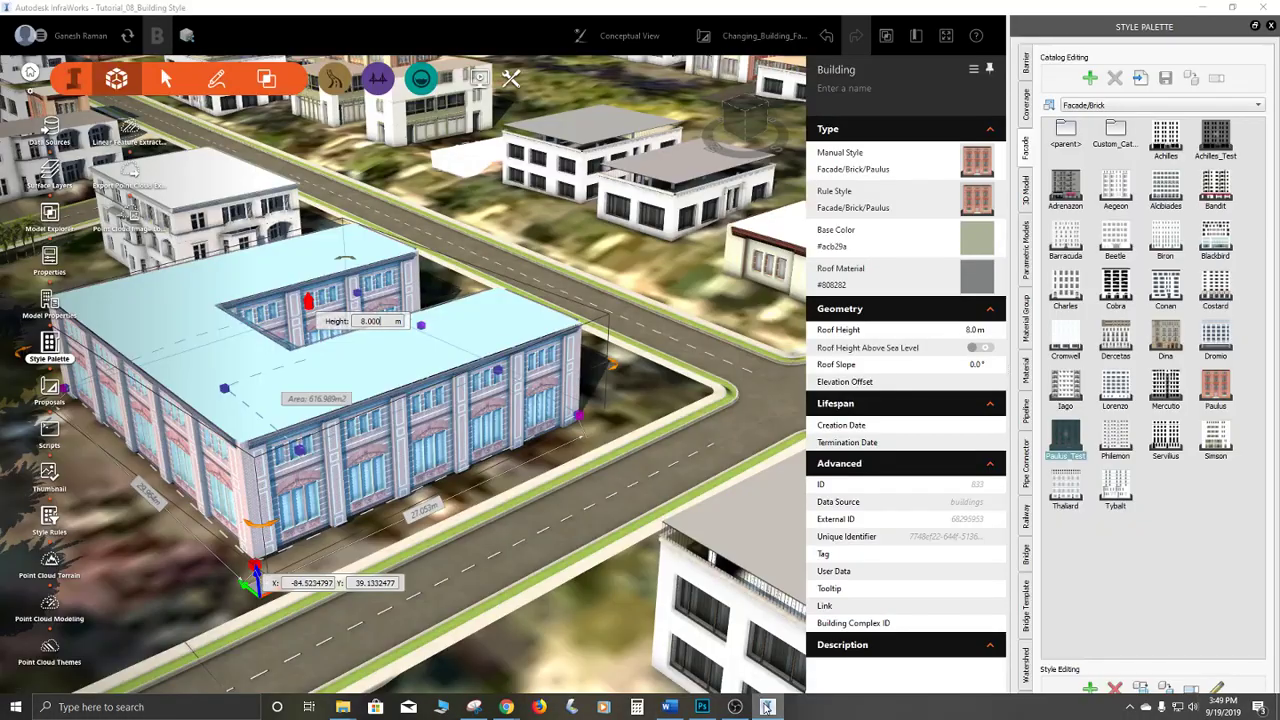
pyautogui.click(702, 707)
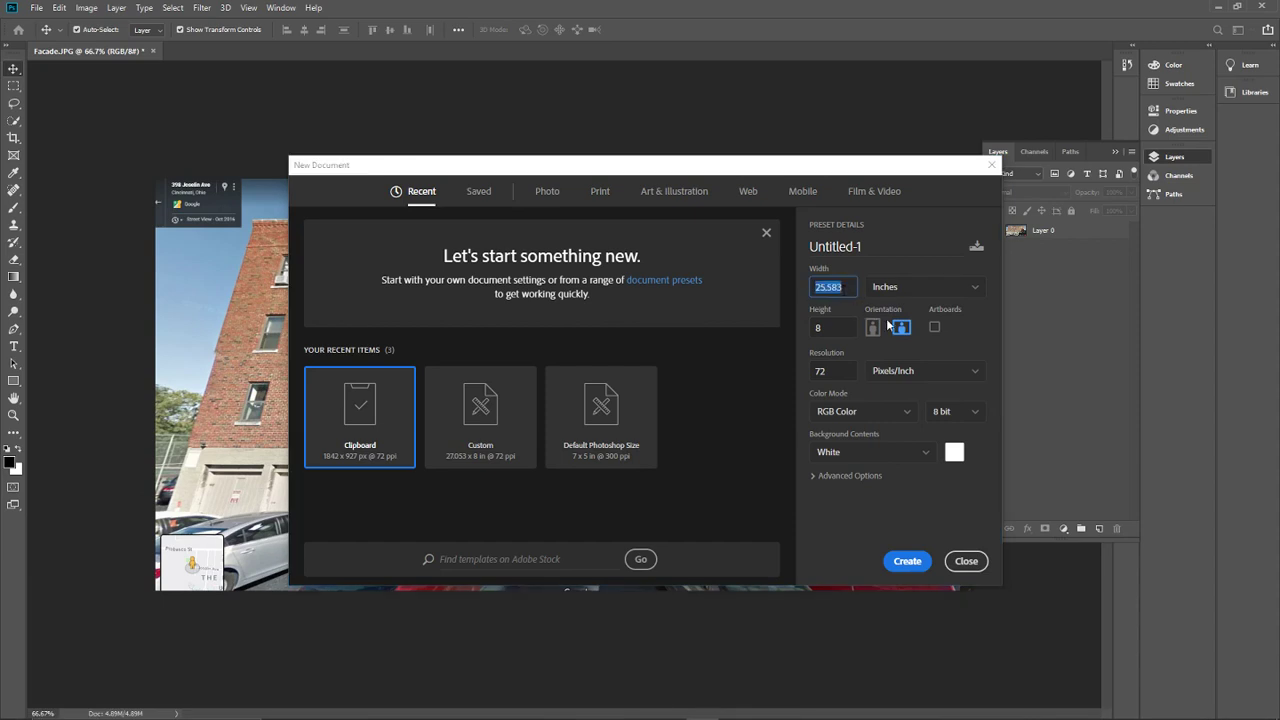
pyautogui.click(846, 287)
pyautogui.click(907, 561)
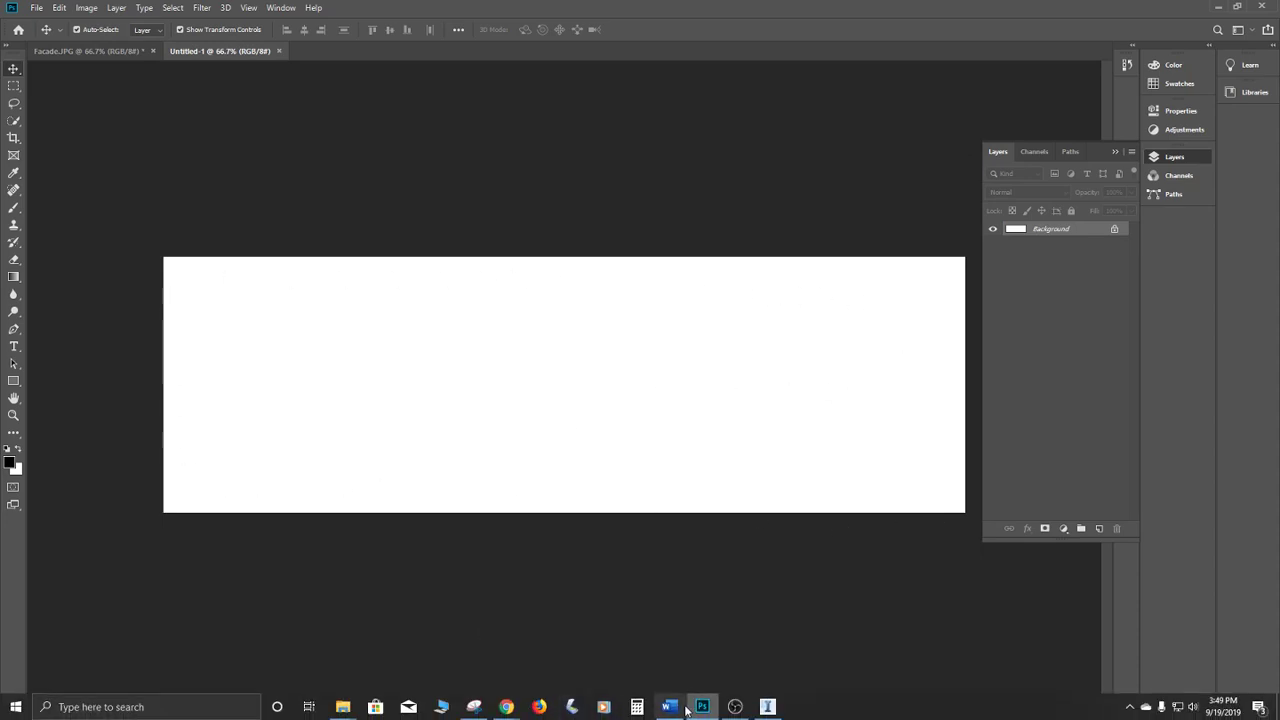
# Step: Recheck the building's dimensions in InfraWorks, then return to Photoshop and bring up the Facade.JPG document
pyautogui.click(767, 707)
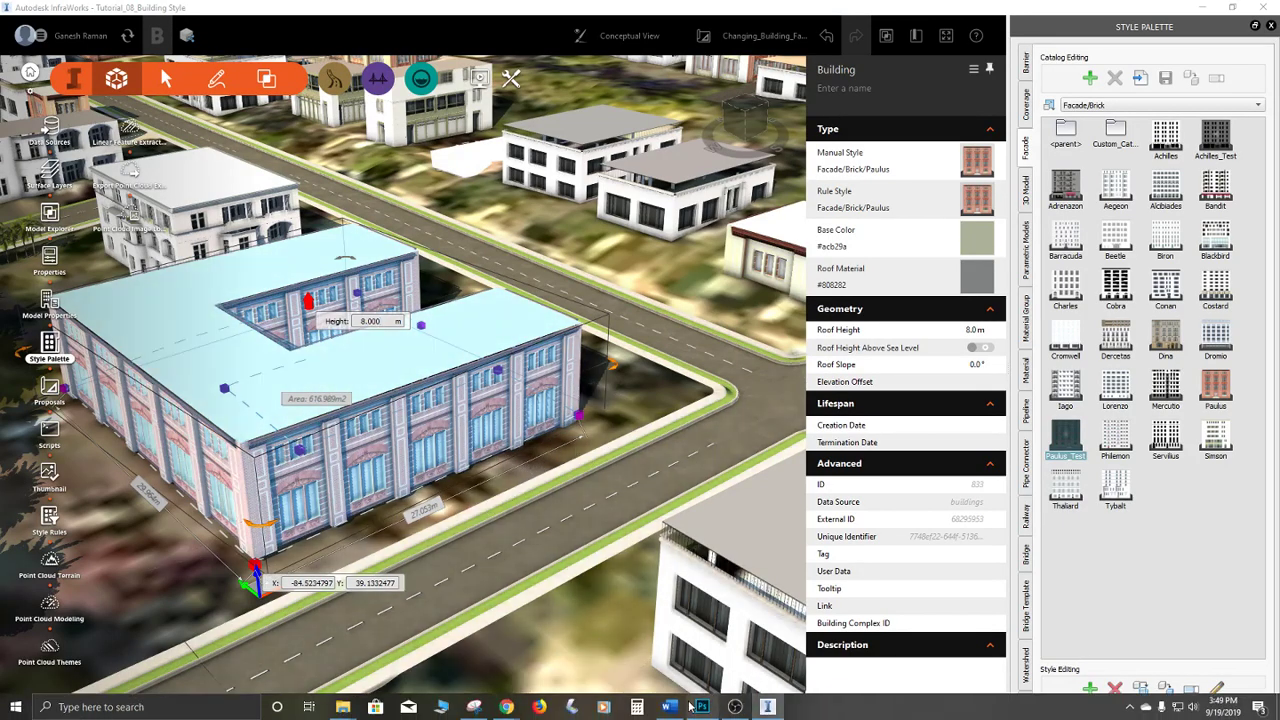
pyautogui.click(702, 707)
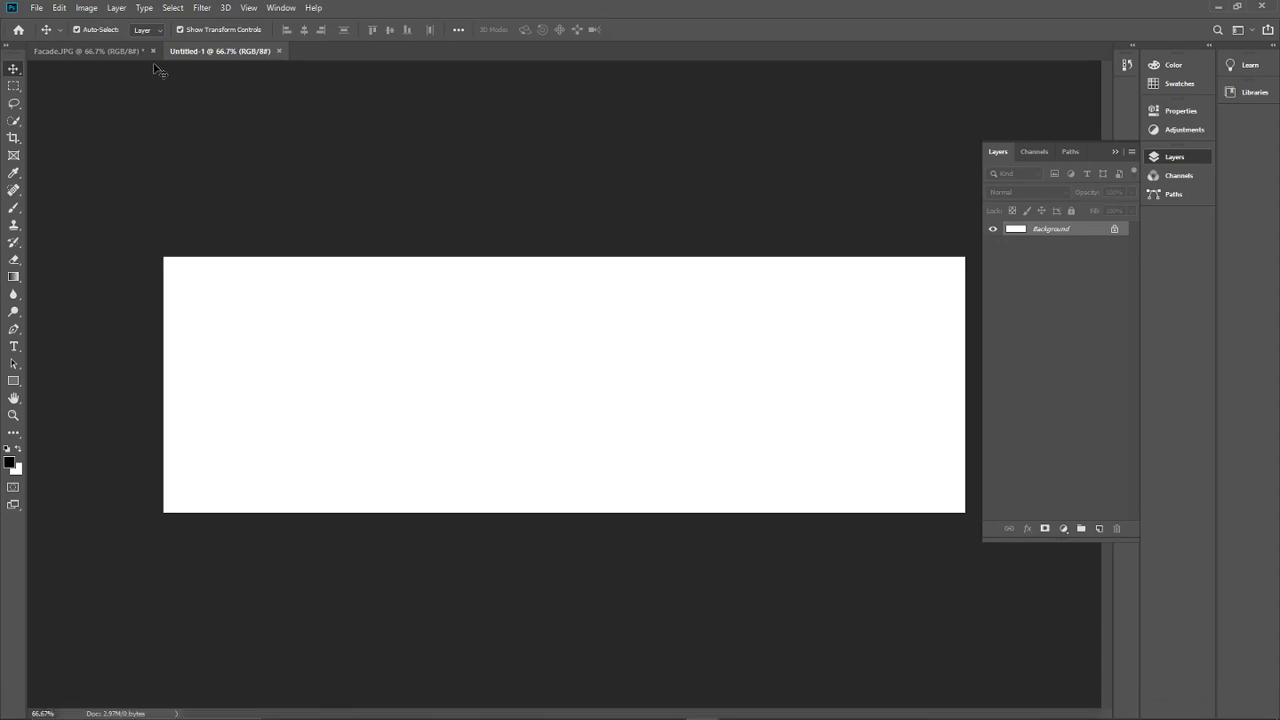
pyautogui.click(119, 51)
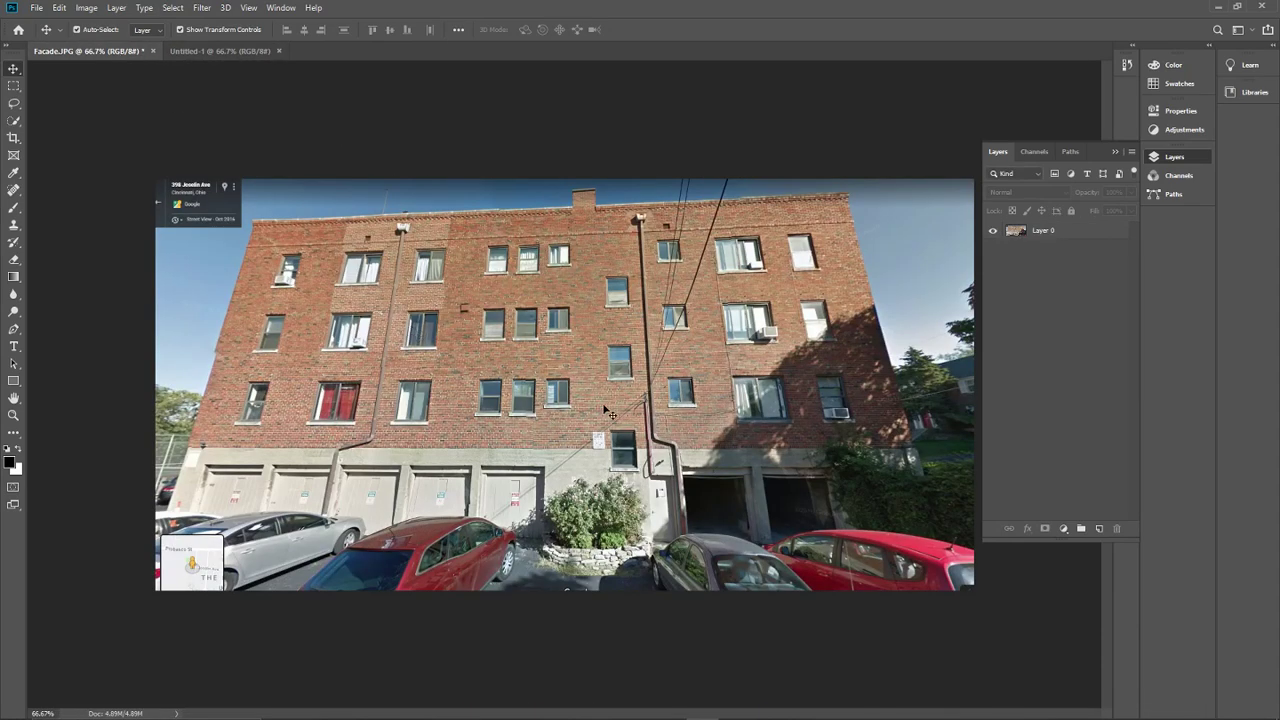
# Step: Copy the building photo from Facade.JPG and paste it into the blank Untitled-1 document as a new layer
pyautogui.click(237, 49)
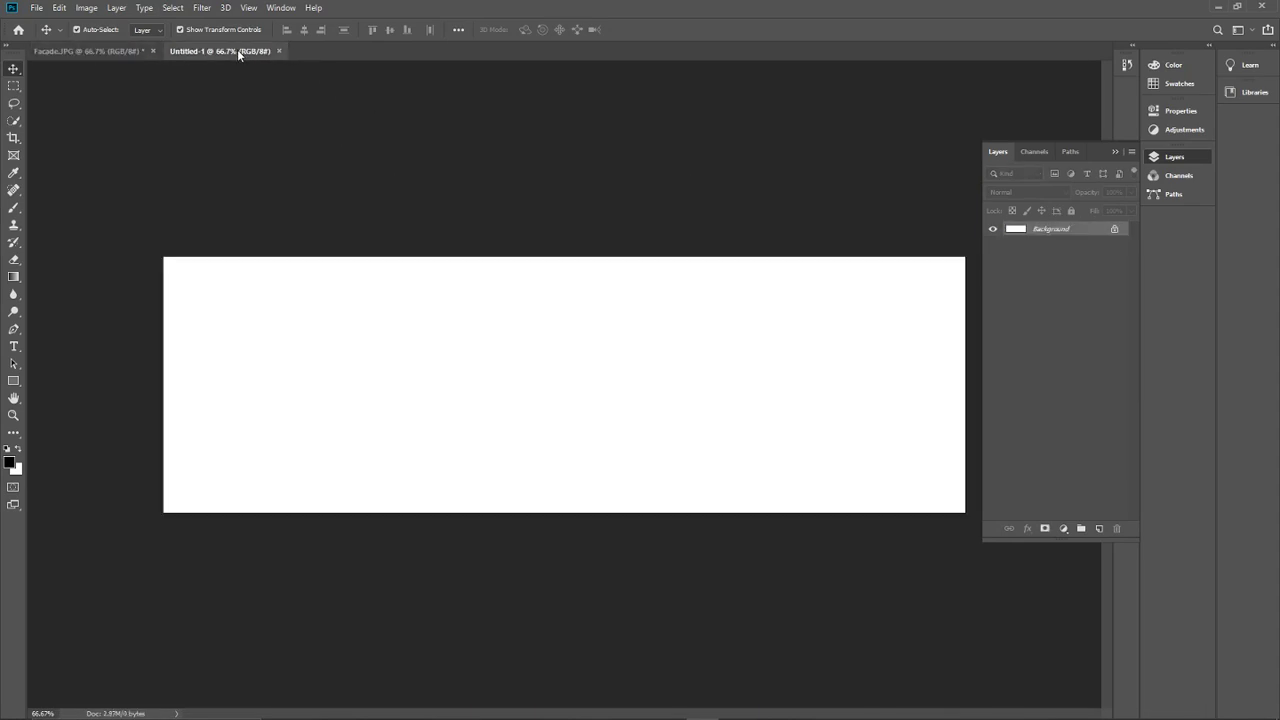
pyautogui.click(100, 50)
pyautogui.click(14, 86)
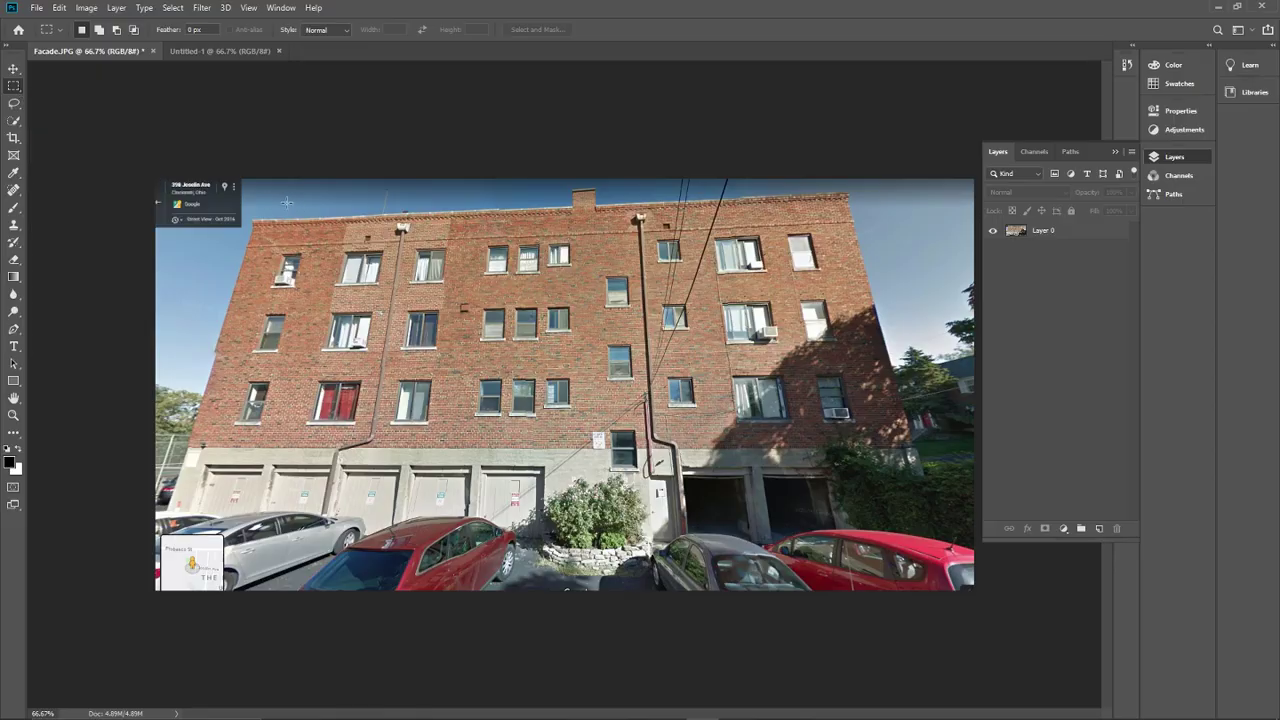
pyautogui.moveTo(160, 187); pyautogui.dragTo(960, 586)
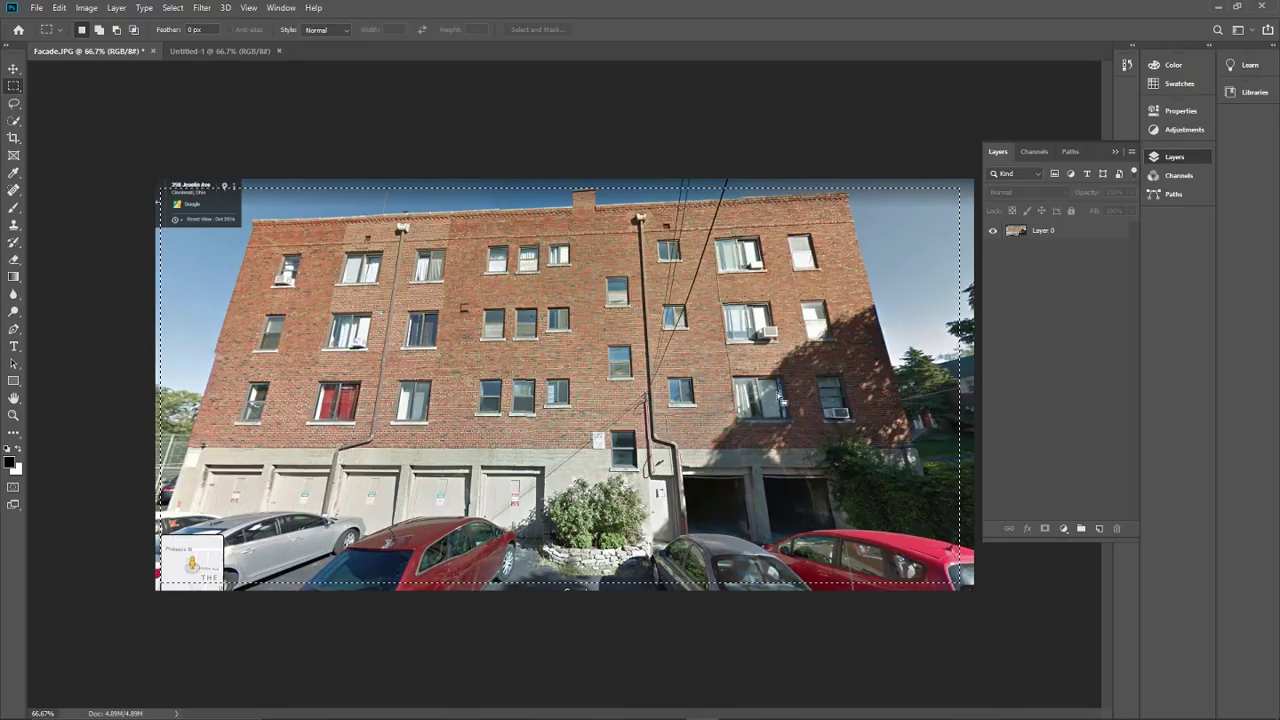
pyautogui.click(252, 52)
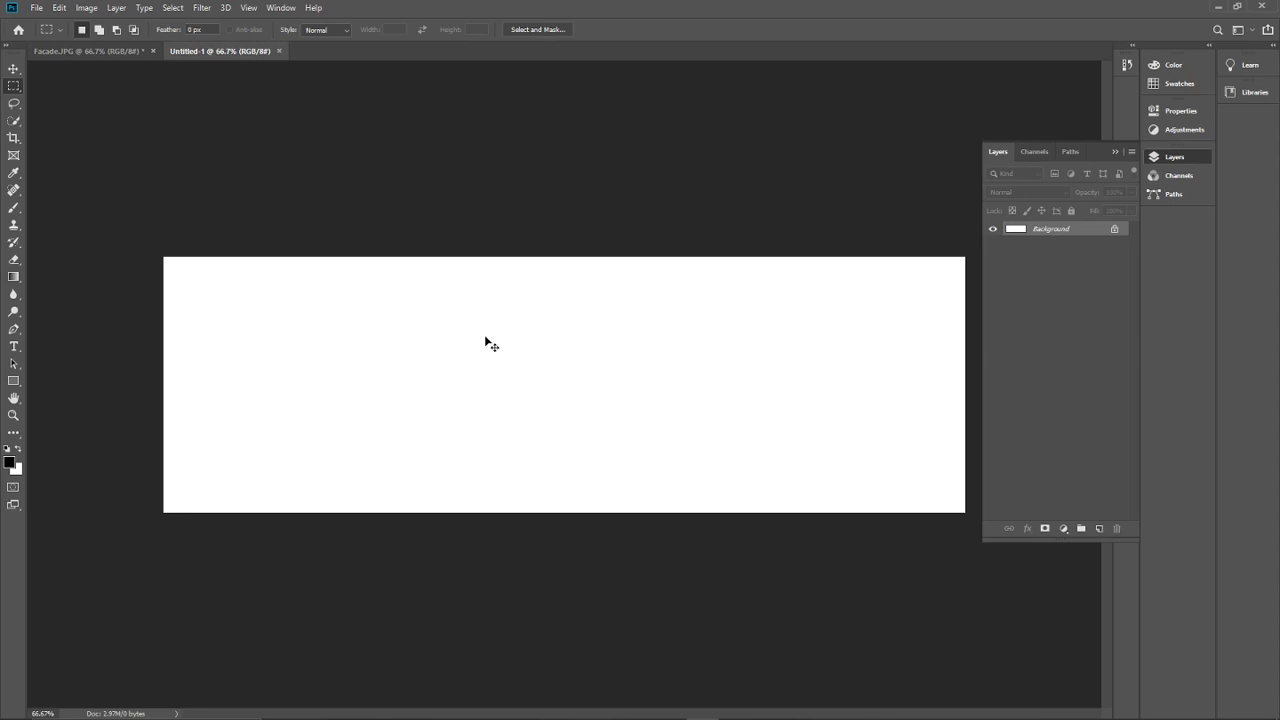
pyautogui.hotkey('ctrl', 'v')
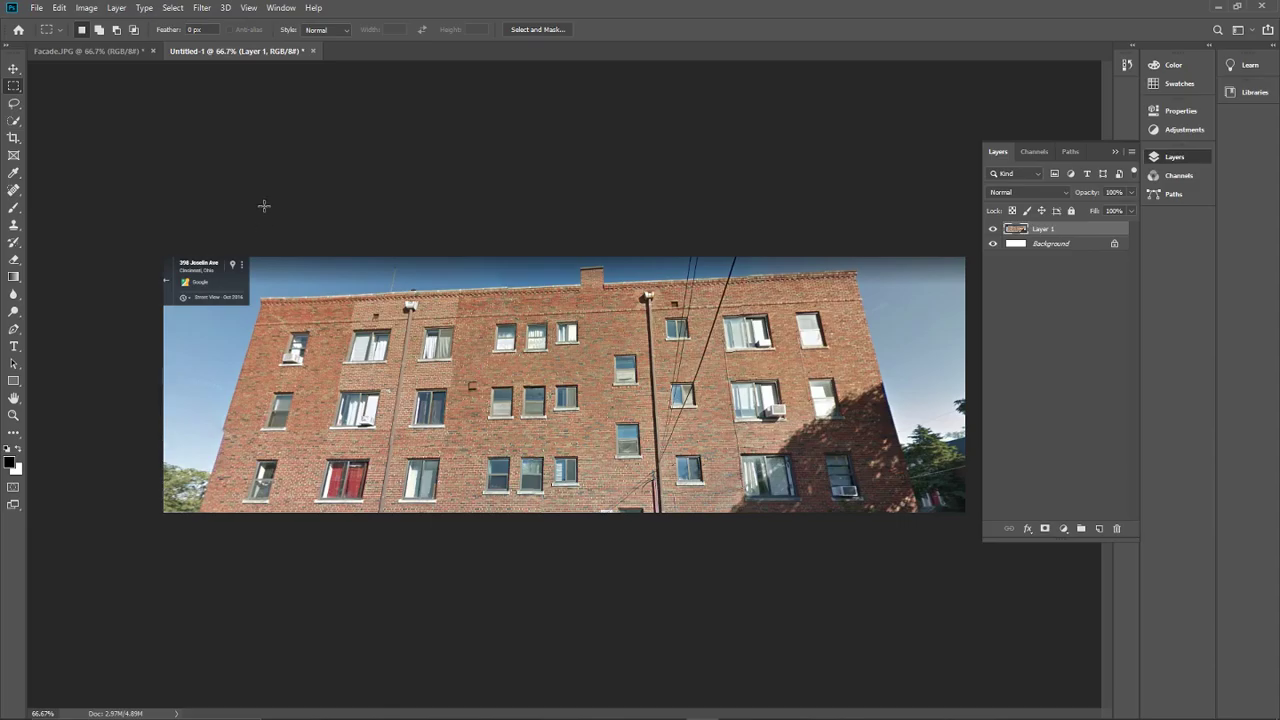
# Step: Free-transform the pasted photo, distorting both lower corners upward to bring the garage level into the canvas, and shift the photo slightly left
pyautogui.hotkey('ctrl', 't')
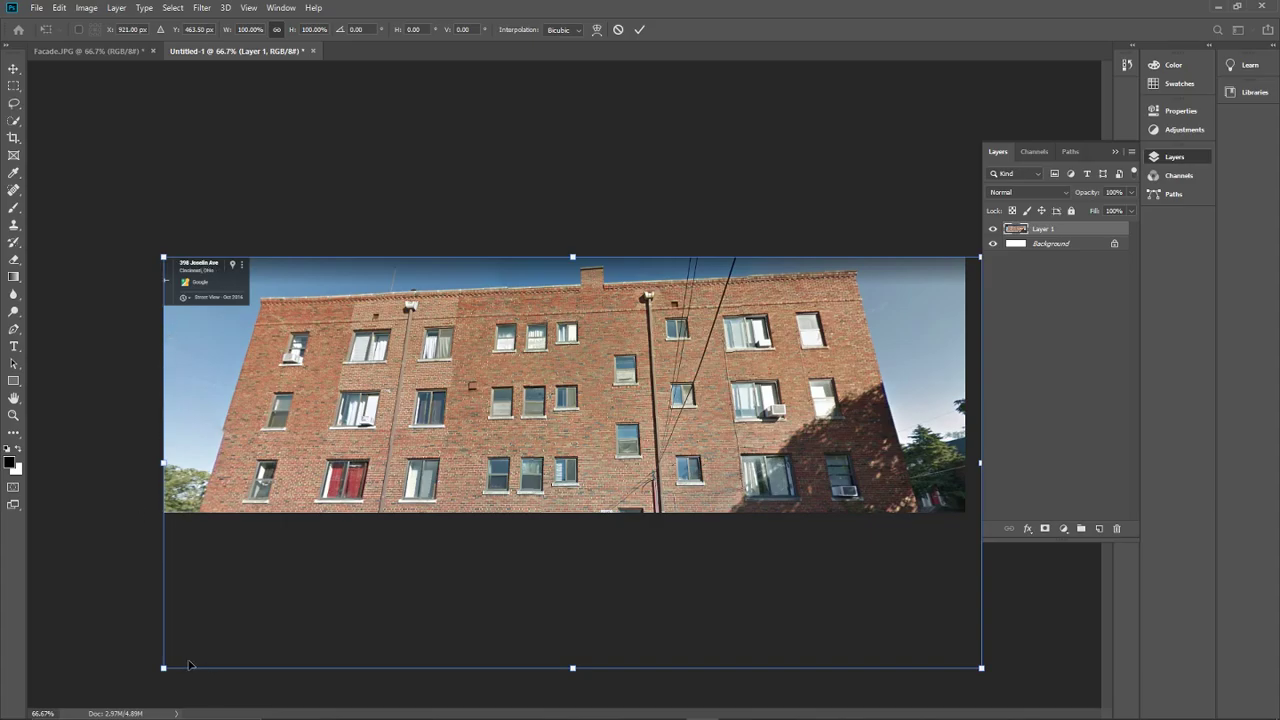
pyautogui.keyDown('ctrl'); pyautogui.moveTo(164, 673); pyautogui.dragTo(158, 566); pyautogui.keyUp('ctrl')
pyautogui.click(1019, 503)
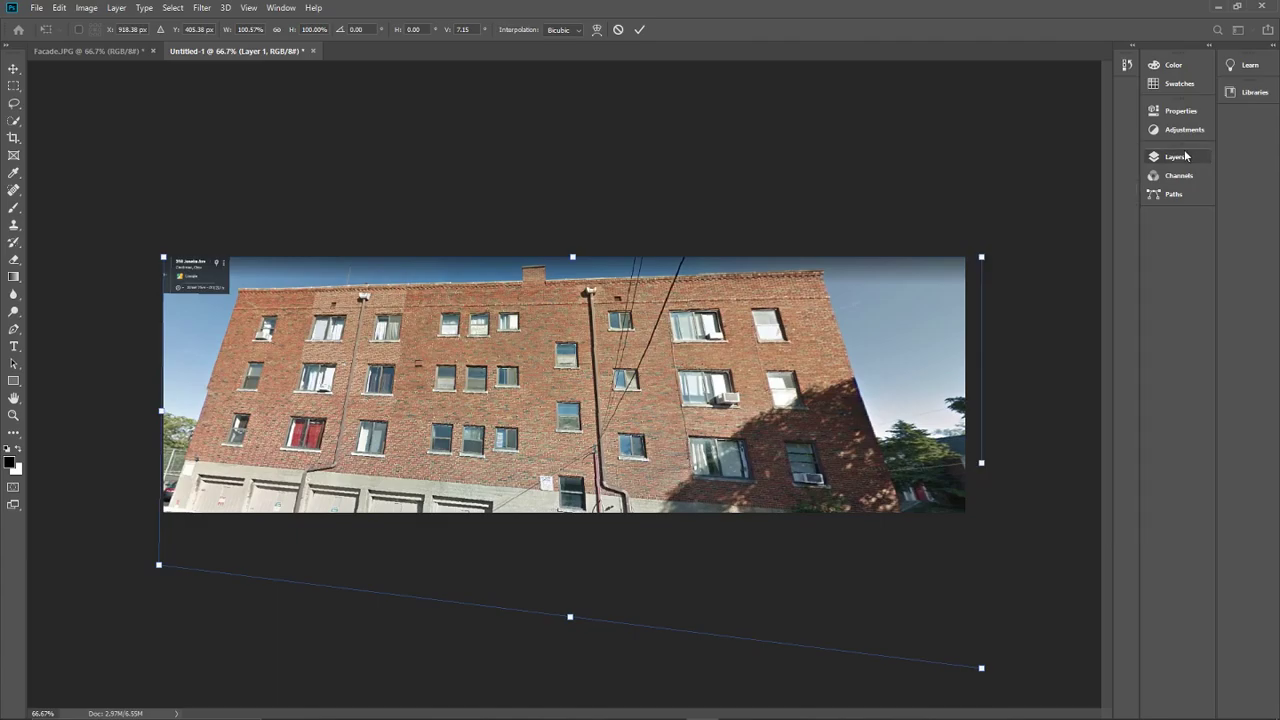
pyautogui.keyDown('ctrl'); pyautogui.moveTo(981, 670); pyautogui.dragTo(972, 508); pyautogui.keyUp('ctrl')
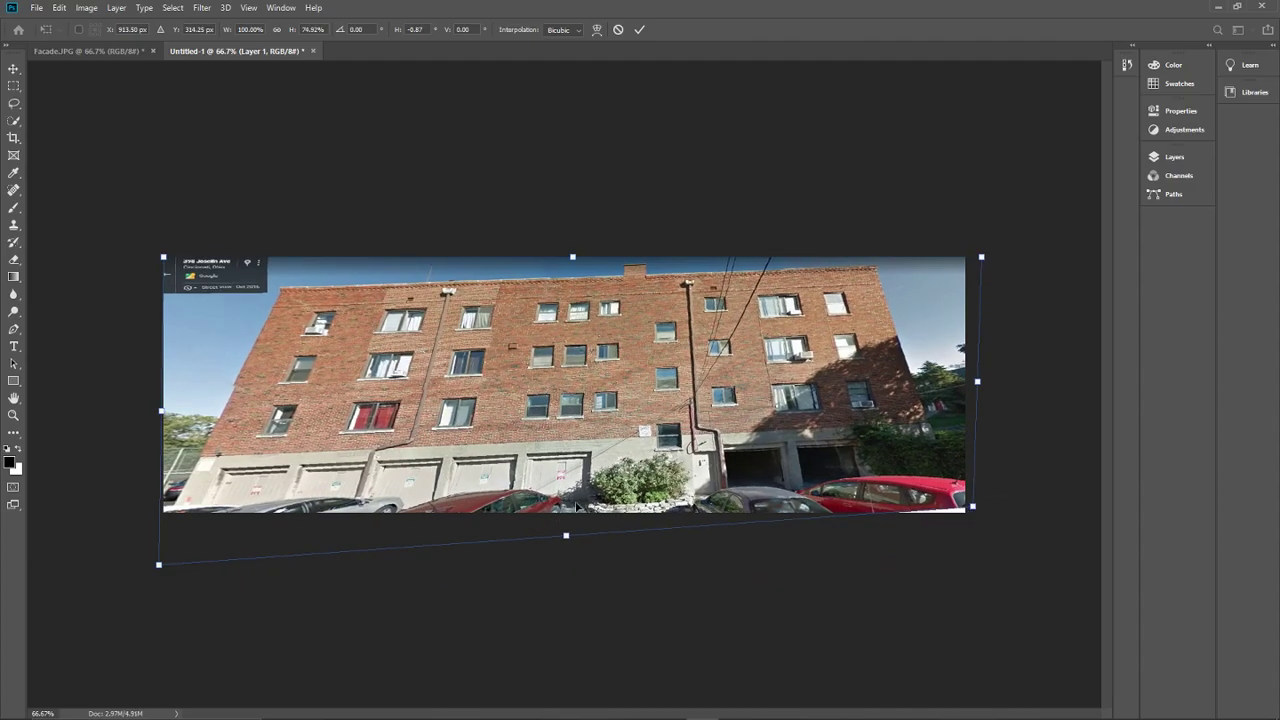
pyautogui.moveTo(772, 501)
pyautogui.mouseDown()
pyautogui.moveTo(807, 501)
pyautogui.moveTo(743, 501)
pyautogui.moveTo(780, 500)
pyautogui.moveTo(761, 499)
pyautogui.mouseUp()
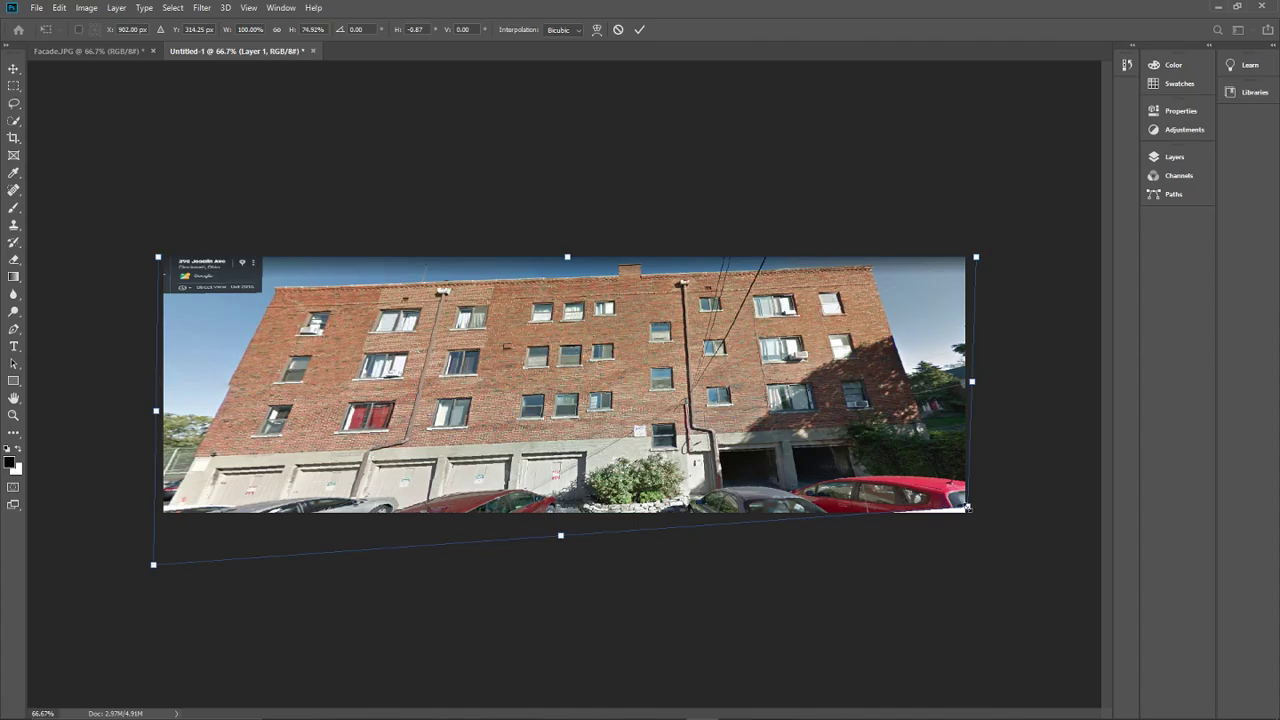
# Step: Fine-tune the photo's two lower corners individually to level the garage row along the canvas's lower edge
pyautogui.keyDown('ctrl'); pyautogui.moveTo(967, 509); pyautogui.dragTo(973, 533); pyautogui.keyUp('ctrl')
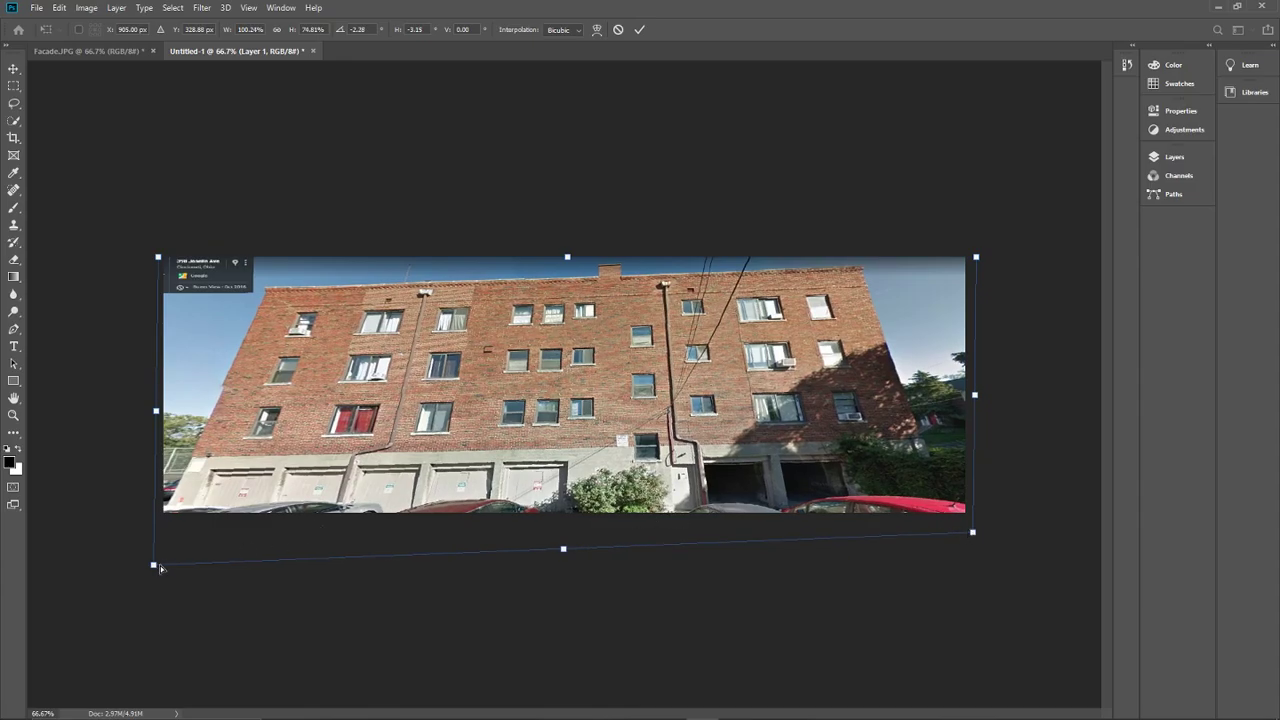
pyautogui.keyDown('ctrl'); pyautogui.moveTo(155, 568); pyautogui.dragTo(145, 567); pyautogui.keyUp('ctrl')
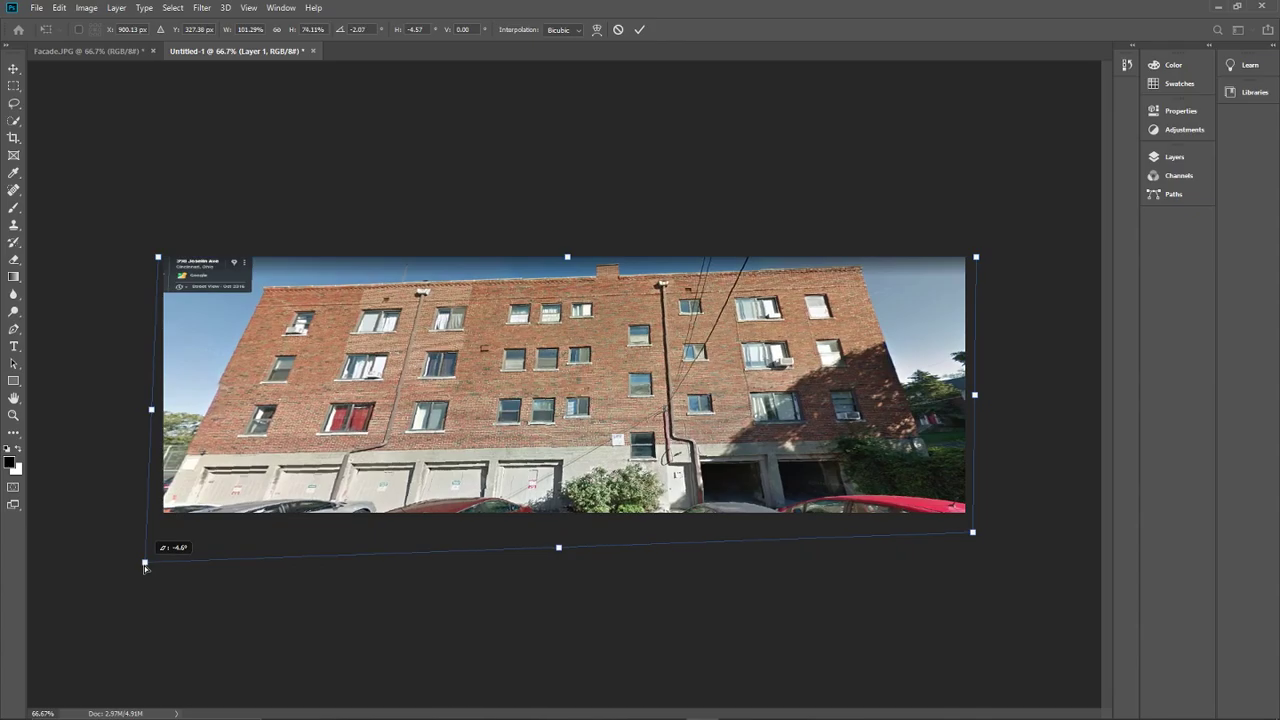
pyautogui.keyDown('ctrl'); pyautogui.moveTo(978, 535); pyautogui.dragTo(993, 535); pyautogui.keyUp('ctrl')
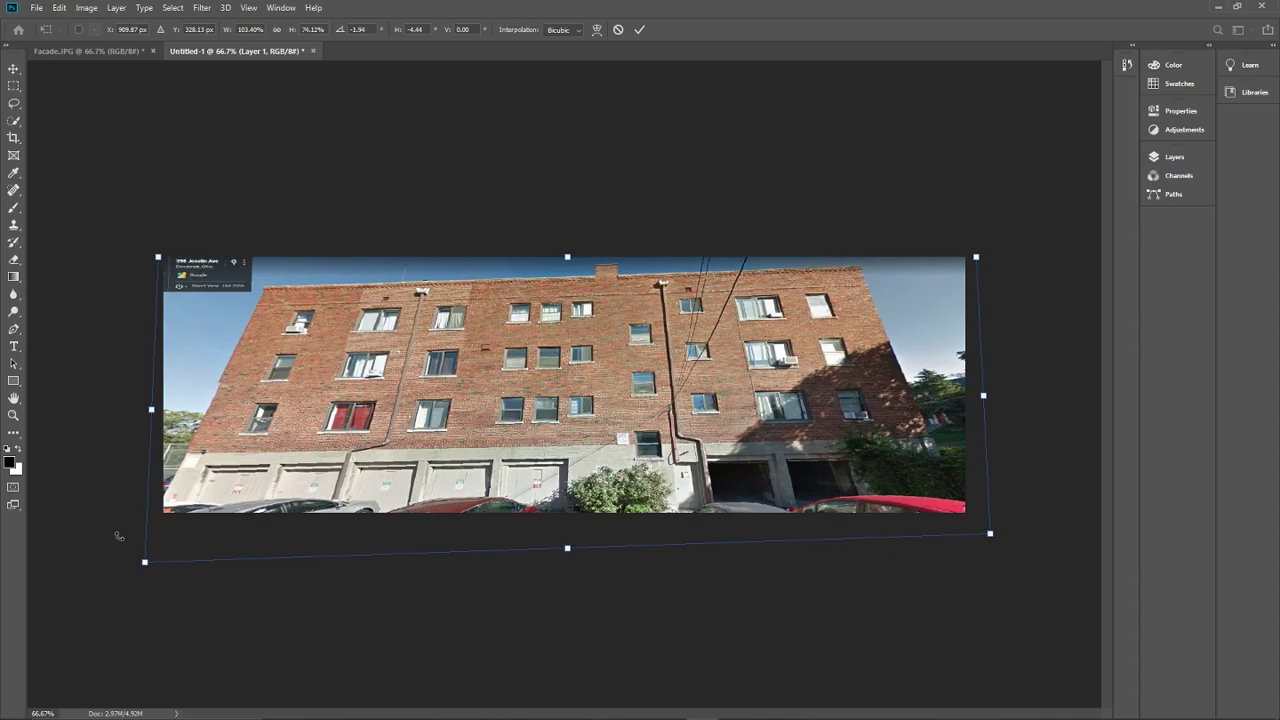
pyautogui.keyDown('ctrl'); pyautogui.moveTo(144, 566); pyautogui.dragTo(152, 562); pyautogui.keyUp('ctrl')
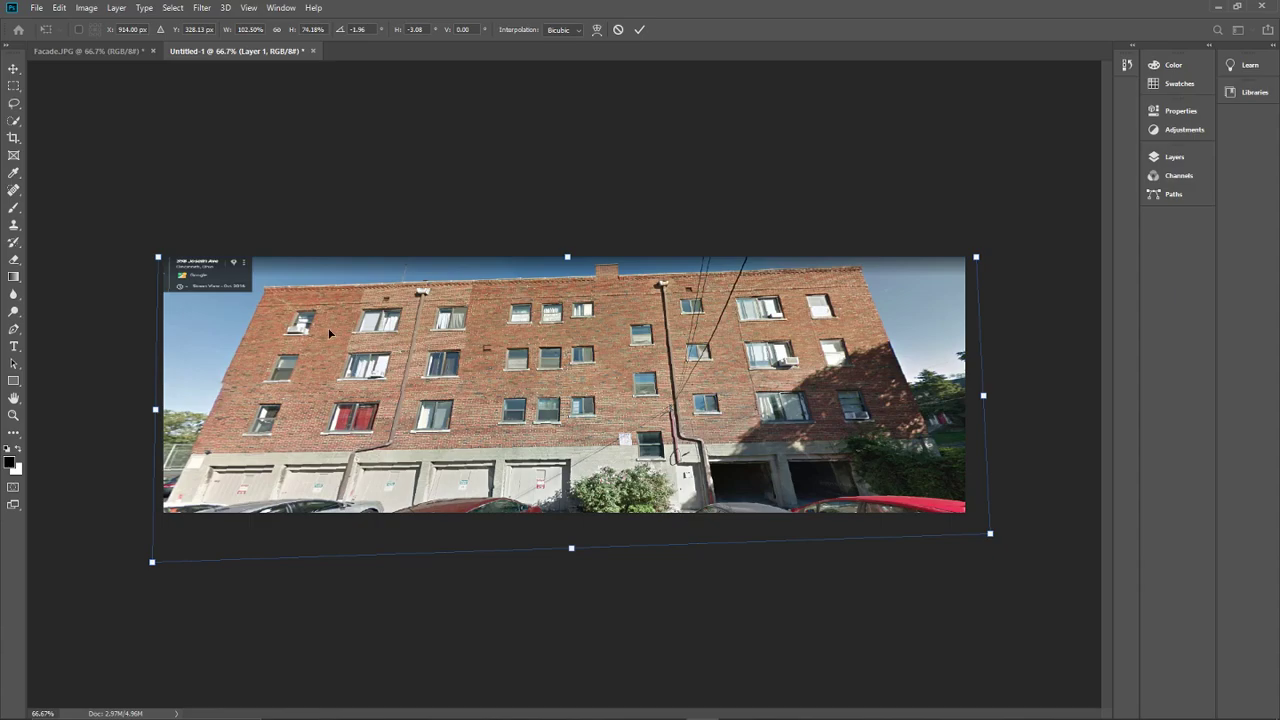
# Step: Distort the photo's upper corners outward beyond the canvas and pull its lower-left corner inward to straighten the building's side walls
pyautogui.keyDown('ctrl'); pyautogui.moveTo(157, 258); pyautogui.dragTo(9, 215); pyautogui.keyUp('ctrl')
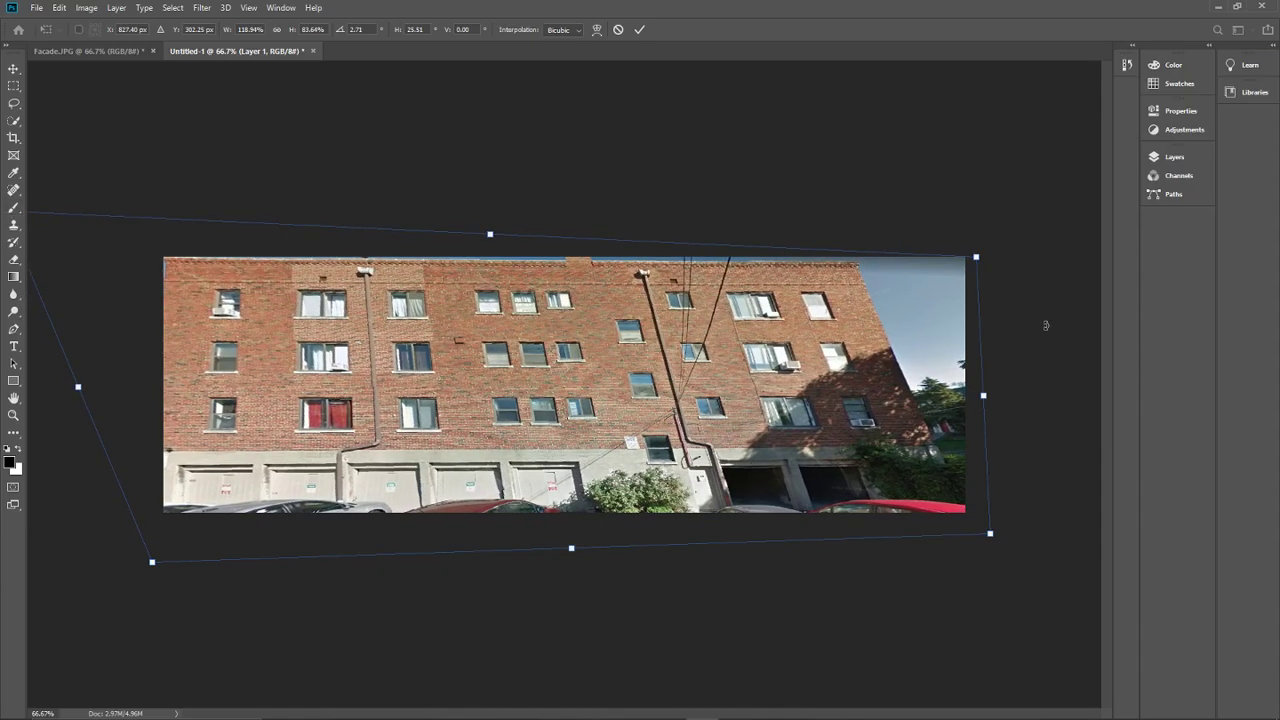
pyautogui.keyDown('ctrl'); pyautogui.moveTo(977, 257); pyautogui.dragTo(1100, 253); pyautogui.keyUp('ctrl')
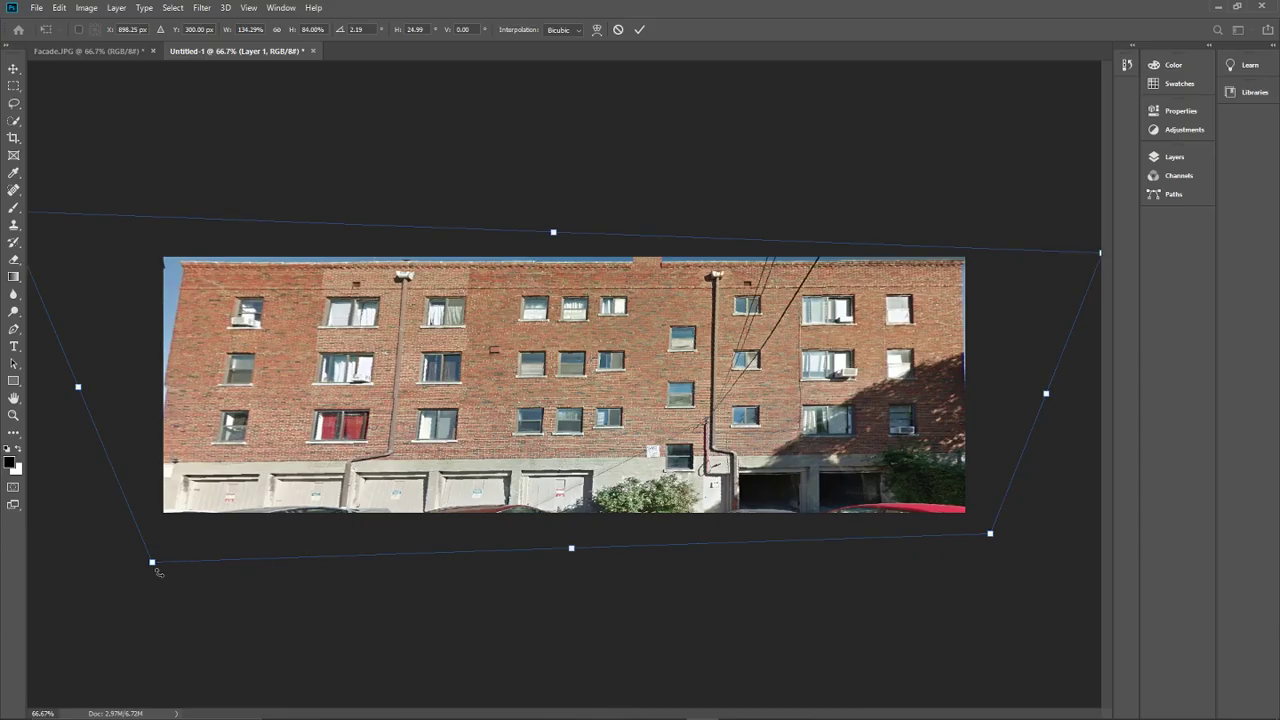
pyautogui.keyDown('ctrl'); pyautogui.moveTo(153, 565); pyautogui.dragTo(181, 556); pyautogui.keyUp('ctrl')
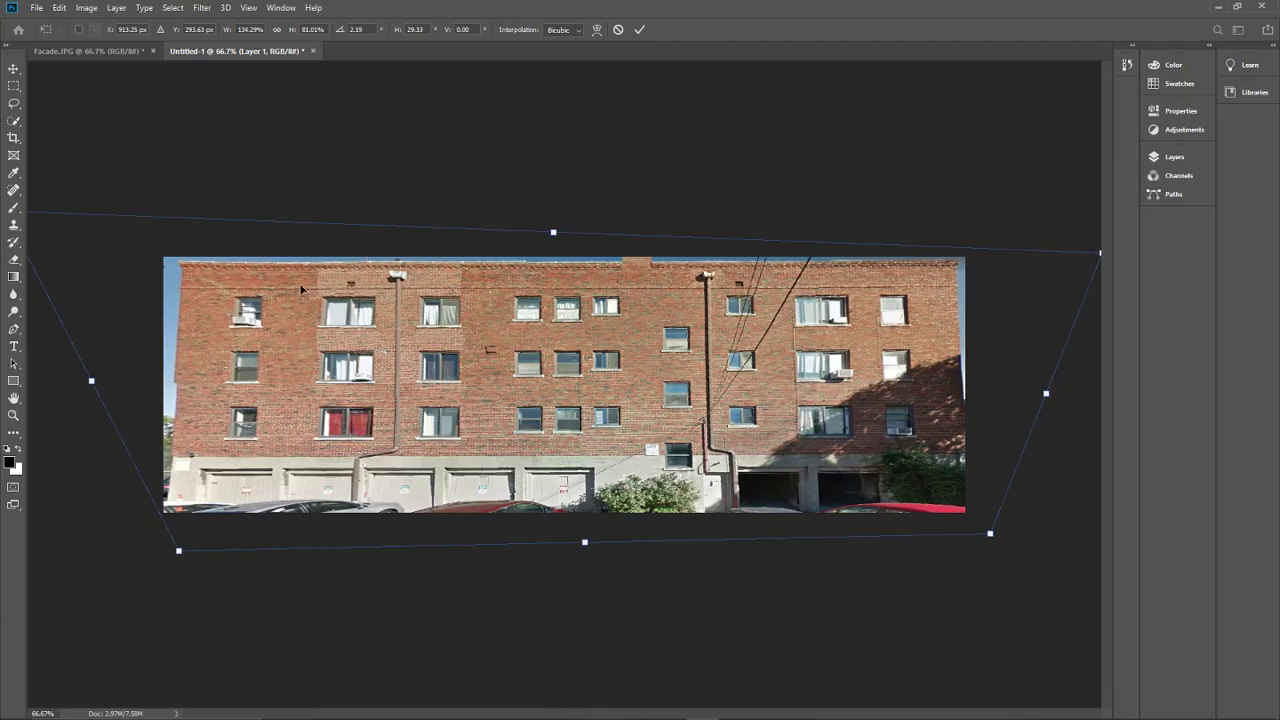
pyautogui.hotkey('ctrl', '0')
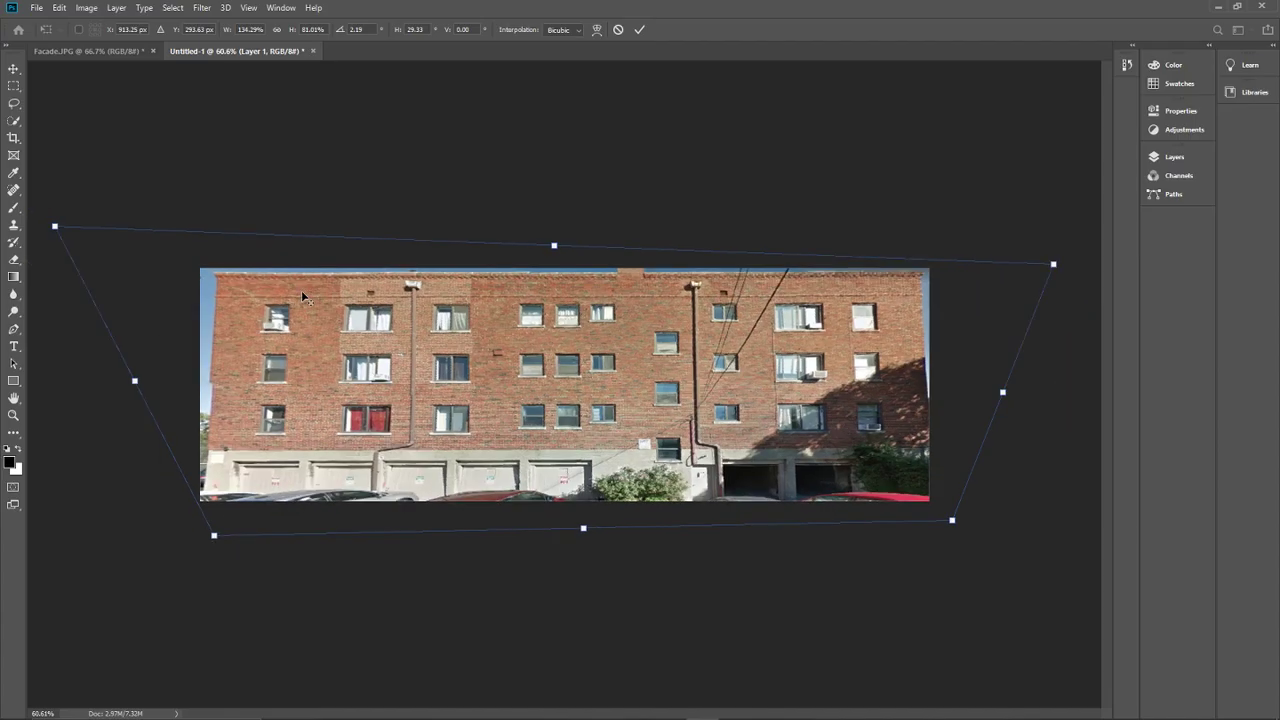
# Step: Stretch both upper corners a little further outward and move the lower-right corner slightly inward to fit the side walls to the canvas edges
pyautogui.keyDown('ctrl'); pyautogui.moveTo(54, 230); pyautogui.dragTo(28, 218); pyautogui.keyUp('ctrl')
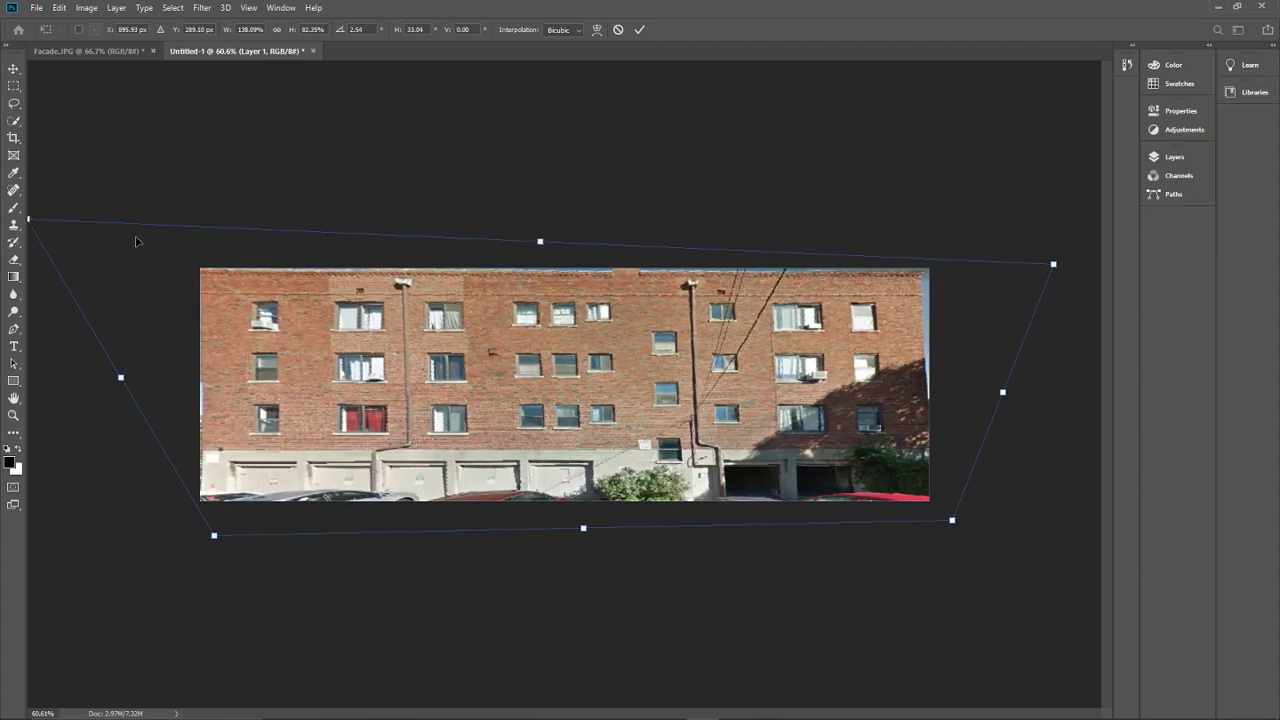
pyautogui.keyDown('ctrl'); pyautogui.moveTo(1055, 266); pyautogui.dragTo(1067, 265); pyautogui.keyUp('ctrl')
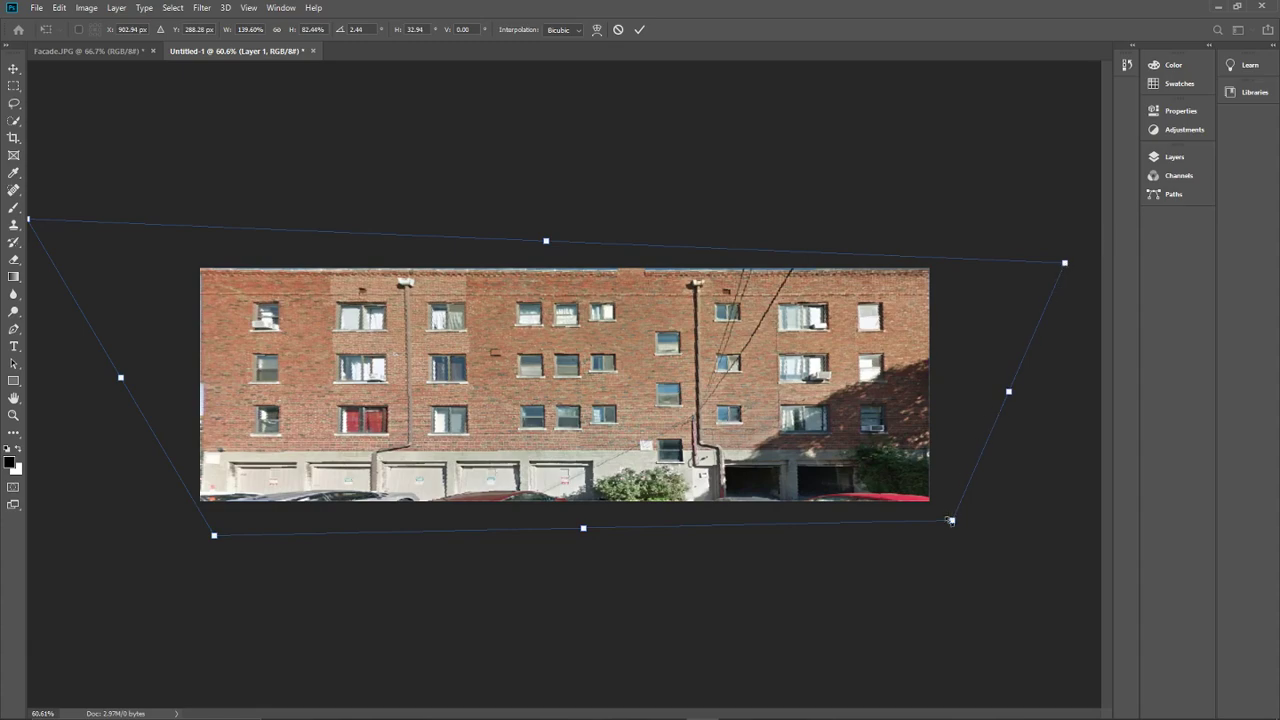
pyautogui.keyDown('ctrl'); pyautogui.moveTo(953, 522); pyautogui.dragTo(943, 521); pyautogui.keyUp('ctrl')
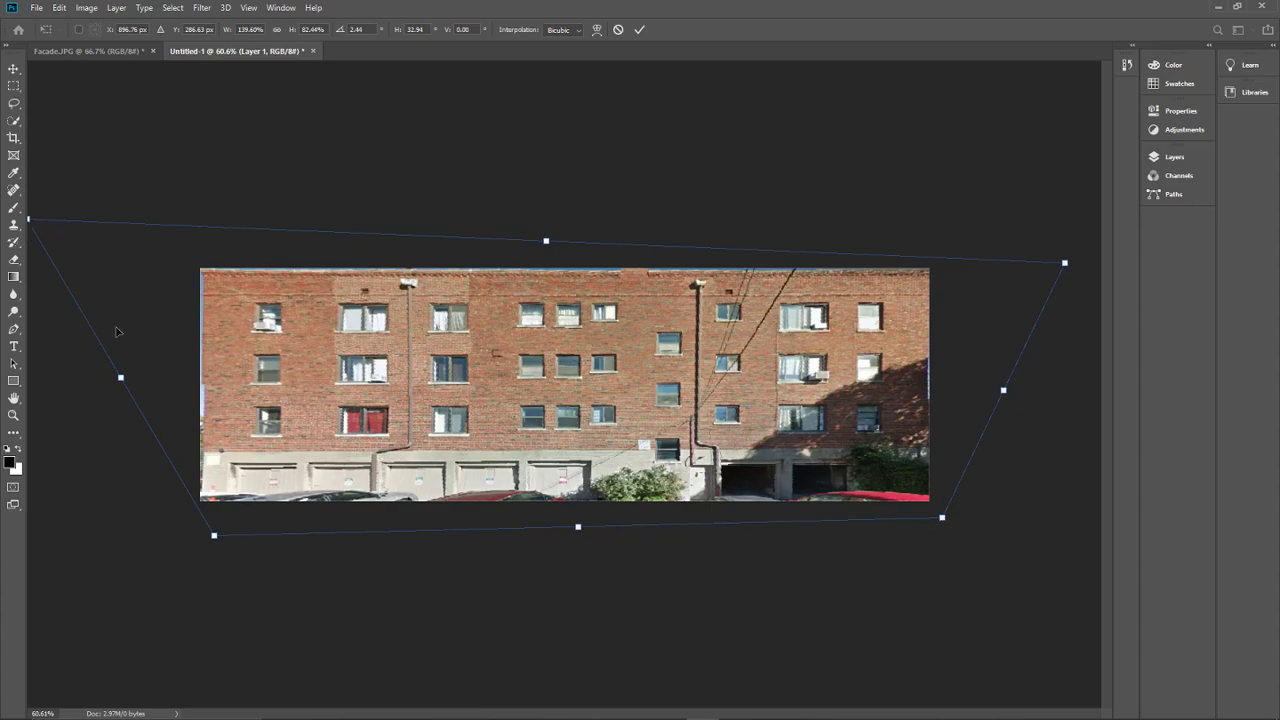
# Step: Nudge the photo's upper corners to align the roofline with the canvas's top edge, and apply the transform
pyautogui.keyDown('alt'); pyautogui.scroll(-1, 116, 332); pyautogui.keyUp('alt')
pyautogui.moveTo(76, 235); pyautogui.dragTo(74, 237)
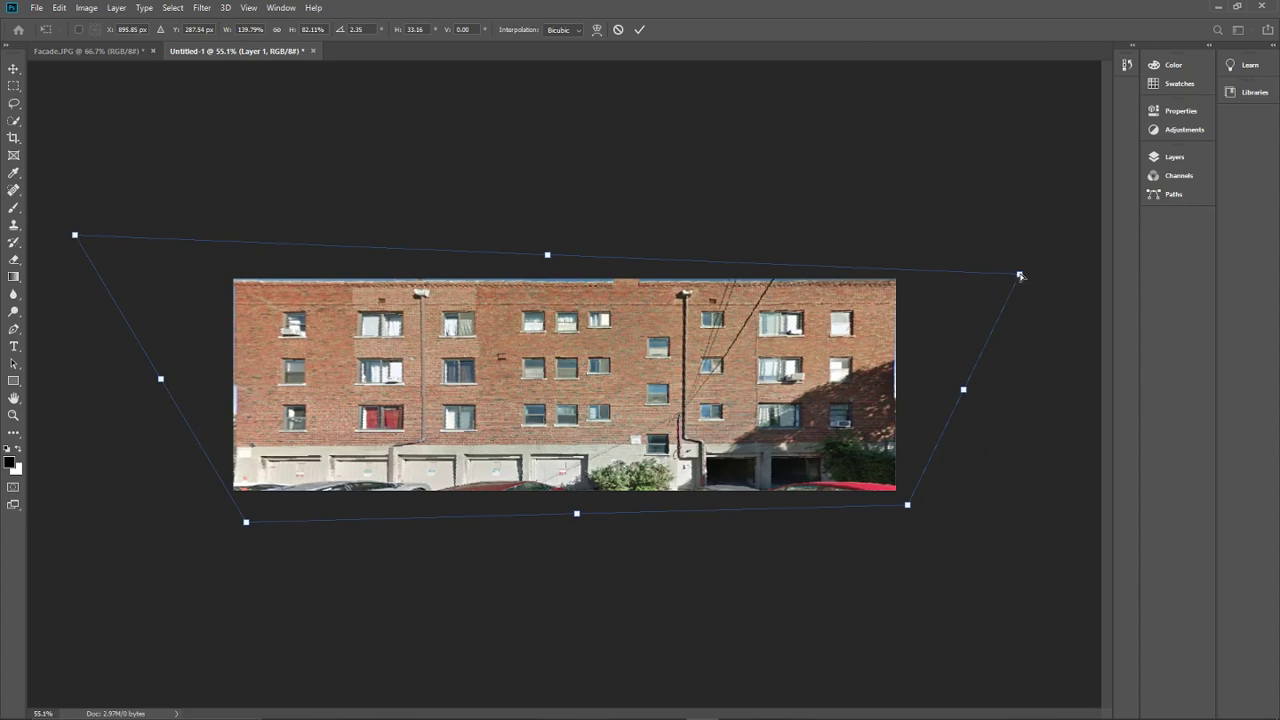
pyautogui.moveTo(1020, 276); pyautogui.dragTo(1020, 272)
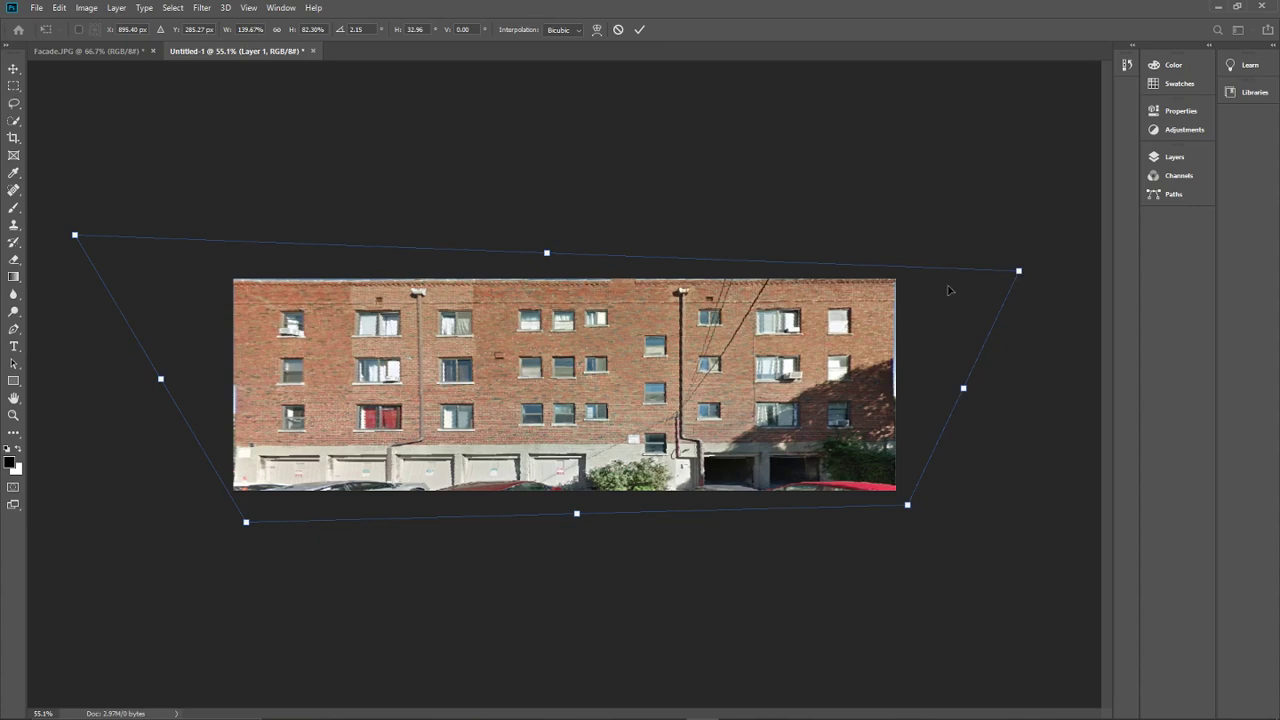
pyautogui.moveTo(75, 237); pyautogui.dragTo(75, 233)
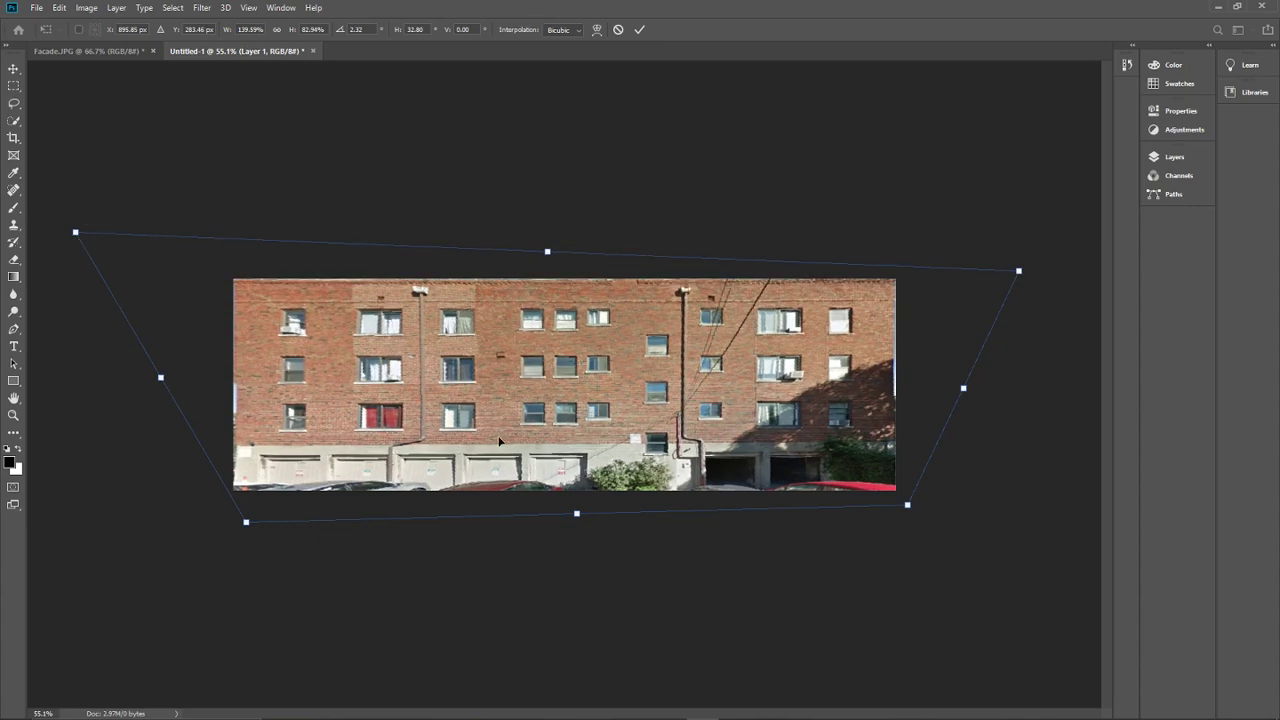
pyautogui.press('Return')
pyautogui.press('m')
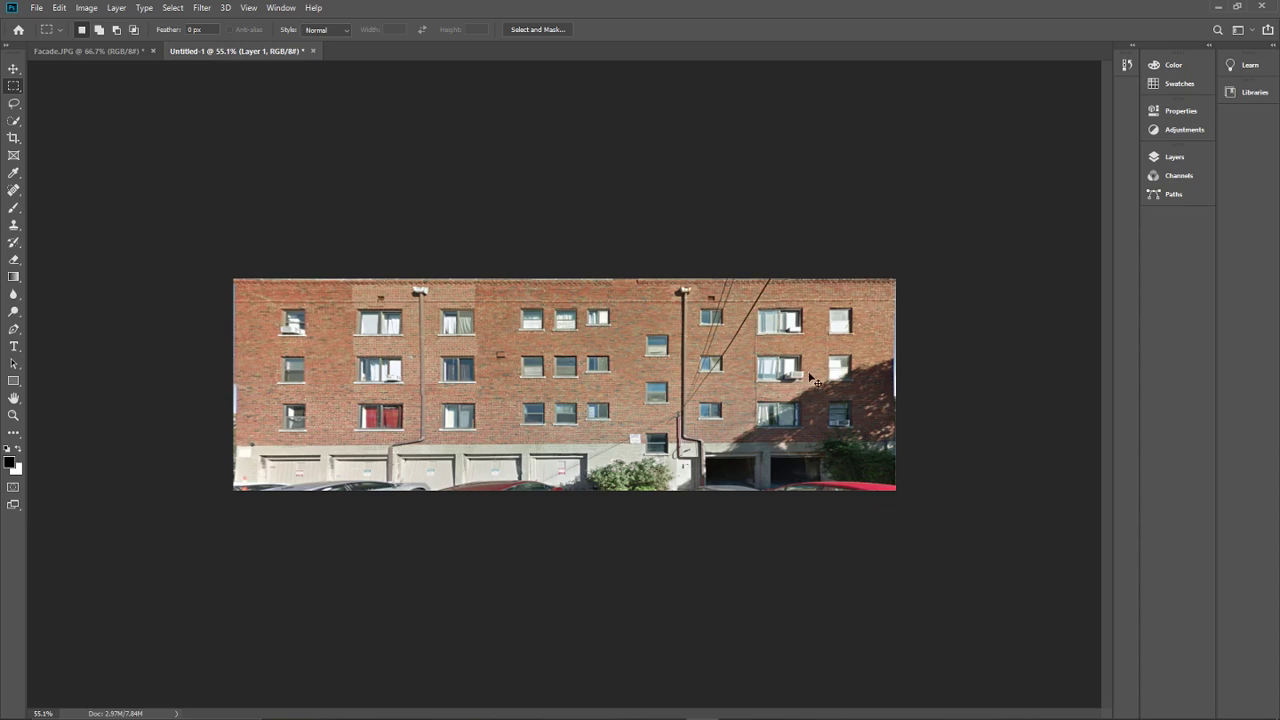
# Step: Transform the photo layer again, widening it slightly on both sides and adjusting its lower corners to fill the canvas with the facade, and apply
pyautogui.click(14, 70)
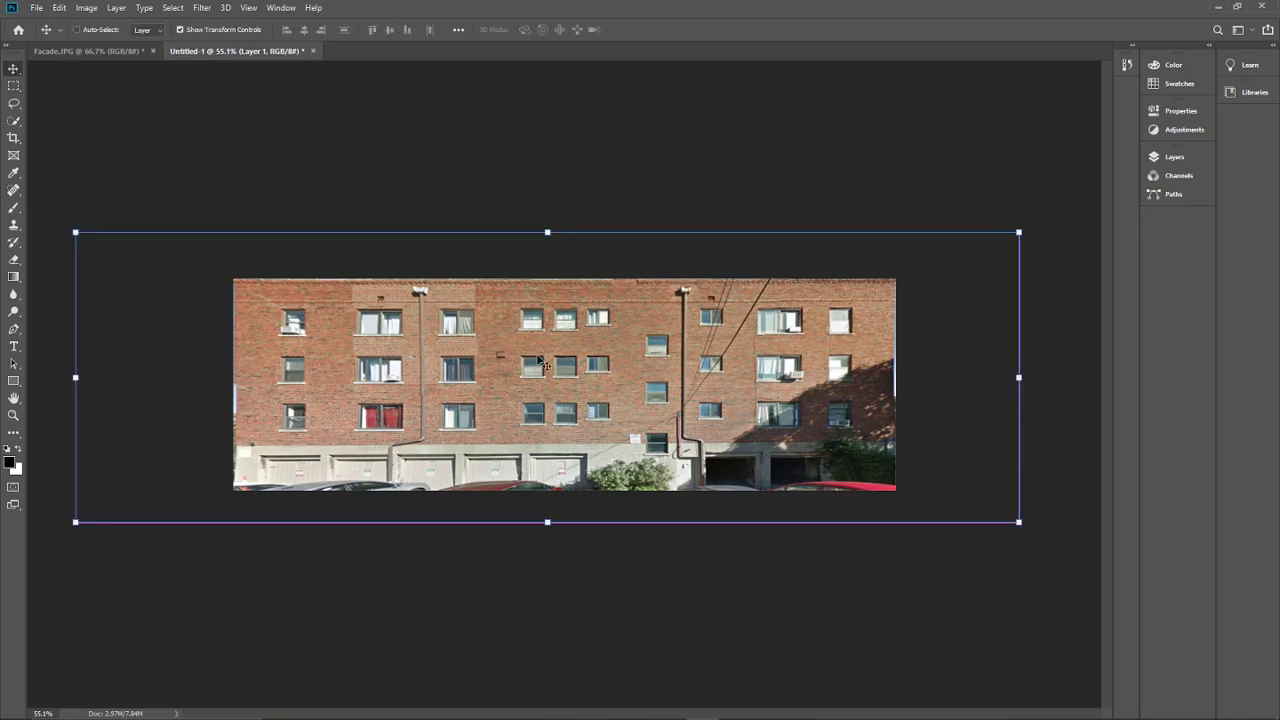
pyautogui.hotkey('ctrl', 't')
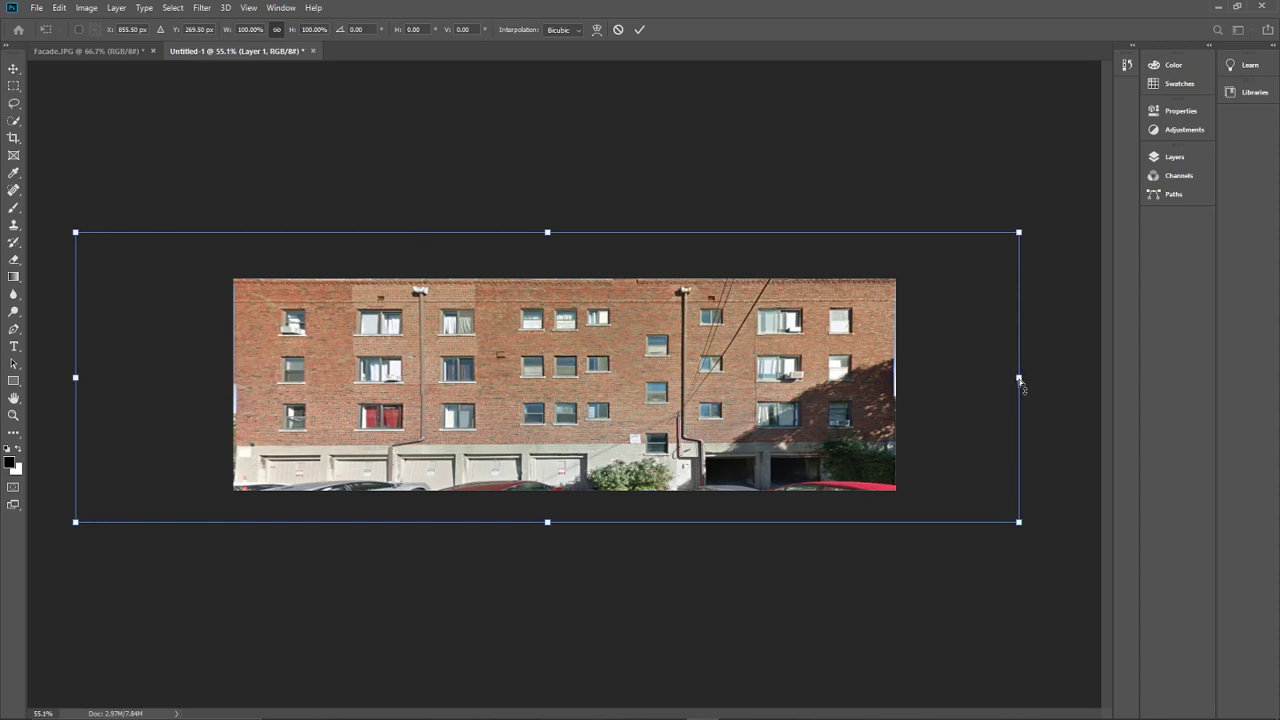
pyautogui.moveTo(1020, 380); pyautogui.dragTo(1022, 380)
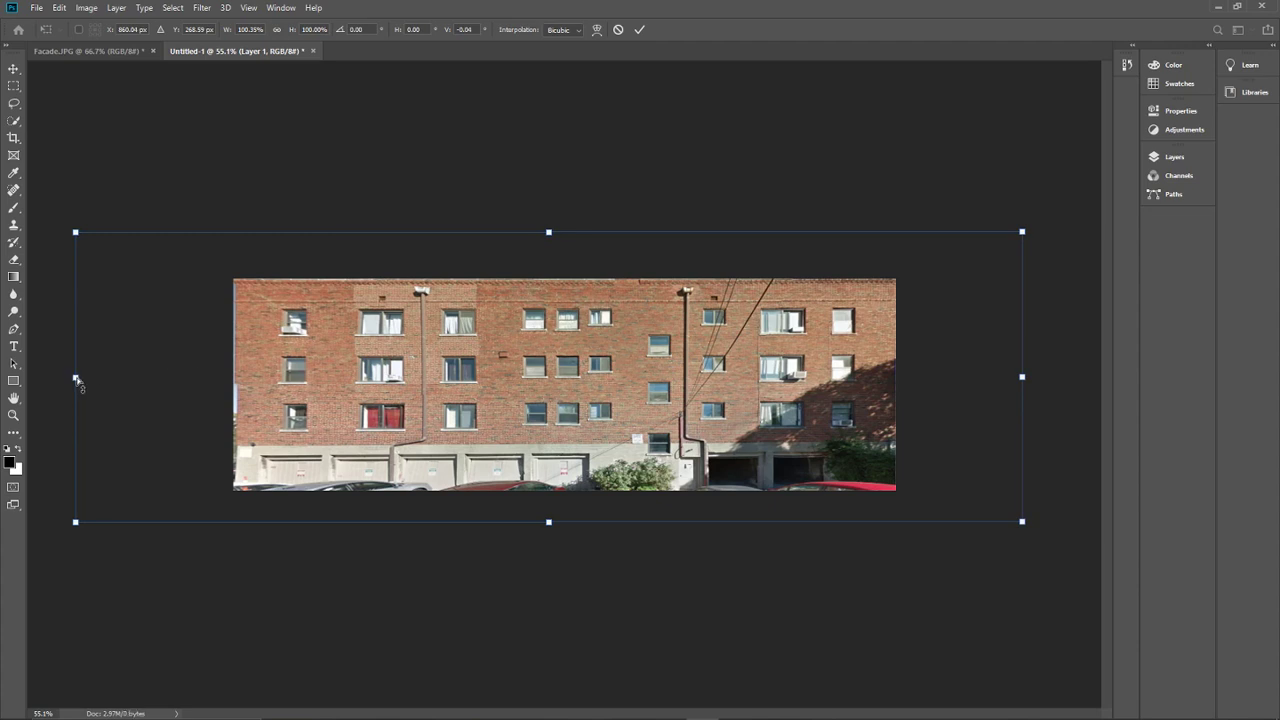
pyautogui.moveTo(75, 380); pyautogui.dragTo(70, 377)
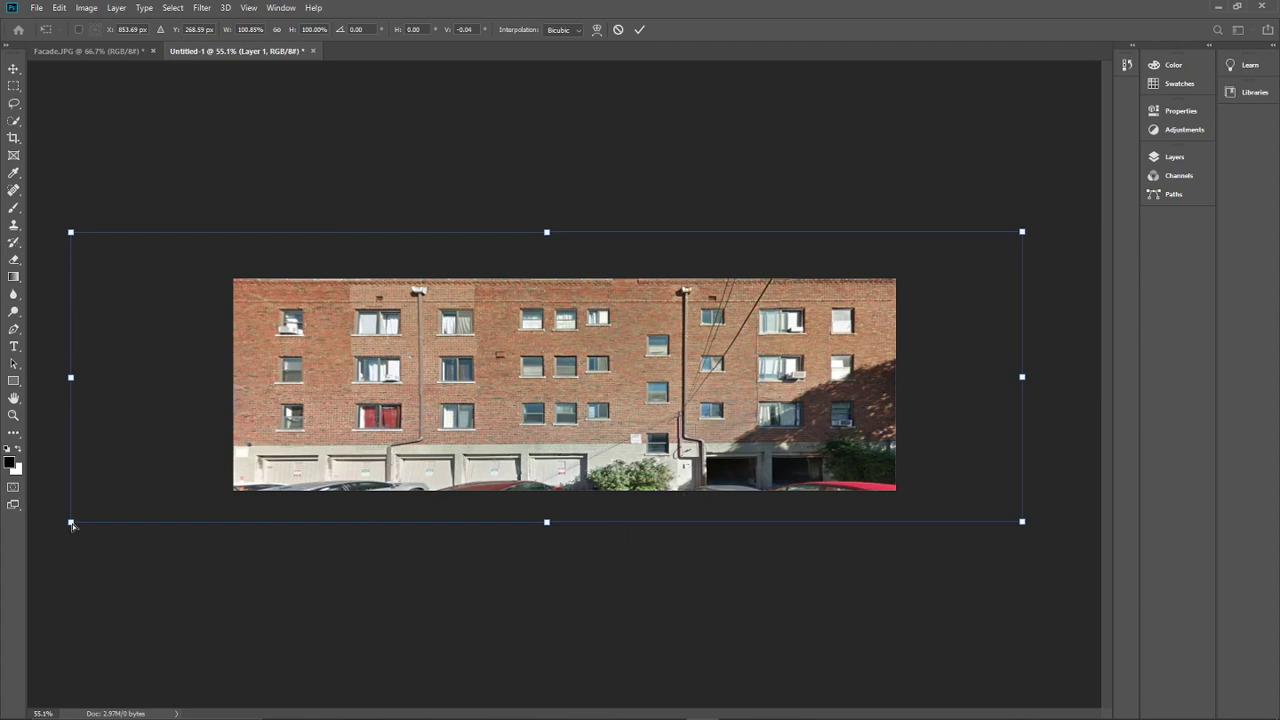
pyautogui.moveTo(72, 523); pyautogui.dragTo(72, 517)
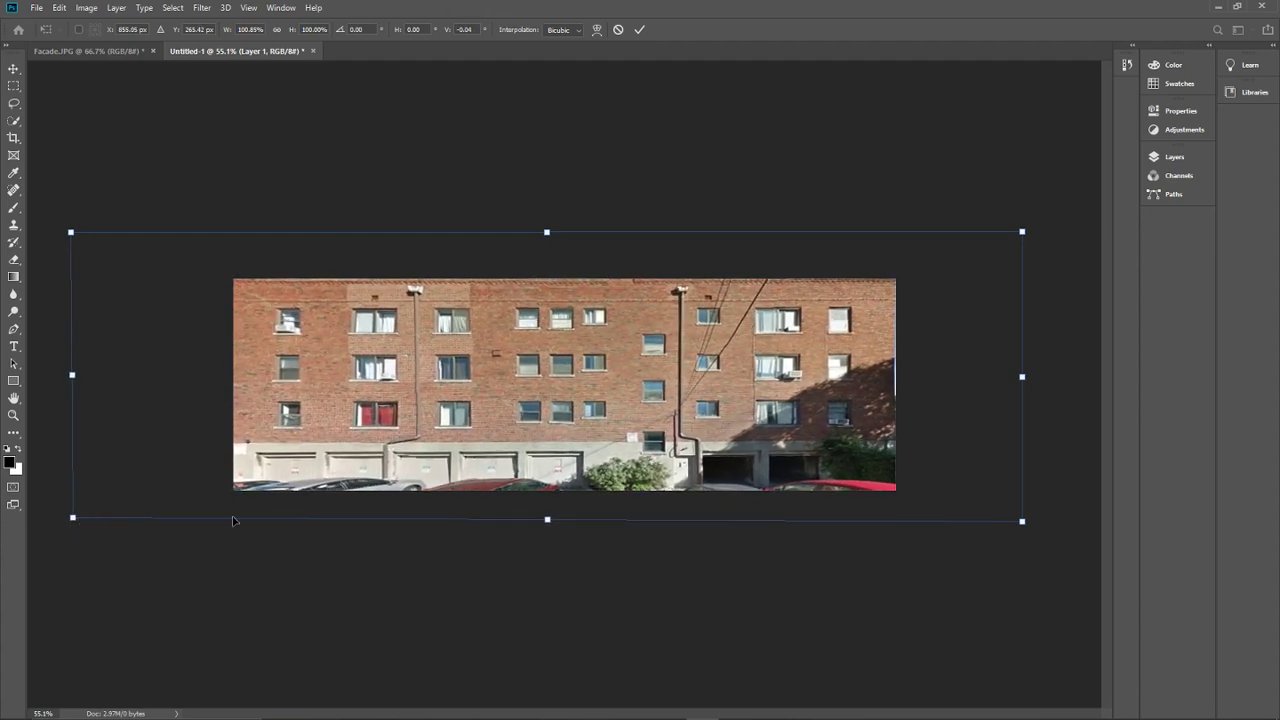
pyautogui.moveTo(1022, 522); pyautogui.dragTo(1022, 526)
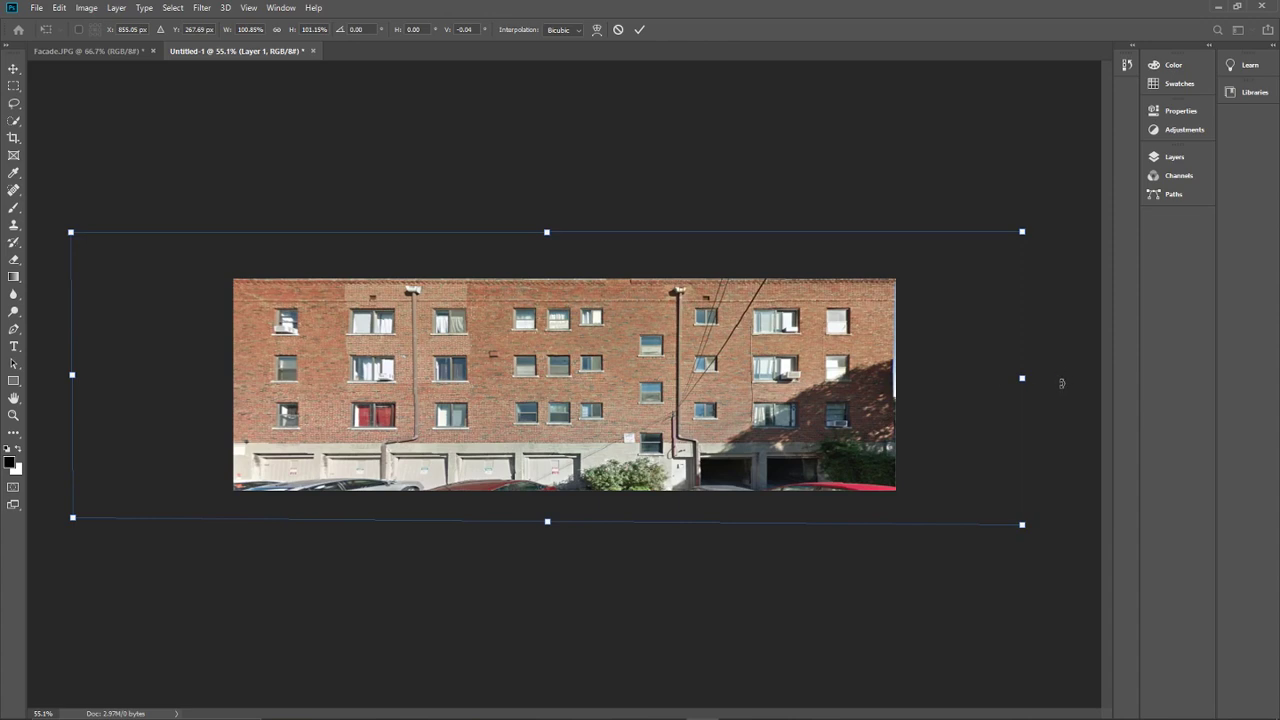
pyautogui.moveTo(1023, 378); pyautogui.dragTo(1028, 378)
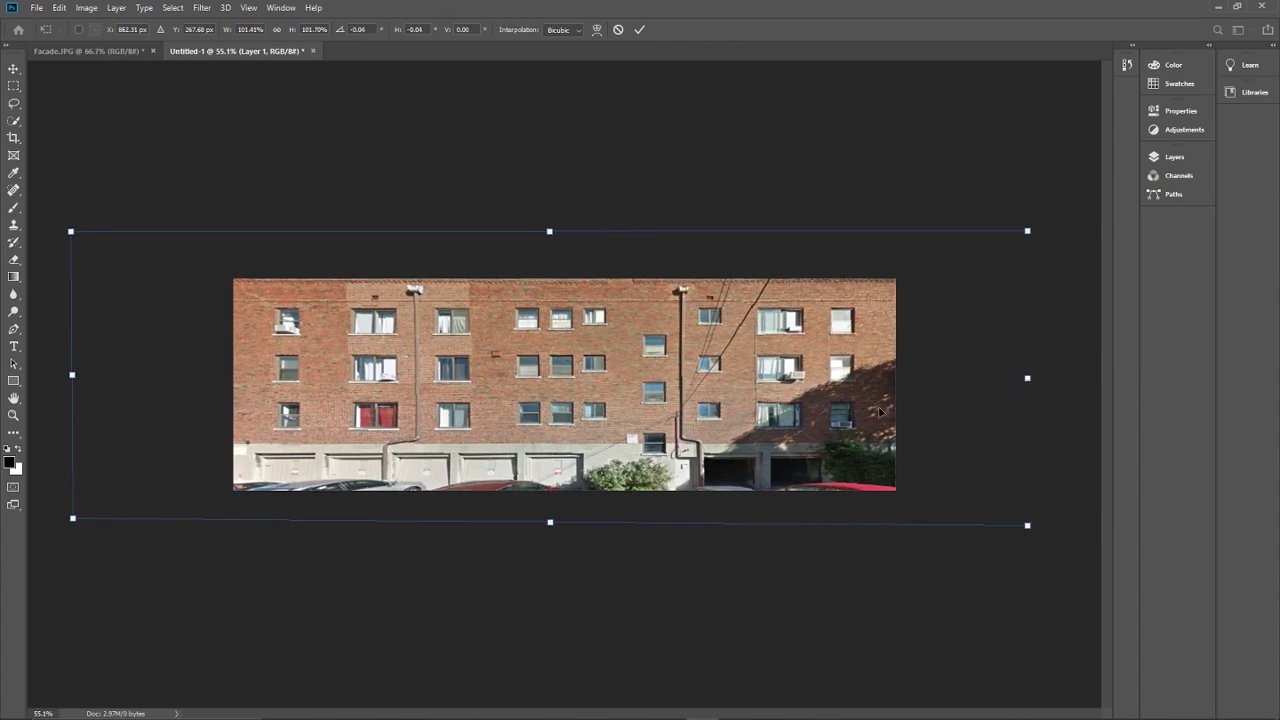
pyautogui.press('Return')
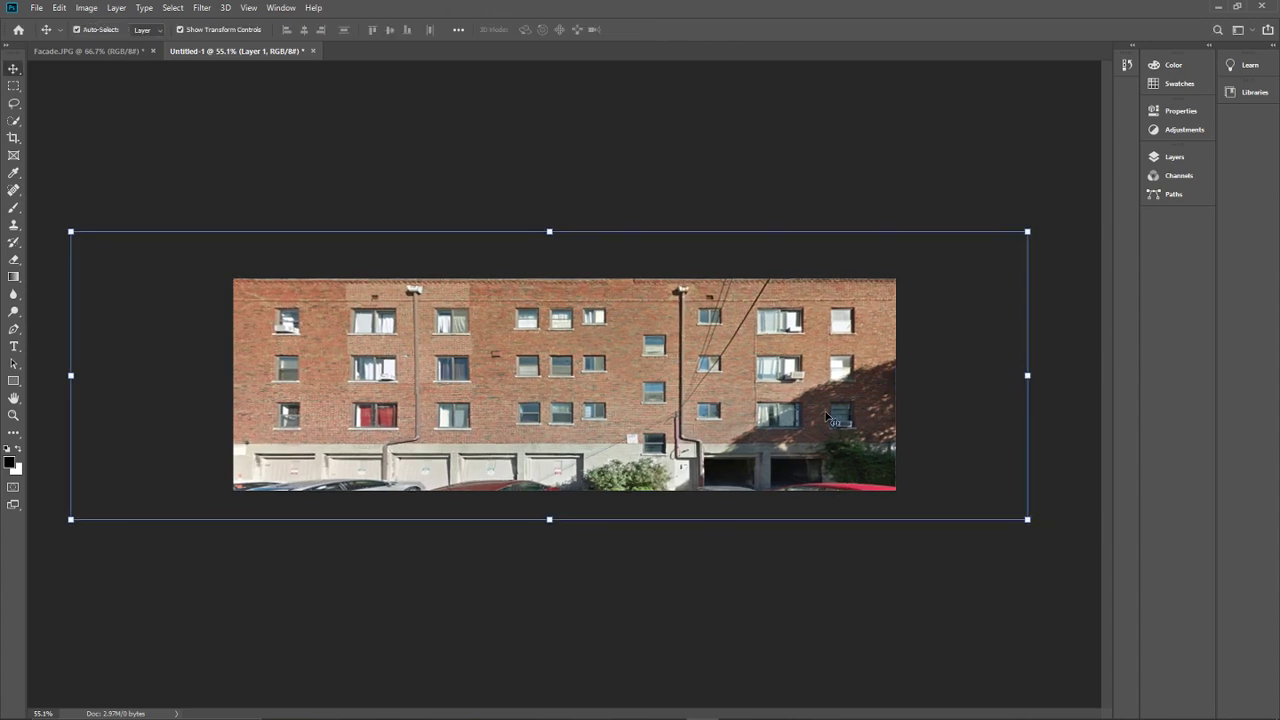
# Step: Save the straightened facade as a JPEG copy named Test_Texture_2 in the Texture Mapping folder, at quality 8 (High)
pyautogui.hotkey('ctrl', 'shift', 's')
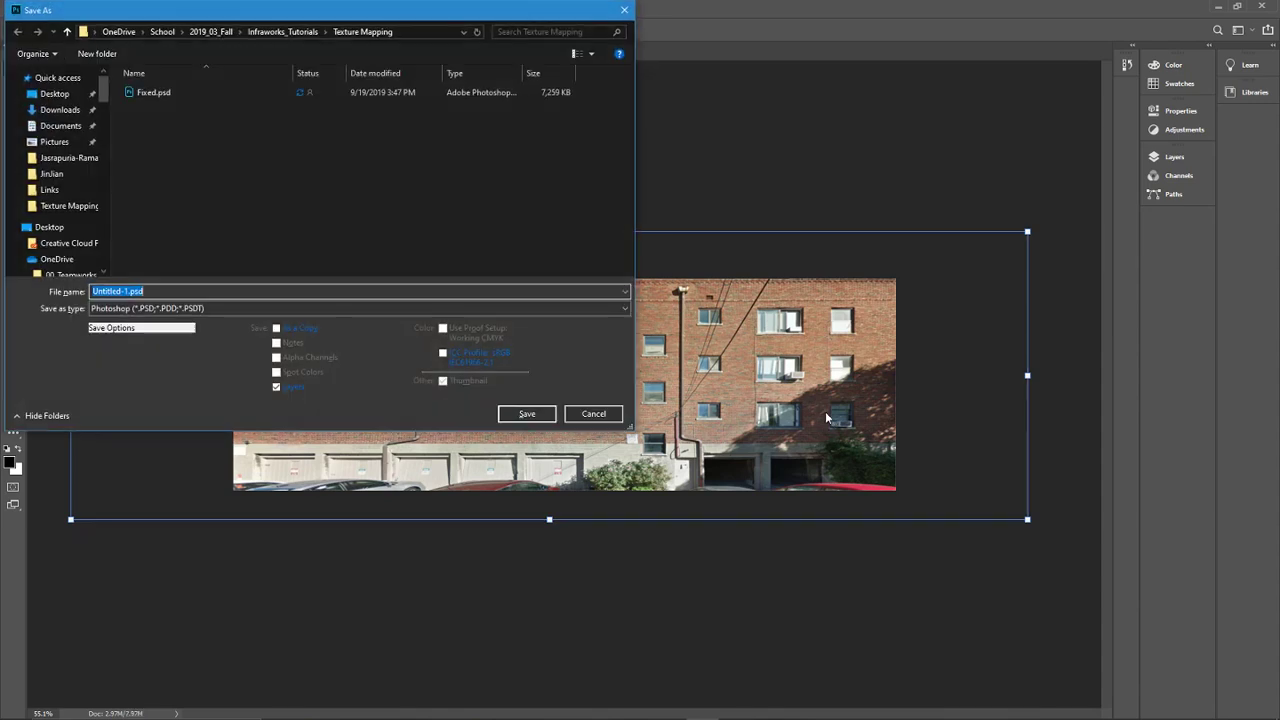
pyautogui.click(590, 415)
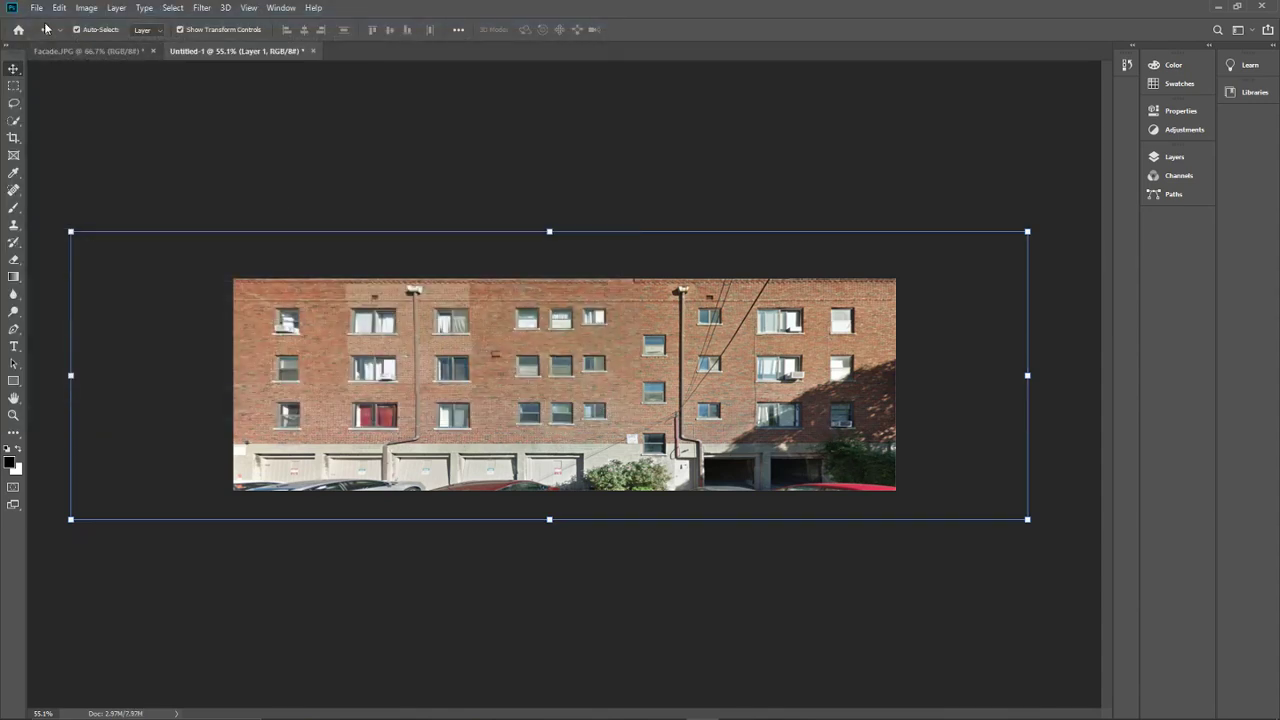
pyautogui.click(36, 7)
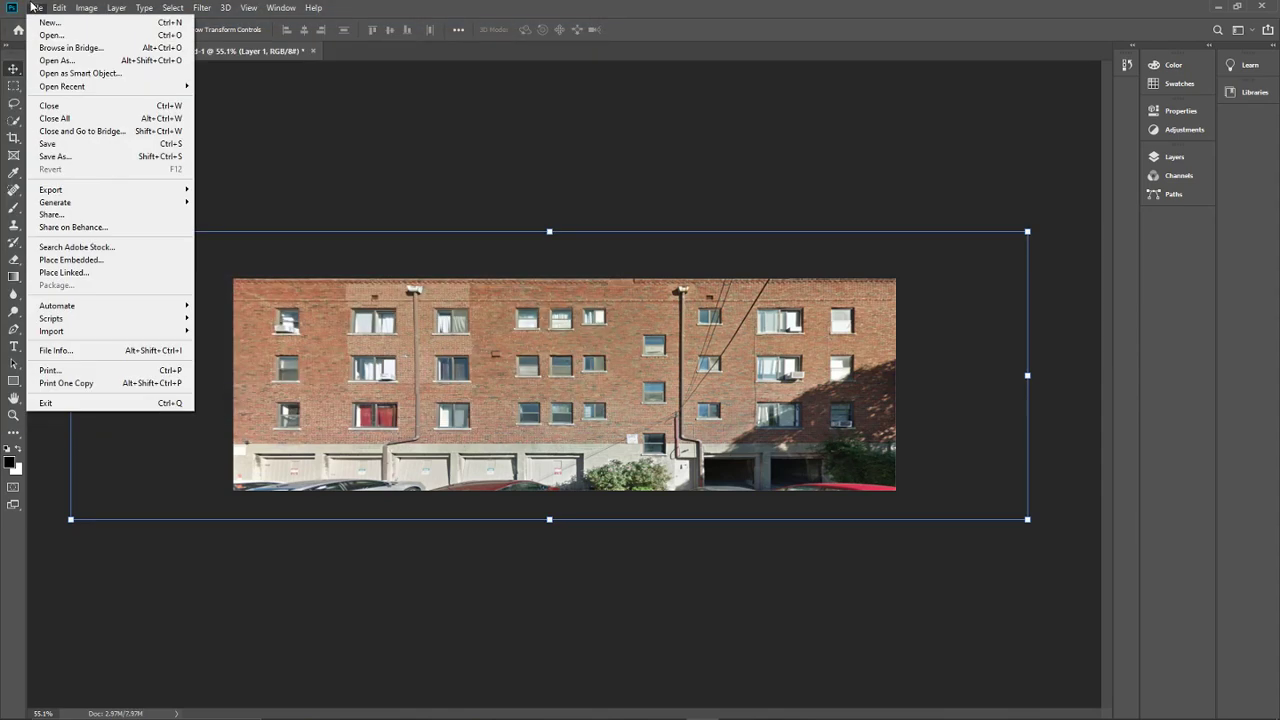
pyautogui.click(75, 158)
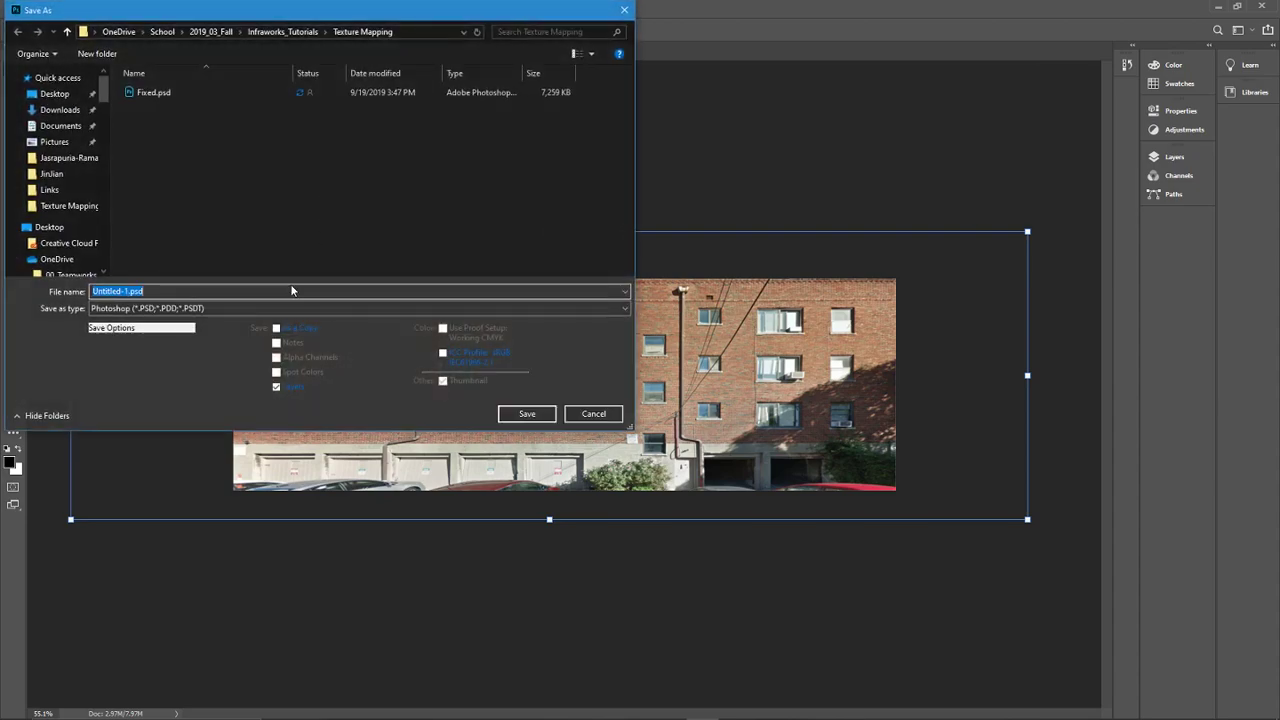
pyautogui.click(368, 308)
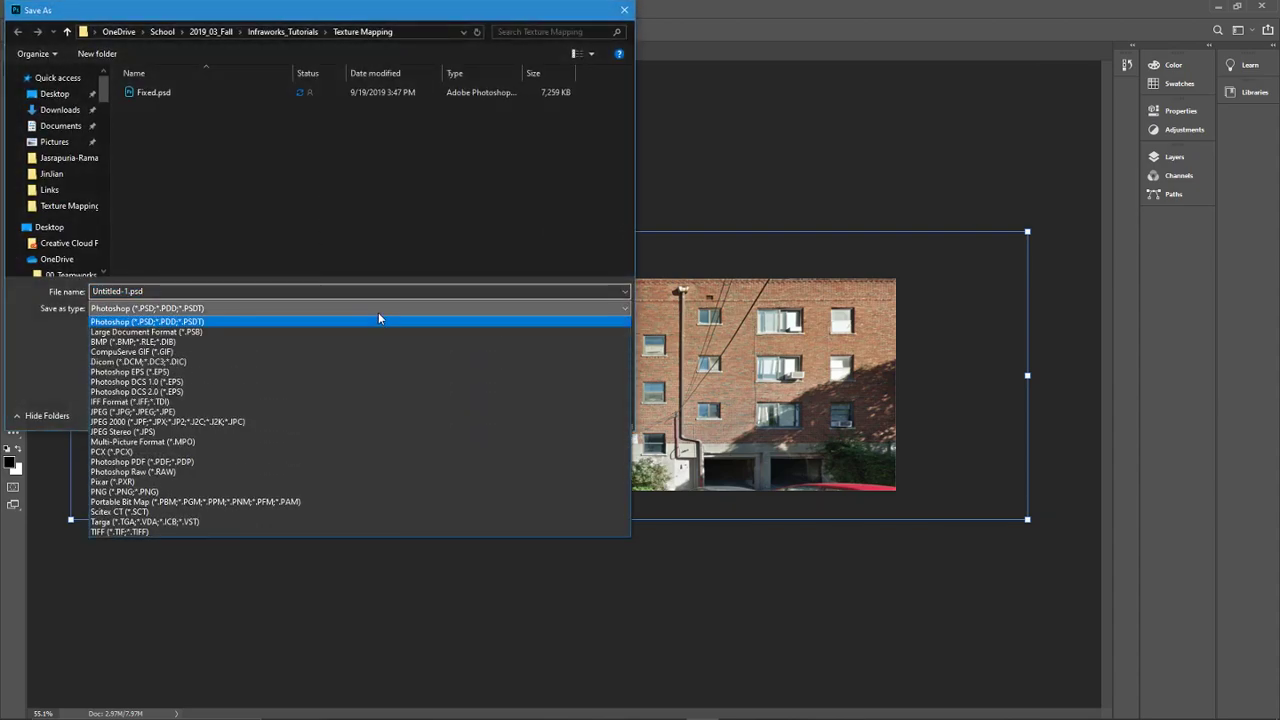
pyautogui.click(288, 411)
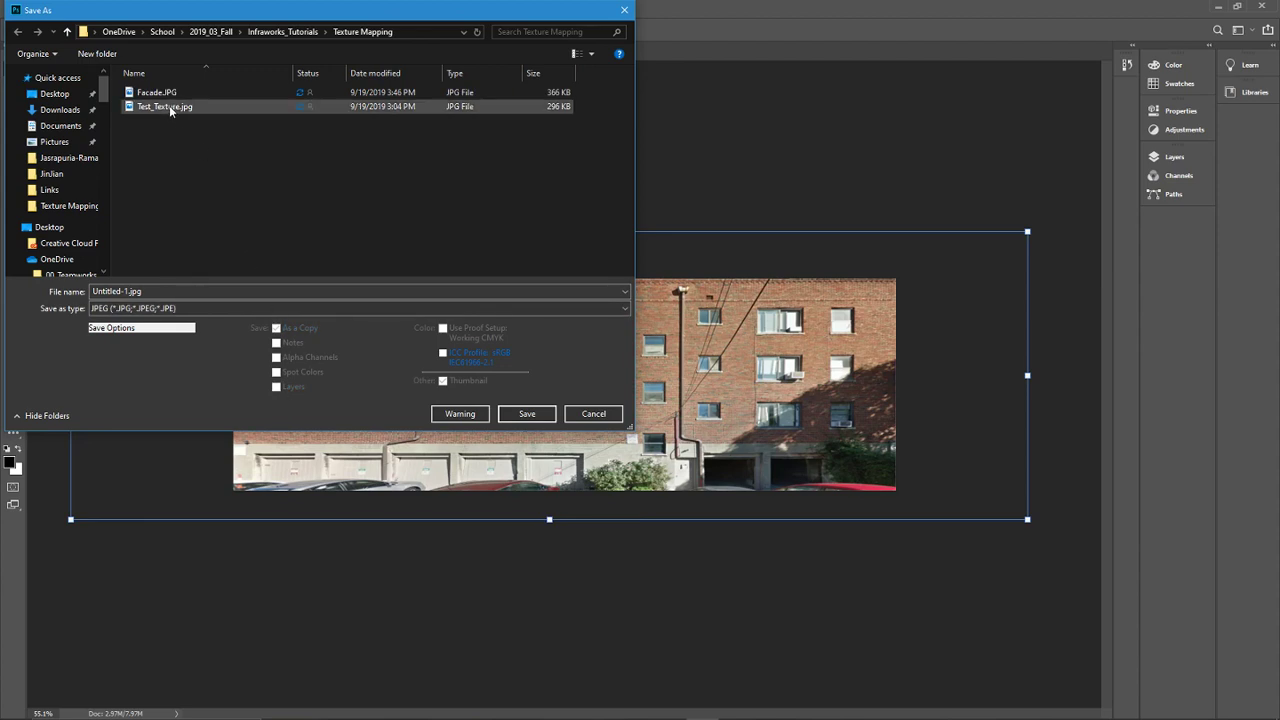
pyautogui.click(176, 291)
pyautogui.write('Test_Te')
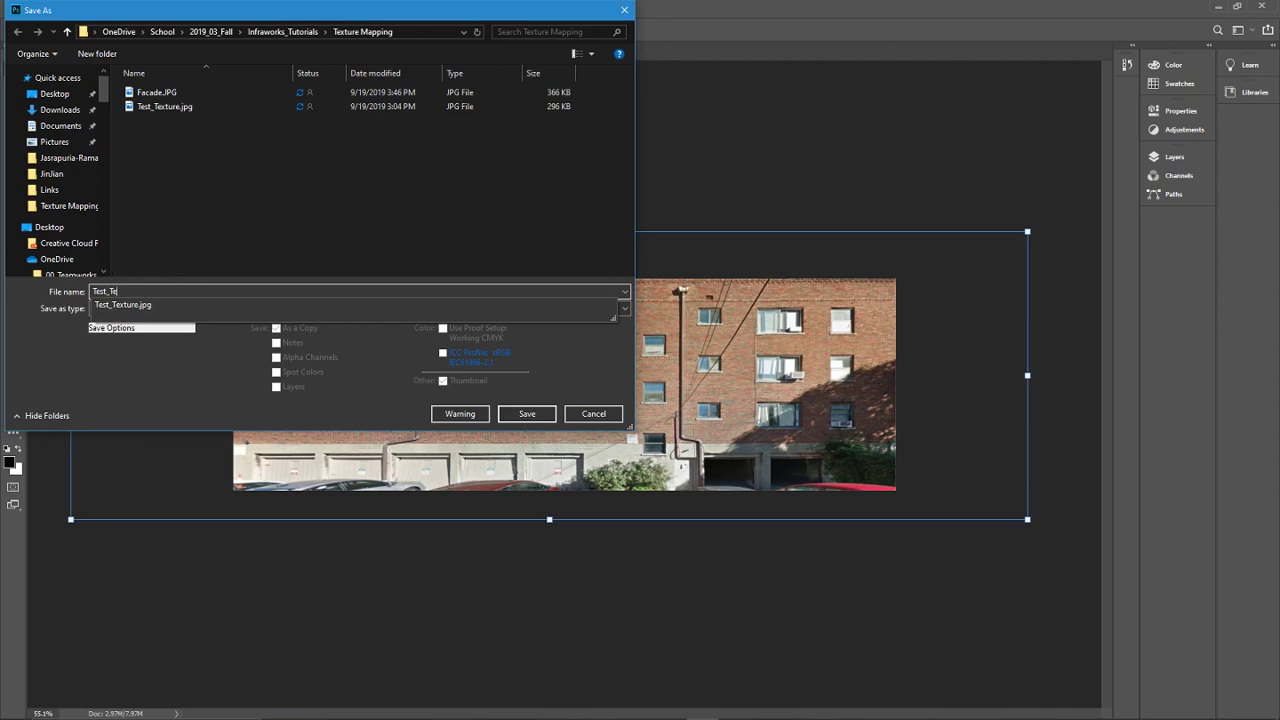
pyautogui.write('xture_2')
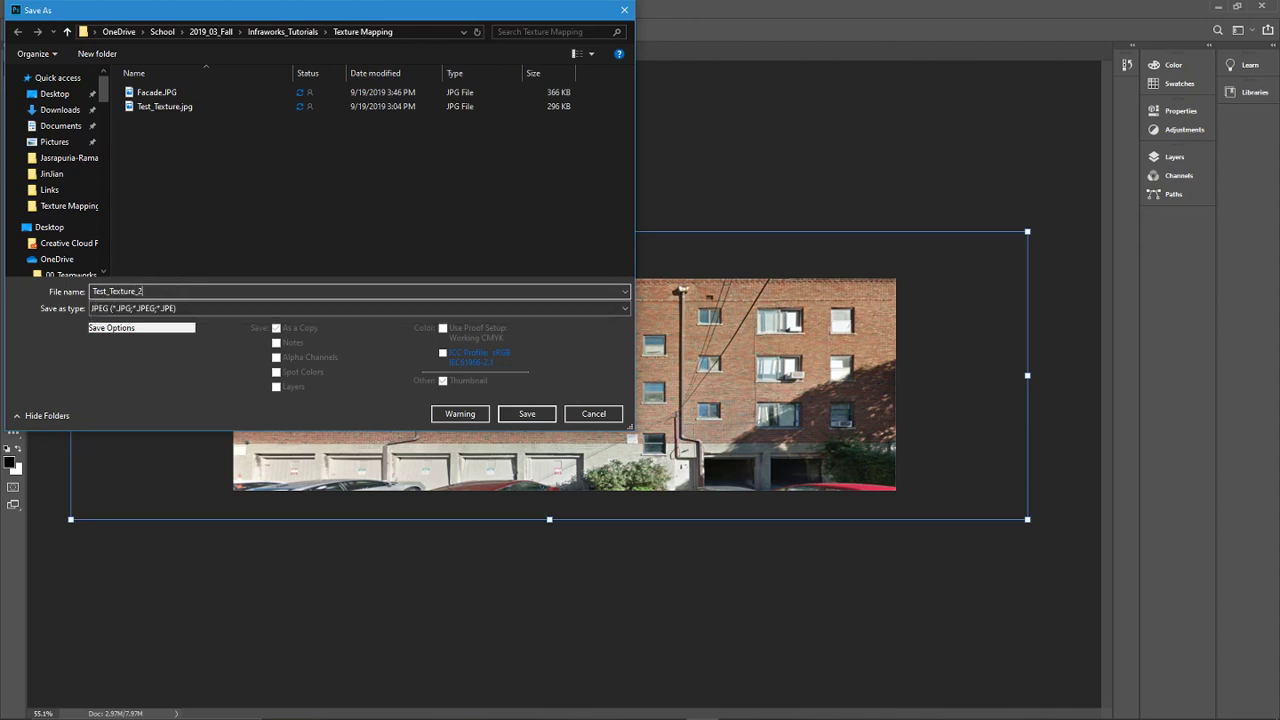
pyautogui.press('Return')
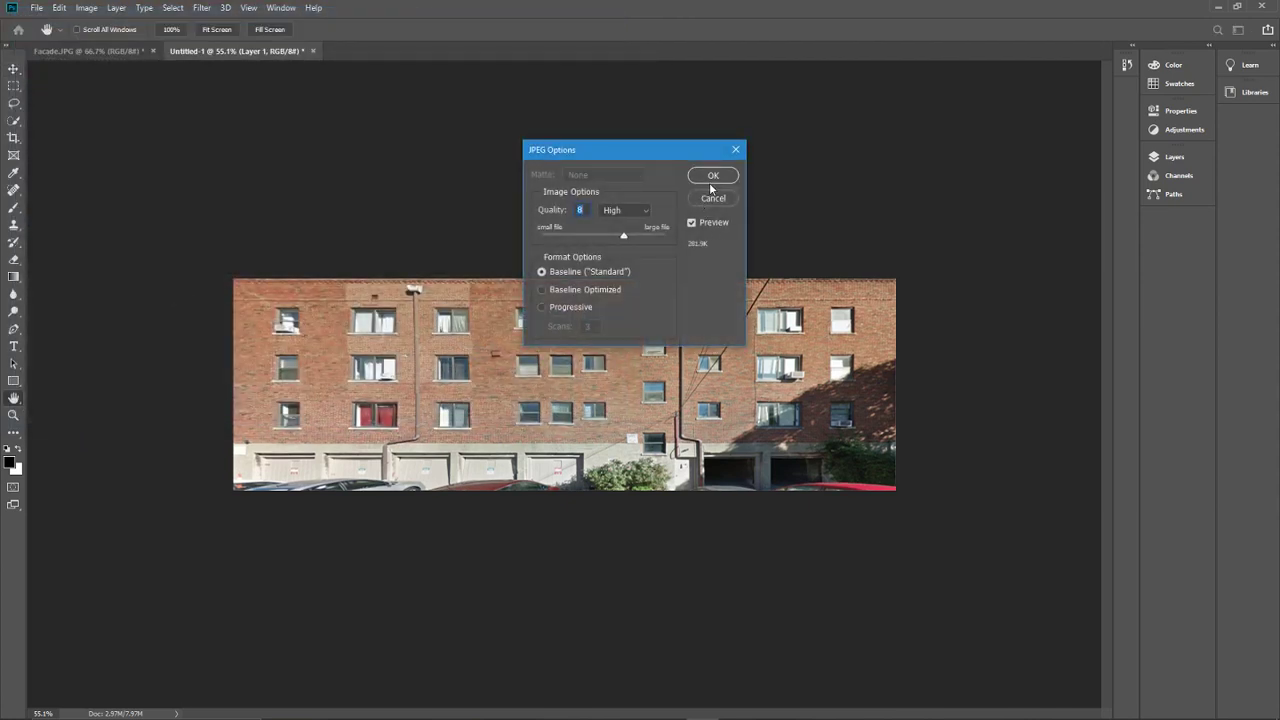
pyautogui.click(716, 181)
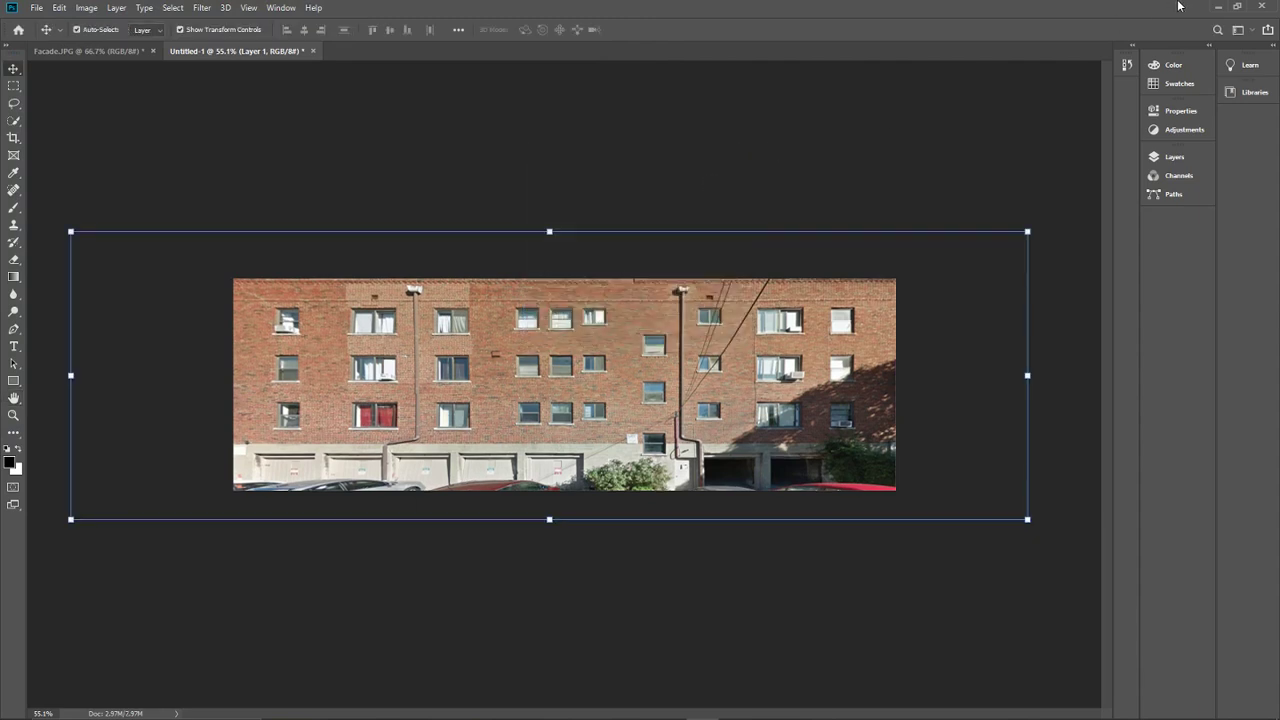
# Step: Switch to InfraWorks, deselect the brick building, and display the Material style catalog
pyautogui.click(1219, 8)
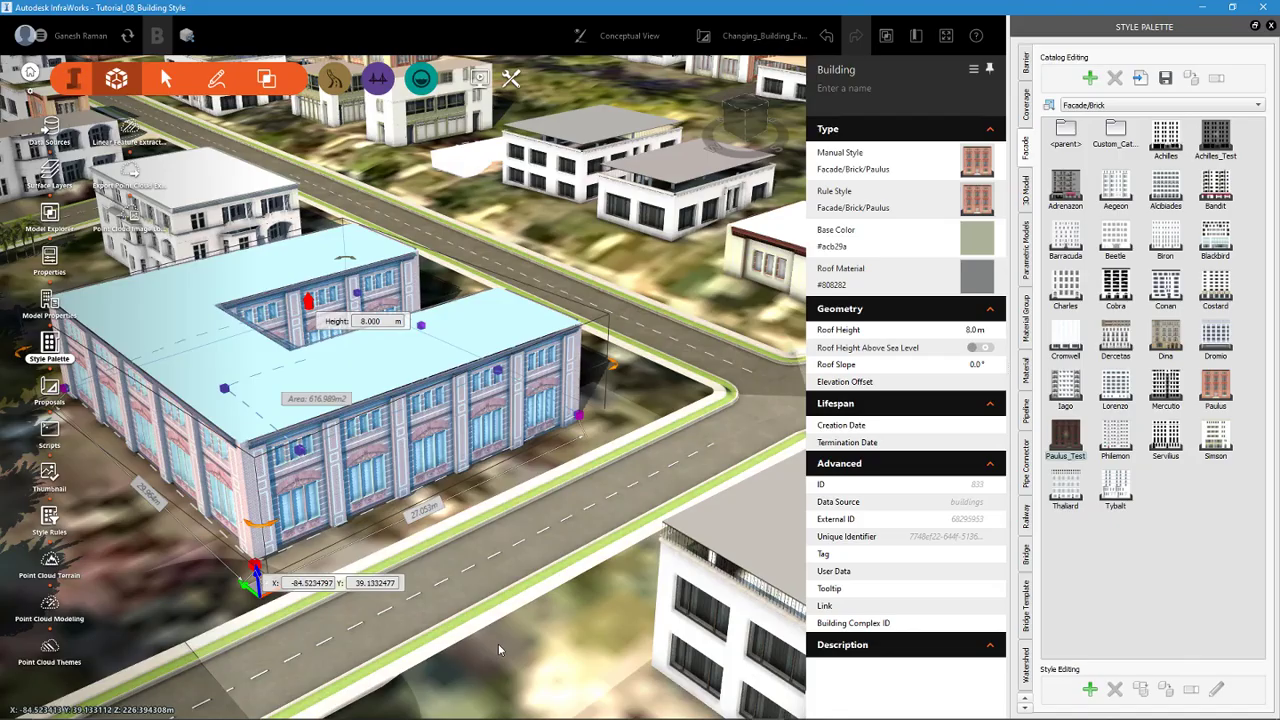
pyautogui.click(561, 654)
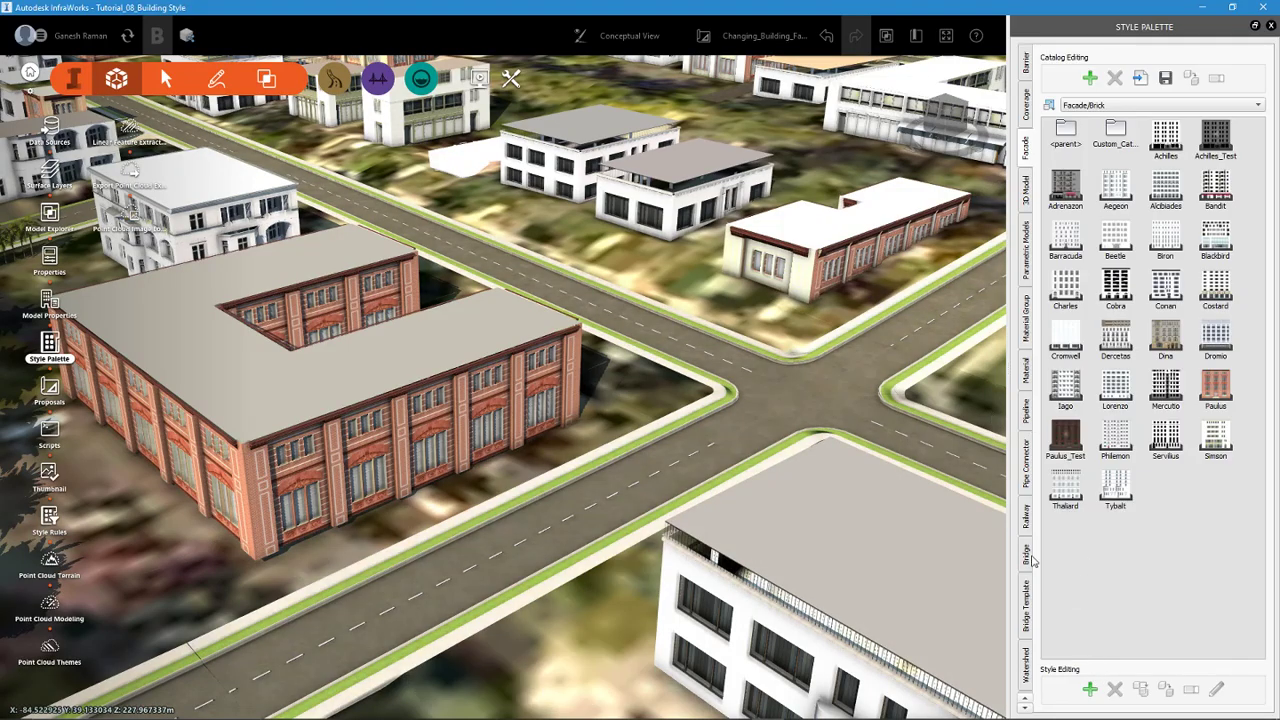
pyautogui.click(1027, 258)
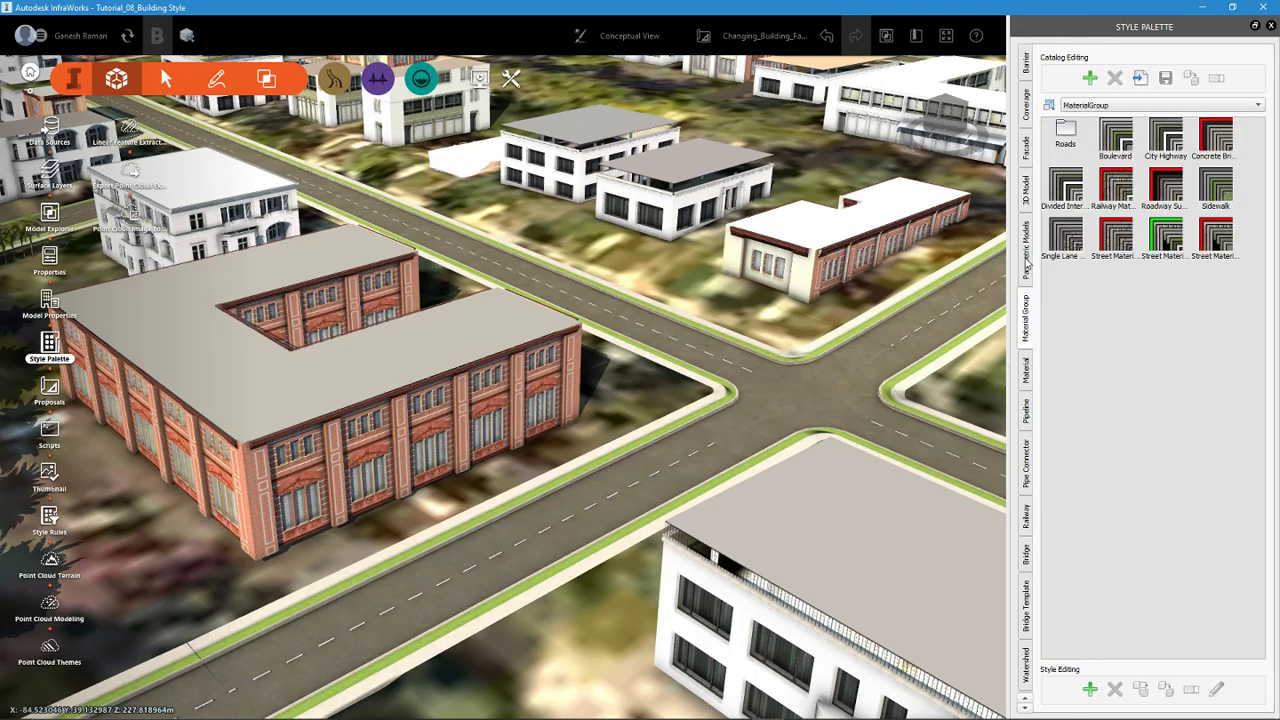
pyautogui.click(1025, 378)
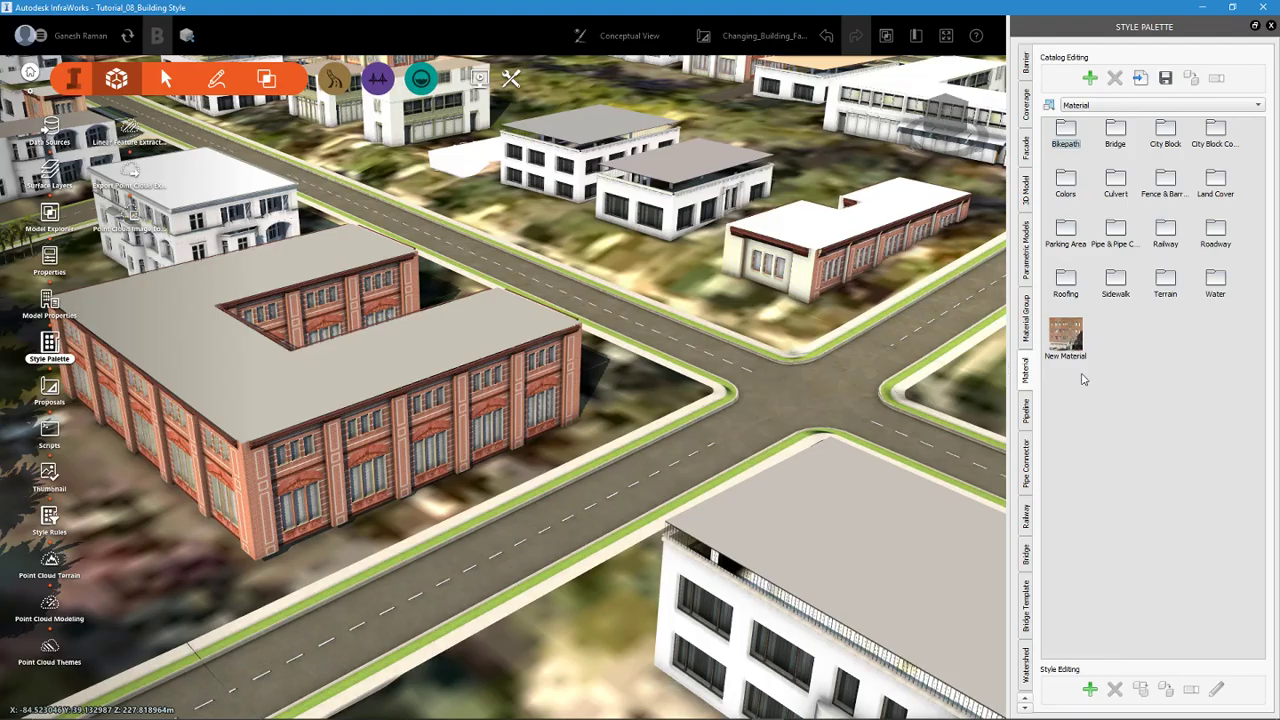
# Step: Start defining a new material in the Material catalog and set its type to Texture
pyautogui.click(1090, 694)
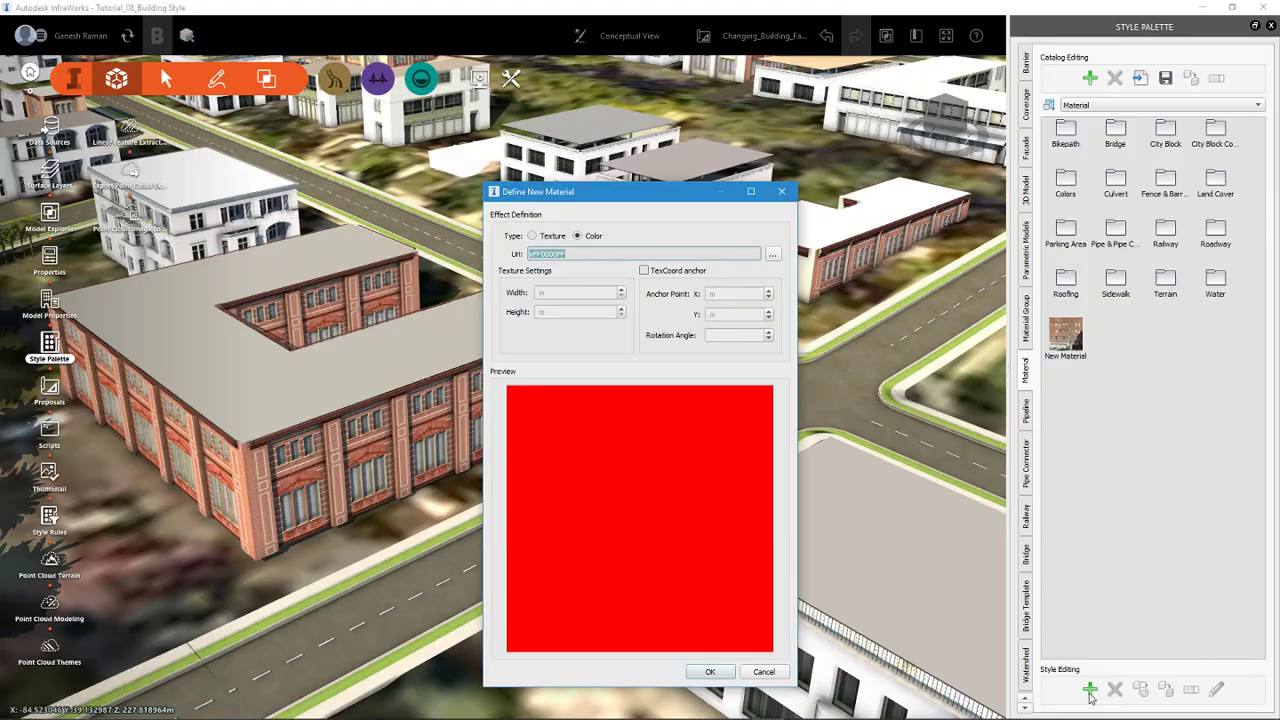
pyautogui.click(783, 193)
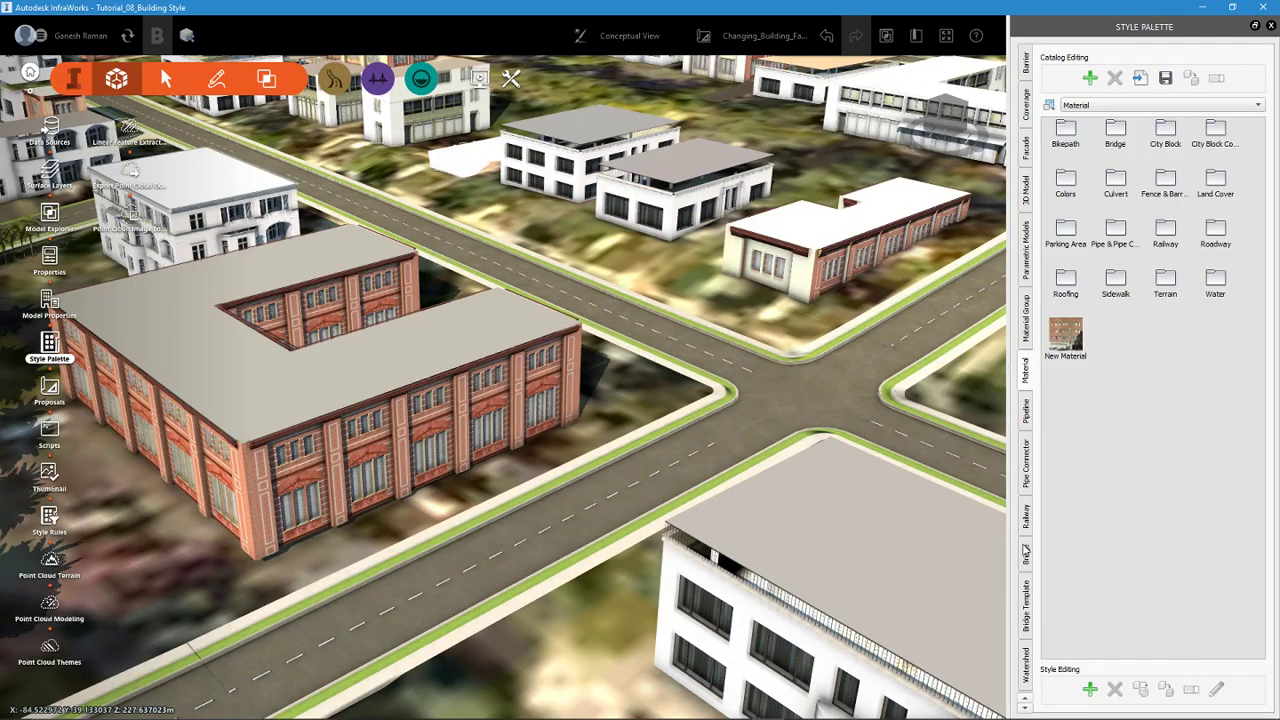
pyautogui.click(1090, 690)
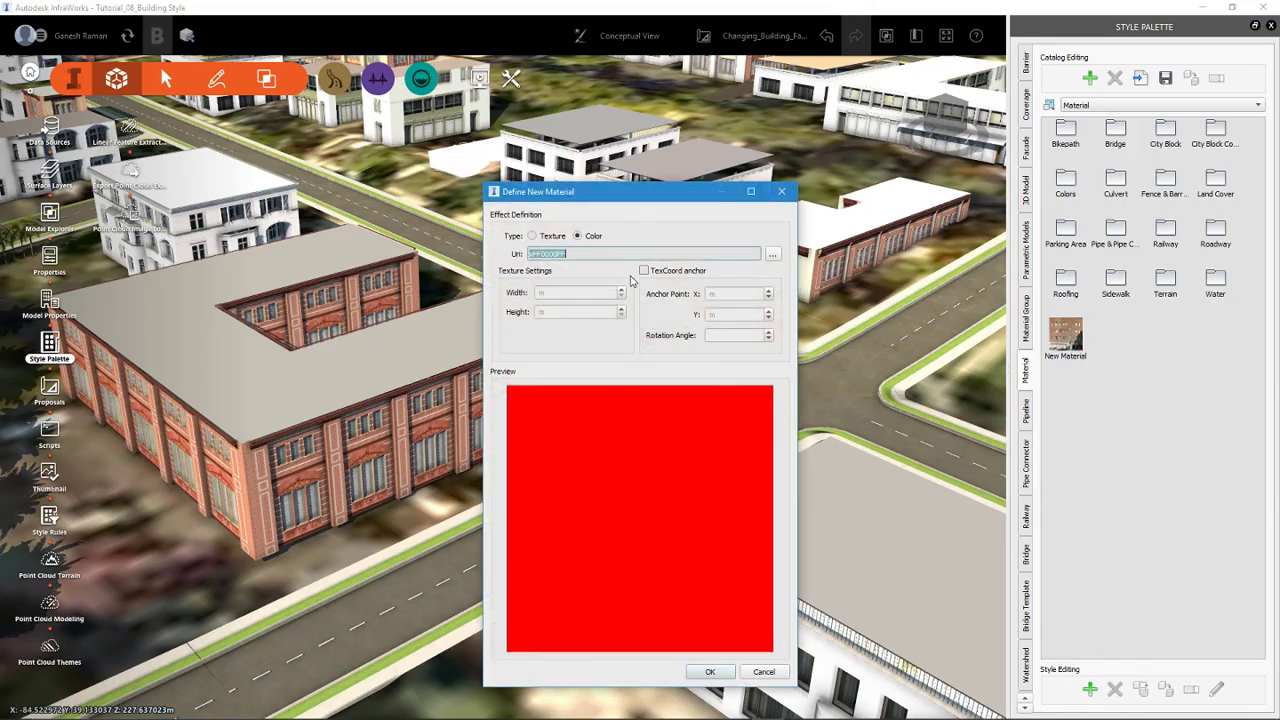
pyautogui.moveTo(570, 196); pyautogui.dragTo(513, 127)
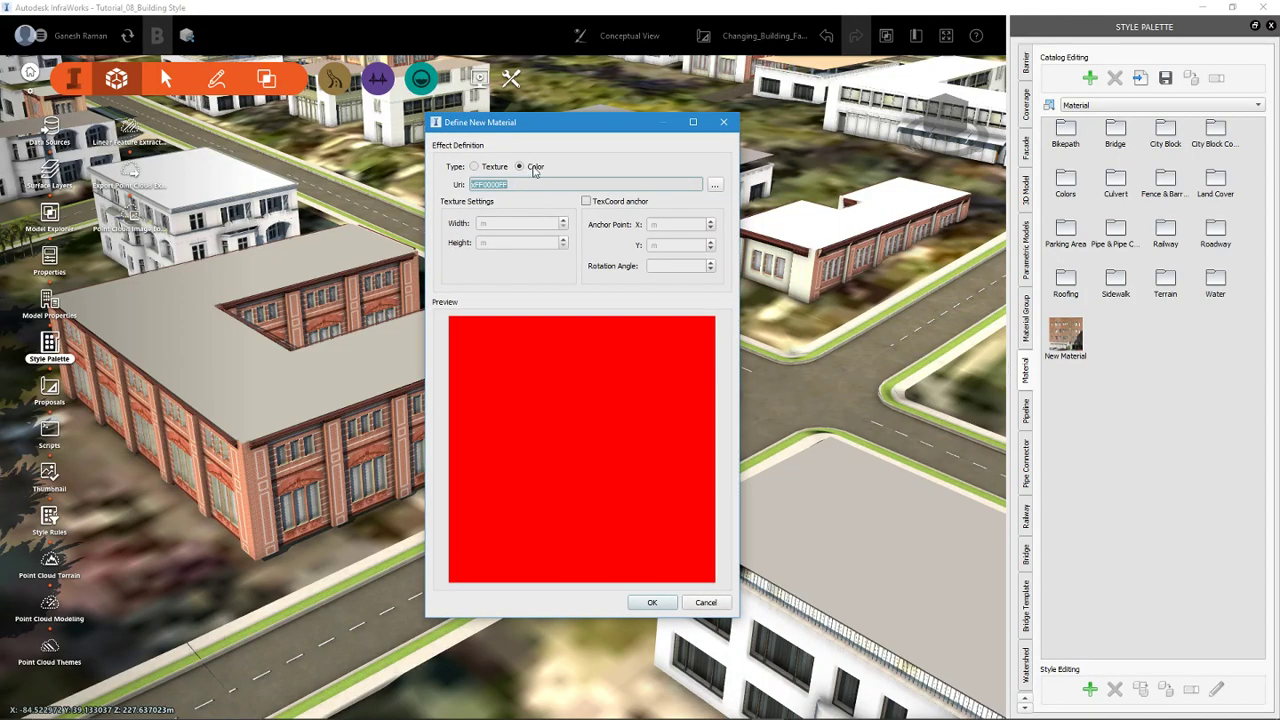
pyautogui.click(474, 167)
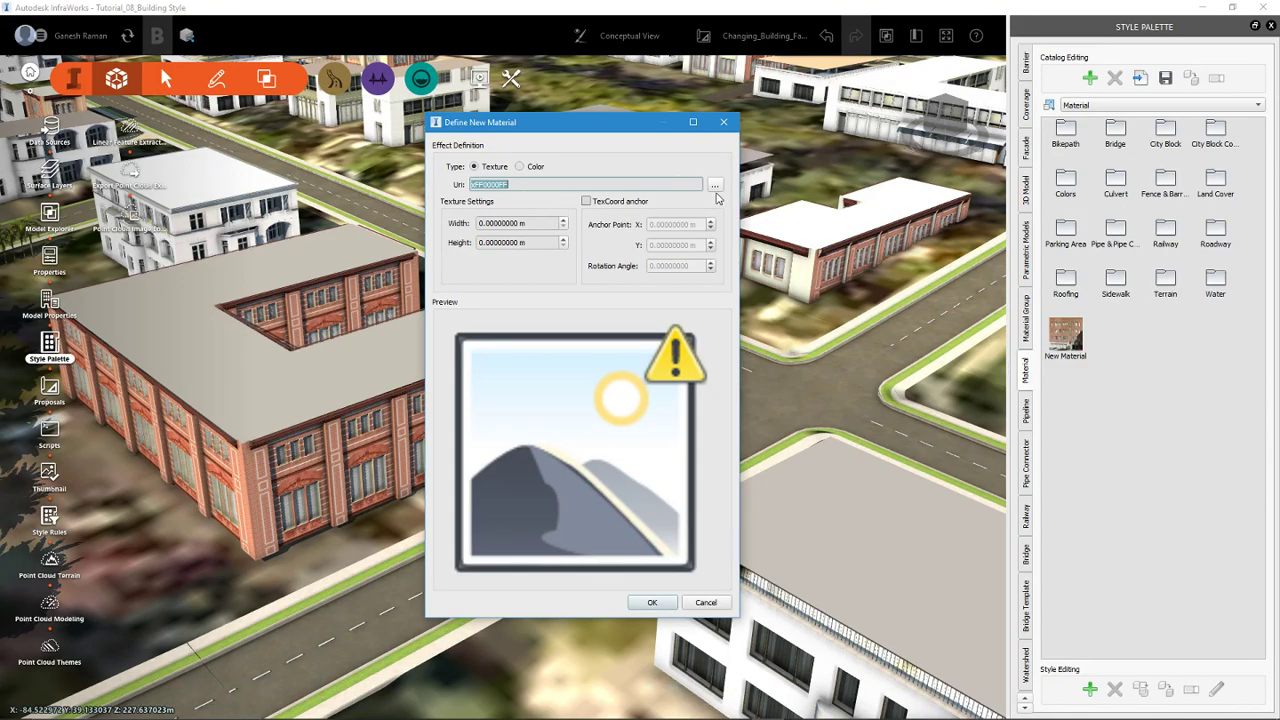
pyautogui.press('Right')
pyautogui.click(474, 167)
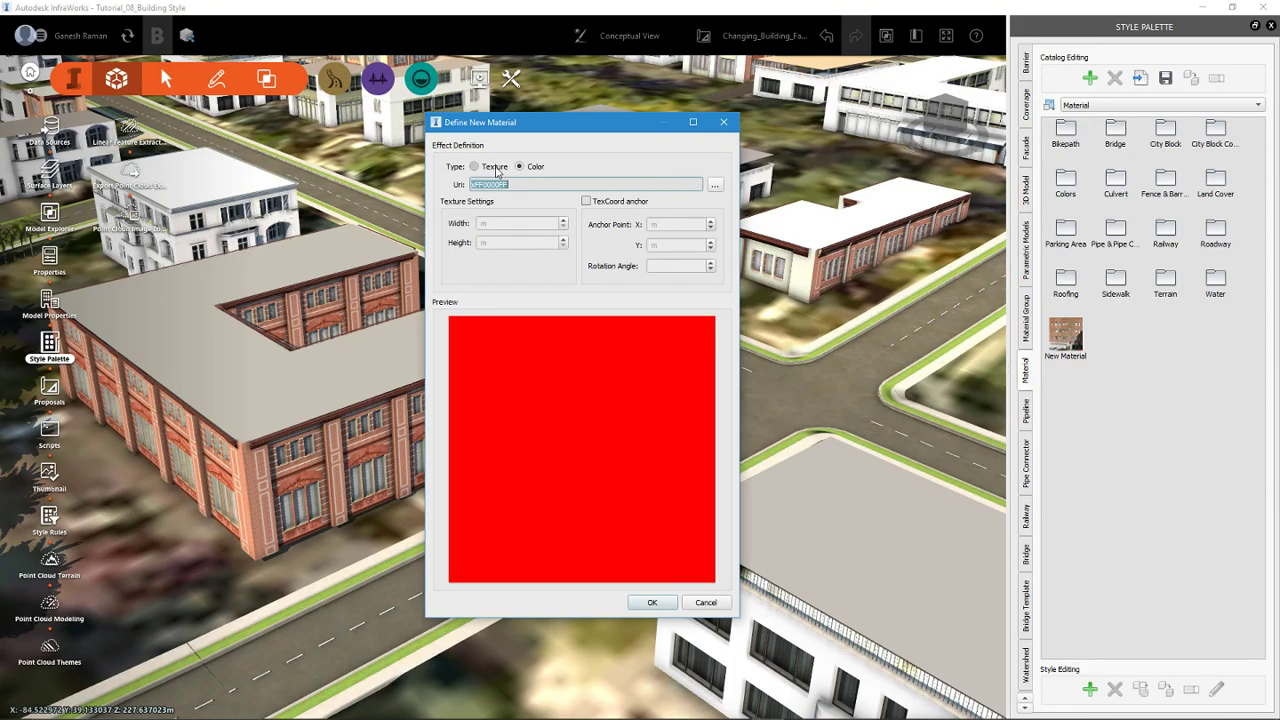
# Step: Browse for the material's texture file, opening D:\00_ONEDRIVE\OneDrive\School\2019_03_Fall\Infraworks_Tutorials\Texture Mapping with the path copied from File Explorer
pyautogui.click(714, 188)
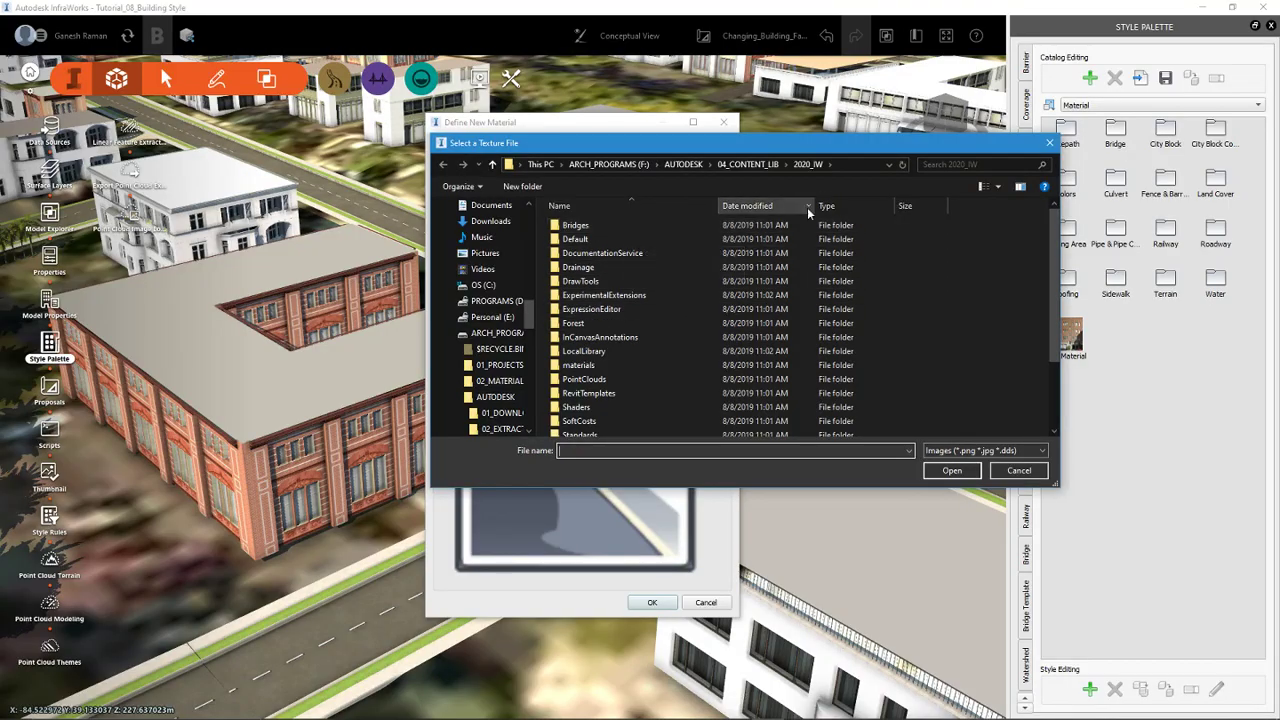
pyautogui.moveTo(343, 707)
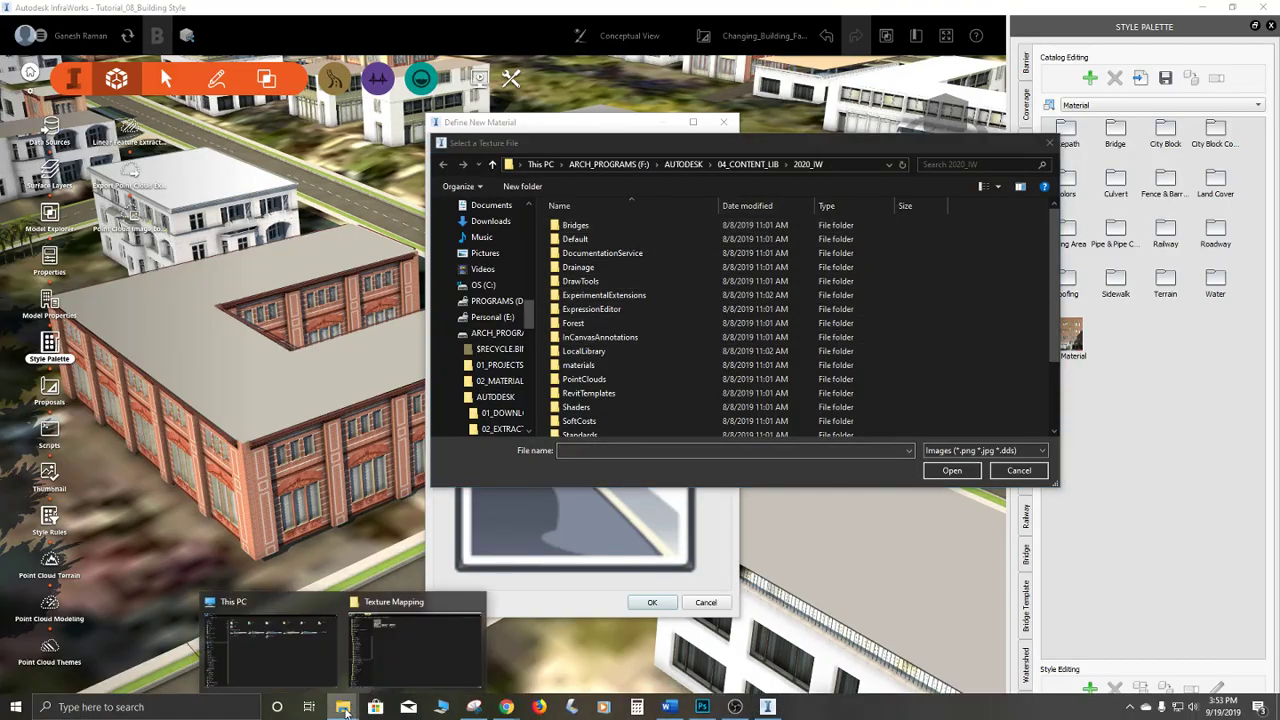
pyautogui.click(408, 643)
pyautogui.click(505, 43)
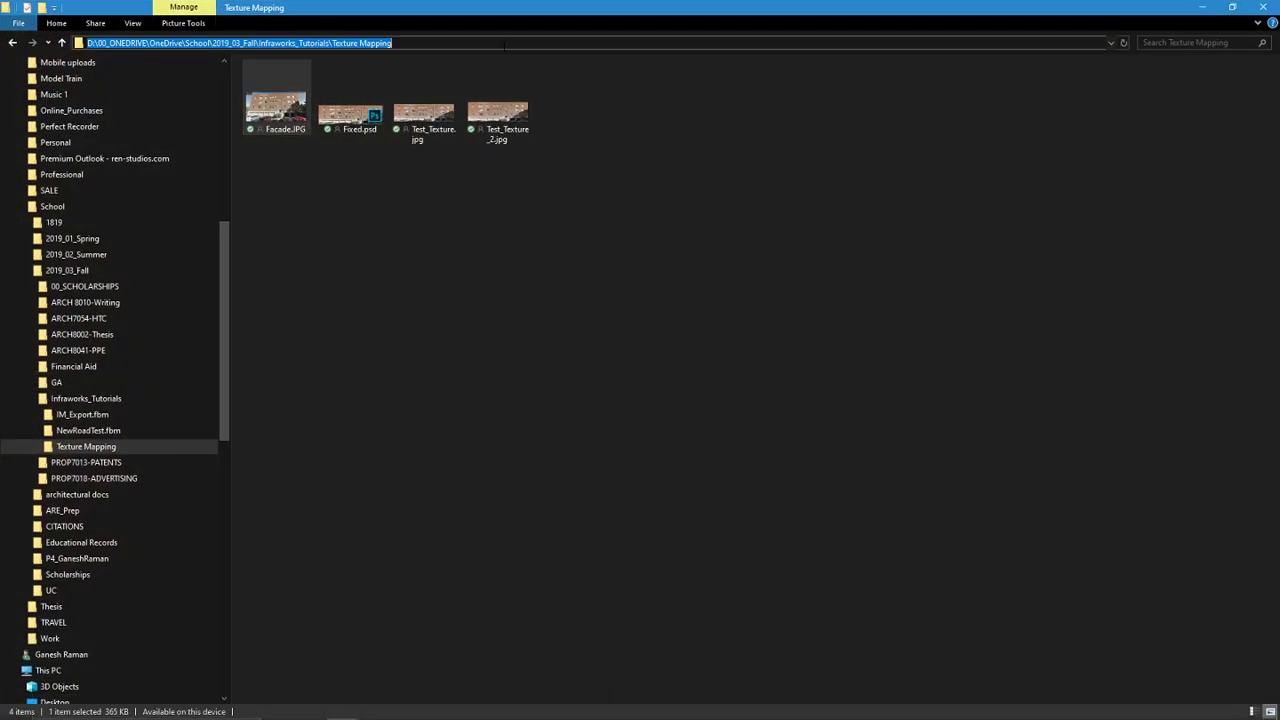
pyautogui.click(1202, 7)
pyautogui.click(852, 170)
pyautogui.write('D:\\00_ONEDRIVE\\School\\2019_03_Fall\\Infraworks_Tutorials\\Texture Mapping')
pyautogui.press('Return')
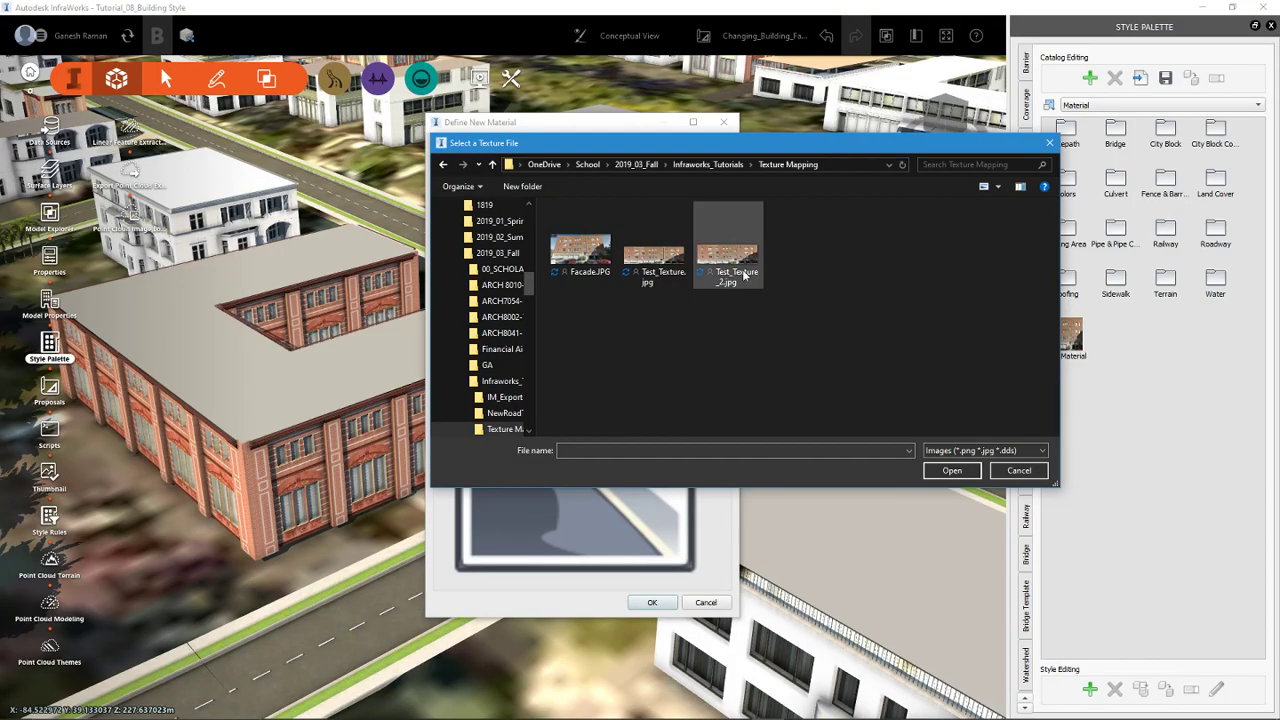
# Step: Load Test_Texture_2.jpg as the new material's texture and acknowledge the notice about the added model resource
pyautogui.click(736, 264)
pyautogui.click(951, 471)
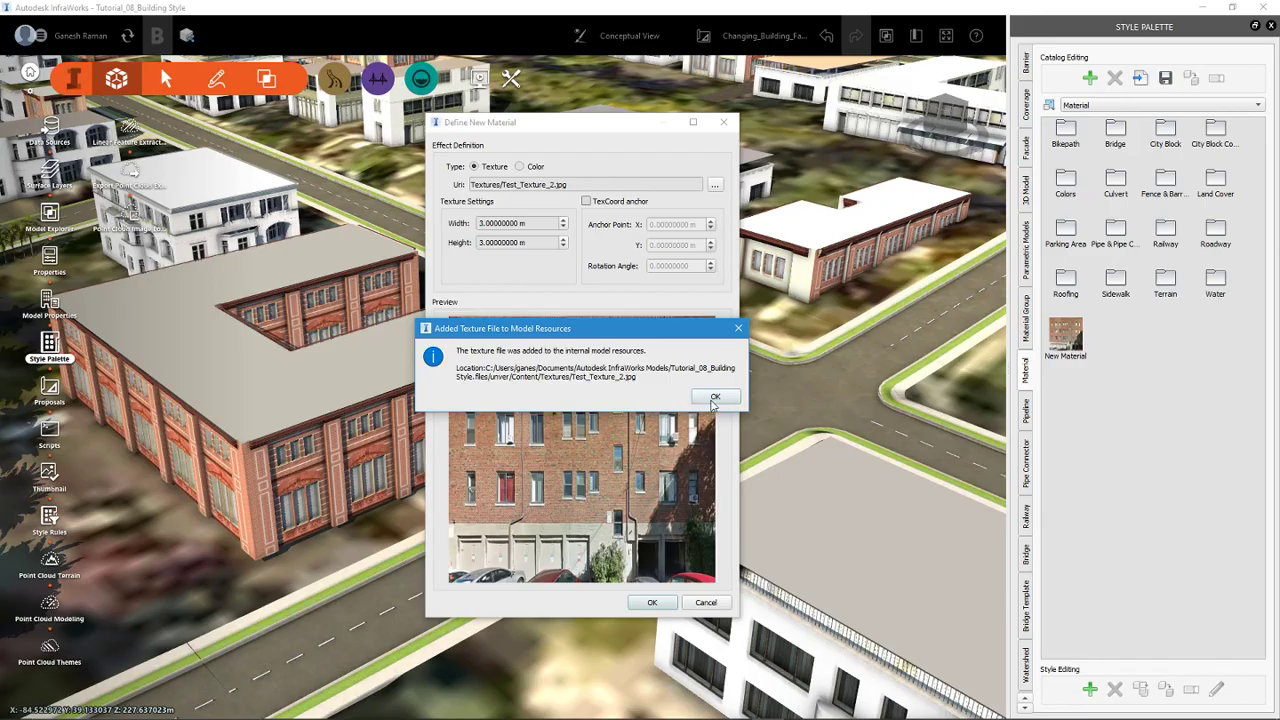
pyautogui.moveTo(659, 331); pyautogui.dragTo(657, 219)
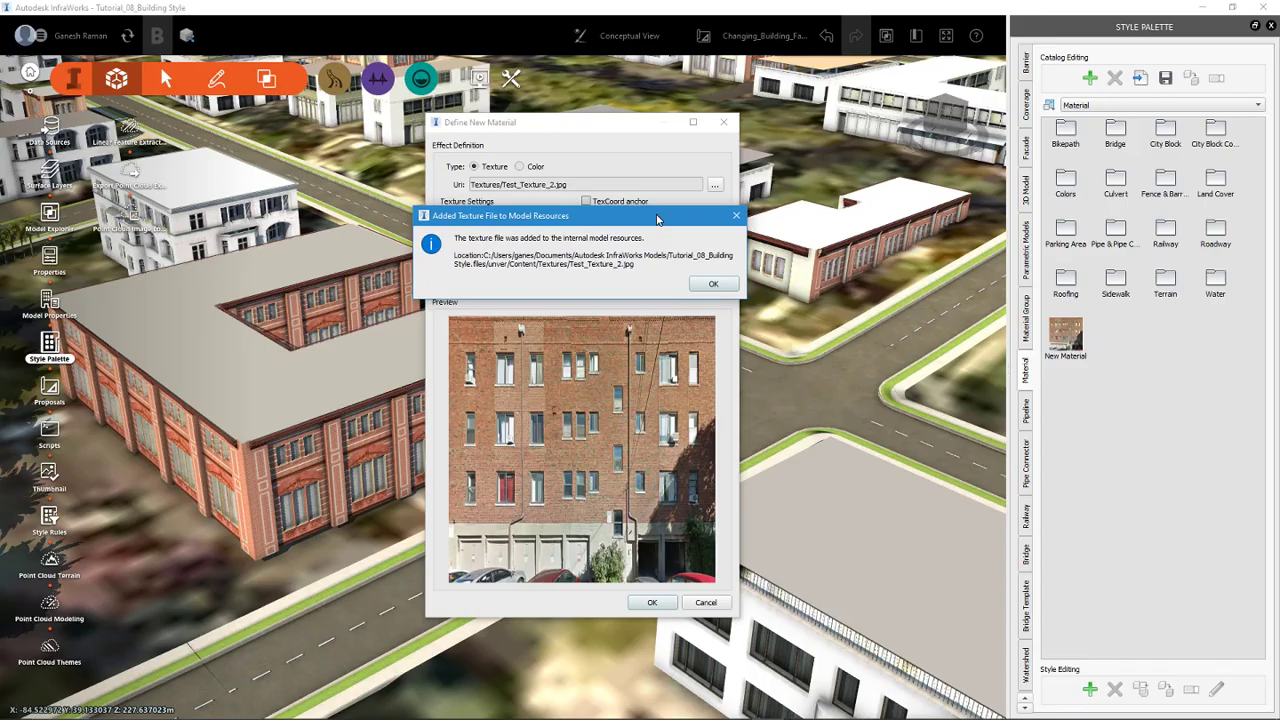
pyautogui.click(714, 285)
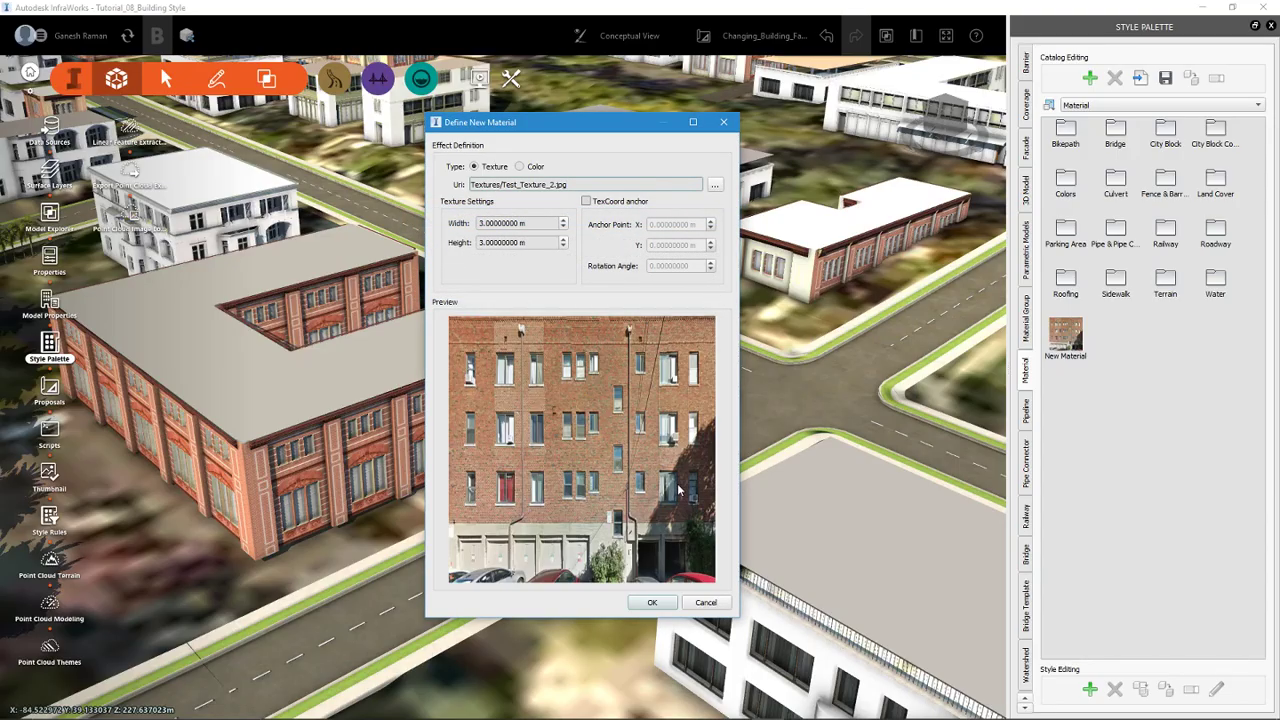
# Step: Switch to Photoshop to check the facade document's canvas width and height, and return to the material definition in InfraWorks
pyautogui.moveTo(557, 127); pyautogui.dragTo(845, 127)
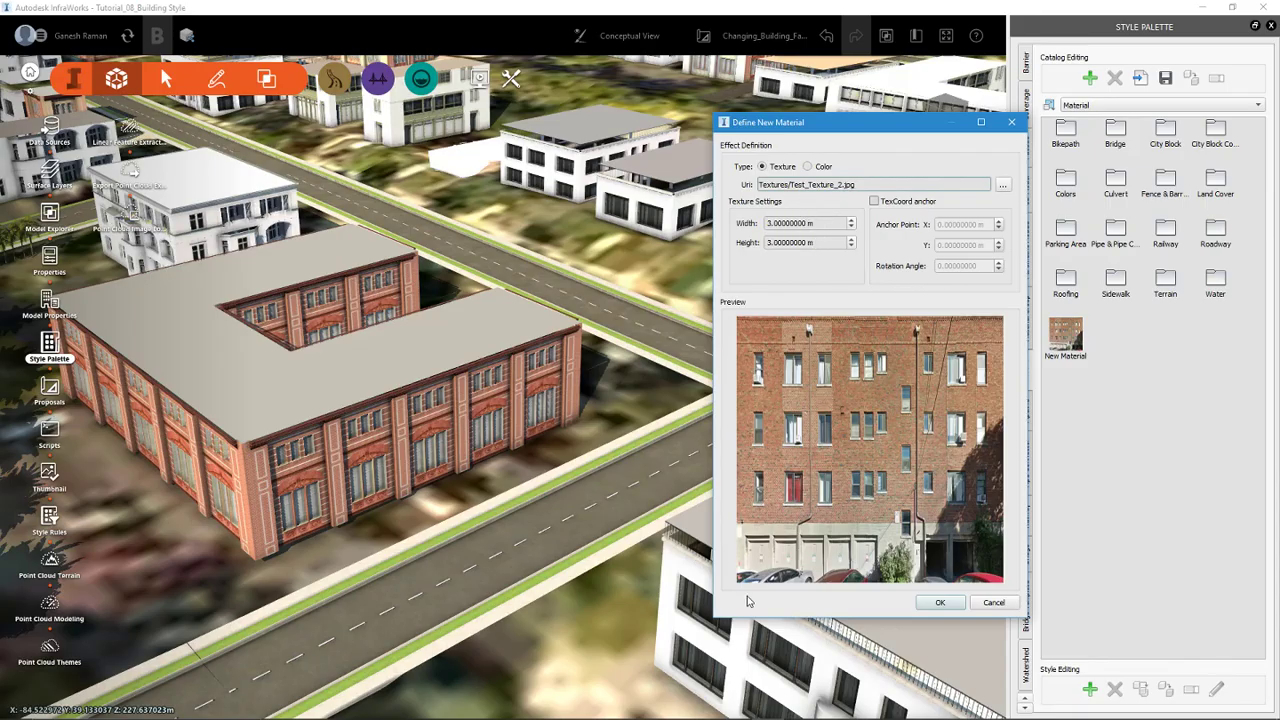
pyautogui.moveTo(703, 708)
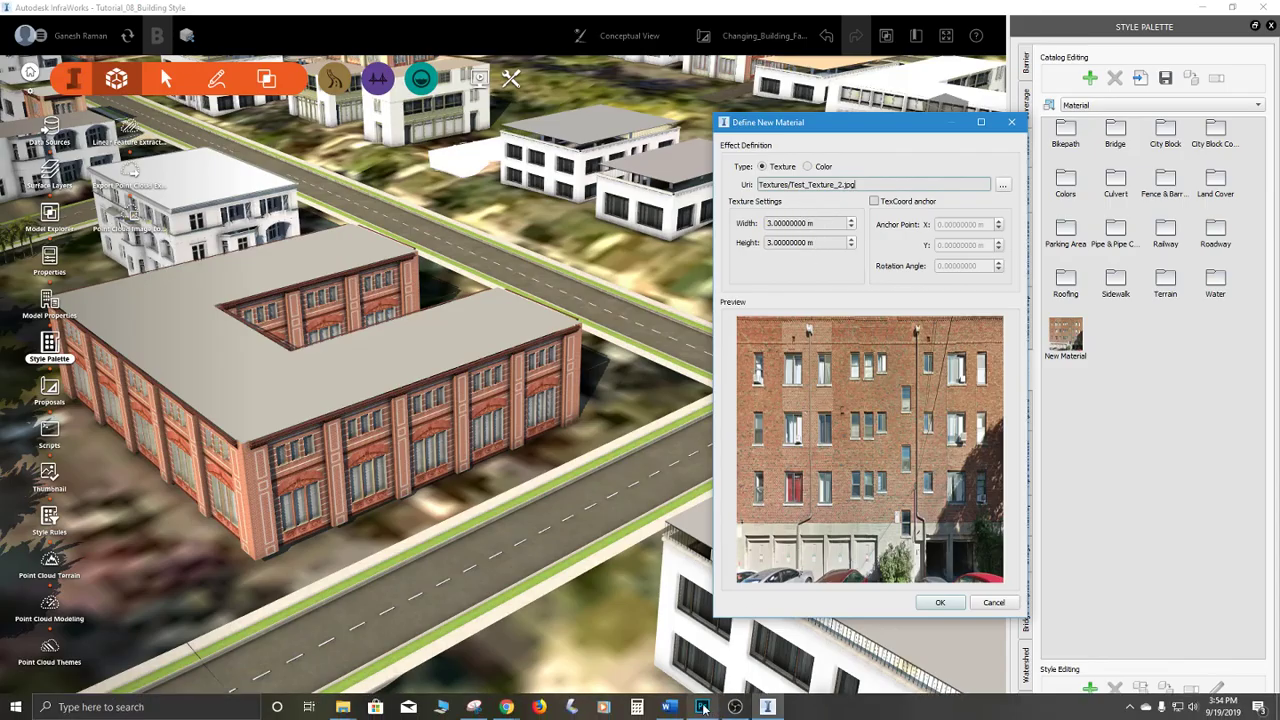
pyautogui.click(705, 645)
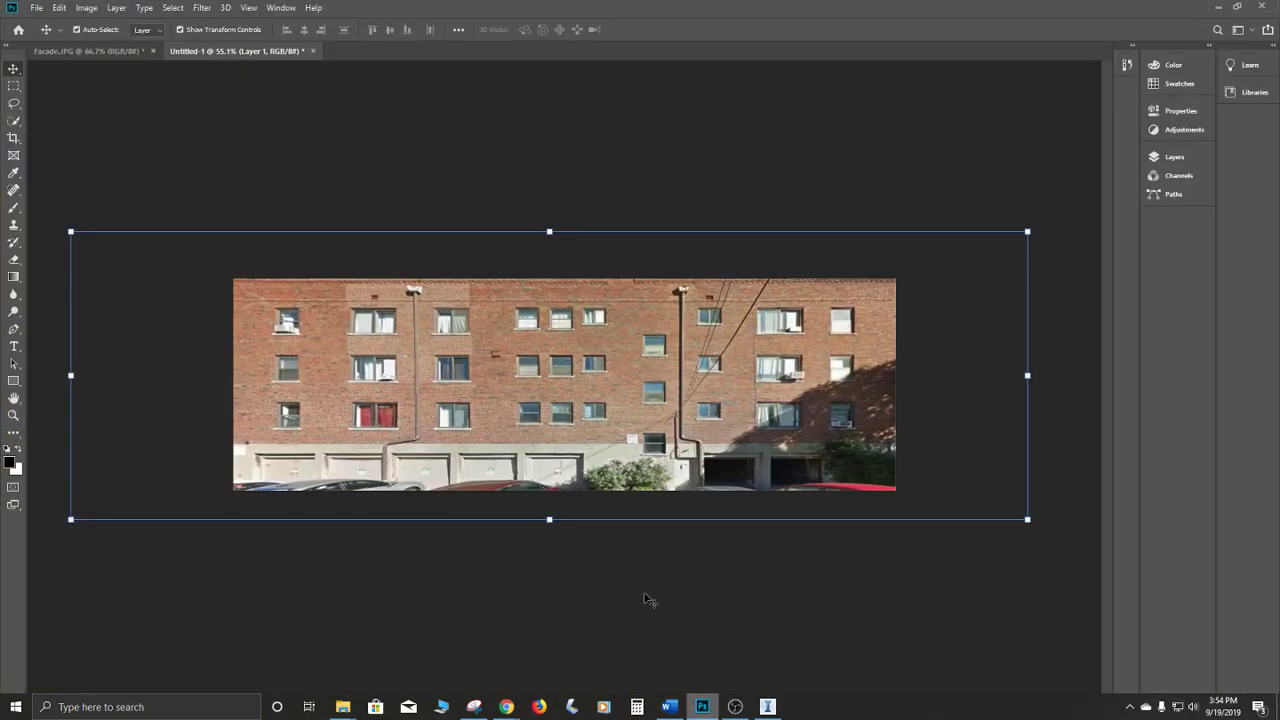
pyautogui.click(36, 8)
pyautogui.moveTo(84, 8)
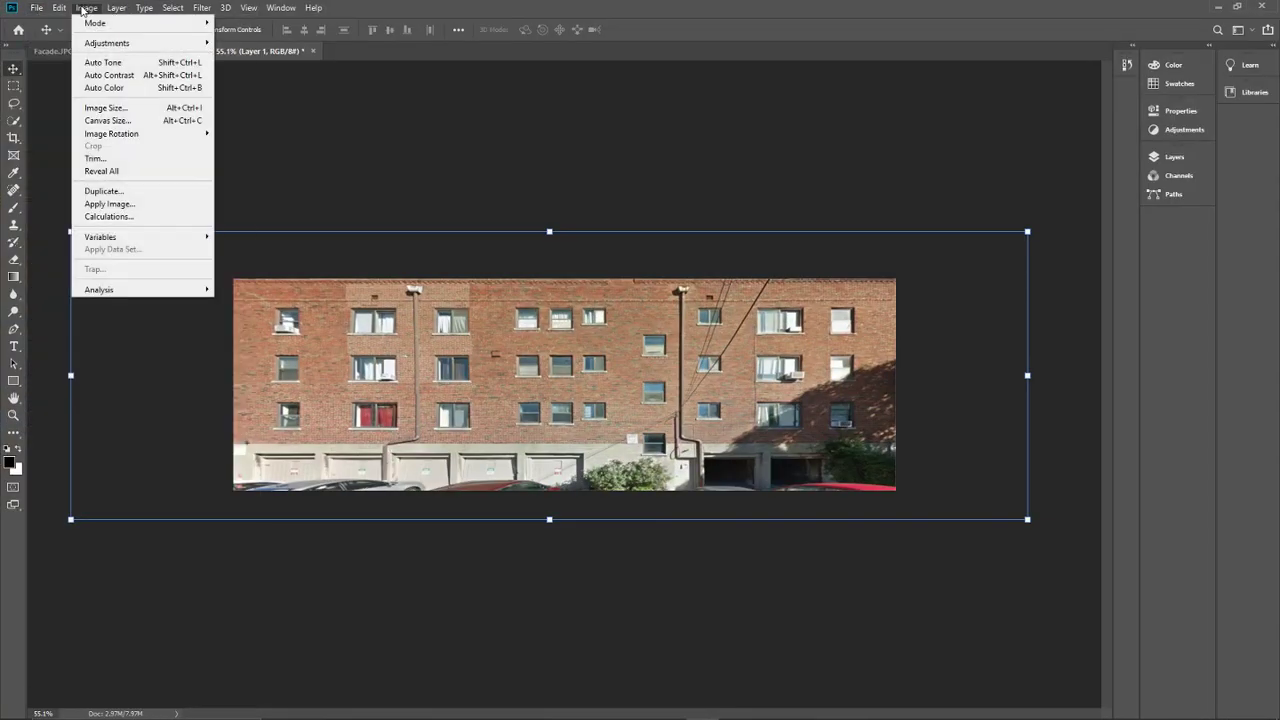
pyautogui.click(118, 121)
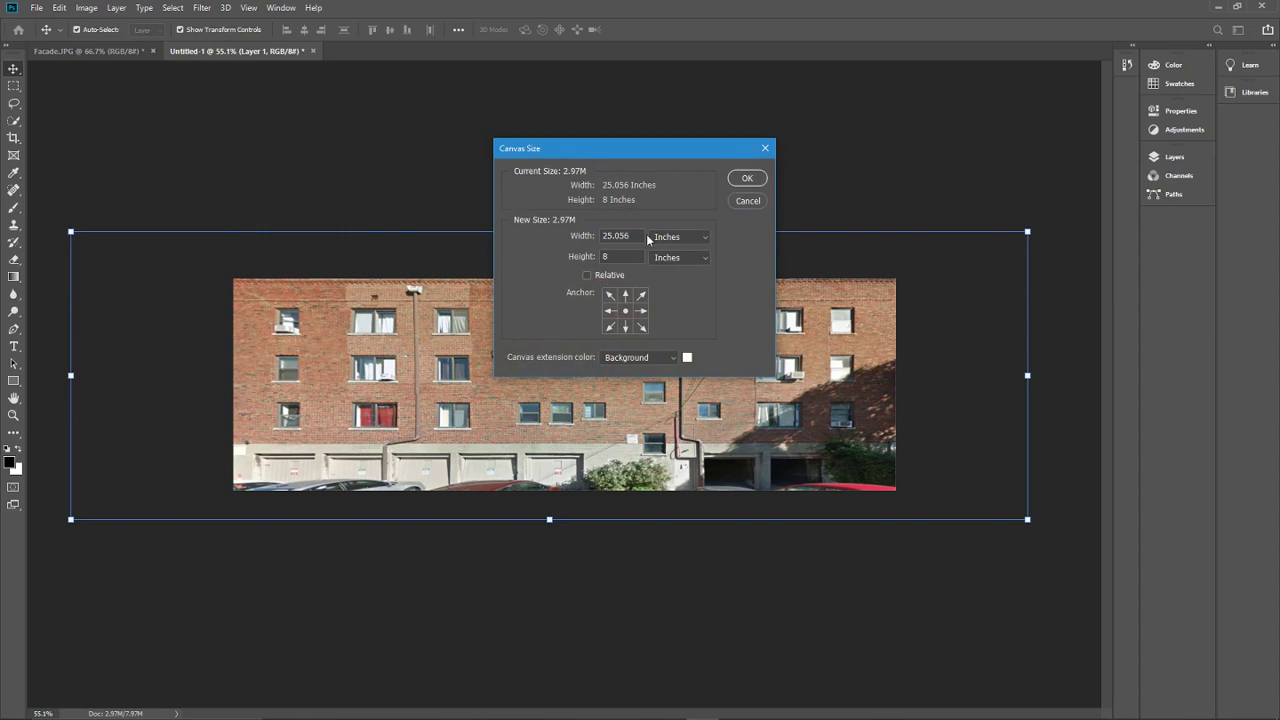
pyautogui.click(756, 201)
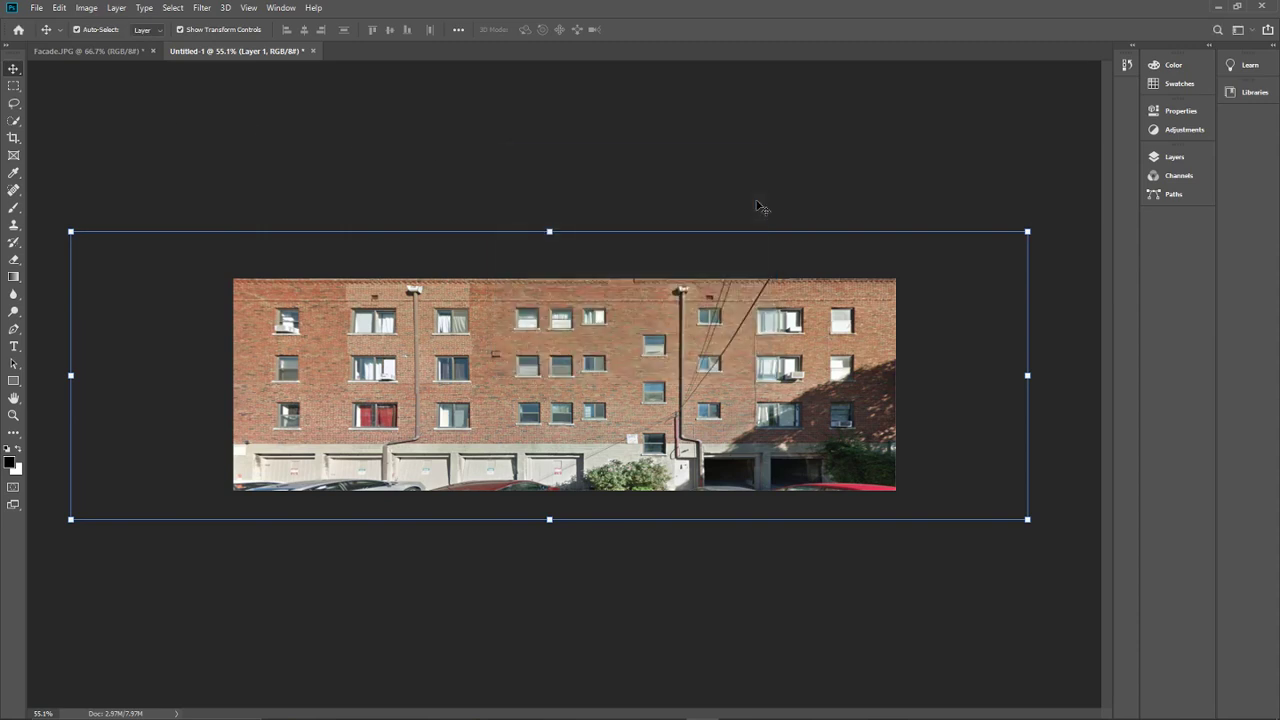
pyautogui.click(1215, 8)
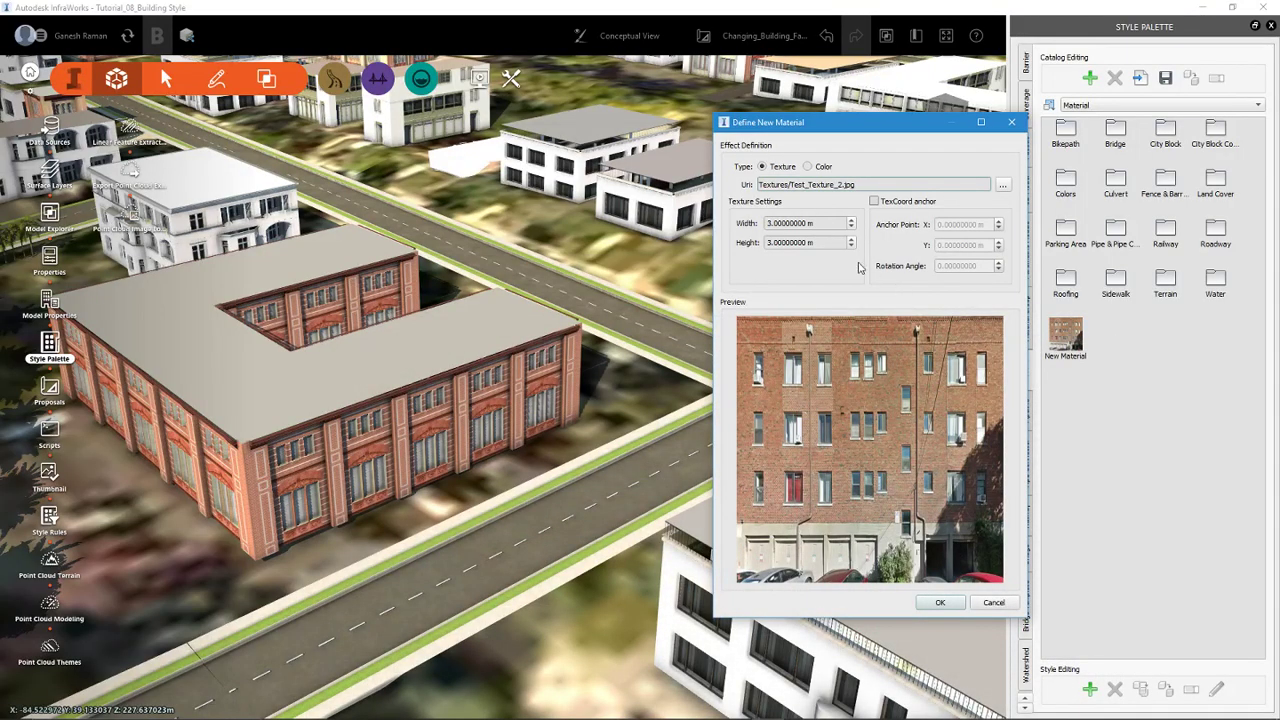
# Step: Set the new material's texture size to 25.056 m wide and 8 m high, and save it to the Material catalog
pyautogui.moveTo(805, 223); pyautogui.dragTo(722, 224)
pyautogui.write('25.0560')
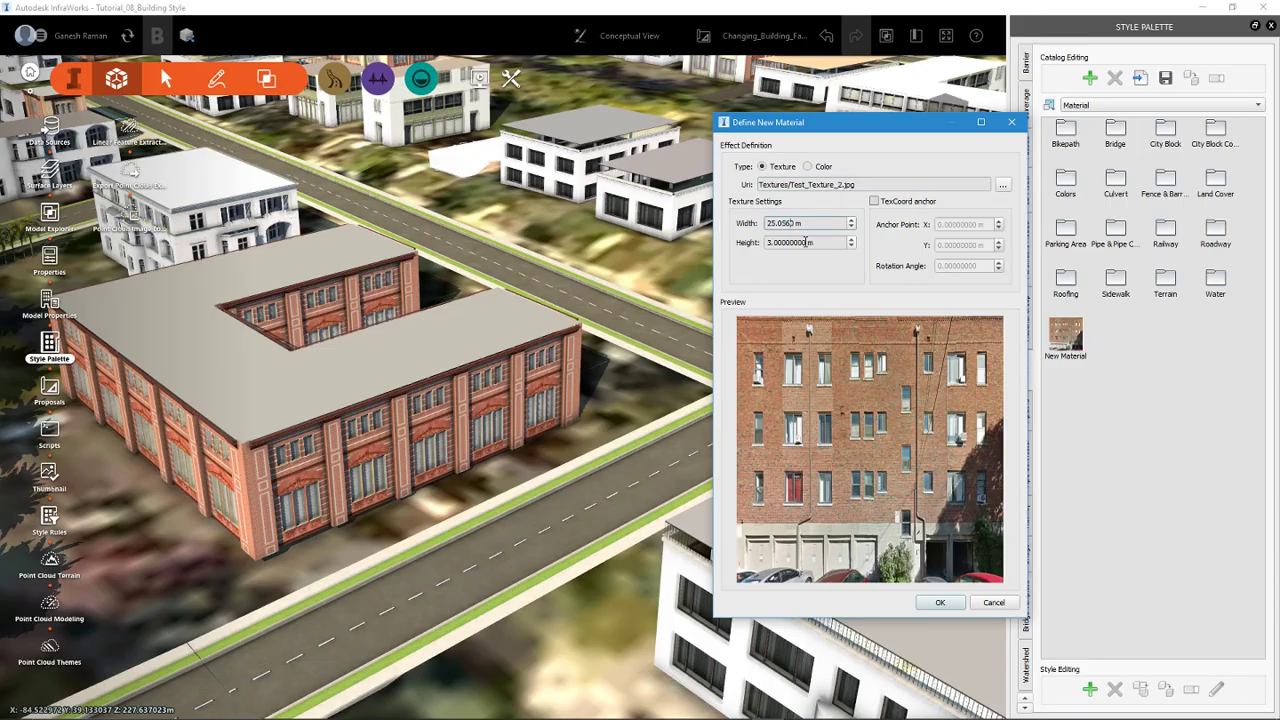
pyautogui.moveTo(801, 242); pyautogui.dragTo(715, 244)
pyautogui.write('8')
pyautogui.press('Tab')
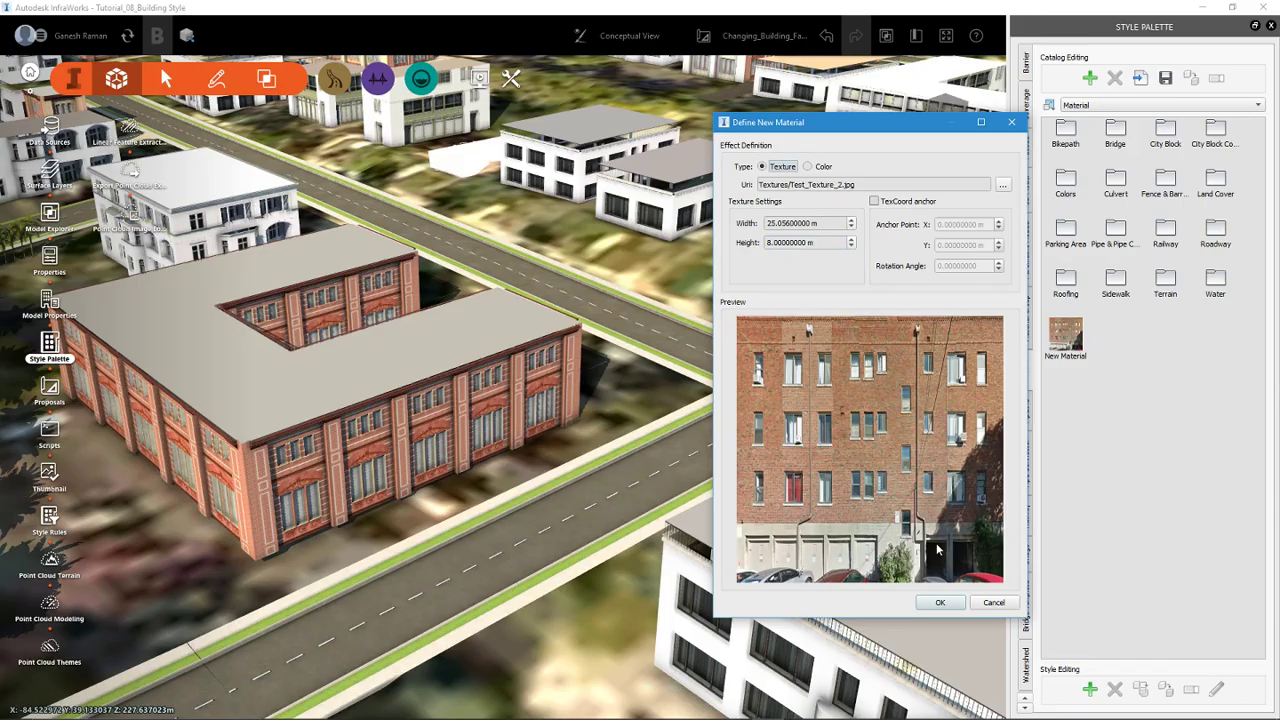
pyautogui.click(940, 602)
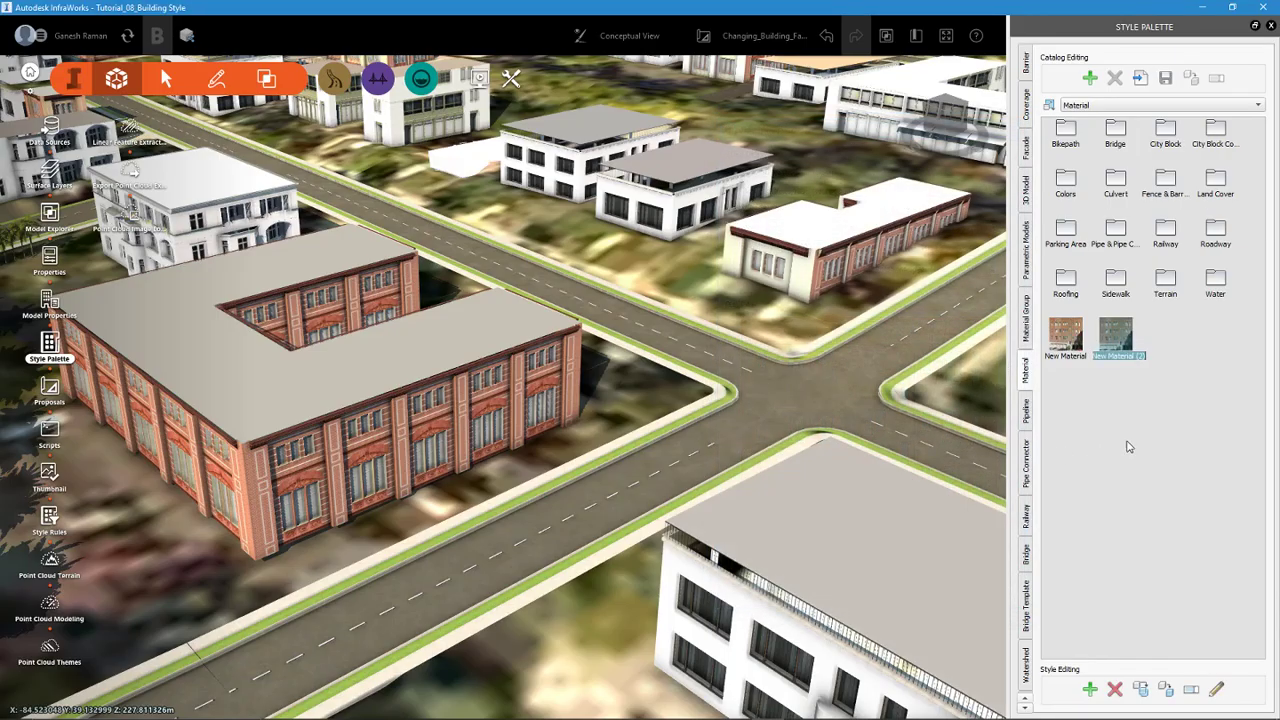
pyautogui.click(1176, 436)
pyautogui.click(1133, 357)
pyautogui.click(1131, 383)
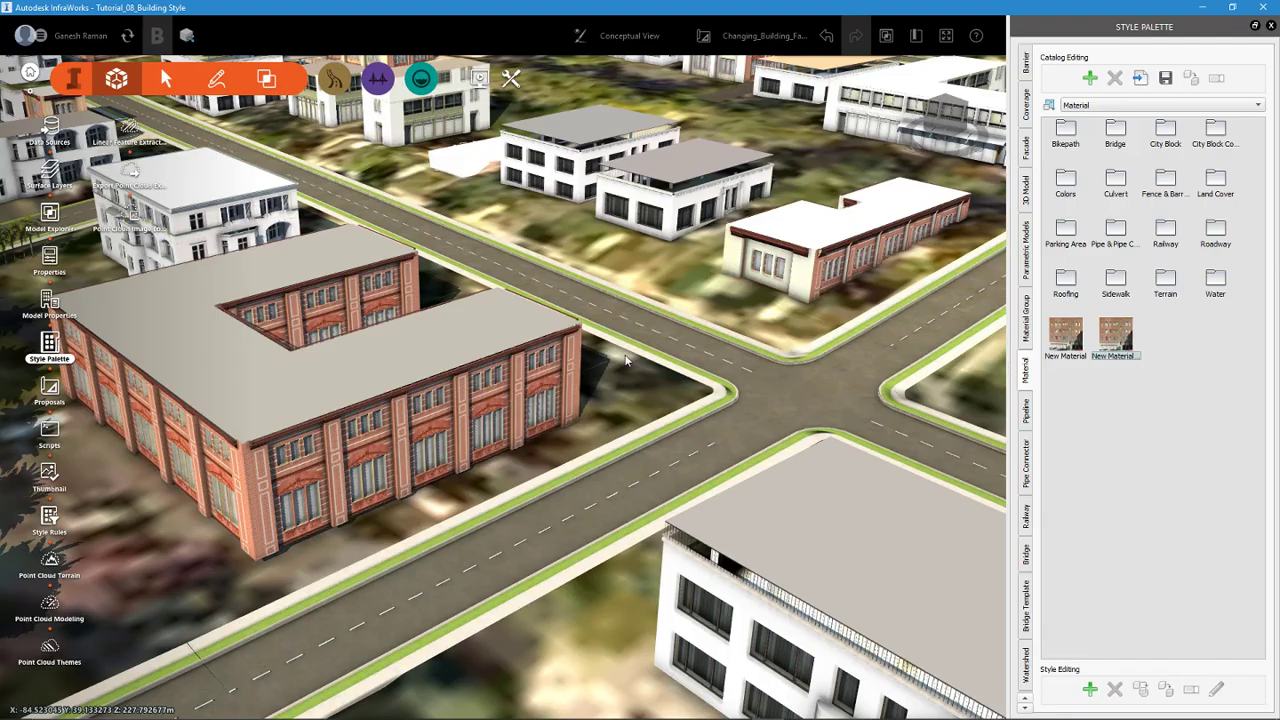
# Step: Review the Model Generation settings in the application options and close them without changing anything
pyautogui.scroll(1, 627, 362)
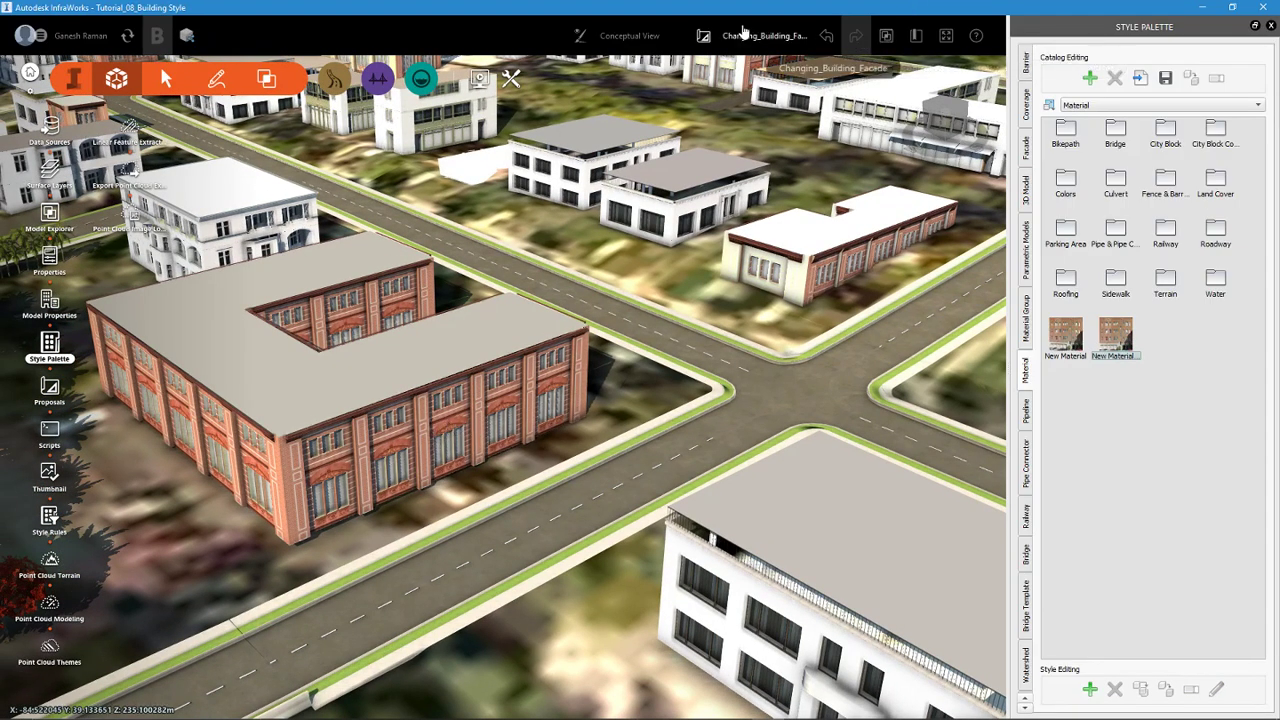
pyautogui.click(514, 84)
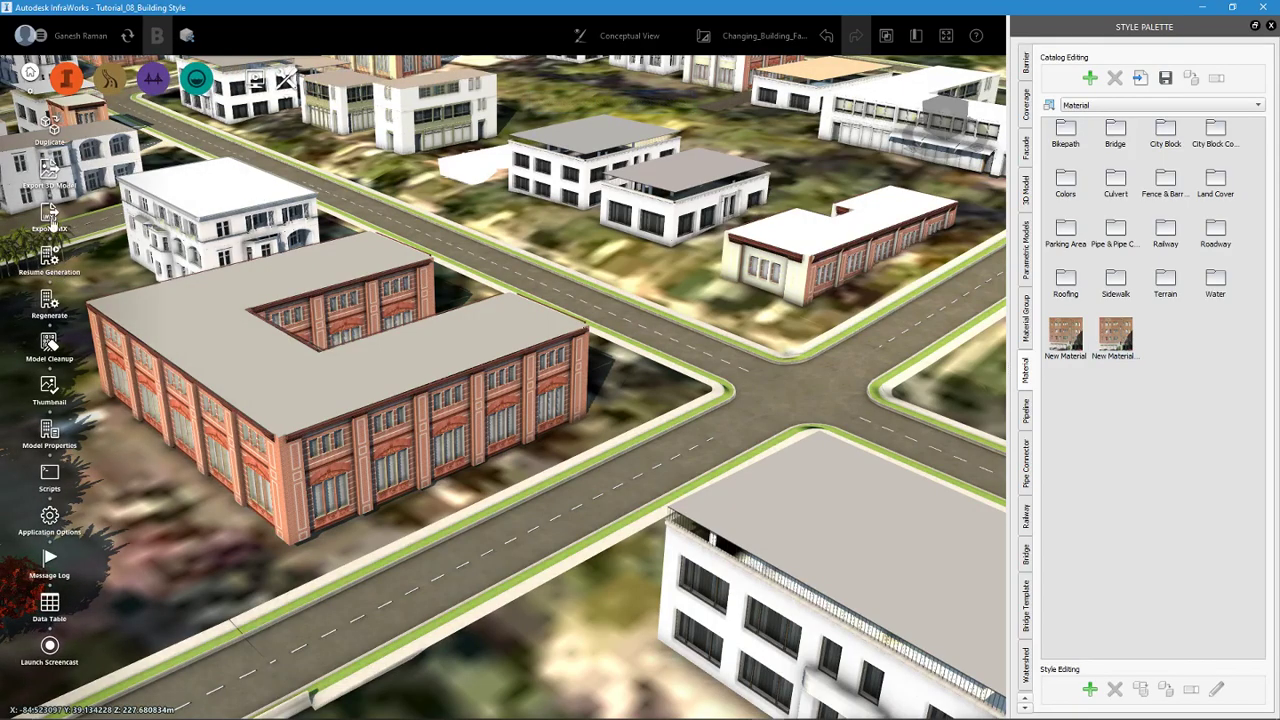
pyautogui.click(49, 516)
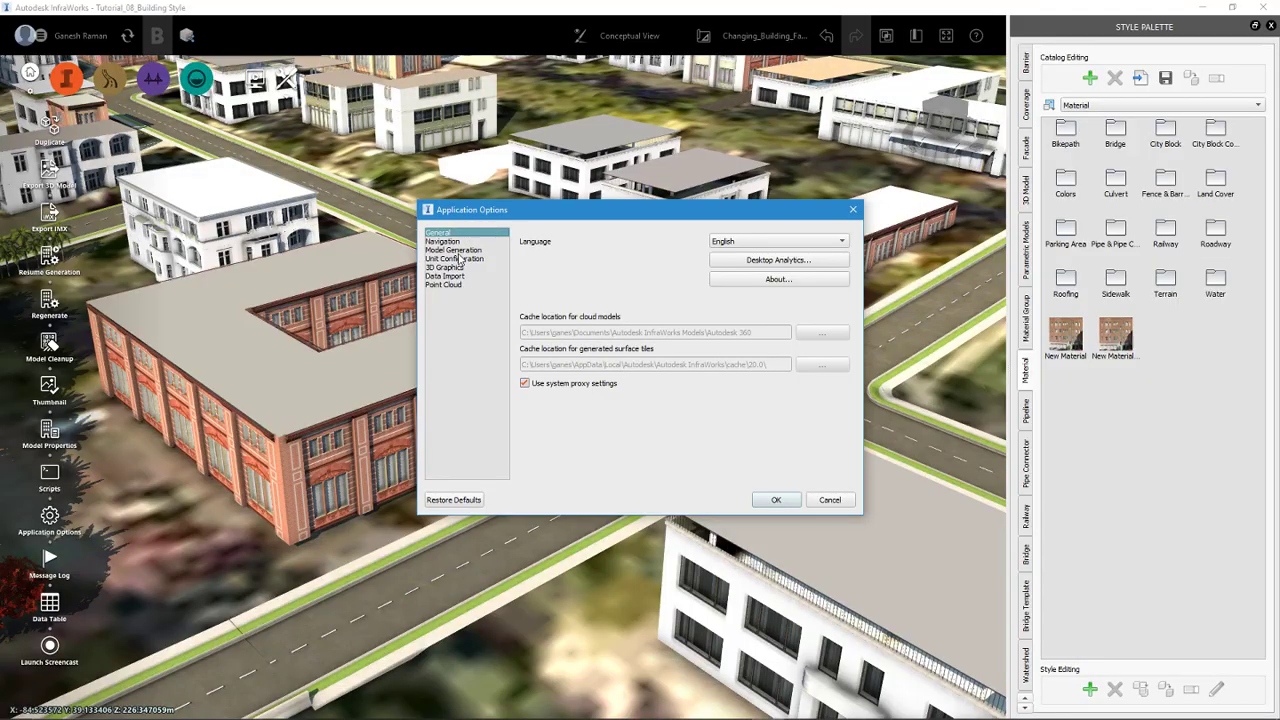
pyautogui.click(459, 251)
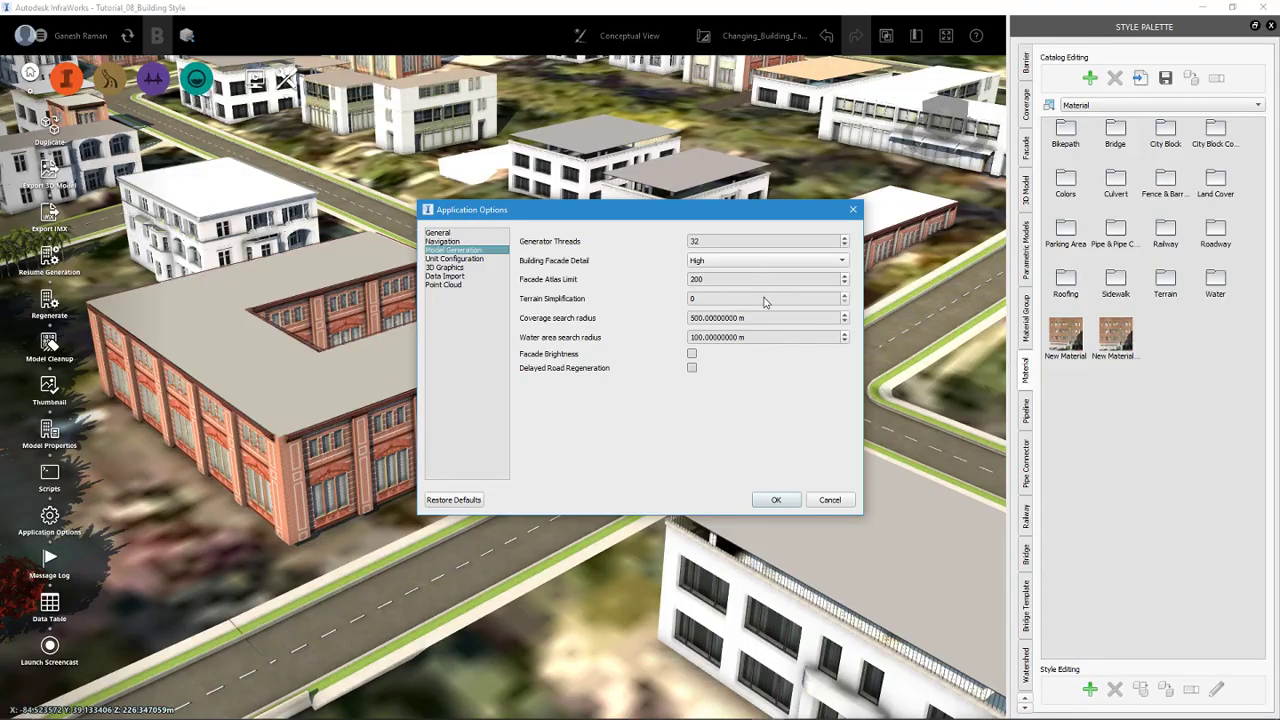
pyautogui.click(830, 500)
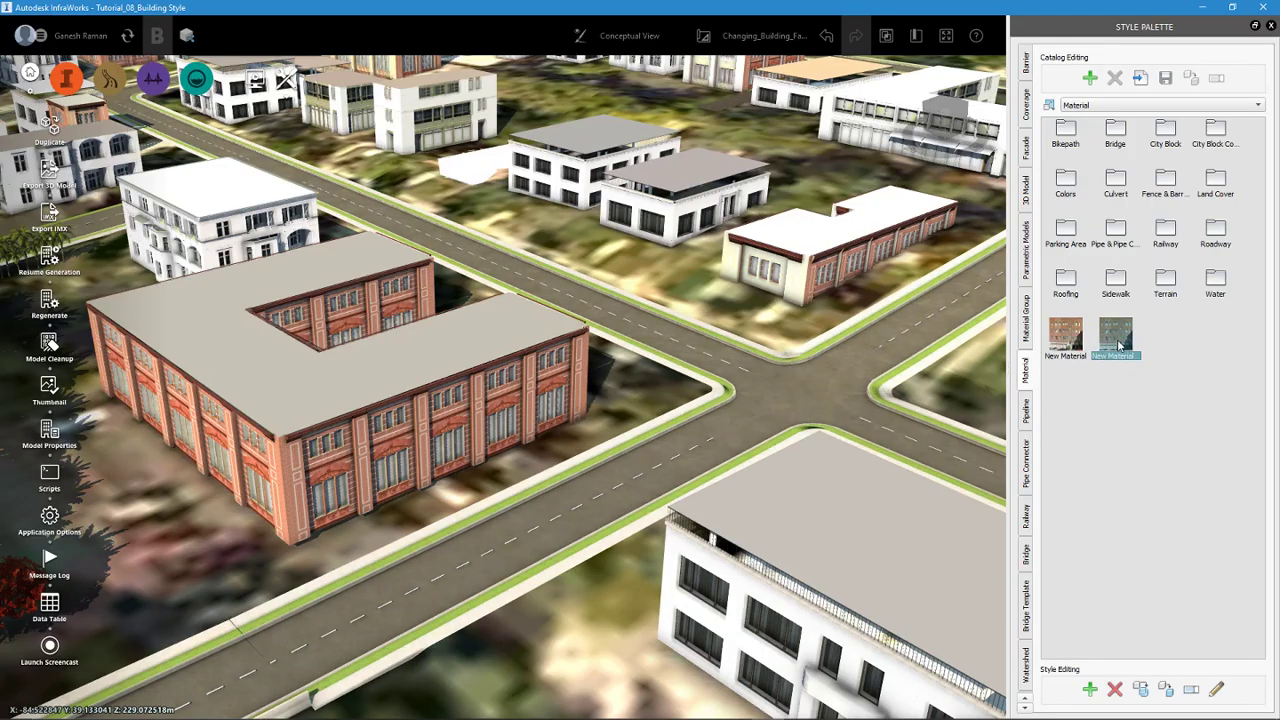
# Step: Apply the second new material to the road-facing wall of the U-shaped brick building
pyautogui.moveTo(1040, 360); pyautogui.dragTo(490, 404)
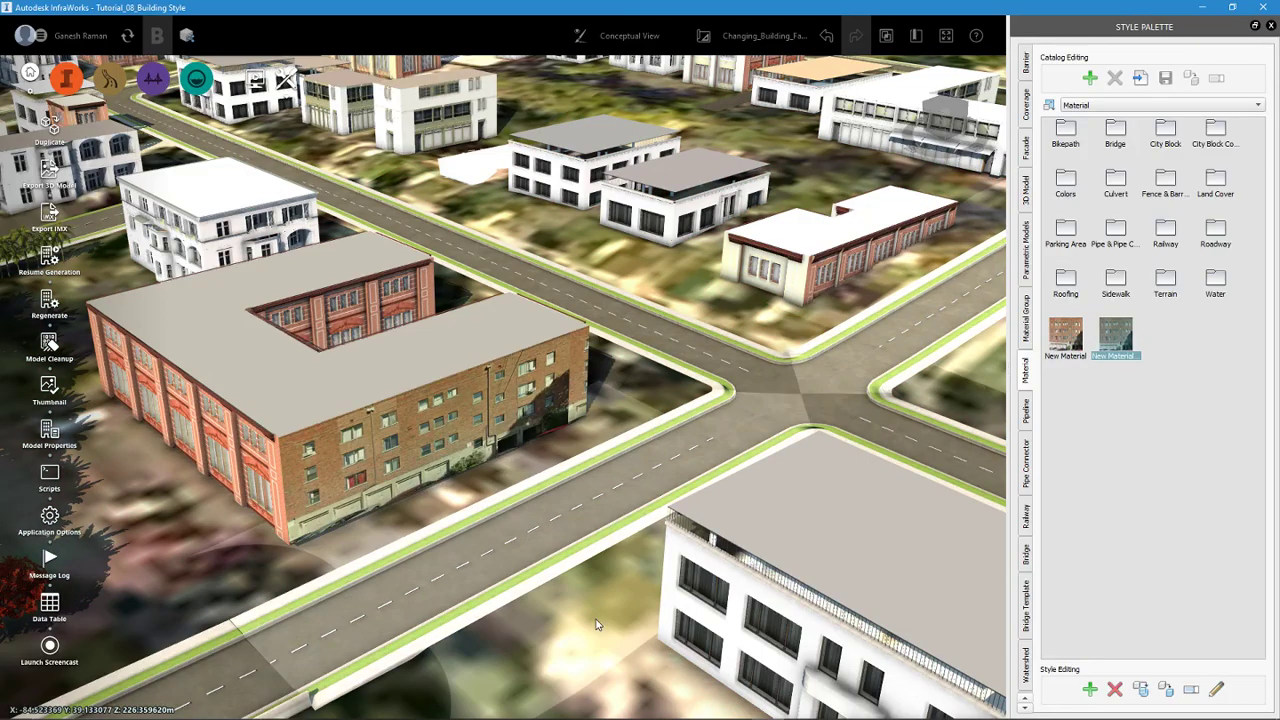
pyautogui.moveTo(580, 622); pyautogui.dragTo(589, 571, button='middle')
pyautogui.scroll(3, 417, 398)
pyautogui.scroll(3, 417, 398)
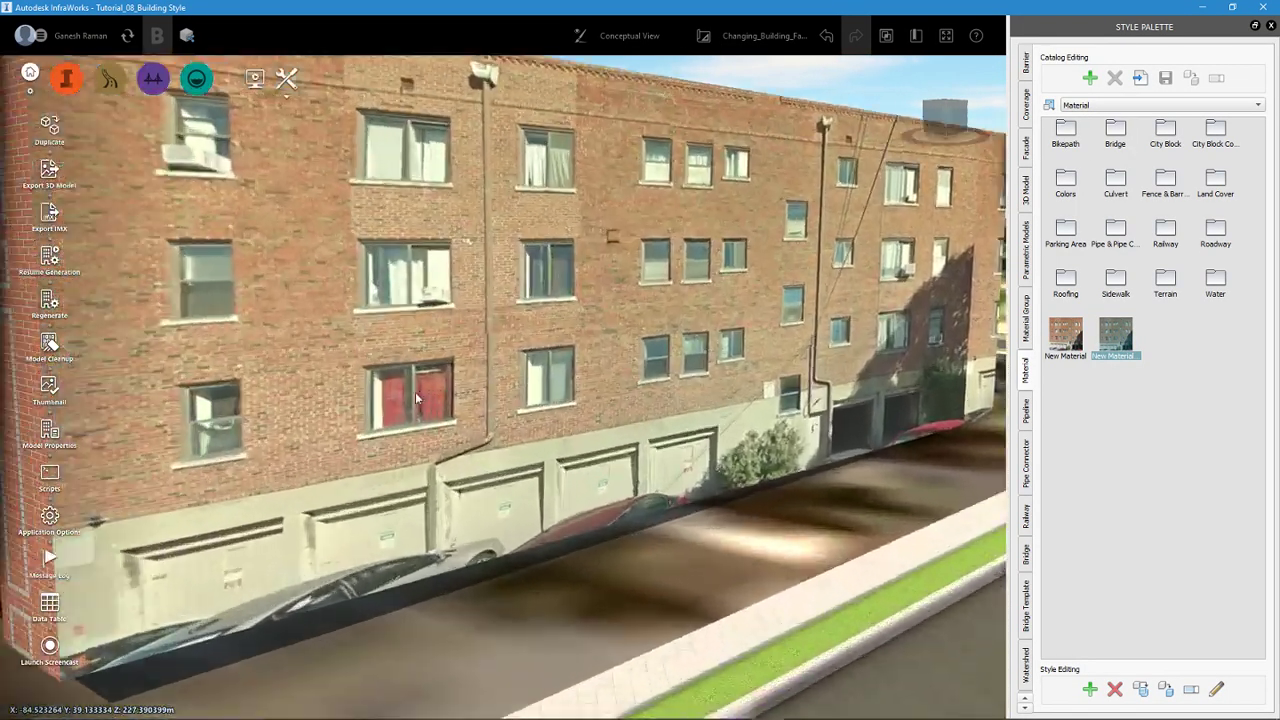
pyautogui.scroll(-2, 415, 392)
pyautogui.moveTo(817, 499)
pyautogui.mouseDown(button='middle')
pyautogui.moveTo(801, 496)
pyautogui.moveTo(820, 502)
pyautogui.mouseUp(button='middle')
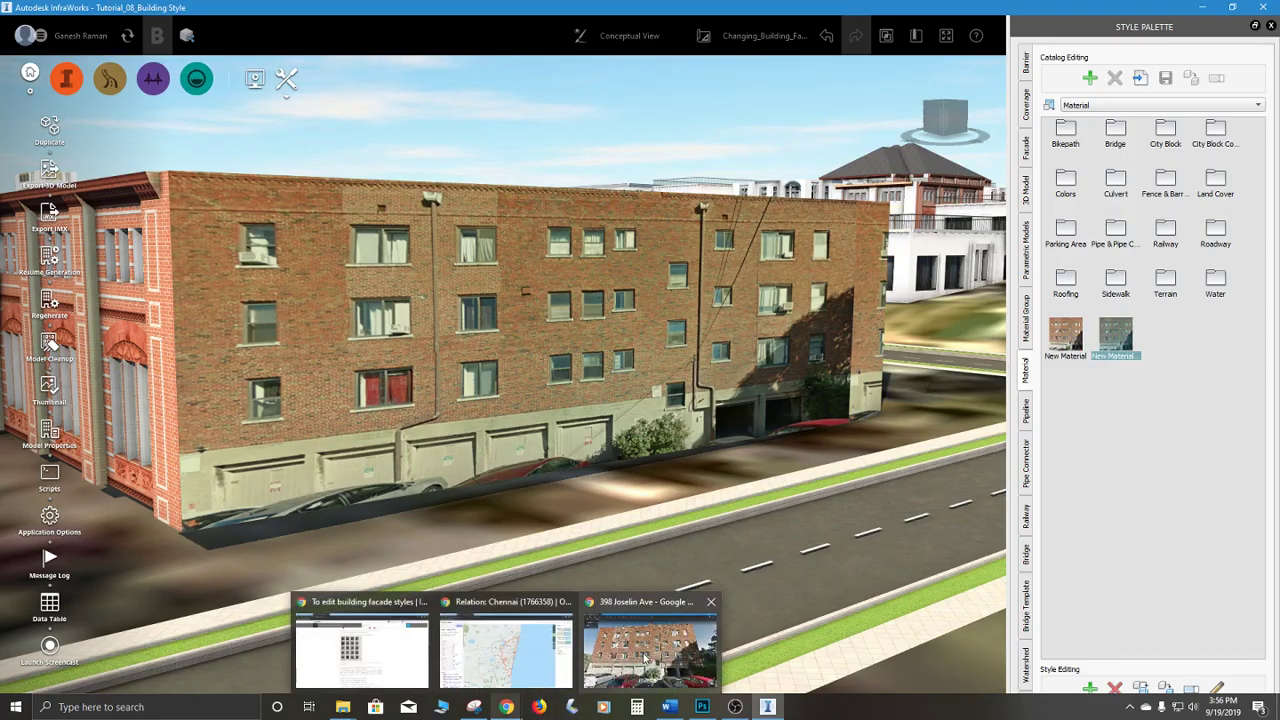
# Step: Switch to the Google Maps Street View window in Chrome to compare the real facade with the textured wall, and return to InfraWorks
pyautogui.click(516, 708)
pyautogui.moveTo(712, 17); pyautogui.dragTo(1022, 185)
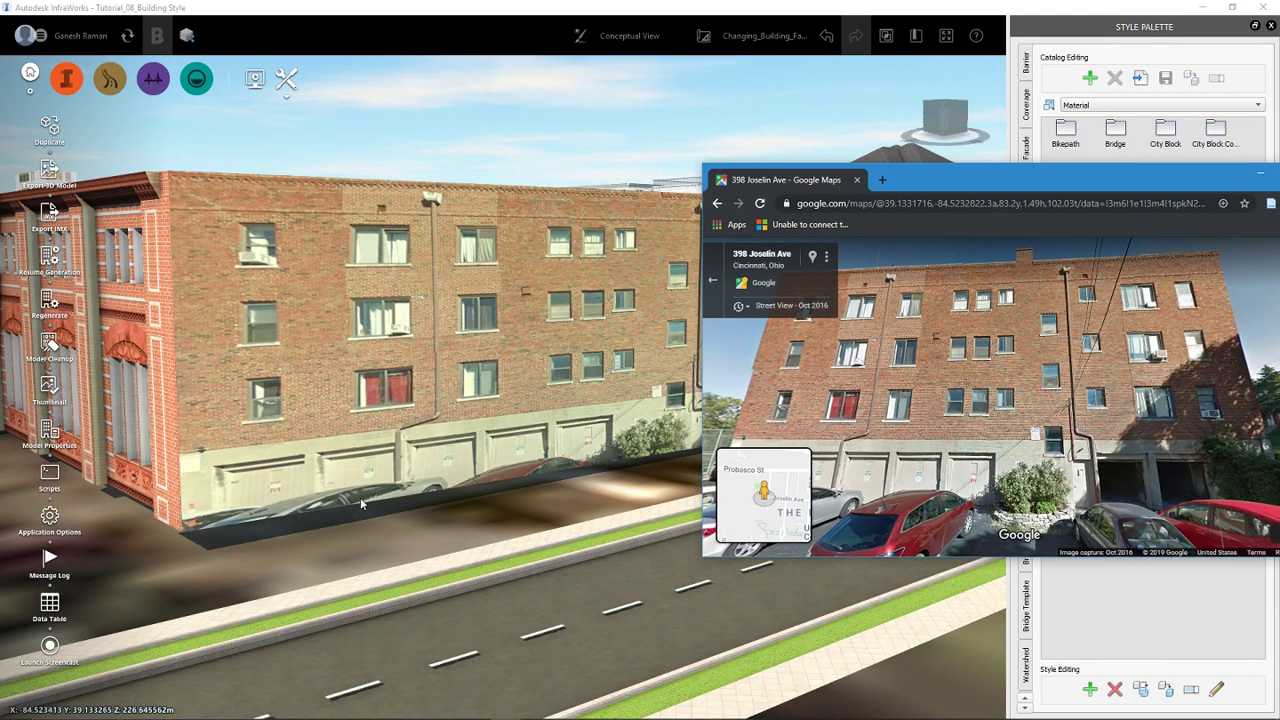
pyautogui.moveTo(925, 187); pyautogui.dragTo(648, 311)
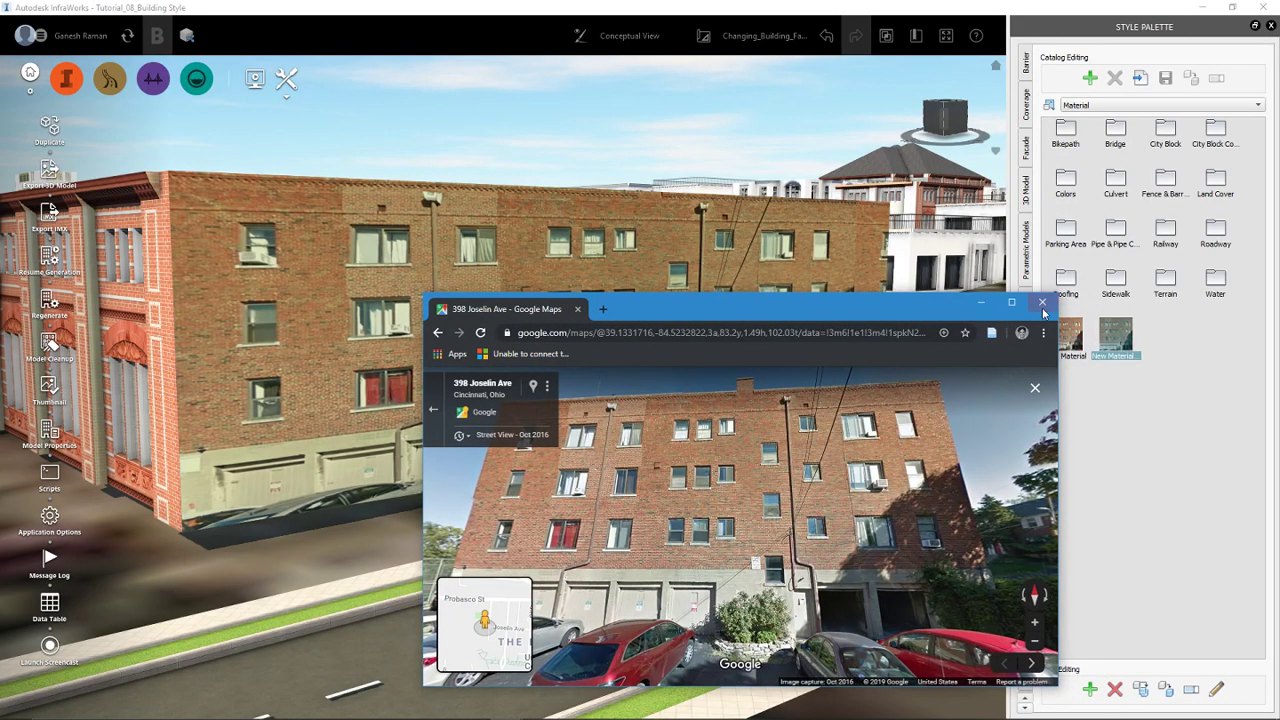
pyautogui.moveTo(912, 307); pyautogui.dragTo(1279, 320)
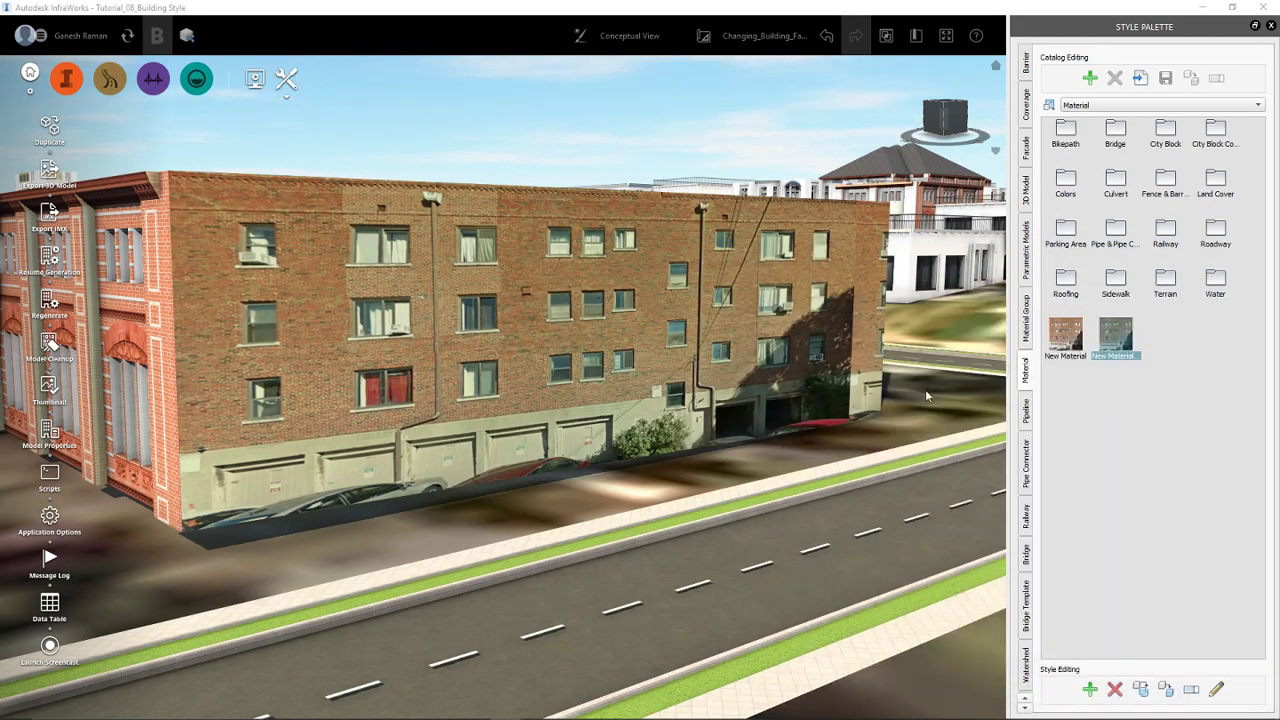
# Step: Examine the textured facade from a distance, from road level and from above the road
pyautogui.scroll(-5, 572, 326)
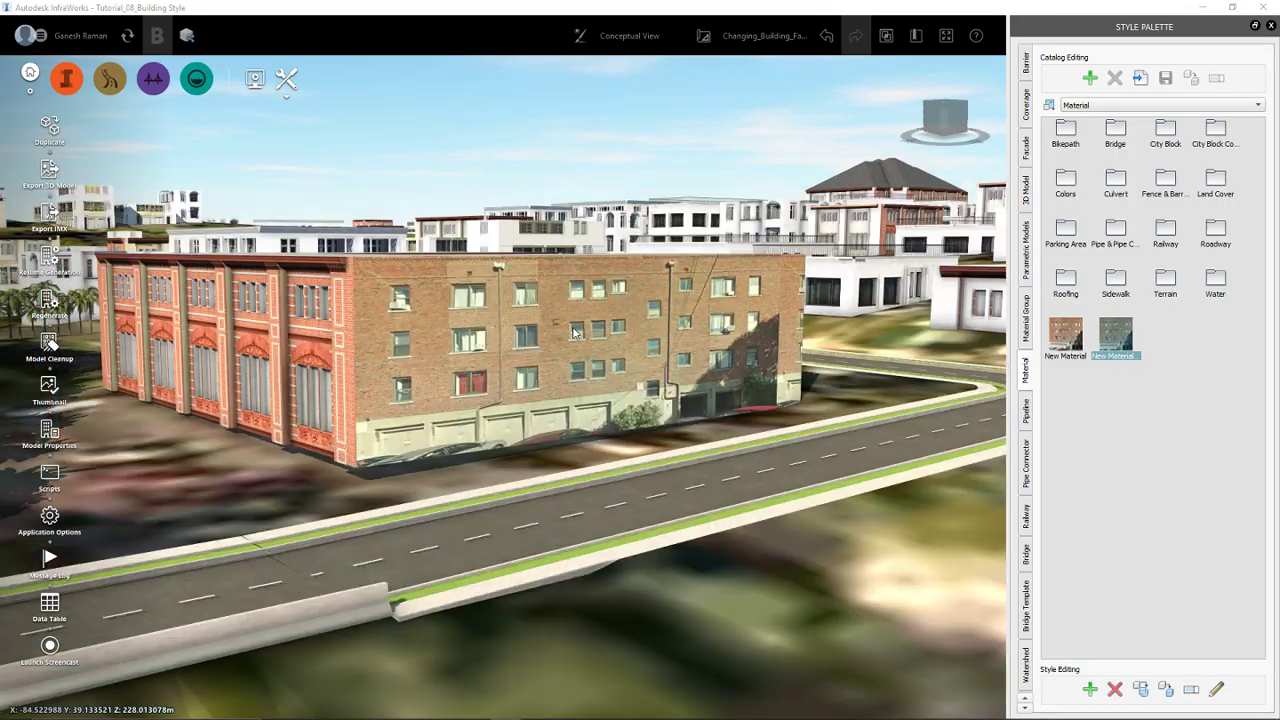
pyautogui.scroll(2, 630, 437)
pyautogui.scroll(-5, 699, 505)
pyautogui.moveTo(699, 505); pyautogui.dragTo(274, 488, button='middle')
pyautogui.scroll(3, 295, 485)
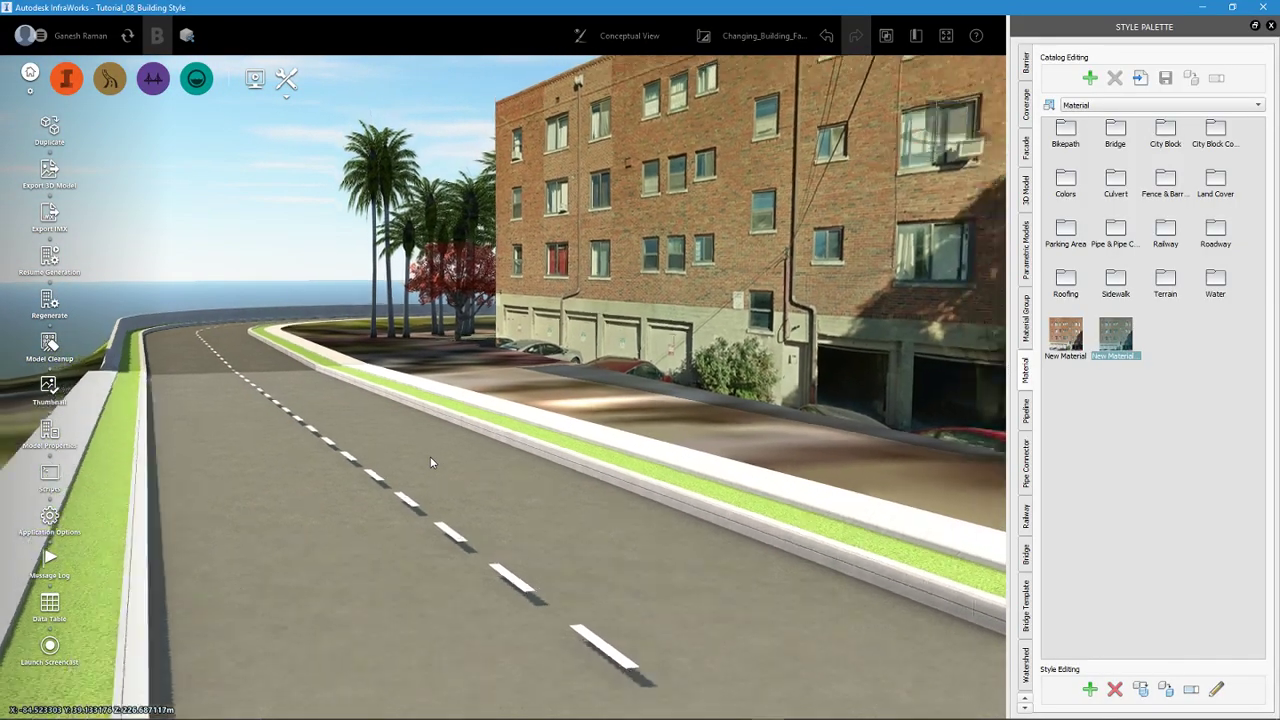
pyautogui.moveTo(430, 462); pyautogui.dragTo(612, 486, button='middle')
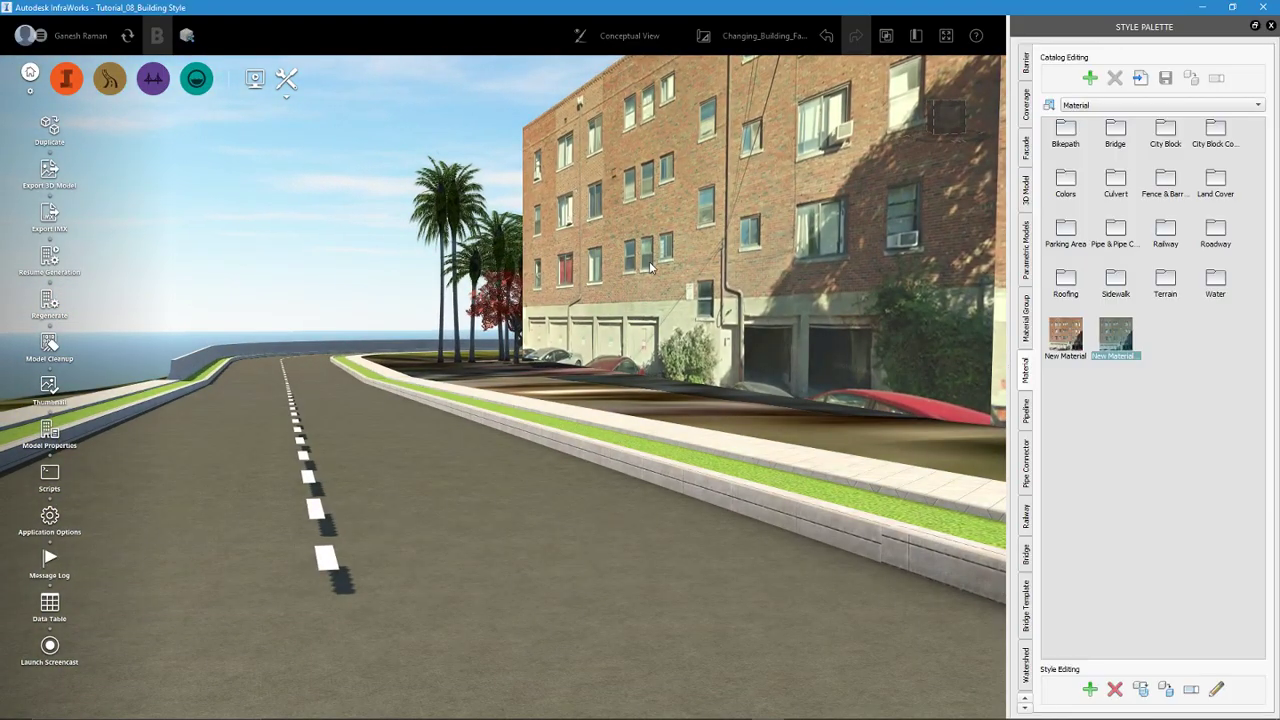
pyautogui.moveTo(781, 393); pyautogui.dragTo(564, 399, button='middle')
pyautogui.scroll(2, 529, 340)
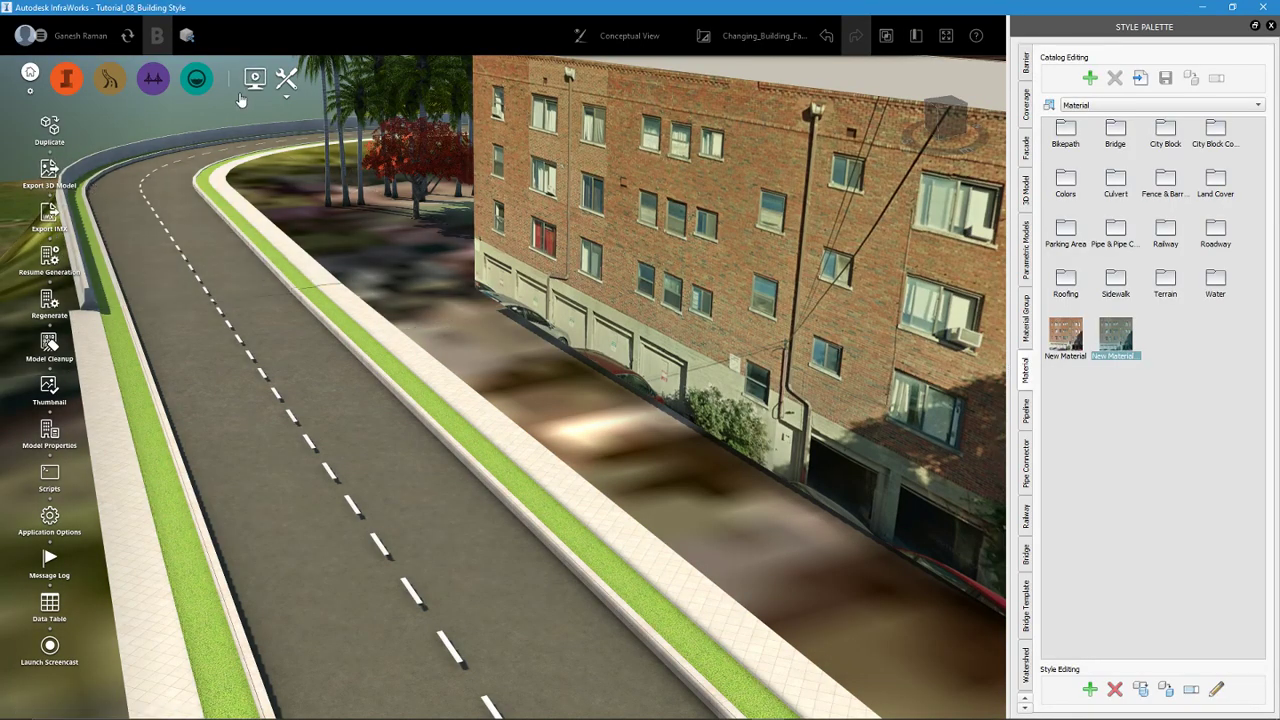
# Step: Place a Green Compact Car as city furniture on the ground in front of the building's garages, and end the placement
pyautogui.click(68, 80)
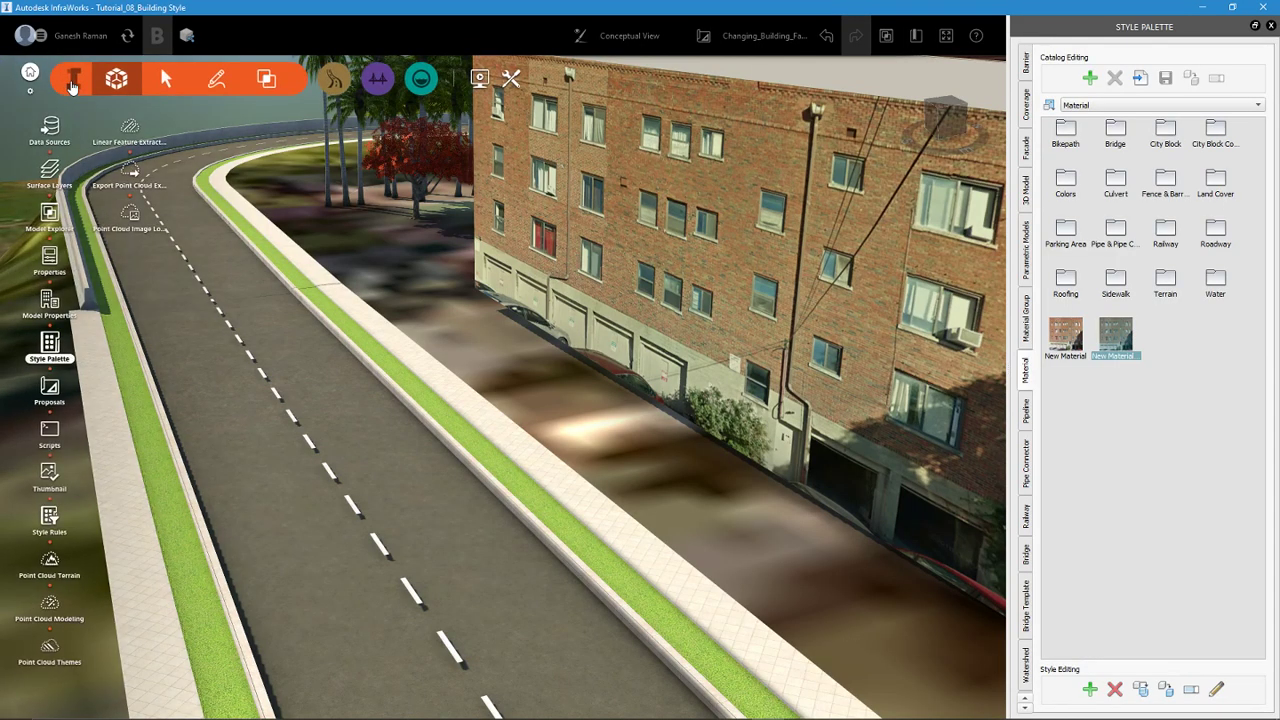
pyautogui.click(216, 80)
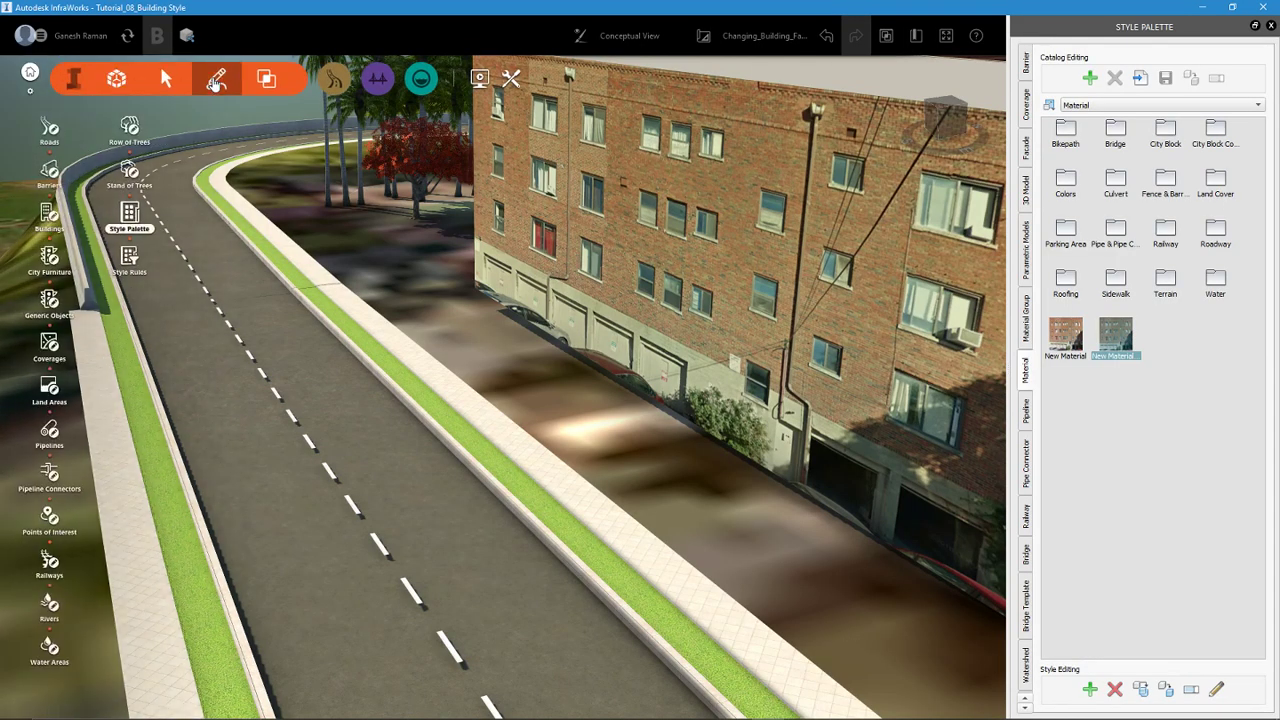
pyautogui.click(49, 258)
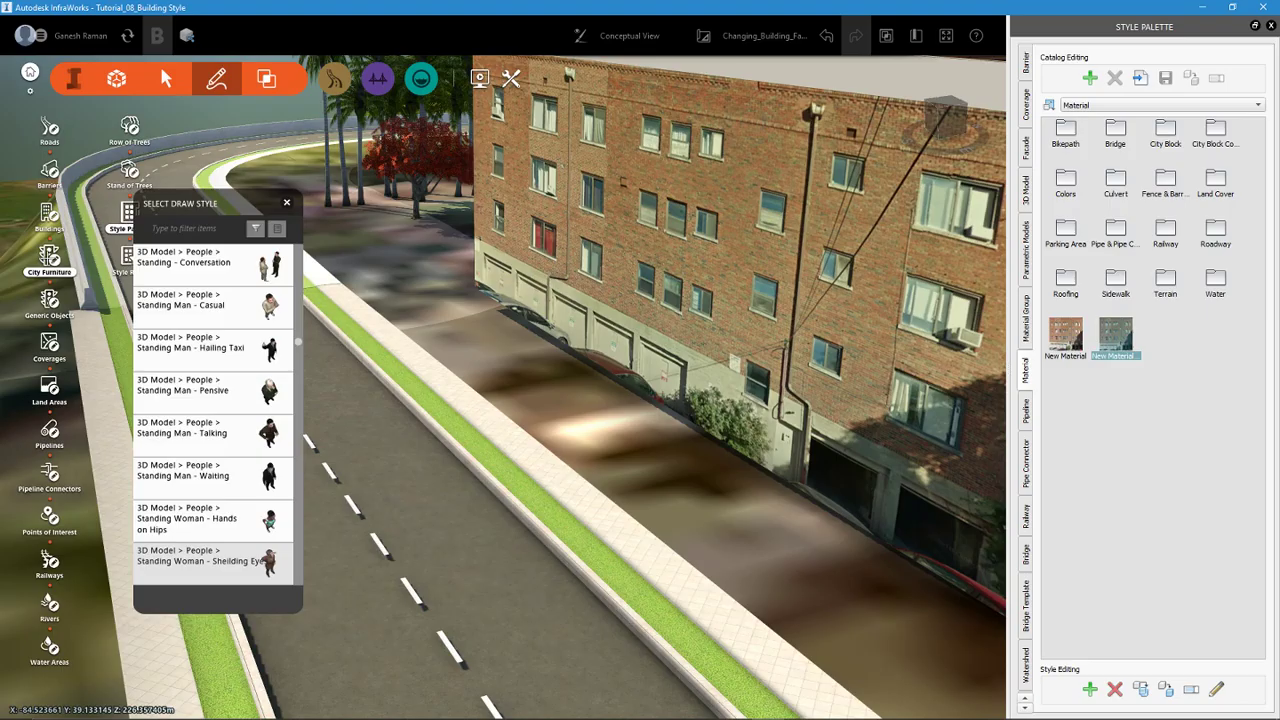
pyautogui.moveTo(296, 355)
pyautogui.mouseDown()
pyautogui.moveTo(304, 470)
pyautogui.moveTo(305, 272)
pyautogui.moveTo(309, 478)
pyautogui.mouseUp()
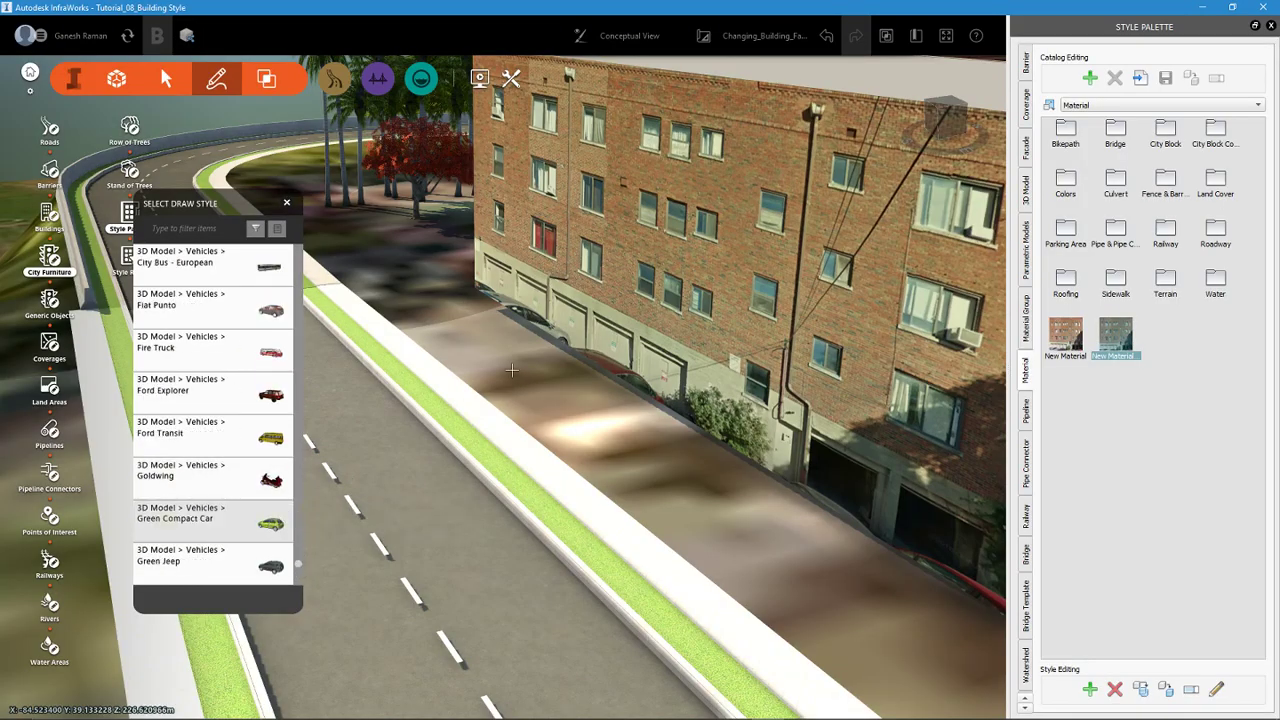
pyautogui.click(514, 368)
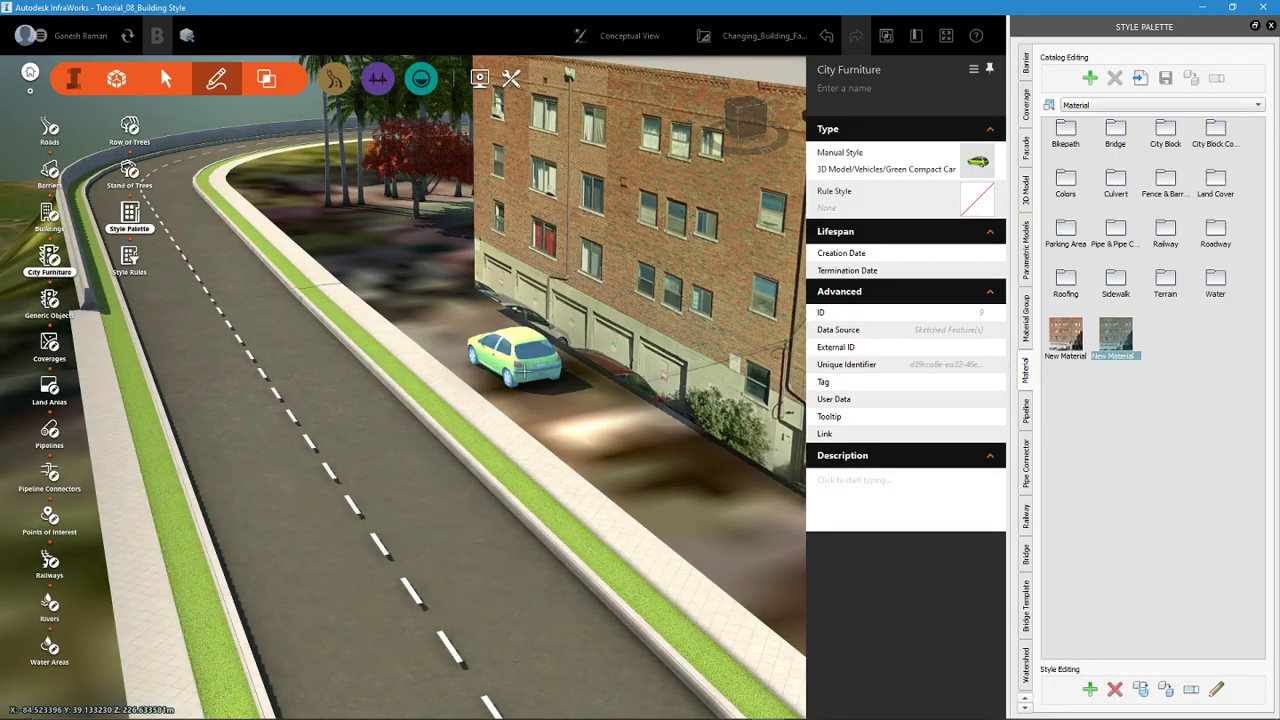
pyautogui.moveTo(477, 416); pyautogui.dragTo(492, 357, button='middle')
pyautogui.scroll(5, 492, 357)
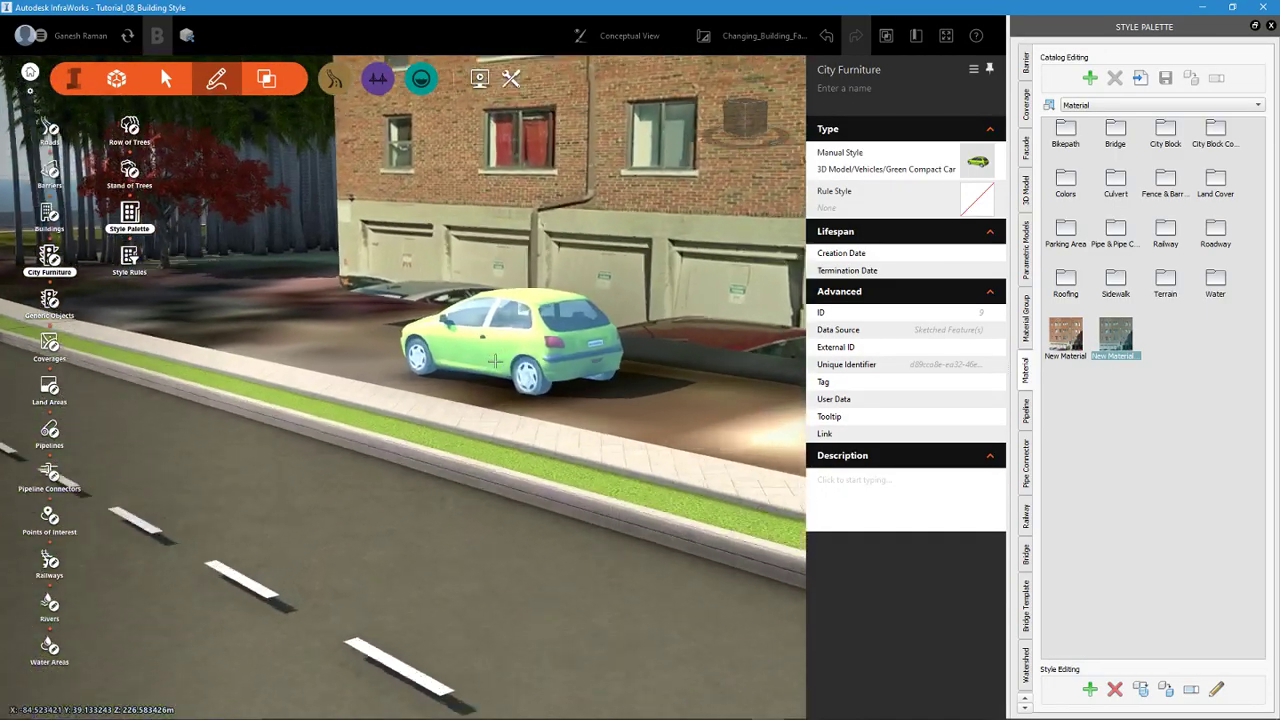
pyautogui.press('Escape')
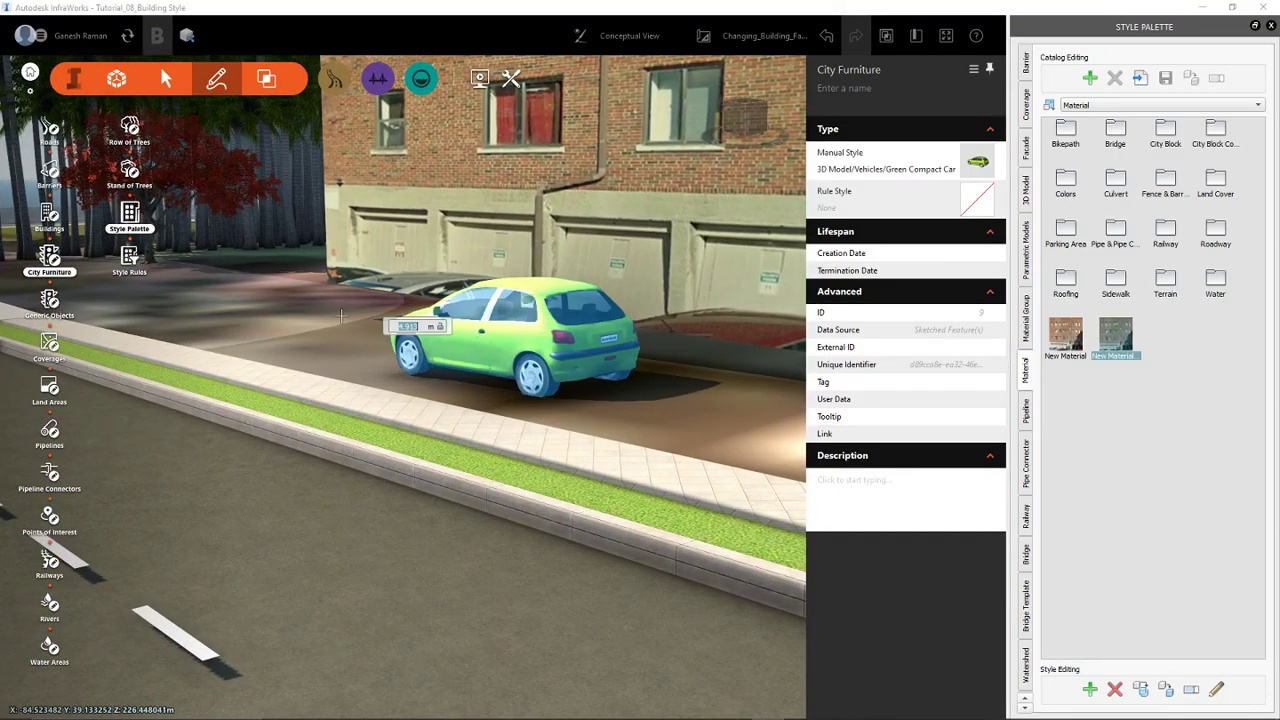
# Step: Rotate the green compact car so that its front faces the garage doors
pyautogui.click(520, 373)
pyautogui.moveTo(520, 373); pyautogui.dragTo(581, 437, button='middle')
pyautogui.click(581, 437)
pyautogui.moveTo(581, 437); pyautogui.dragTo(589, 434)
pyautogui.moveTo(589, 434); pyautogui.dragTo(519, 404, button='middle')
pyautogui.moveTo(470, 392); pyautogui.dragTo(450, 392)
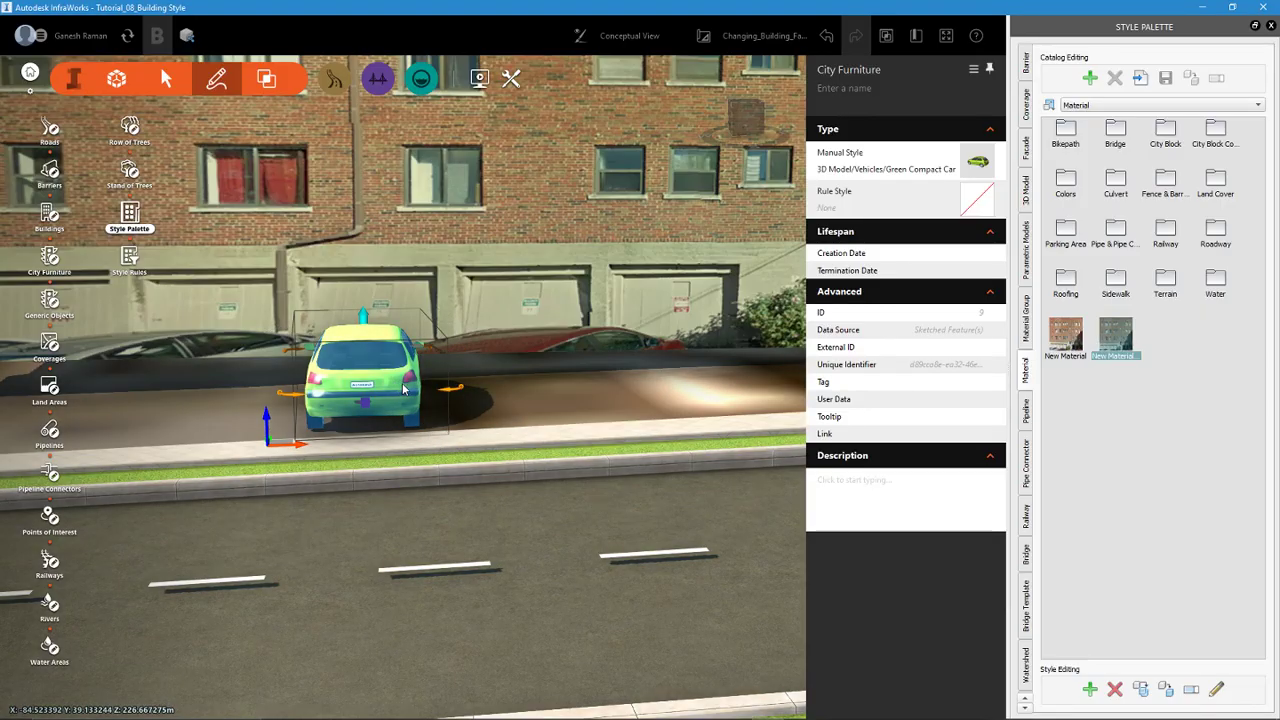
# Step: Copy the green compact car and paste the duplicate beside it in front of the next garages
pyautogui.keyDown('shift'); pyautogui.moveTo(404, 390); pyautogui.dragTo(369, 373, button='middle'); pyautogui.keyUp('shift')
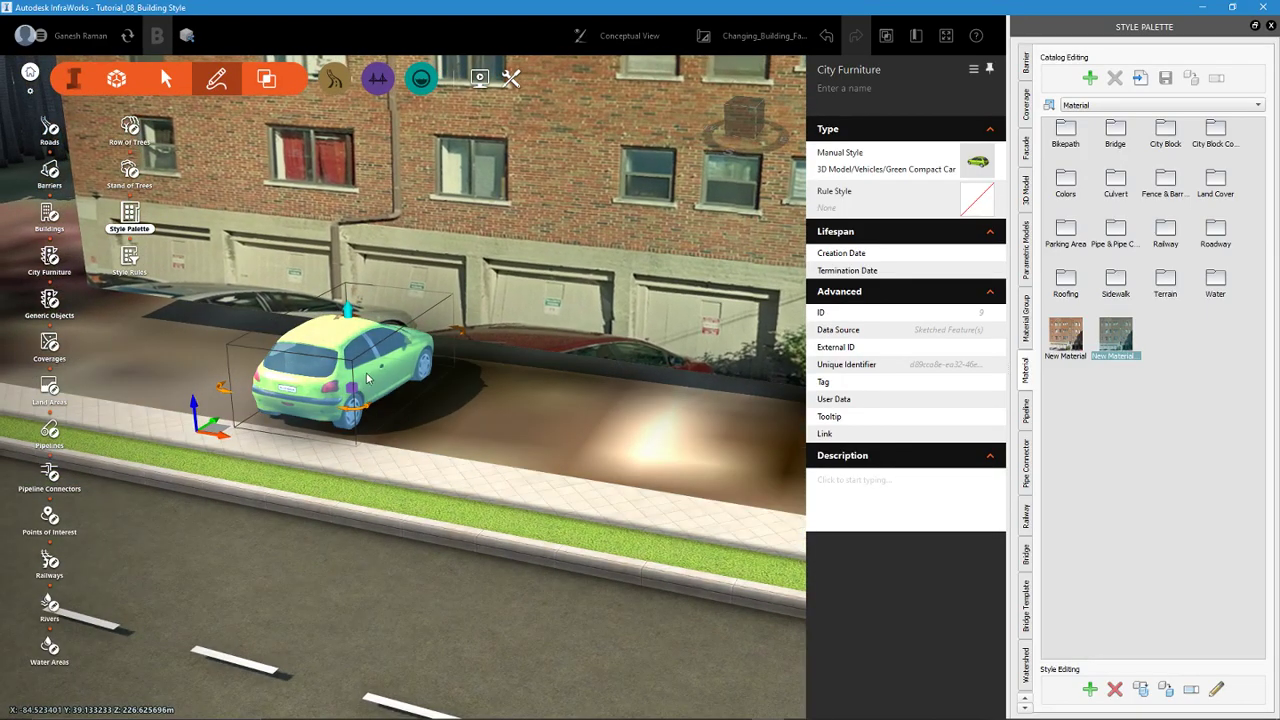
pyautogui.hotkey('ctrl', 'c')
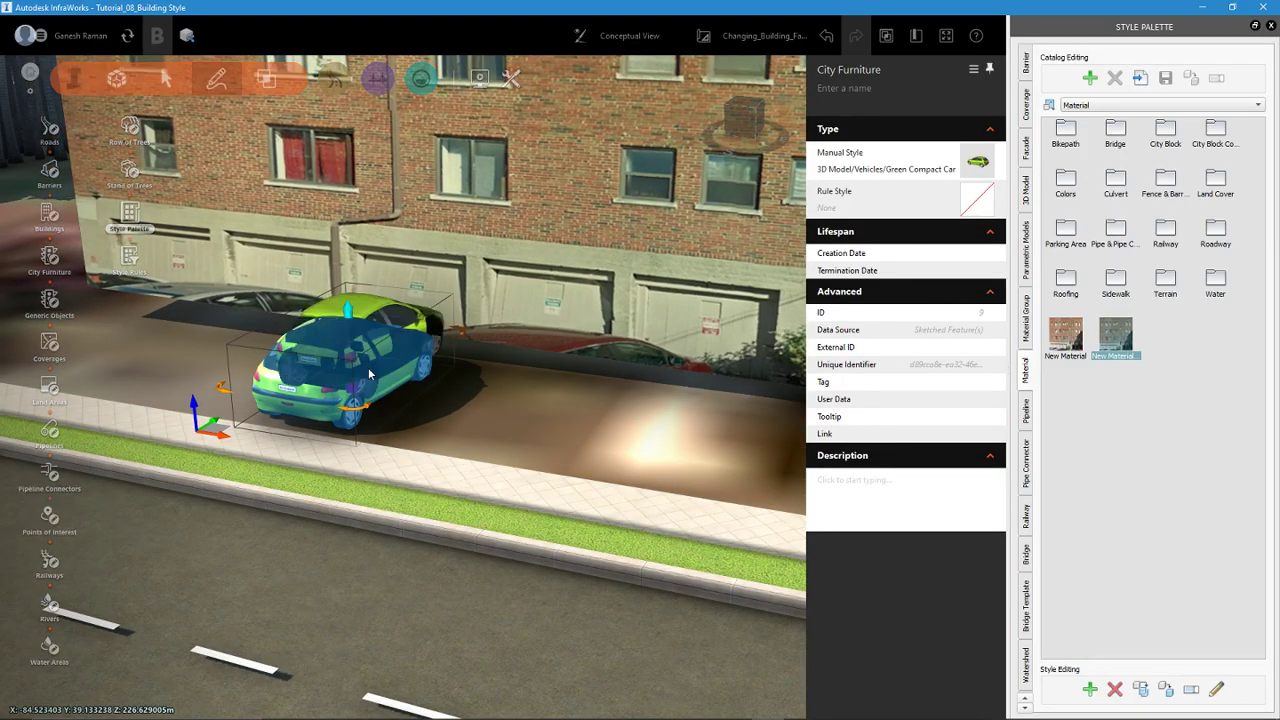
pyautogui.hotkey('ctrl', 'v')
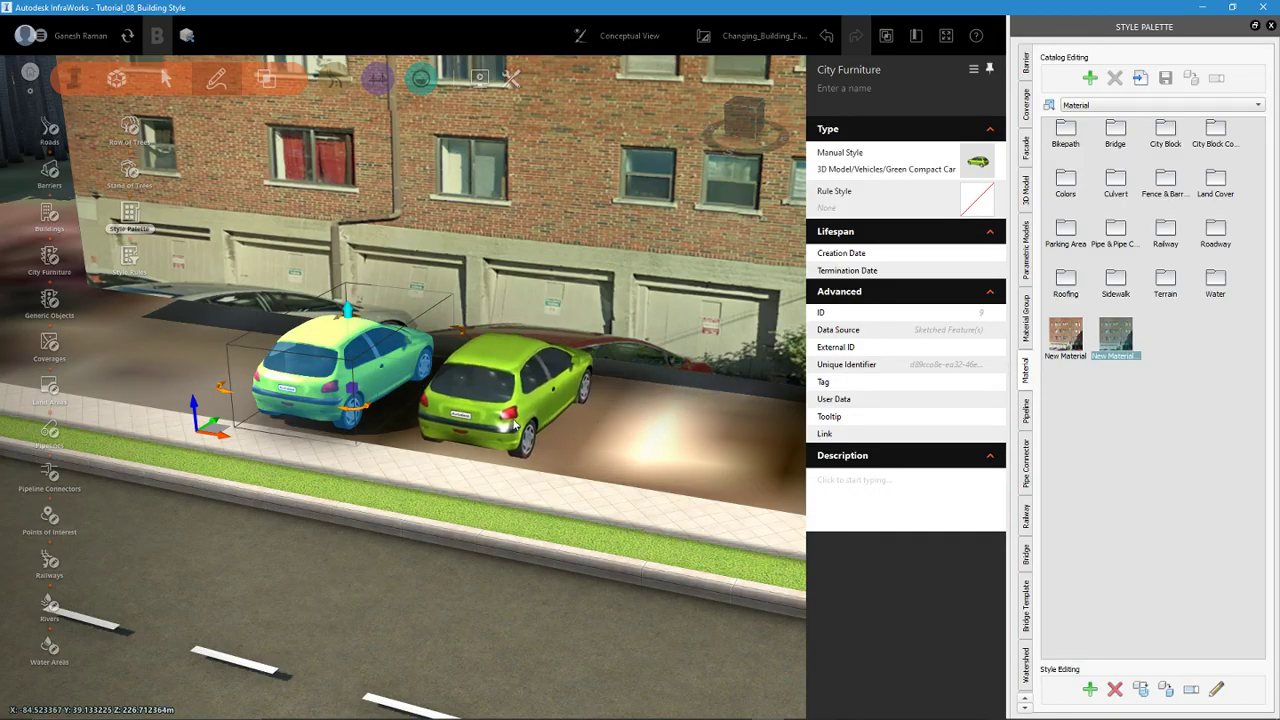
pyautogui.click(489, 462)
# Step: Place a Ford Explorer as city furniture beside the two green cars in front of the facade
pyautogui.keyDown('shift'); pyautogui.moveTo(489, 462); pyautogui.dragTo(430, 473, button='middle'); pyautogui.keyUp('shift')
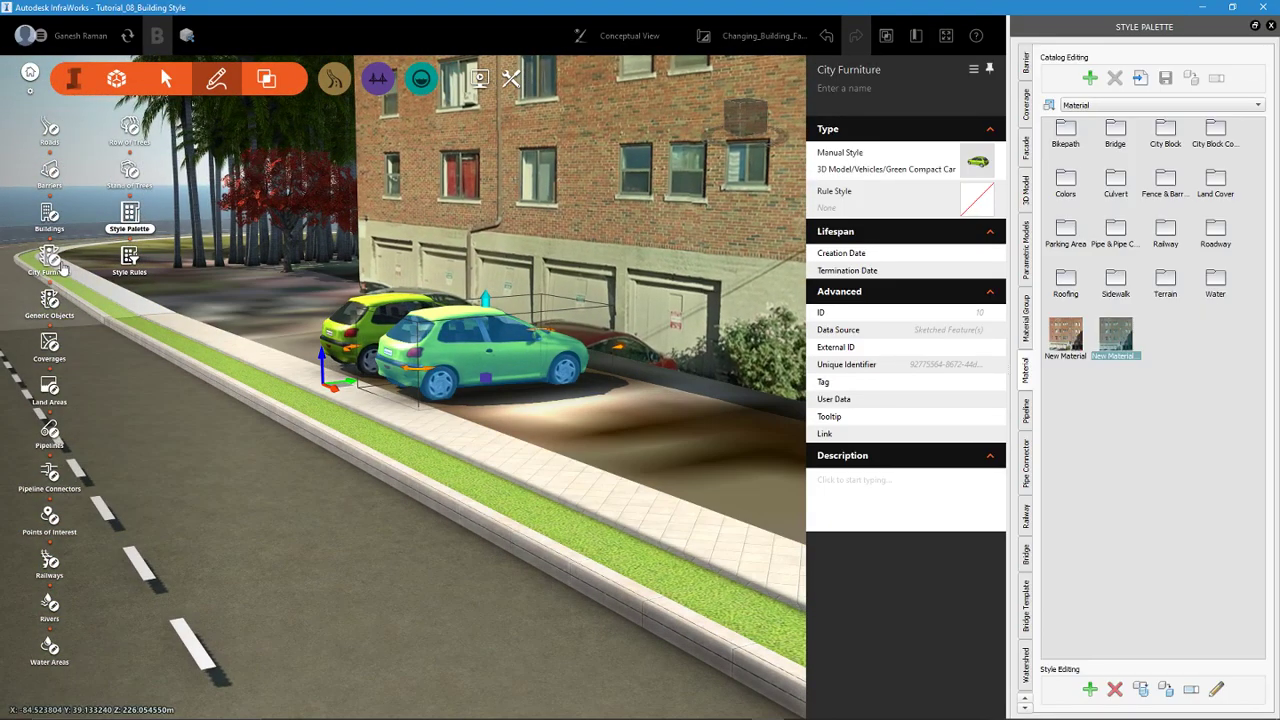
pyautogui.click(52, 264)
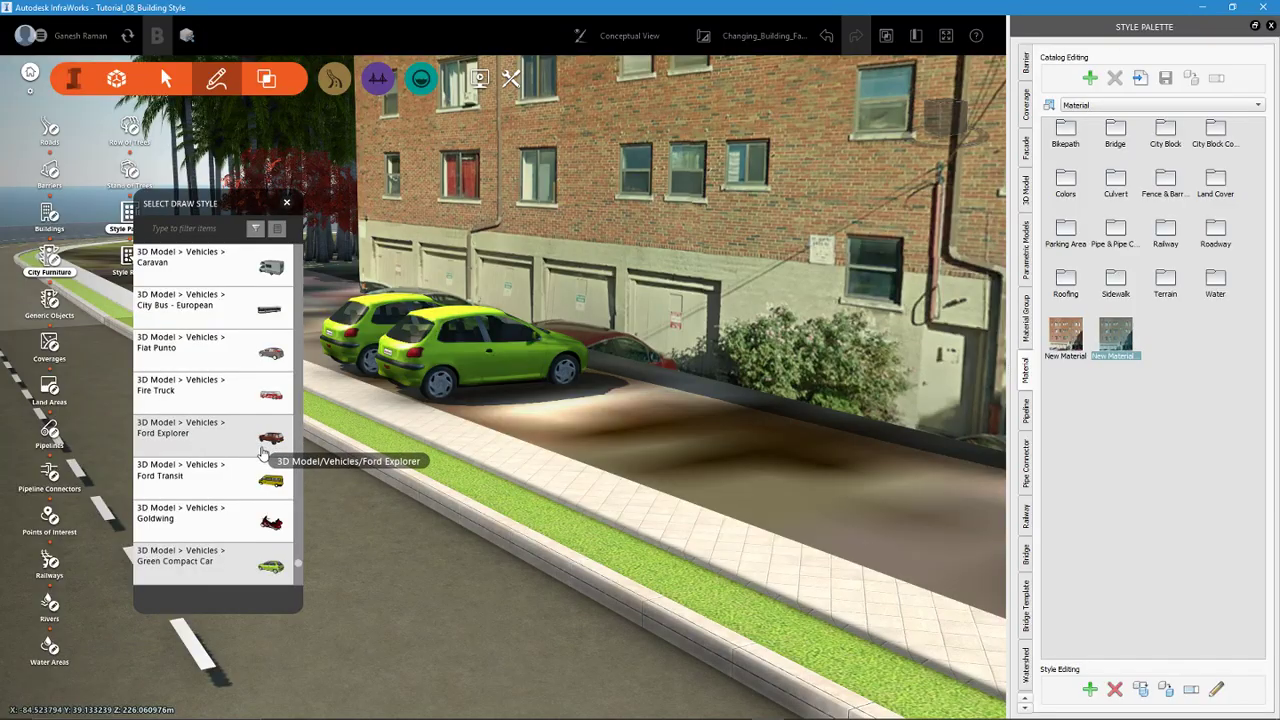
pyautogui.click(262, 450)
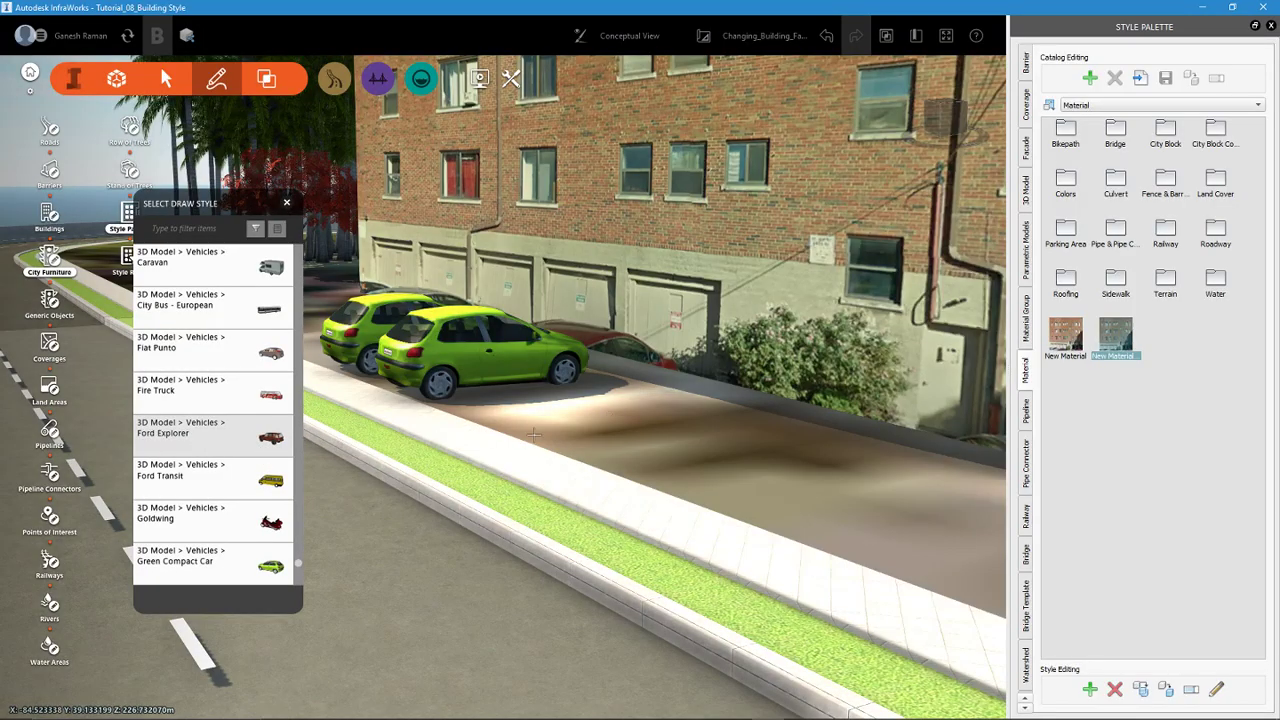
pyautogui.click(646, 431)
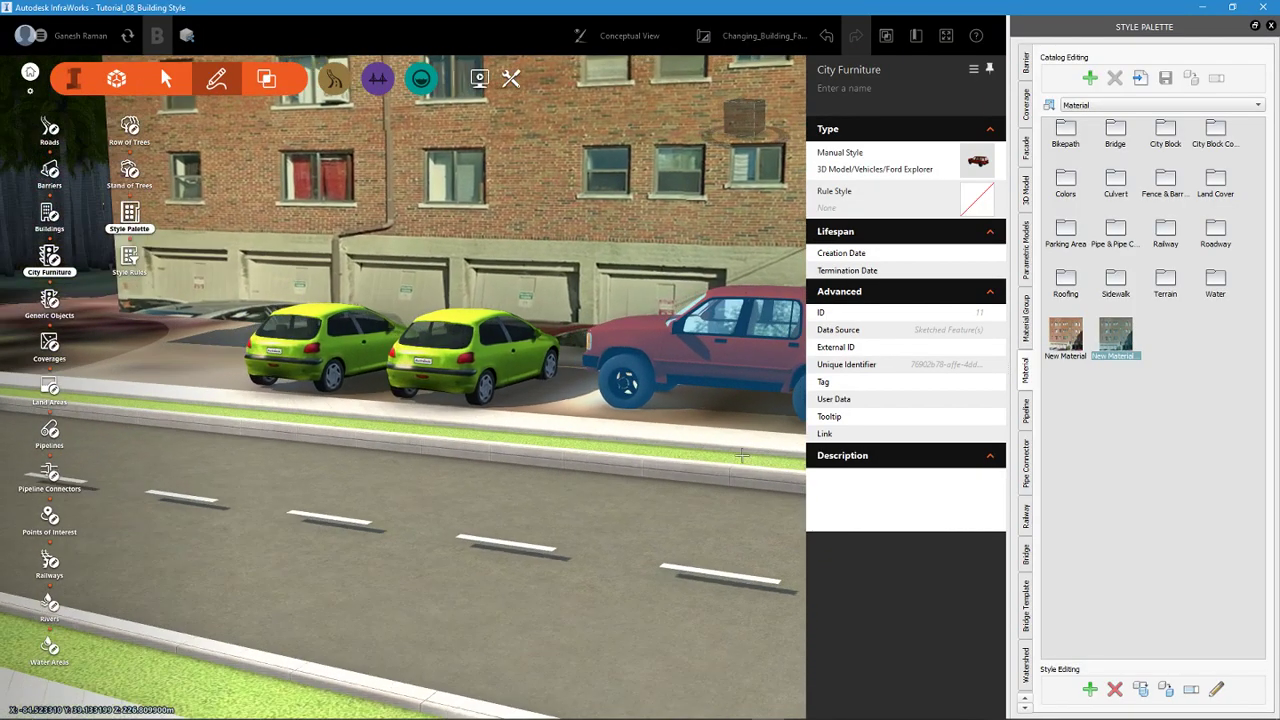
pyautogui.moveTo(741, 456); pyautogui.dragTo(530, 427, button='middle')
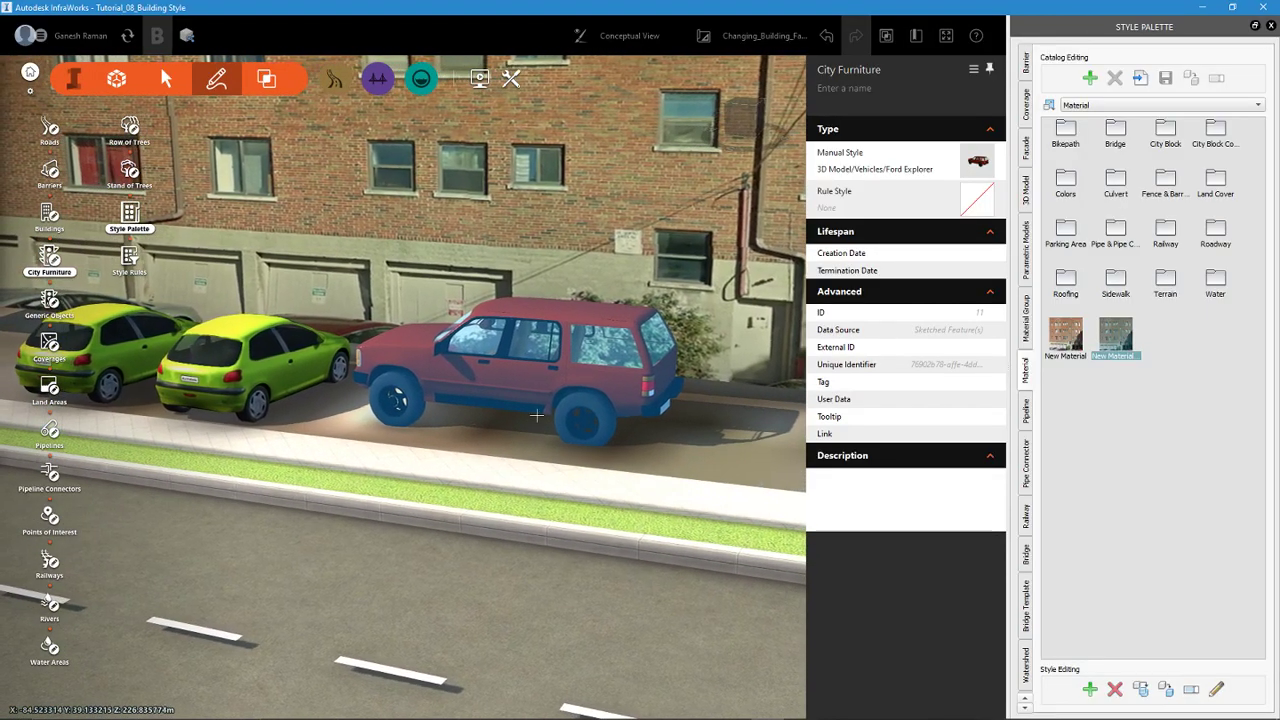
# Step: End the vehicle placement and rotate the Ford Explorer so that its front faces the garage doors
pyautogui.press('Escape')
pyautogui.click(566, 372)
pyautogui.moveTo(567, 375); pyautogui.dragTo(697, 428, button='middle')
pyautogui.moveTo(697, 428); pyautogui.dragTo(591, 437)
pyautogui.moveTo(590, 437); pyautogui.dragTo(590, 495, button='middle')
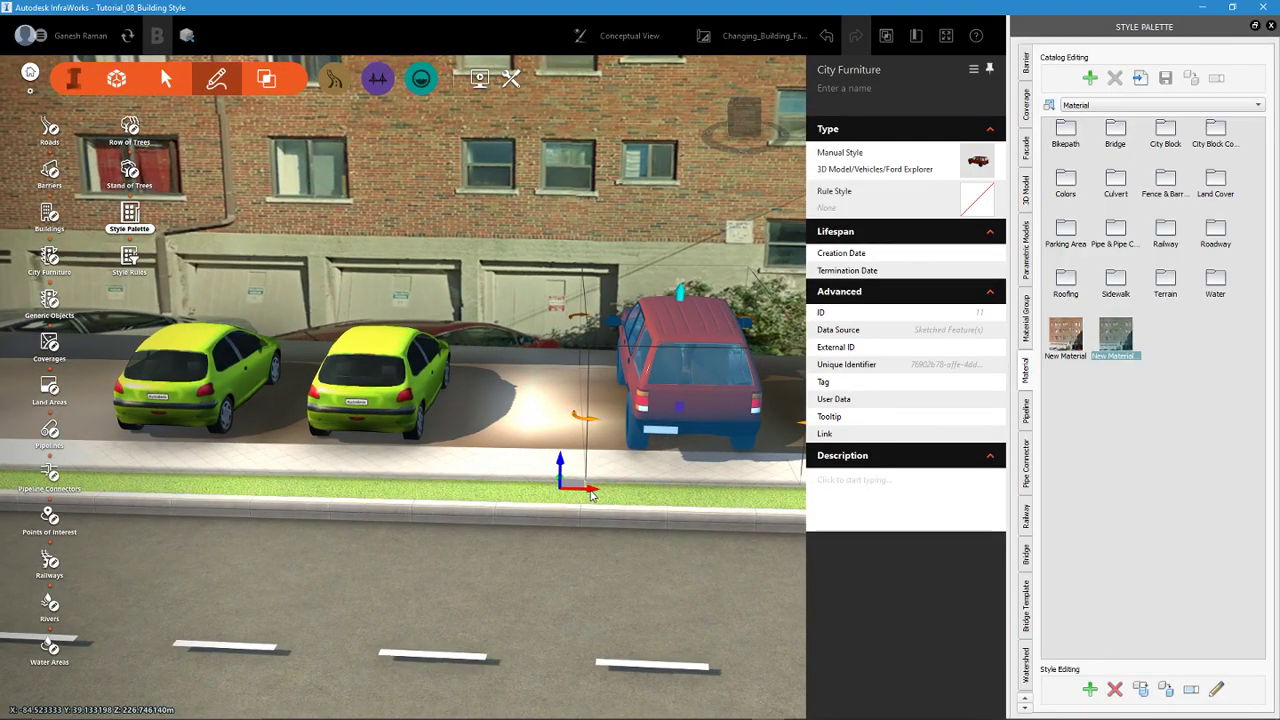
# Step: Move the Ford Explorer closer to the second green car, in line with the other vehicles in front of the garages
pyautogui.moveTo(590, 495); pyautogui.dragTo(570, 491)
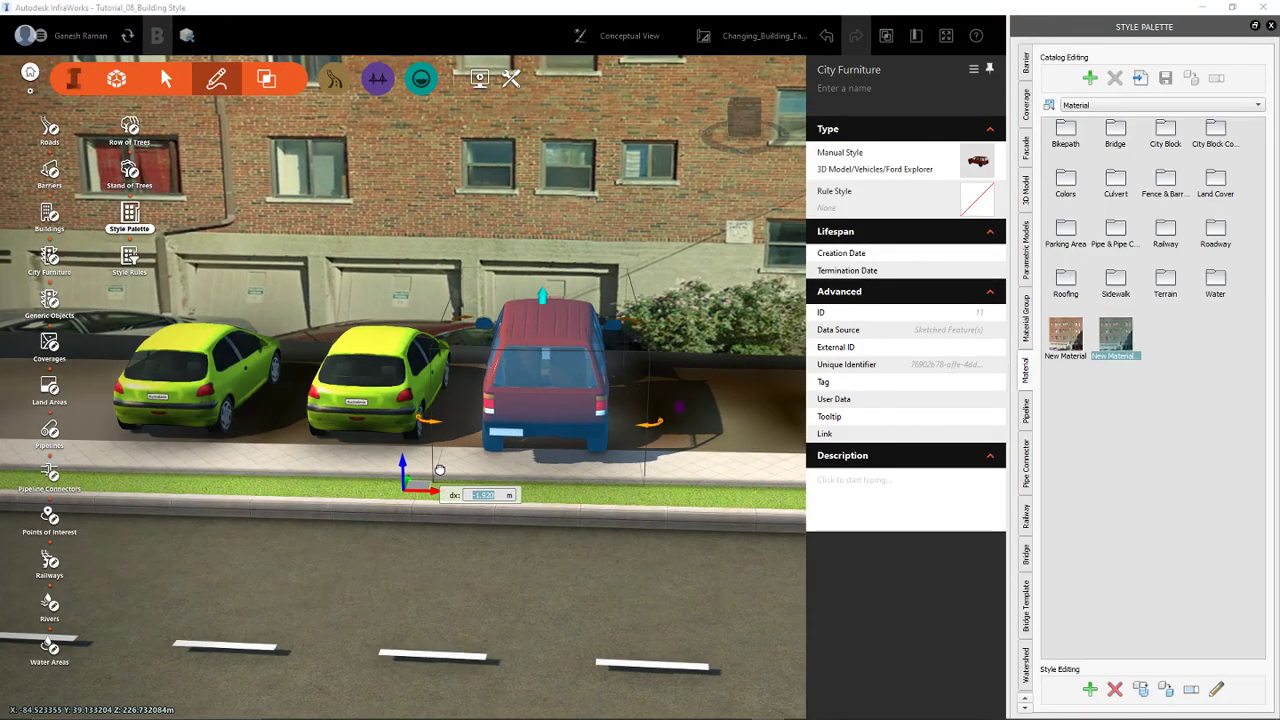
pyautogui.moveTo(439, 469); pyautogui.dragTo(439, 469)
pyautogui.moveTo(439, 469); pyautogui.dragTo(450, 469, button='middle')
pyautogui.moveTo(533, 481); pyautogui.dragTo(195, 440, button='middle')
pyautogui.scroll(3, 172, 423)
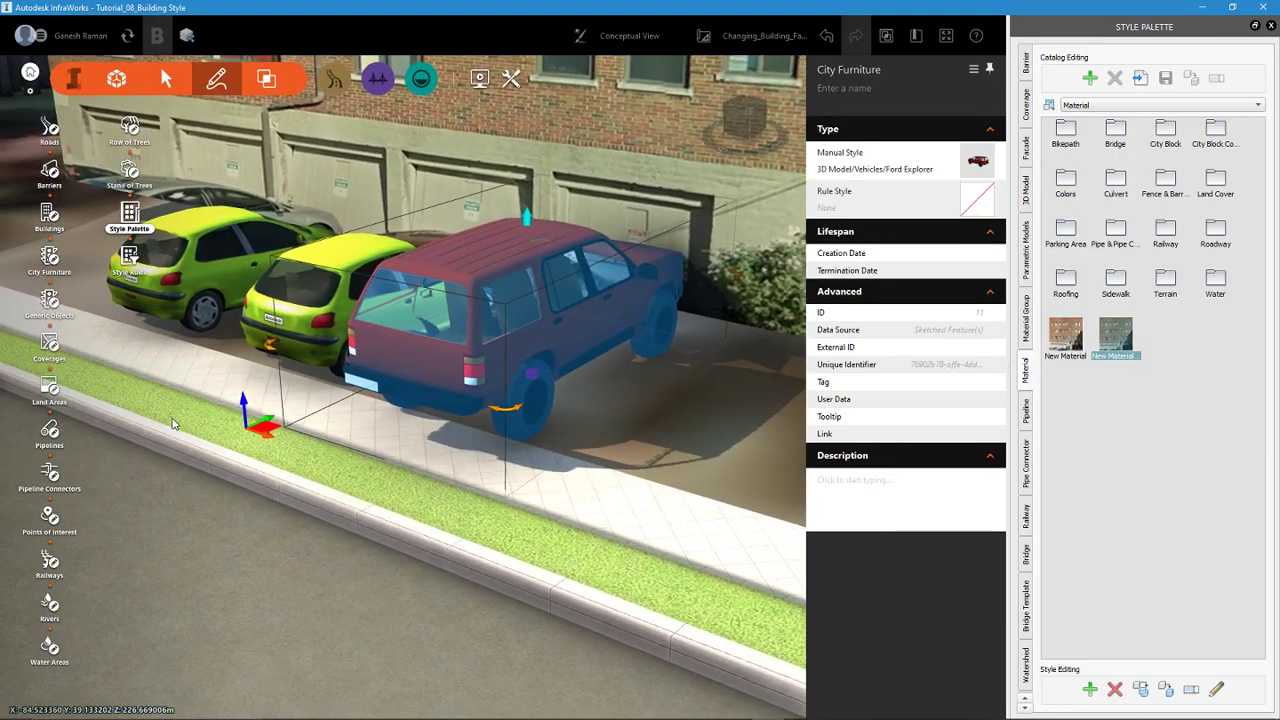
pyautogui.moveTo(272, 423); pyautogui.dragTo(270, 419)
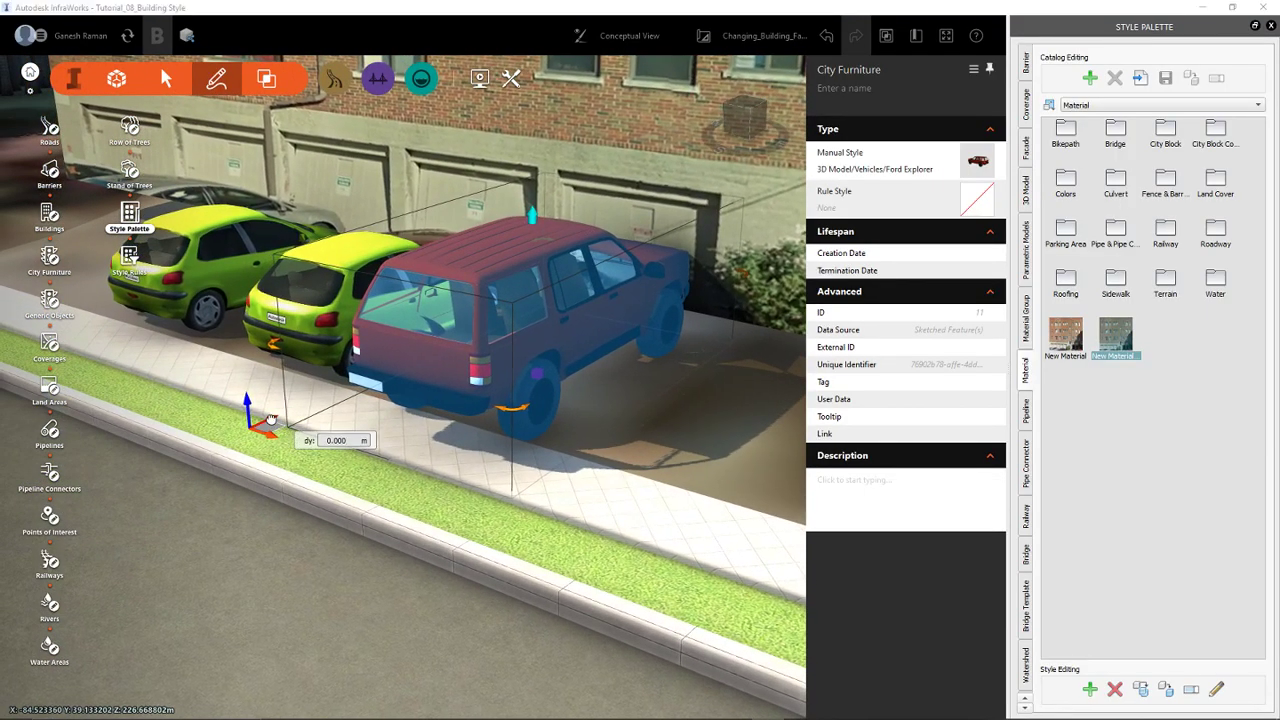
pyautogui.moveTo(270, 419); pyautogui.dragTo(396, 377, button='middle')
pyautogui.moveTo(503, 325); pyautogui.dragTo(616, 258, button='middle')
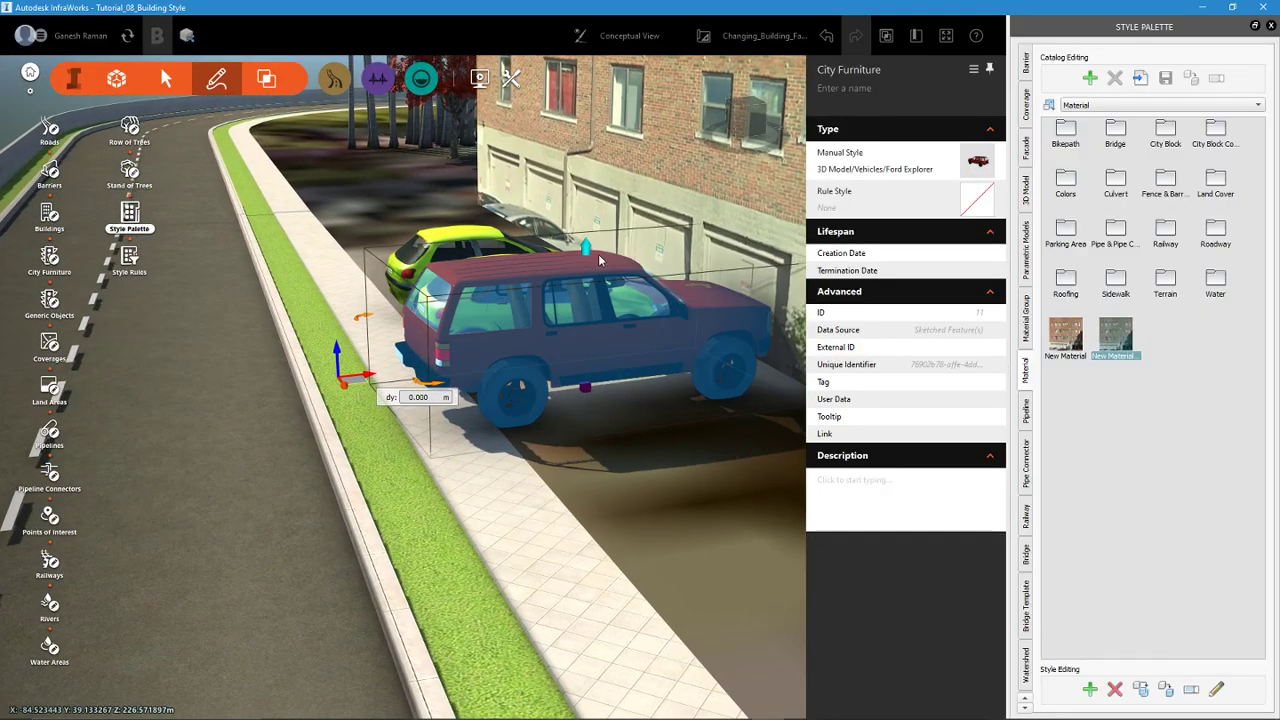
# Step: Reduce the height of the Ford Explorer to bring its size closer to the green cars
pyautogui.moveTo(587, 246)
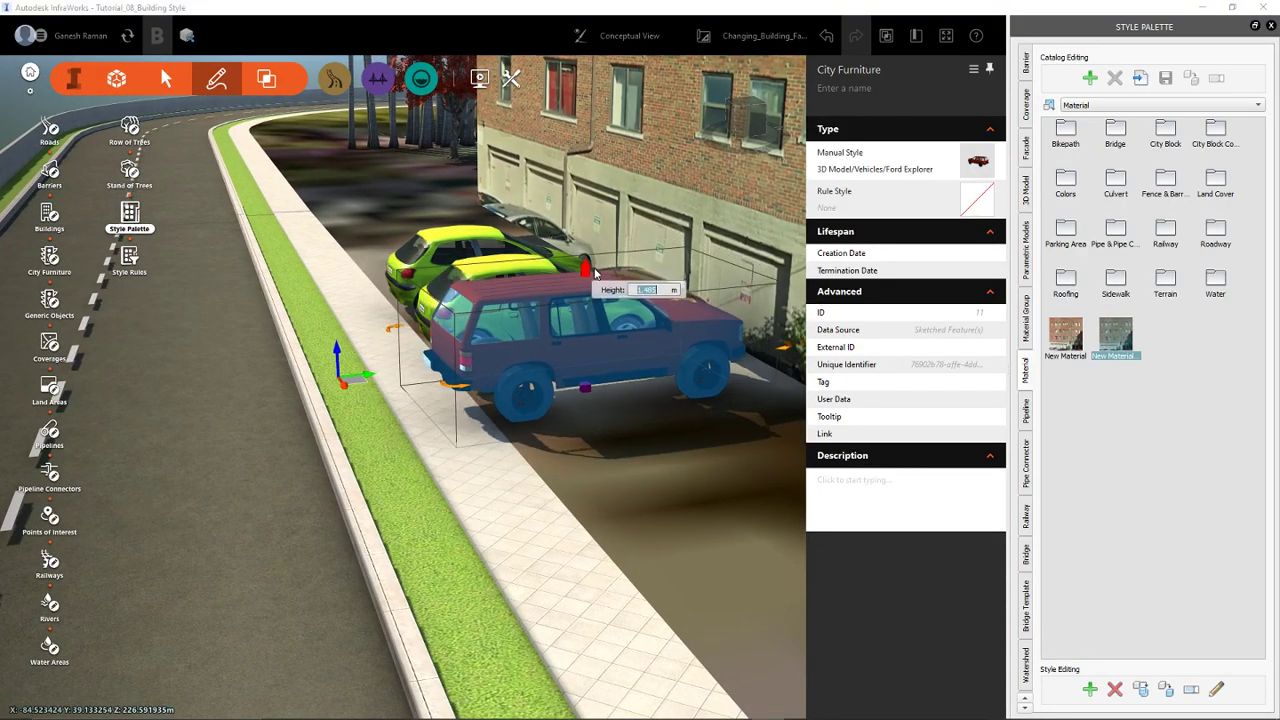
pyautogui.moveTo(593, 280); pyautogui.dragTo(550, 380, button='middle')
pyautogui.moveTo(565, 268)
pyautogui.moveTo(565, 258); pyautogui.dragTo(385, 343, button='middle')
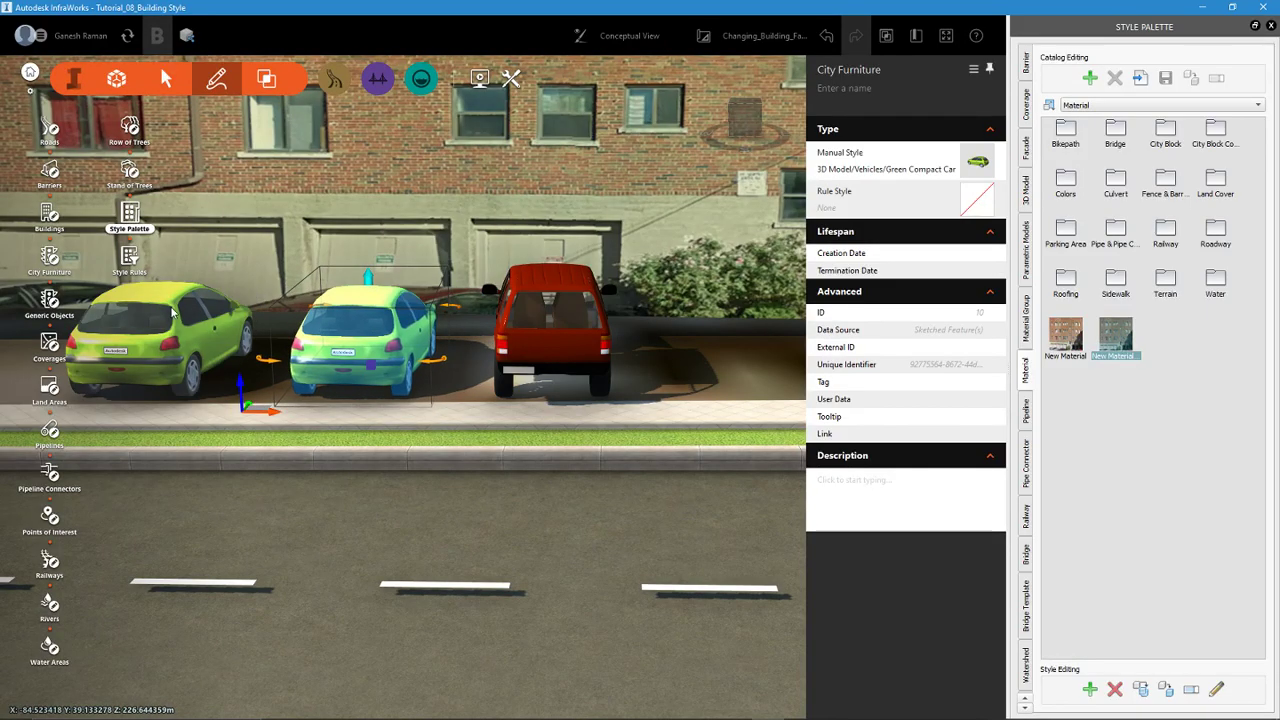
# Step: Examine the parked vehicles in front of the garages from the street side, with the first green car selected
pyautogui.click(175, 310)
pyautogui.moveTo(175, 310); pyautogui.dragTo(230, 504, button='middle')
pyautogui.moveTo(239, 604); pyautogui.dragTo(334, 608, button='middle')
pyautogui.moveTo(396, 681); pyautogui.dragTo(237, 632, button='middle')
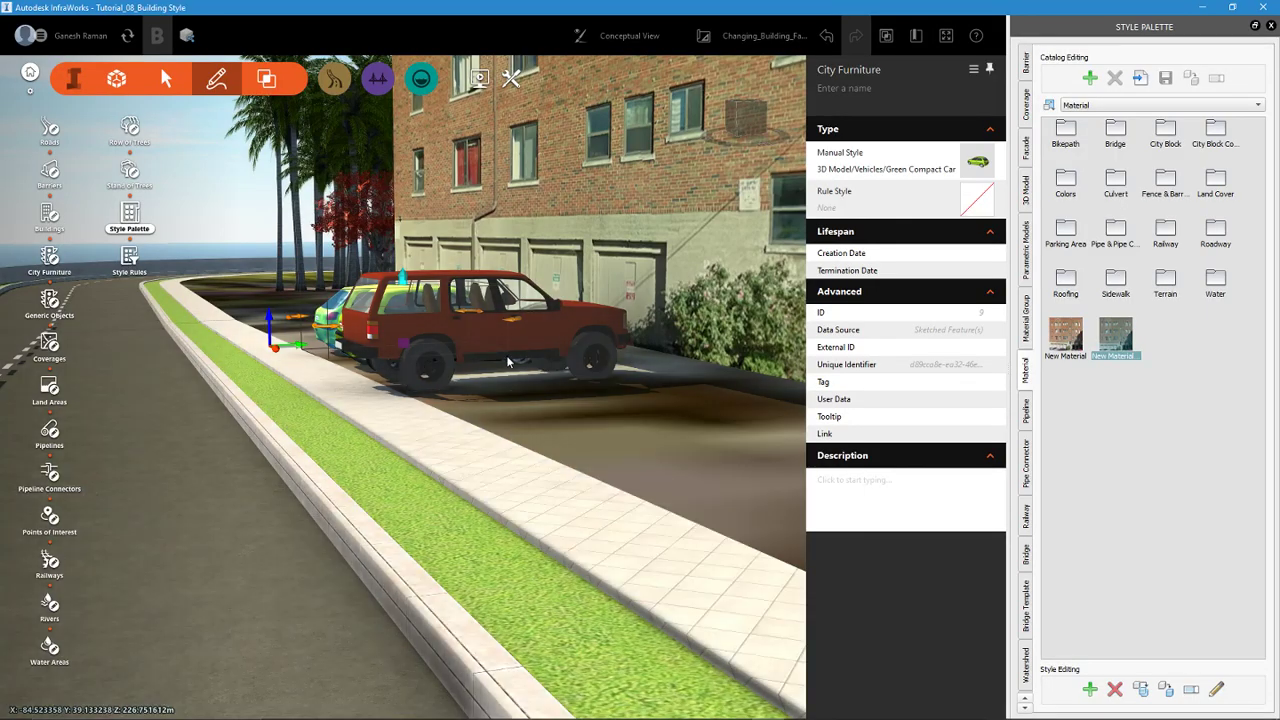
pyautogui.moveTo(508, 362); pyautogui.dragTo(380, 498, button='middle')
pyautogui.moveTo(488, 492); pyautogui.dragTo(514, 520, button='middle')
pyautogui.moveTo(535, 255); pyautogui.dragTo(337, 280, button='middle')
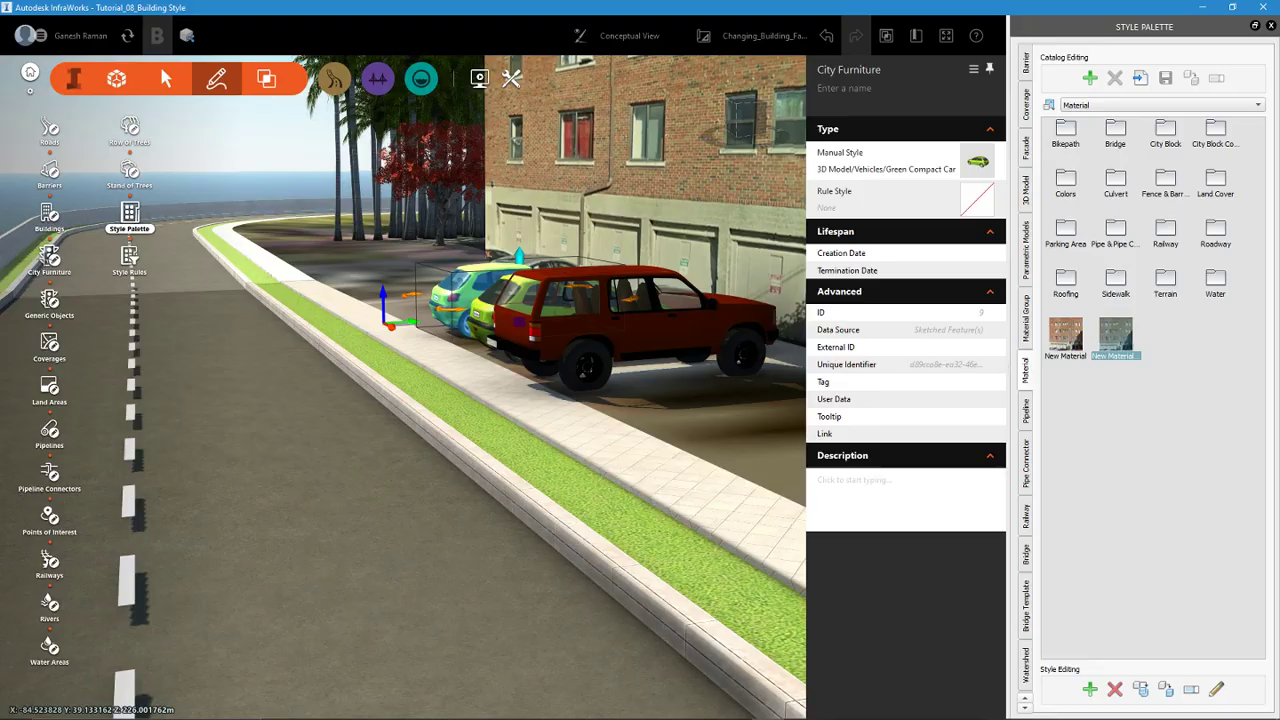
# Step: Place an Ambulance as city furniture on the road beside the parked vehicles, and end the placement
pyautogui.click(49, 258)
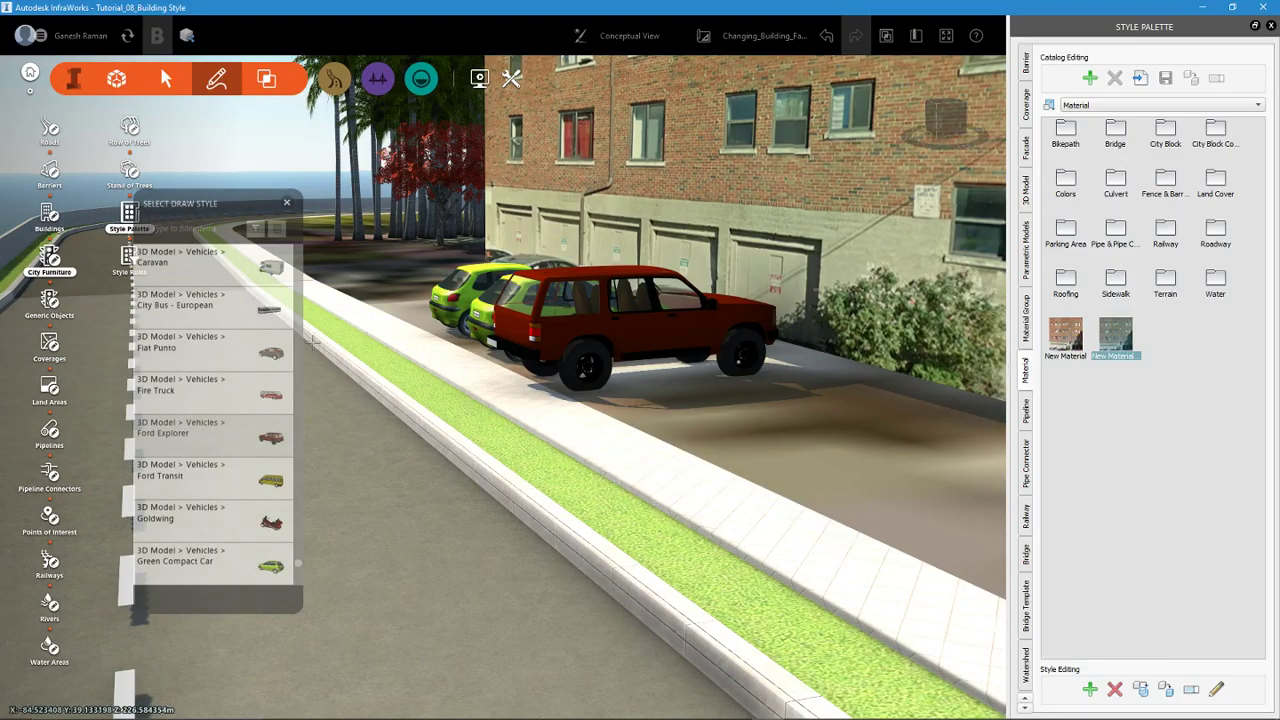
pyautogui.scroll(3, 241, 397)
pyautogui.scroll(-5, 241, 397)
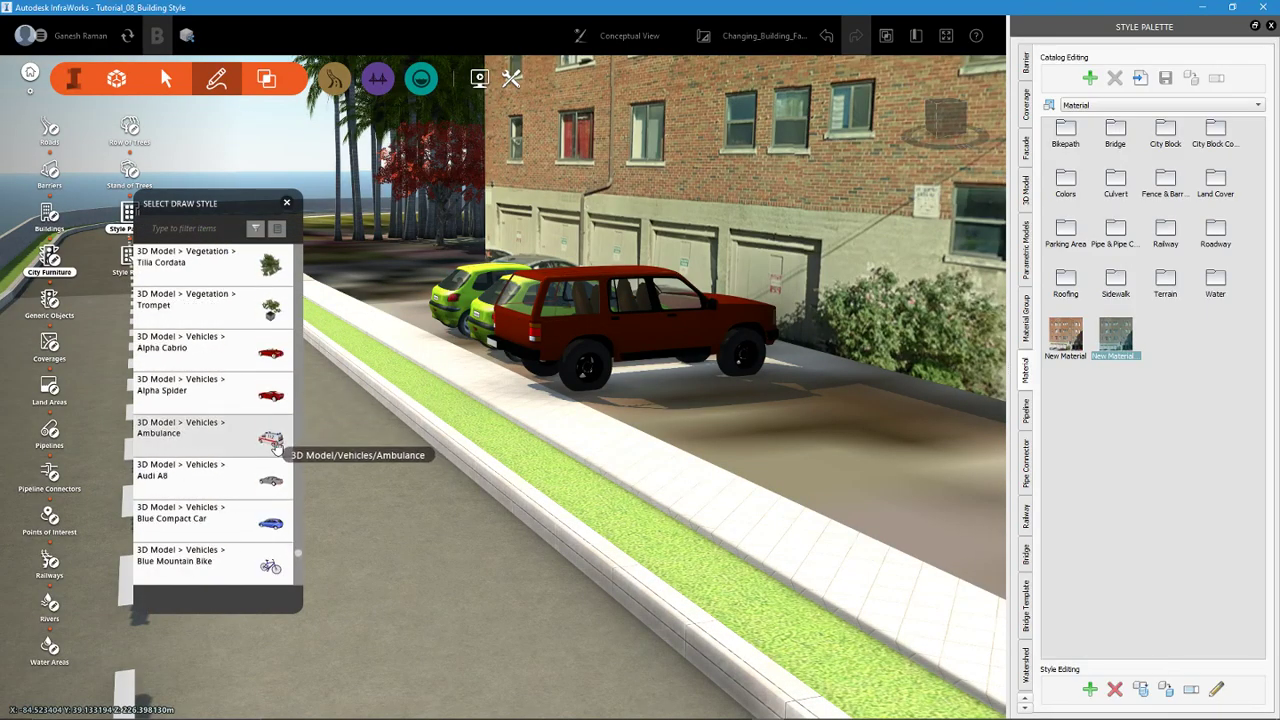
pyautogui.click(374, 493)
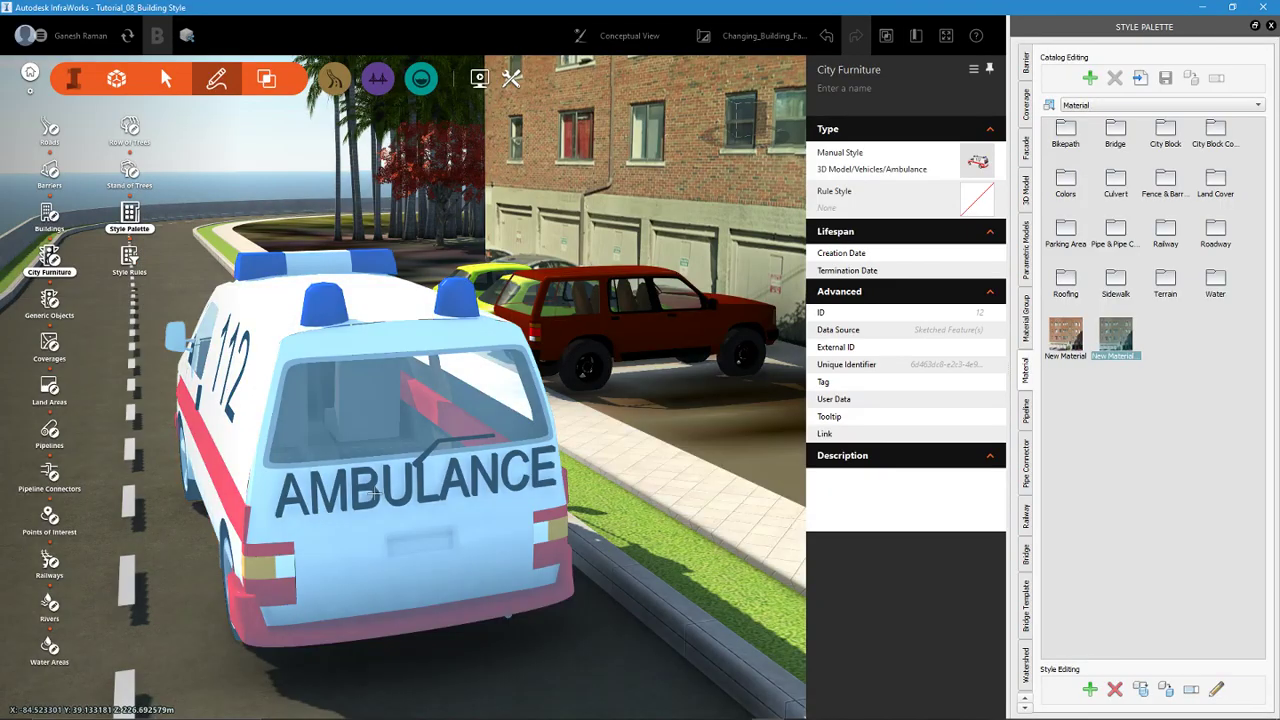
pyautogui.scroll(-5, 320, 486)
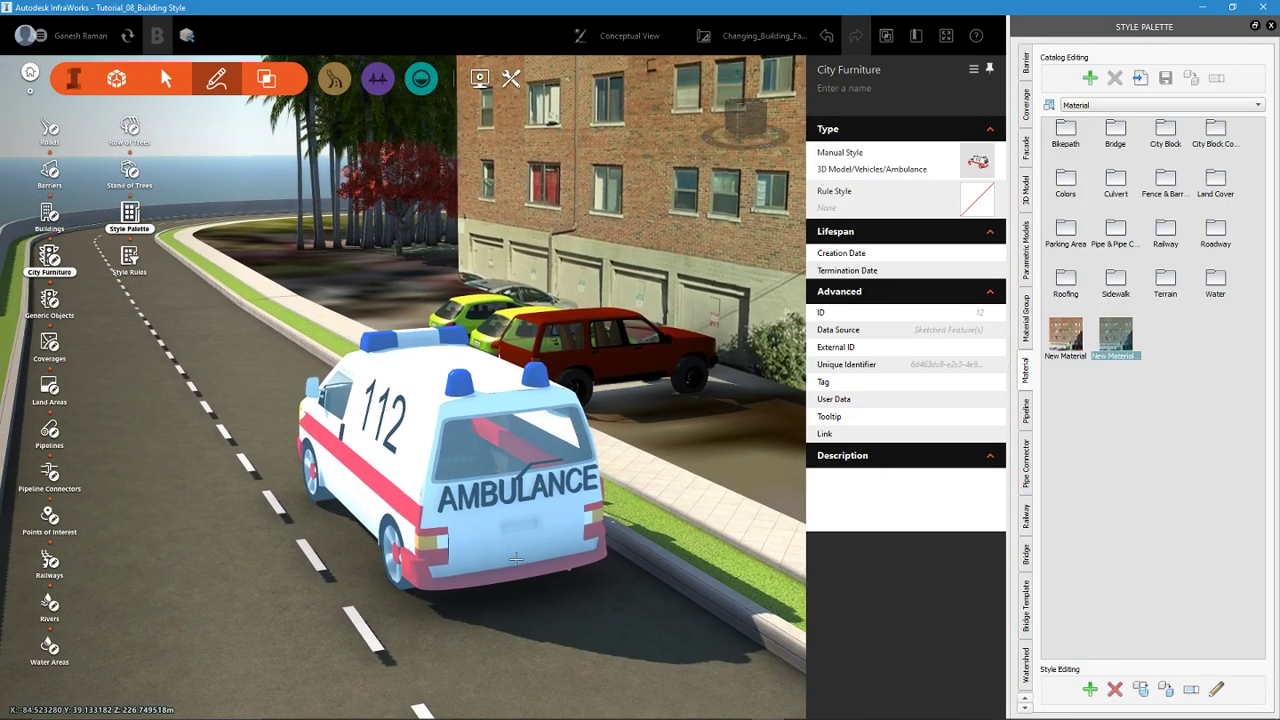
pyautogui.press('Escape')
# Step: Try to move the ambulance farther along the road, and undo the last edits
pyautogui.click(496, 548)
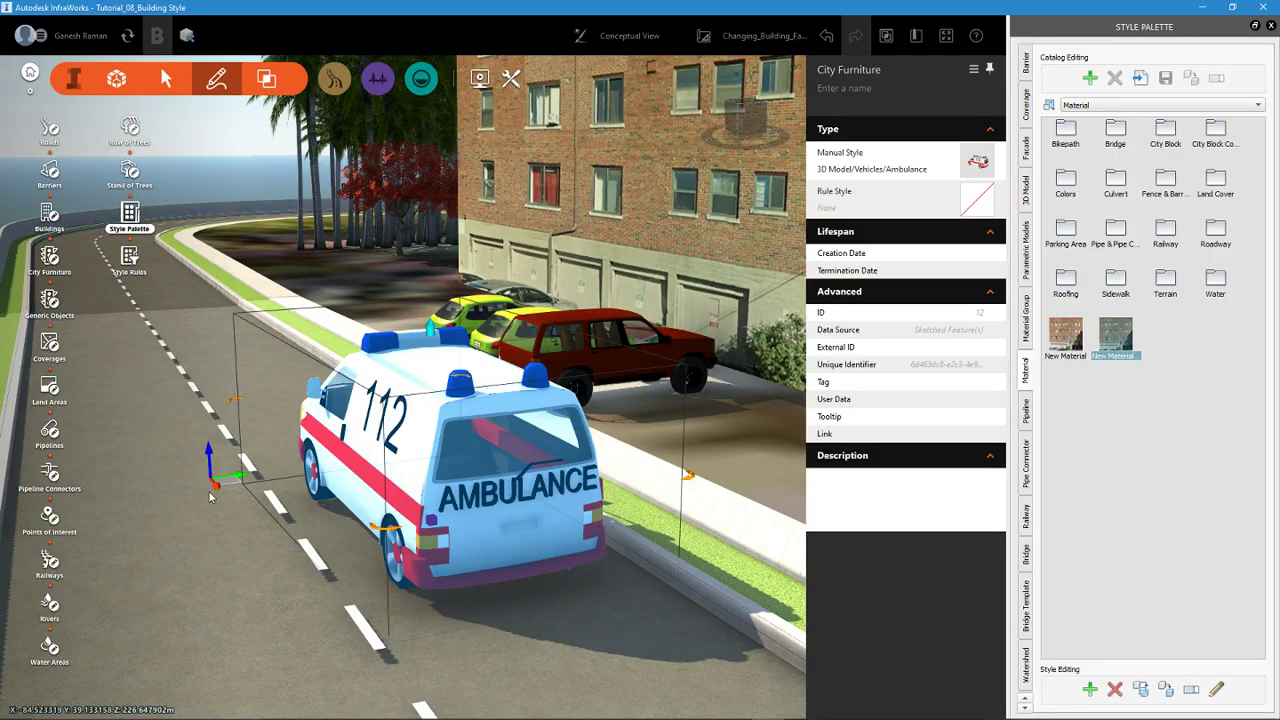
pyautogui.moveTo(220, 490); pyautogui.dragTo(112, 292)
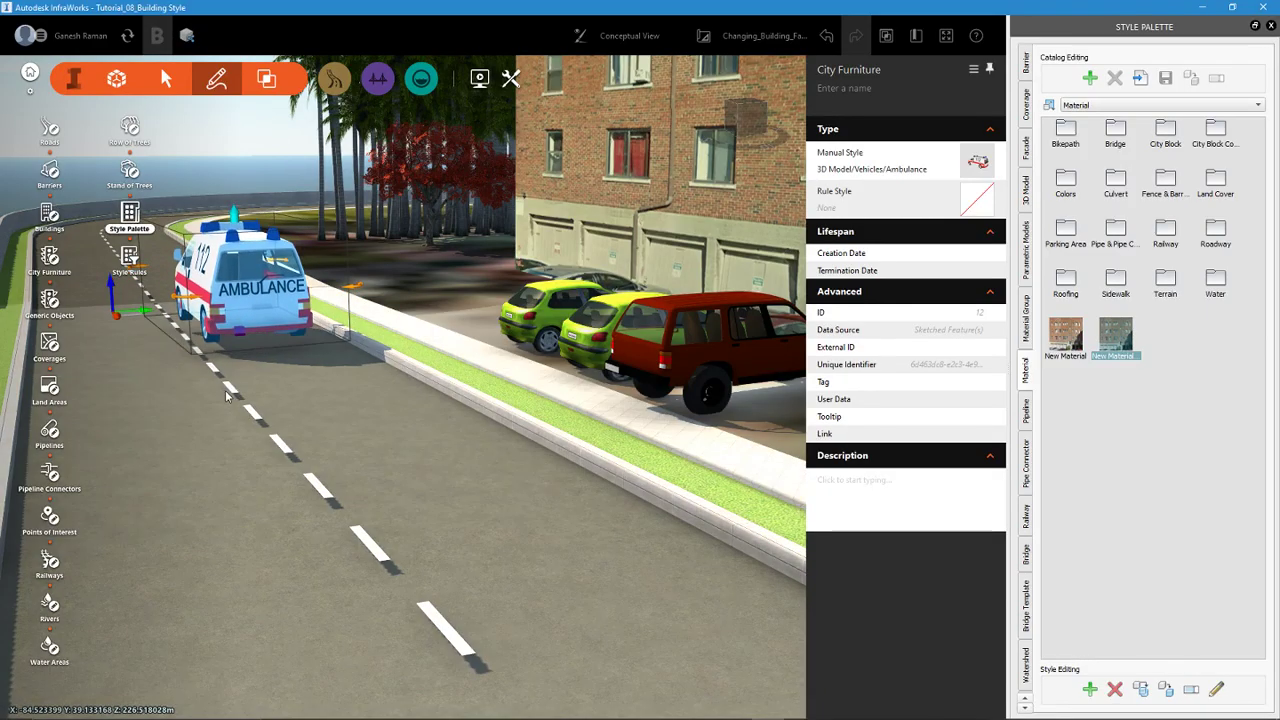
pyautogui.hotkey('ctrl', 'z')
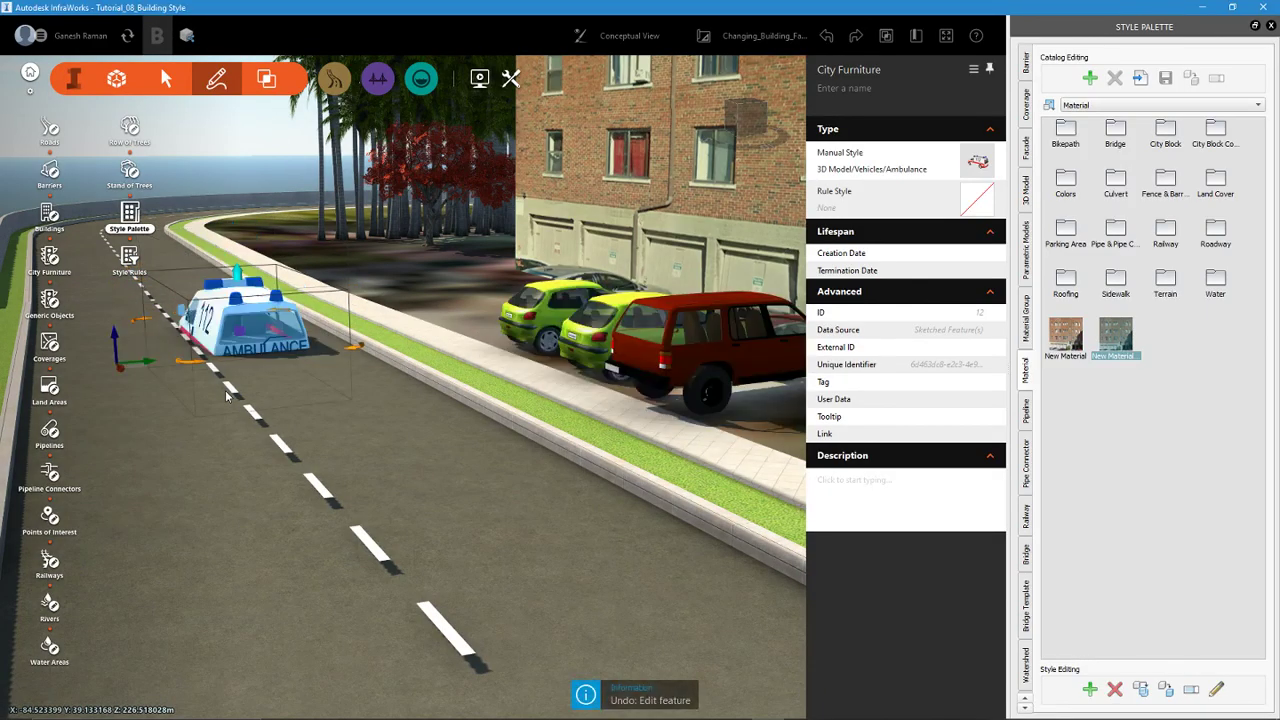
pyautogui.hotkey('ctrl', 'z')
pyautogui.hotkey('ctrl', 'z')
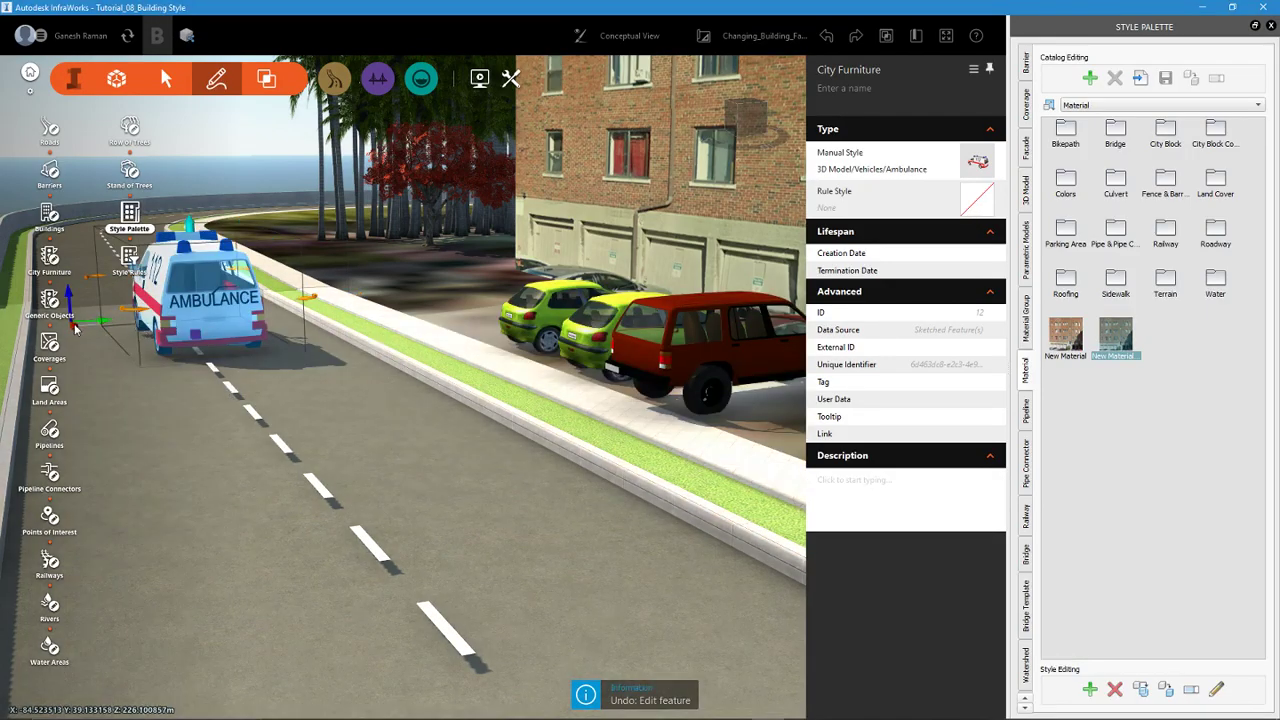
pyautogui.moveTo(74, 330); pyautogui.dragTo(285, 483)
pyautogui.hotkey('ctrl', 'z')
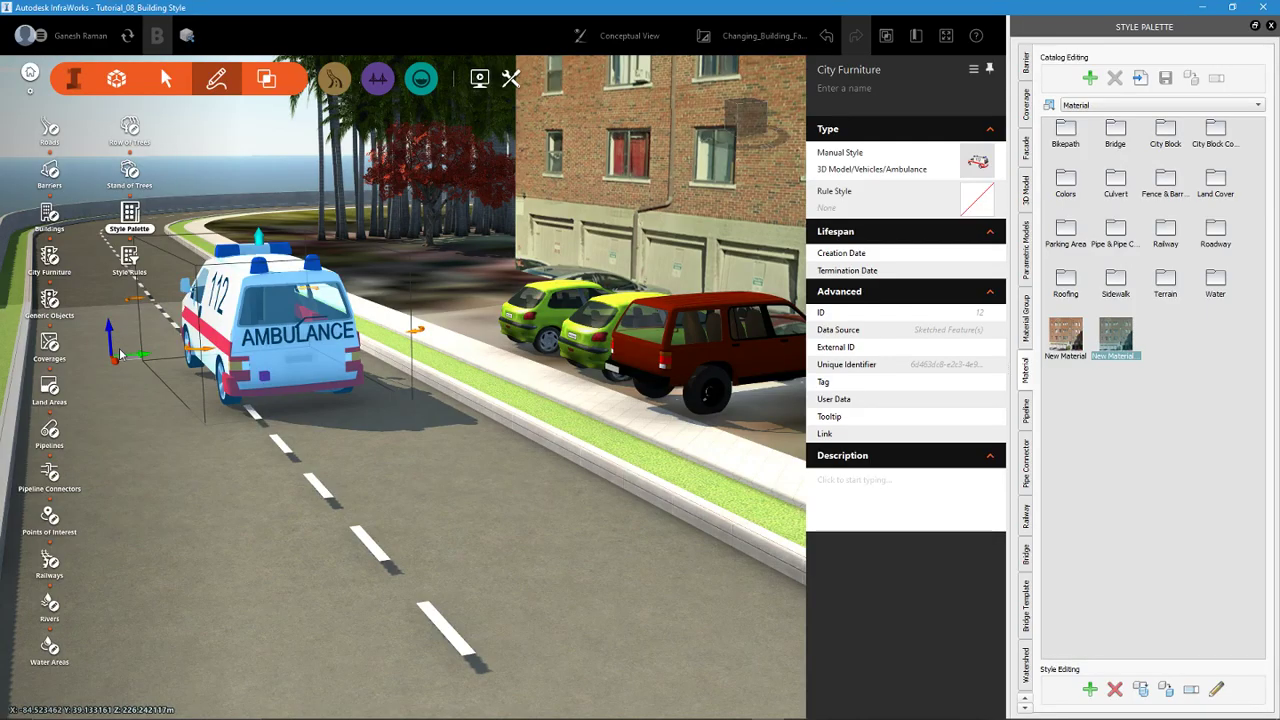
# Step: Move the ambulance farther down the road, beyond the parked cars, and deselect it
pyautogui.moveTo(117, 363); pyautogui.dragTo(65, 258)
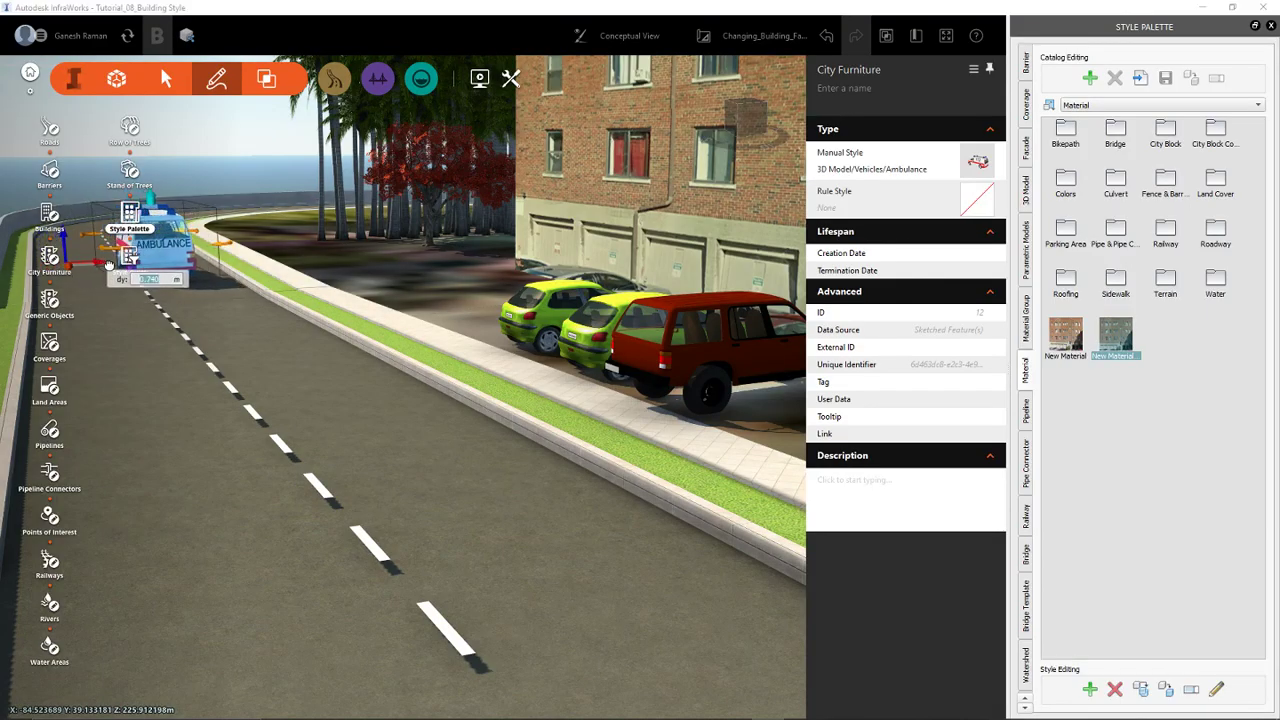
pyautogui.rightClick(266, 357)
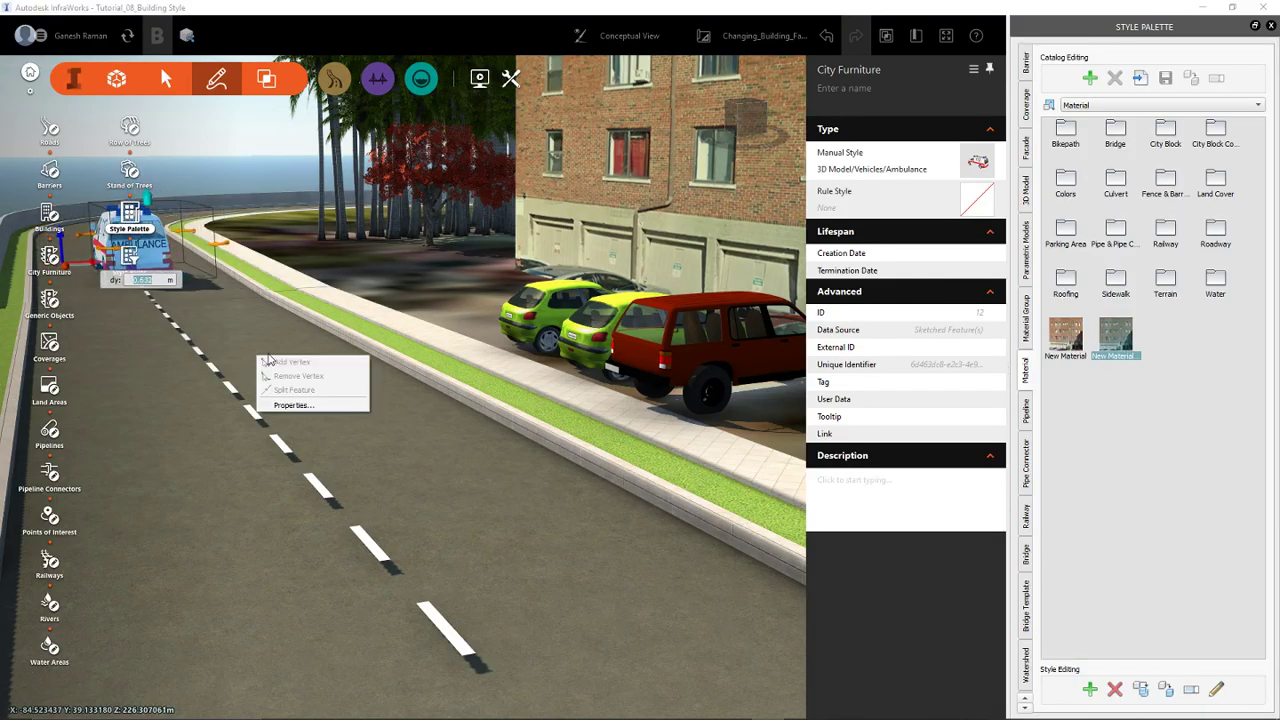
pyautogui.click(102, 315)
pyautogui.click(143, 256)
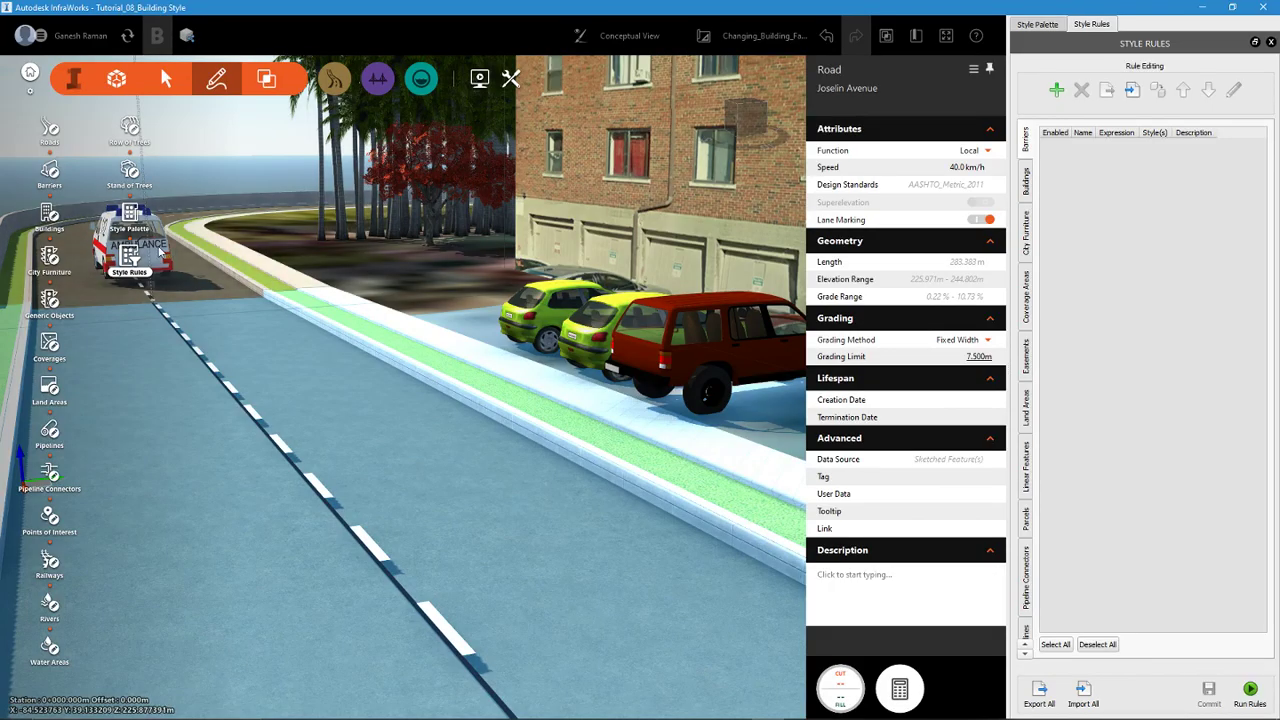
# Step: Shift the ambulance sideways across the road into the lane on the building's side of the centre line
pyautogui.click(198, 275)
pyautogui.moveTo(198, 275); pyautogui.dragTo(212, 258, button='middle')
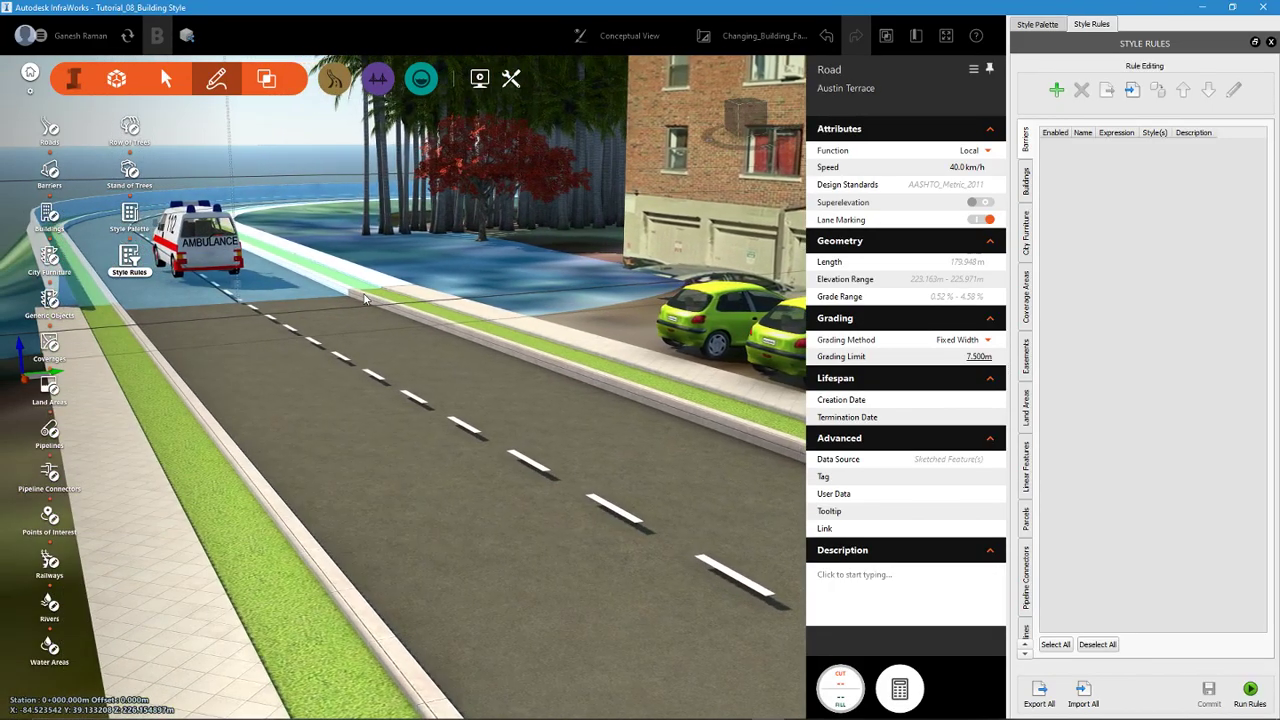
pyautogui.click(214, 255)
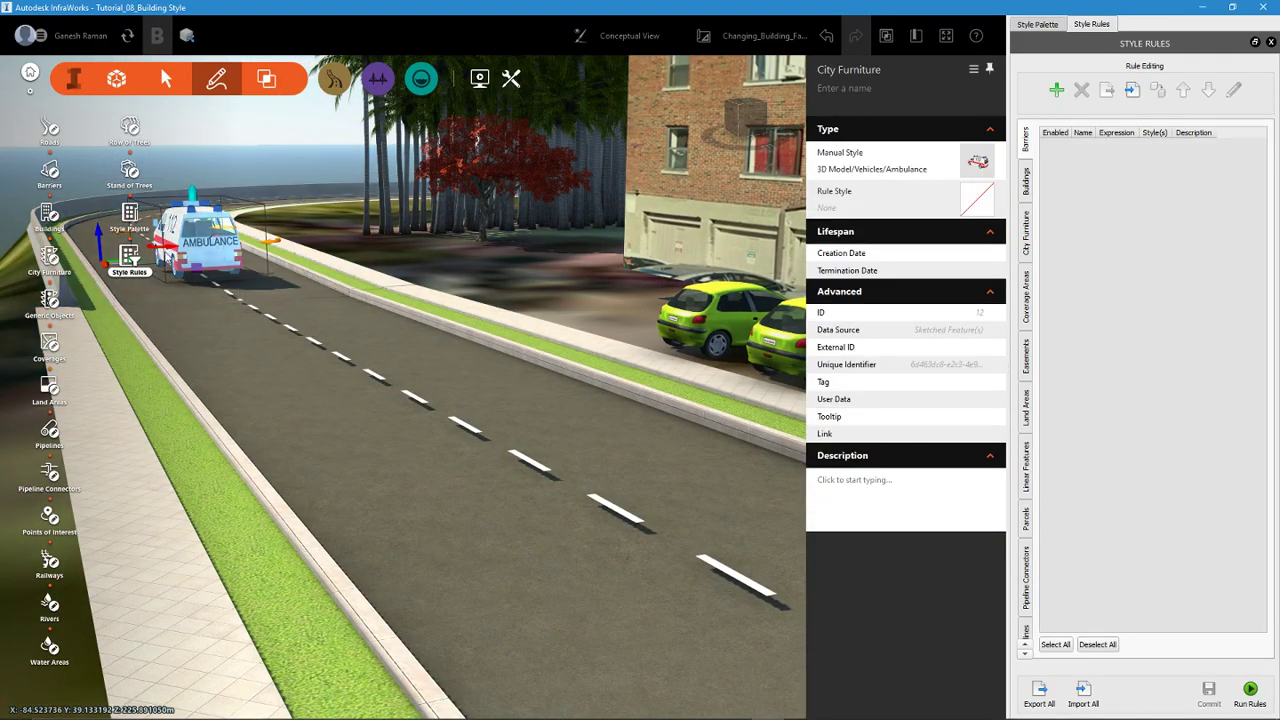
pyautogui.keyDown('shift'); pyautogui.moveTo(214, 255); pyautogui.dragTo(313, 256, button='middle'); pyautogui.keyUp('shift')
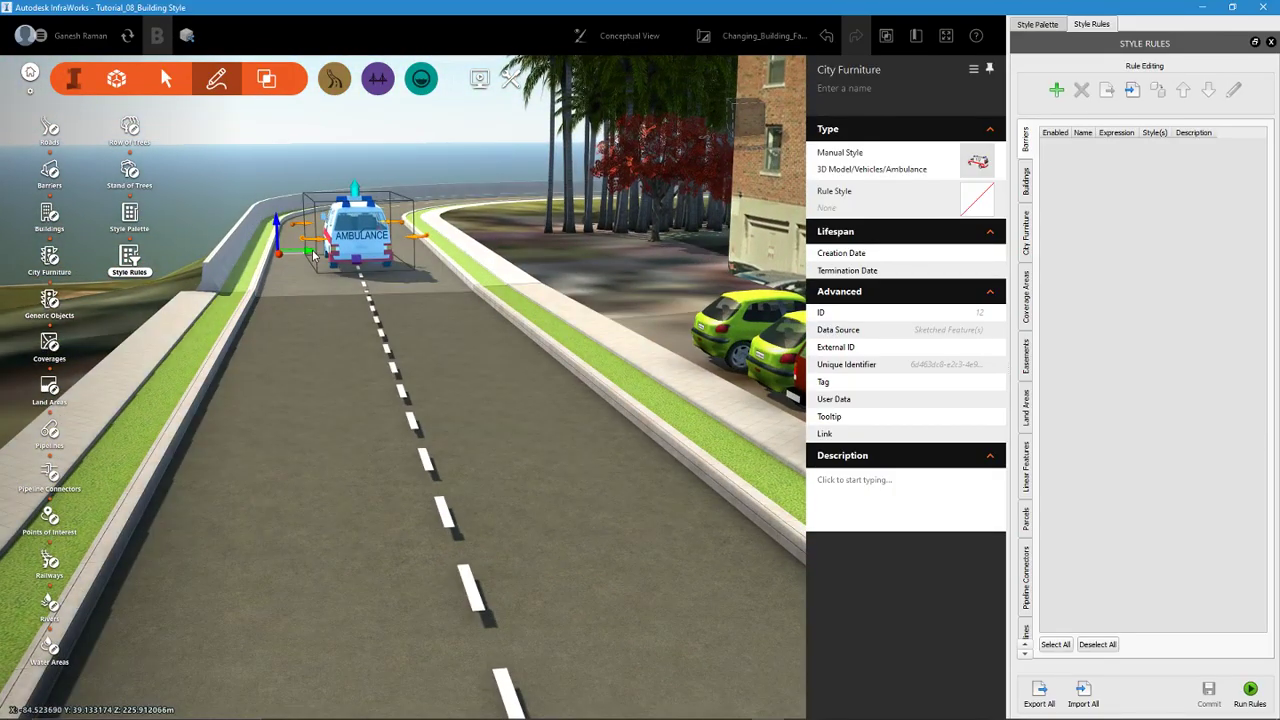
pyautogui.moveTo(310, 253); pyautogui.dragTo(350, 256)
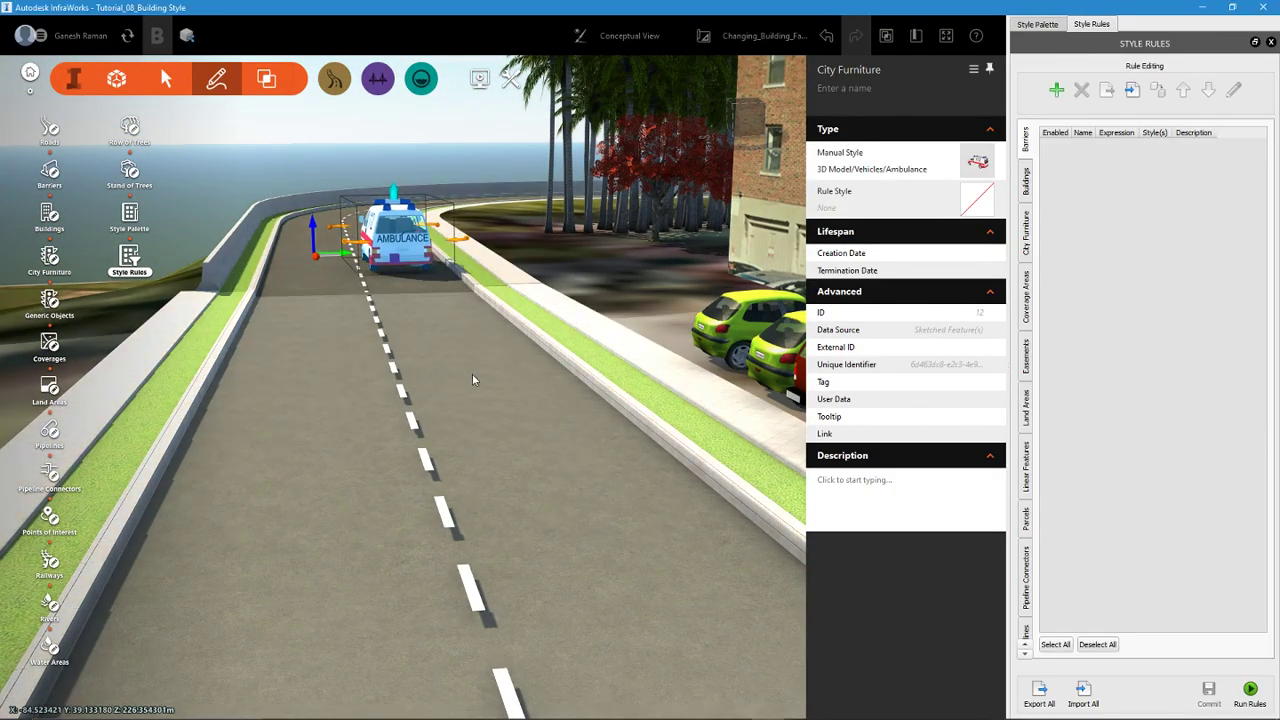
# Step: Place a Standing Man - Talking figure as city furniture on the sidewalk behind the green cars
pyautogui.click(494, 443)
pyautogui.keyDown('shift'); pyautogui.moveTo(494, 443); pyautogui.dragTo(330, 470, button='middle'); pyautogui.keyUp('shift')
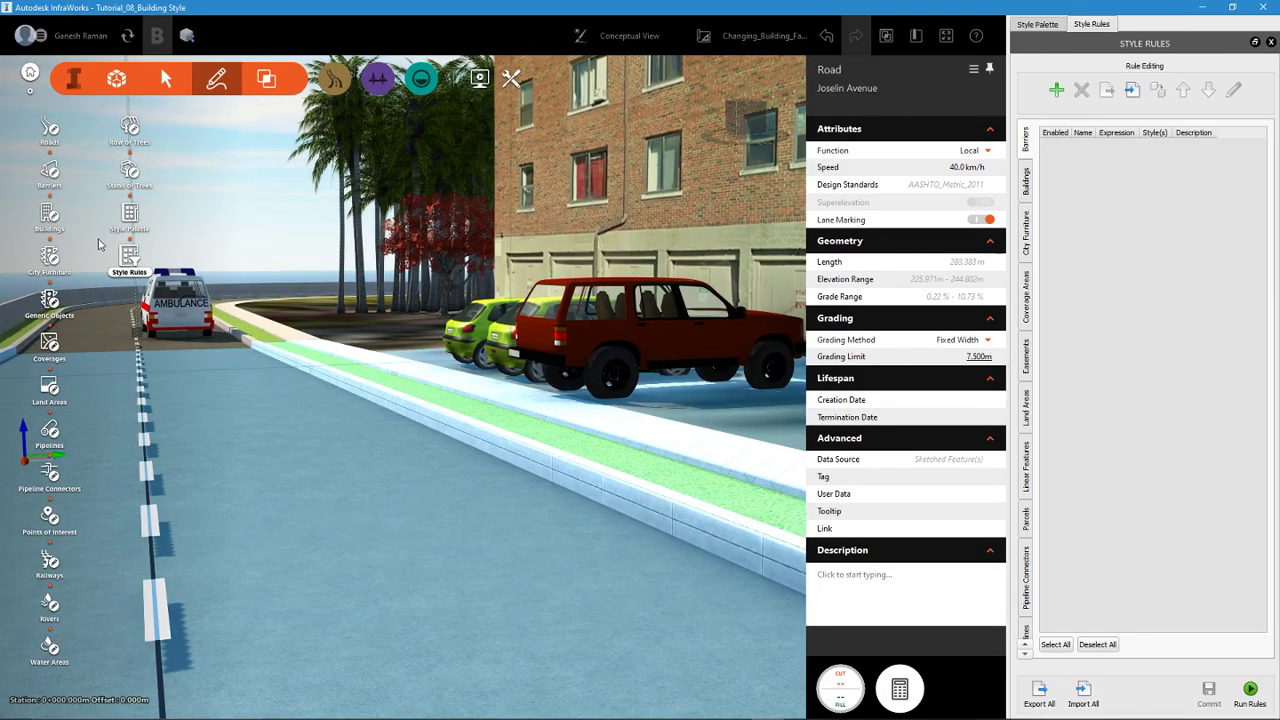
pyautogui.click(52, 262)
pyautogui.scroll(-1, 257, 365)
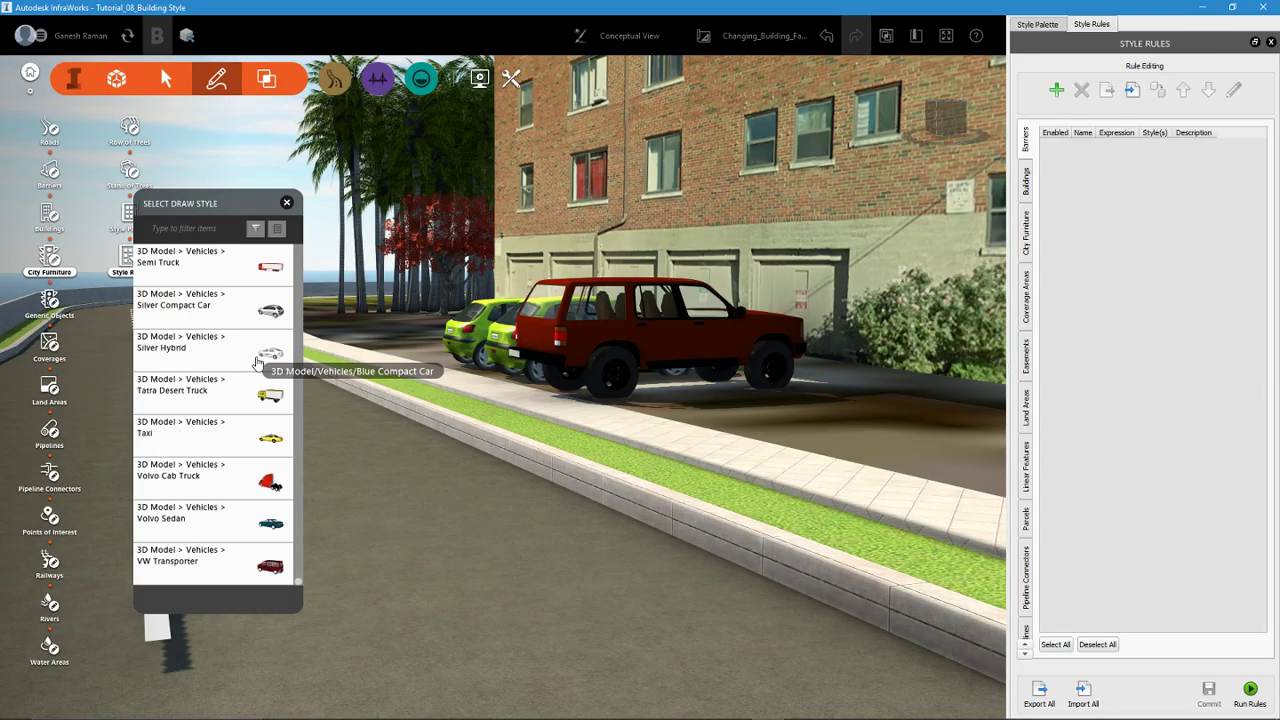
pyautogui.scroll(10, 257, 365)
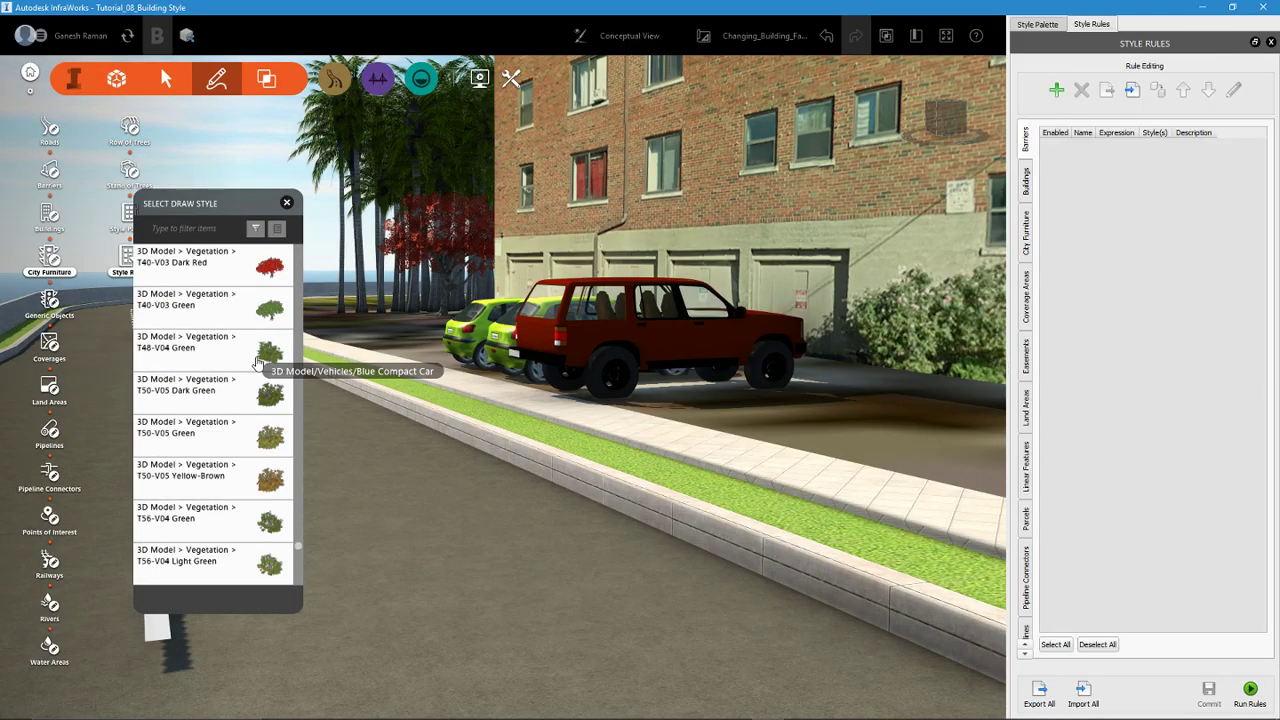
pyautogui.scroll(5, 257, 365)
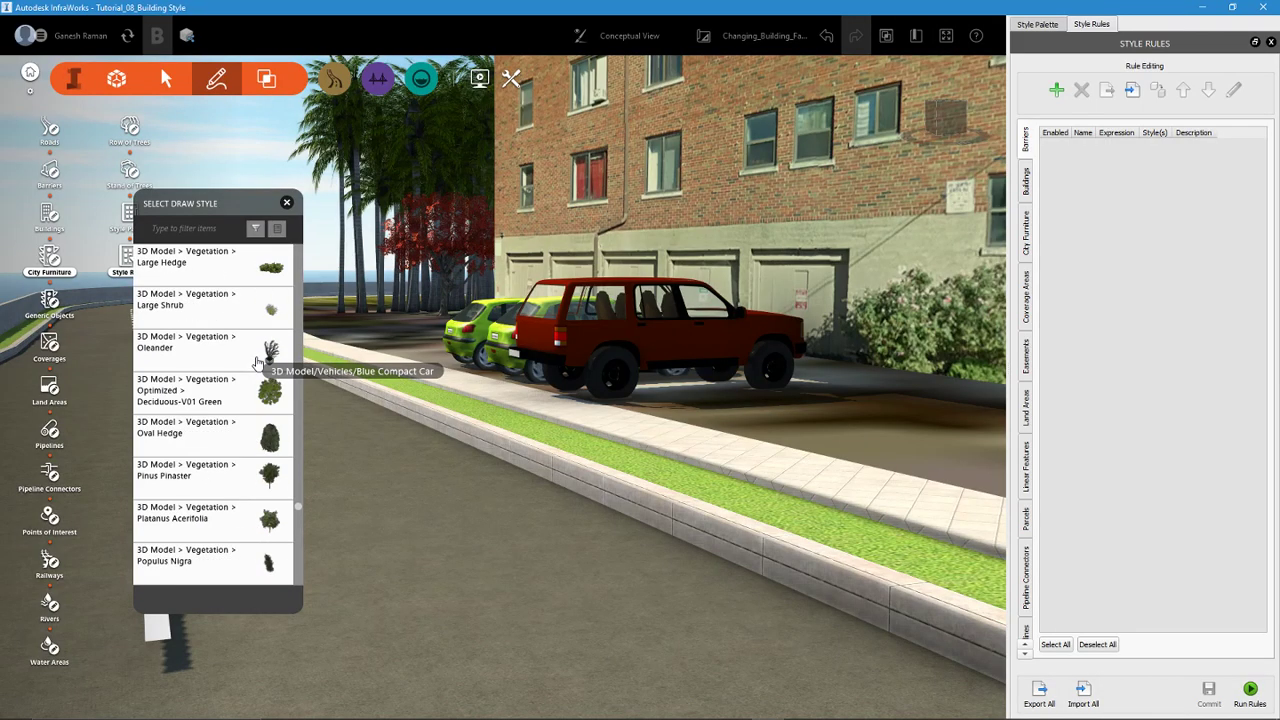
pyautogui.scroll(15, 257, 365)
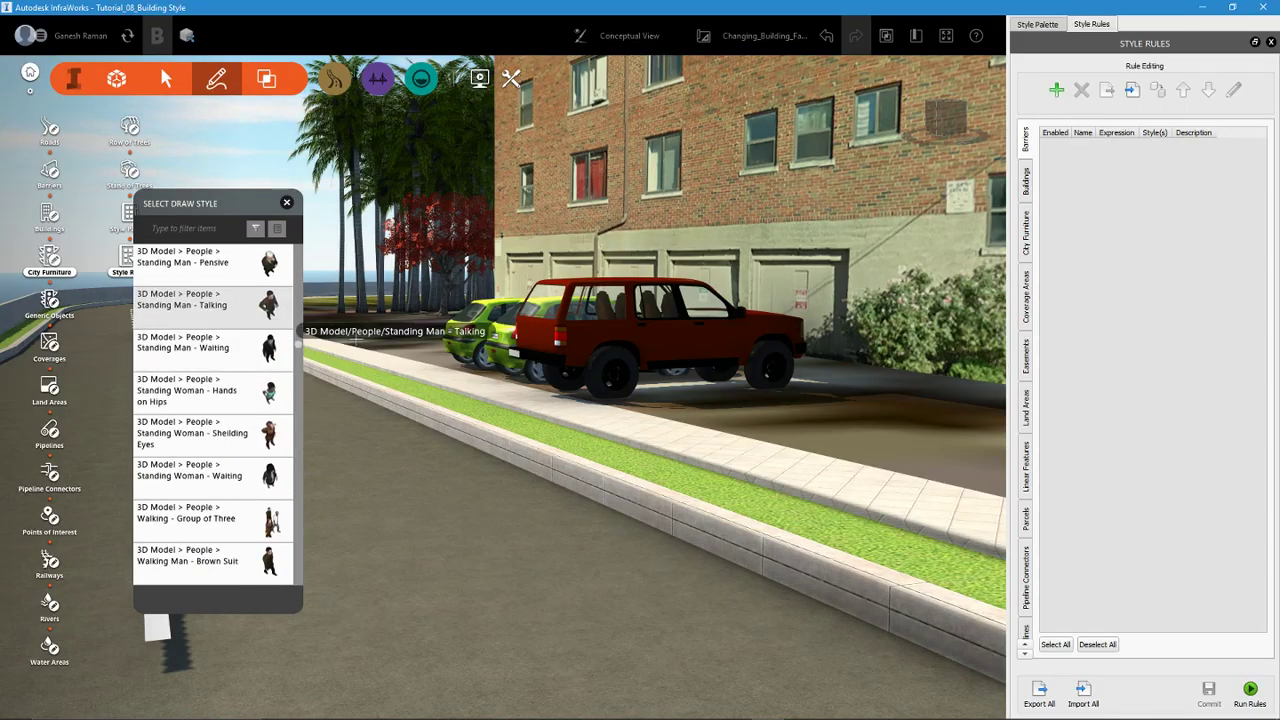
pyautogui.moveTo(326, 331); pyautogui.dragTo(476, 372)
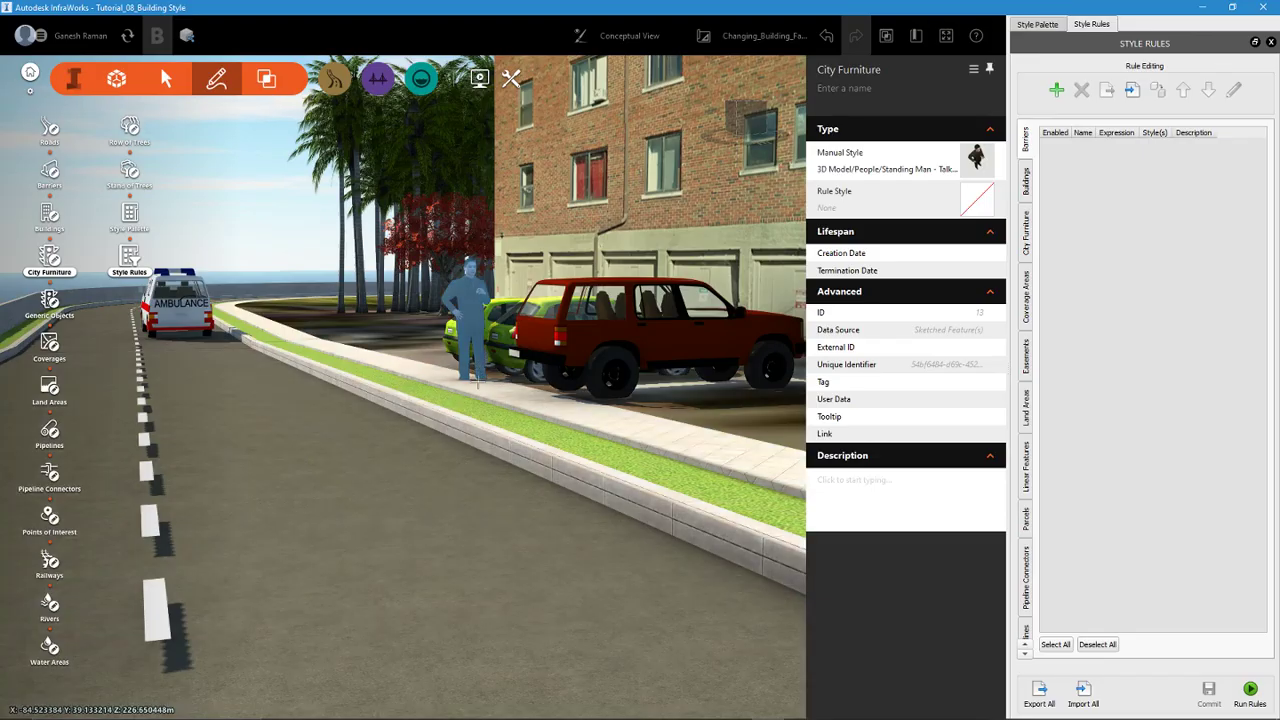
# Step: Place a Standing Woman - Waiting figure on the sidewalk behind the Ford Explorer, and end the placement
pyautogui.click(49, 256)
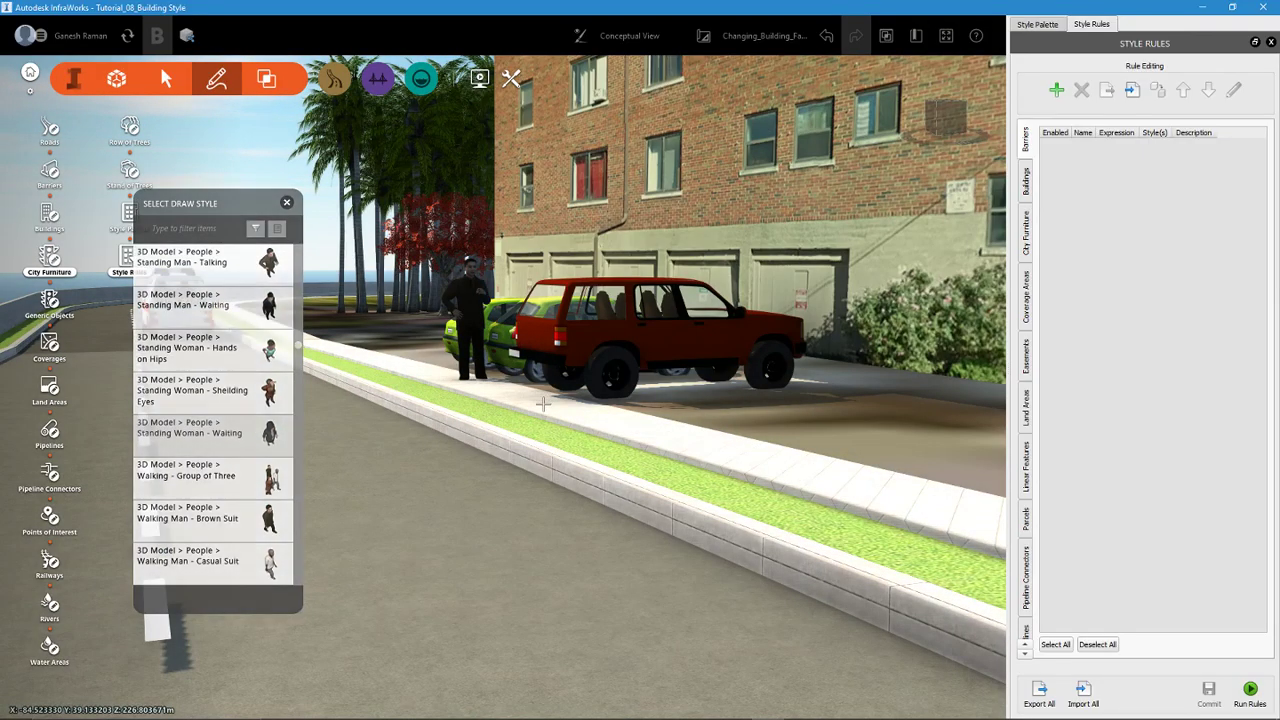
pyautogui.click(544, 402)
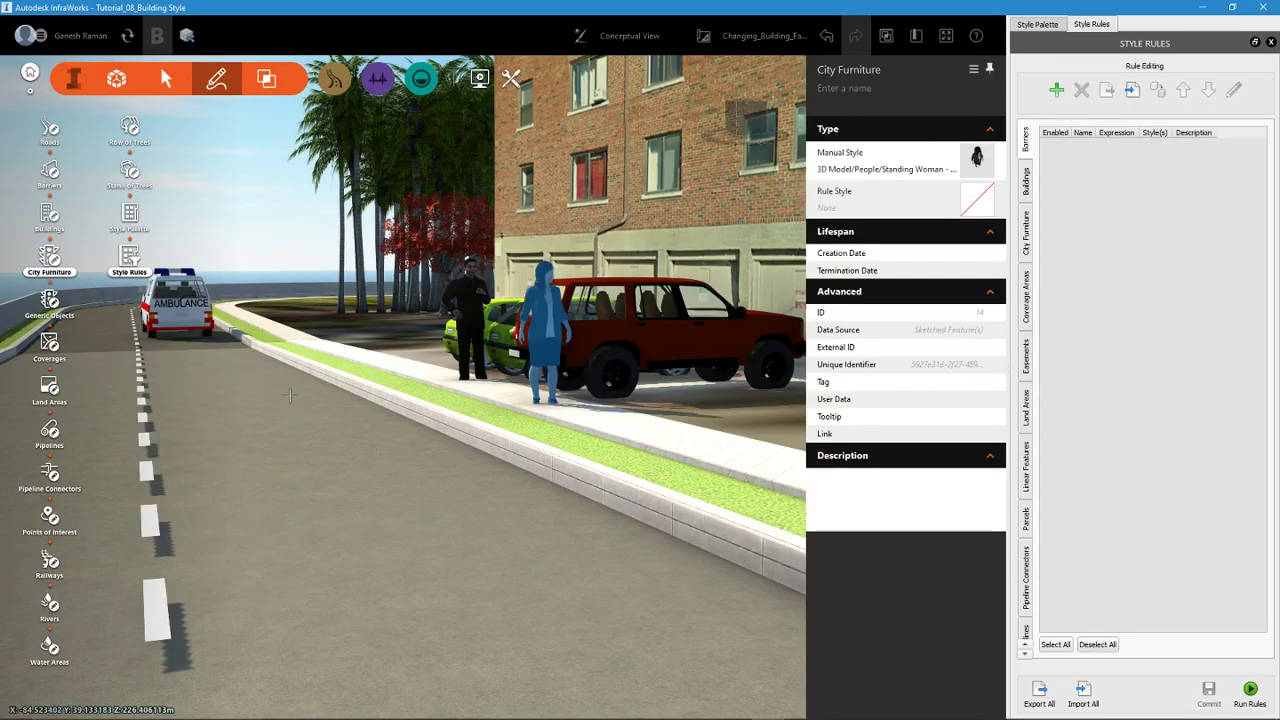
pyautogui.keyDown('shift'); pyautogui.moveTo(507, 414); pyautogui.dragTo(575, 428, button='middle'); pyautogui.keyUp('shift')
pyautogui.press('Escape')
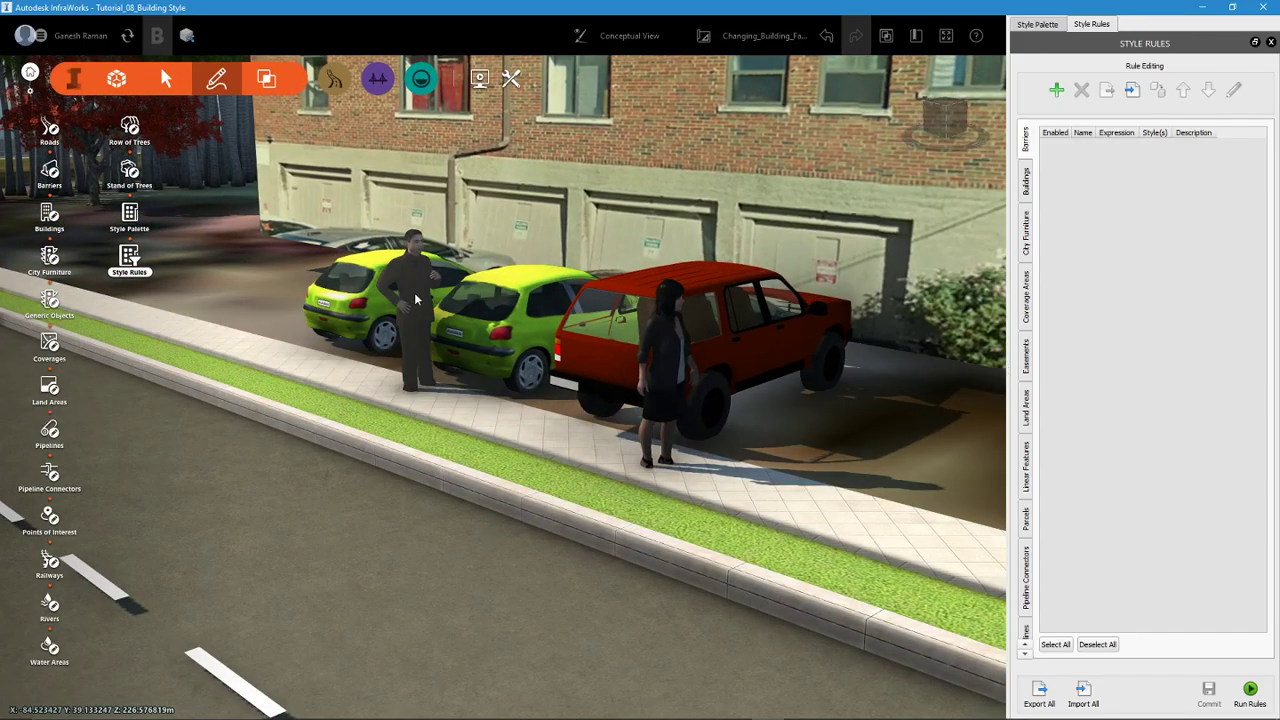
# Step: Reduce the height of the standing man, and lower the standing woman's height to about 1.4 m
pyautogui.click(415, 298)
pyautogui.moveTo(417, 228); pyautogui.dragTo(418, 254)
pyautogui.click(678, 380)
pyautogui.moveTo(668, 277); pyautogui.dragTo(667, 314)
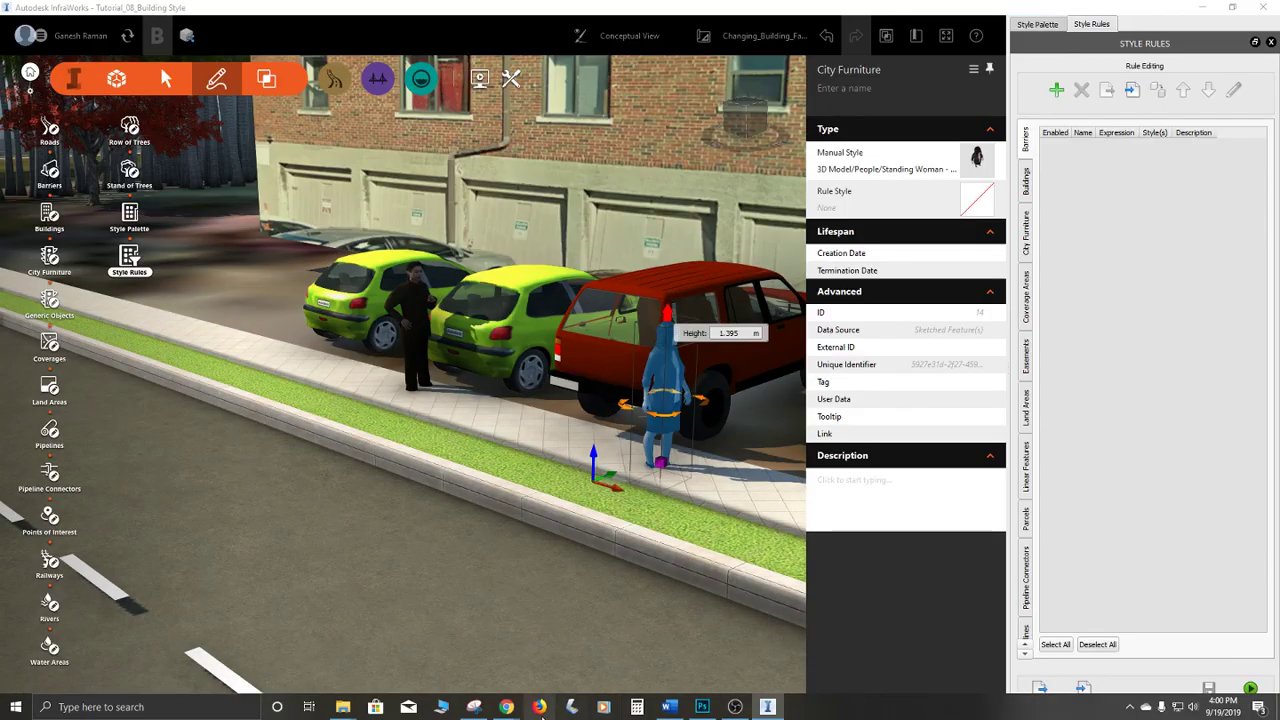
# Step: Switch to Calculator to divide 6 by 3.28 as a check on the figures' heights, and close it
pyautogui.click(638, 708)
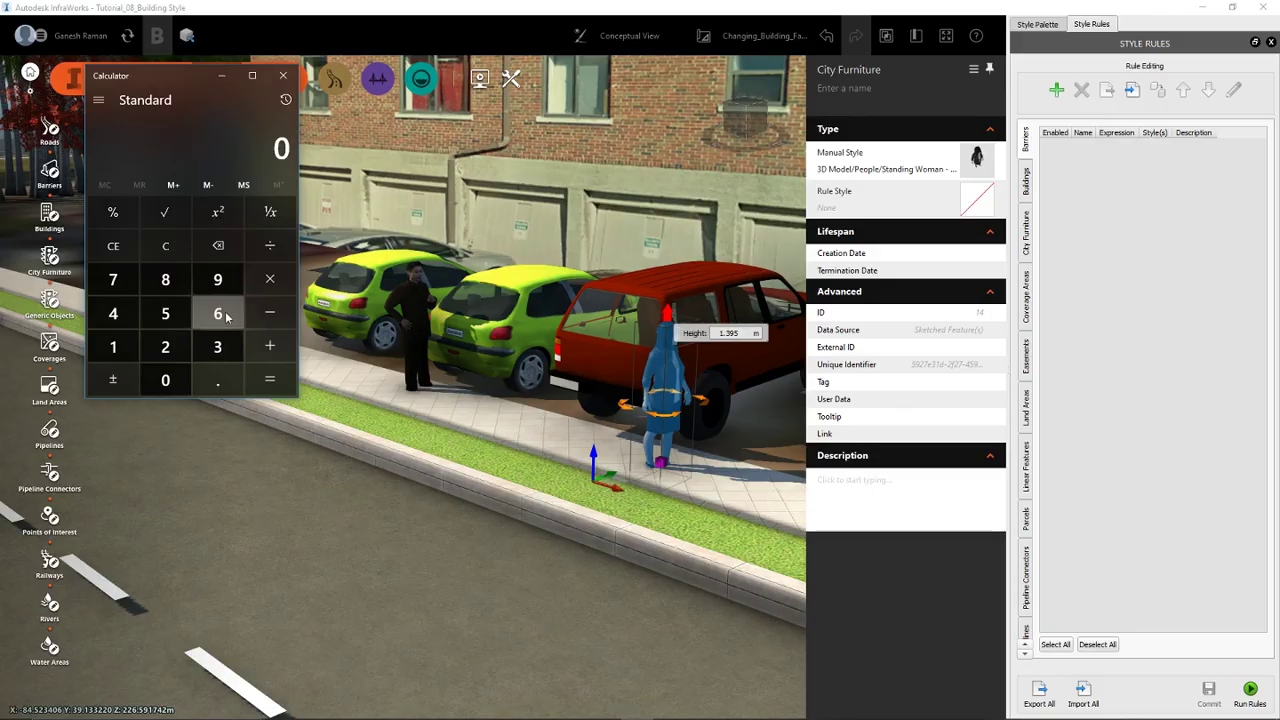
pyautogui.click(218, 313)
pyautogui.click(270, 313)
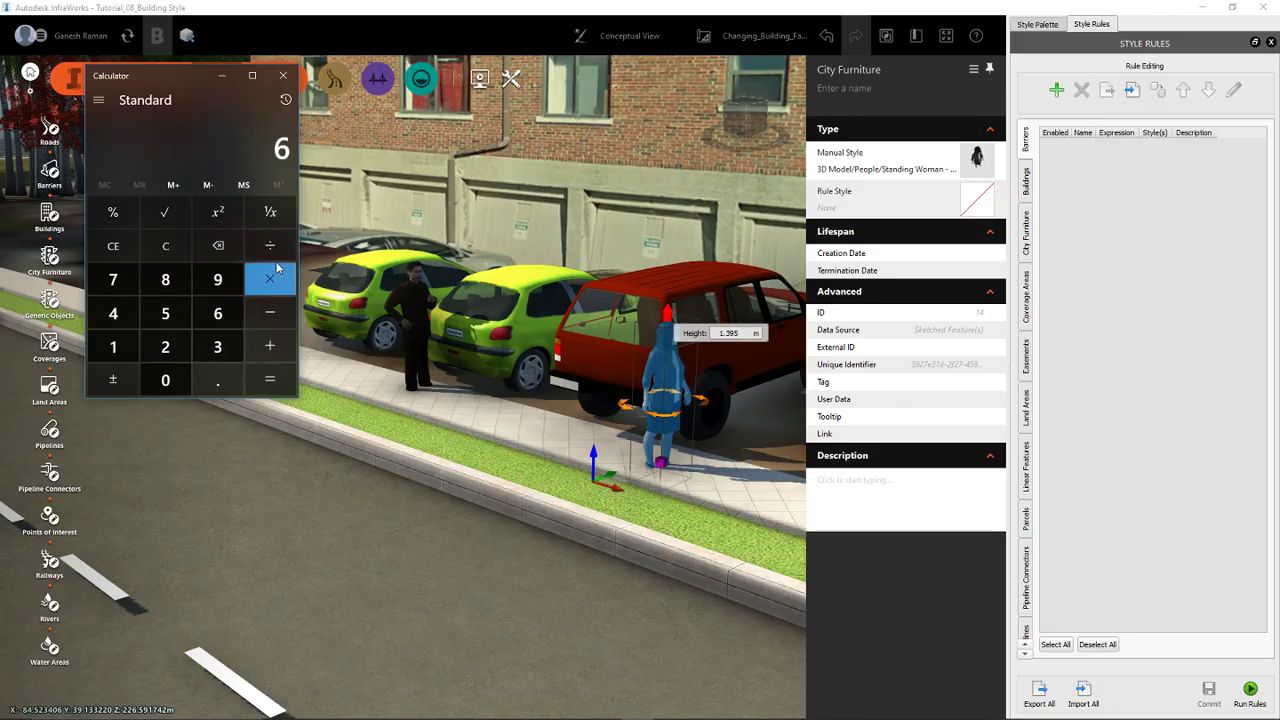
pyautogui.click(217, 347)
pyautogui.click(218, 380)
pyautogui.click(165, 346)
pyautogui.click(165, 279)
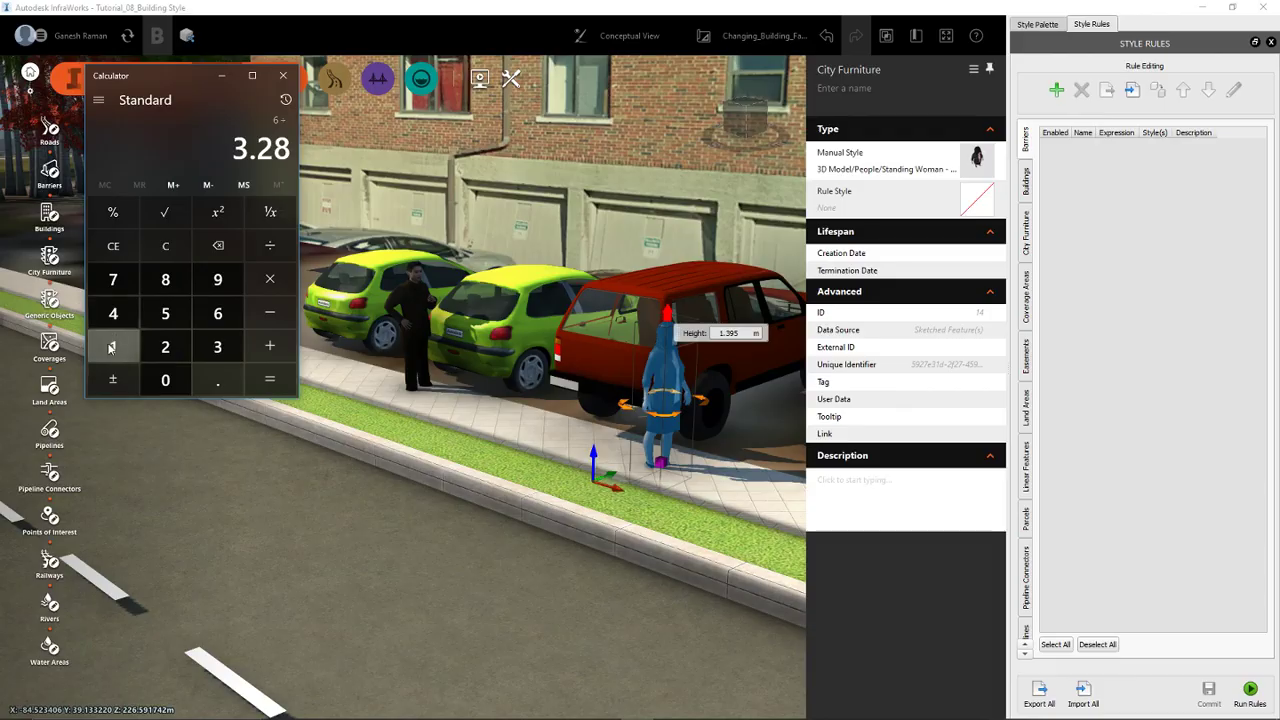
pyautogui.click(280, 75)
# Step: Examine the Ford Explorer, the standing woman and the standing man one by one to compare their sizes
pyautogui.scroll(3, 688, 421)
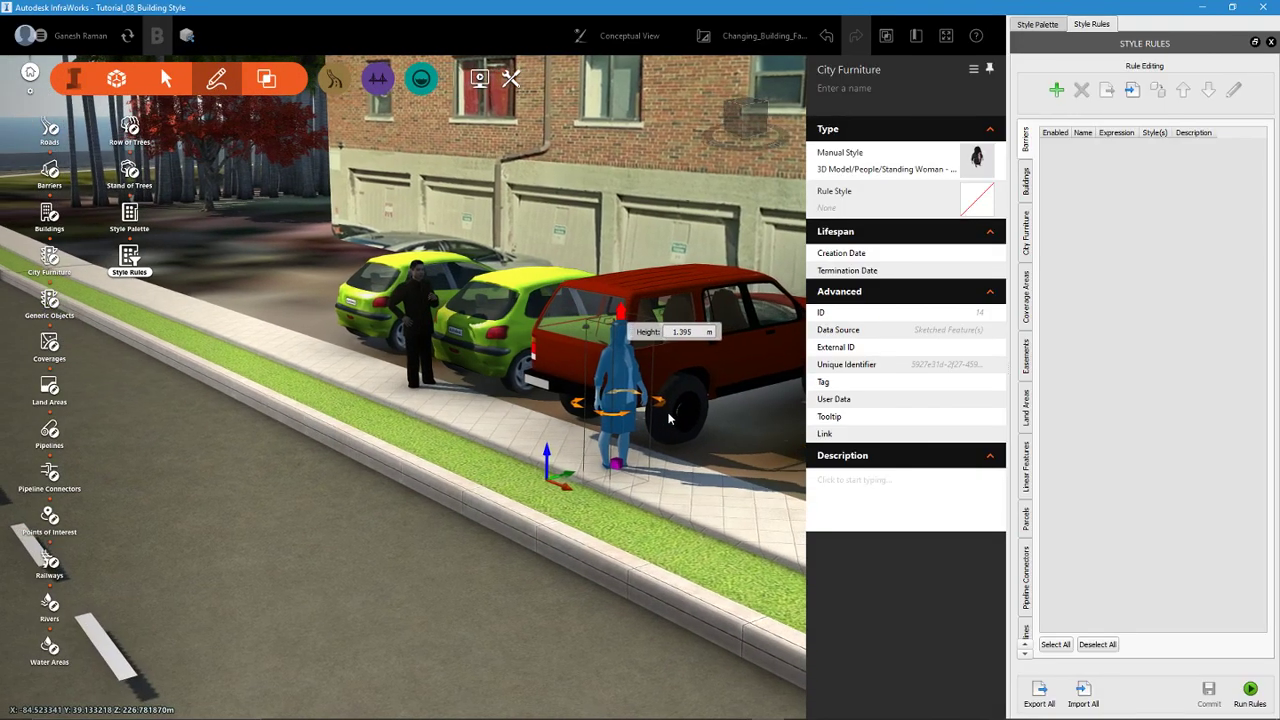
pyautogui.scroll(3, 615, 366)
pyautogui.press('Escape')
pyautogui.click(688, 302)
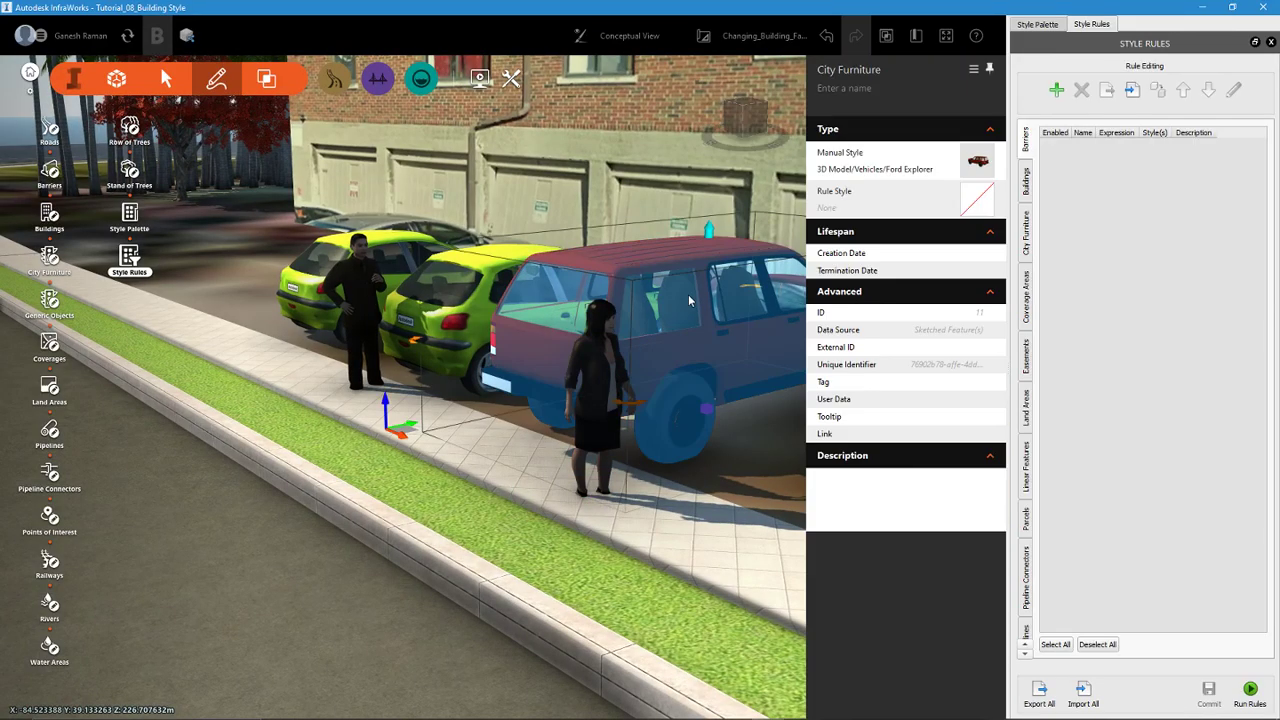
pyautogui.press('Escape')
pyautogui.click(605, 333)
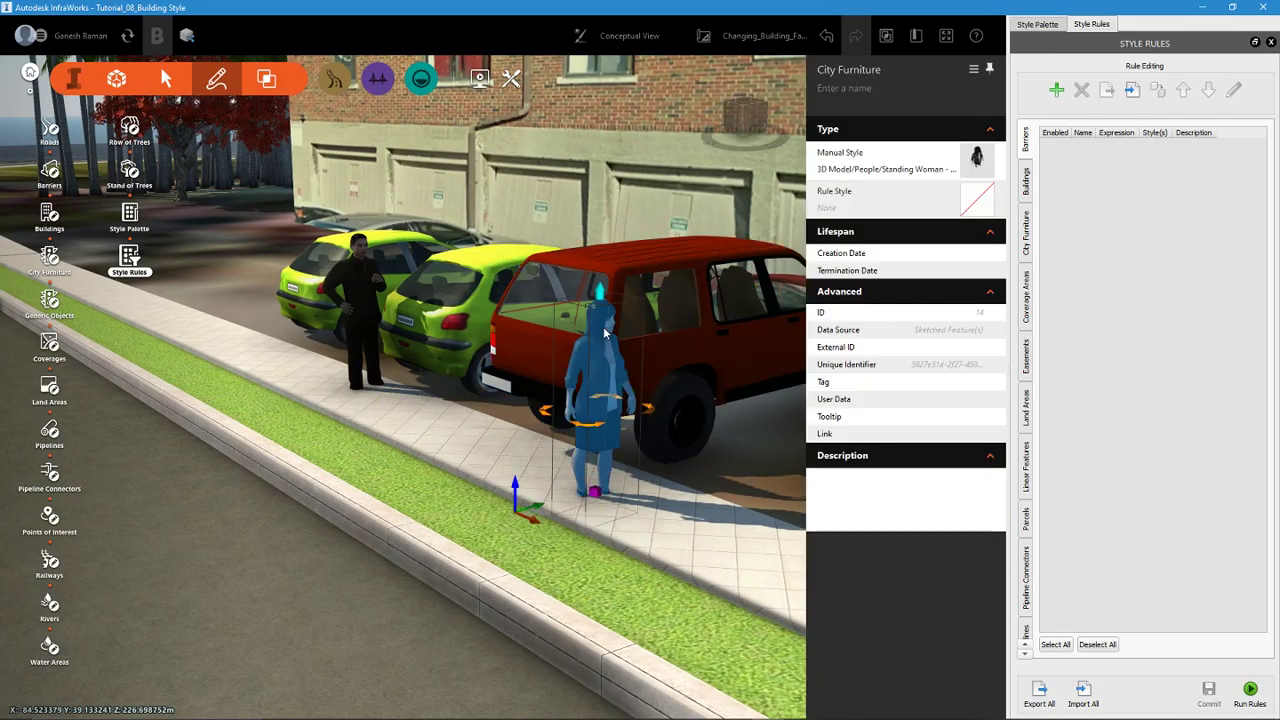
pyautogui.press('Escape')
pyautogui.click(363, 304)
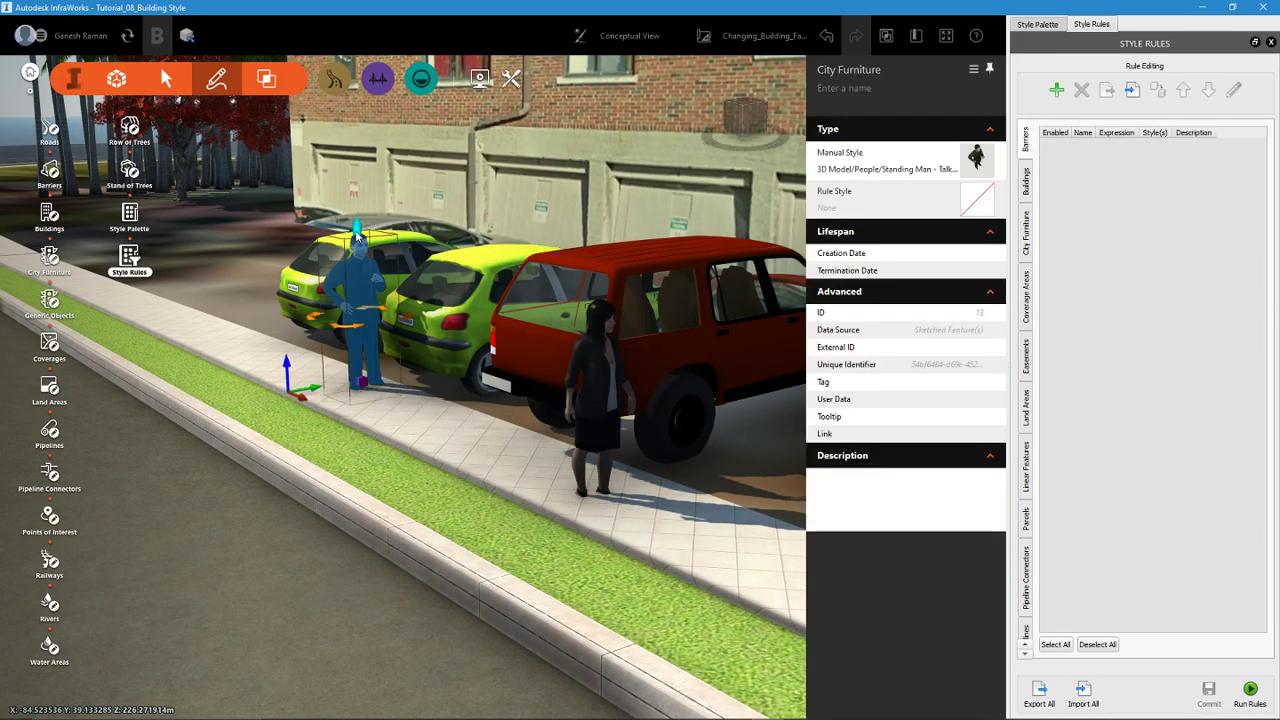
pyautogui.moveTo(357, 232)
pyautogui.press('Escape')
# Step: Move the standing man off the sidewalk into the gap between the two green cars
pyautogui.moveTo(439, 346); pyautogui.dragTo(500, 525, button='middle')
pyautogui.click(545, 415)
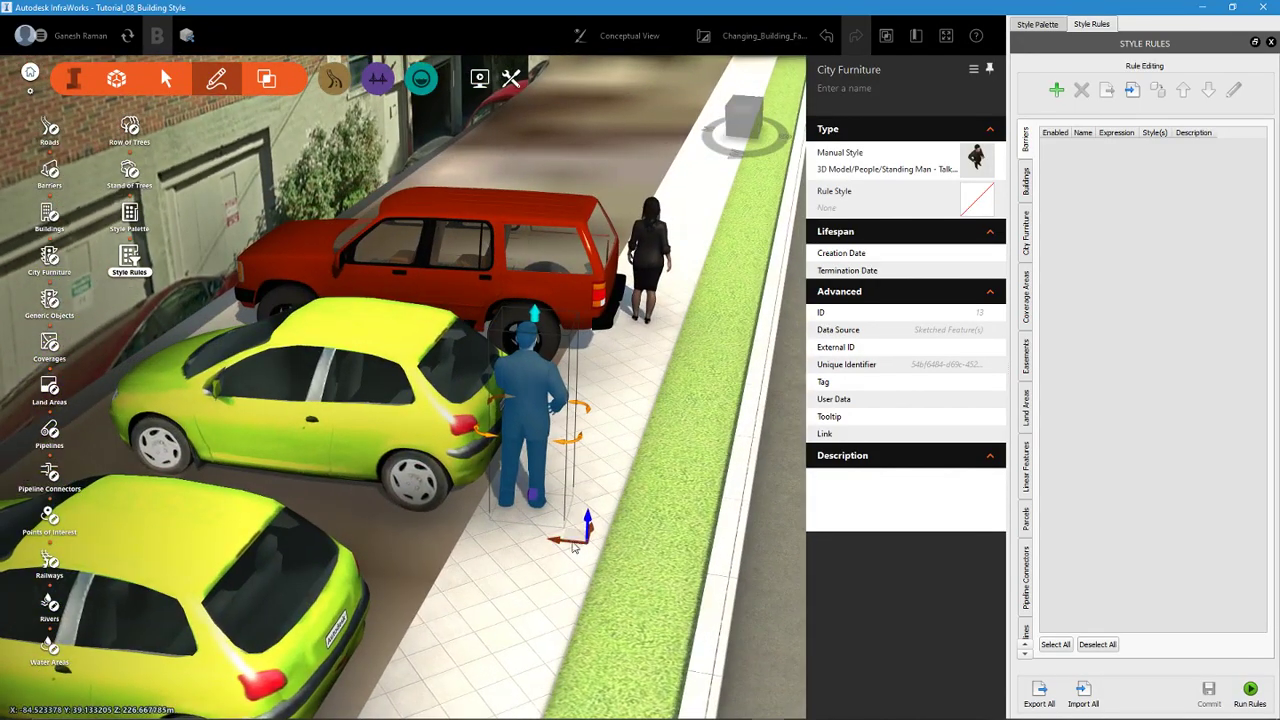
pyautogui.moveTo(523, 534); pyautogui.dragTo(326, 512)
pyautogui.moveTo(326, 512); pyautogui.dragTo(275, 450, button='middle')
pyautogui.moveTo(275, 450); pyautogui.dragTo(170, 440)
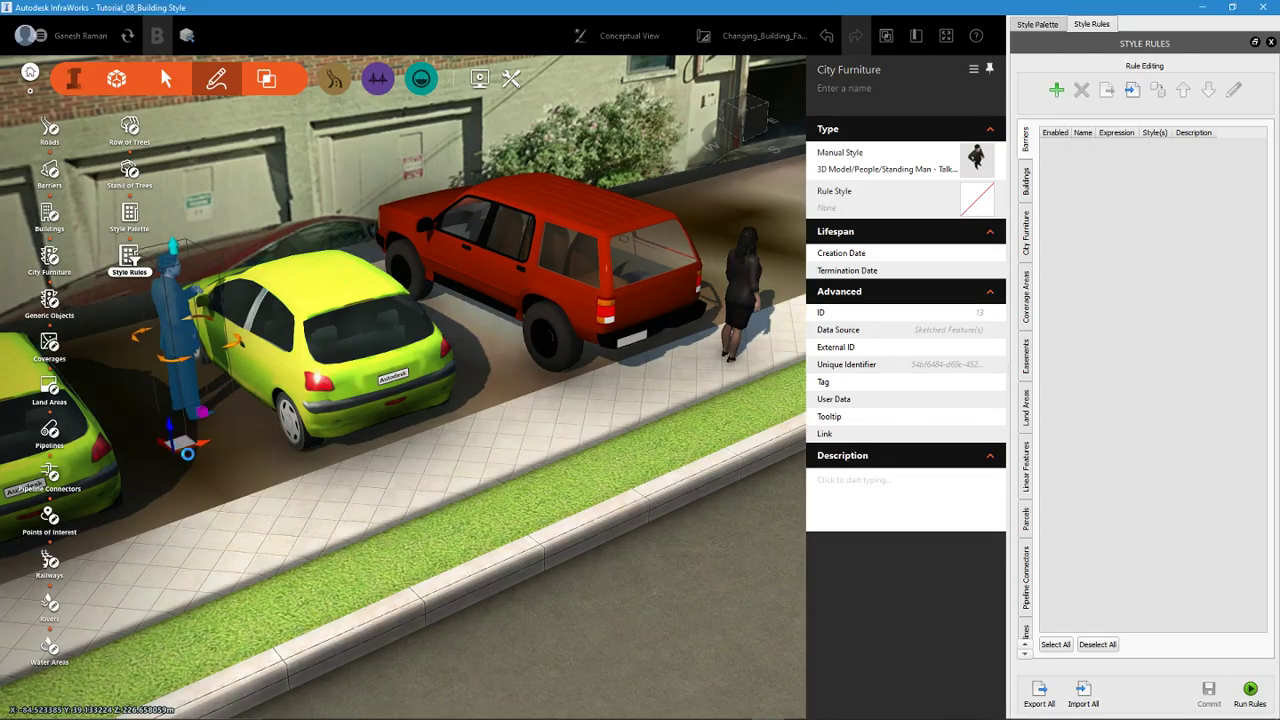
# Step: Frame the full brick facade with the parked cars and road in an overview, and close the Style Rules palette
pyautogui.moveTo(192, 452); pyautogui.dragTo(472, 506, button='middle')
pyautogui.moveTo(303, 545); pyautogui.dragTo(688, 508, button='middle')
pyautogui.moveTo(476, 492); pyautogui.dragTo(552, 565, button='middle')
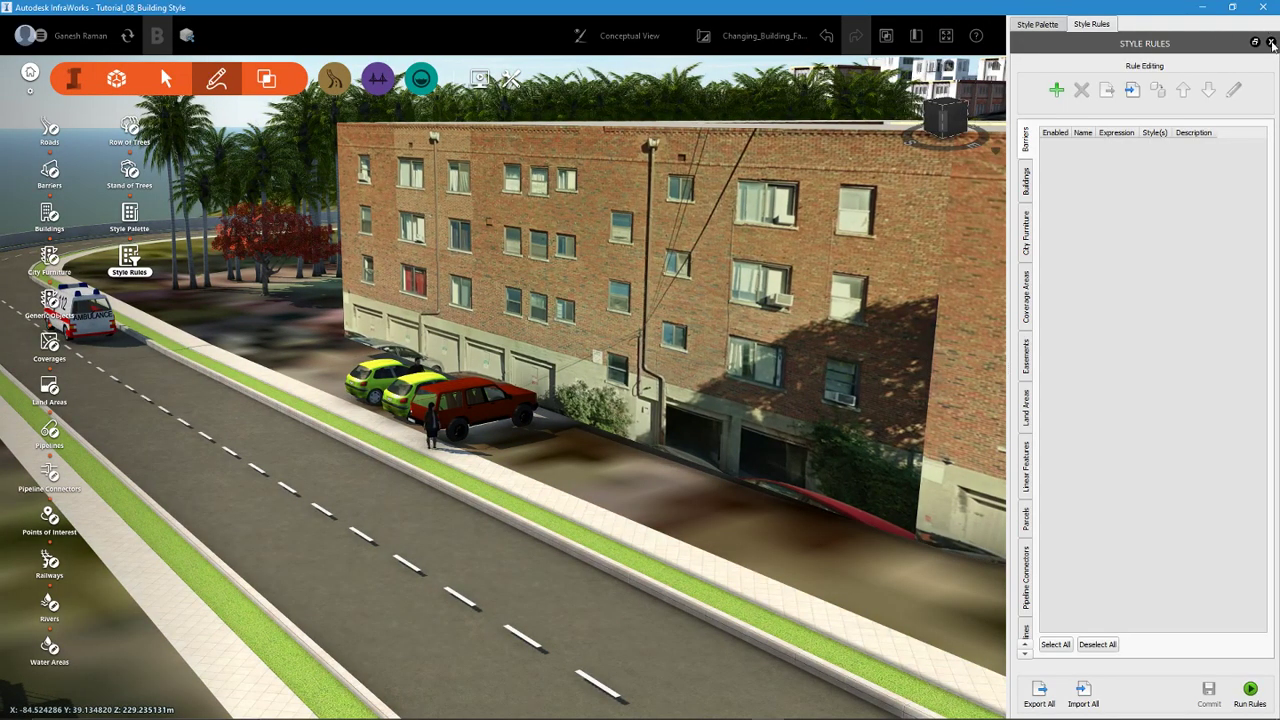
pyautogui.click(1271, 43)
pyautogui.click(1269, 26)
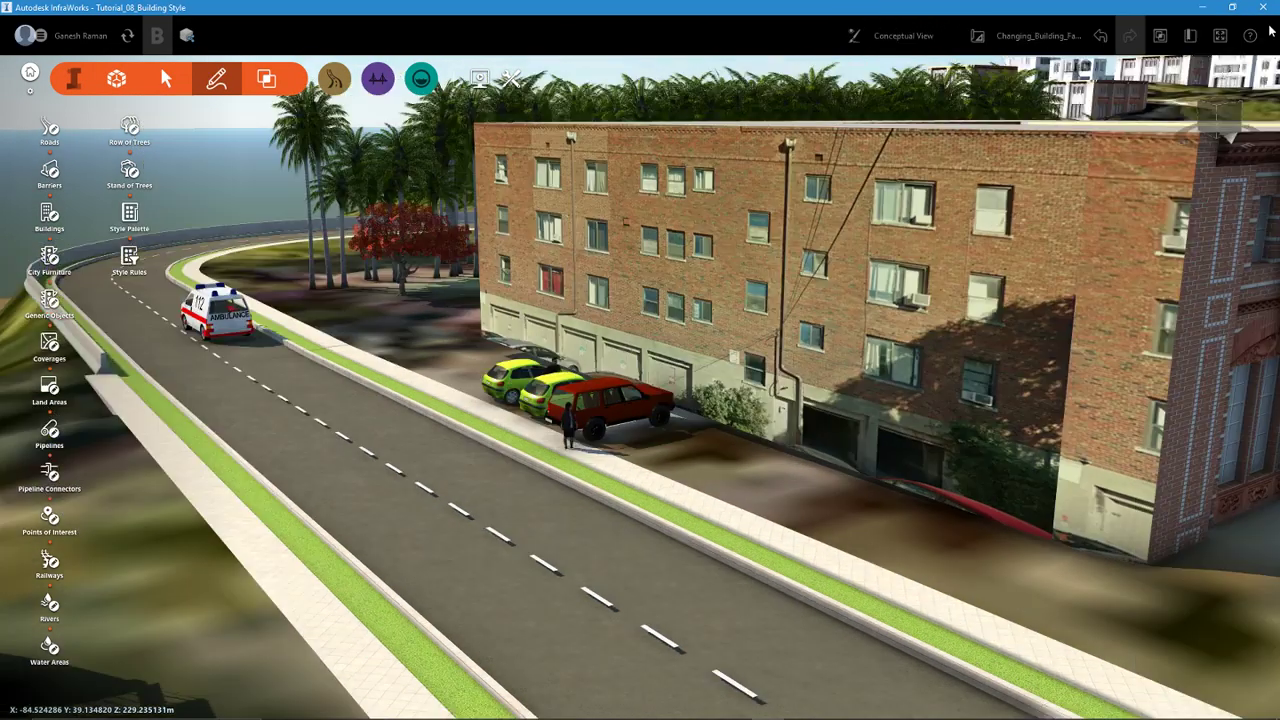
# Step: Bookmark the current view as Completed Streetscape, and add one more bookmark with its default name
pyautogui.click(1191, 38)
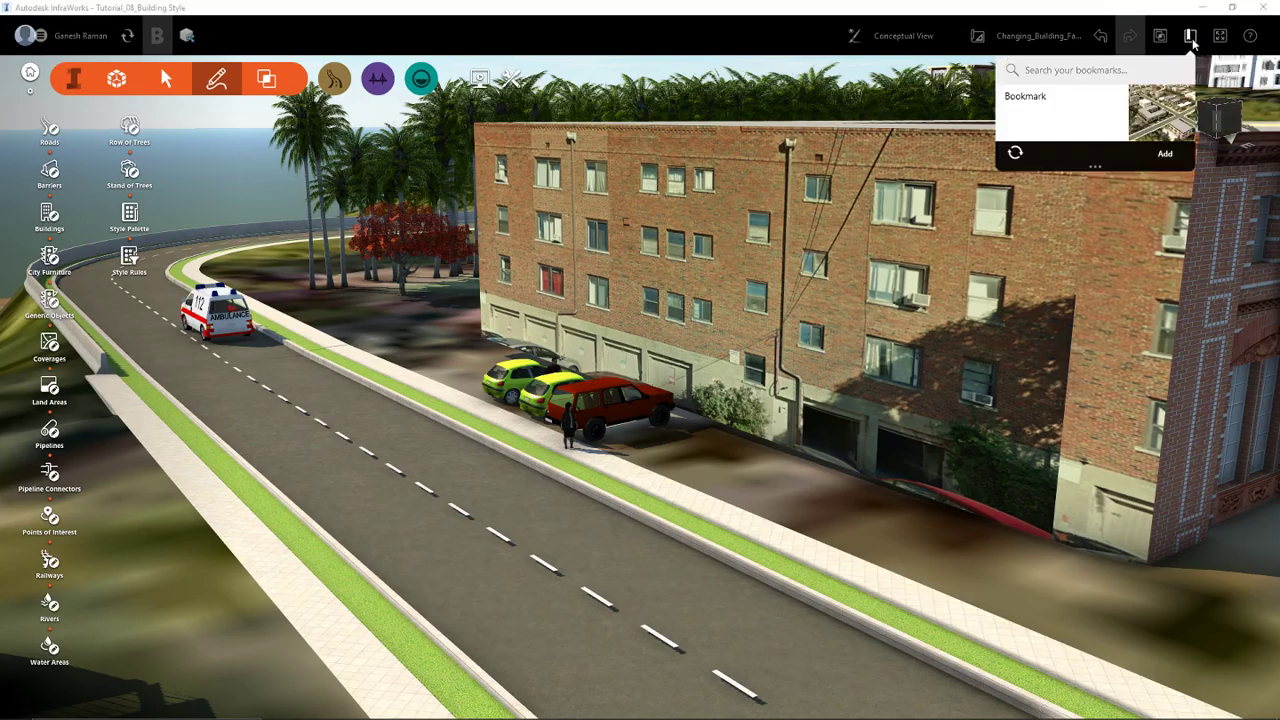
pyautogui.click(1165, 156)
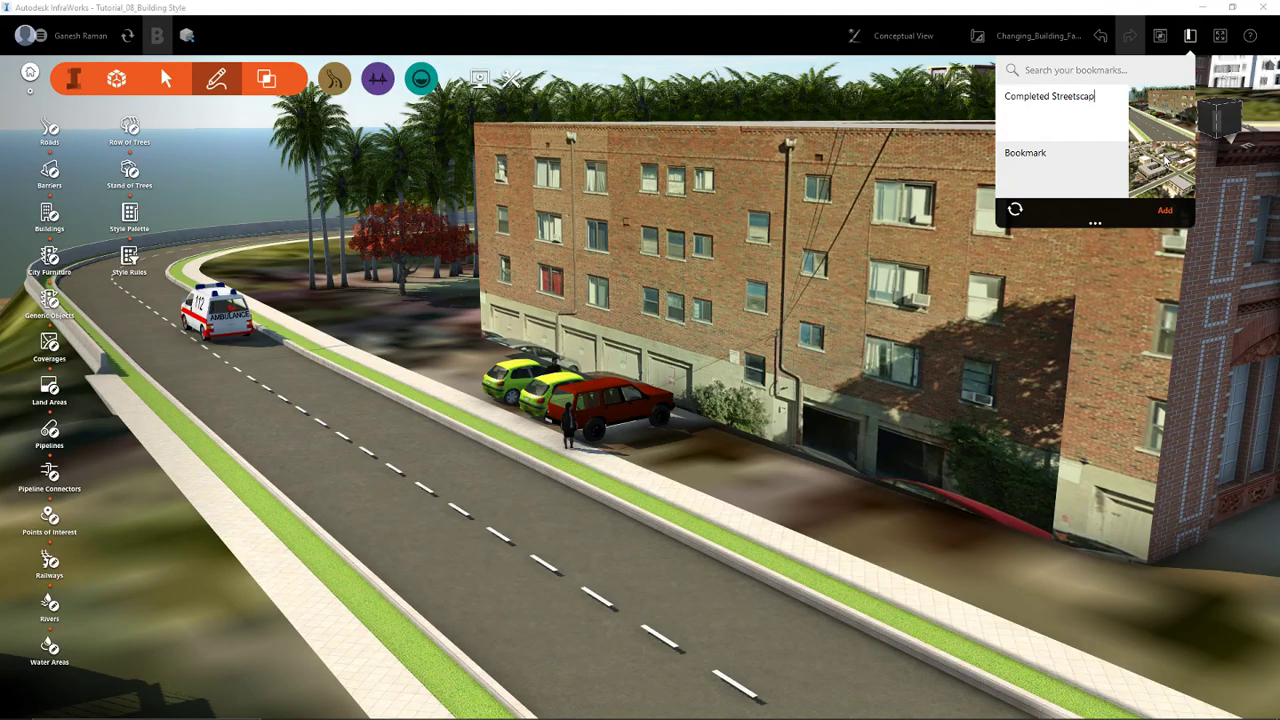
pyautogui.click(1168, 214)
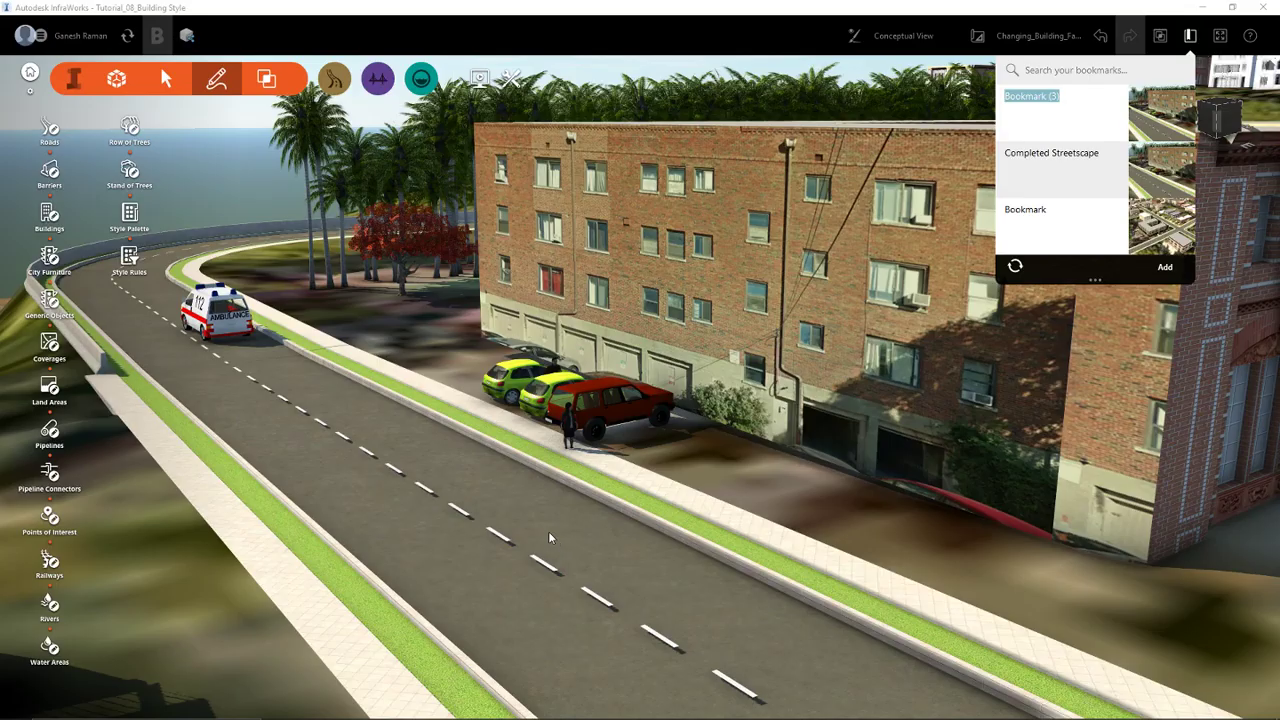
# Step: Compare the modelled brick facade with the building's Street View photo in Google Maps, and return to InfraWorks
pyautogui.moveTo(544, 530); pyautogui.dragTo(646, 567)
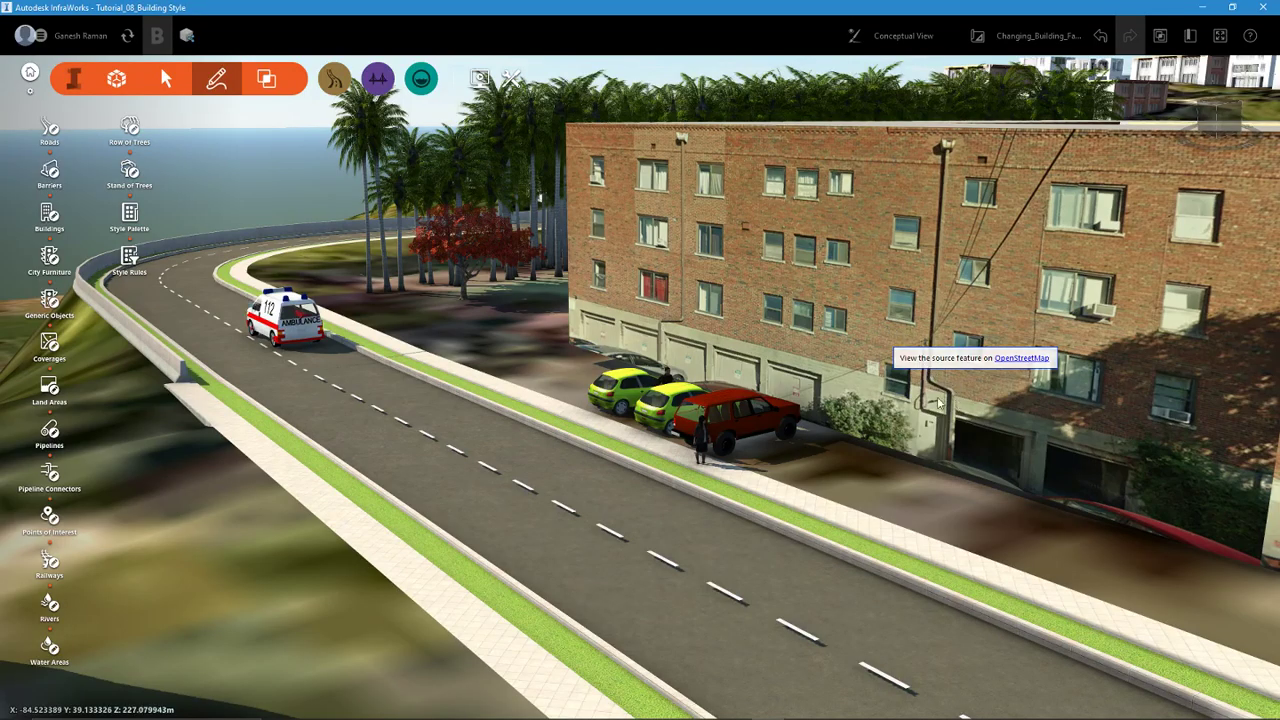
pyautogui.moveTo(913, 385); pyautogui.dragTo(1064, 250, button='middle')
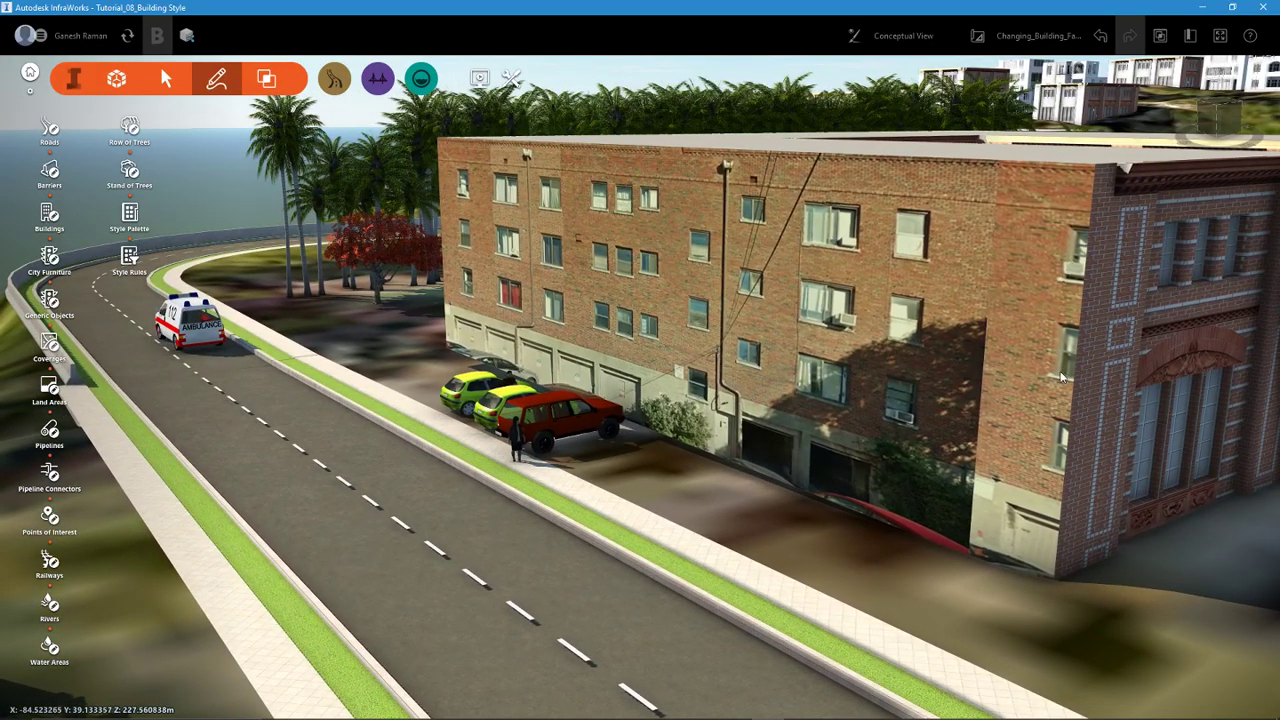
pyautogui.moveTo(1220, 118)
pyautogui.hotkey('alt', 'Tab')
pyautogui.moveTo(1197, 255); pyautogui.dragTo(335, 214)
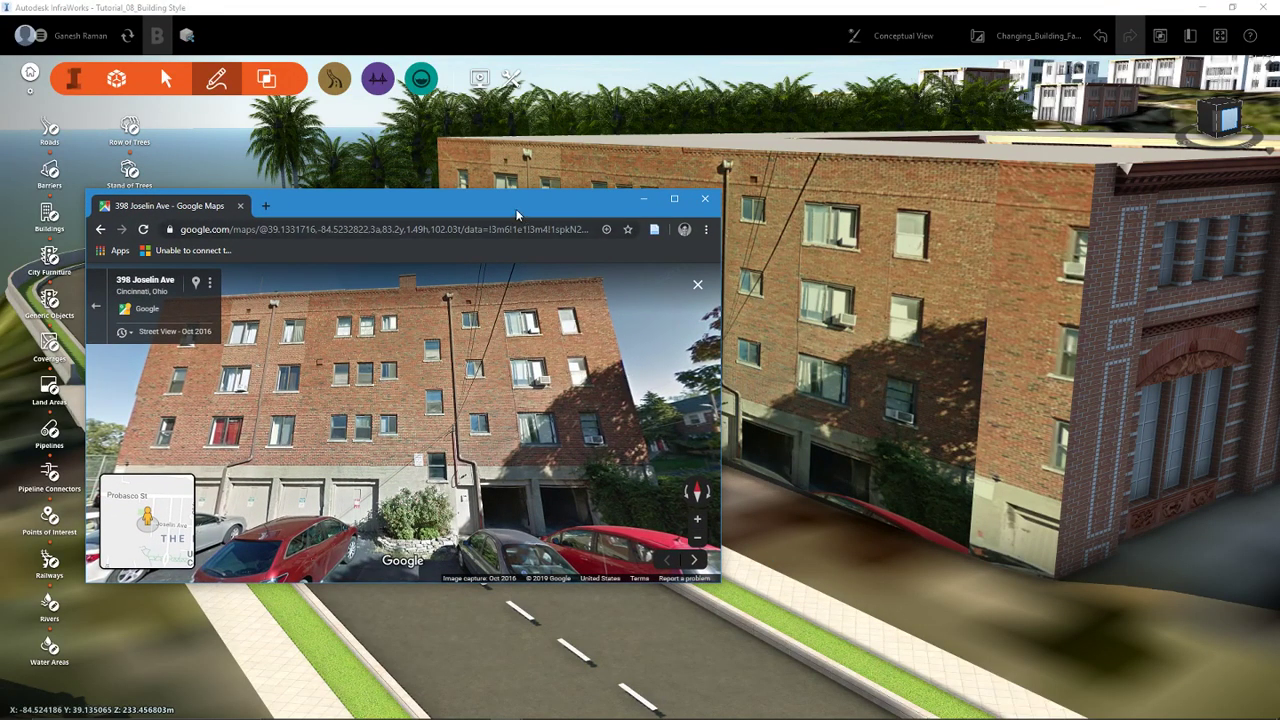
pyautogui.moveTo(498, 208); pyautogui.dragTo(1270, 330)
pyautogui.hotkey('alt', 'Tab')
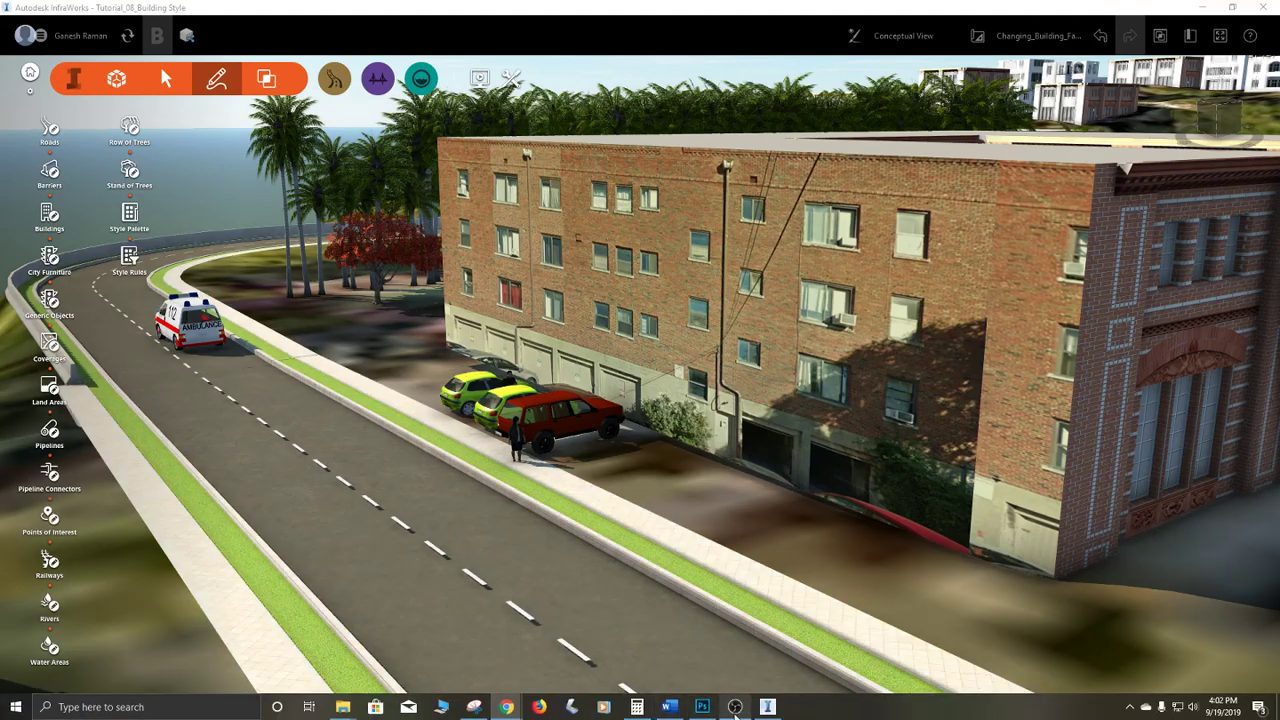
pyautogui.click(735, 707)
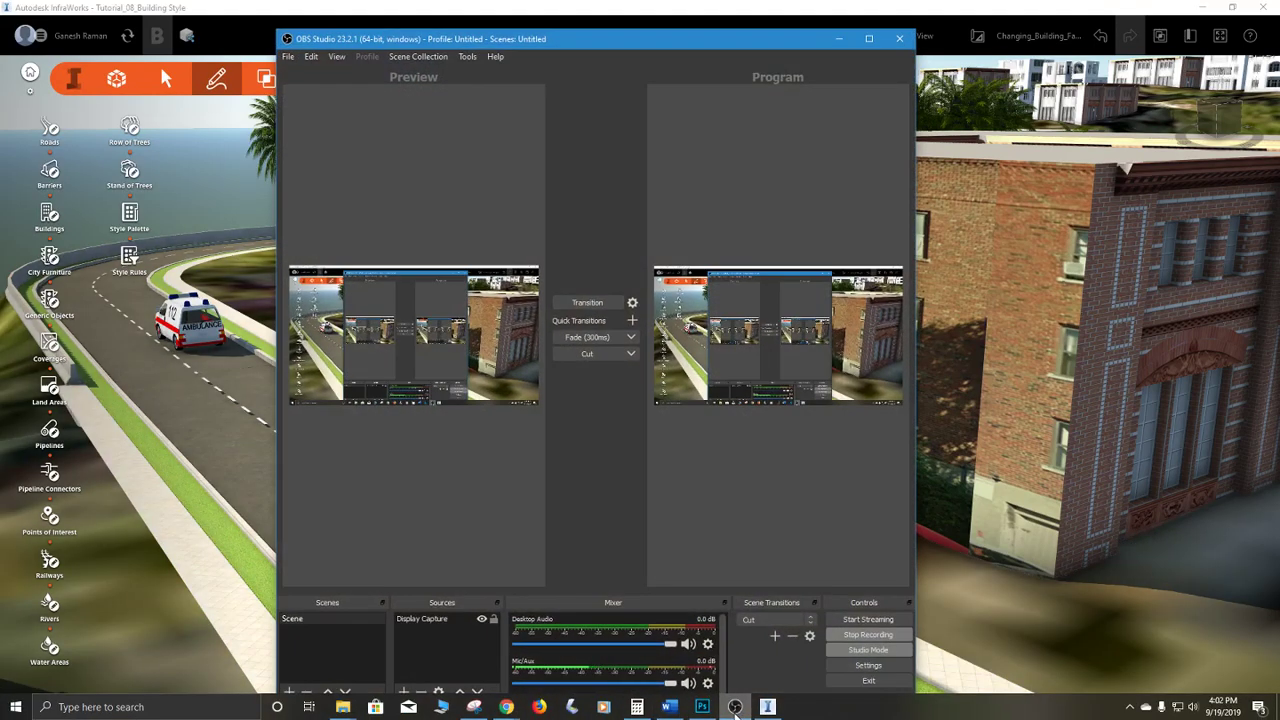